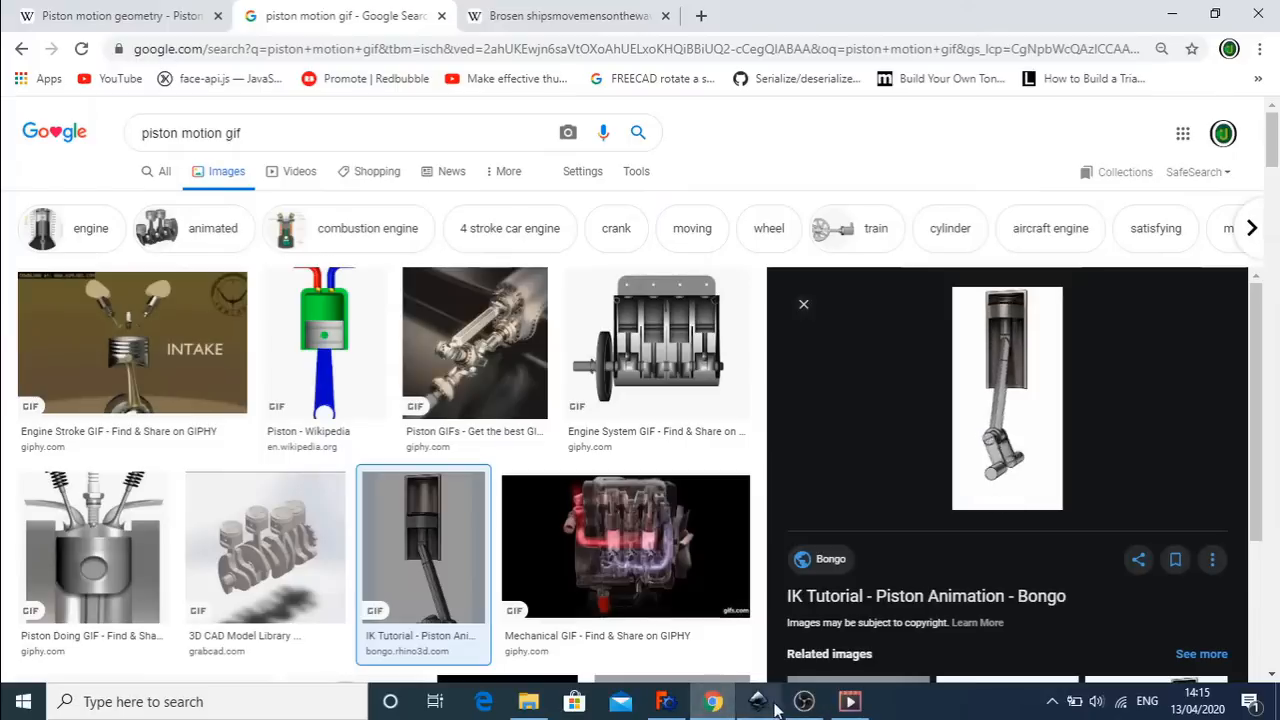
- Open the Bongo tutorial page from the piston animation result, open its piston GIF full-page, and enlarge it for reference
{"action": "mouse_move", "coordinate": [712, 704]}
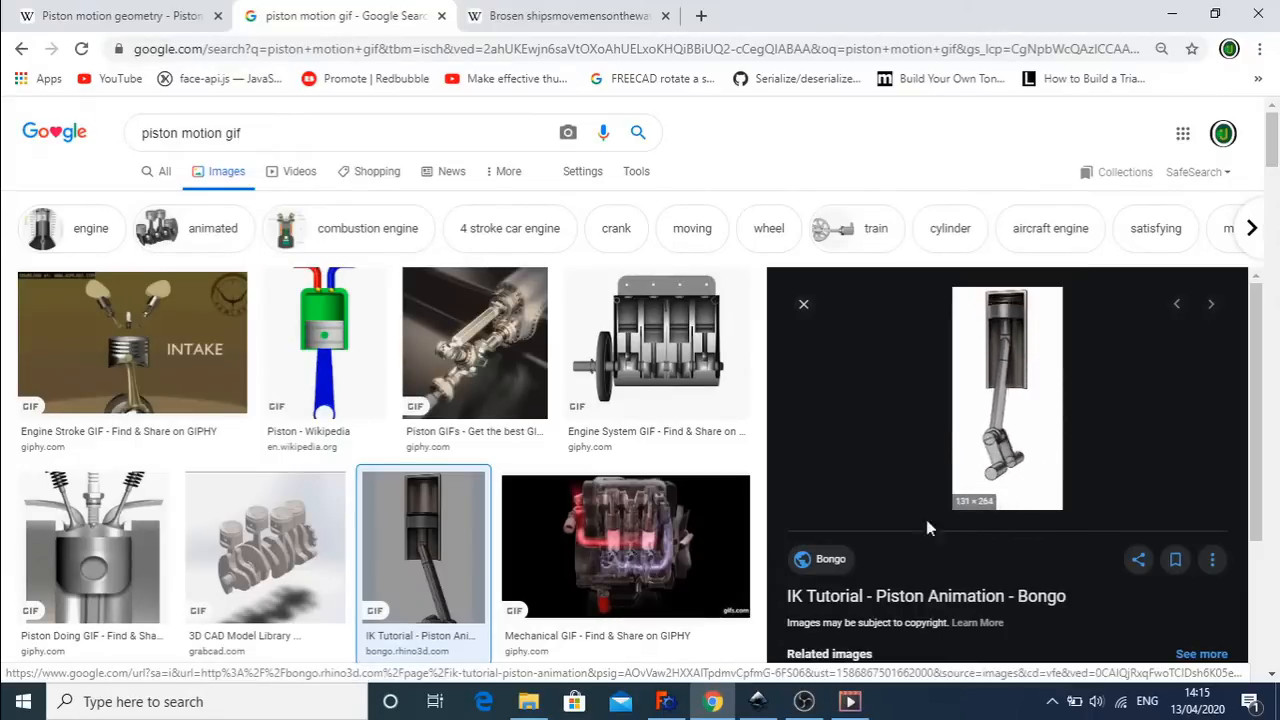
{"action": "mouse_move", "coordinate": [668, 706]}
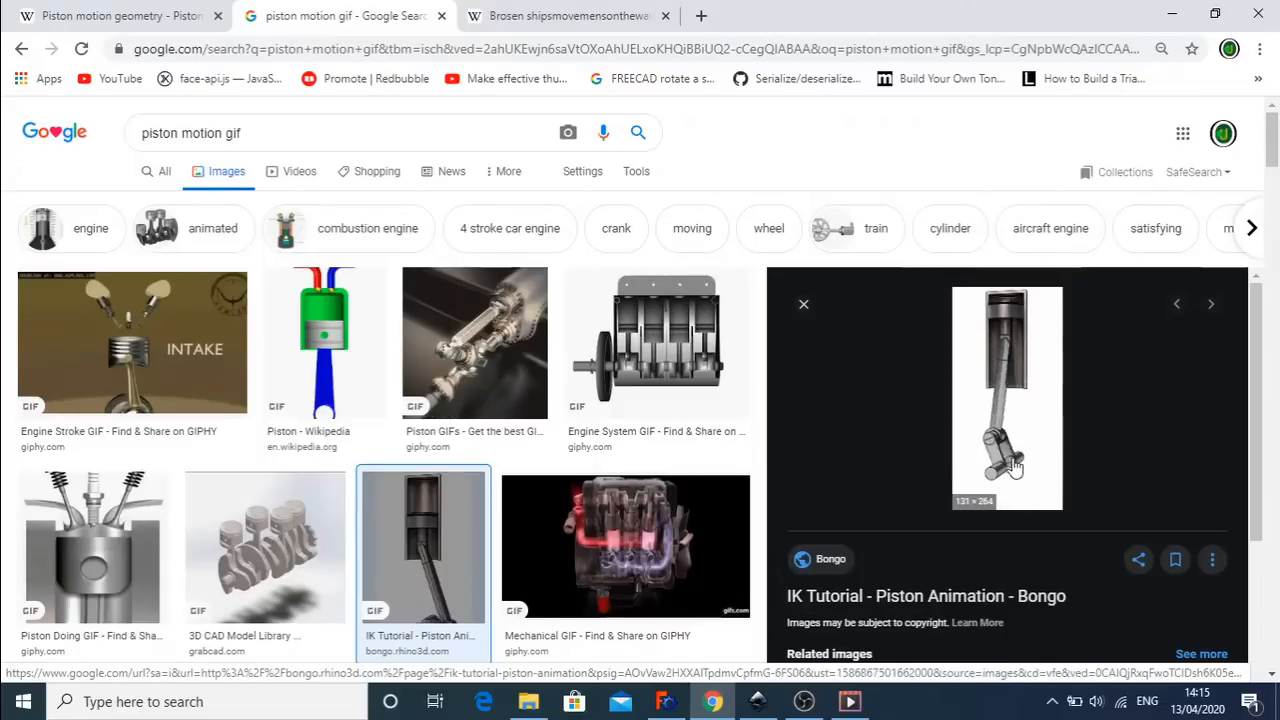
{"action": "left_click", "coordinate": [1046, 434]}
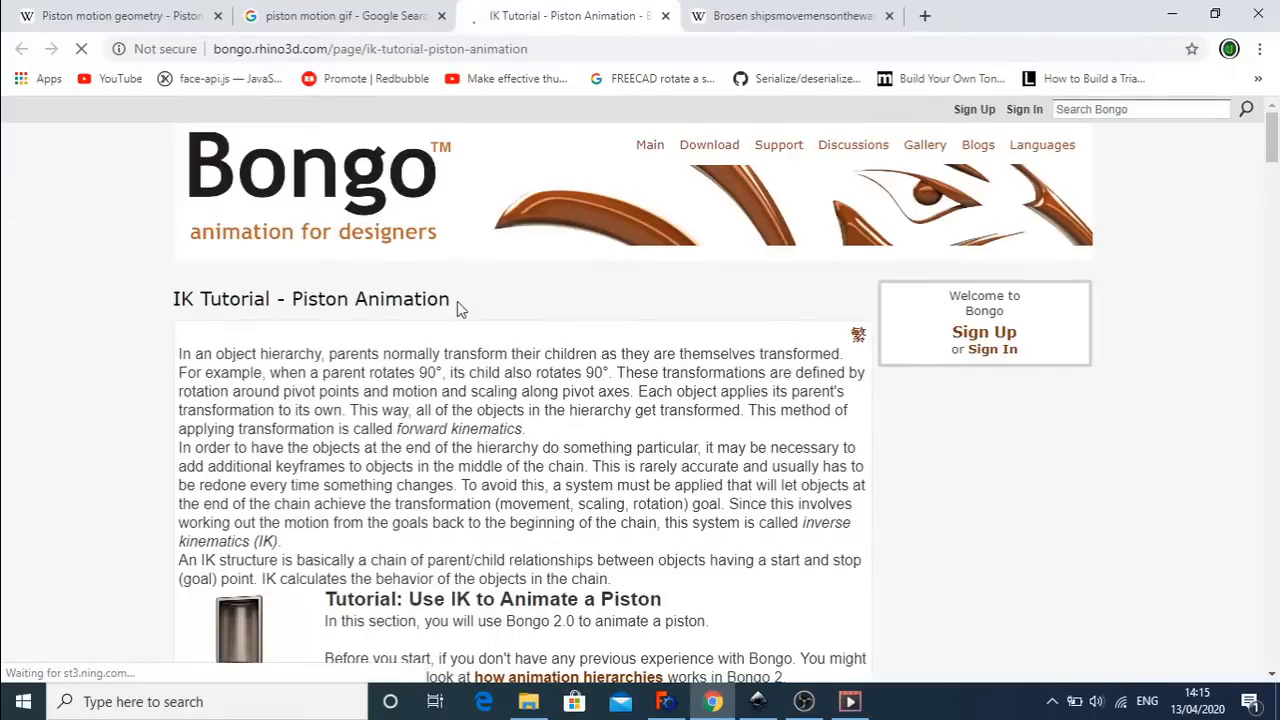
{"action": "scroll", "coordinate": [457, 301], "scroll_direction": "down", "scroll_amount": 8}
{"action": "scroll", "coordinate": [449, 270], "scroll_direction": "down", "scroll_amount": 3}
{"action": "scroll", "coordinate": [449, 270], "scroll_direction": "up", "scroll_amount": 11}
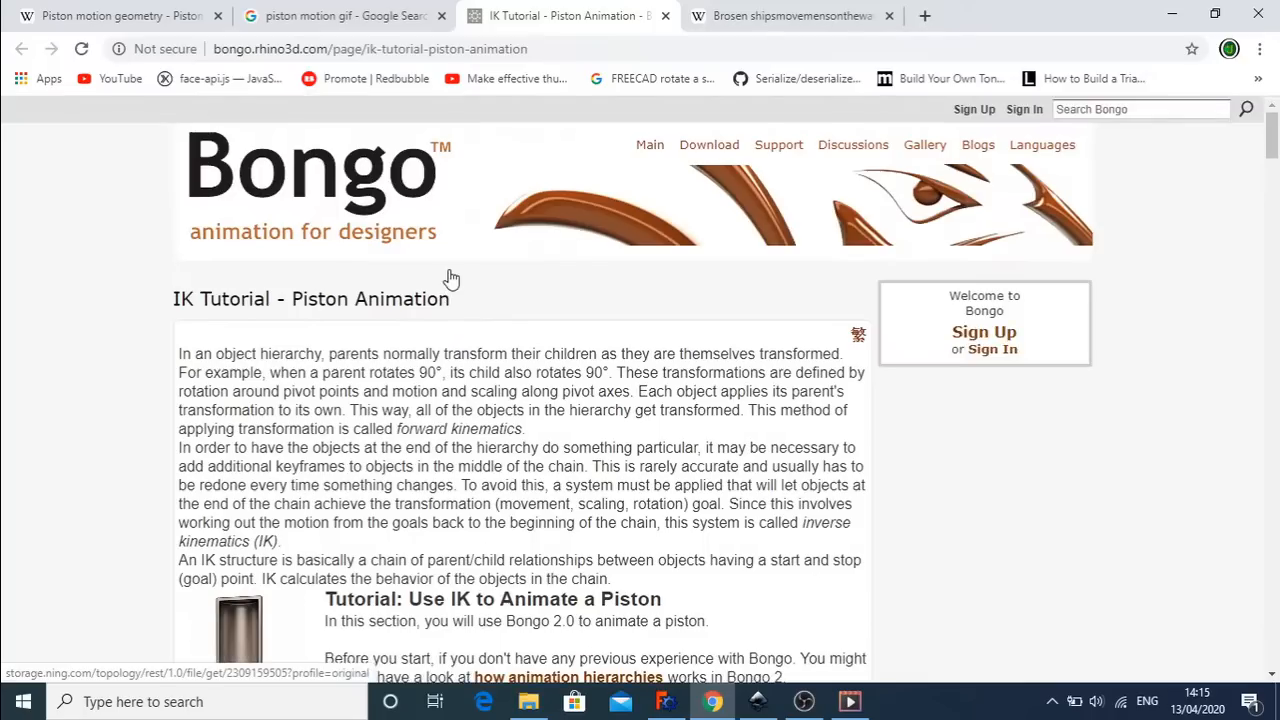
{"action": "scroll", "coordinate": [449, 270], "scroll_direction": "down", "scroll_amount": 4}
{"action": "left_click", "coordinate": [240, 294]}
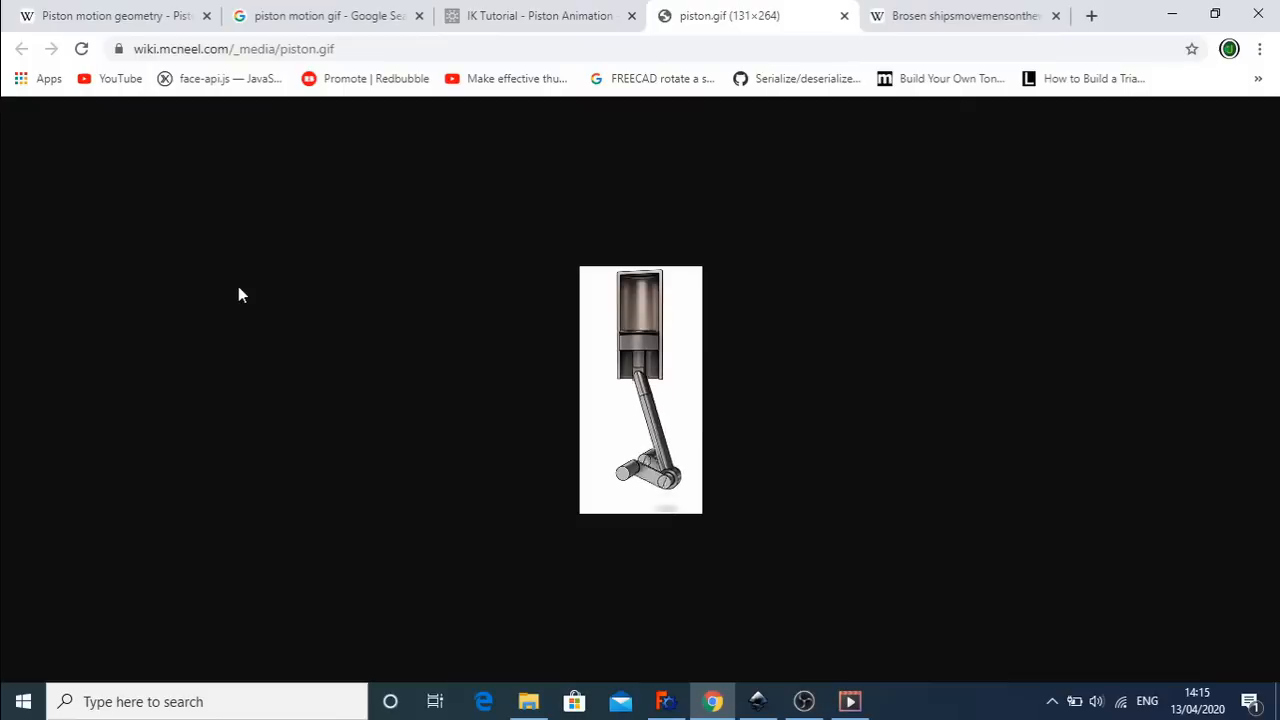
{"action": "scroll", "coordinate": [682, 370], "scroll_direction": "up", "scroll_amount": 6, "text": "ctrl"}
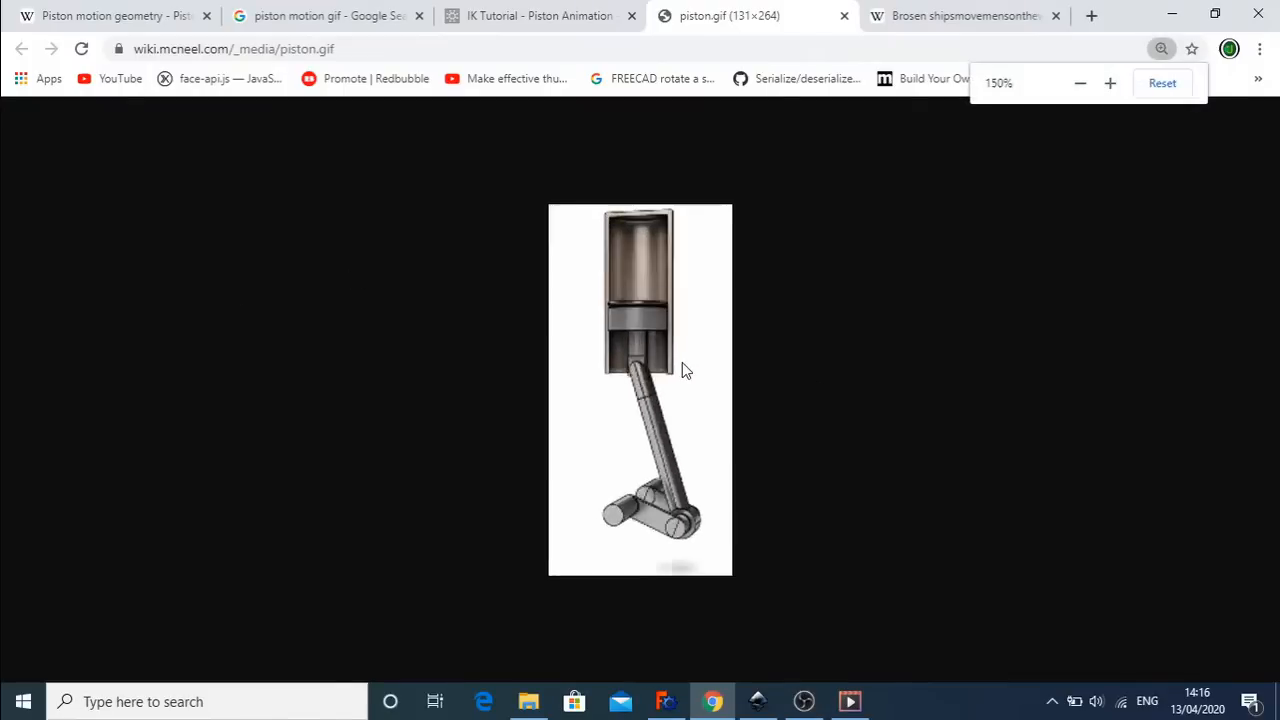
{"action": "scroll", "coordinate": [682, 365], "scroll_direction": "down", "scroll_amount": 1, "text": "ctrl"}
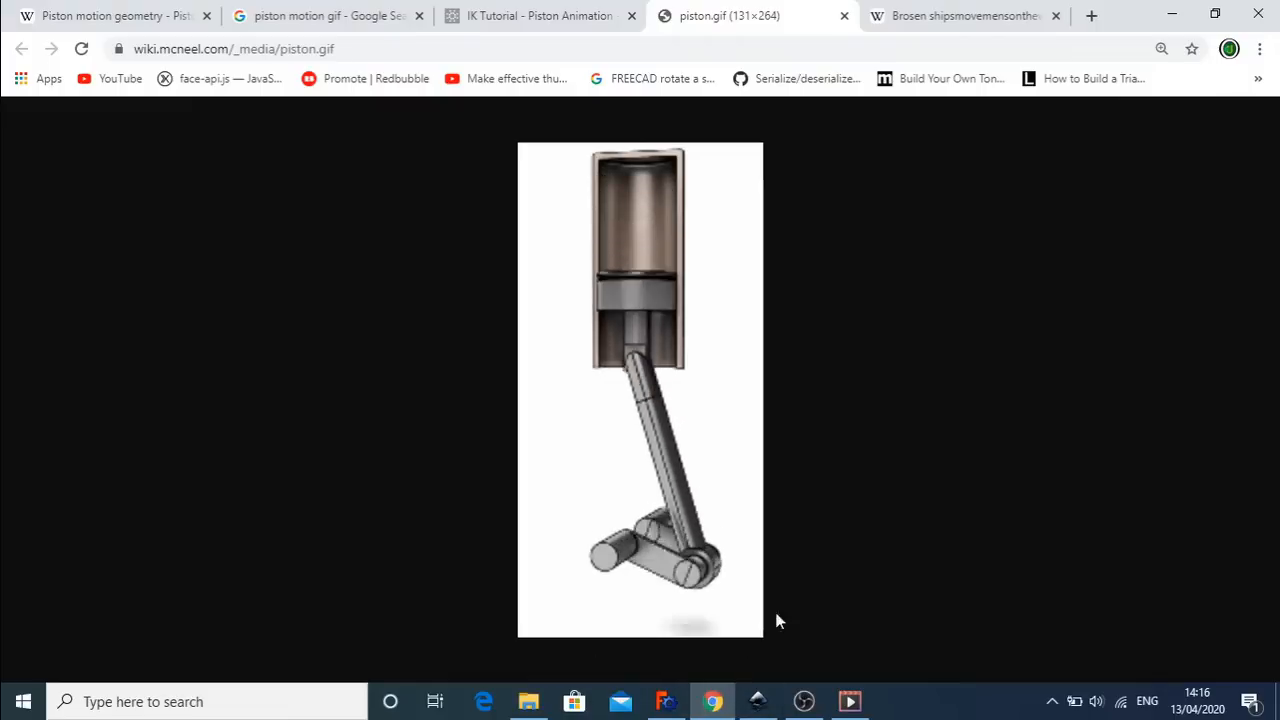
- Switch to FreeCAD and create a new empty document in the Sketcher workbench
{"action": "left_click", "coordinate": [665, 703]}
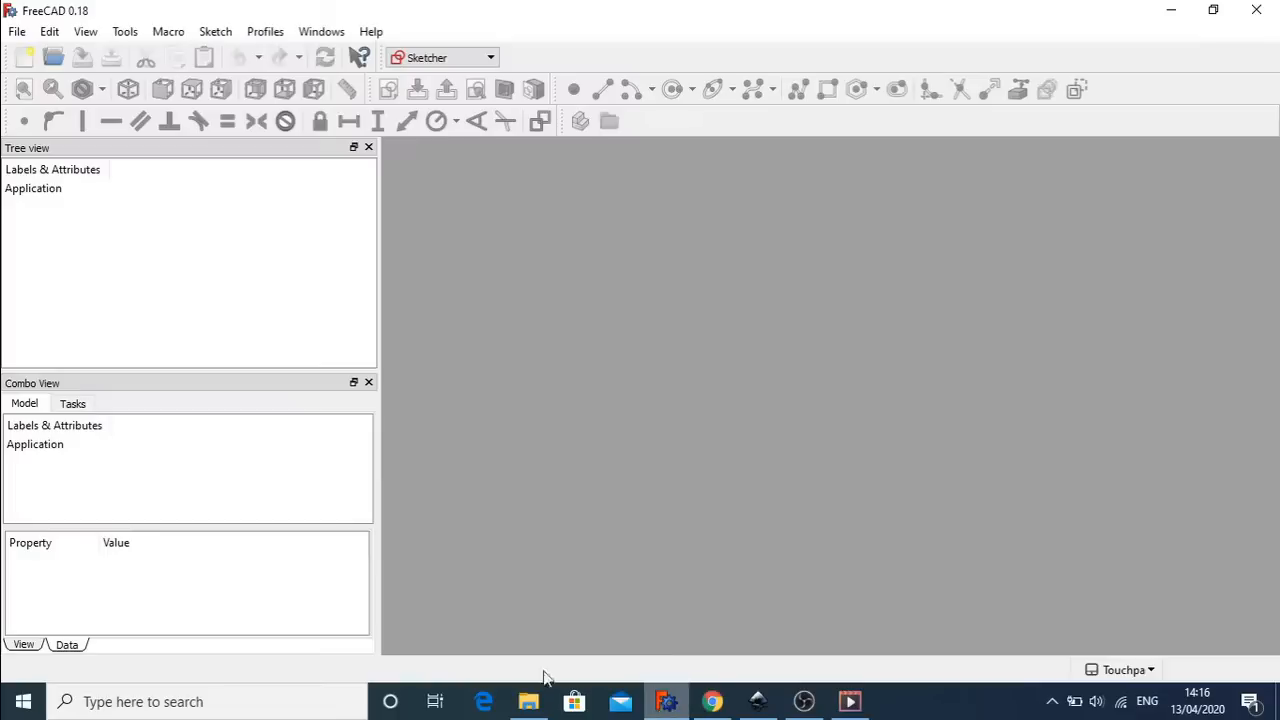
{"action": "left_click", "coordinate": [25, 58]}
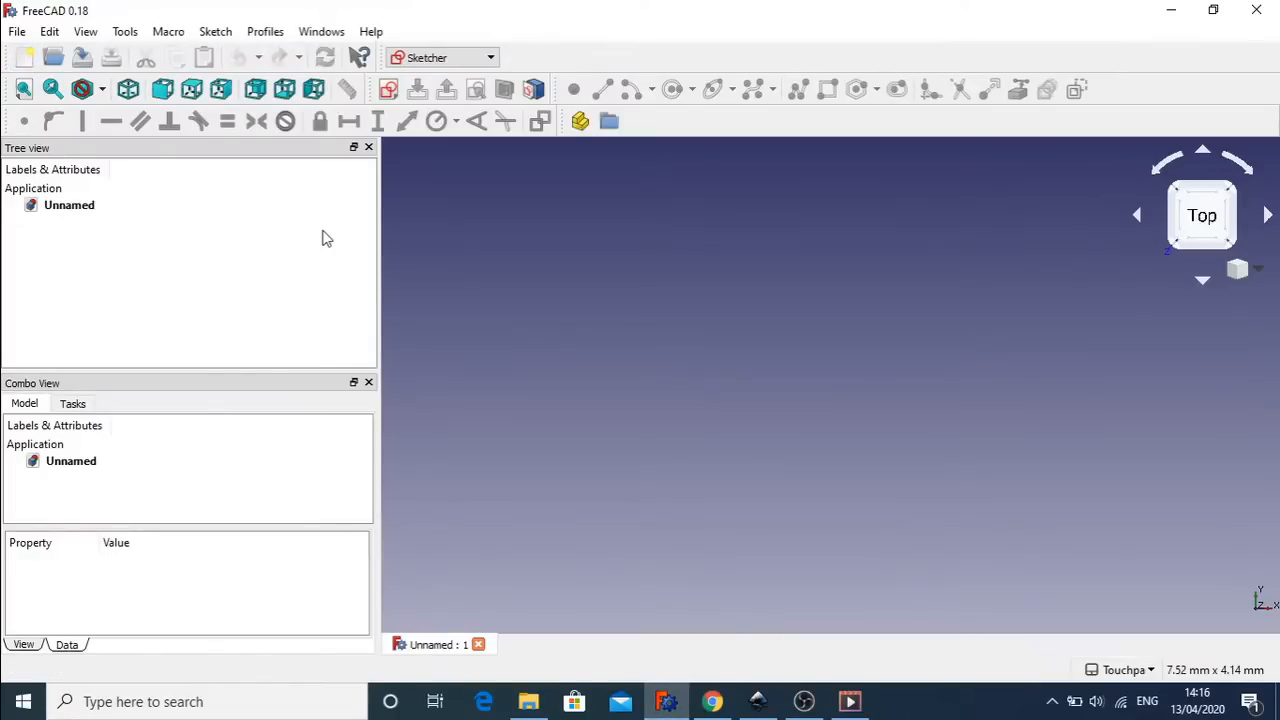
{"action": "left_click", "coordinate": [490, 60]}
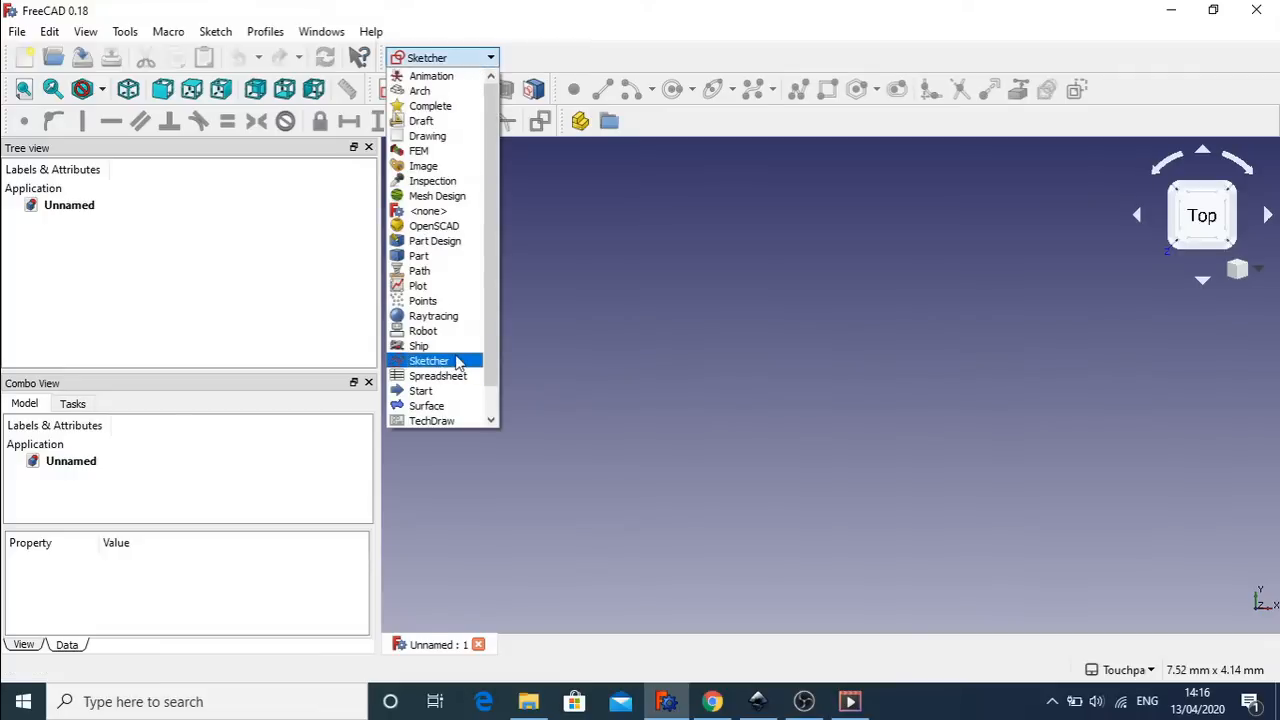
{"action": "left_click", "coordinate": [458, 362]}
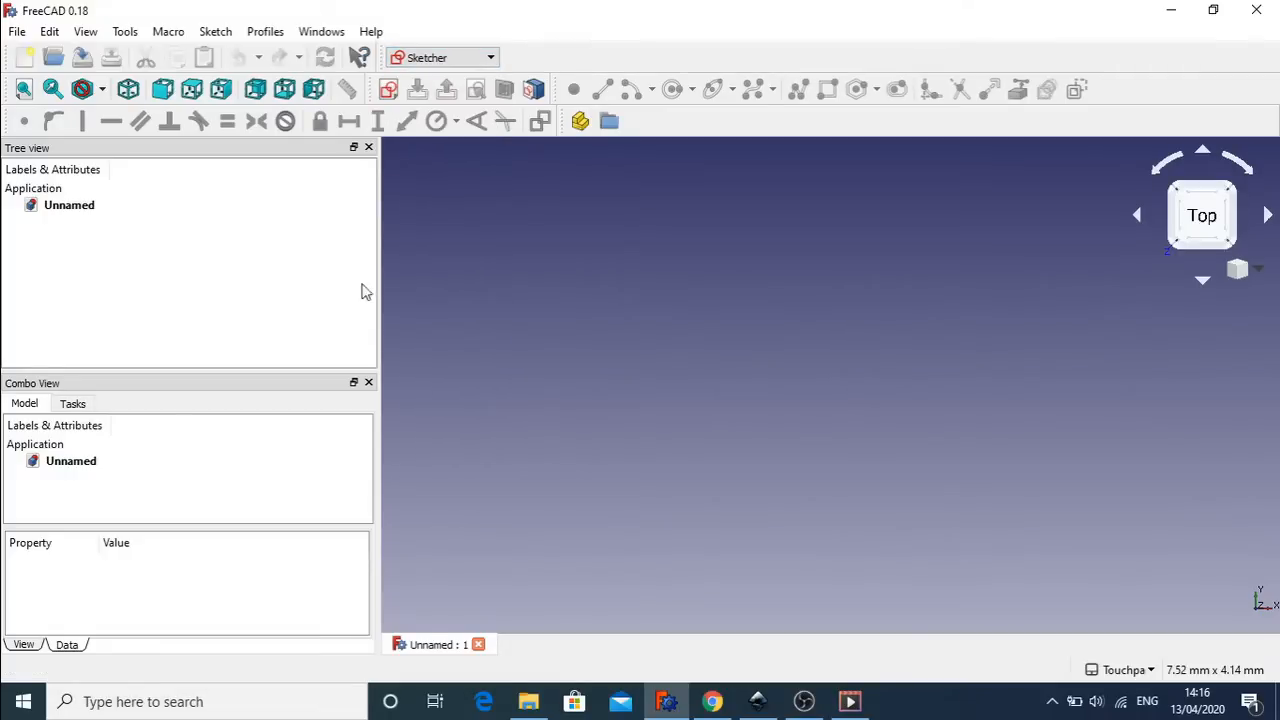
- Create a new sketch on the XY-Plane with a 0 mm offset
{"action": "left_click", "coordinate": [389, 91]}
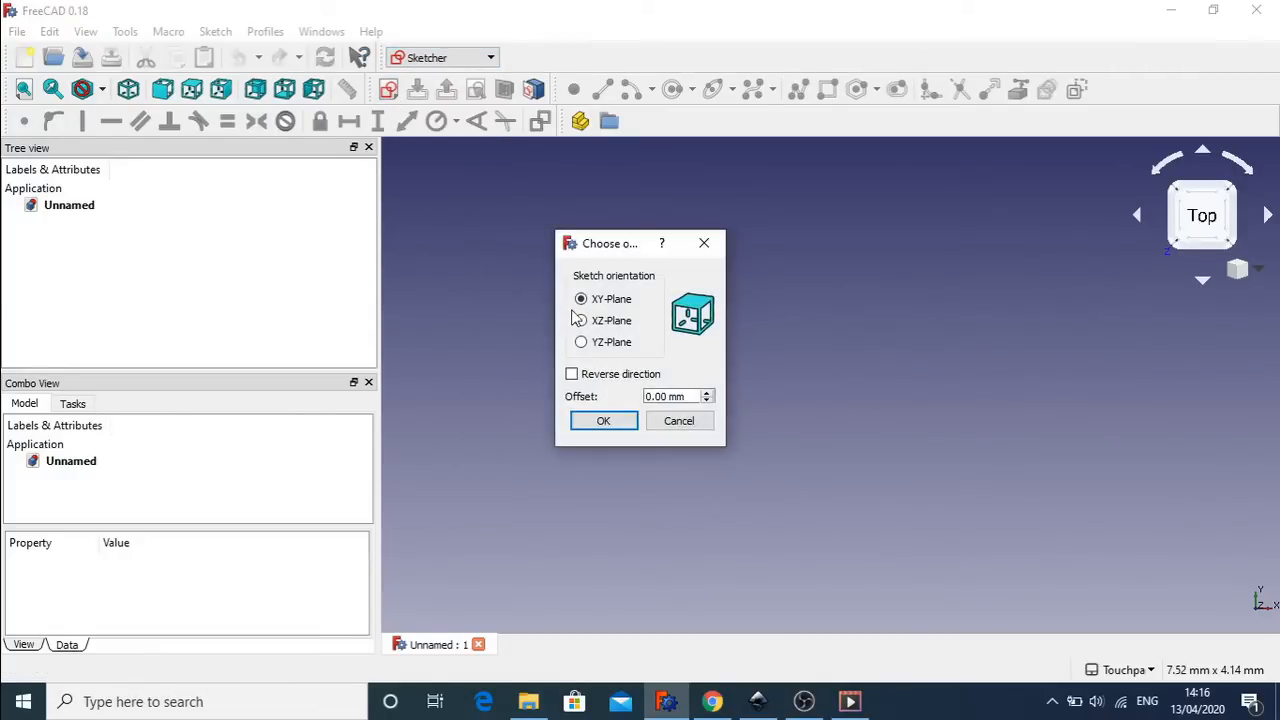
{"action": "left_click", "coordinate": [604, 421]}
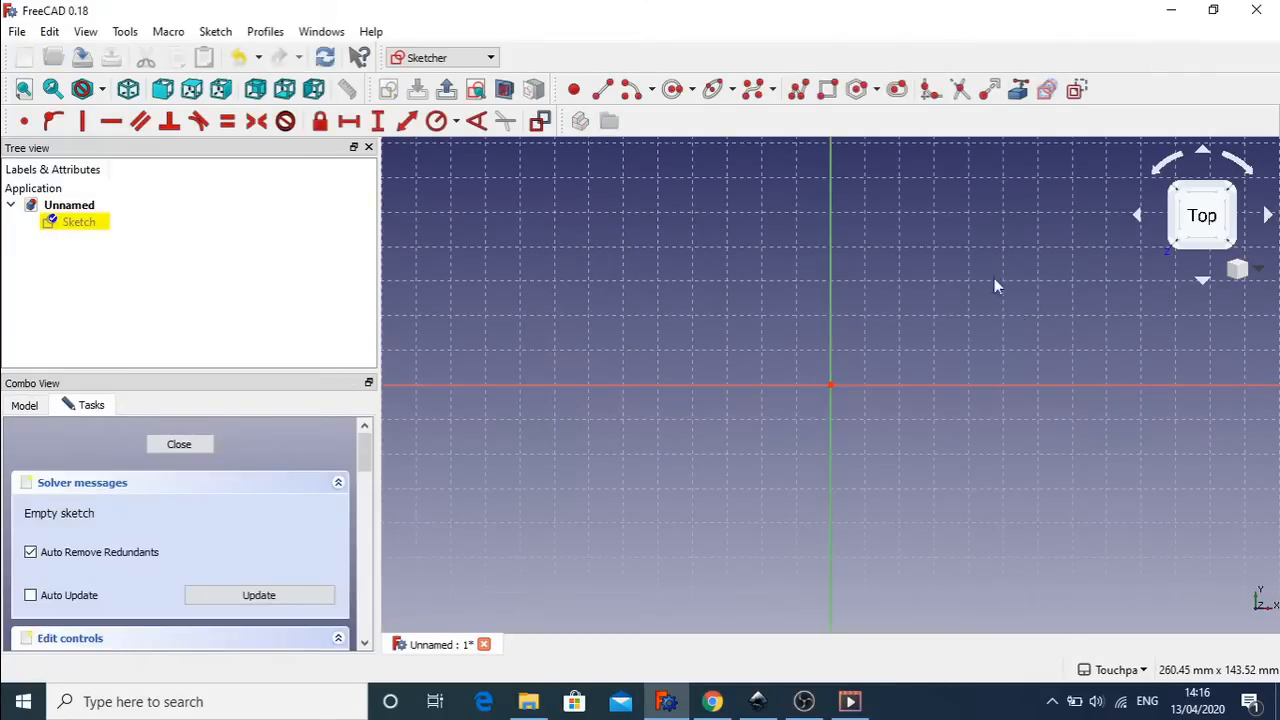
{"action": "middle_click_drag", "start_coordinate": [997, 317], "coordinate": [960, 346]}
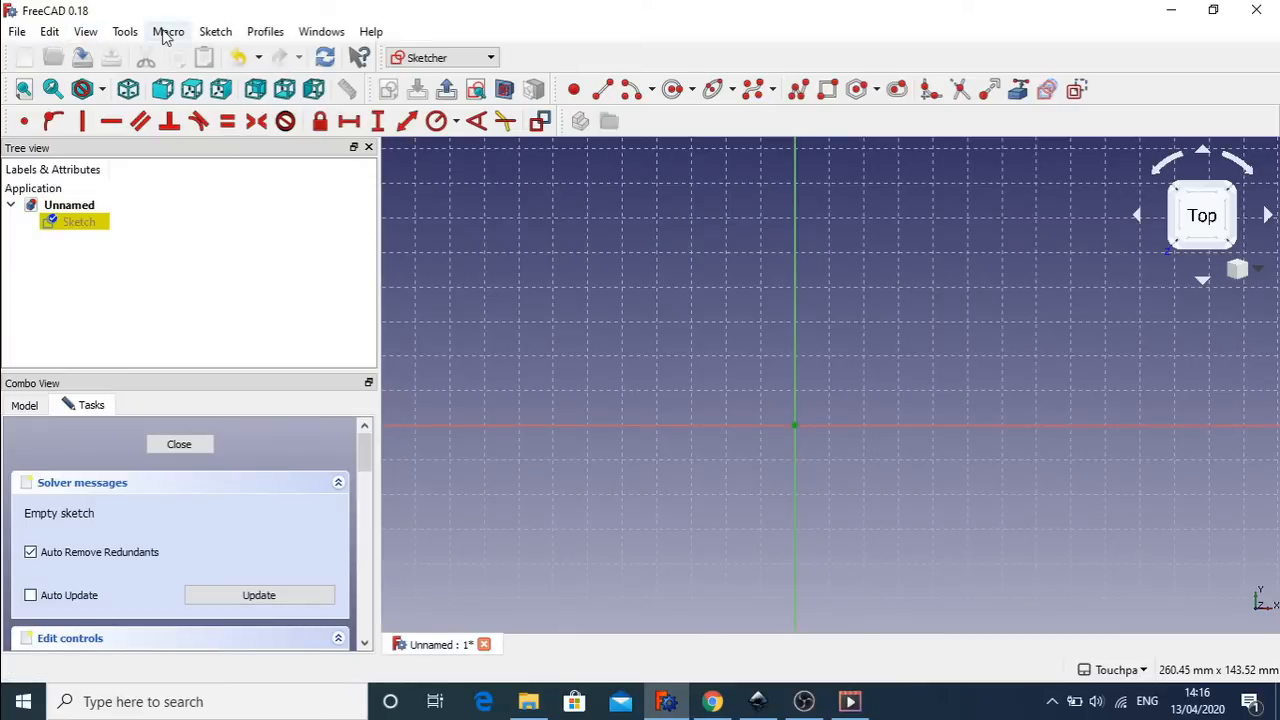
- Show the Selection view and deselect the sketch's origin point
{"action": "left_click", "coordinate": [87, 31]}
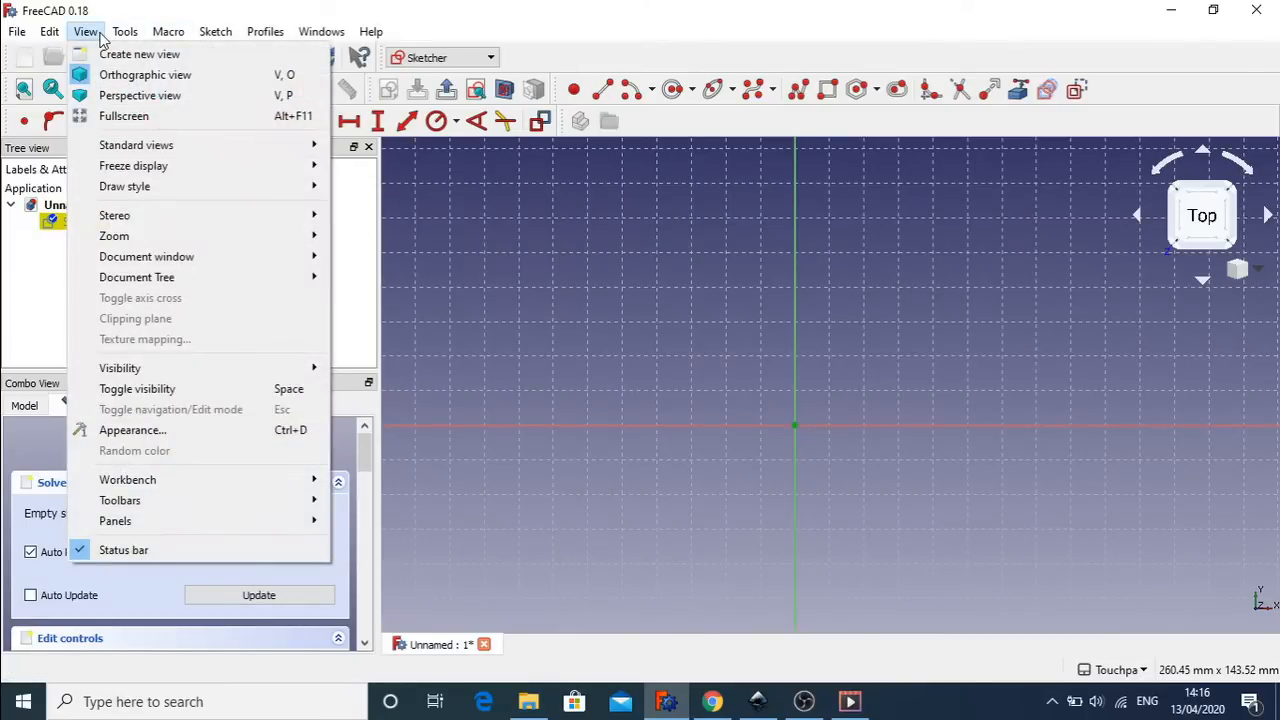
{"action": "mouse_move", "coordinate": [229, 530]}
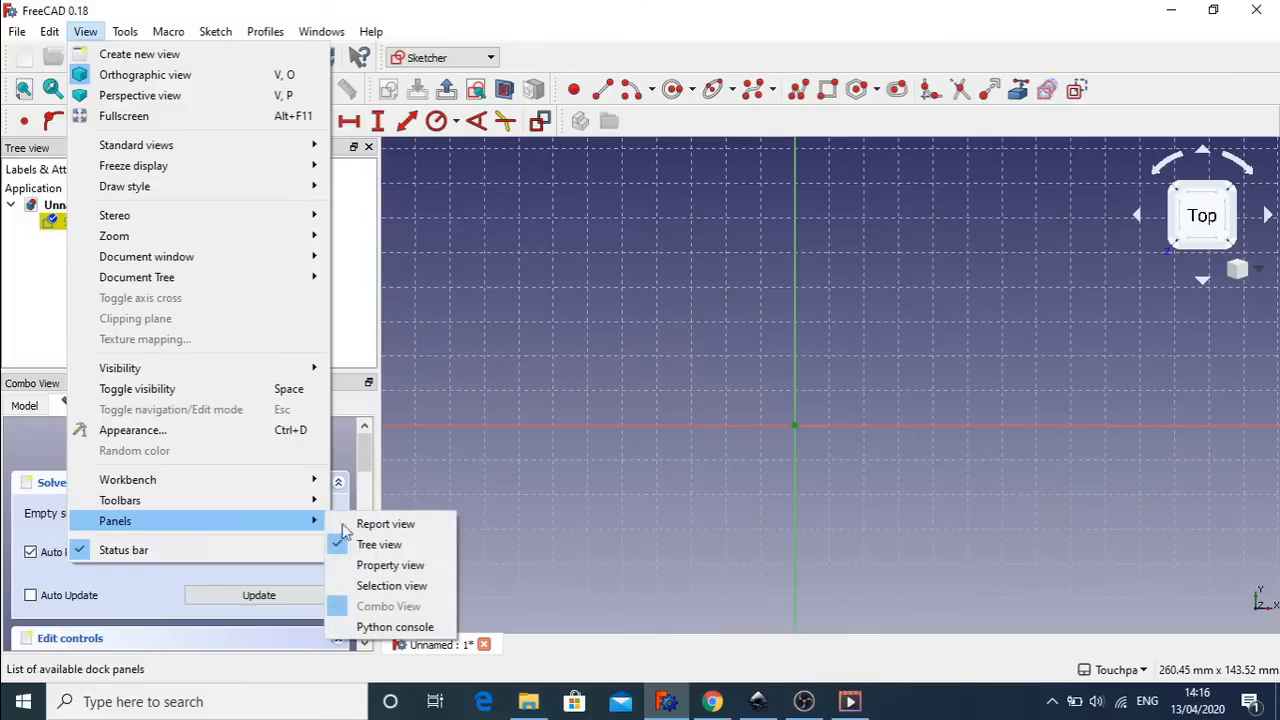
{"action": "left_click", "coordinate": [390, 586]}
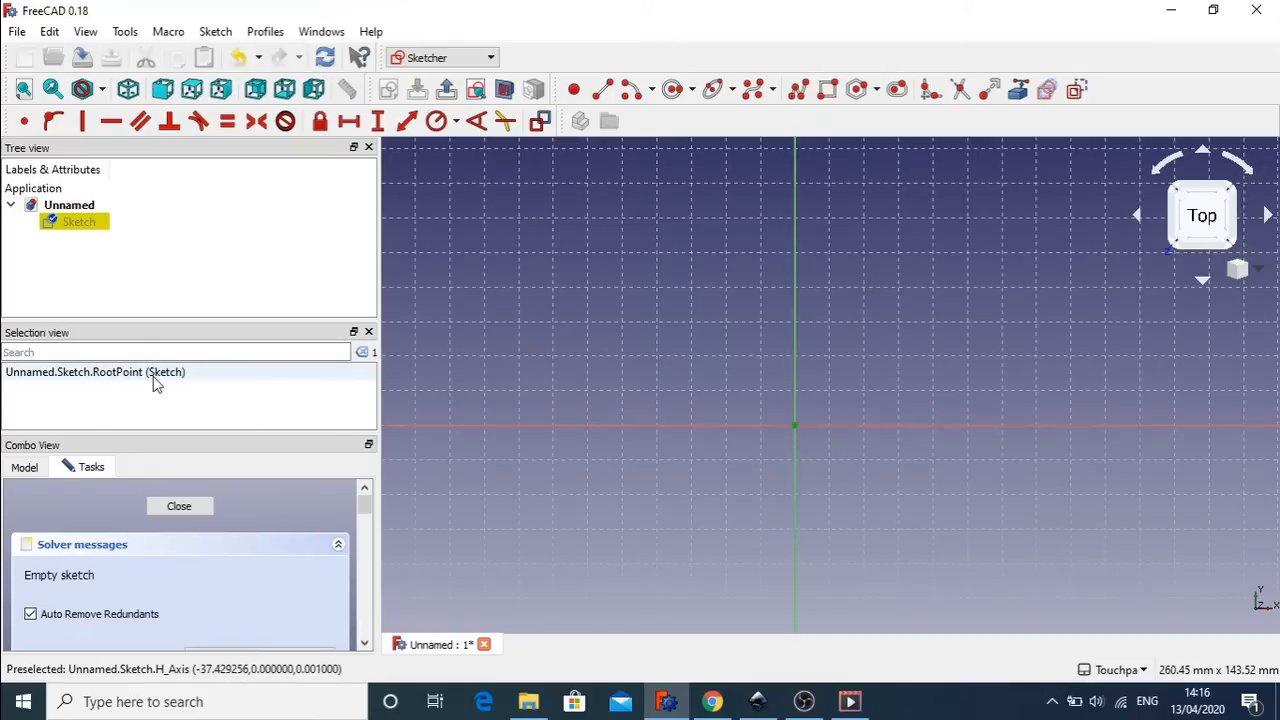
{"action": "left_click", "coordinate": [841, 394]}
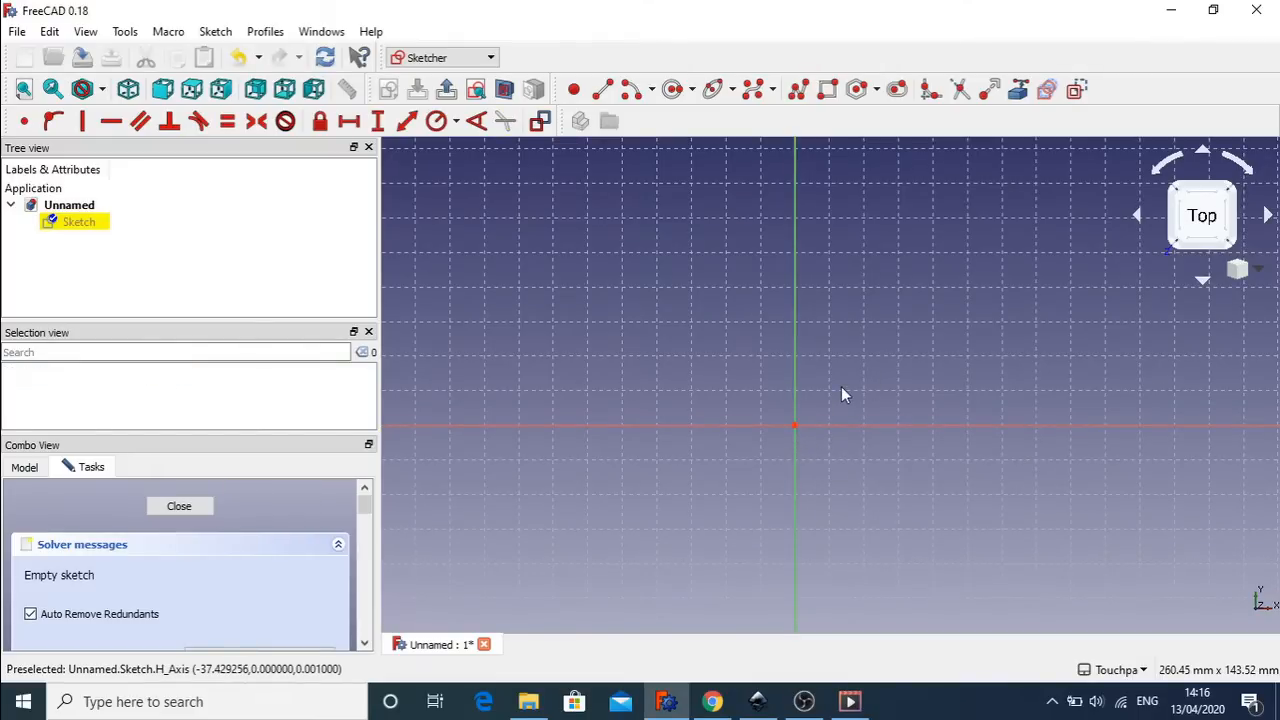
- Check the crank in the browser's piston GIF, and sketch a line about 35 mm long at about 30° starting near the origin in FreeCAD
{"action": "mouse_move", "coordinate": [712, 701]}
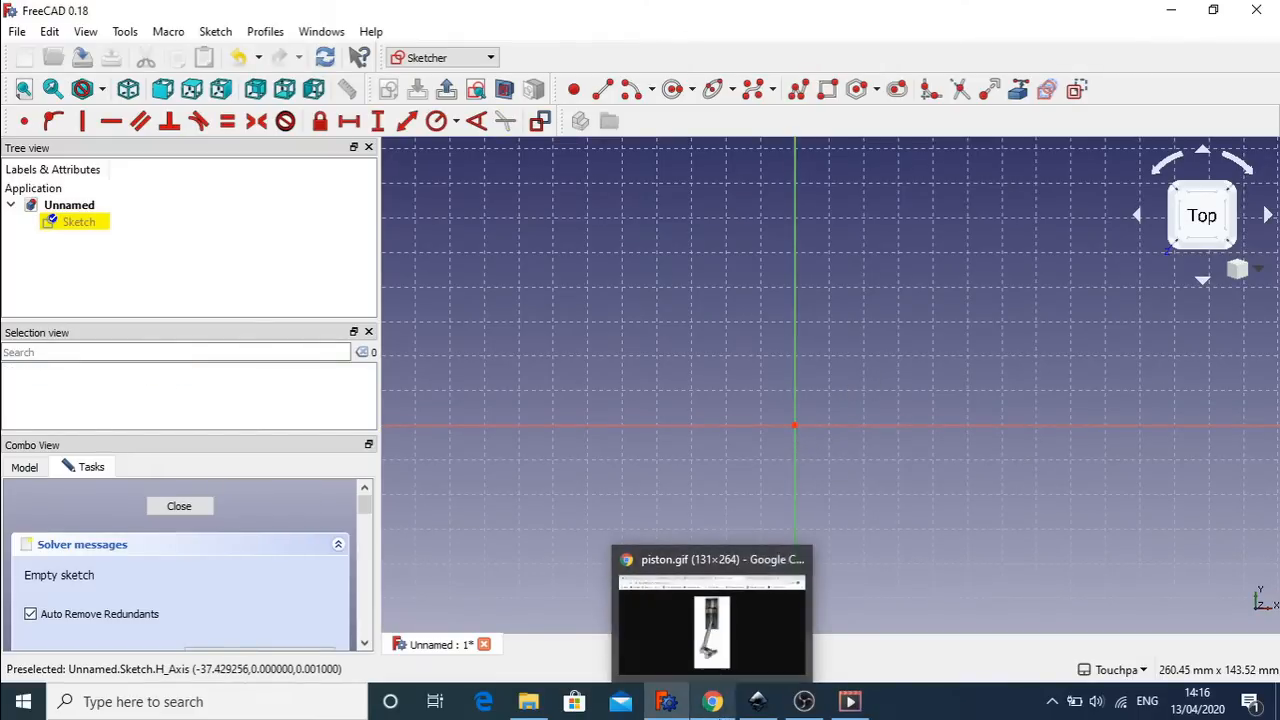
{"action": "left_click", "coordinate": [745, 636]}
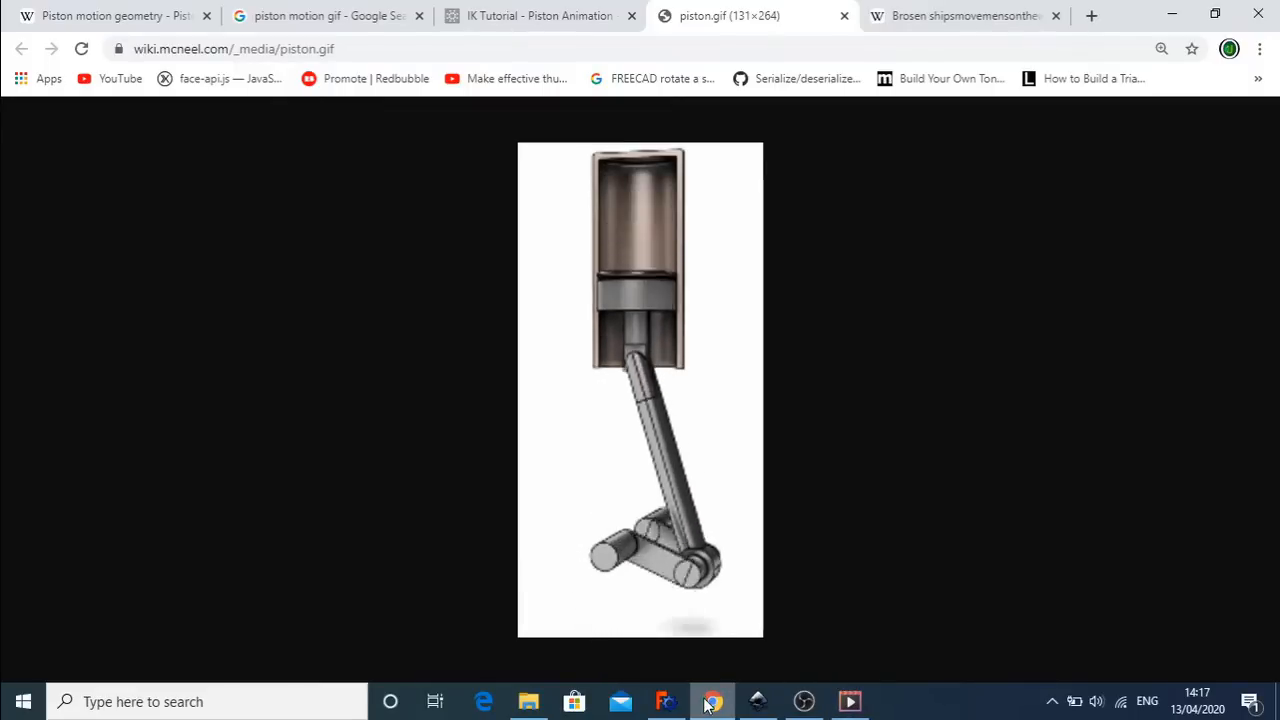
{"action": "left_click", "coordinate": [665, 702]}
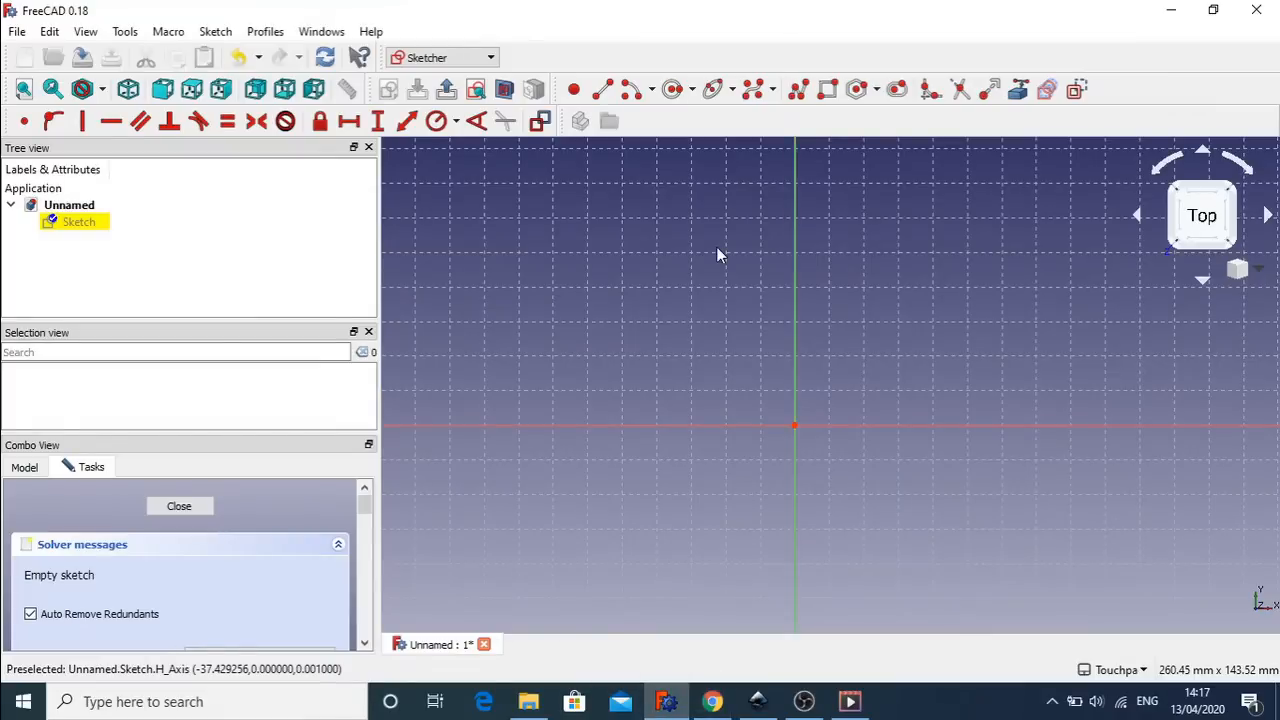
{"action": "left_click", "coordinate": [603, 91]}
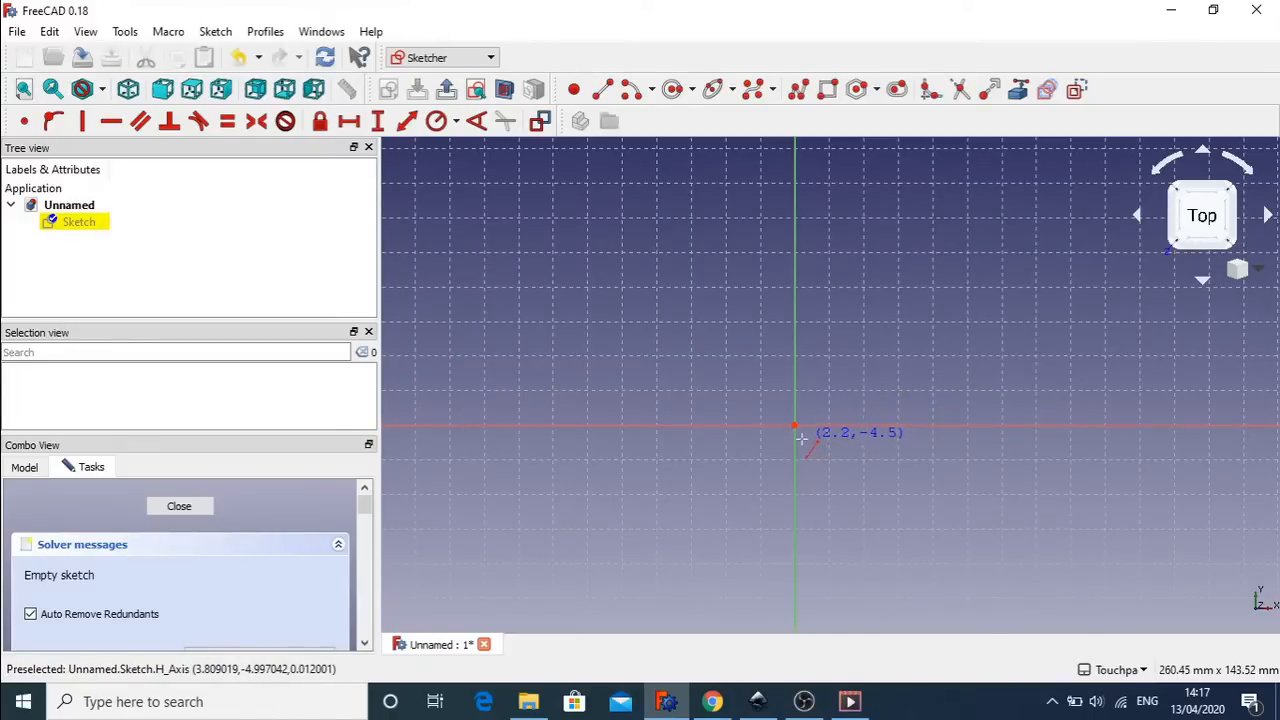
{"action": "left_click", "coordinate": [802, 440]}
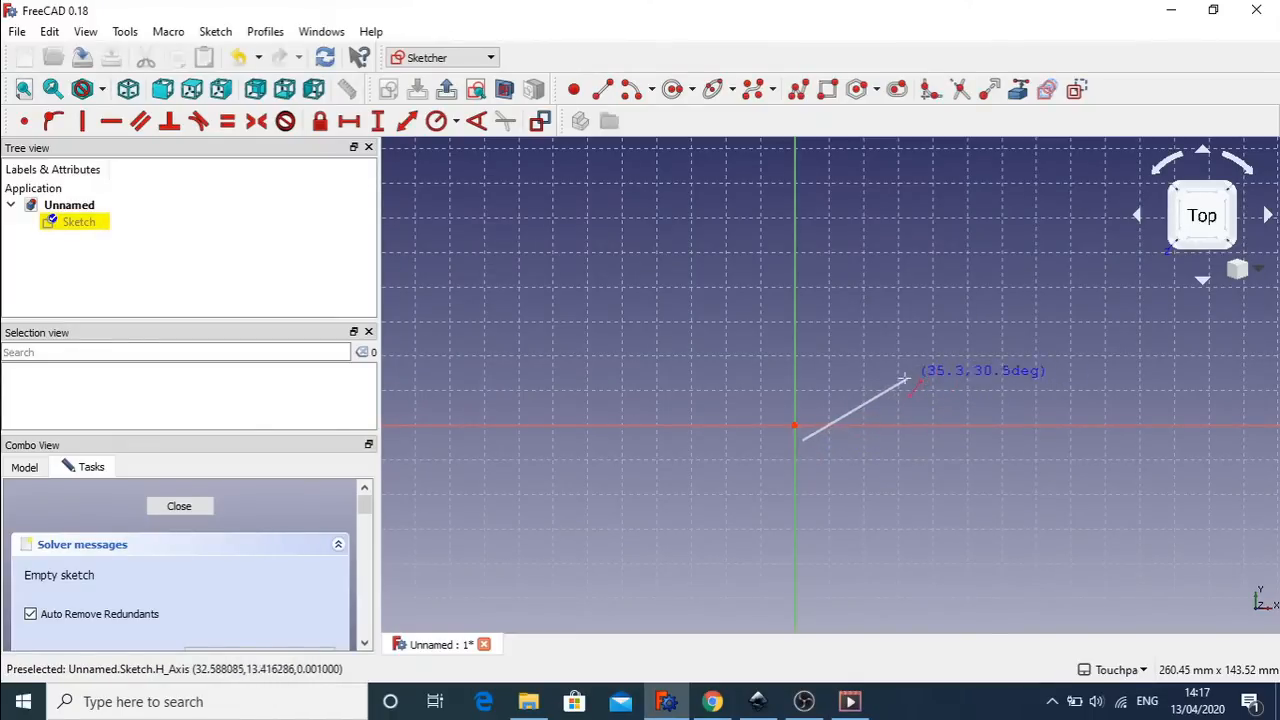
{"action": "left_click", "coordinate": [902, 379]}
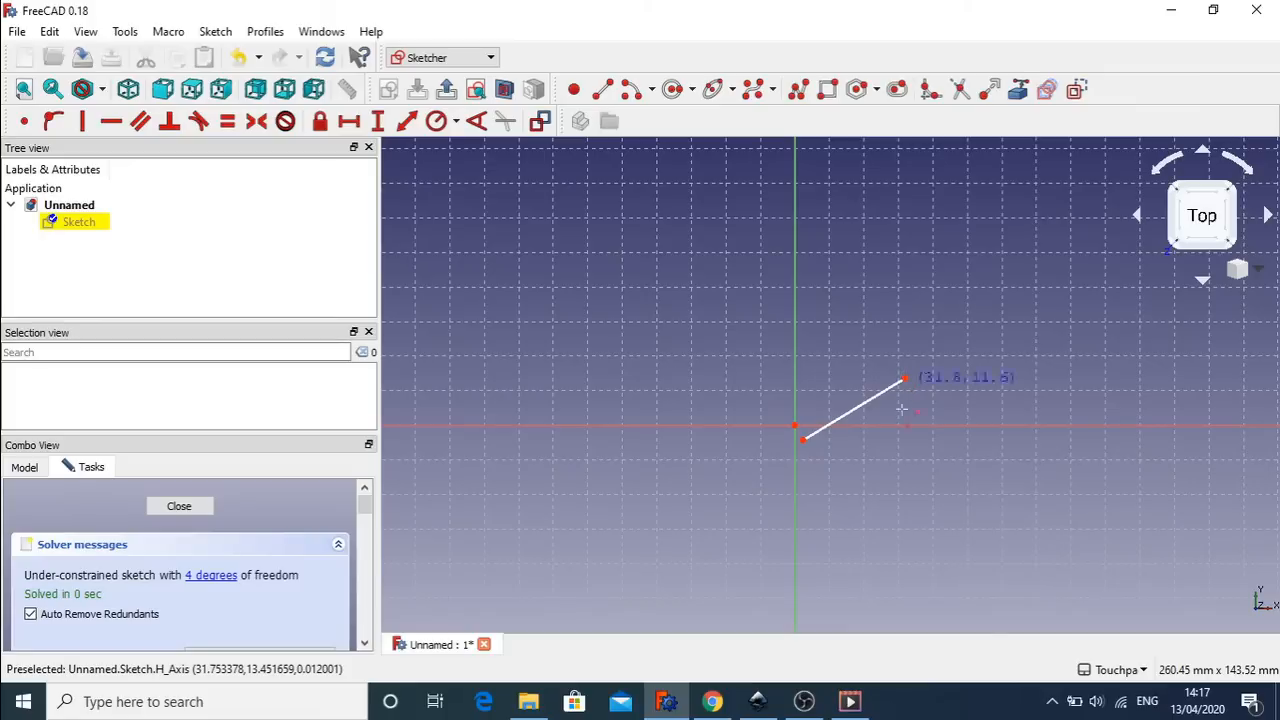
{"action": "key", "text": "Escape"}
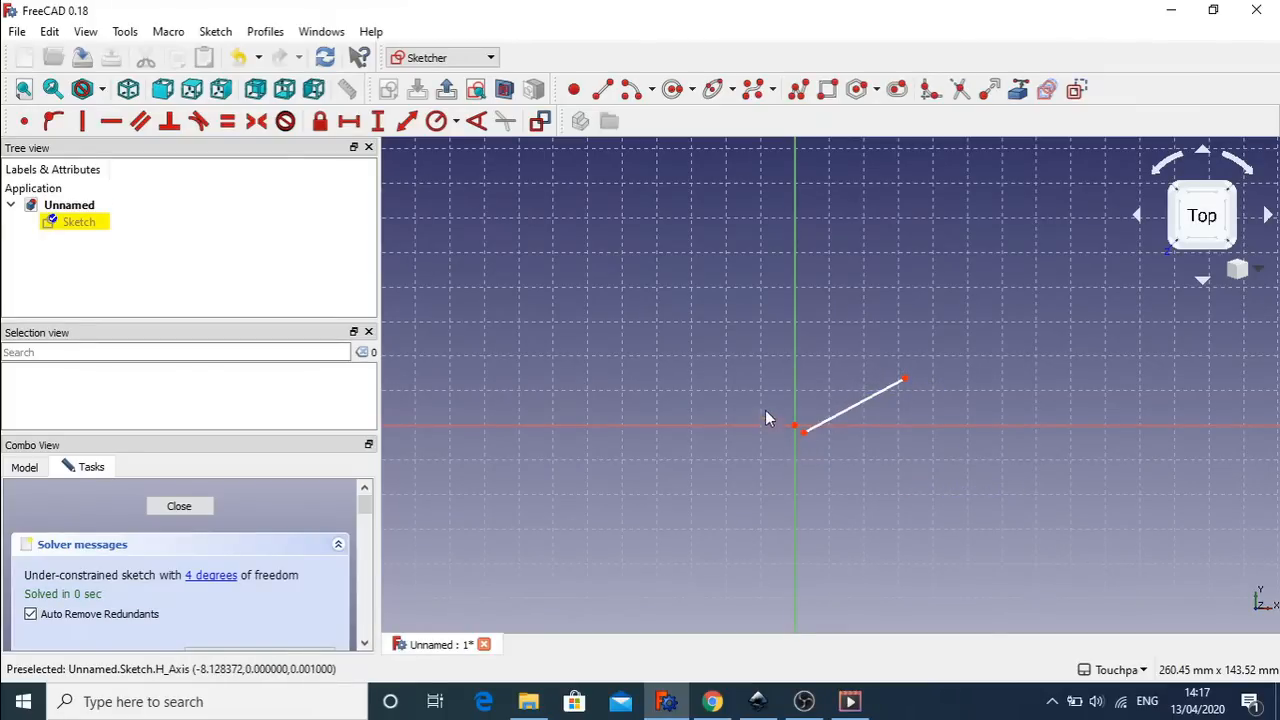
- Make the line's lower end coincident with the sketch origin and swing its free end around that point
{"action": "left_click_drag", "start_coordinate": [765, 412], "coordinate": [821, 461]}
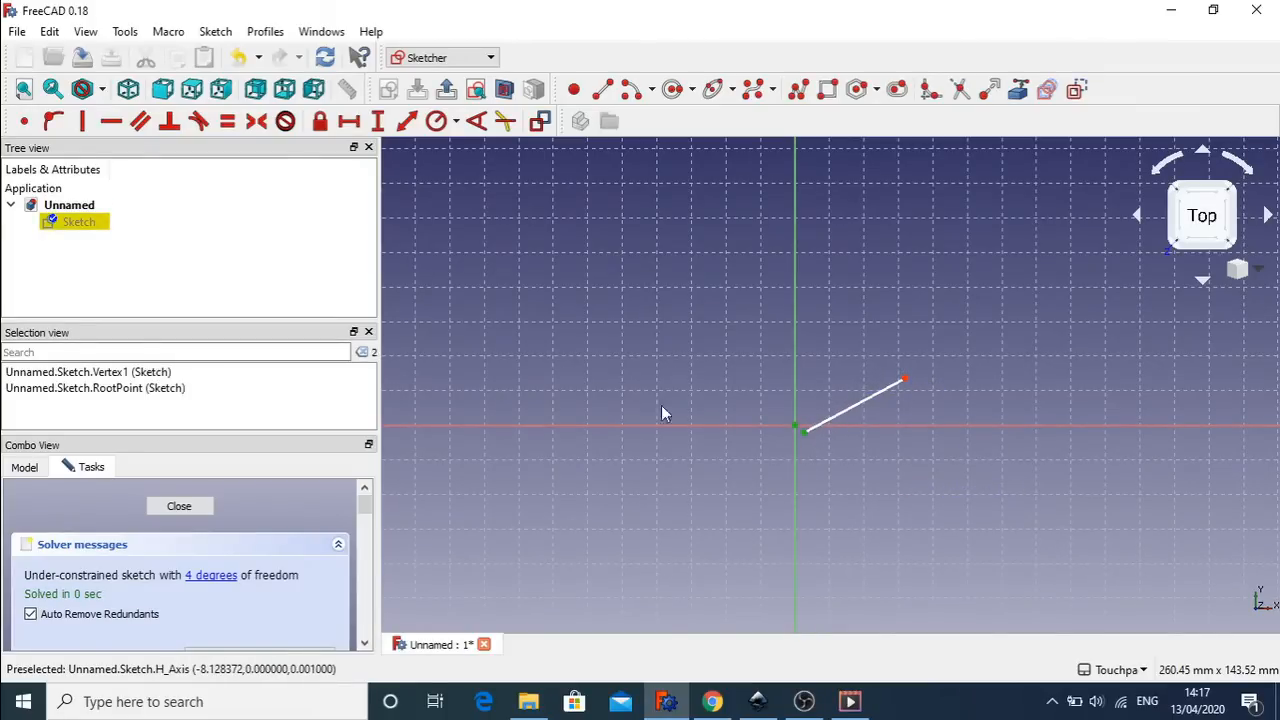
{"action": "left_click", "coordinate": [24, 120]}
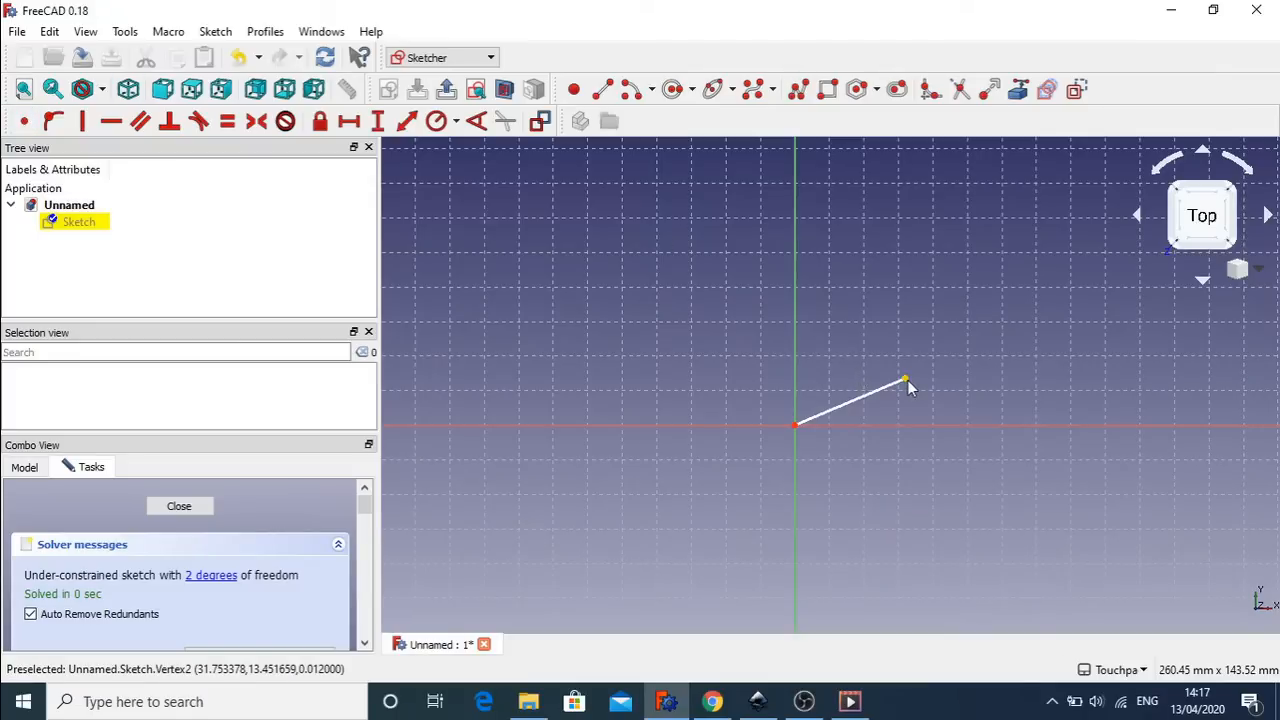
{"action": "left_click_drag", "start_coordinate": [904, 380], "coordinate": [810, 362]}
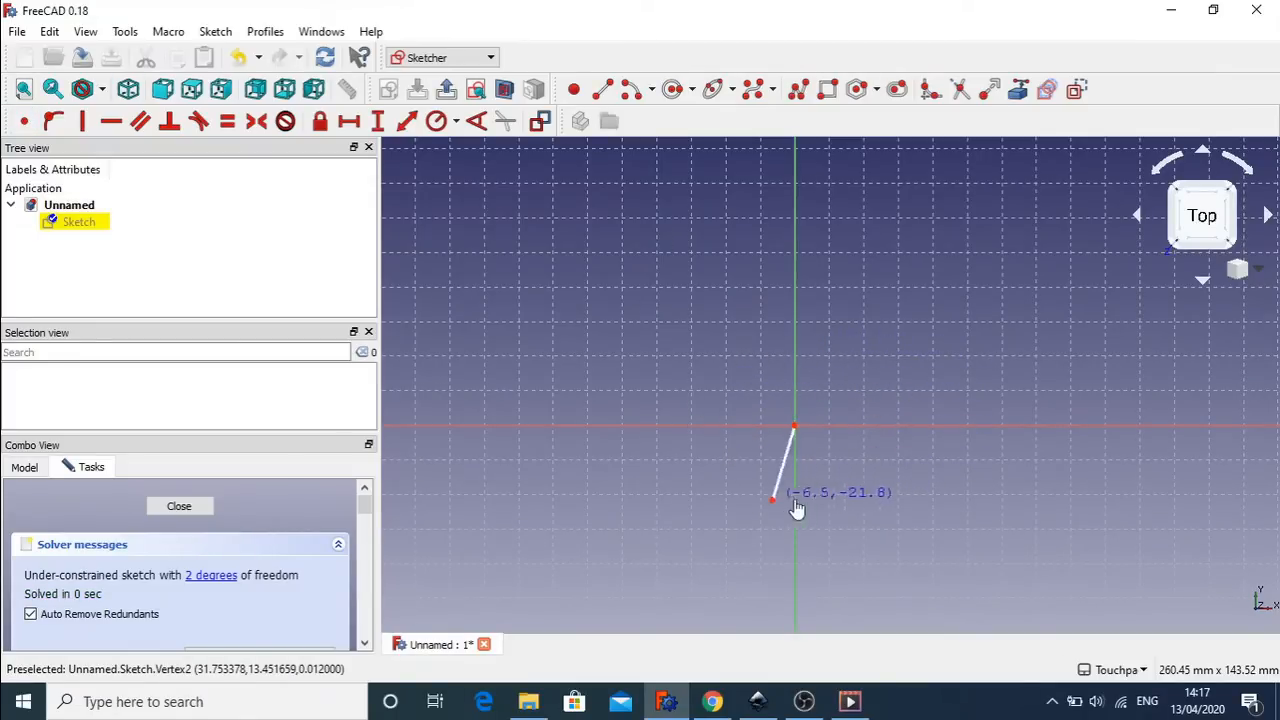
{"action": "left_click_drag", "start_coordinate": [797, 510], "coordinate": [889, 413]}
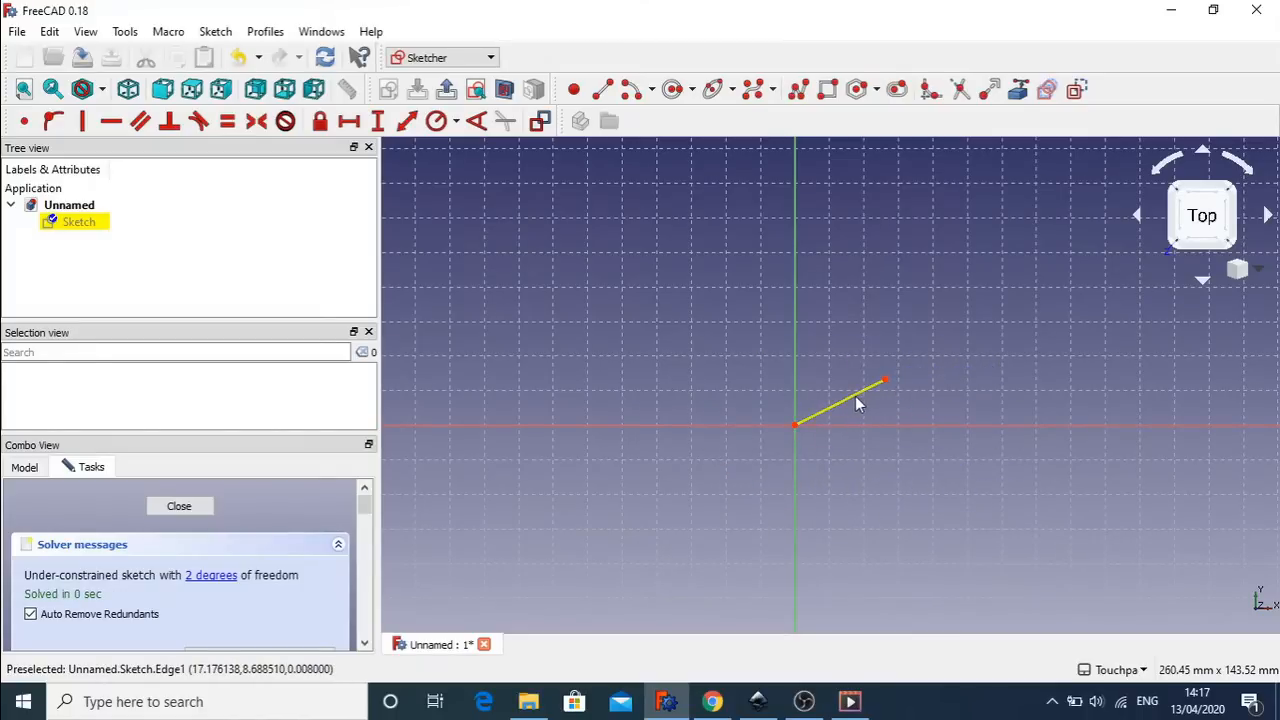
- Constrain the crank line's length to 30 mm
{"action": "left_click", "coordinate": [856, 396]}
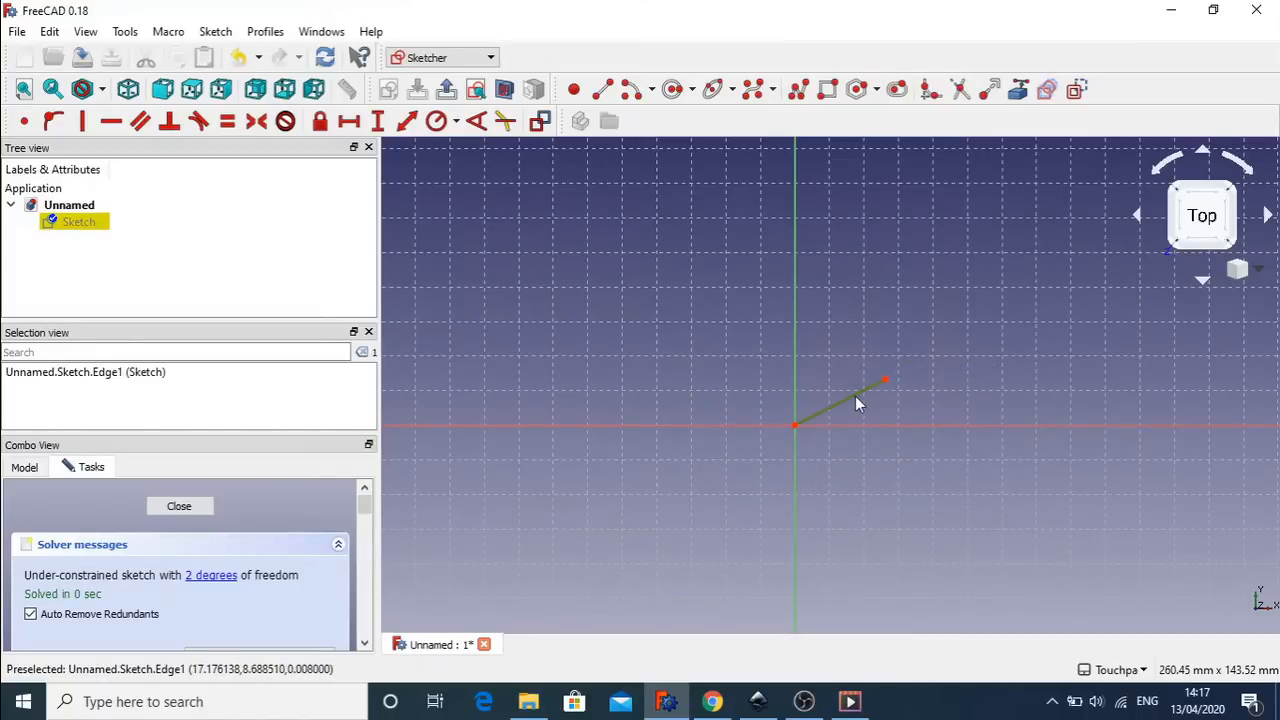
{"action": "left_click", "coordinate": [406, 121]}
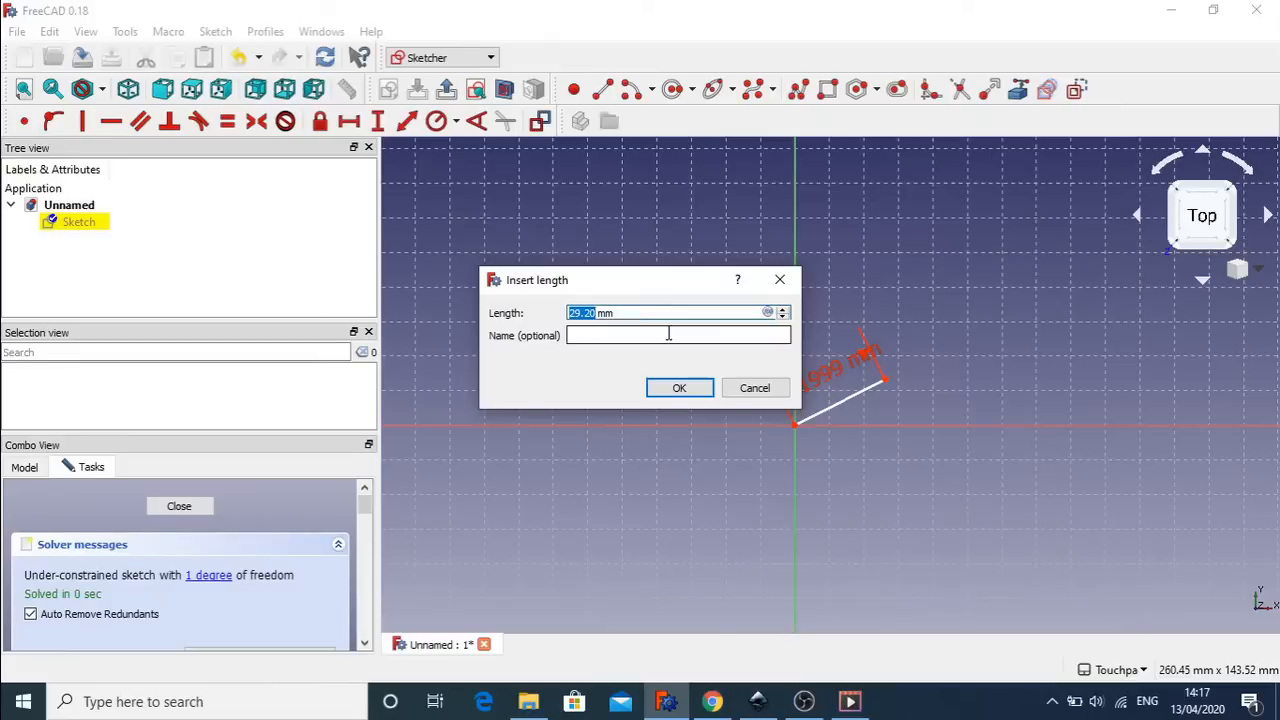
{"action": "key", "text": "Return"}
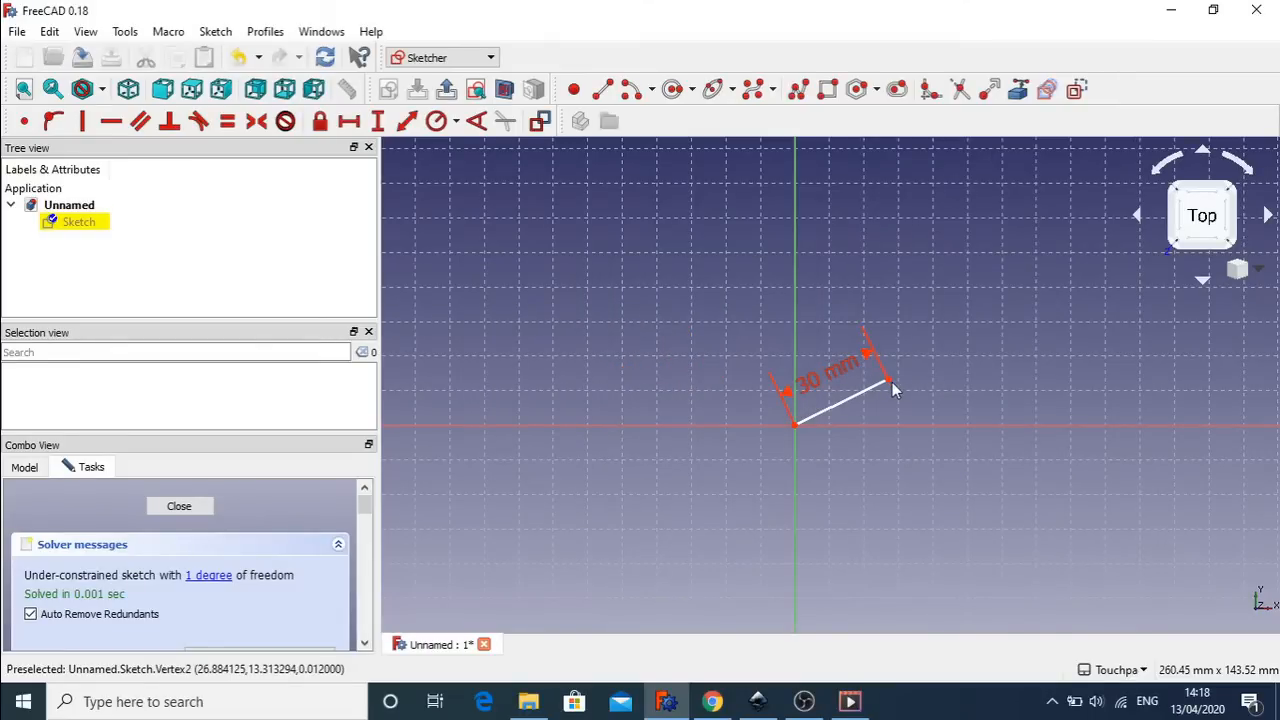
- Rotate the 30 mm line about the origin by its free end, leaving it sloping up in the first quadrant
{"action": "left_click_drag", "start_coordinate": [892, 382], "coordinate": [852, 362]}
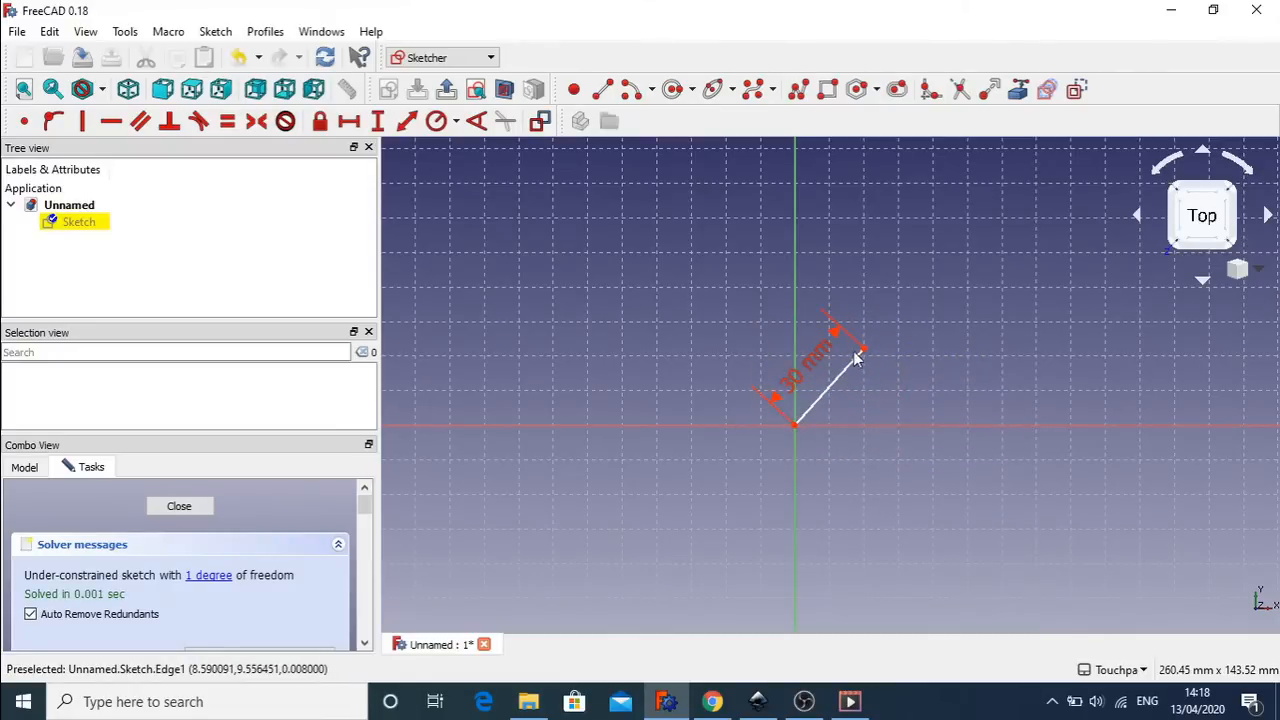
{"action": "left_click", "coordinate": [863, 352]}
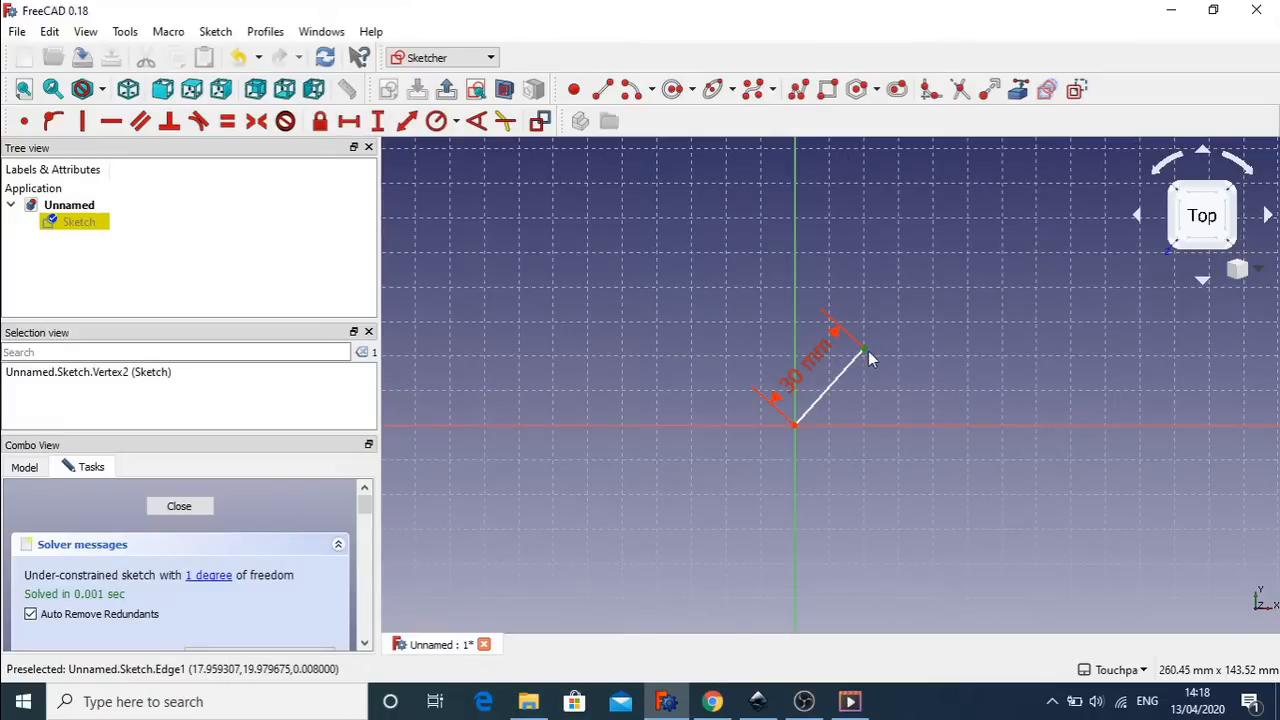
{"action": "left_click_drag", "start_coordinate": [868, 351], "coordinate": [884, 389]}
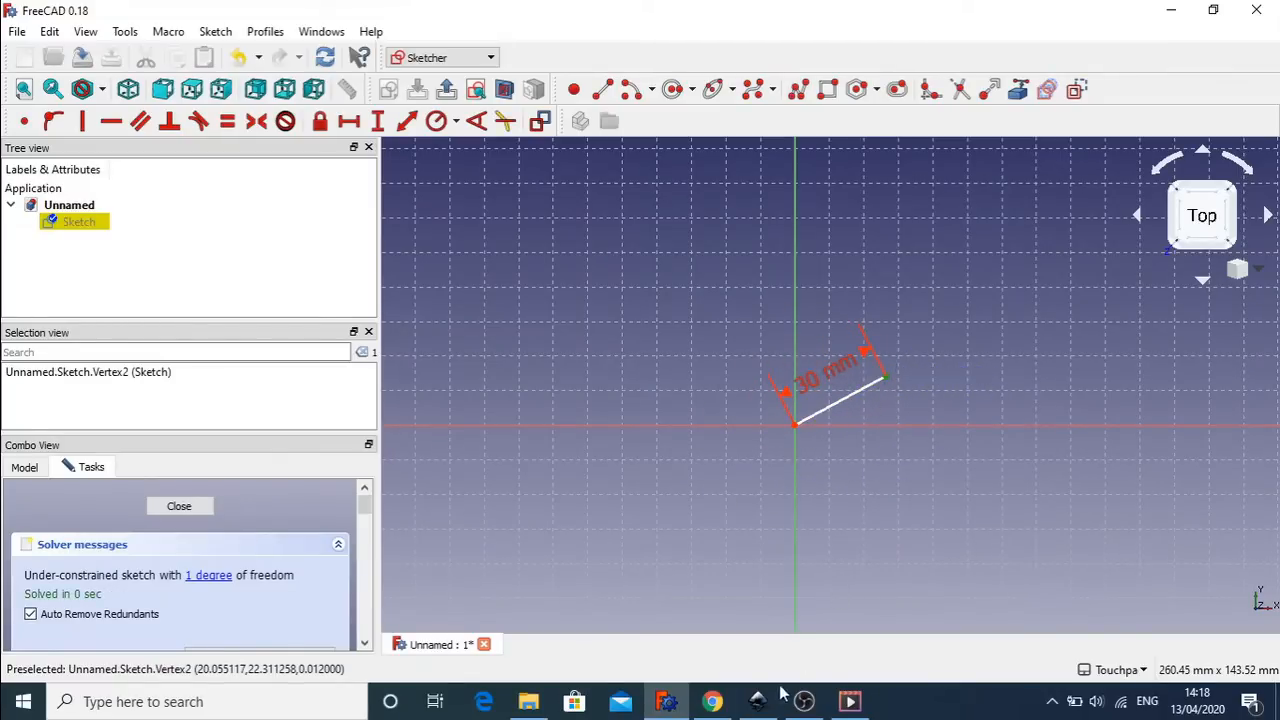
- Check the connecting rod in the browser's piston GIF, and sketch a line in FreeCAD from near the crank's free end to about (1.6, 100)
{"action": "left_click", "coordinate": [712, 703]}
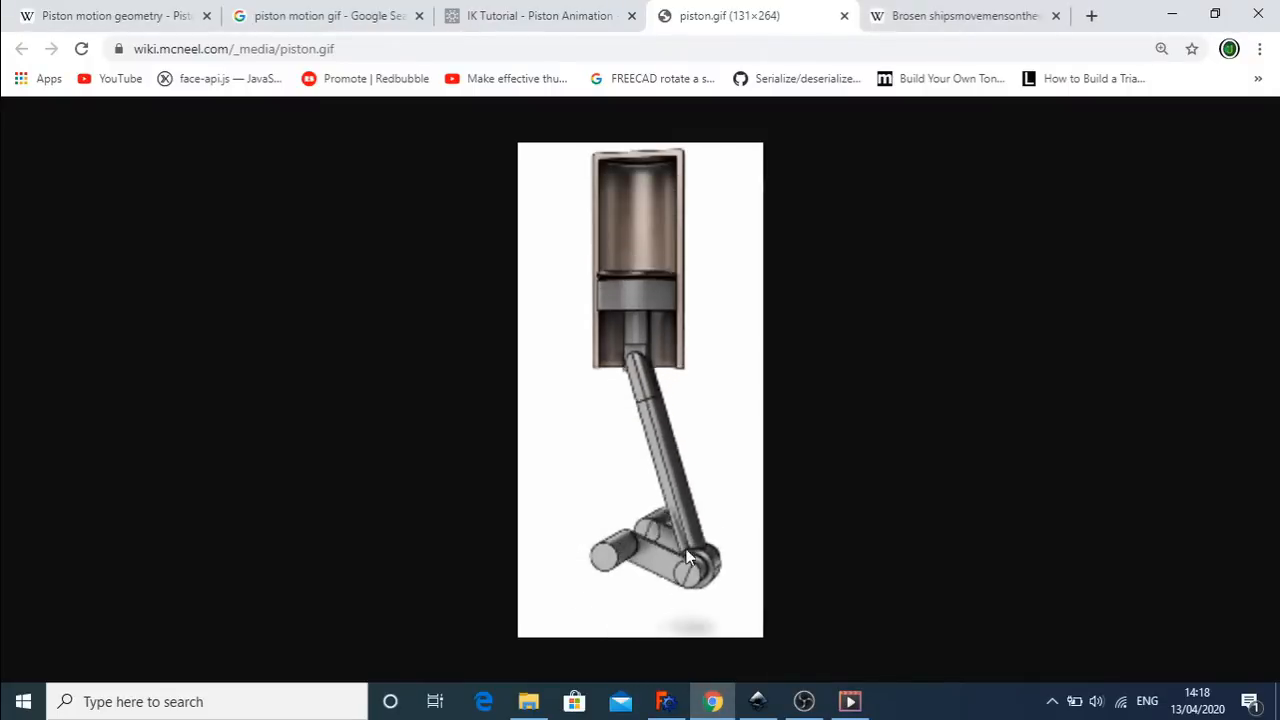
{"action": "left_click", "coordinate": [665, 701]}
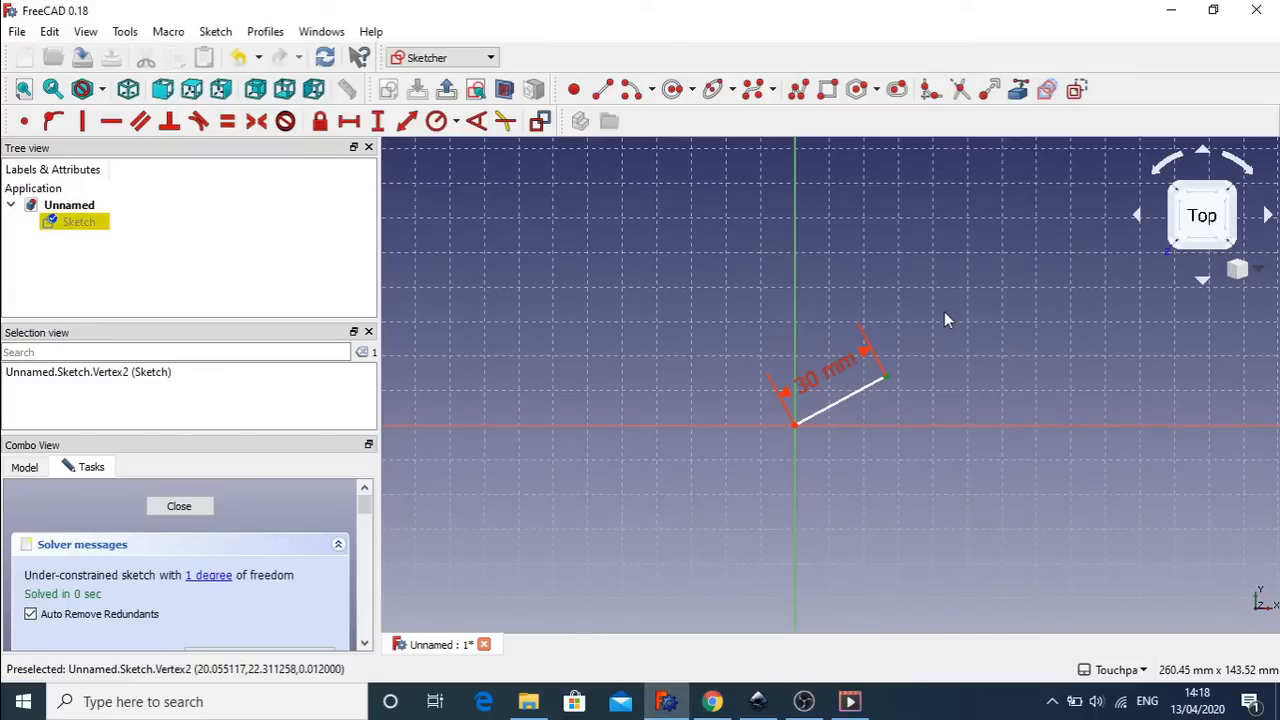
{"action": "middle_click_drag", "start_coordinate": [944, 311], "coordinate": [925, 437]}
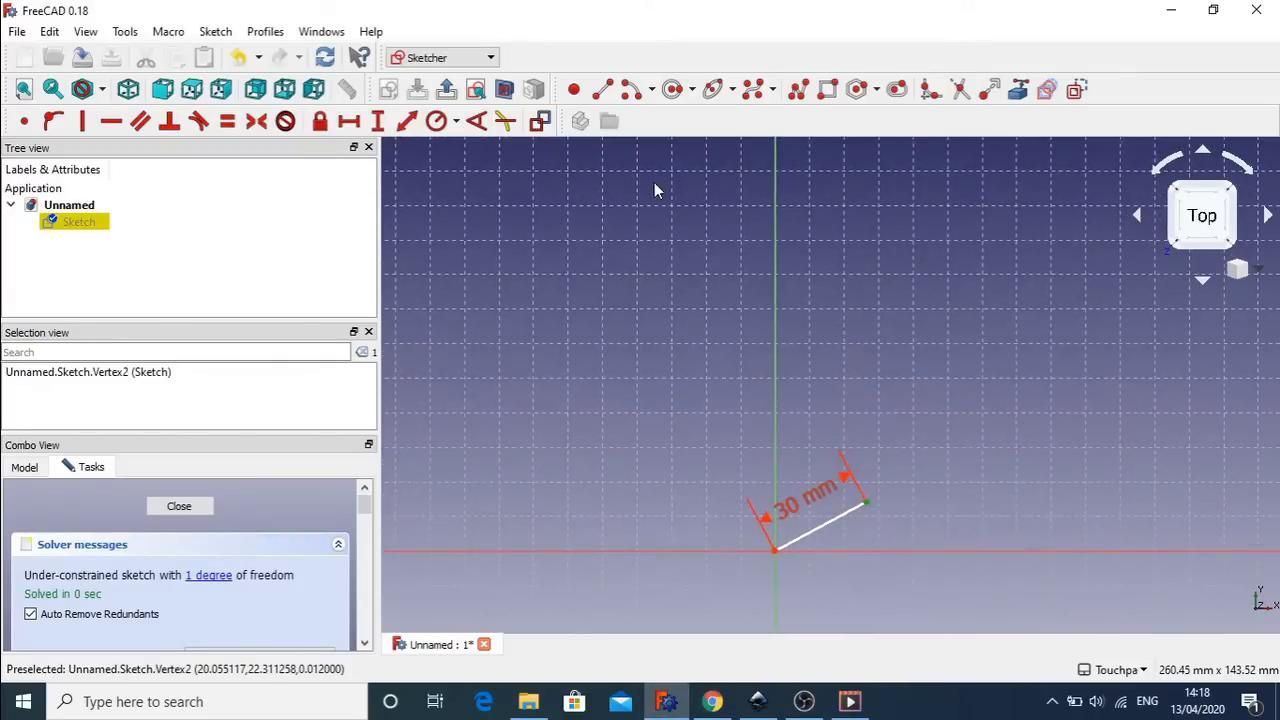
{"action": "left_click", "coordinate": [603, 92]}
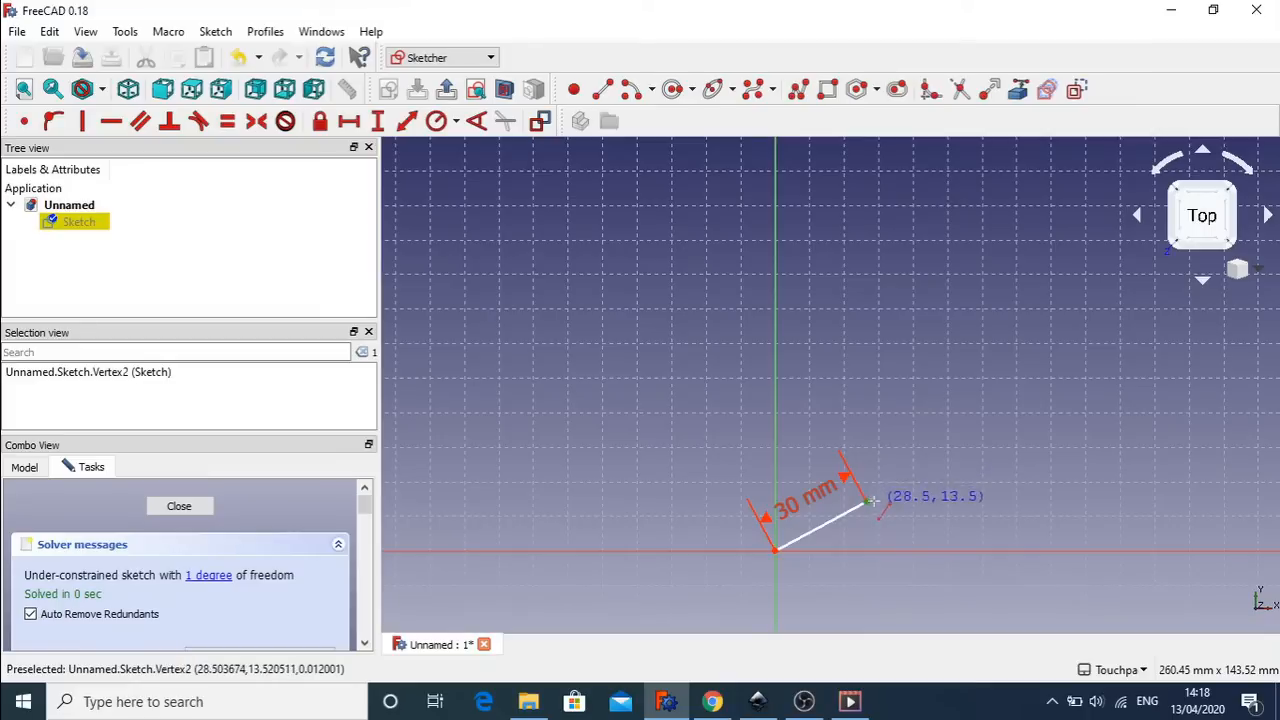
{"action": "left_click", "coordinate": [876, 498]}
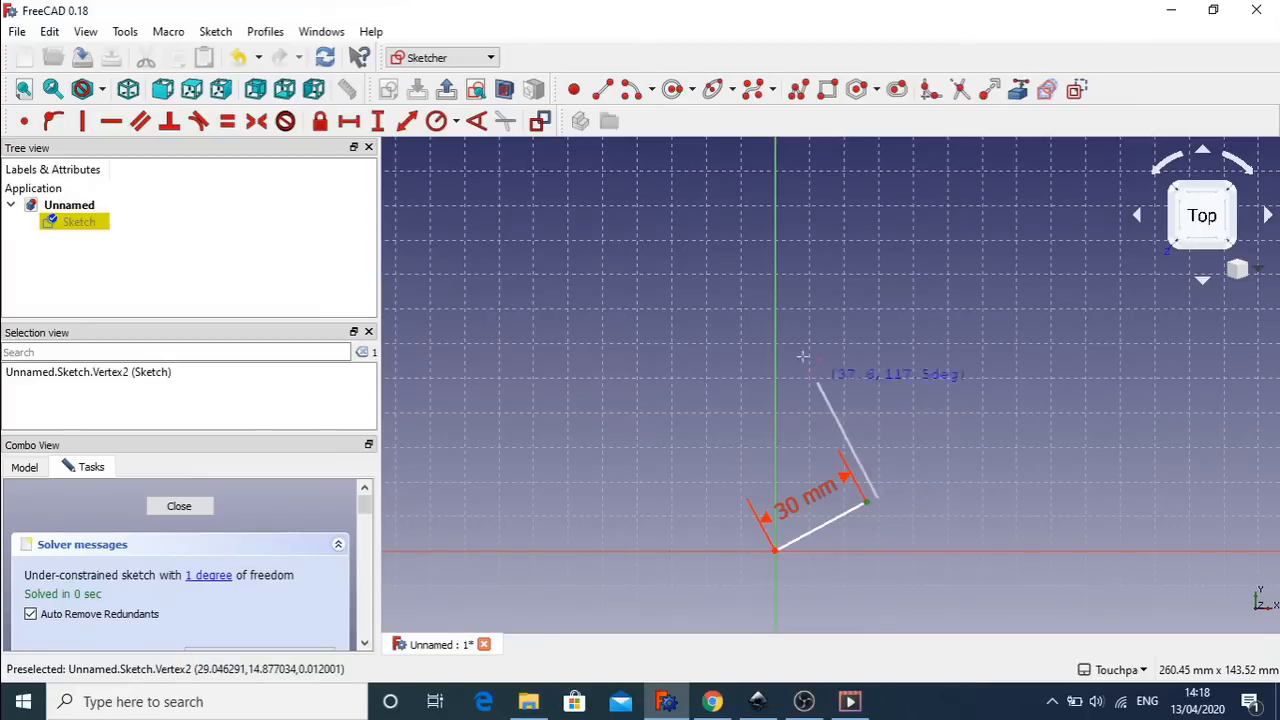
{"action": "left_click", "coordinate": [781, 205]}
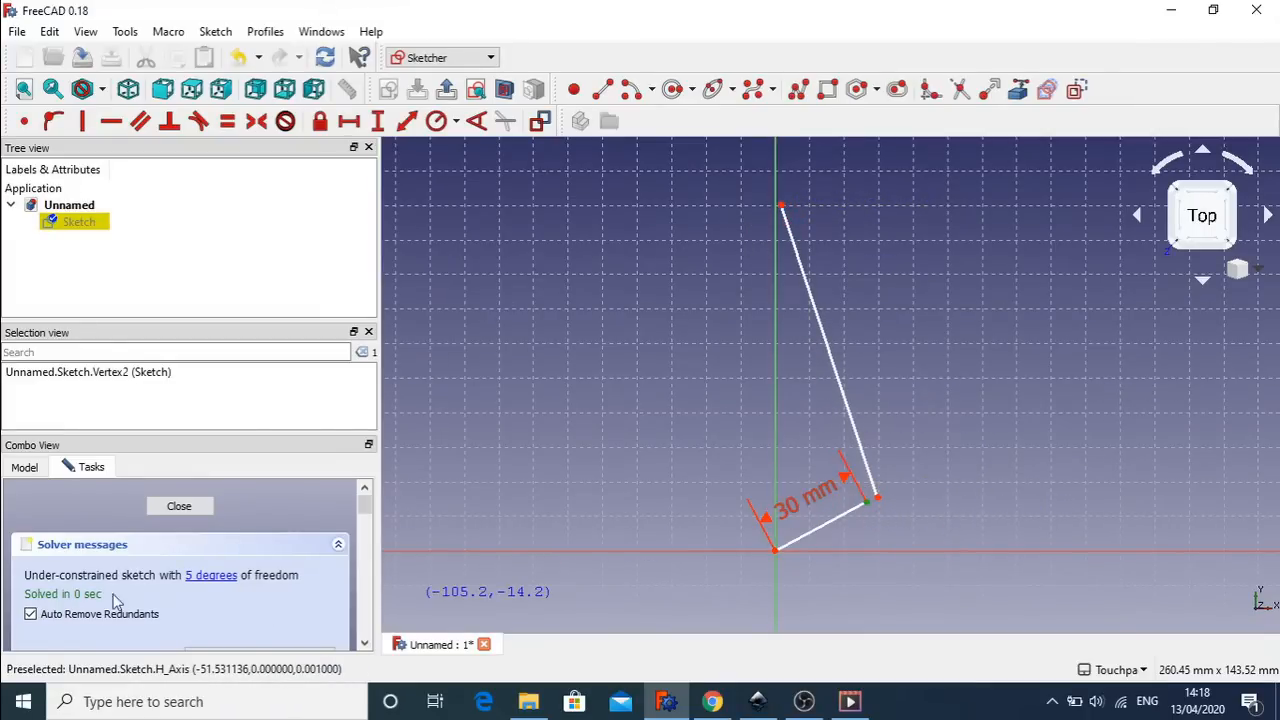
- Make the connecting rod's lower end coincident with the free end of the 30 mm crank line
{"action": "left_click_drag", "start_coordinate": [873, 524], "coordinate": [846, 490]}
{"action": "left_click", "coordinate": [914, 469]}
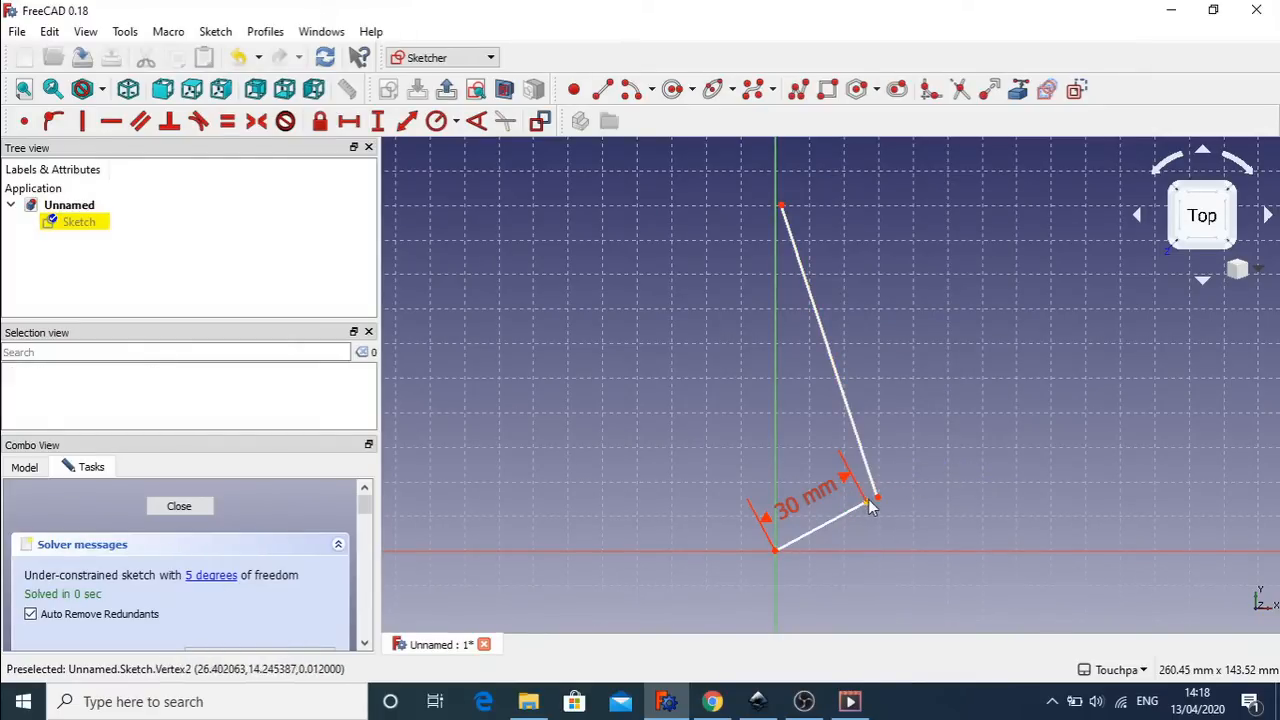
{"action": "left_click", "coordinate": [874, 501]}
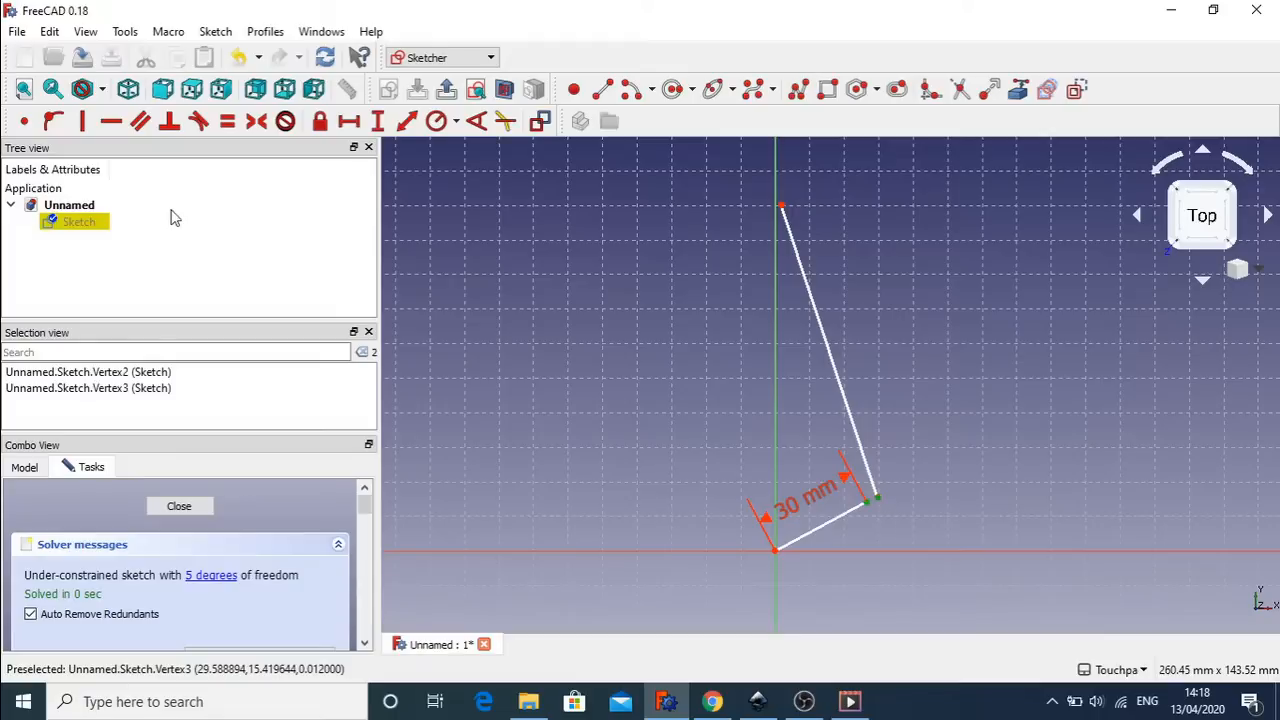
{"action": "left_click", "coordinate": [24, 121]}
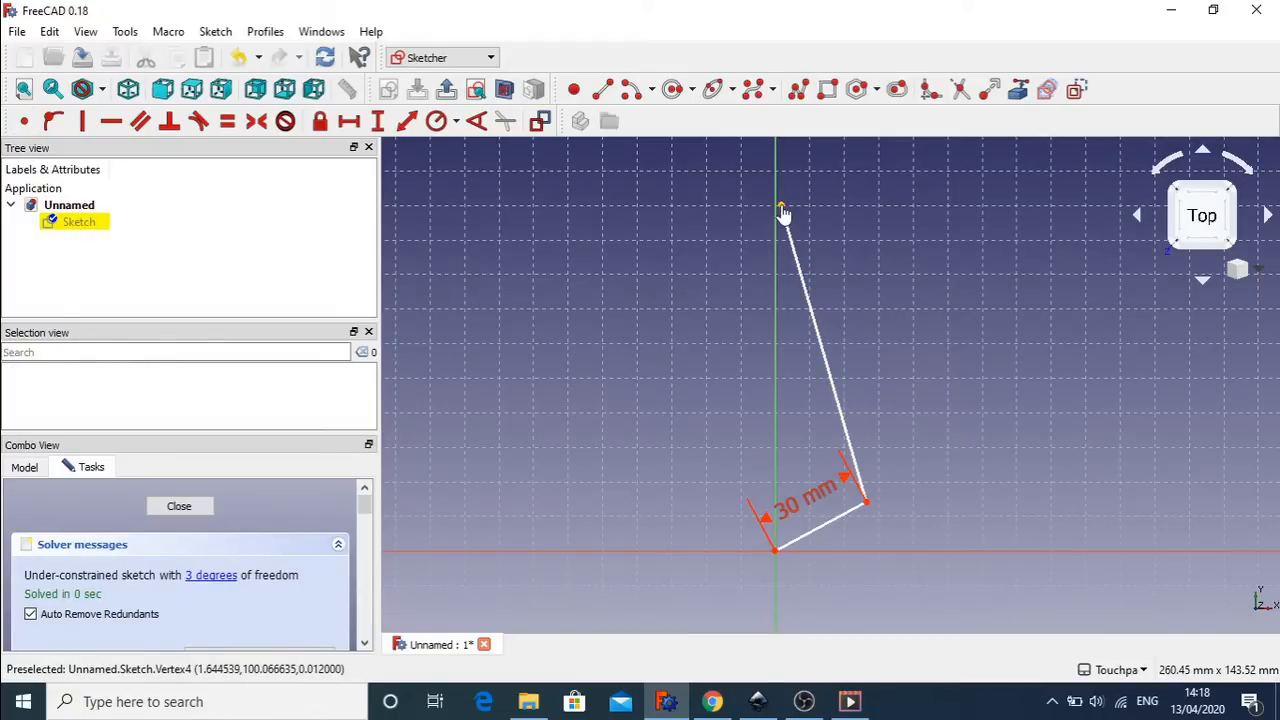
- Constrain the connecting rod's length to 60 mm and reposition the linkage with the rod's upper end near the vertical axis
{"action": "left_click_drag", "start_coordinate": [781, 207], "coordinate": [788, 251]}
{"action": "left_click", "coordinate": [809, 317]}
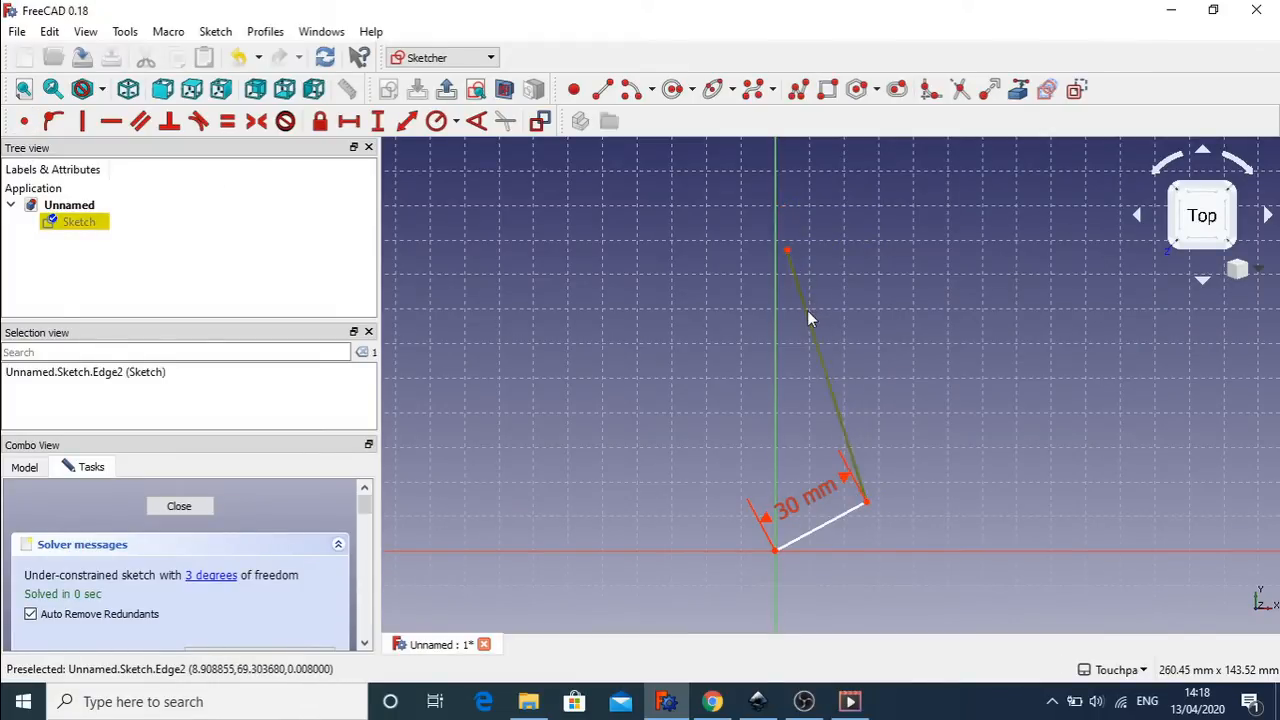
{"action": "left_click", "coordinate": [407, 121]}
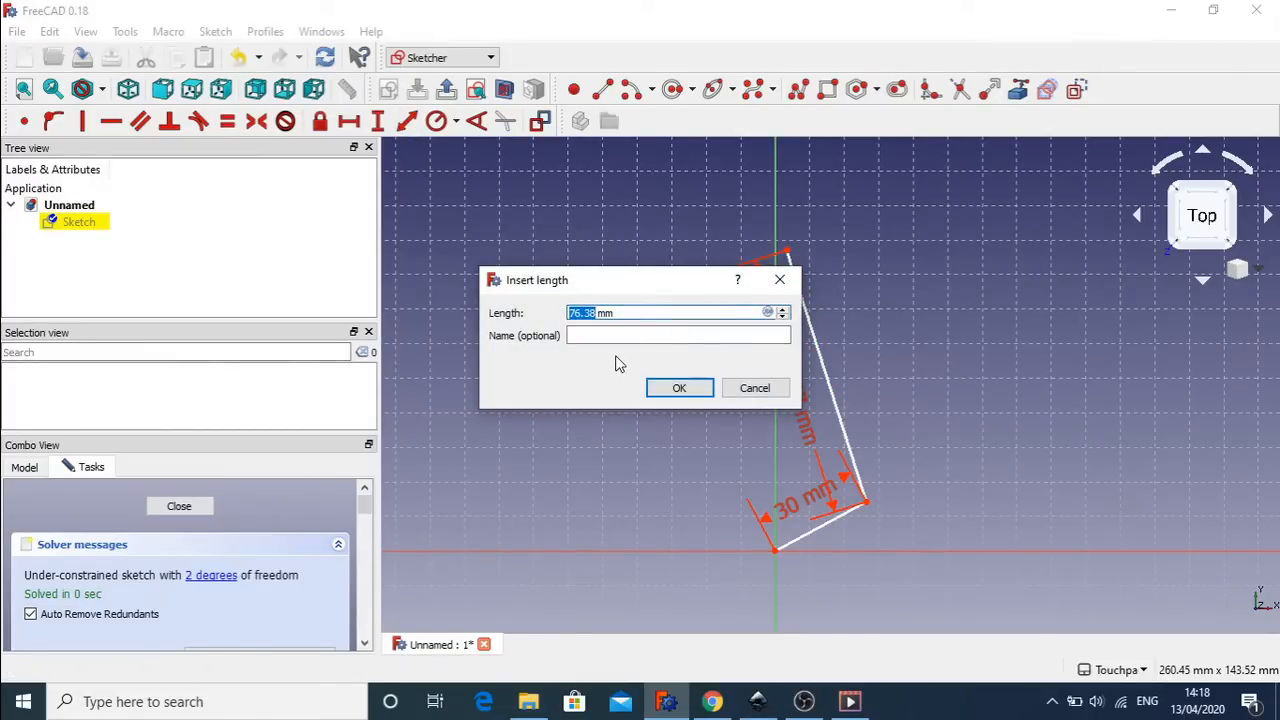
{"action": "key", "text": "Return"}
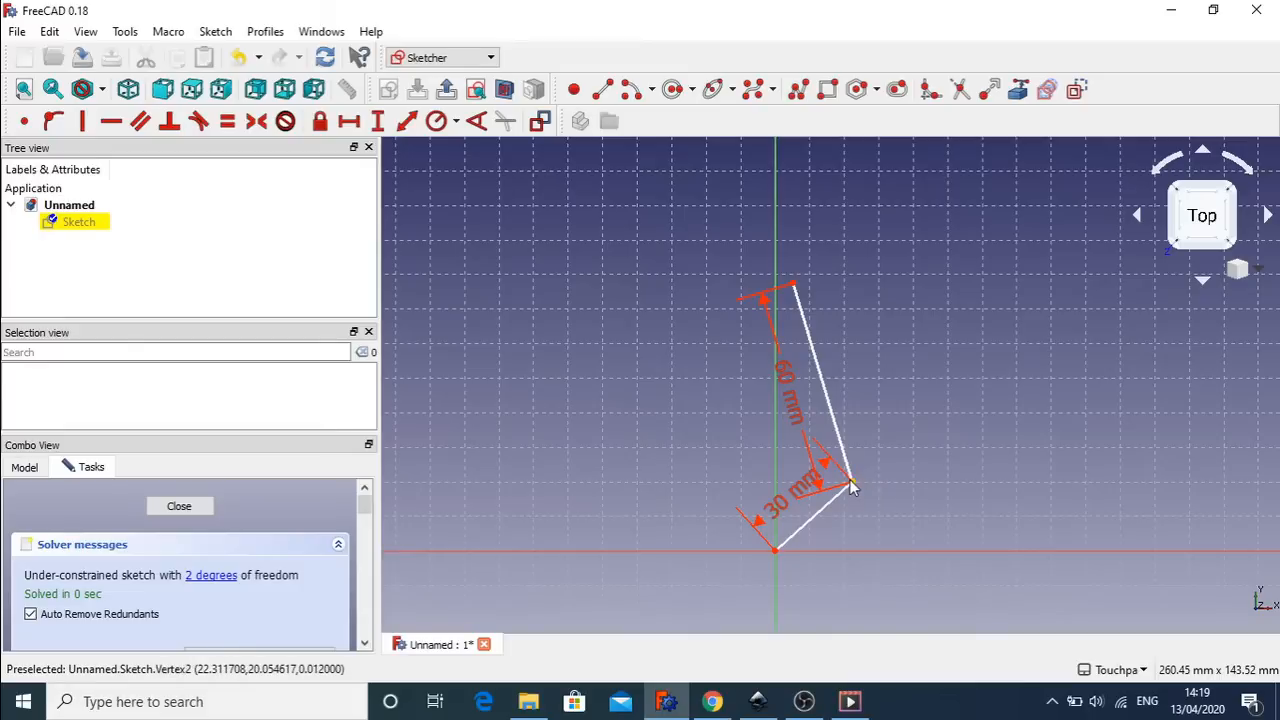
{"action": "mouse_move", "coordinate": [851, 482]}
{"action": "left_mouse_down"}
{"action": "mouse_move", "coordinate": [770, 397]}
{"action": "mouse_move", "coordinate": [849, 479]}
{"action": "left_mouse_up"}
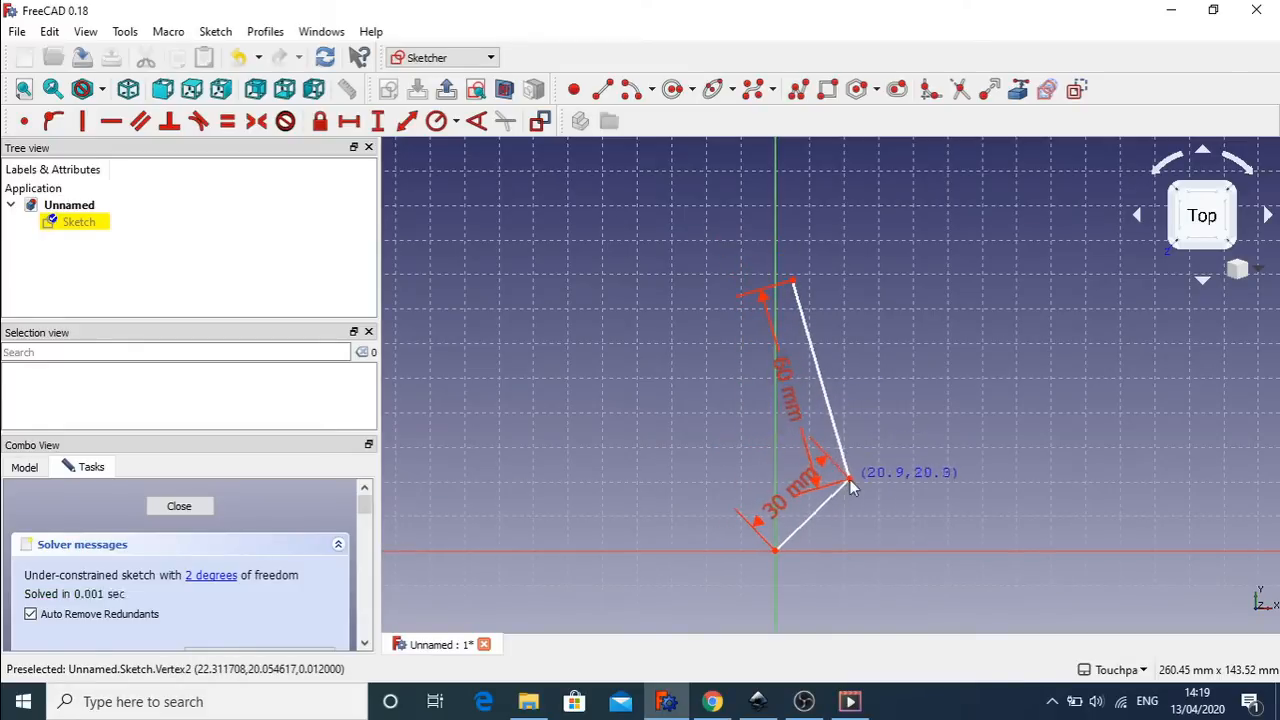
{"action": "mouse_move", "coordinate": [793, 286]}
{"action": "left_mouse_down"}
{"action": "mouse_move", "coordinate": [943, 303]}
{"action": "mouse_move", "coordinate": [717, 294]}
{"action": "mouse_move", "coordinate": [829, 300]}
{"action": "mouse_move", "coordinate": [763, 286]}
{"action": "mouse_move", "coordinate": [845, 335]}
{"action": "mouse_move", "coordinate": [780, 296]}
{"action": "mouse_move", "coordinate": [762, 462]}
{"action": "mouse_move", "coordinate": [752, 435]}
{"action": "mouse_move", "coordinate": [773, 293]}
{"action": "mouse_move", "coordinate": [777, 457]}
{"action": "mouse_move", "coordinate": [776, 320]}
{"action": "left_mouse_up"}
- Check the piston's path in the browser GIF, and sketch a construction line in FreeCAD along the vertical axis from just below the origin to about 99 mm up
{"action": "left_click", "coordinate": [714, 702]}
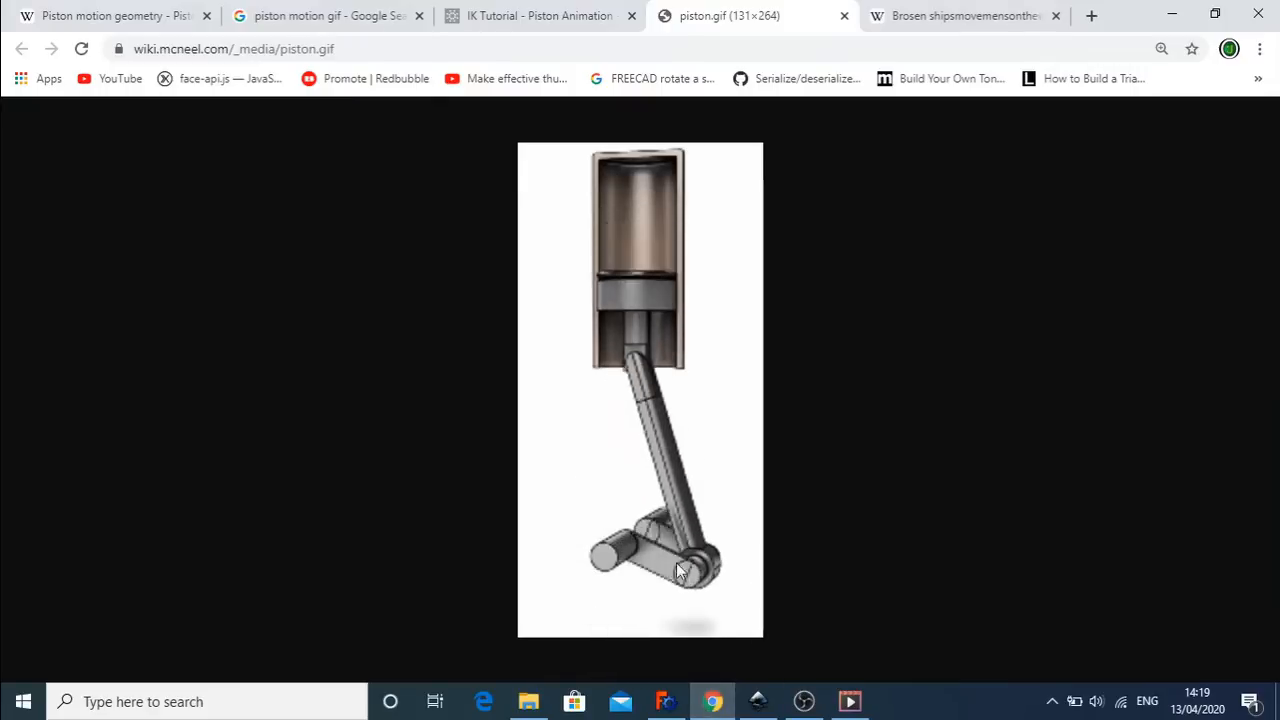
{"action": "left_click", "coordinate": [668, 704]}
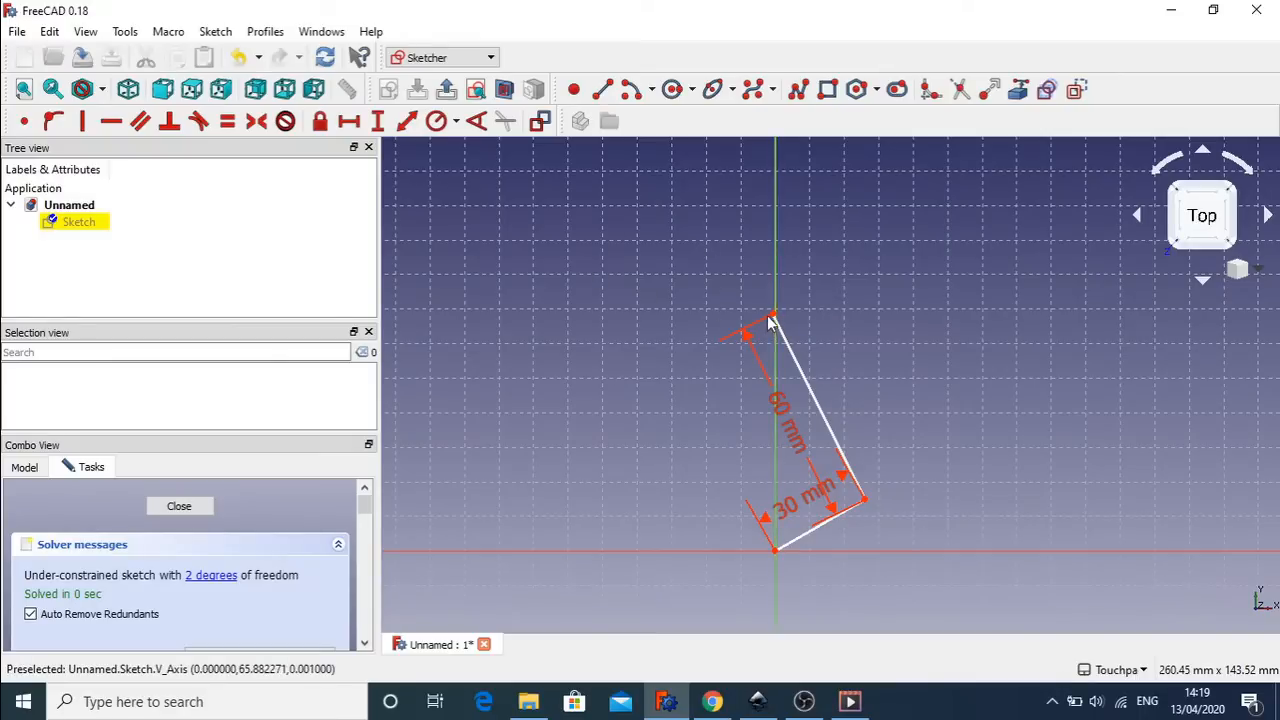
{"action": "left_click", "coordinate": [602, 88]}
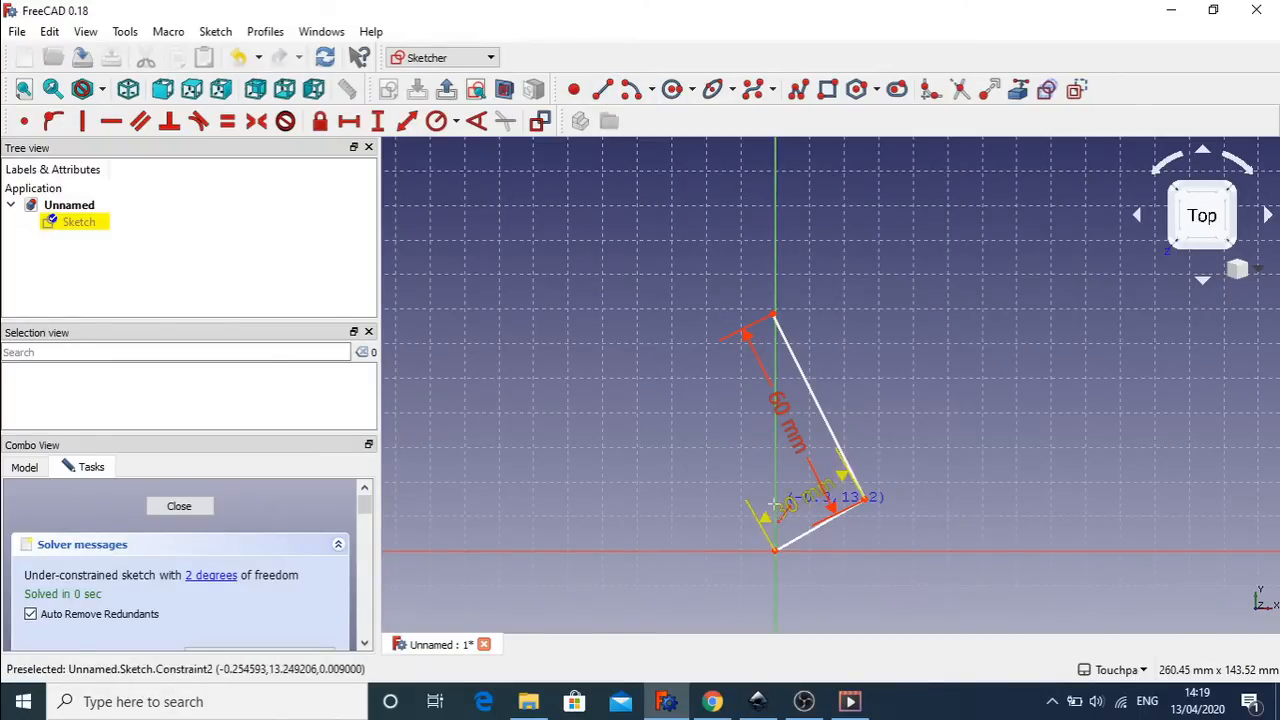
{"action": "left_click", "coordinate": [775, 561]}
{"action": "left_click", "coordinate": [775, 207]}
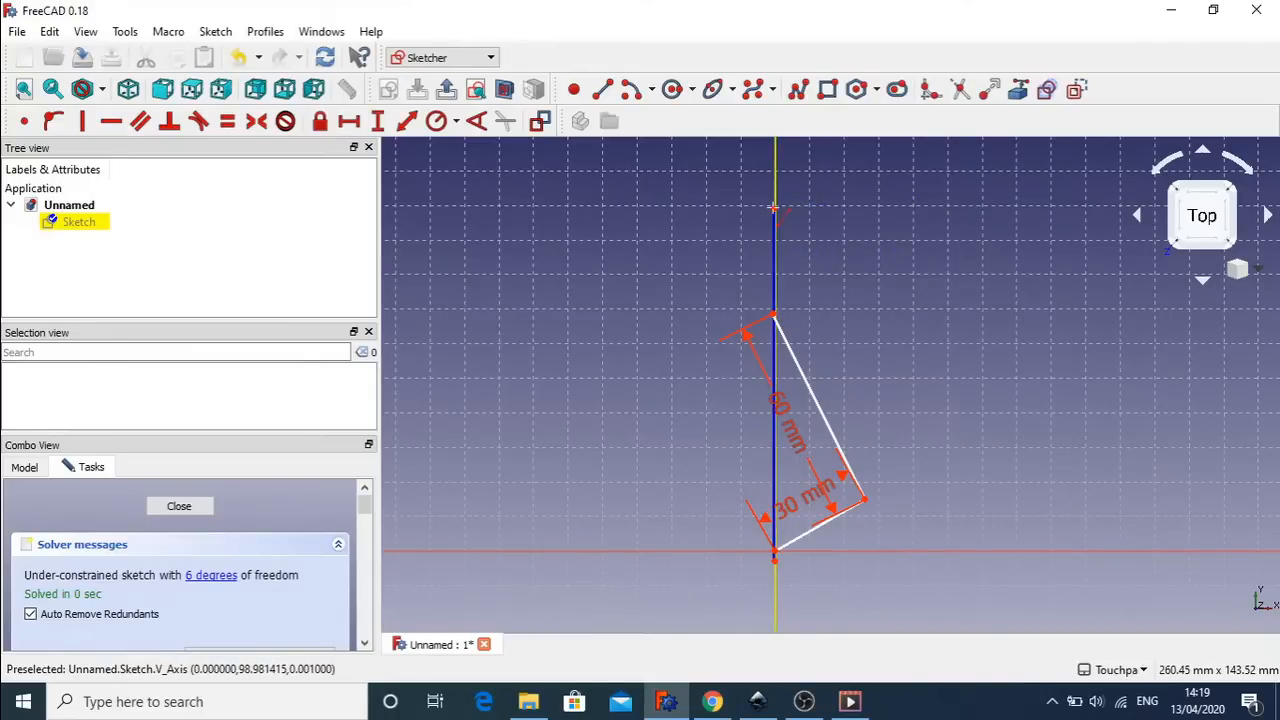
{"action": "key", "text": "Escape"}
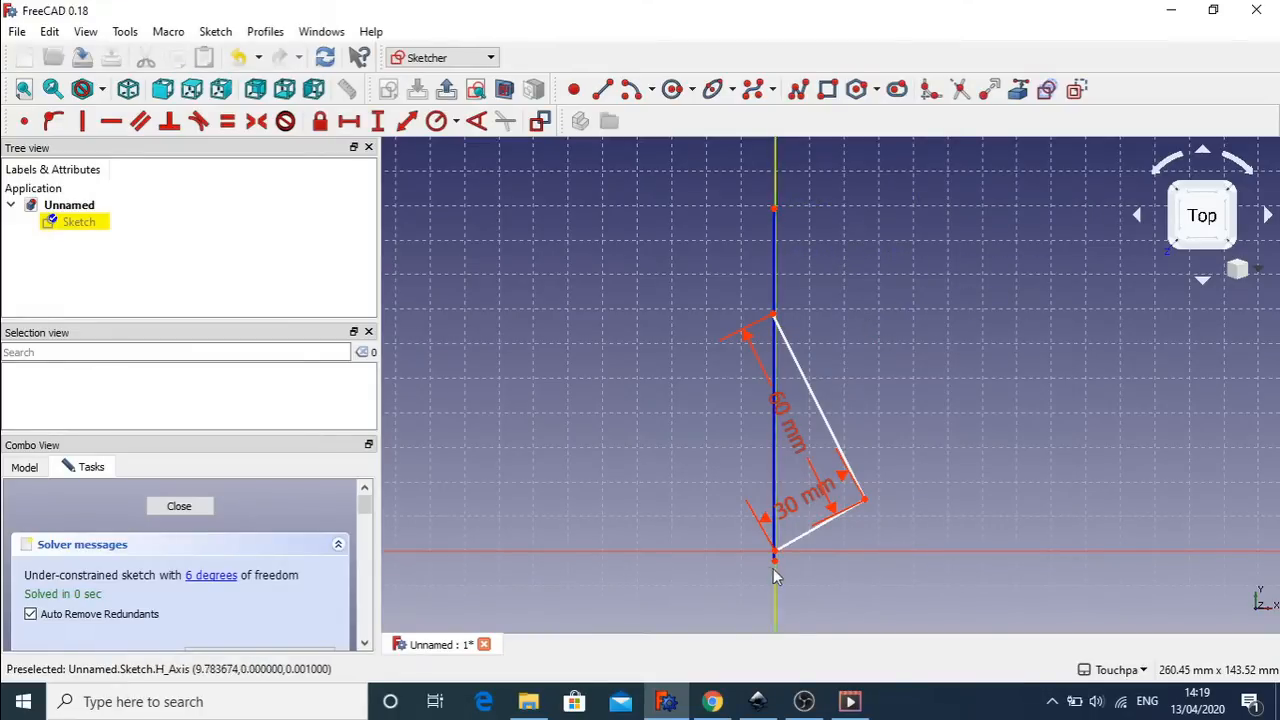
- Make the construction line's lower end coincident with the origin and constrain the line to be vertical
{"action": "left_click_drag", "start_coordinate": [784, 580], "coordinate": [782, 574]}
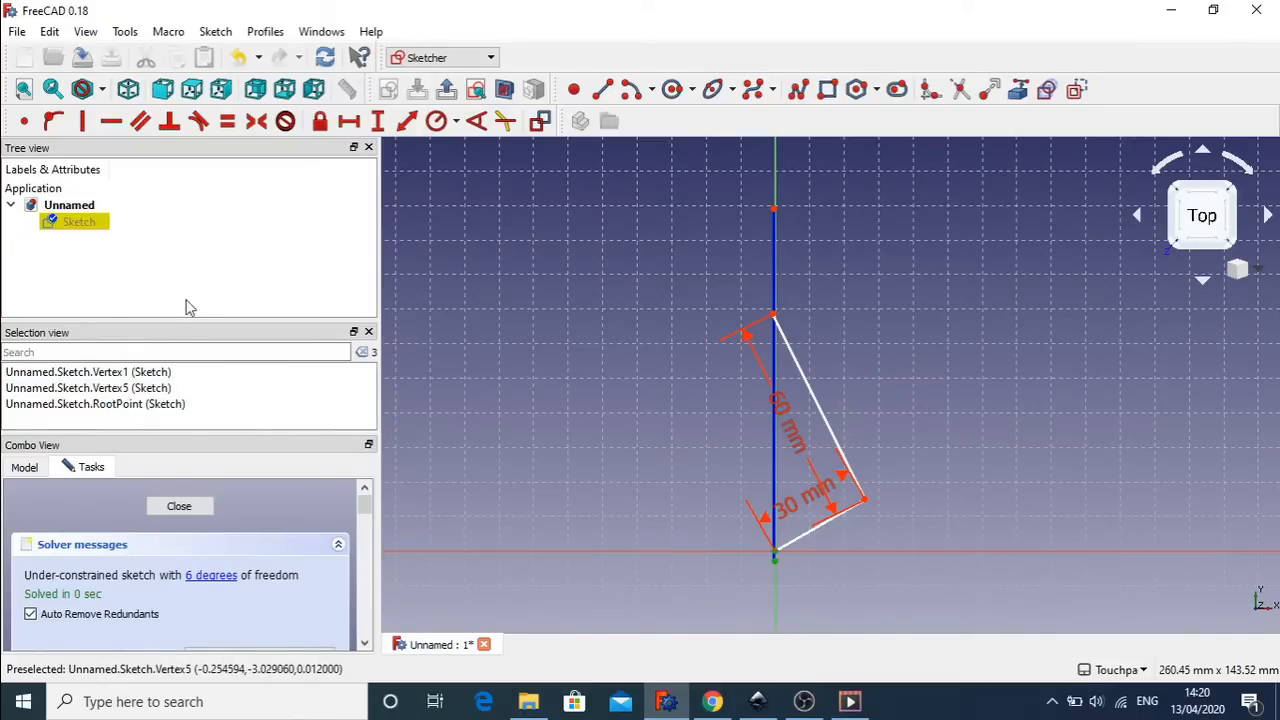
{"action": "left_click", "coordinate": [26, 121]}
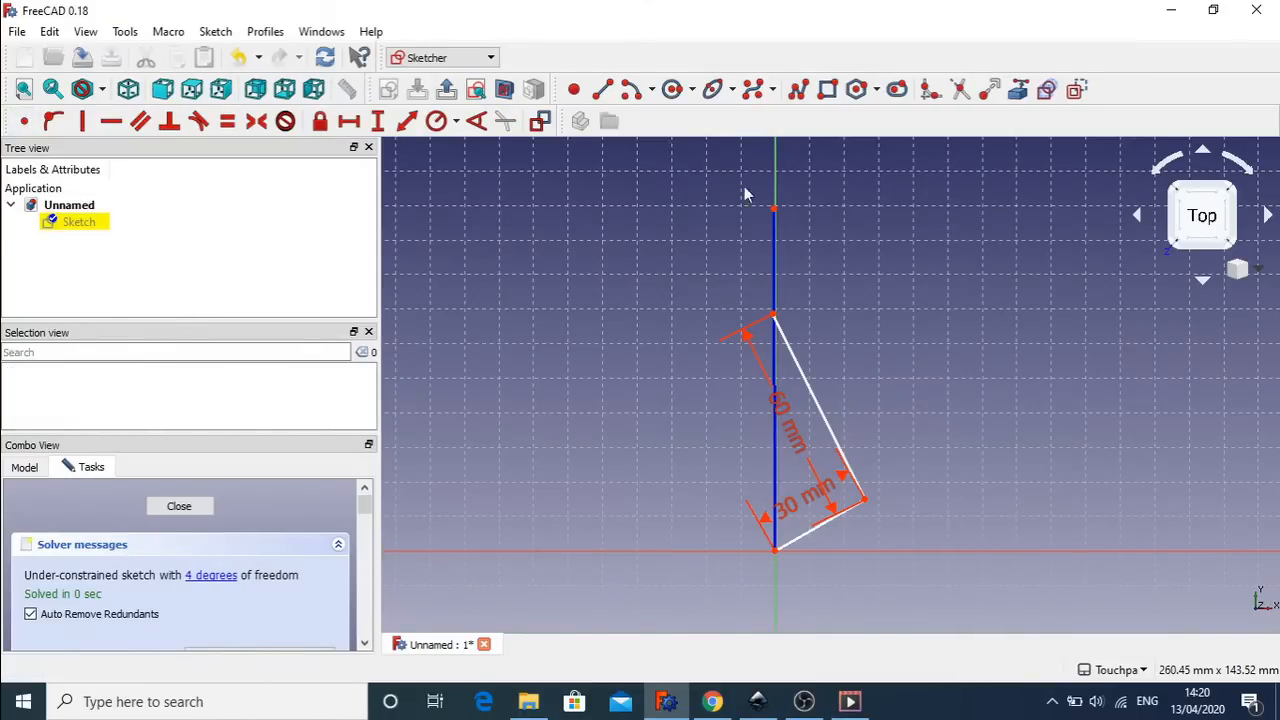
{"action": "left_click_drag", "start_coordinate": [774, 322], "coordinate": [812, 330]}
{"action": "left_click", "coordinate": [775, 300]}
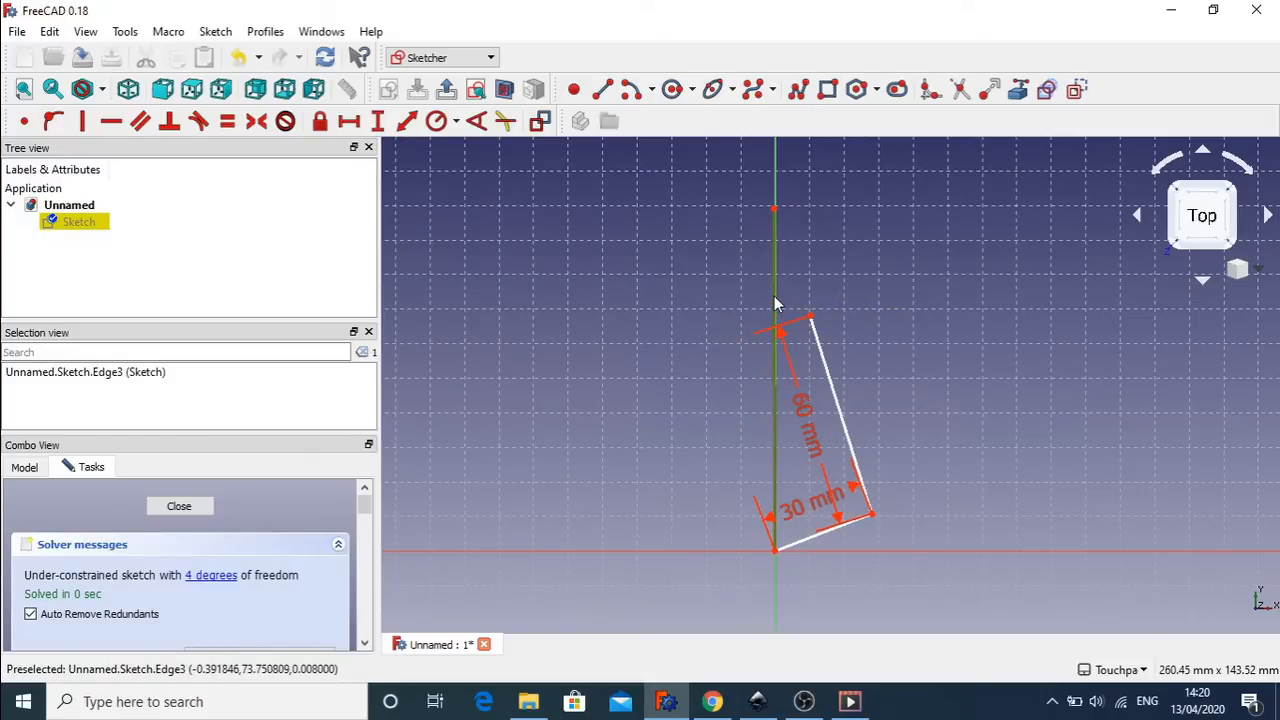
{"action": "left_click", "coordinate": [86, 124]}
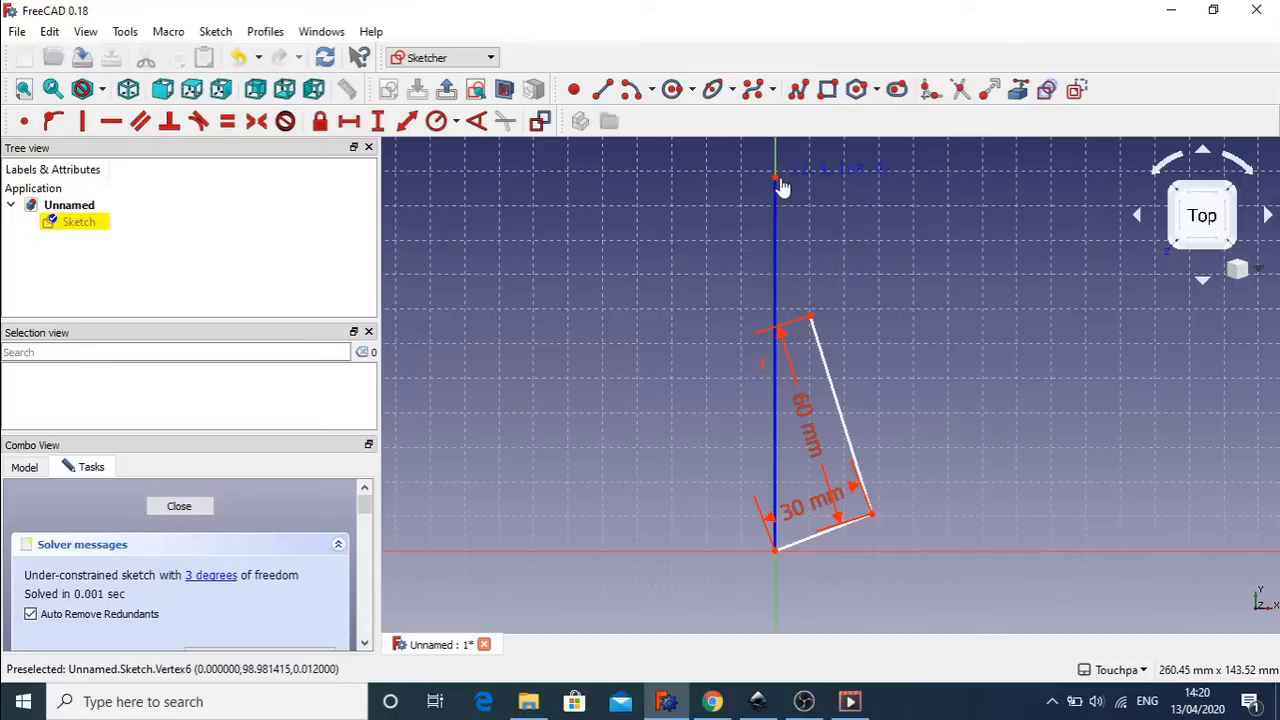
- Constrain the connecting rod's upper end onto the vertical construction line and rotate the crank upward to test the motion
{"action": "left_click_drag", "start_coordinate": [812, 320], "coordinate": [783, 328]}
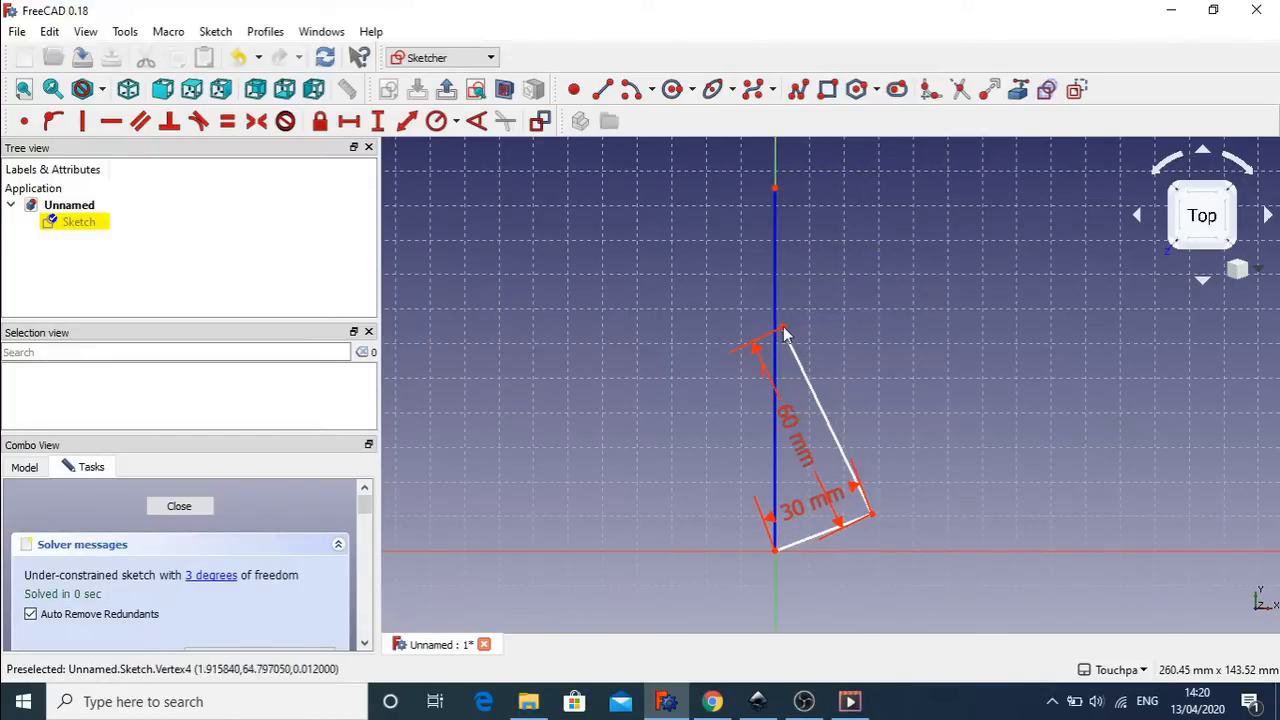
{"action": "left_click", "coordinate": [783, 328]}
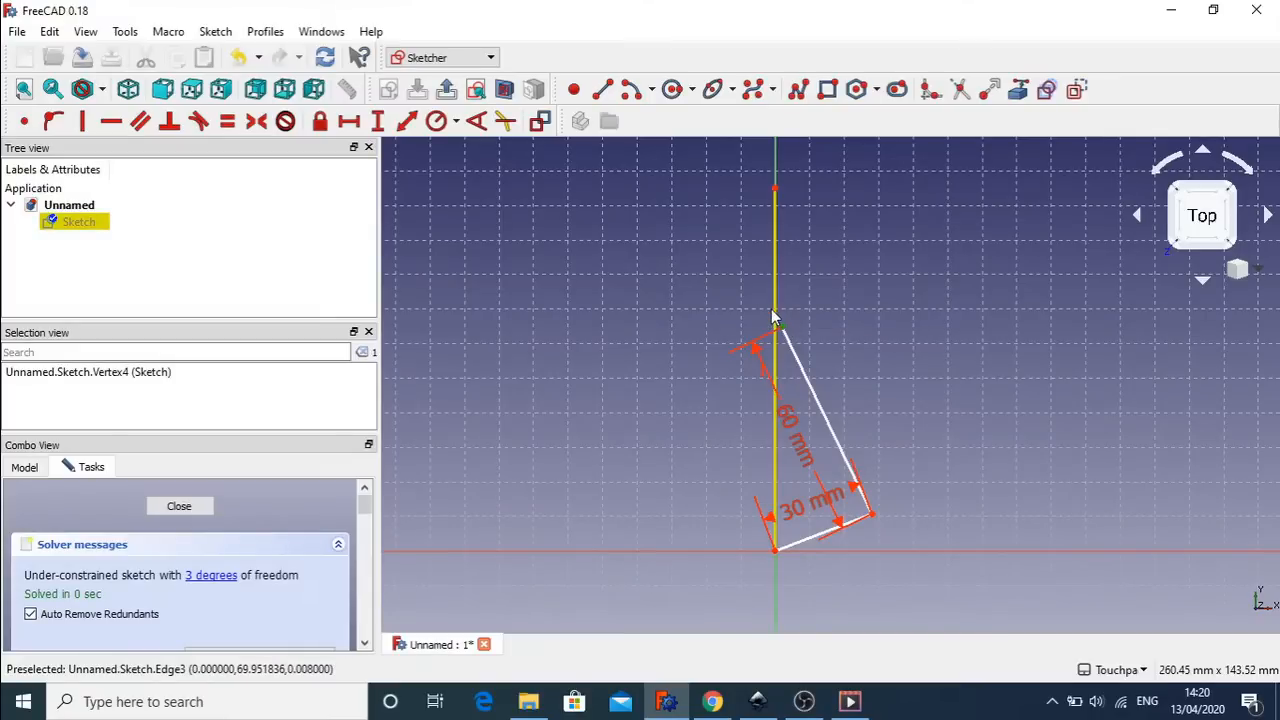
{"action": "left_click", "coordinate": [776, 310]}
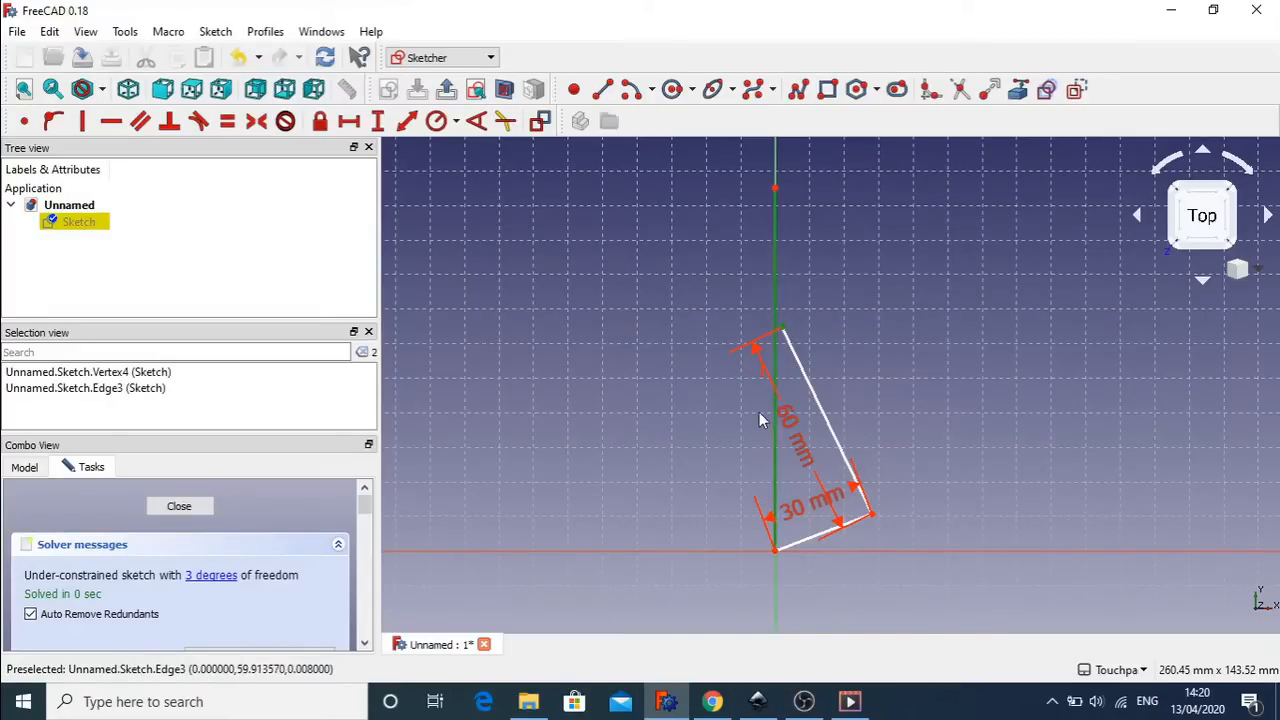
{"action": "left_click", "coordinate": [54, 124]}
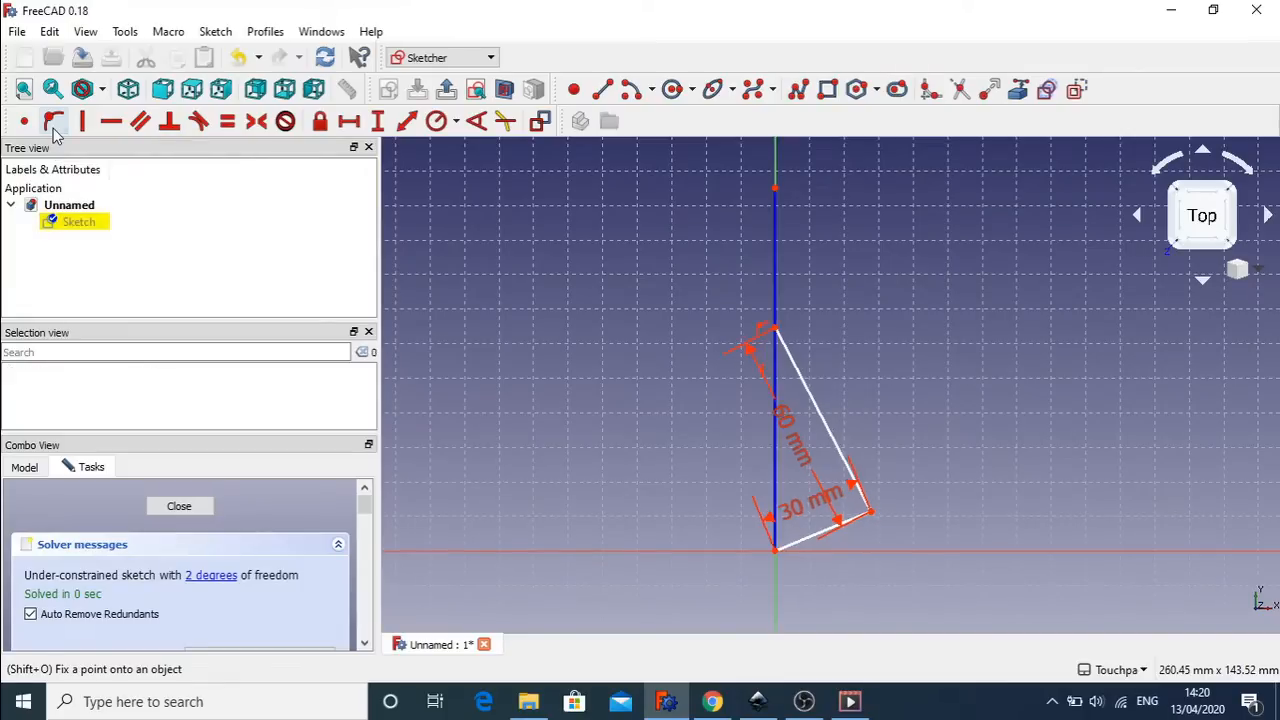
{"action": "left_click", "coordinate": [829, 432]}
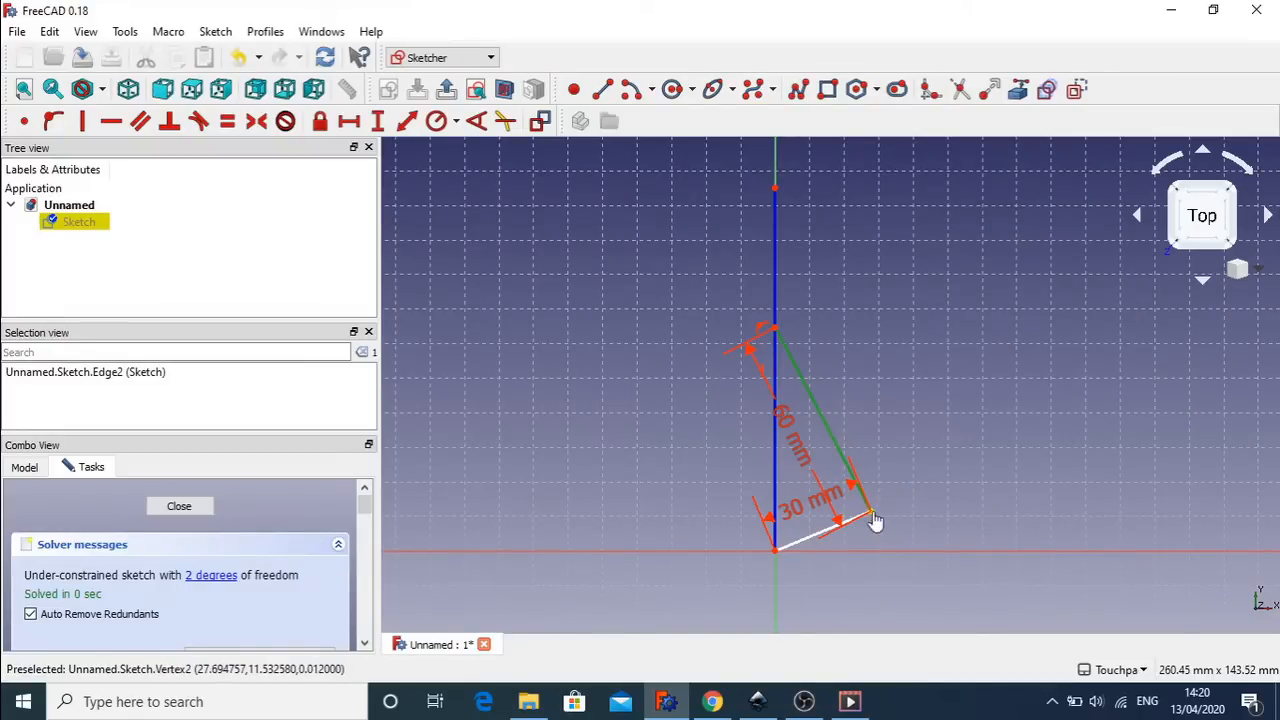
{"action": "mouse_move", "coordinate": [877, 520]}
{"action": "left_mouse_down"}
{"action": "mouse_move", "coordinate": [789, 457]}
{"action": "mouse_move", "coordinate": [714, 498]}
{"action": "mouse_move", "coordinate": [711, 517]}
{"action": "mouse_move", "coordinate": [809, 443]}
{"action": "mouse_move", "coordinate": [900, 517]}
{"action": "mouse_move", "coordinate": [826, 437]}
{"action": "mouse_move", "coordinate": [727, 446]}
{"action": "mouse_move", "coordinate": [714, 489]}
{"action": "mouse_move", "coordinate": [730, 425]}
{"action": "mouse_move", "coordinate": [858, 440]}
{"action": "mouse_move", "coordinate": [808, 423]}
{"action": "mouse_move", "coordinate": [723, 427]}
{"action": "mouse_move", "coordinate": [826, 458]}
{"action": "left_mouse_up"}
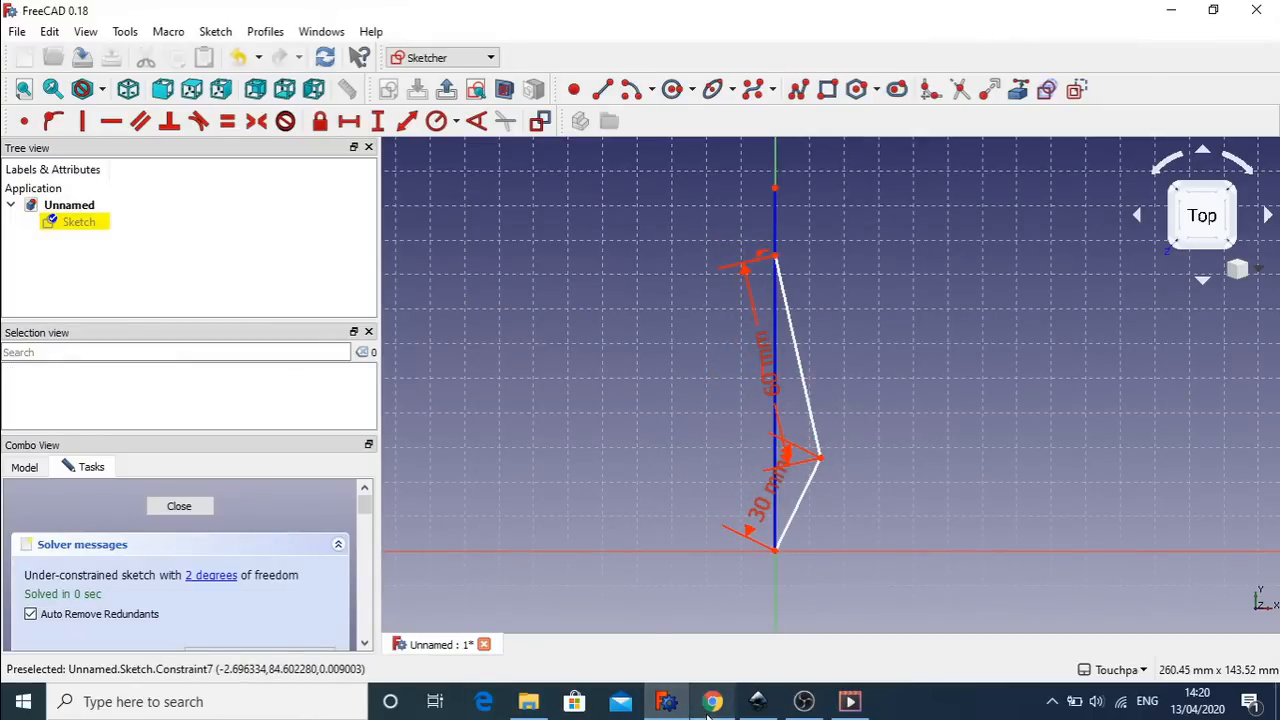
- Check the piston in the browser GIF, and sketch a short vertical line in FreeCAD beside the rod's upper end, with its lower end near (6, 85)
{"action": "left_click", "coordinate": [708, 708]}
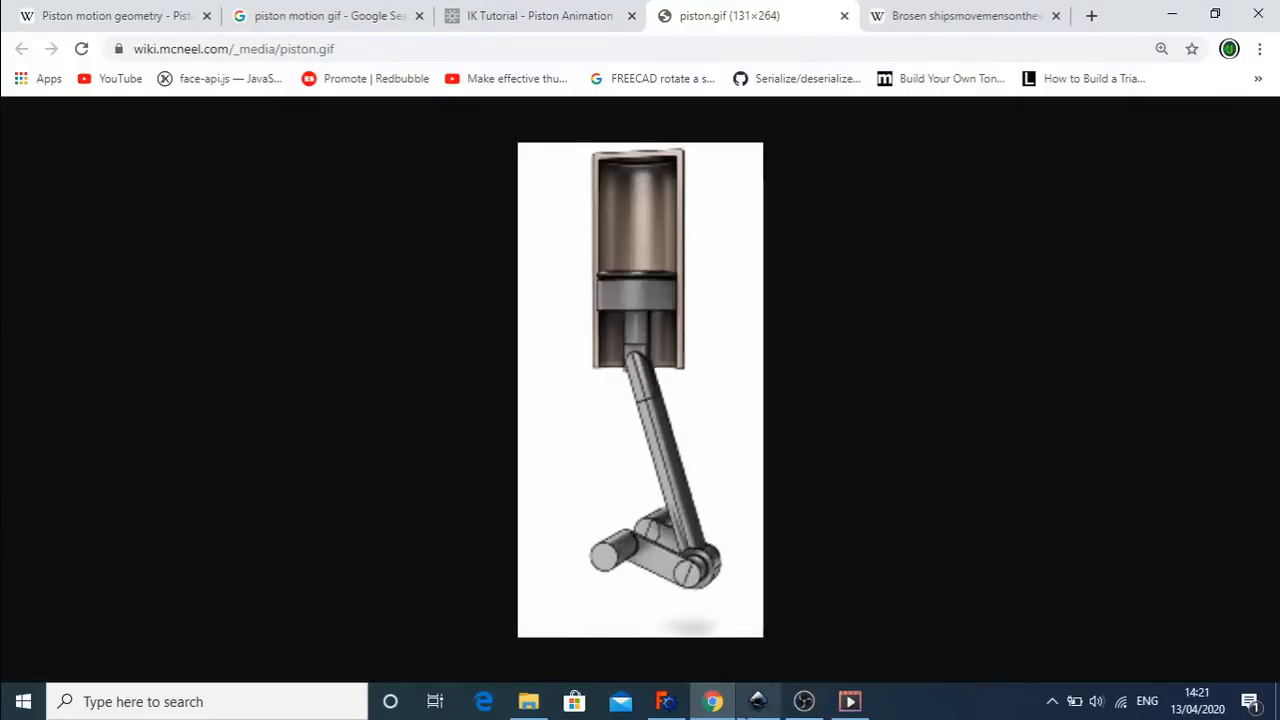
{"action": "left_click", "coordinate": [668, 701]}
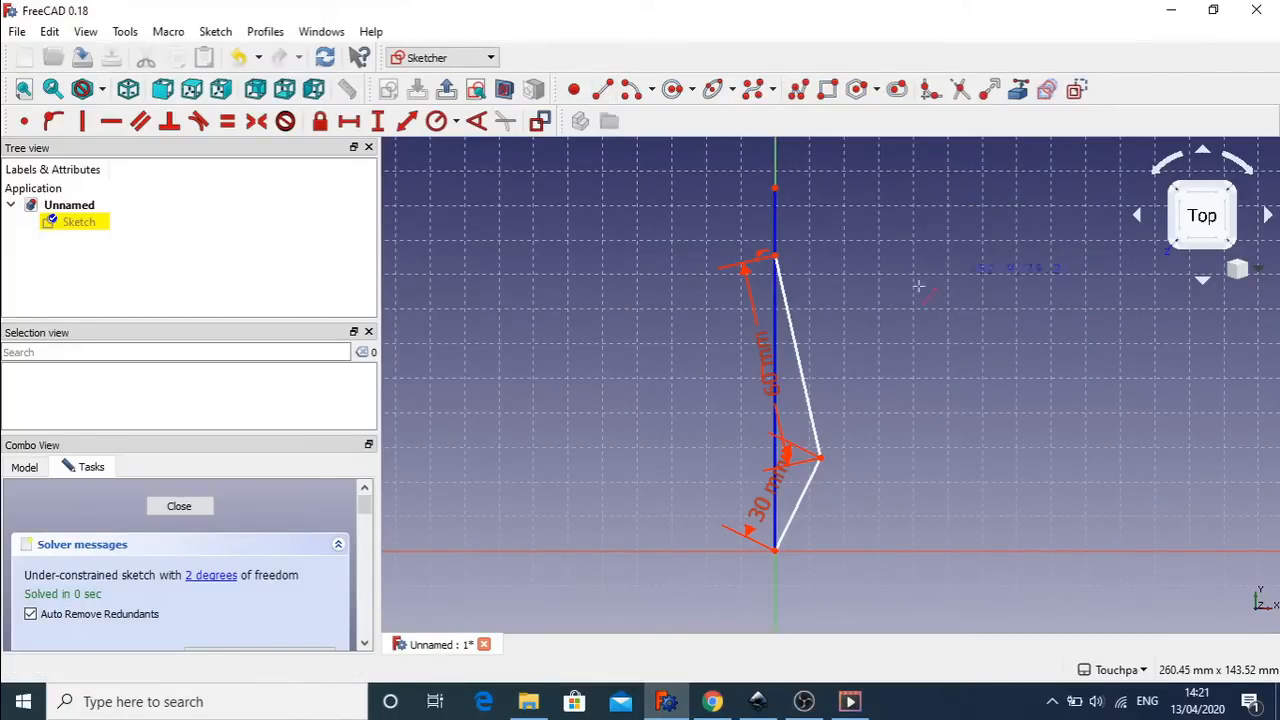
{"action": "left_click", "coordinate": [795, 257]}
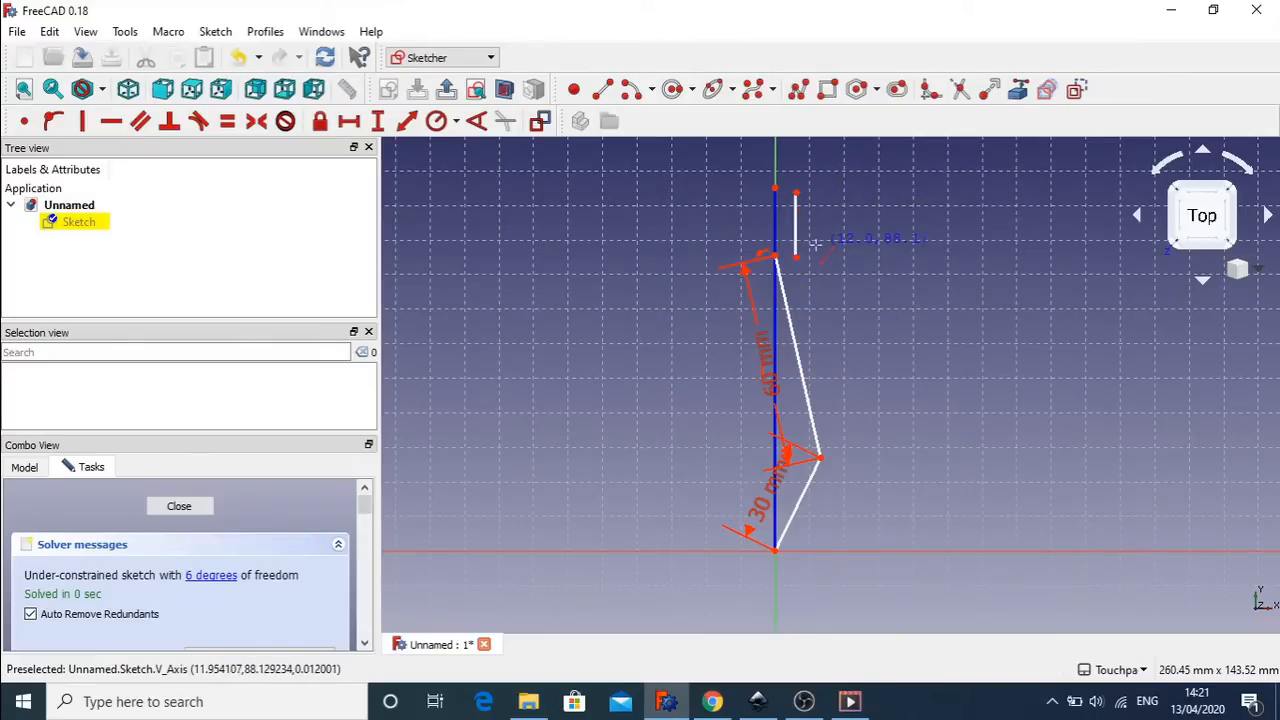
{"action": "key", "text": "Escape"}
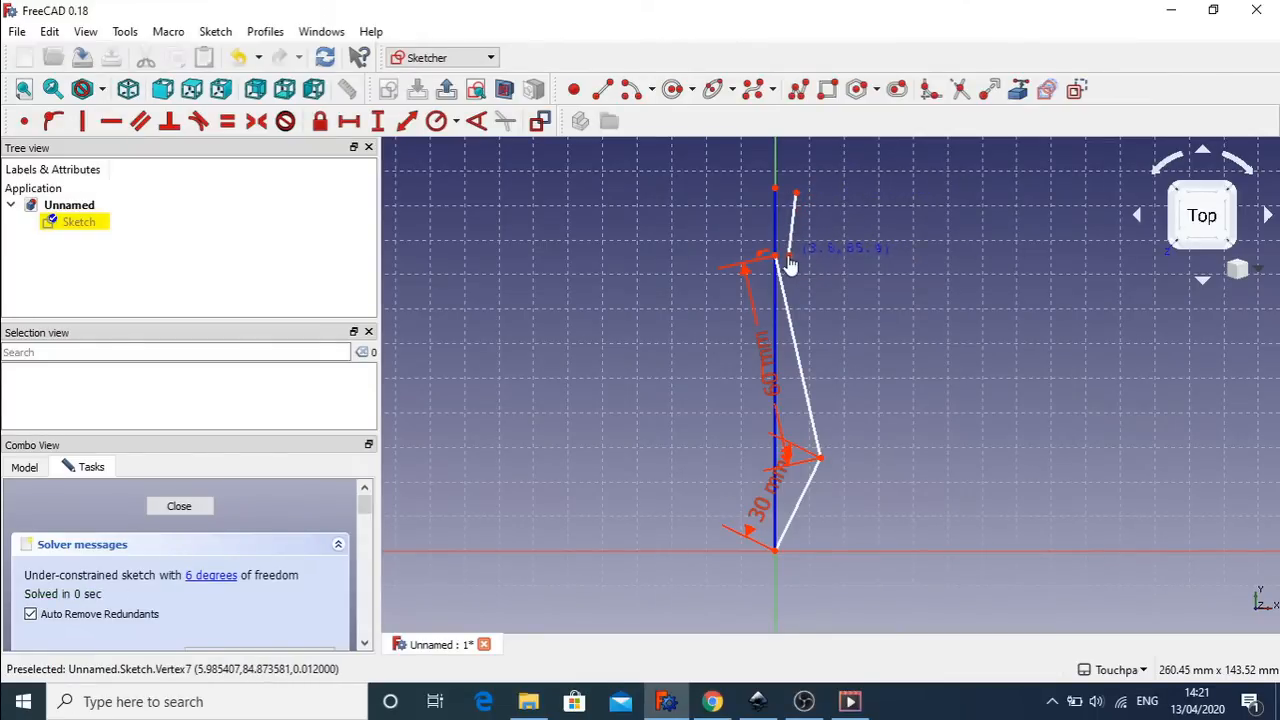
- Make the short line's lower end coincident with the connecting rod's upper end
{"action": "left_click_drag", "start_coordinate": [757, 248], "coordinate": [754, 244]}
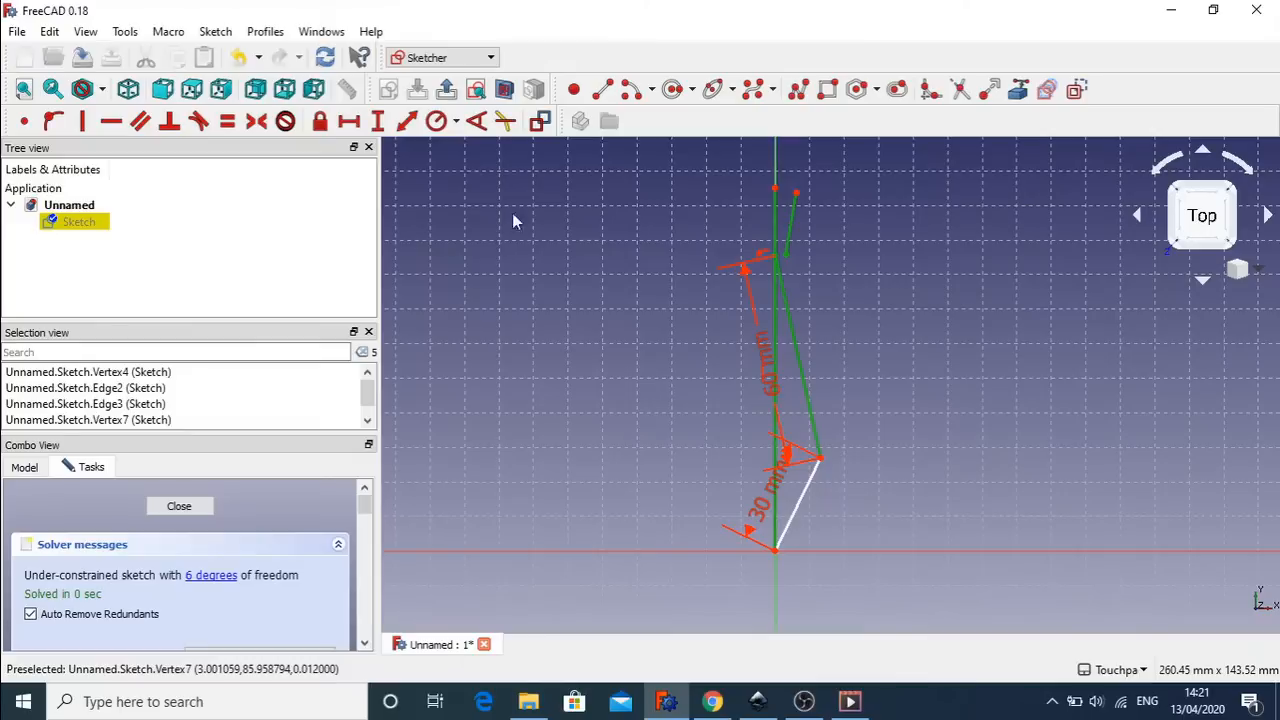
{"action": "left_click", "coordinate": [822, 264]}
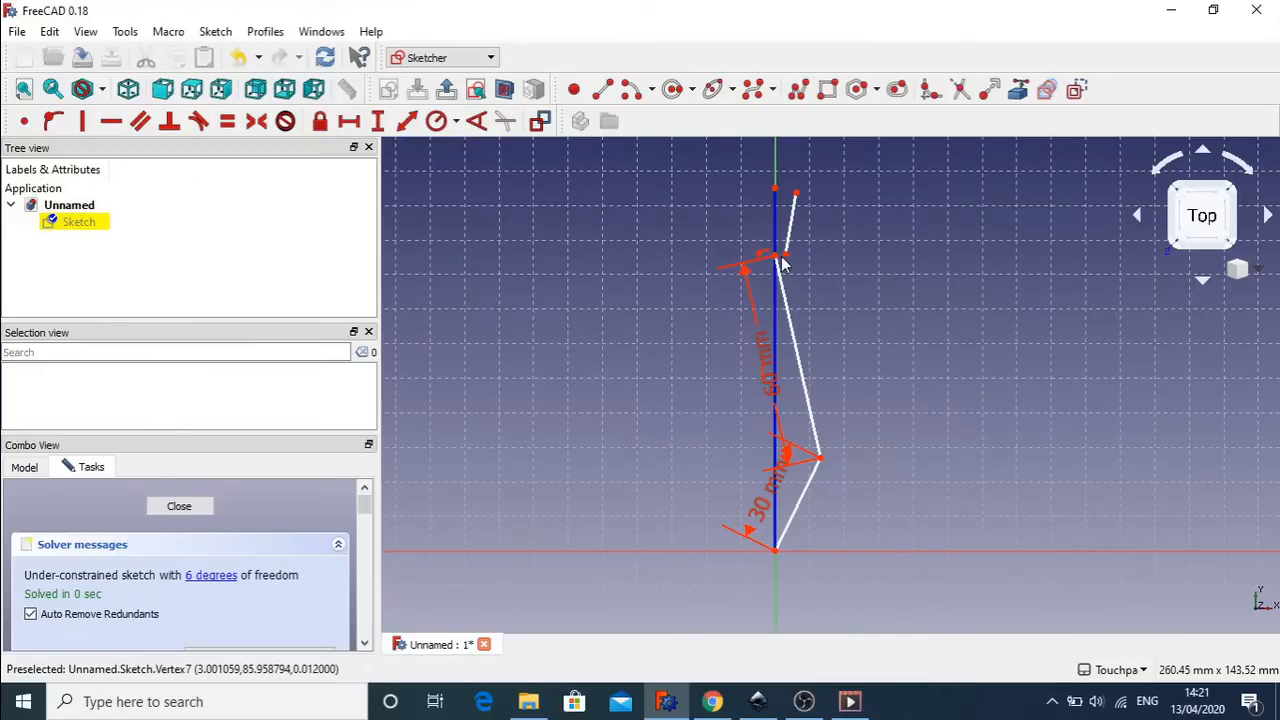
{"action": "left_click", "coordinate": [785, 257]}
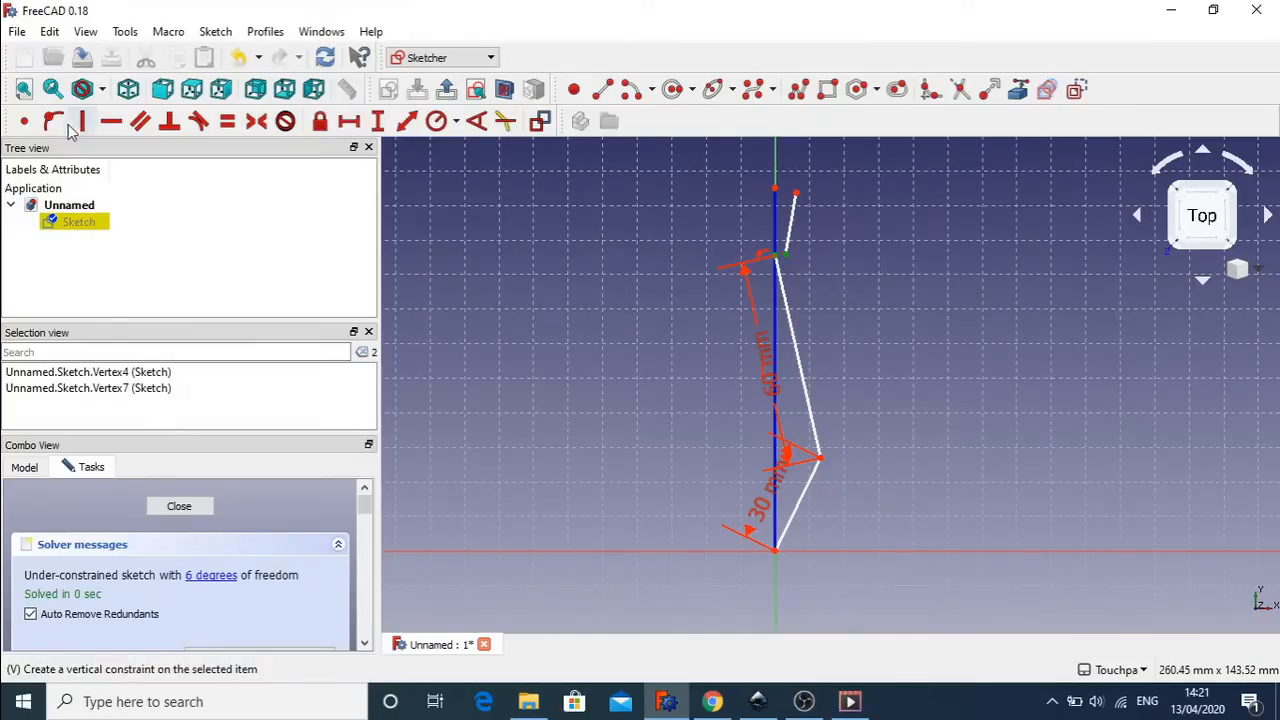
{"action": "left_click", "coordinate": [24, 120]}
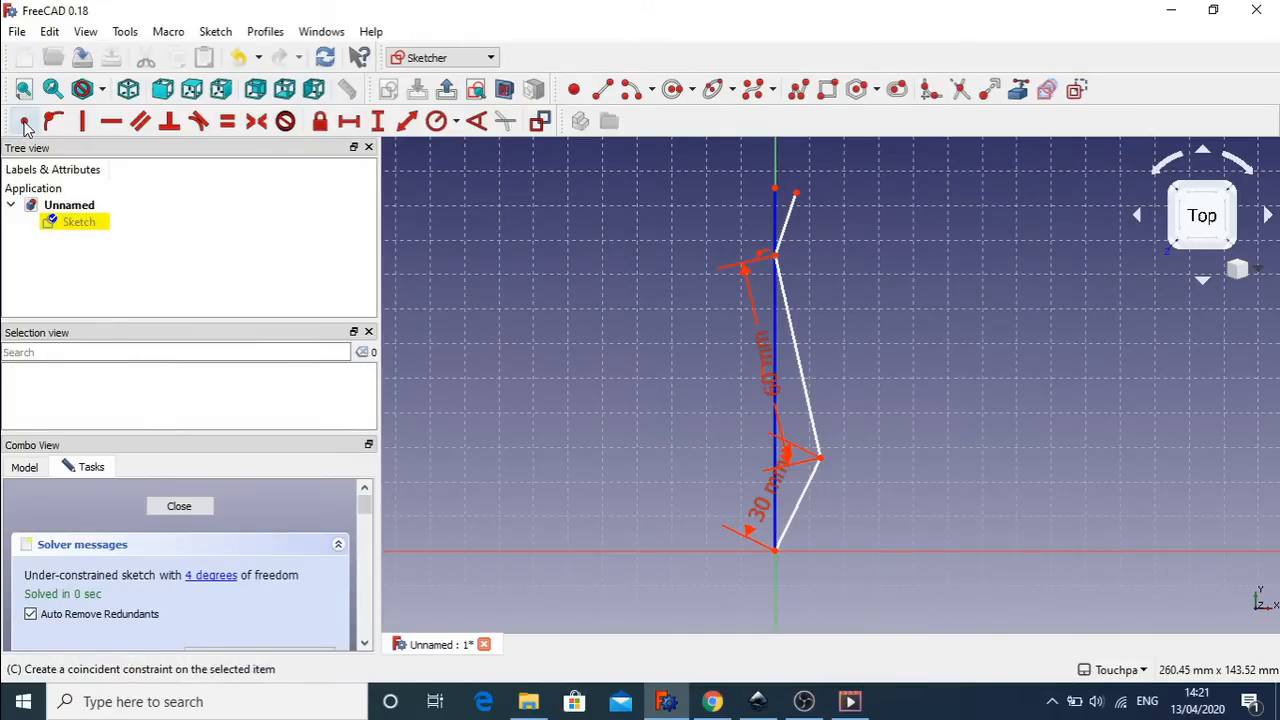
- Set the short upper line's length to 20 mm and constrain the line to be vertical
{"action": "left_click", "coordinate": [786, 224]}
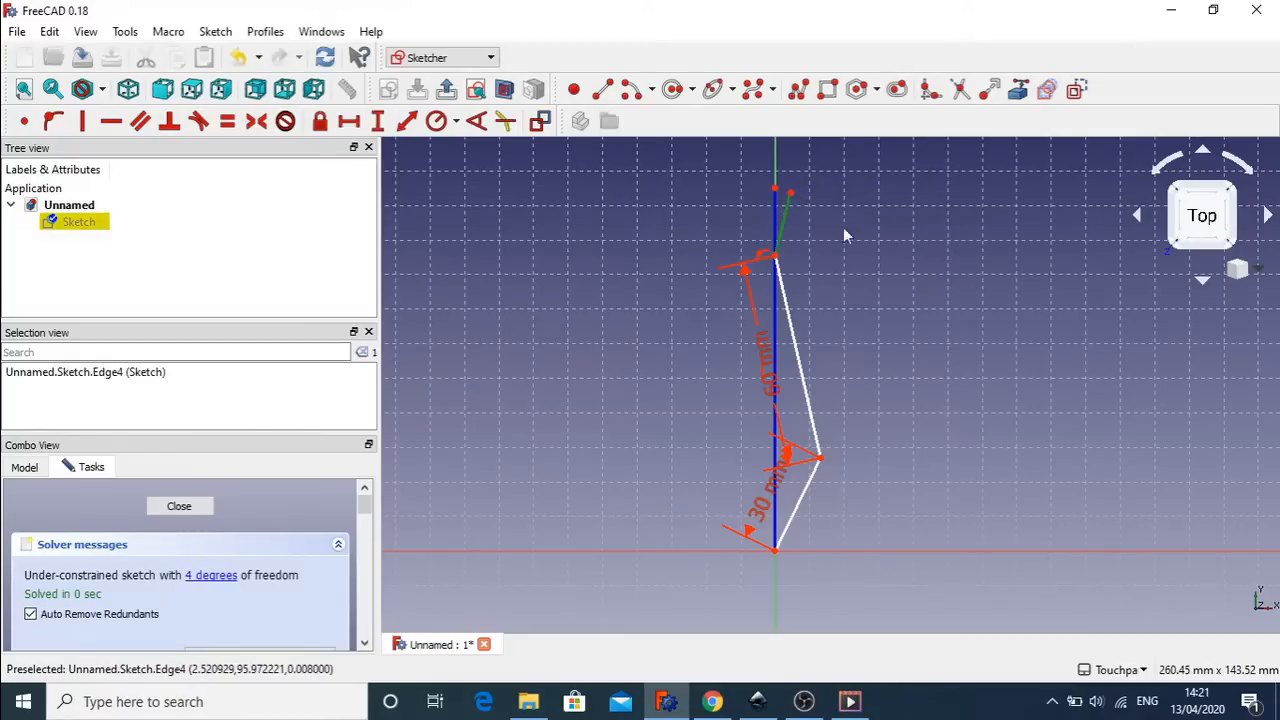
{"action": "left_click", "coordinate": [407, 121]}
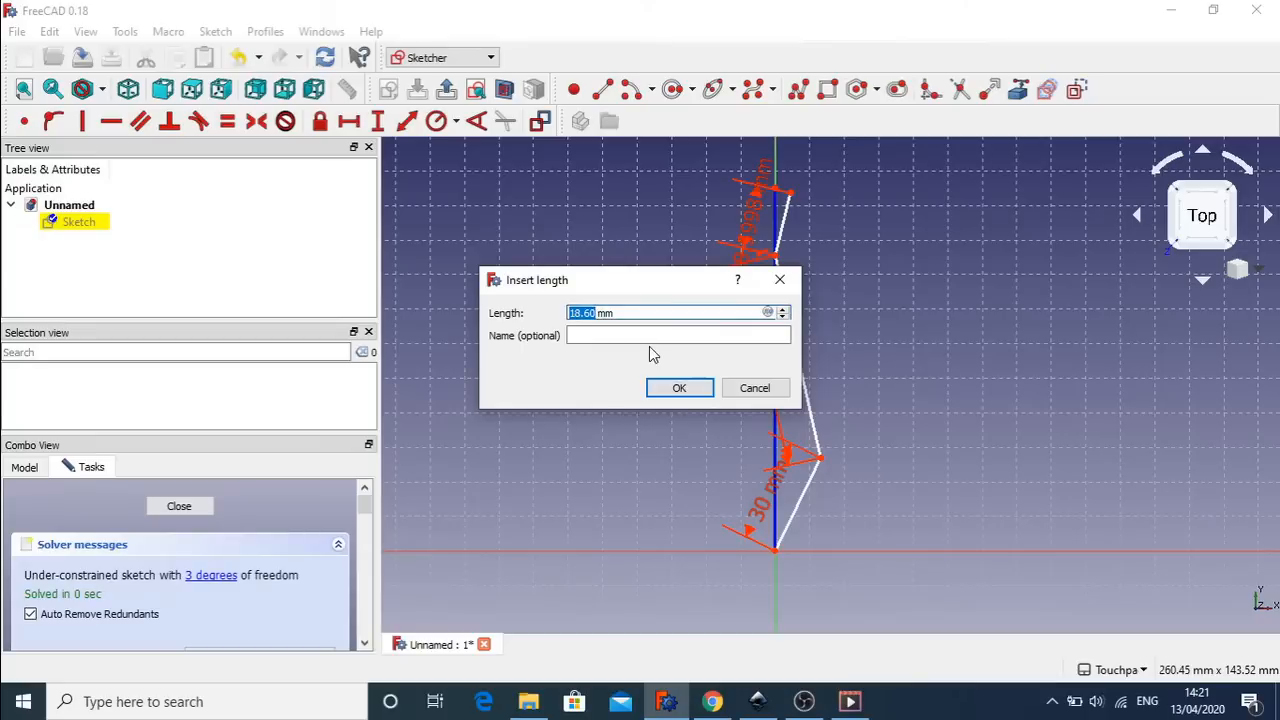
{"action": "type", "text": "20"}
{"action": "key", "text": "Return"}
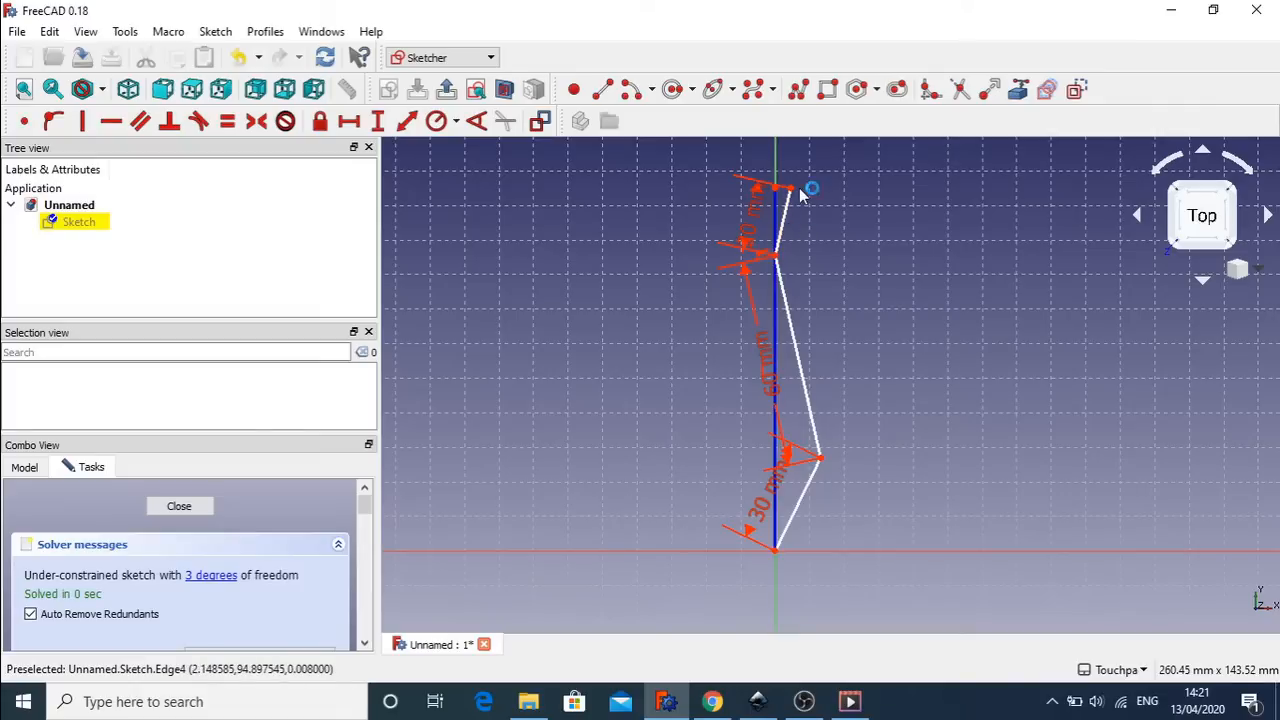
{"action": "left_click", "coordinate": [785, 216]}
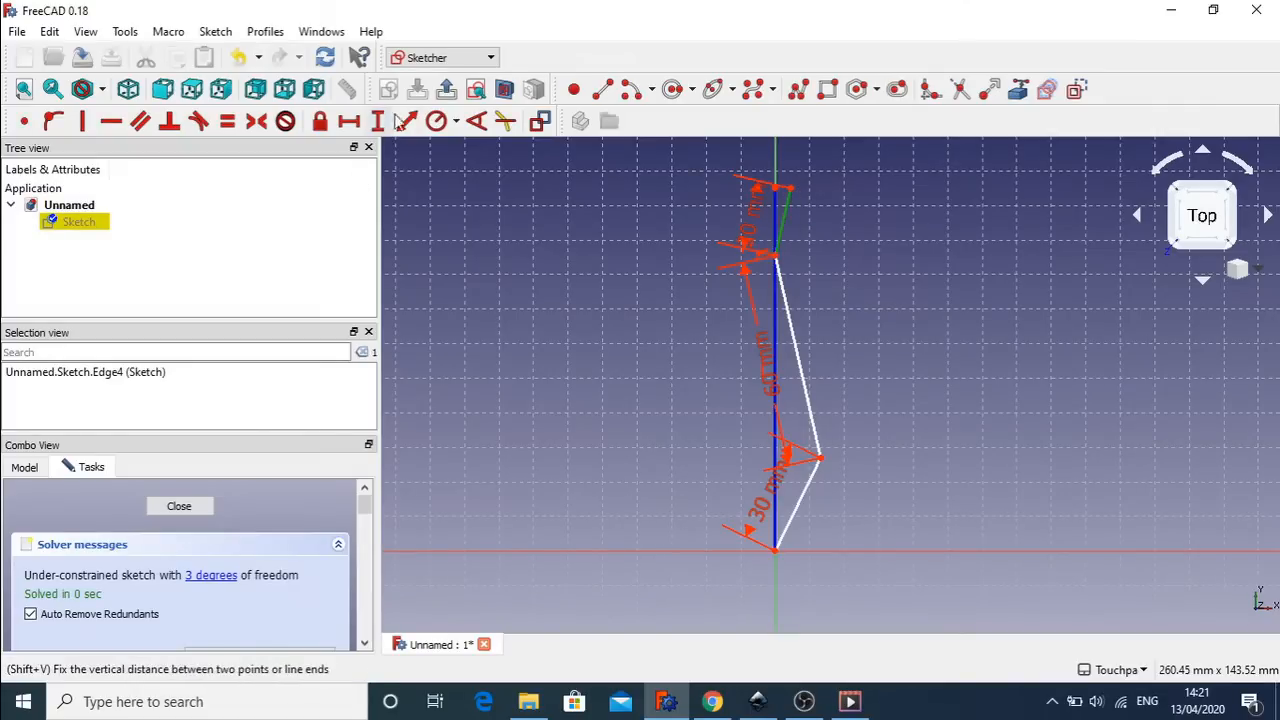
{"action": "left_click", "coordinate": [84, 122]}
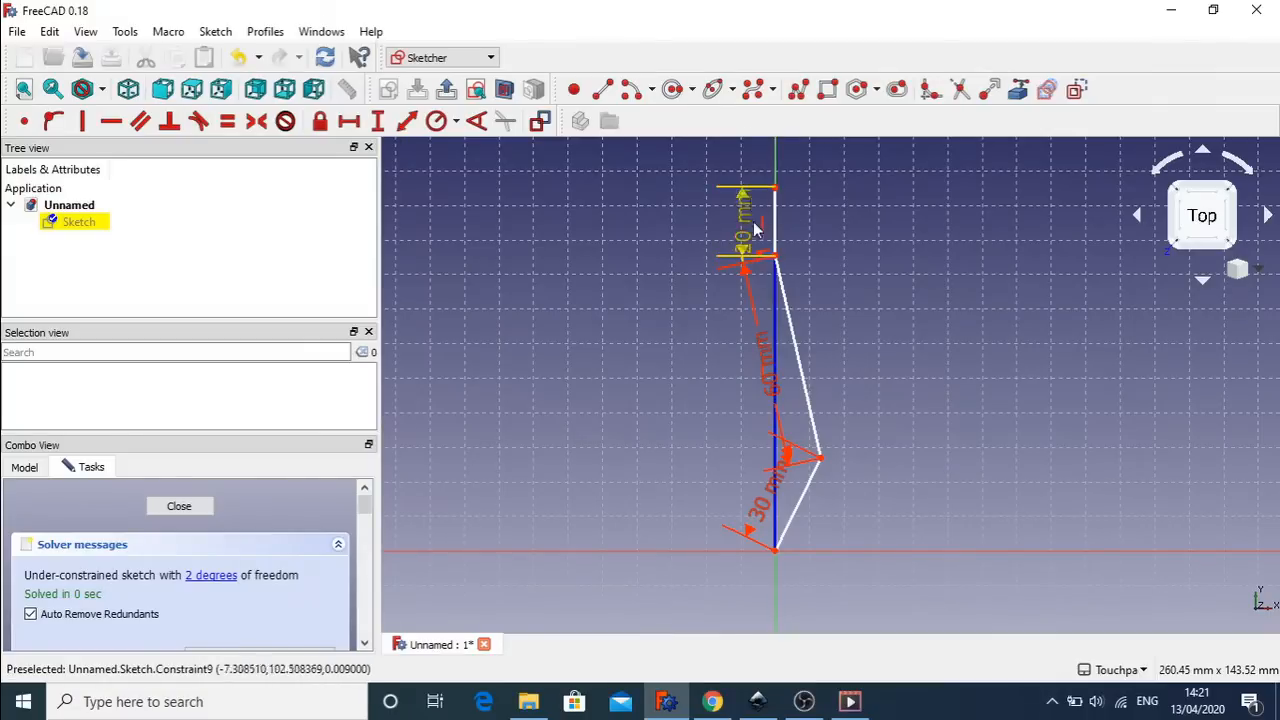
- Swing the crank's free end around the origin, below and above the horizontal axis, to test the linkage motion, ending slightly left of the vertical axis
{"action": "left_click", "coordinate": [777, 345]}
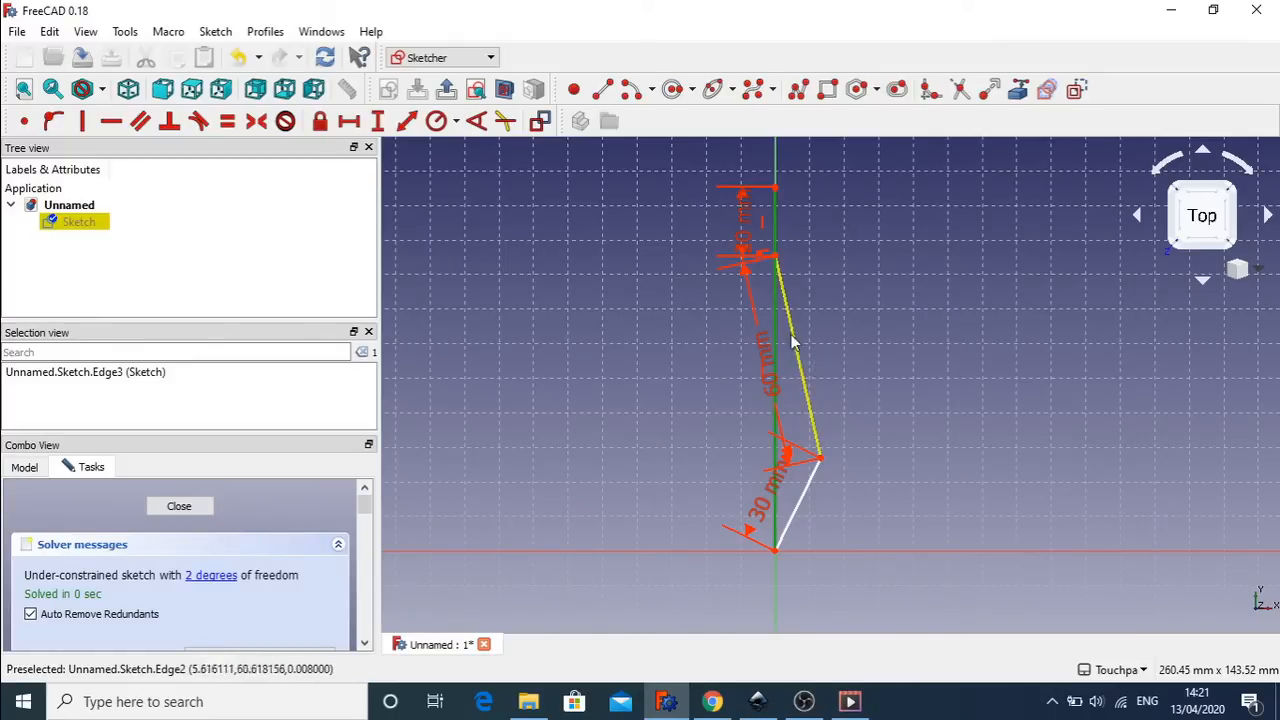
{"action": "key", "text": "c"}
{"action": "key", "text": "m"}
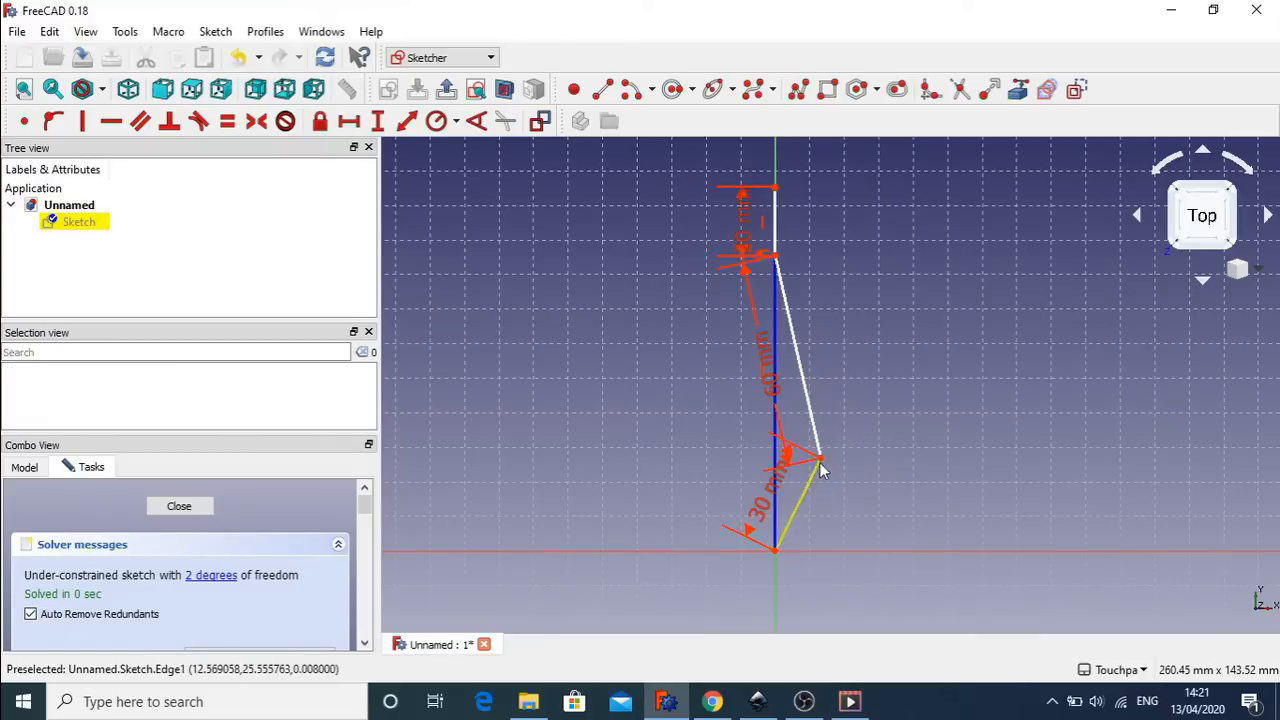
{"action": "mouse_move", "coordinate": [819, 461]}
{"action": "left_mouse_down"}
{"action": "mouse_move", "coordinate": [869, 530]}
{"action": "mouse_move", "coordinate": [871, 569]}
{"action": "mouse_move", "coordinate": [854, 580]}
{"action": "mouse_move", "coordinate": [875, 585]}
{"action": "mouse_move", "coordinate": [834, 602]}
{"action": "mouse_move", "coordinate": [848, 628]}
{"action": "mouse_move", "coordinate": [800, 636]}
{"action": "mouse_move", "coordinate": [724, 622]}
{"action": "mouse_move", "coordinate": [713, 640]}
{"action": "left_mouse_up"}
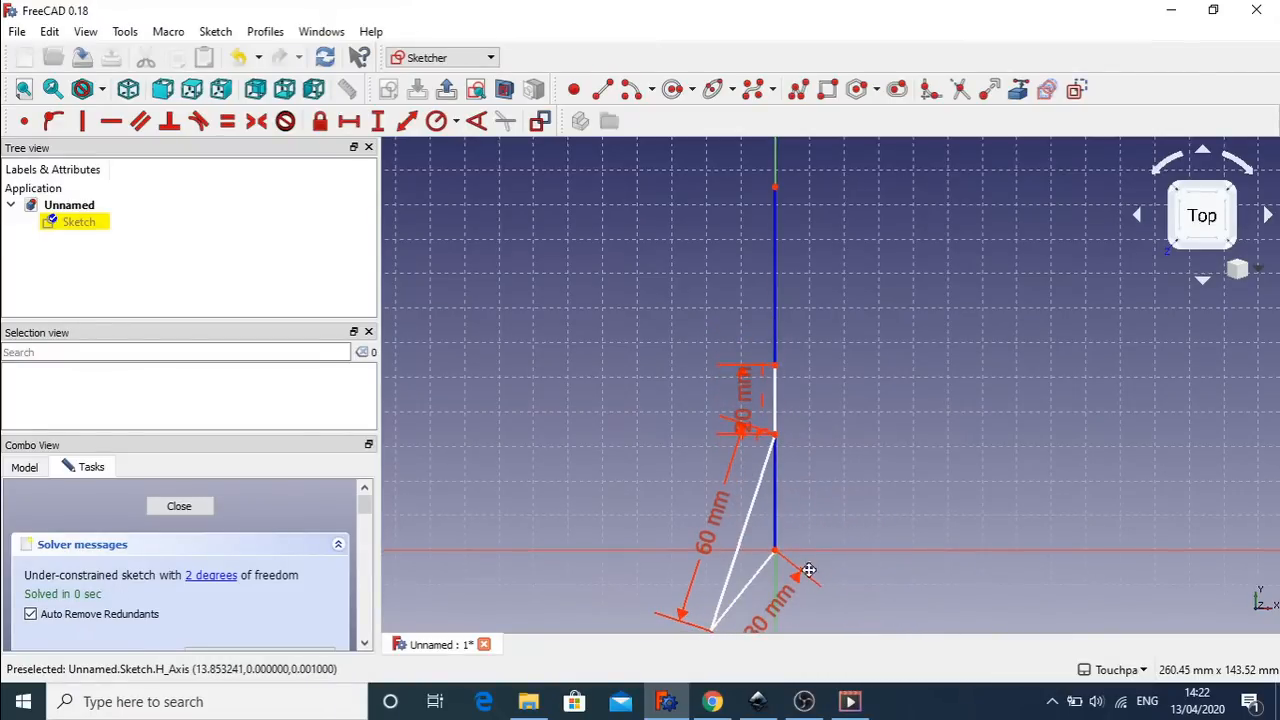
{"action": "middle_click_drag", "start_coordinate": [808, 571], "coordinate": [810, 527], "text": "shift"}
{"action": "mouse_move", "coordinate": [712, 585]}
{"action": "left_mouse_down"}
{"action": "mouse_move", "coordinate": [677, 468]}
{"action": "mouse_move", "coordinate": [670, 492]}
{"action": "mouse_move", "coordinate": [714, 426]}
{"action": "mouse_move", "coordinate": [857, 414]}
{"action": "mouse_move", "coordinate": [886, 451]}
{"action": "mouse_move", "coordinate": [686, 445]}
{"action": "mouse_move", "coordinate": [894, 434]}
{"action": "mouse_move", "coordinate": [754, 414]}
{"action": "mouse_move", "coordinate": [676, 494]}
{"action": "mouse_move", "coordinate": [797, 400]}
{"action": "mouse_move", "coordinate": [900, 466]}
{"action": "mouse_move", "coordinate": [871, 443]}
{"action": "mouse_move", "coordinate": [655, 490]}
{"action": "mouse_move", "coordinate": [737, 429]}
{"action": "mouse_move", "coordinate": [857, 494]}
{"action": "mouse_move", "coordinate": [835, 455]}
{"action": "mouse_move", "coordinate": [703, 457]}
{"action": "mouse_move", "coordinate": [686, 486]}
{"action": "mouse_move", "coordinate": [751, 429]}
{"action": "mouse_move", "coordinate": [845, 440]}
{"action": "left_mouse_up"}
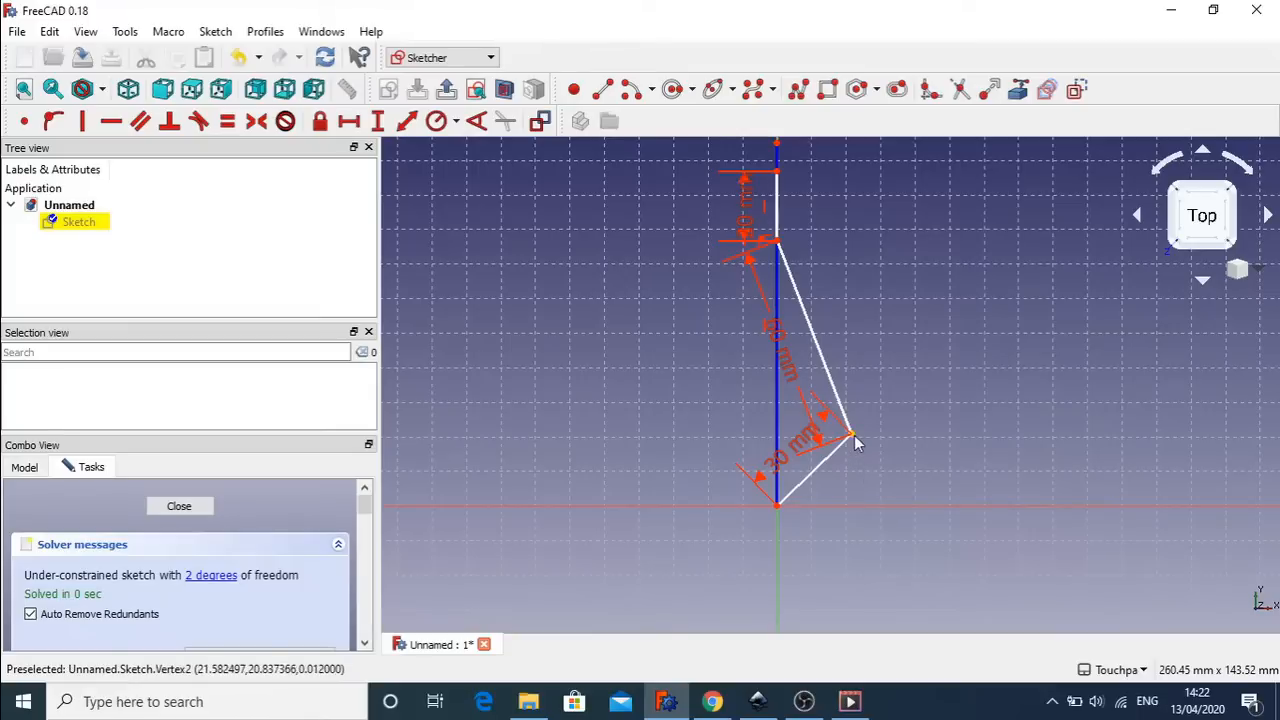
{"action": "mouse_move", "coordinate": [855, 449]}
{"action": "left_mouse_down"}
{"action": "mouse_move", "coordinate": [864, 484]}
{"action": "mouse_move", "coordinate": [852, 454]}
{"action": "mouse_move", "coordinate": [748, 433]}
{"action": "mouse_move", "coordinate": [705, 478]}
{"action": "mouse_move", "coordinate": [843, 417]}
{"action": "mouse_move", "coordinate": [894, 460]}
{"action": "mouse_move", "coordinate": [722, 455]}
{"action": "mouse_move", "coordinate": [846, 444]}
{"action": "mouse_move", "coordinate": [745, 445]}
{"action": "left_mouse_up"}
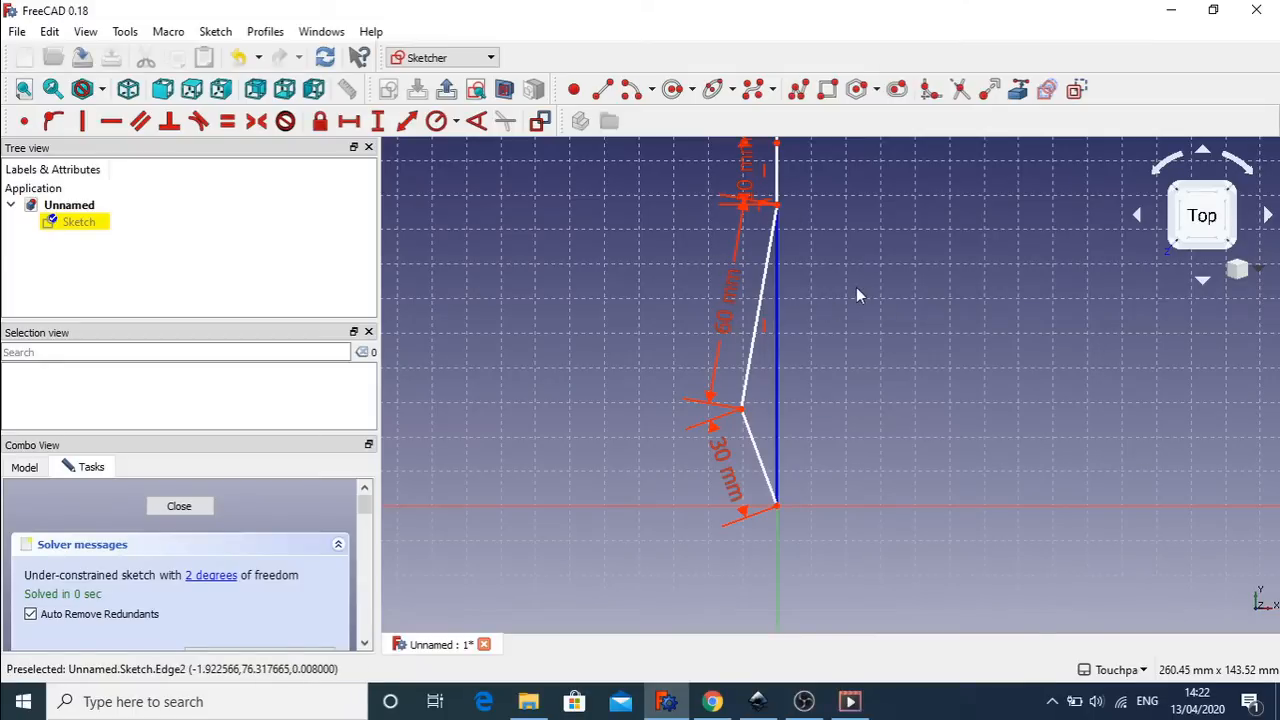
{"action": "mouse_move", "coordinate": [857, 288]}
{"action": "middle_mouse_down", "text": "shift"}
{"action": "mouse_move", "coordinate": [852, 334]}
{"action": "mouse_move", "coordinate": [829, 328]}
{"action": "middle_mouse_up", "text": "shift"}
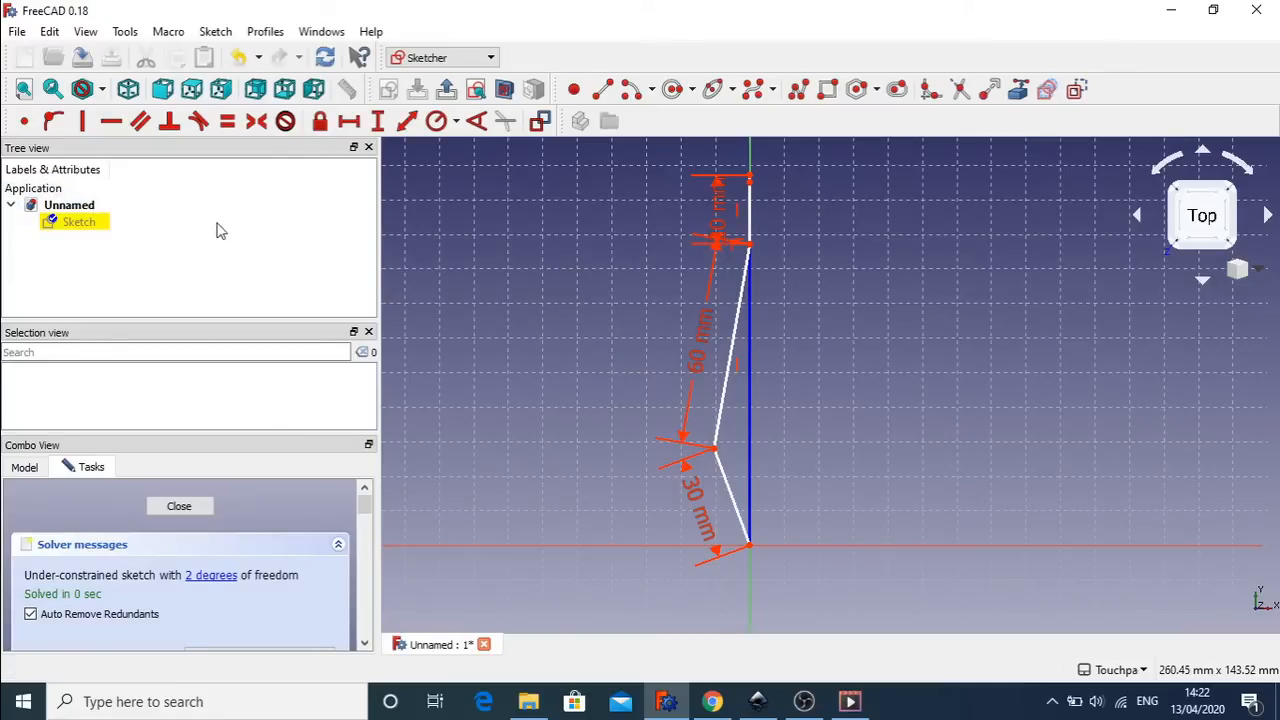
- Close the linkage sketch and switch to the Part Design workbench
{"action": "left_click", "coordinate": [180, 508]}
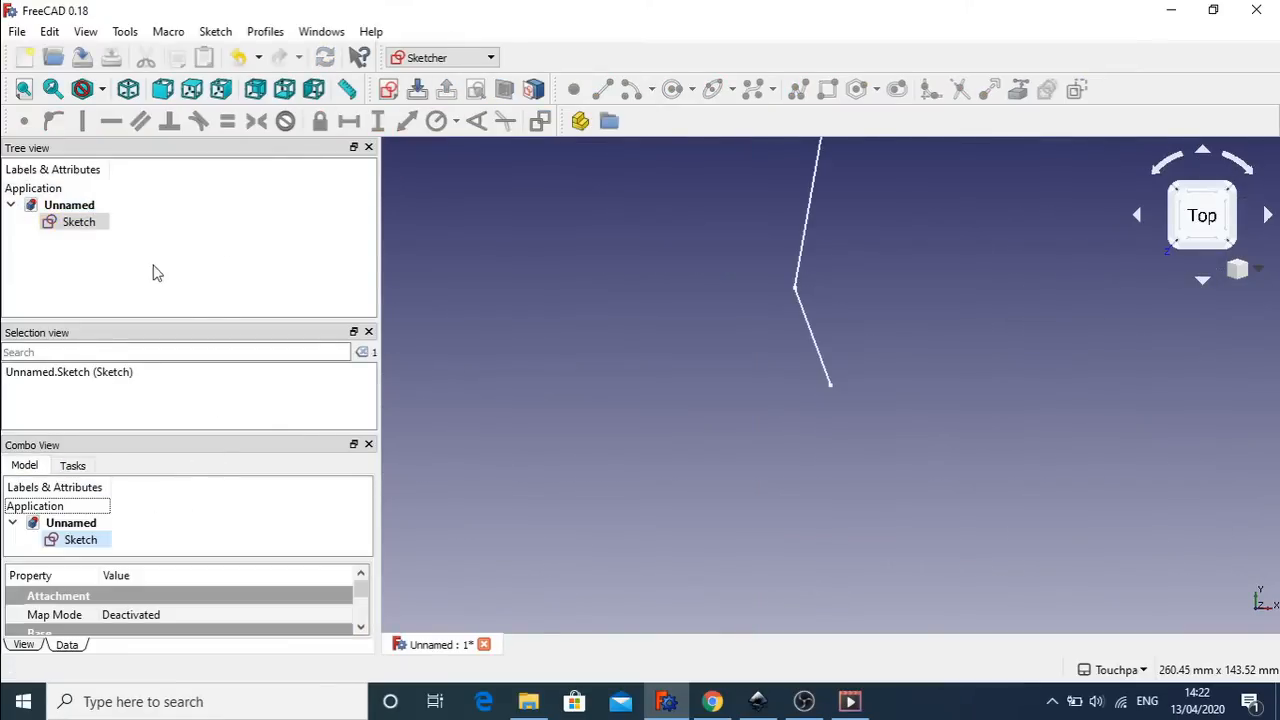
{"action": "left_click", "coordinate": [440, 57]}
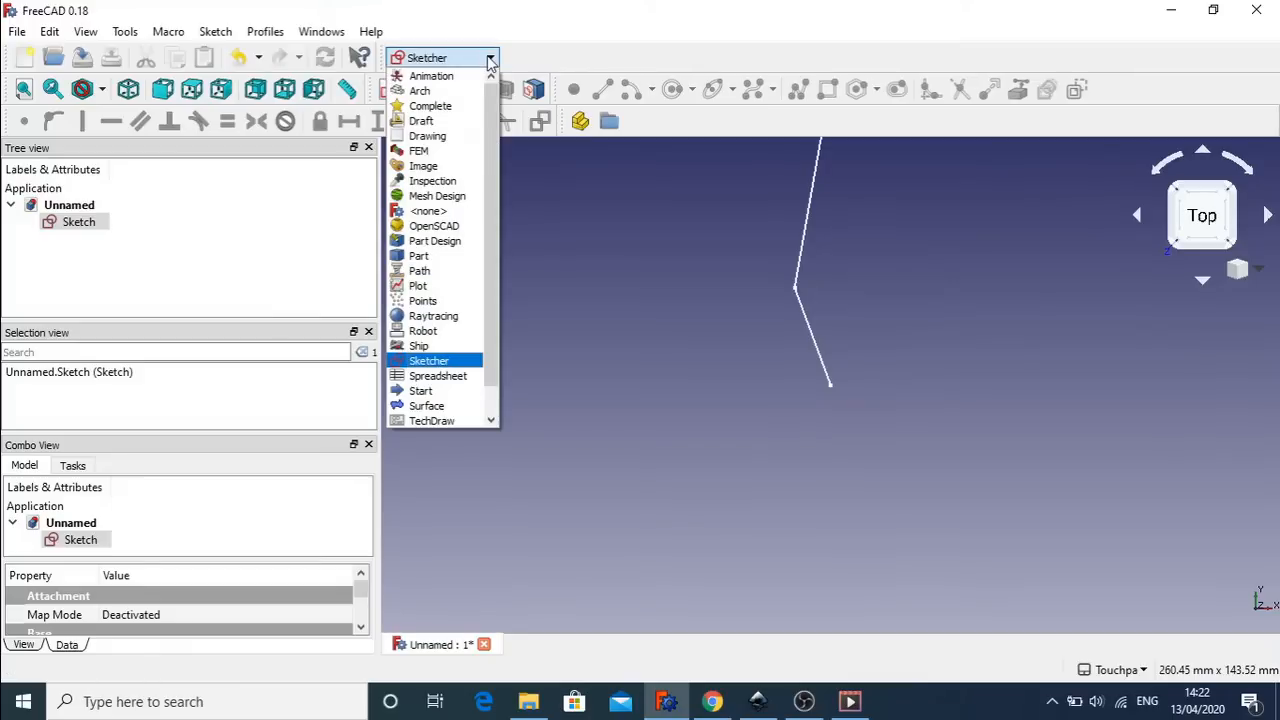
{"action": "left_click", "coordinate": [461, 241]}
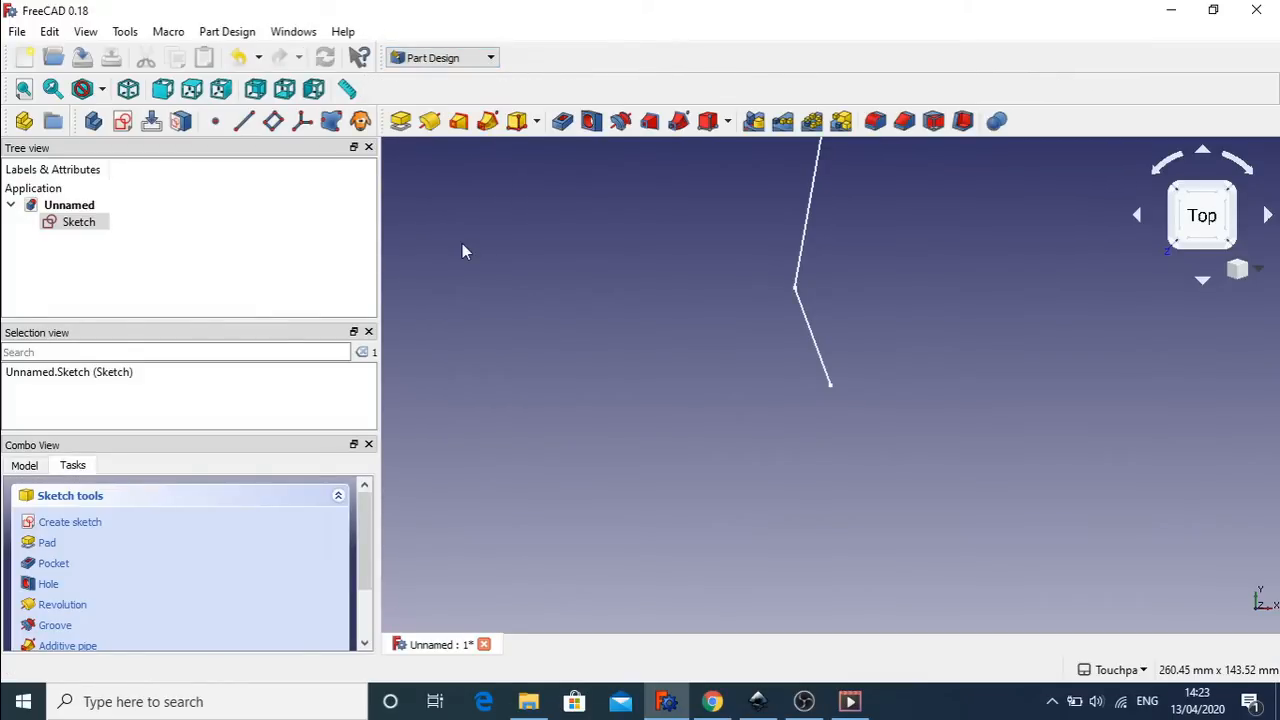
- Create a new body that does not contain the linkage sketch, and start a sketch on its XY plane
{"action": "left_click", "coordinate": [93, 121]}
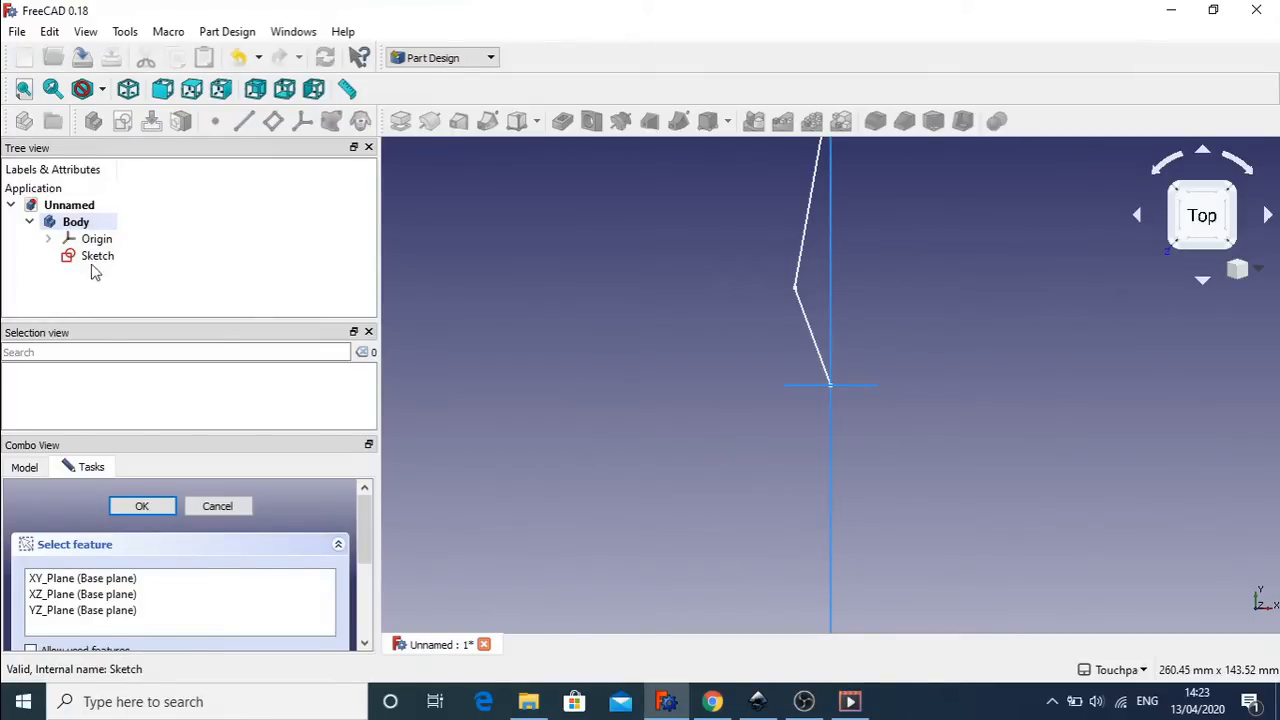
{"action": "left_click", "coordinate": [219, 506]}
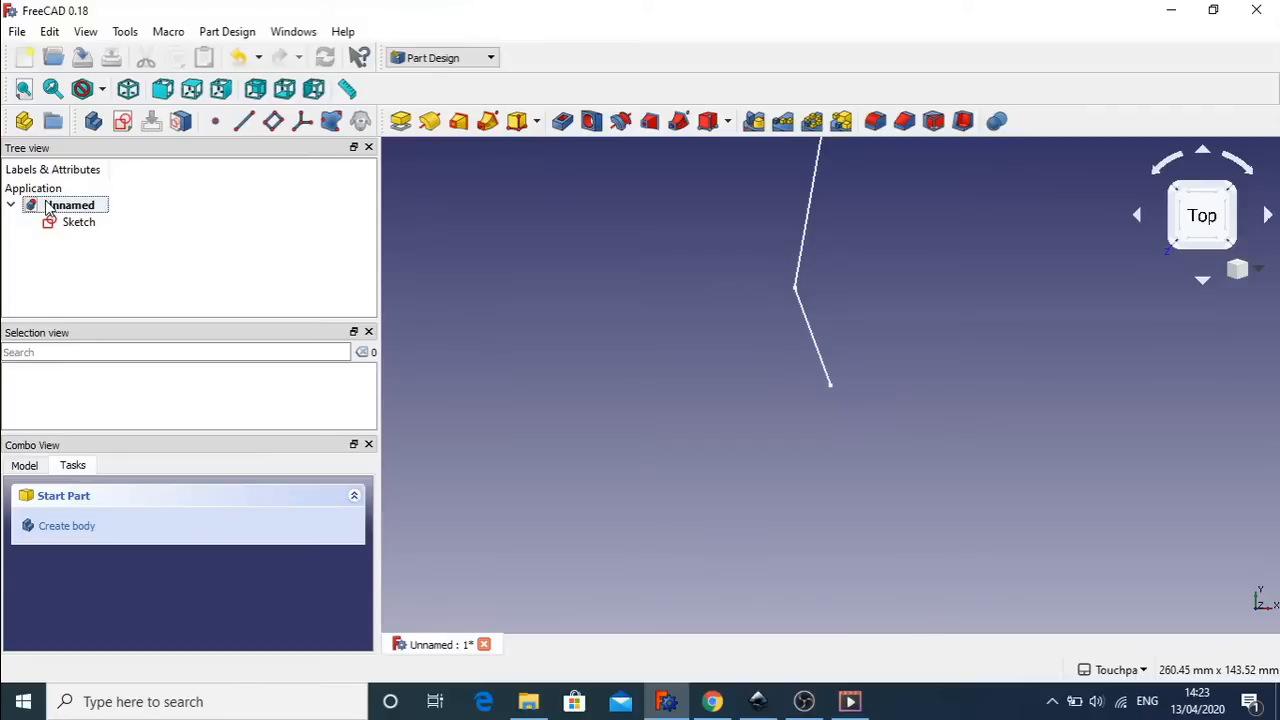
{"action": "left_click", "coordinate": [90, 123]}
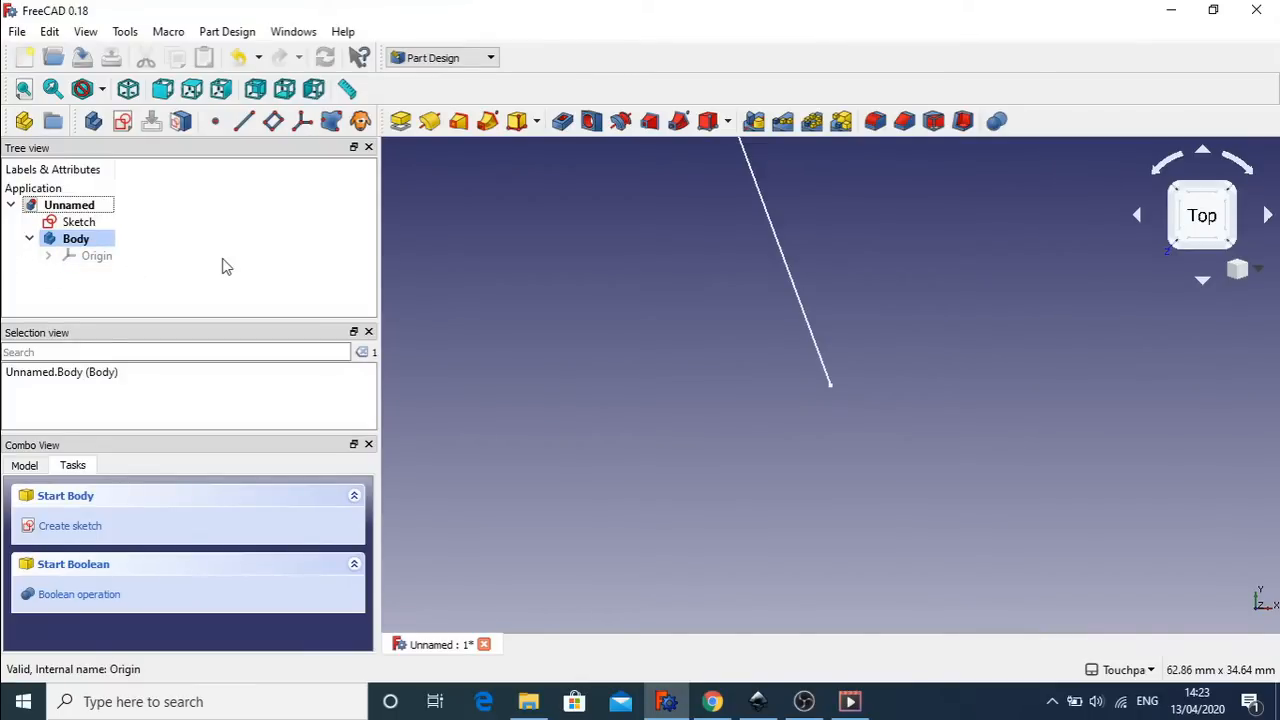
{"action": "left_click", "coordinate": [68, 529]}
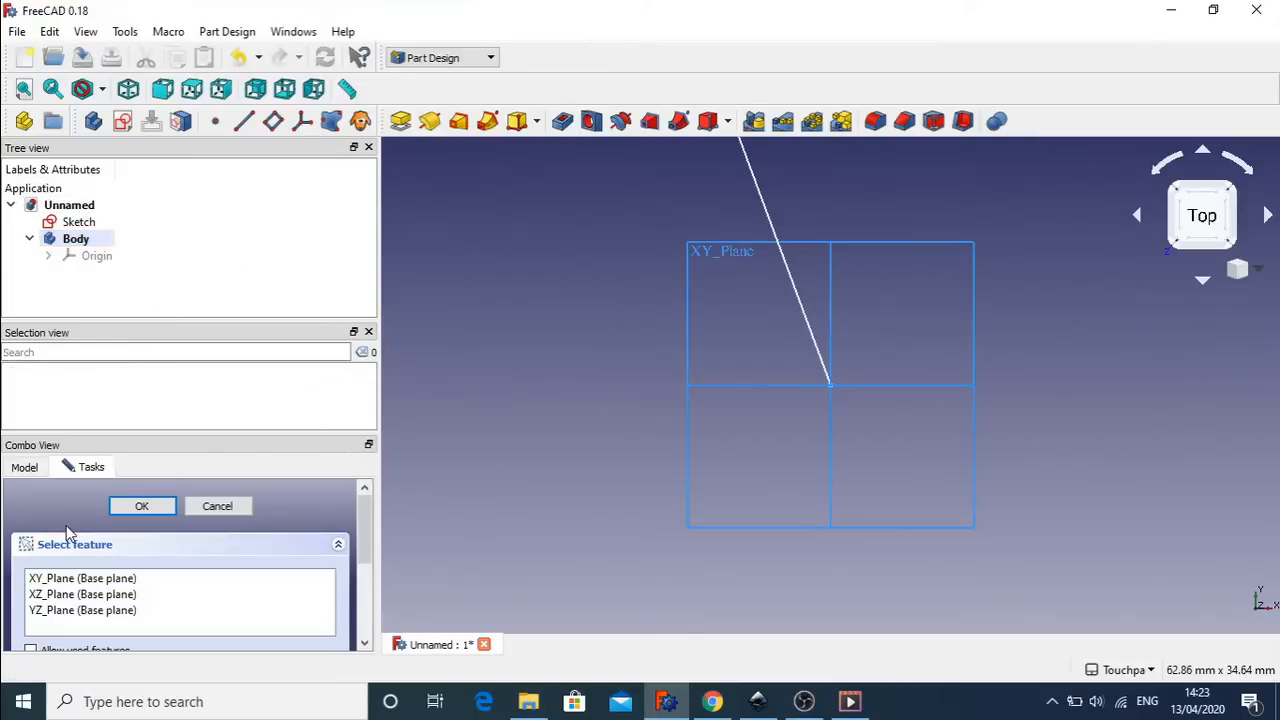
{"action": "left_click", "coordinate": [82, 578]}
{"action": "left_click", "coordinate": [142, 506]}
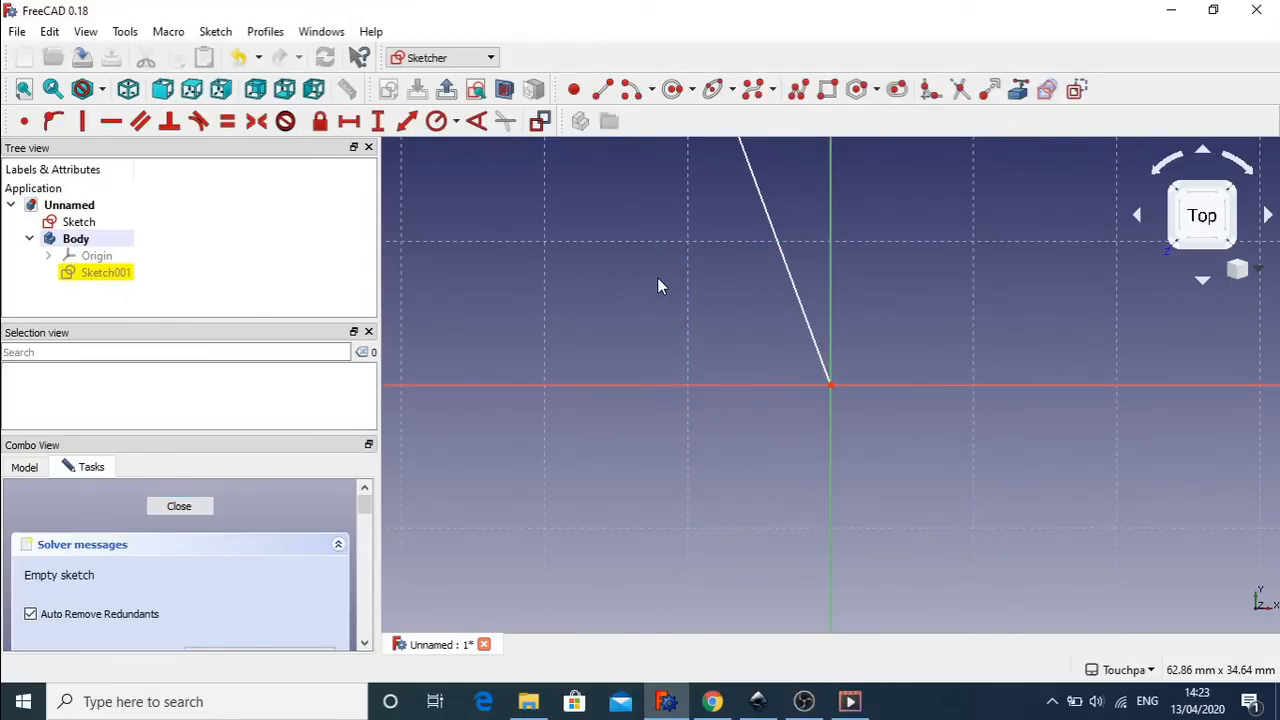
- Draw a horizontal slot to the right of the crank, from just beside the vertical axis to about x = 50 mm
{"action": "mouse_move", "coordinate": [657, 285]}
{"action": "middle_mouse_down"}
{"action": "mouse_move", "coordinate": [800, 500]}
{"action": "mouse_move", "coordinate": [737, 491]}
{"action": "mouse_move", "coordinate": [733, 471]}
{"action": "middle_mouse_up"}
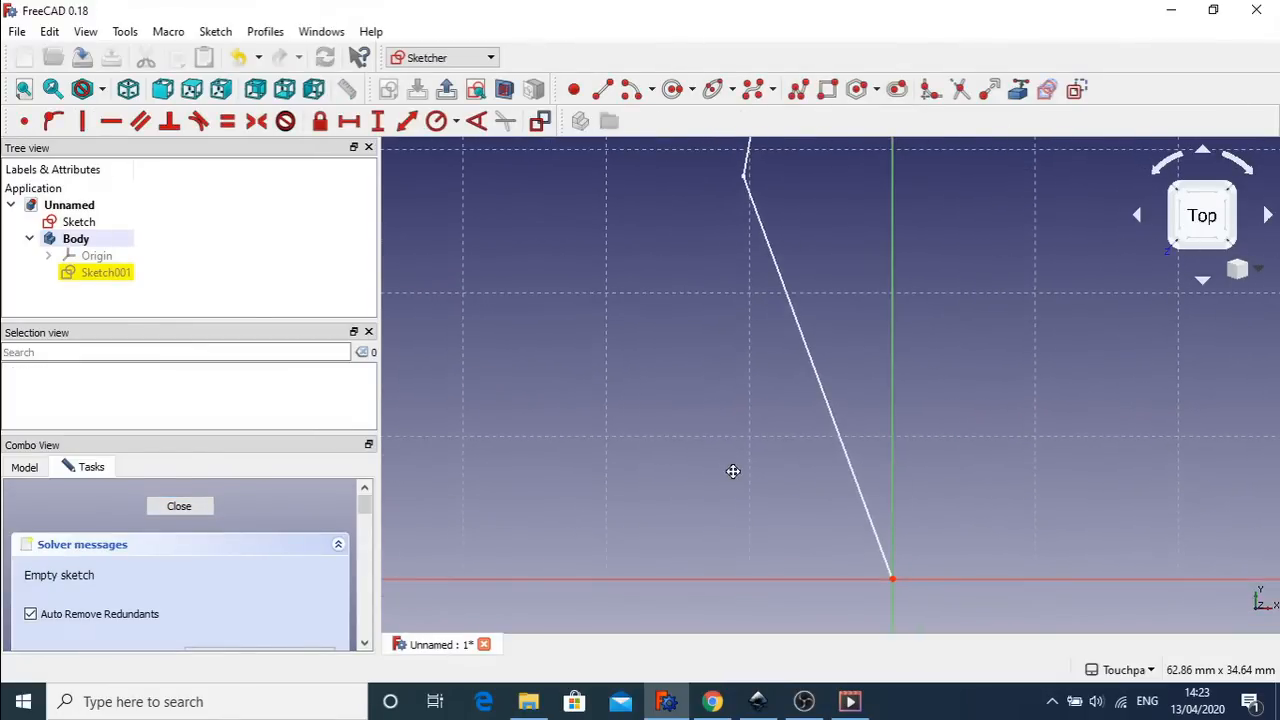
{"action": "scroll", "coordinate": [733, 471], "scroll_direction": "down", "scroll_amount": 8}
{"action": "scroll", "coordinate": [732, 470], "scroll_direction": "up", "scroll_amount": 4}
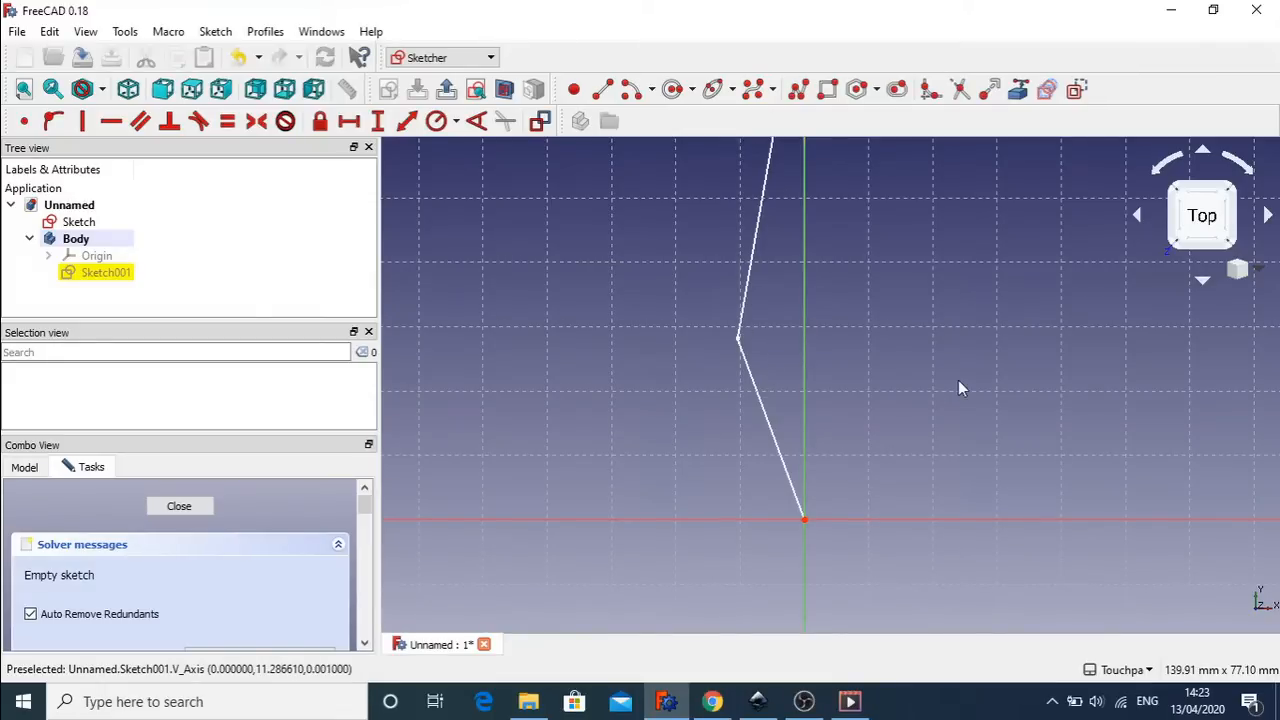
{"action": "left_click", "coordinate": [1018, 92]}
{"action": "mouse_move", "coordinate": [898, 288]}
{"action": "middle_mouse_down", "text": "shift"}
{"action": "mouse_move", "coordinate": [886, 411]}
{"action": "mouse_move", "coordinate": [843, 449]}
{"action": "mouse_move", "coordinate": [858, 425]}
{"action": "middle_mouse_up", "text": "shift"}
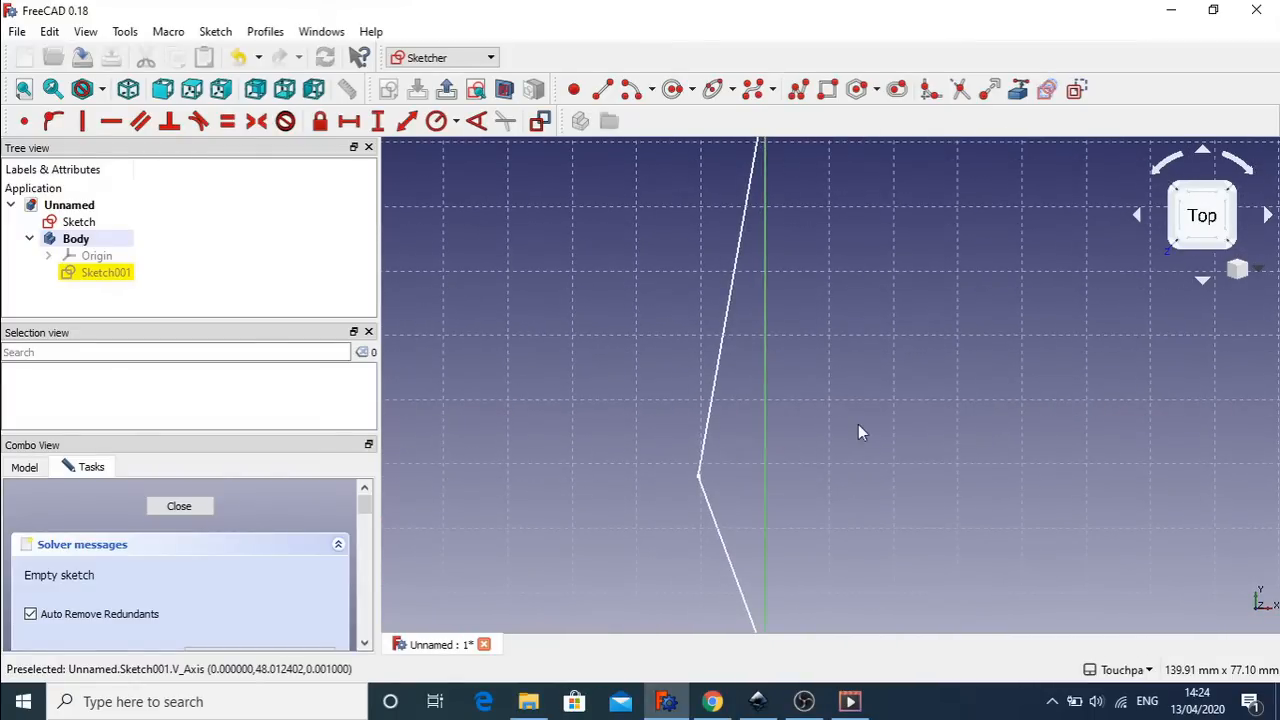
{"action": "scroll", "coordinate": [858, 432], "scroll_direction": "down", "scroll_amount": 3}
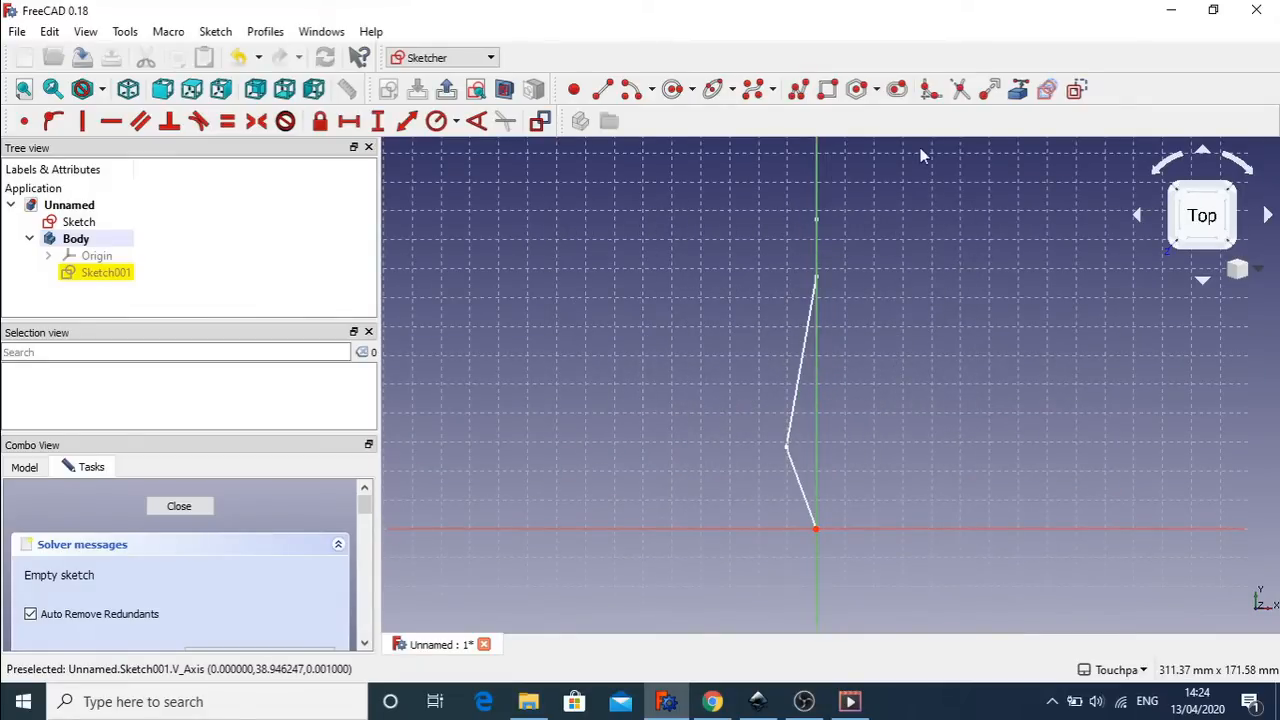
{"action": "left_click", "coordinate": [897, 89]}
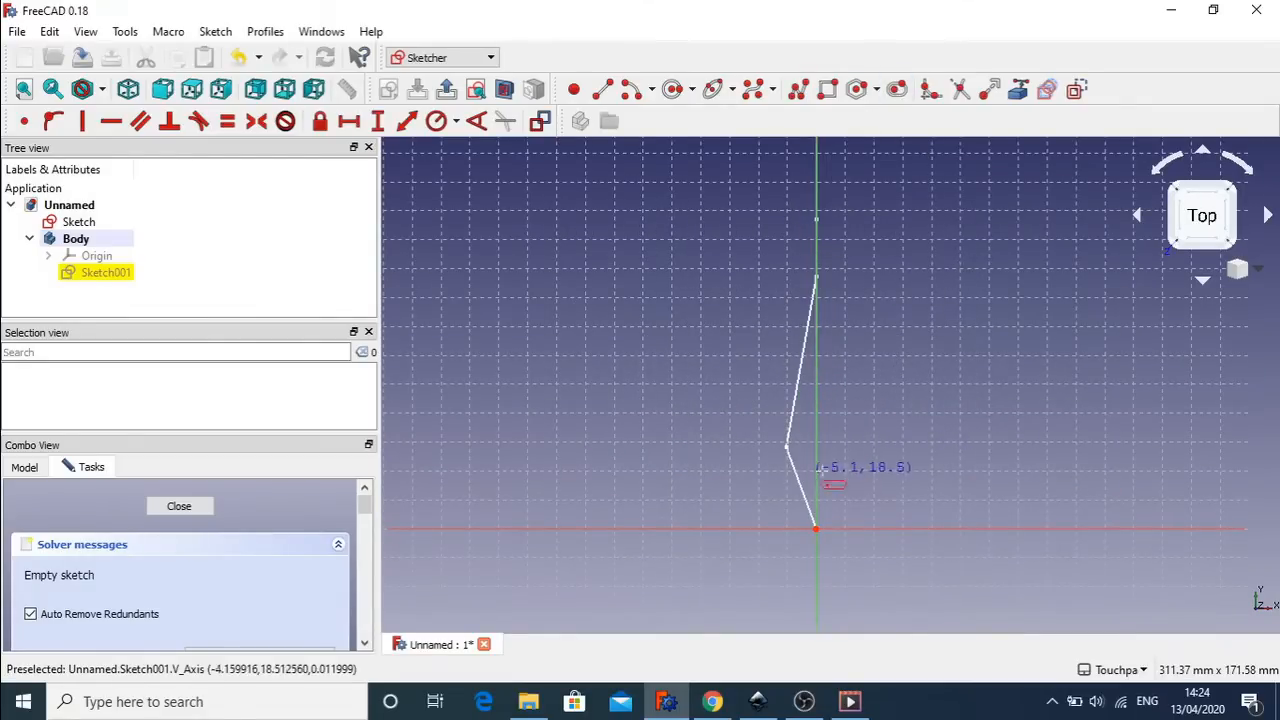
{"action": "left_click", "coordinate": [830, 453]}
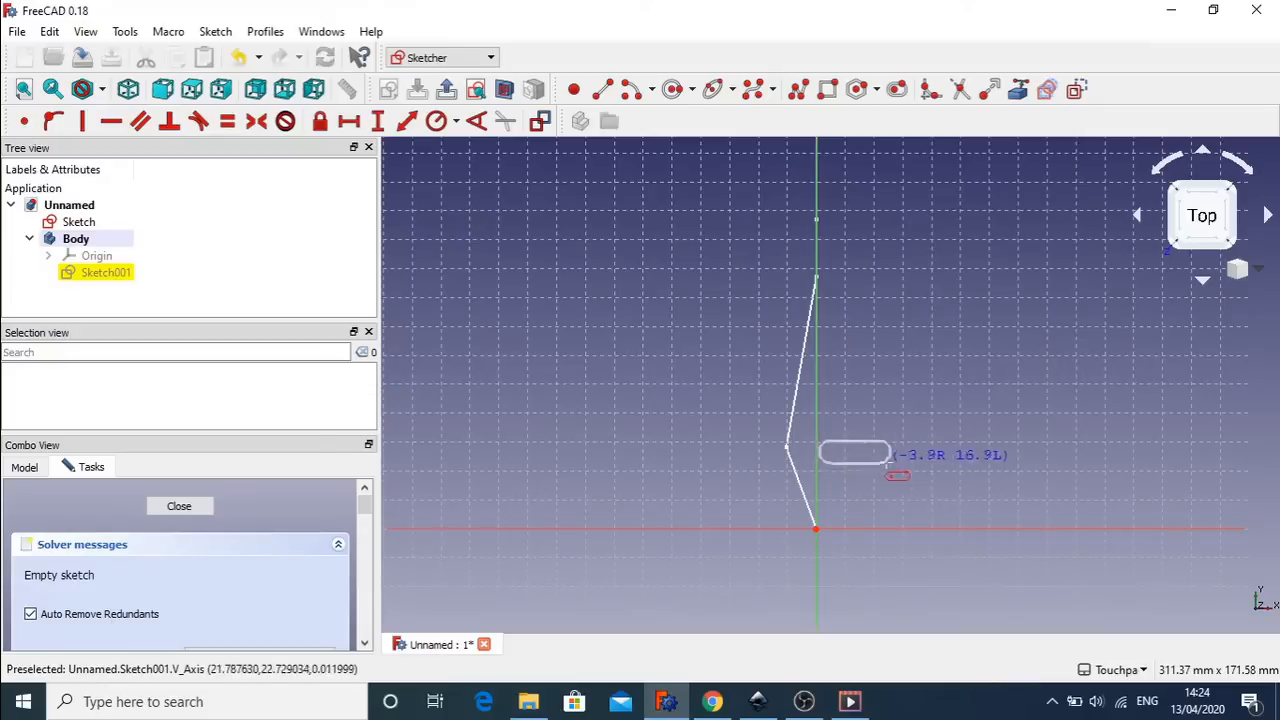
{"action": "left_click", "coordinate": [961, 465]}
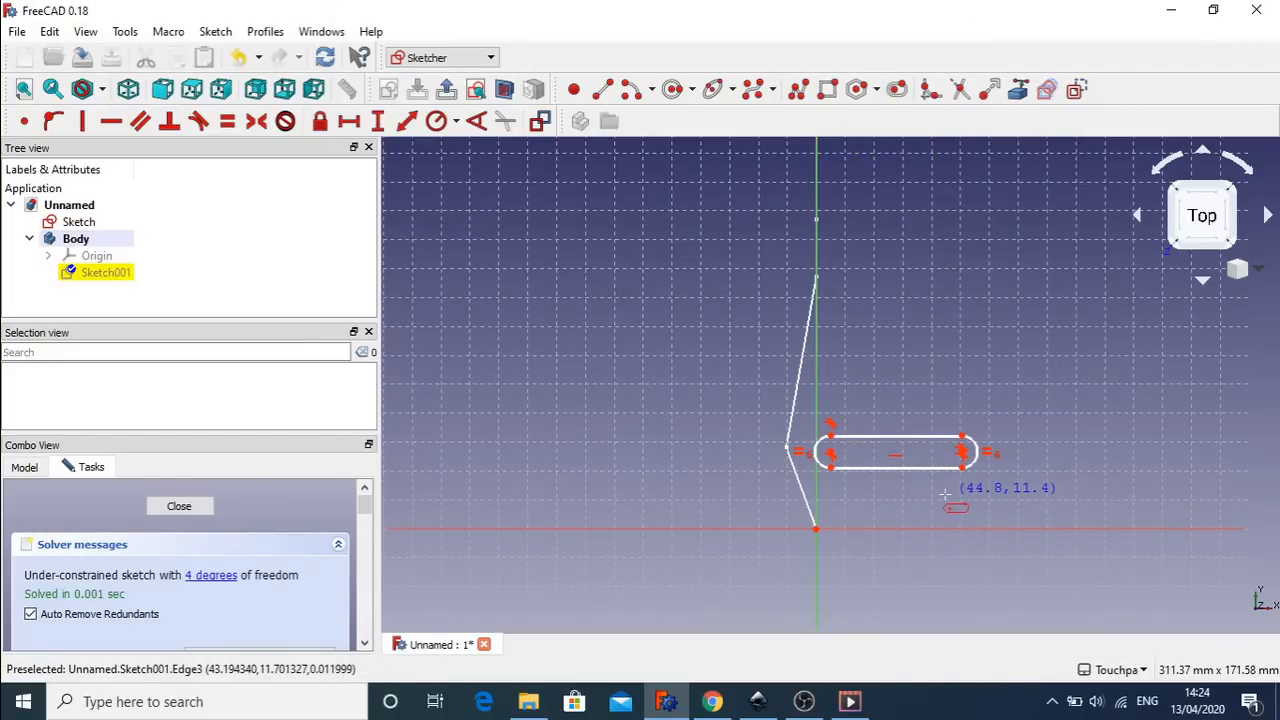
- Delete the slot's horizontal constraint, shorten and tilt the slot roughly parallel to the crank, and close the sketch
{"action": "left_click", "coordinate": [895, 460]}
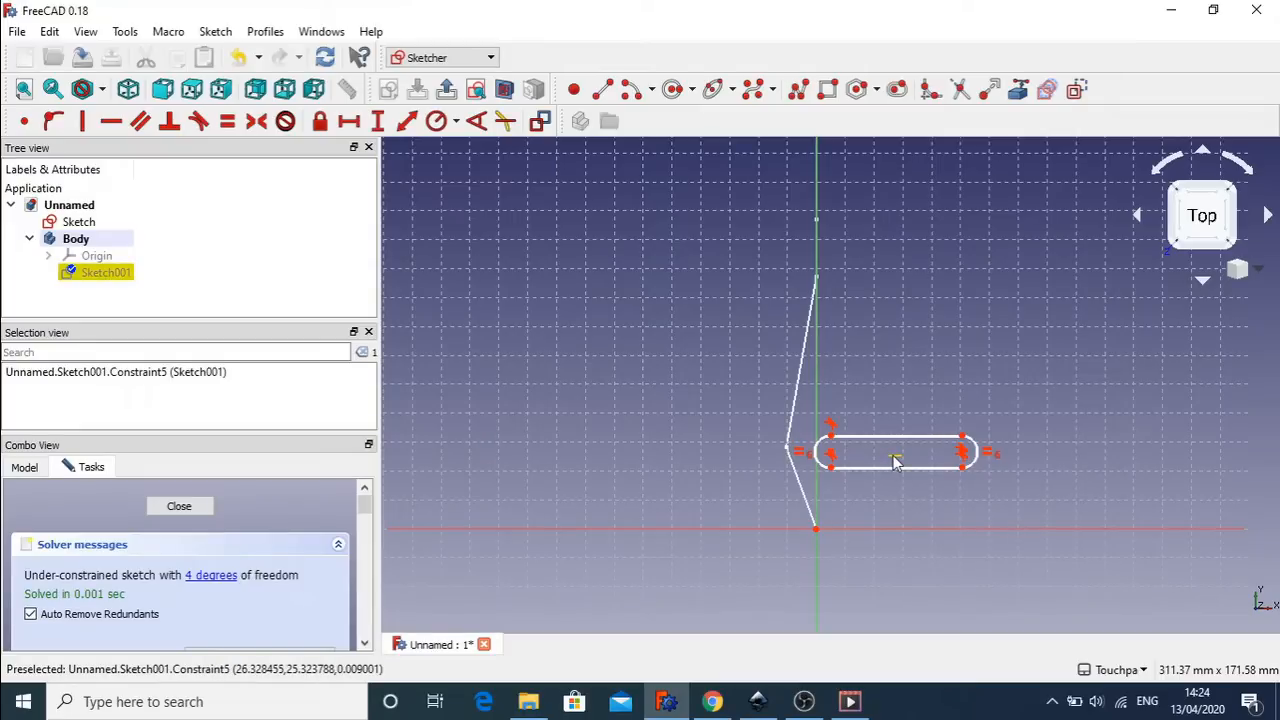
{"action": "key", "text": "Delete"}
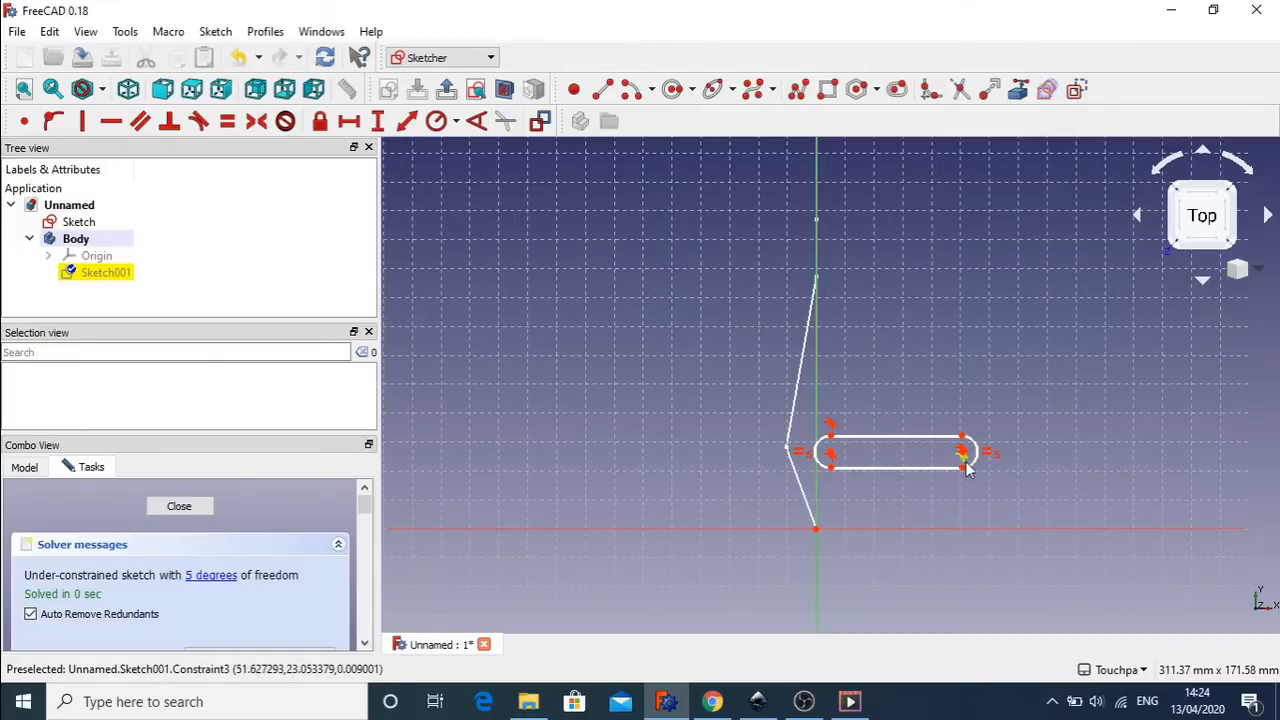
{"action": "left_click_drag", "start_coordinate": [965, 466], "coordinate": [856, 530]}
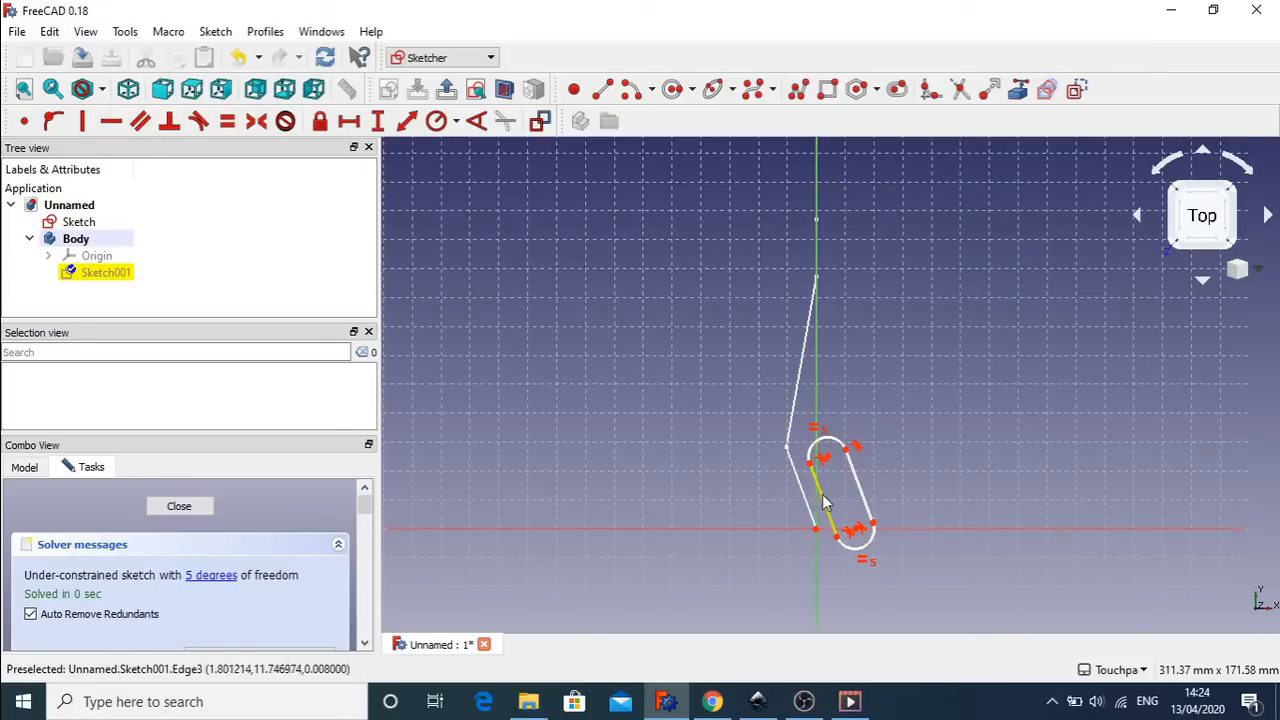
{"action": "left_click_drag", "start_coordinate": [829, 461], "coordinate": [829, 460]}
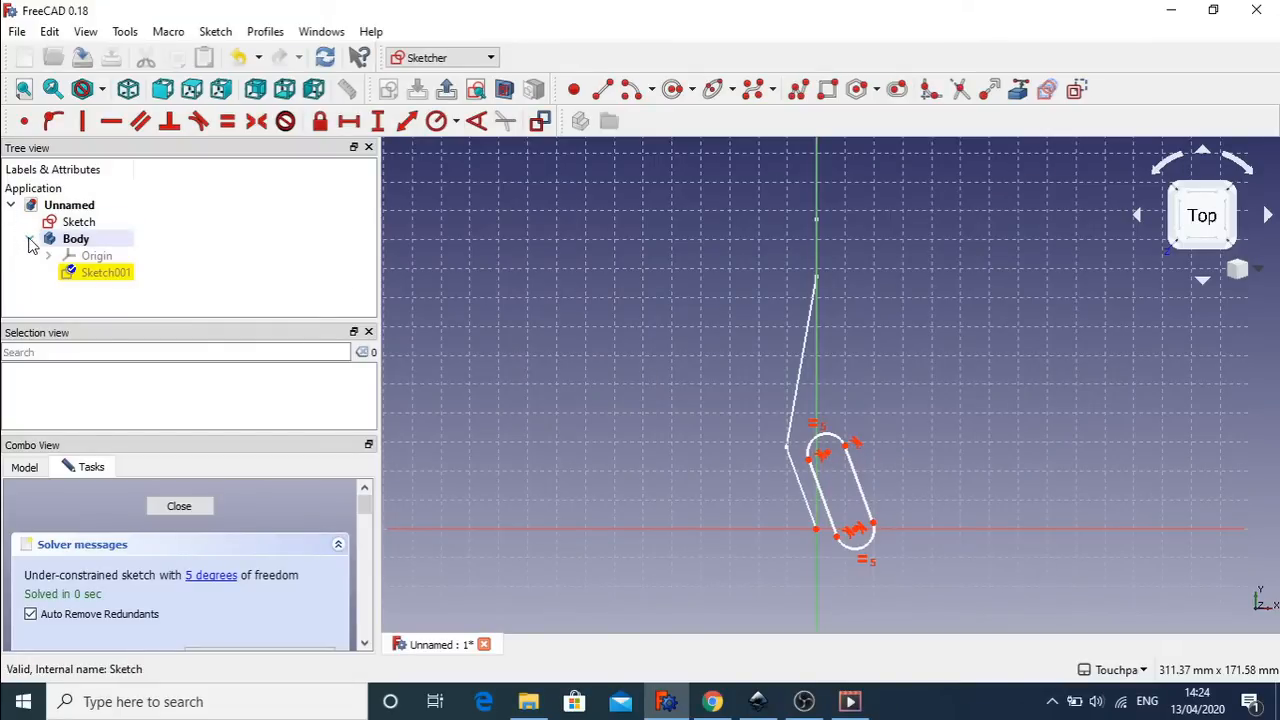
{"action": "left_click", "coordinate": [184, 508]}
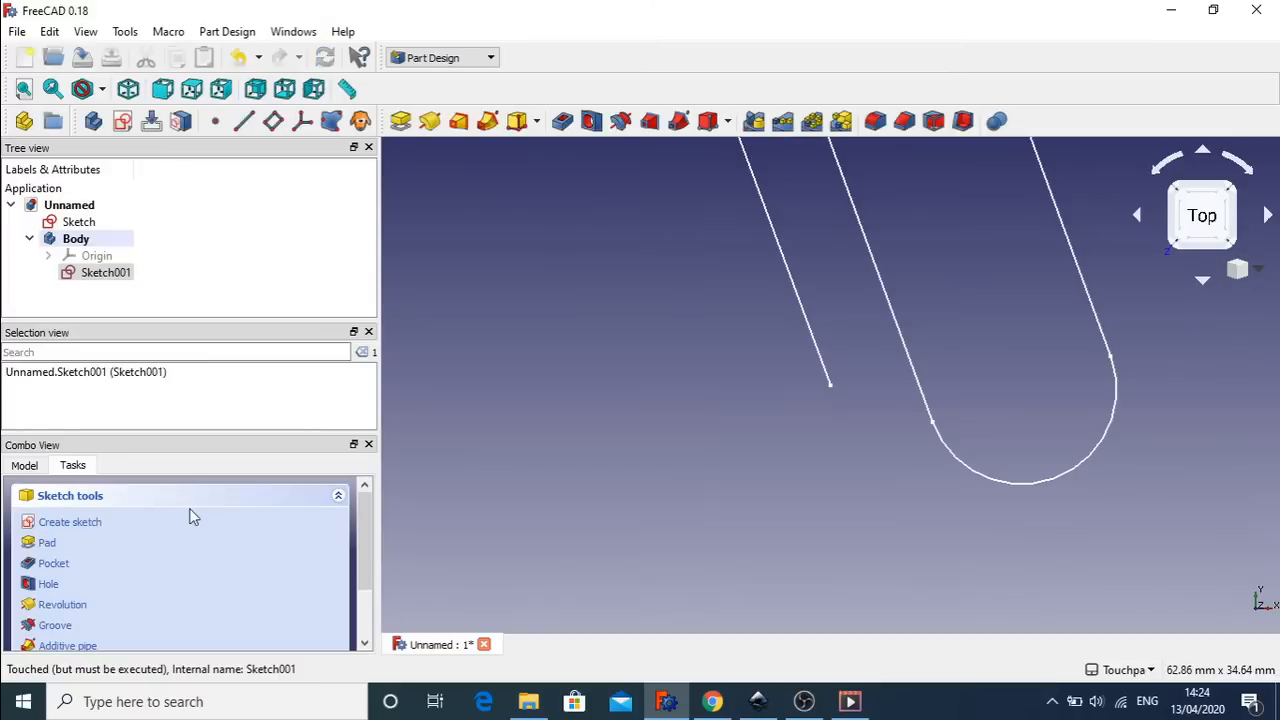
- Create a second body at the document's top level and start a sketch on its XY plane
{"action": "scroll", "coordinate": [758, 262], "scroll_direction": "down", "scroll_amount": 5}
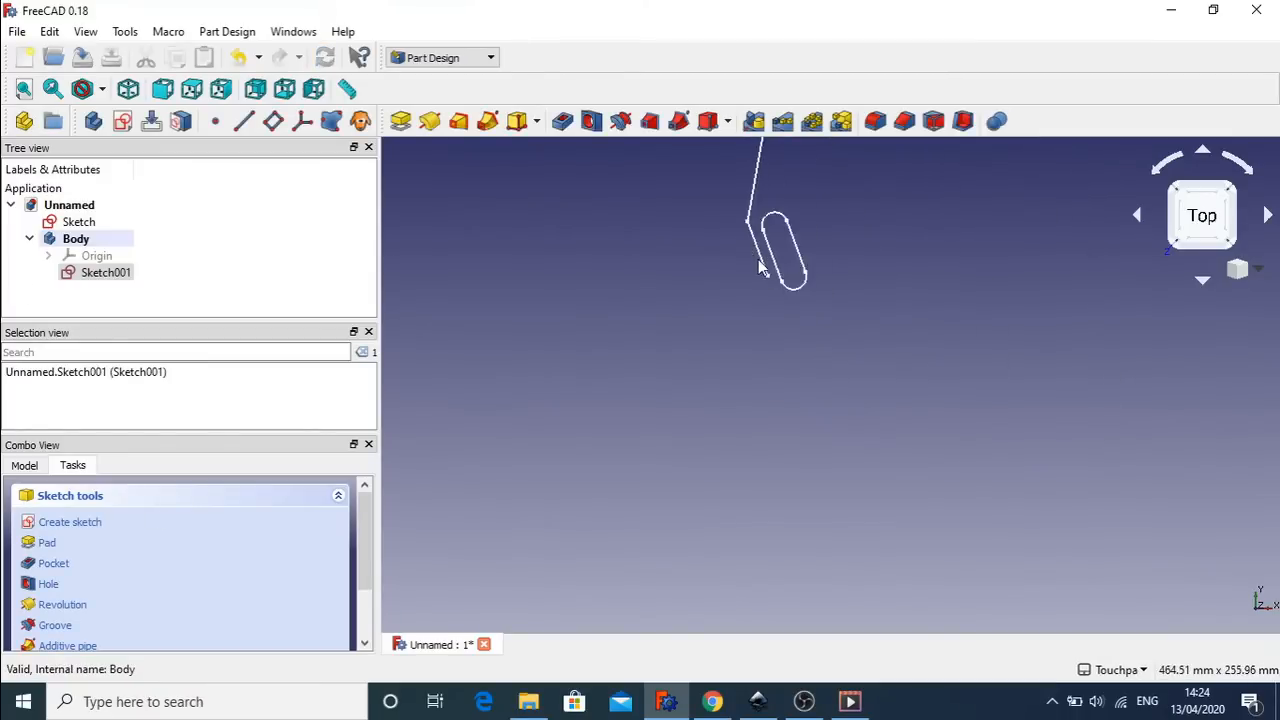
{"action": "scroll", "coordinate": [758, 266], "scroll_direction": "up", "scroll_amount": 2}
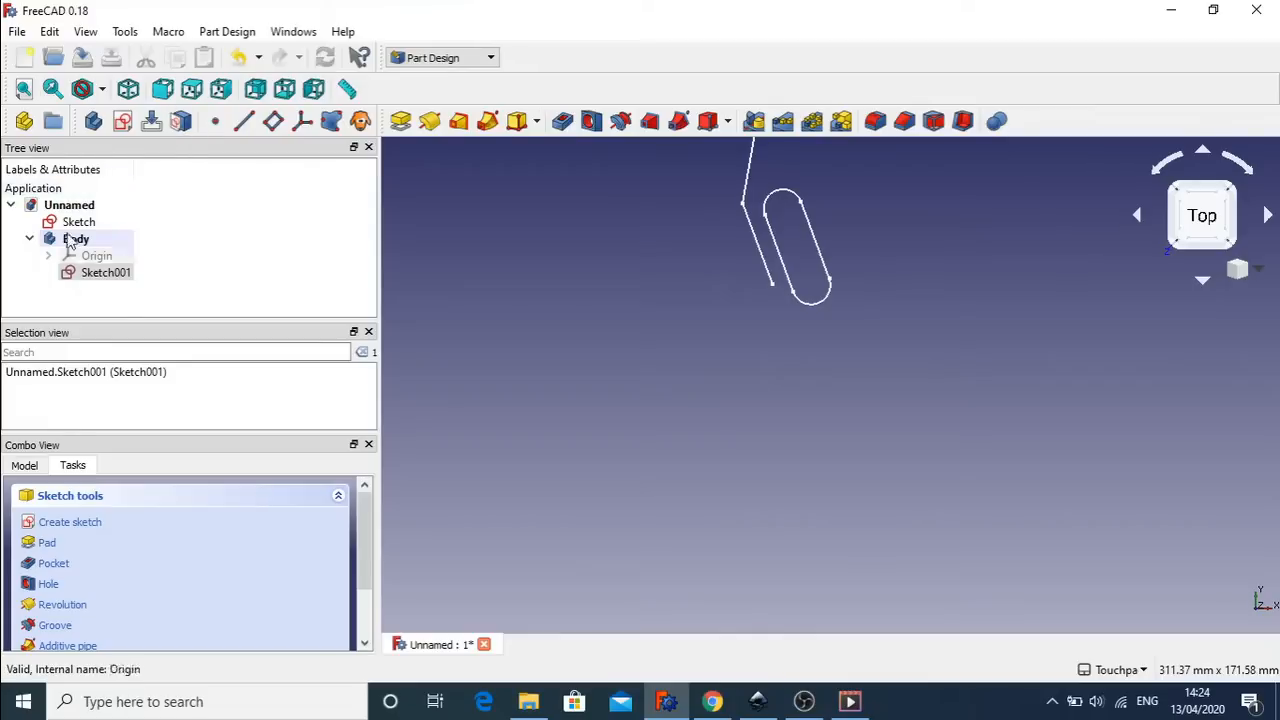
{"action": "left_click", "coordinate": [62, 205]}
{"action": "left_click", "coordinate": [94, 123]}
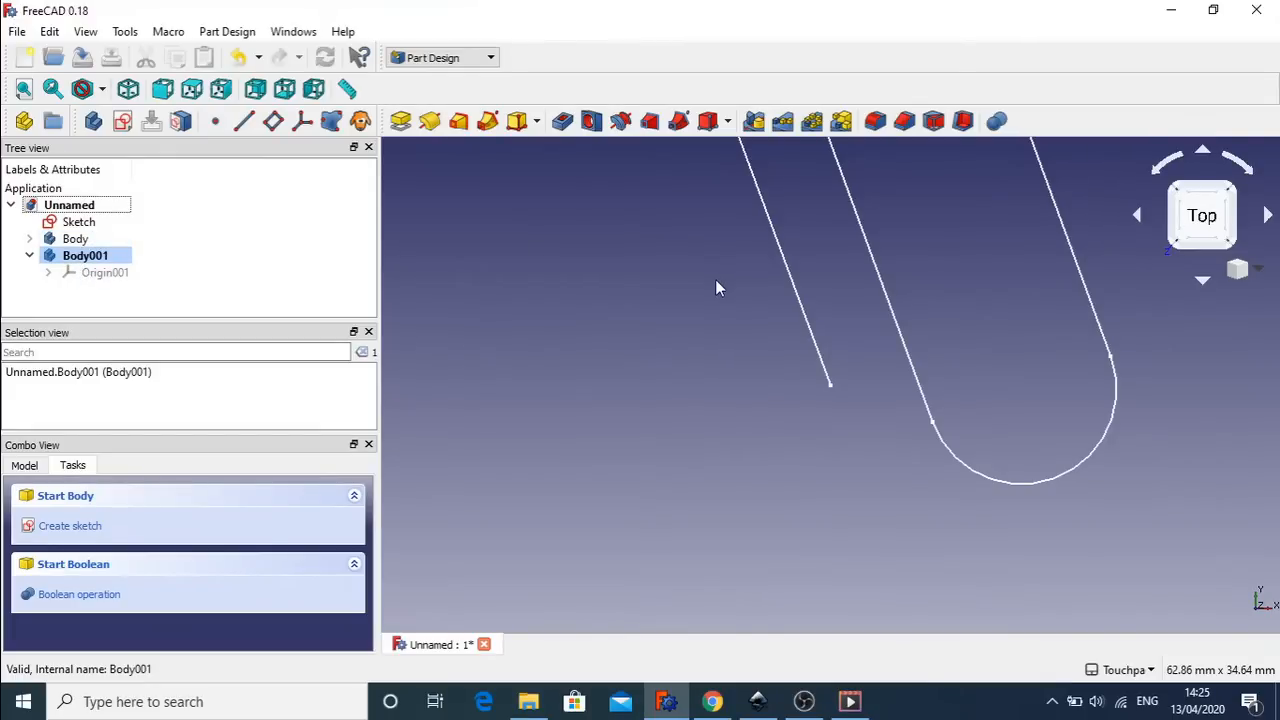
{"action": "scroll", "coordinate": [712, 287], "scroll_direction": "down", "scroll_amount": 5}
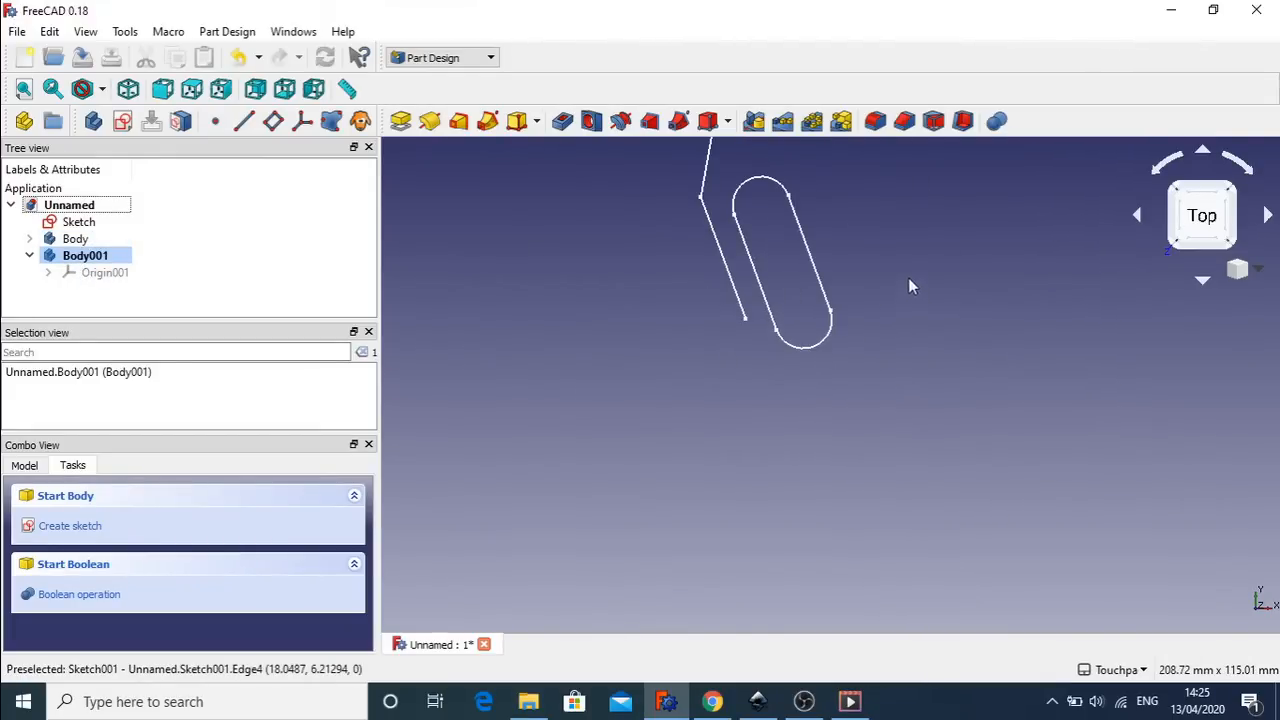
{"action": "mouse_move", "coordinate": [908, 283]}
{"action": "middle_mouse_down"}
{"action": "mouse_move", "coordinate": [908, 377]}
{"action": "mouse_move", "coordinate": [871, 531]}
{"action": "middle_mouse_up"}
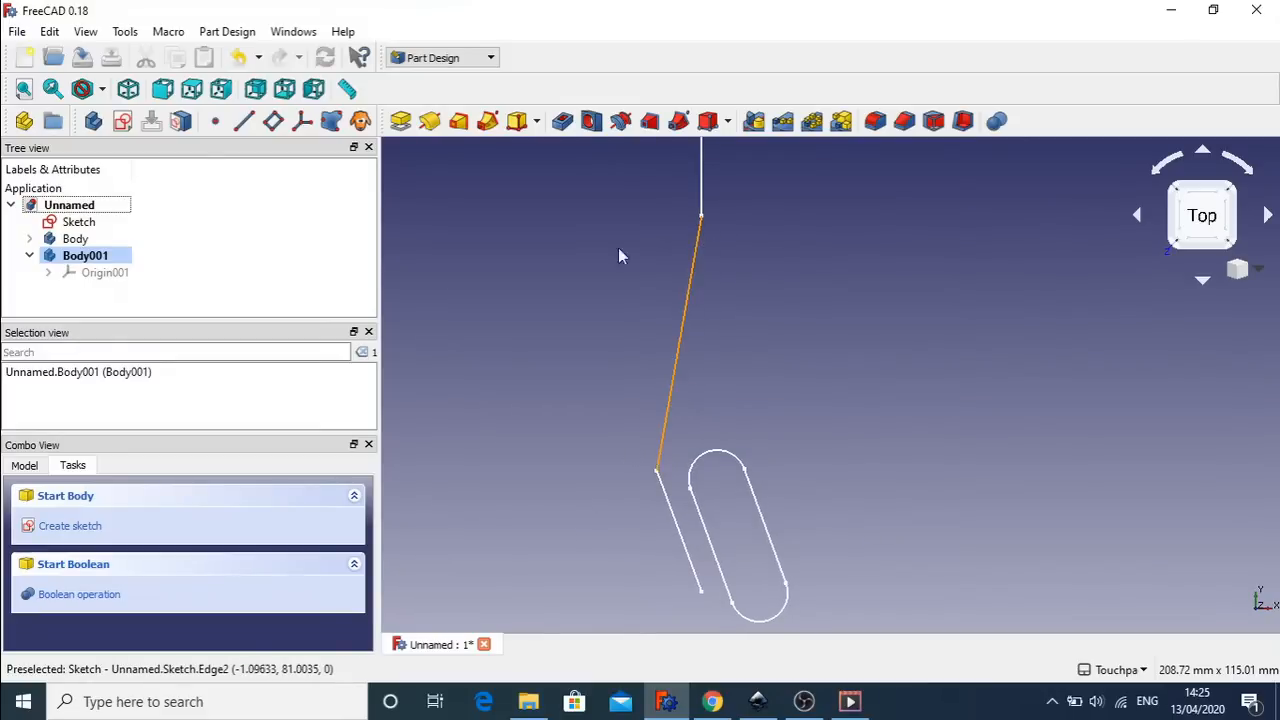
{"action": "left_click", "coordinate": [468, 60]}
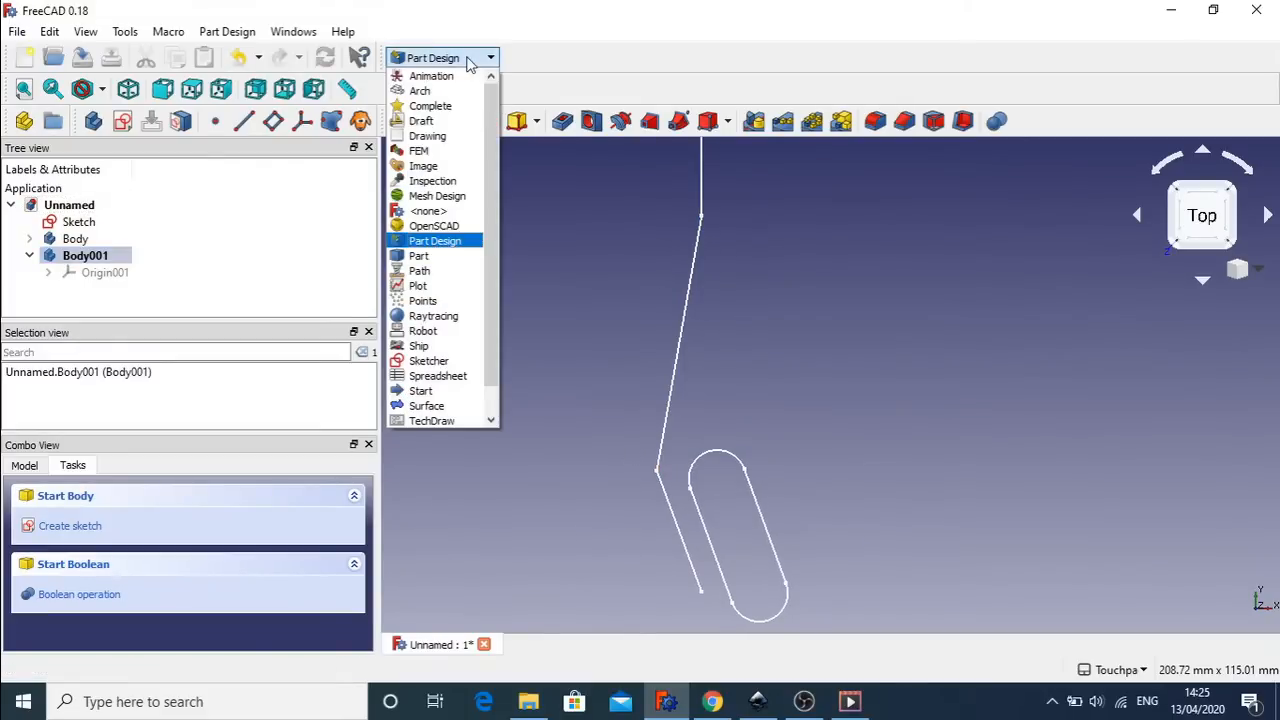
{"action": "left_click", "coordinate": [470, 58]}
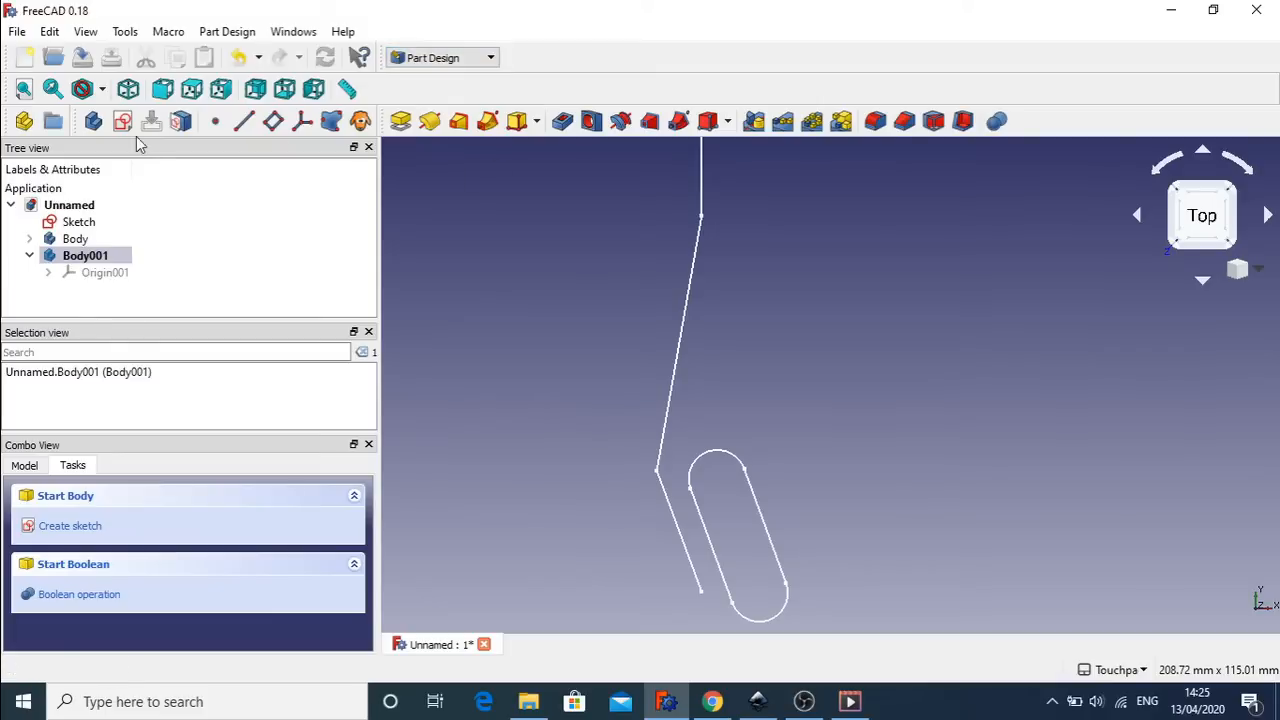
{"action": "left_click", "coordinate": [82, 526]}
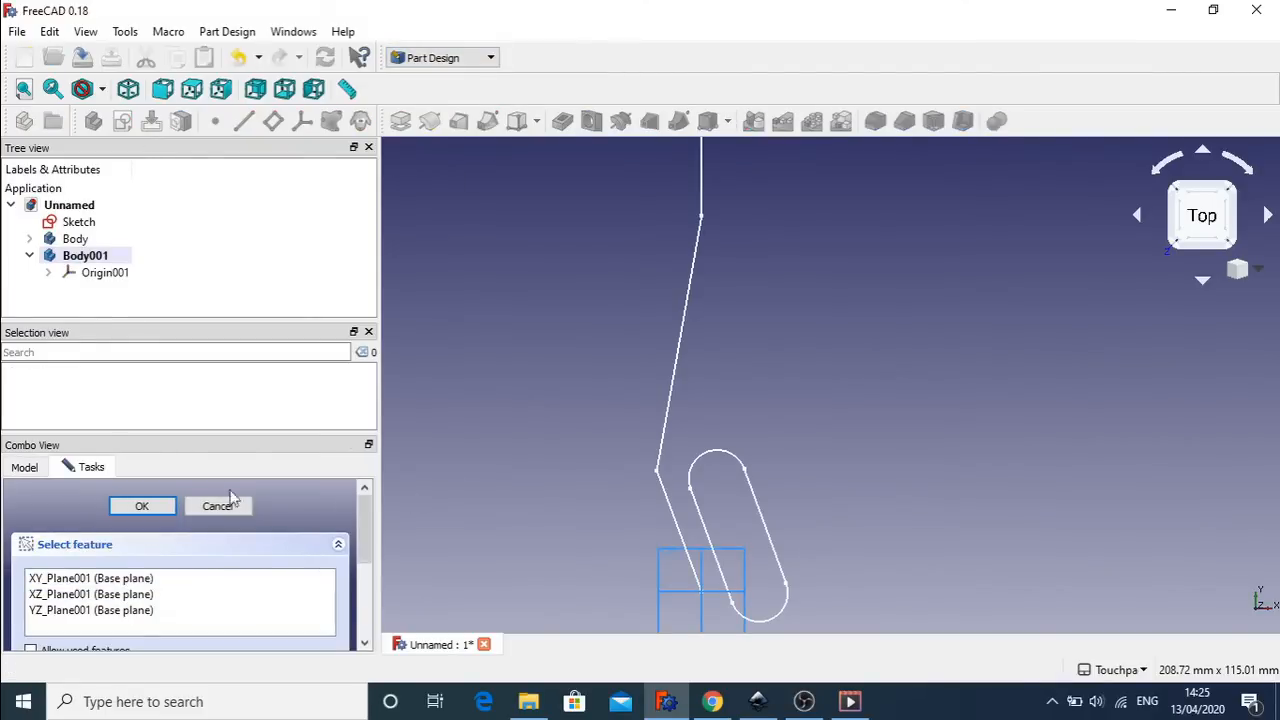
{"action": "left_click", "coordinate": [82, 578]}
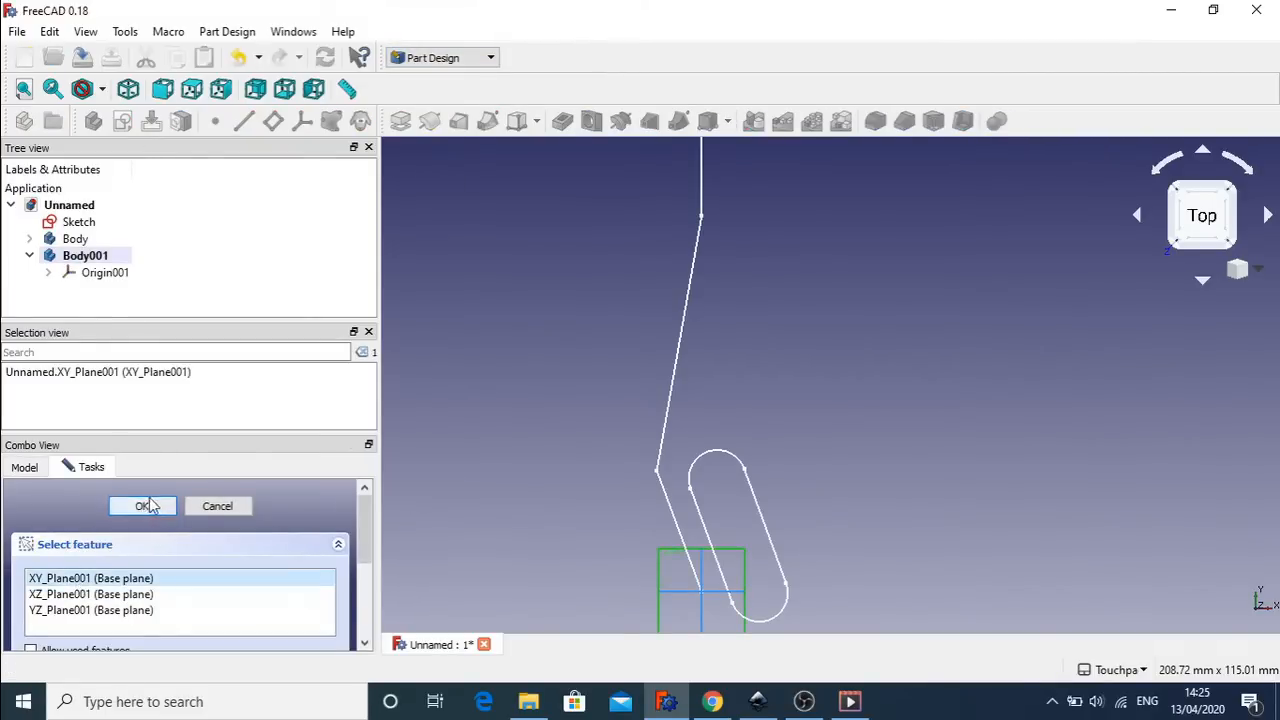
{"action": "left_click", "coordinate": [150, 505]}
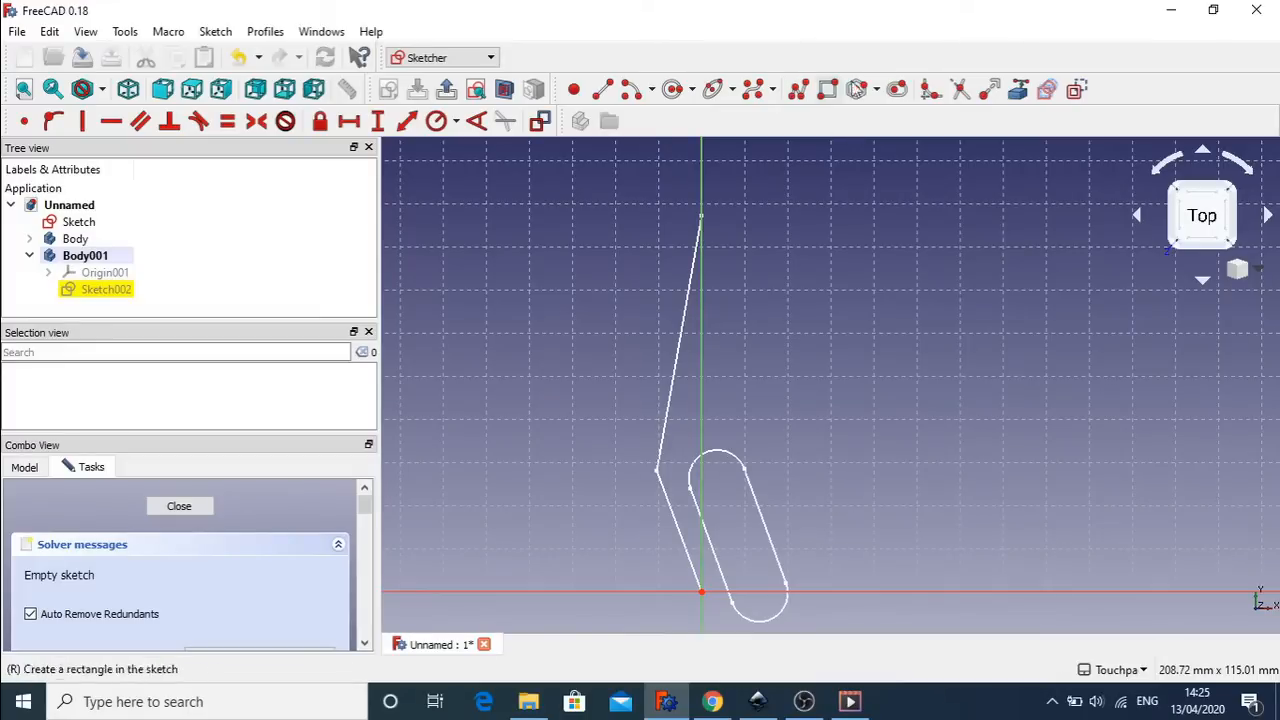
- Draw a vertical slot of about 5.7 mm radius along the vertical axis, from about y = 35.5 mm to y = 82 mm
{"action": "left_click", "coordinate": [897, 89]}
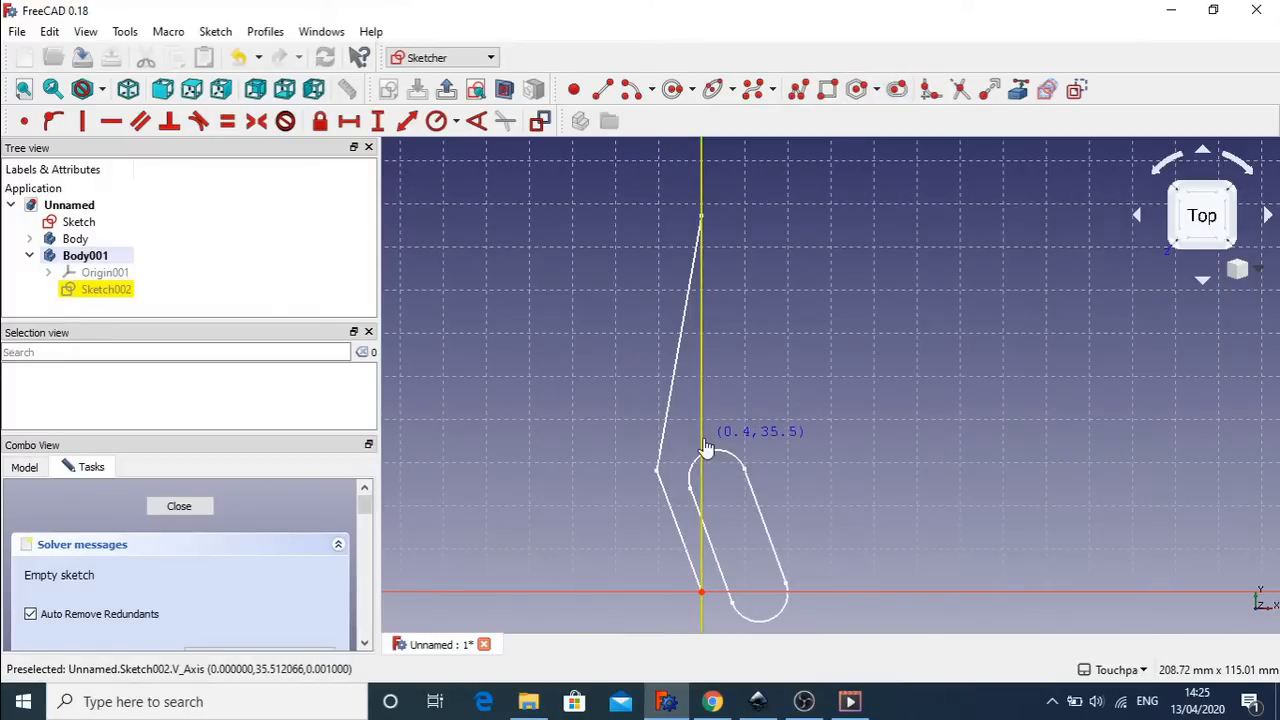
{"action": "left_click", "coordinate": [705, 445]}
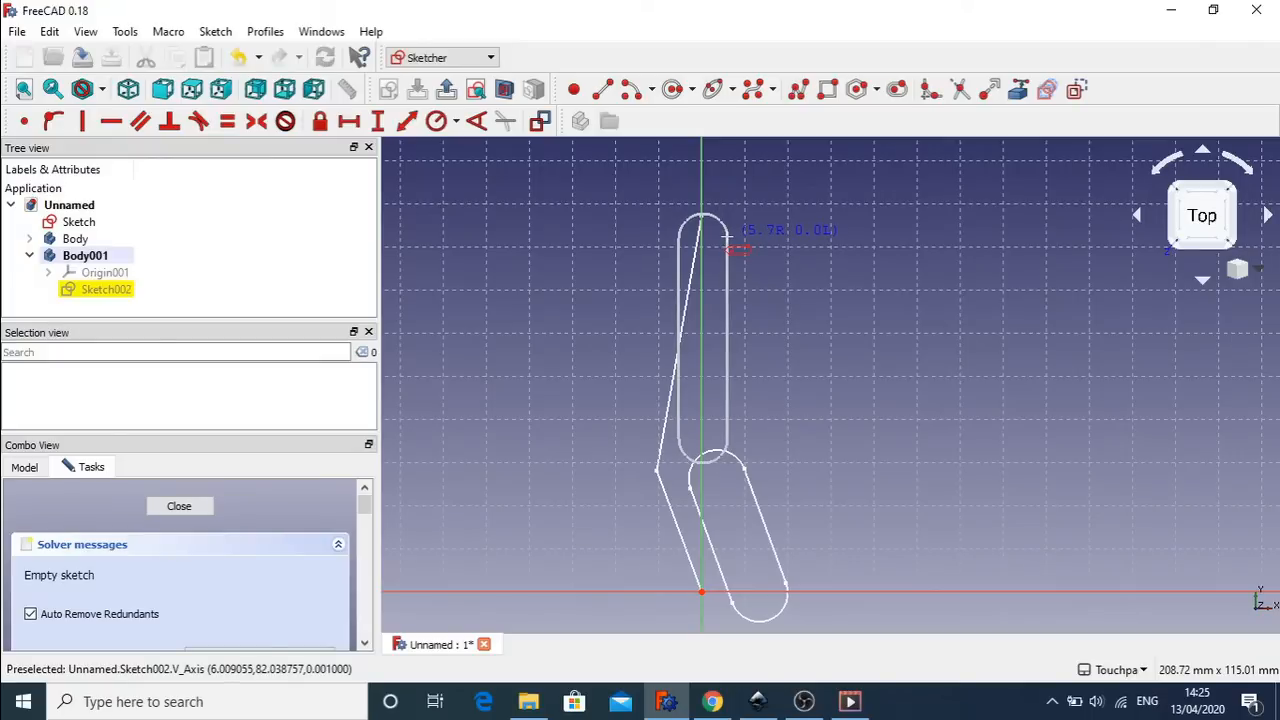
{"action": "left_click", "coordinate": [726, 235]}
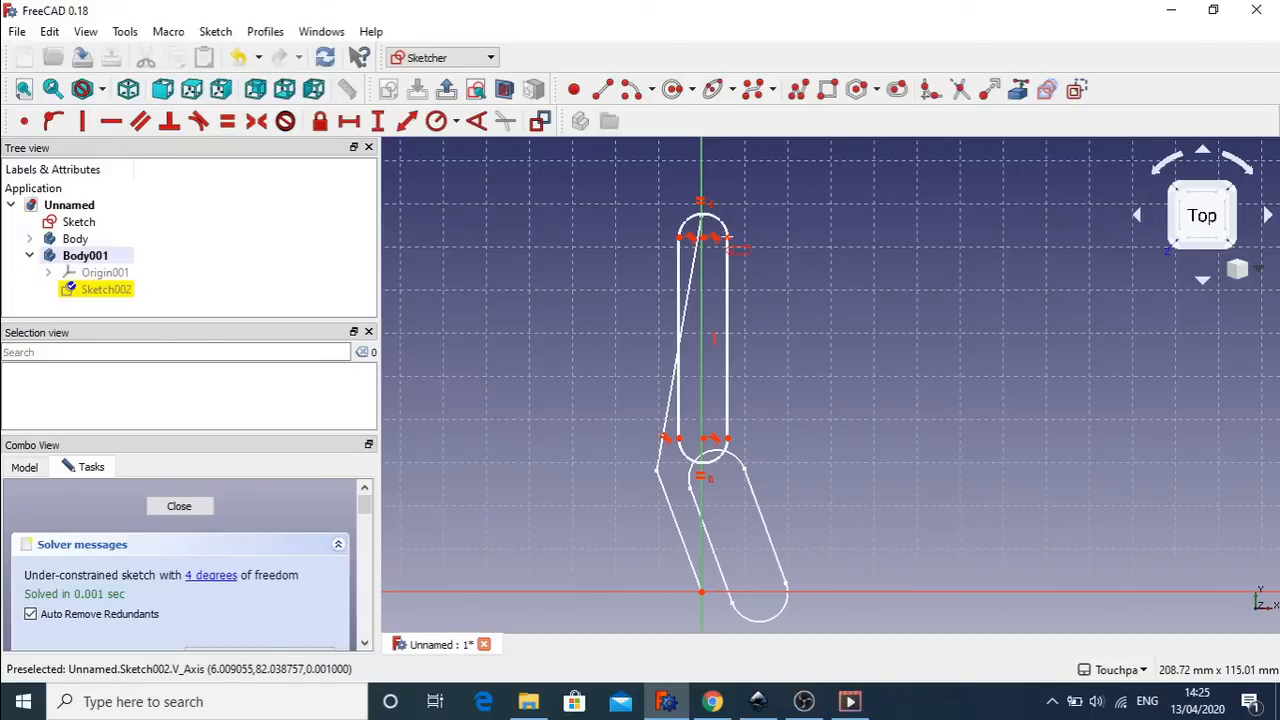
- Delete the slot's vertical constraint, tilt its upper end away from the skeleton's rod line, and close the sketch
{"action": "left_click", "coordinate": [714, 339]}
{"action": "key", "text": "Delete"}
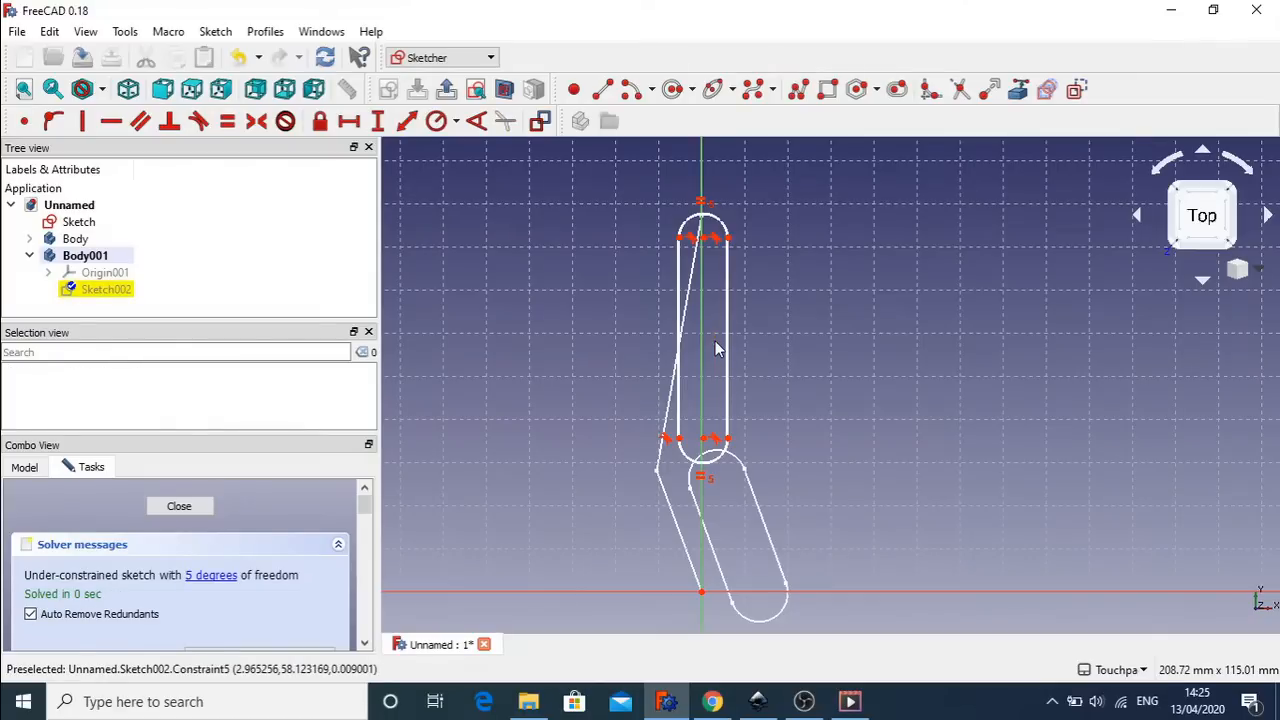
{"action": "left_click_drag", "start_coordinate": [705, 243], "coordinate": [756, 245]}
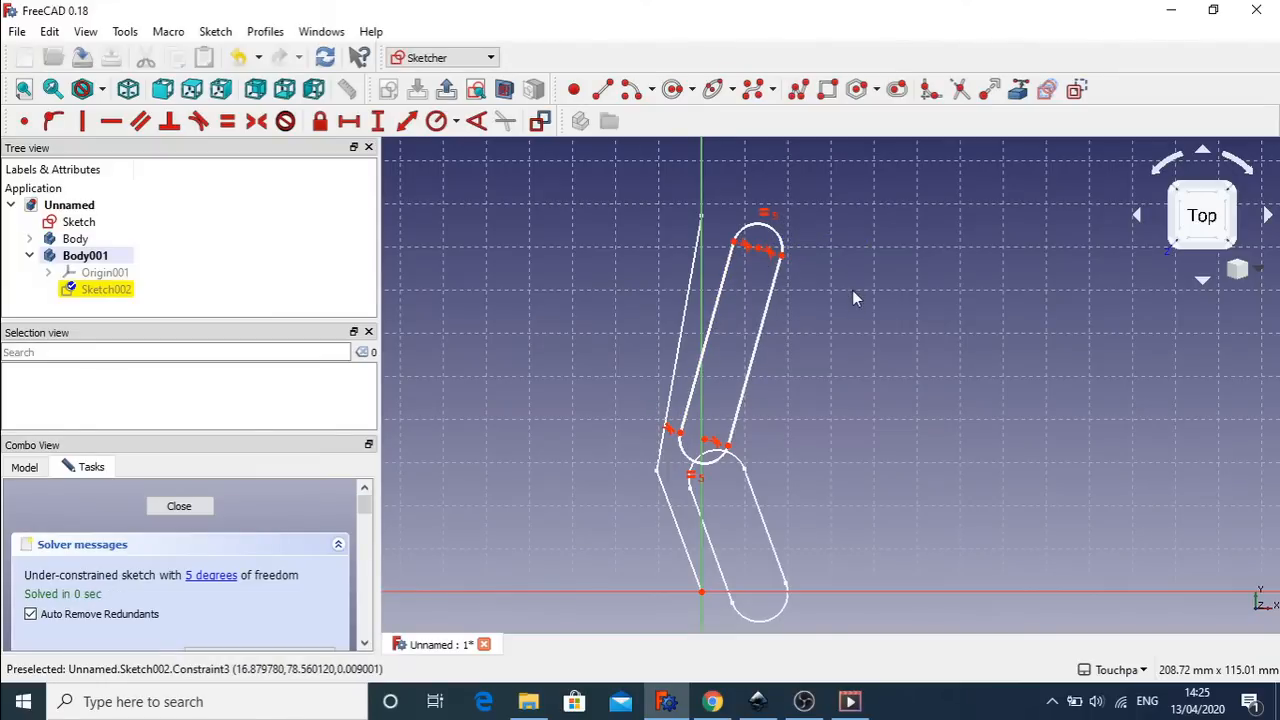
{"action": "left_click", "coordinate": [179, 507]}
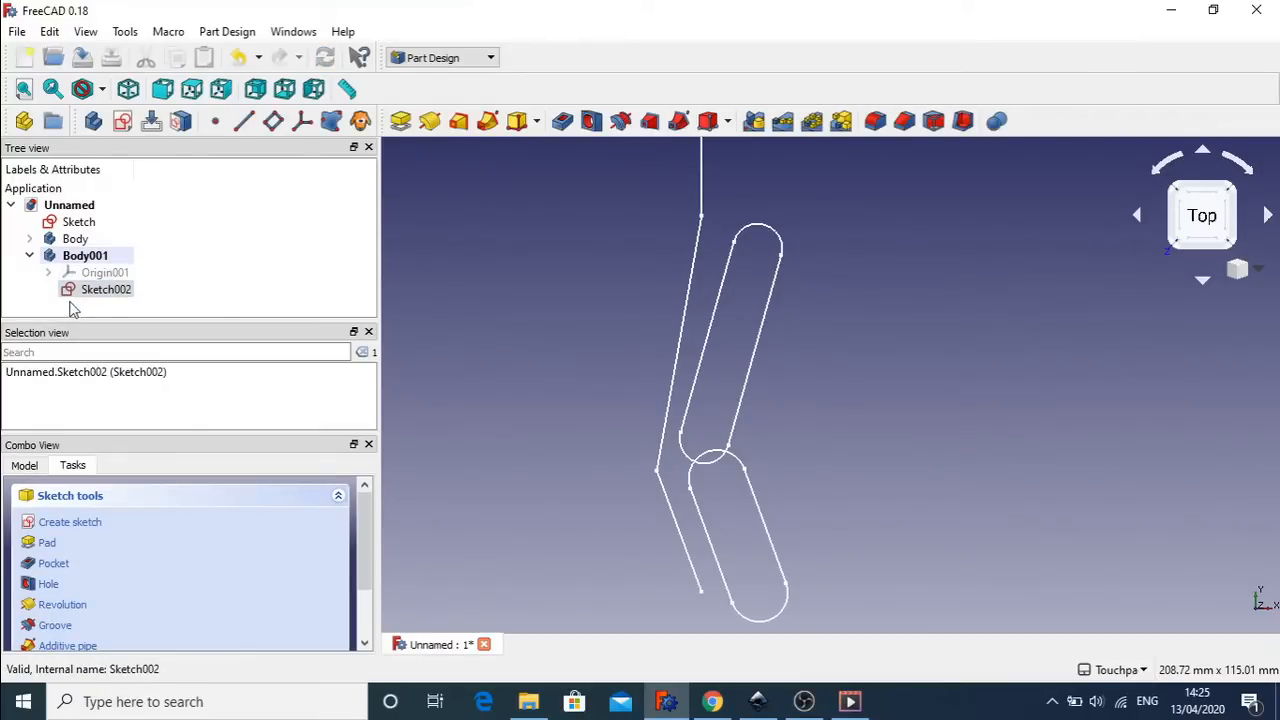
- Rename the body holding the upper tilted slot as Rod
{"action": "left_click", "coordinate": [31, 258]}
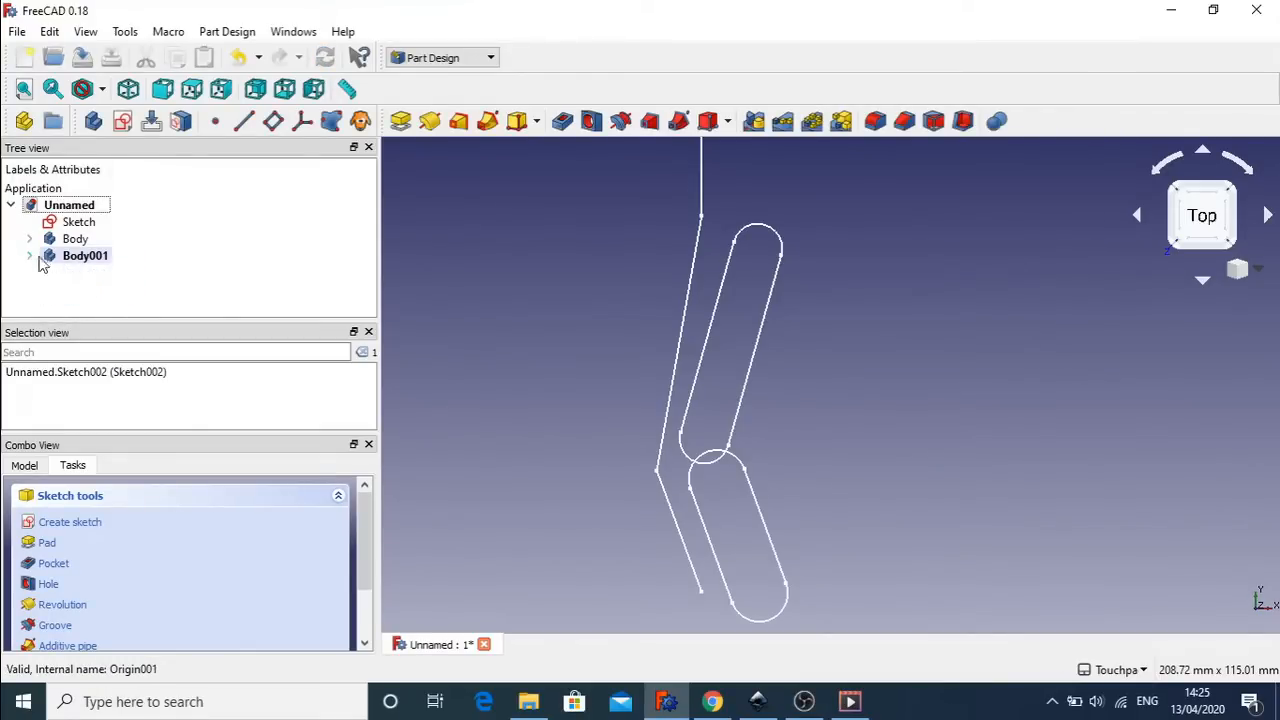
{"action": "left_click", "coordinate": [80, 258]}
{"action": "right_click", "coordinate": [81, 258]}
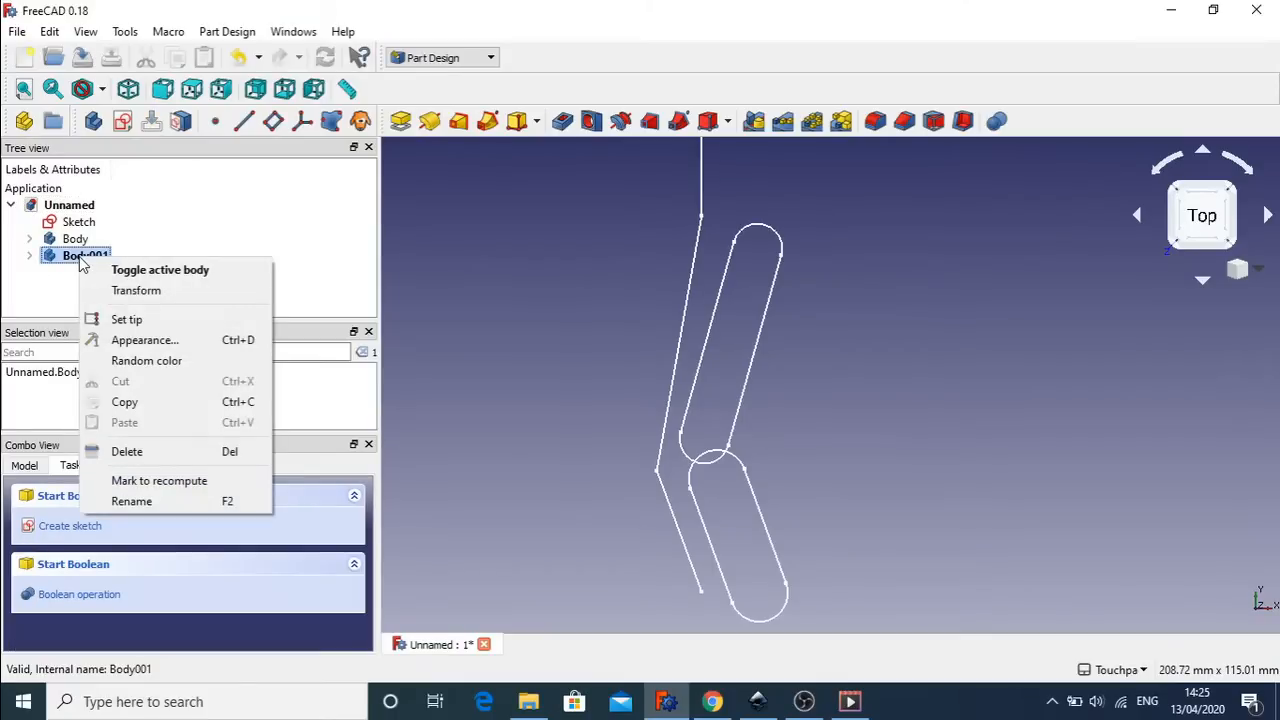
{"action": "left_click", "coordinate": [140, 501]}
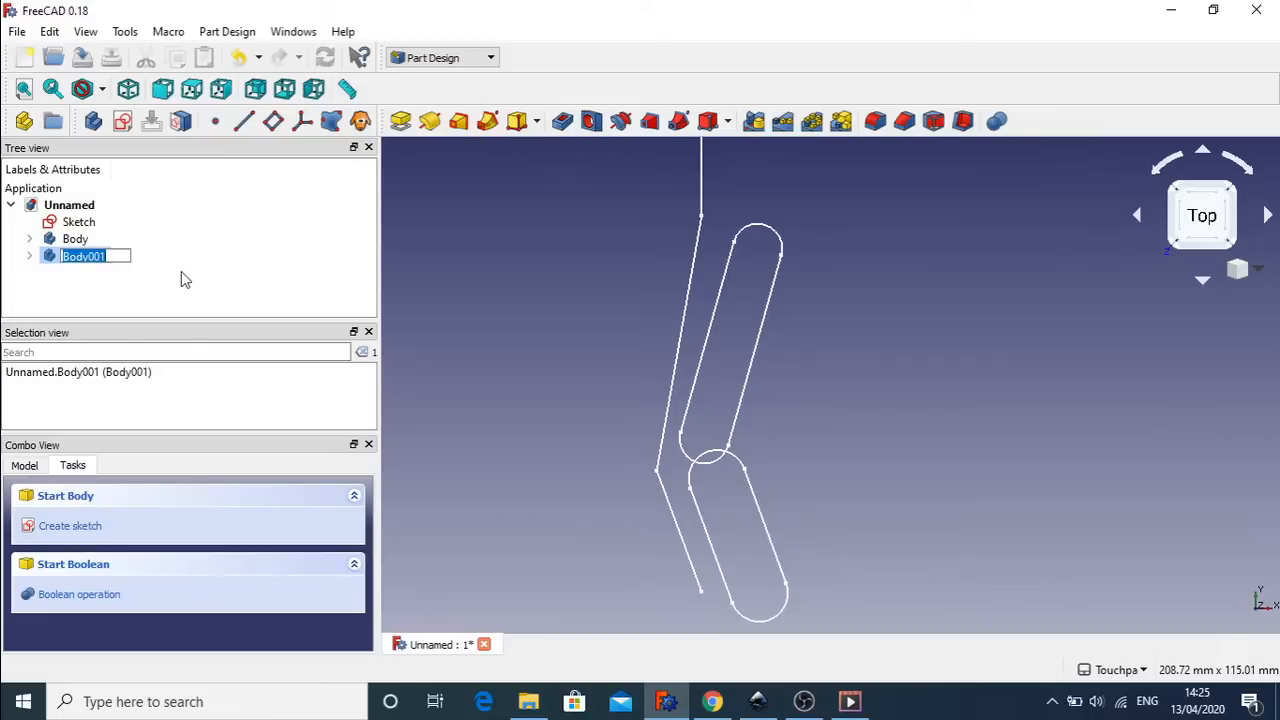
{"action": "type", "text": "Rod"}
{"action": "left_click", "coordinate": [166, 259]}
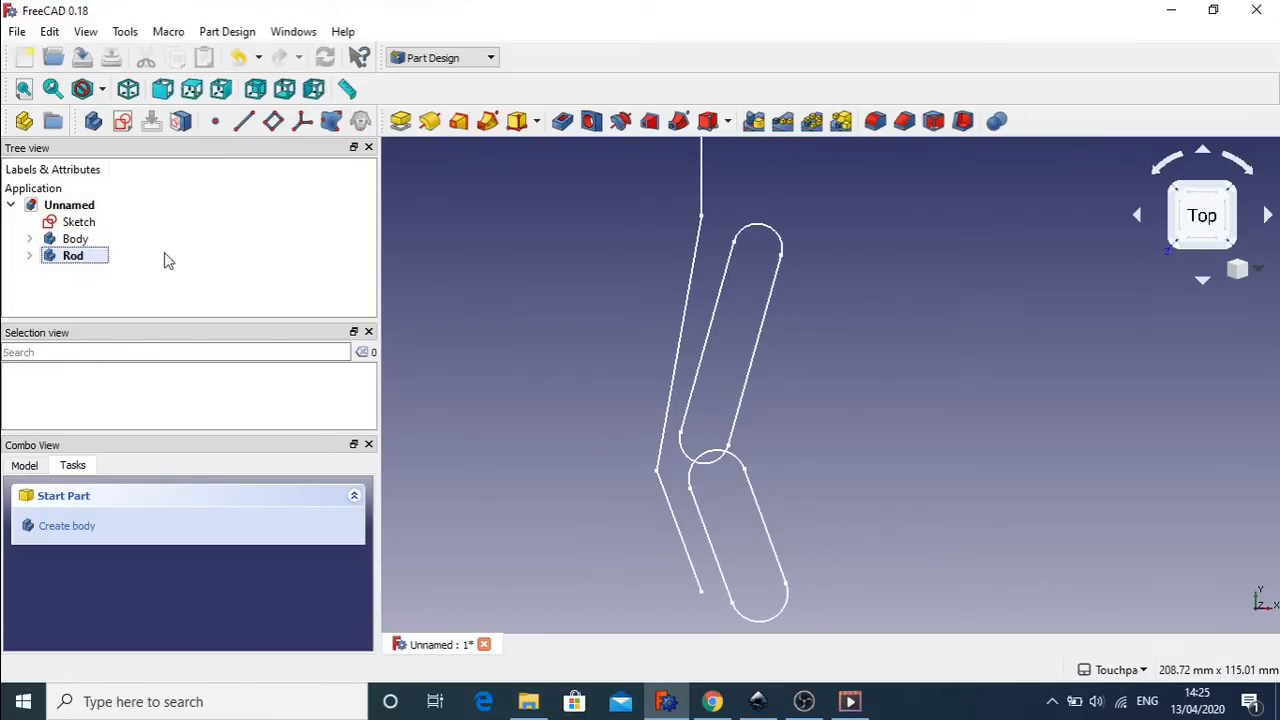
- Rename the first body, which holds the lower crank slot, as cam
{"action": "left_click", "coordinate": [83, 247]}
{"action": "right_click", "coordinate": [83, 247]}
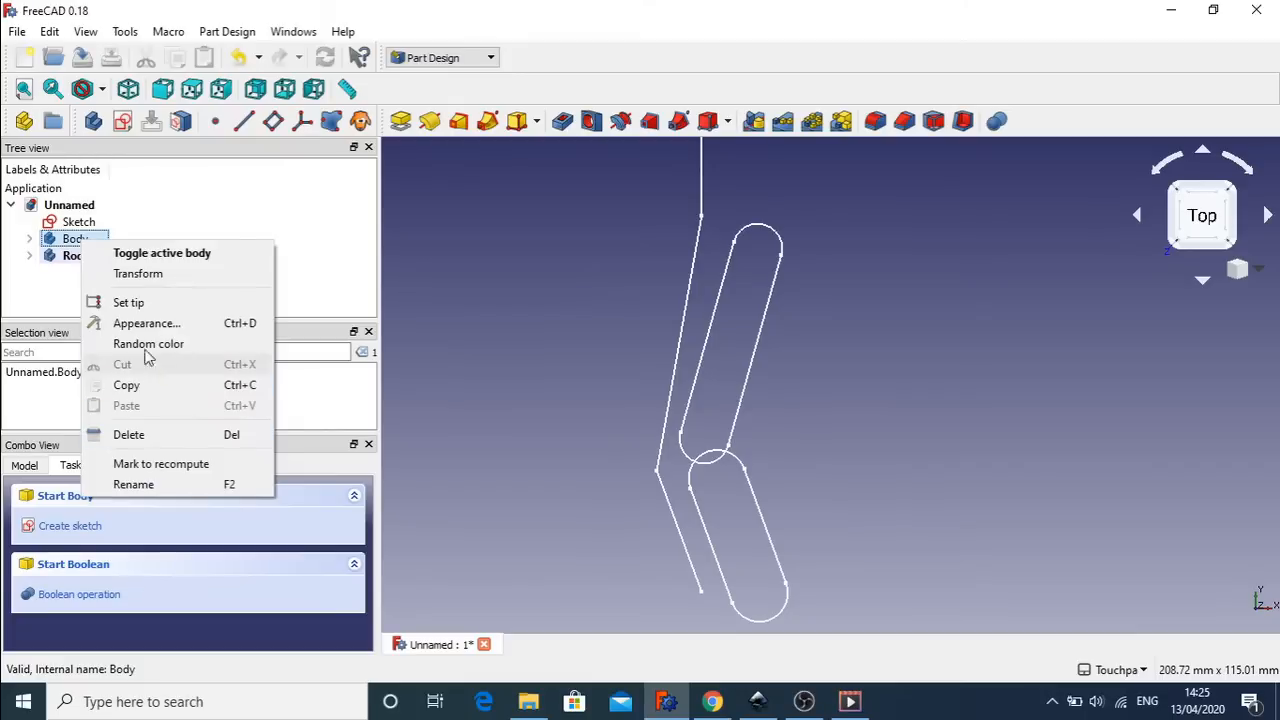
{"action": "left_click", "coordinate": [146, 485]}
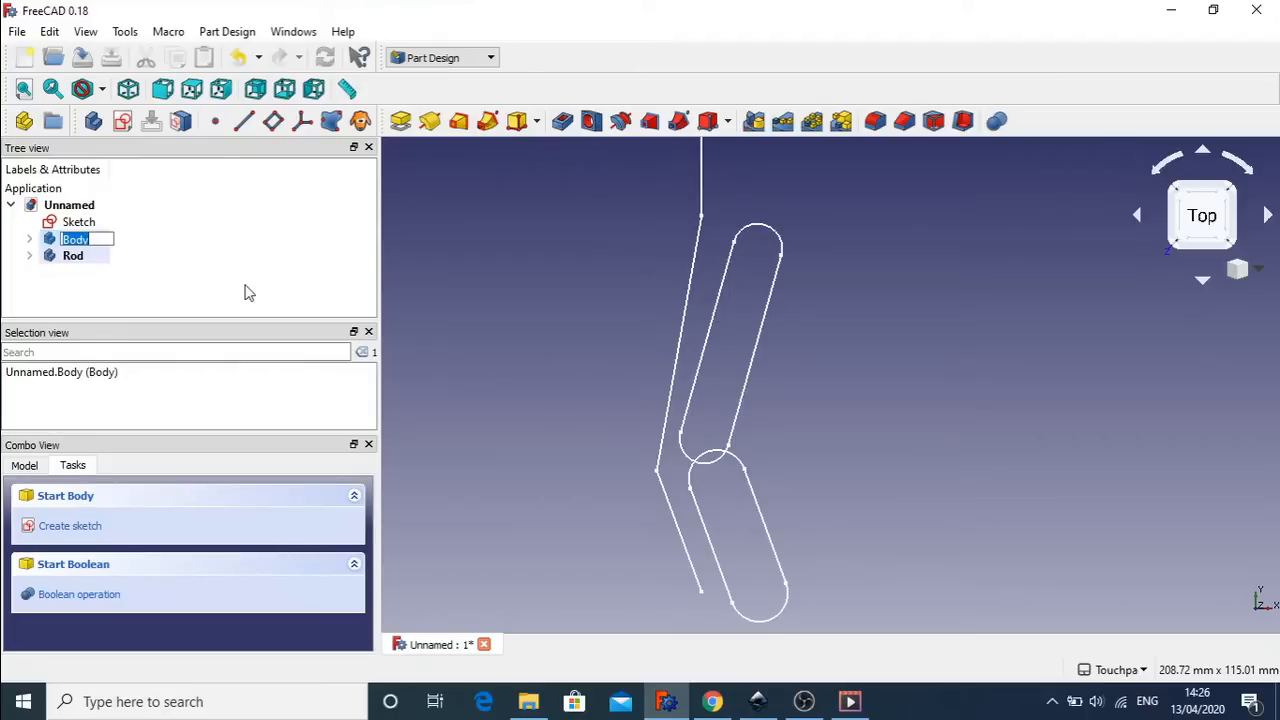
{"action": "type", "text": "cam"}
{"action": "key", "text": "Return"}
{"action": "left_click", "coordinate": [181, 254]}
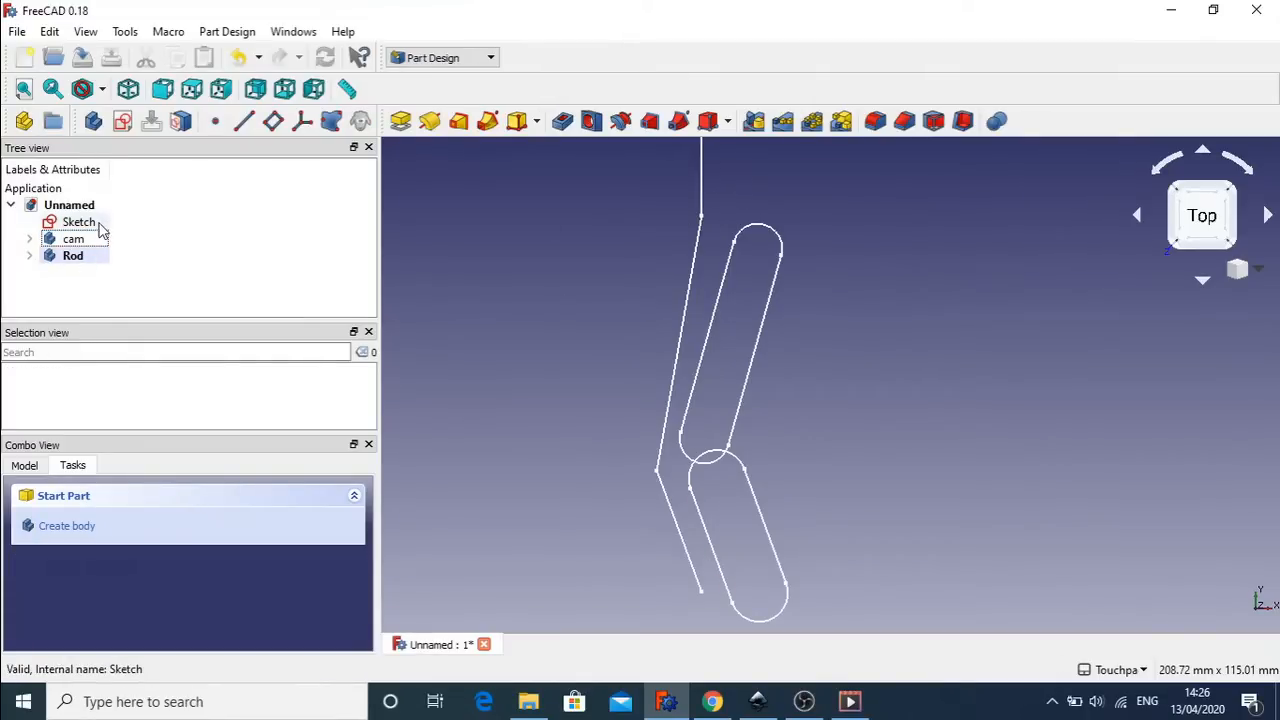
- Create a third body and start a sketch on its XY plane
{"action": "left_click", "coordinate": [93, 121]}
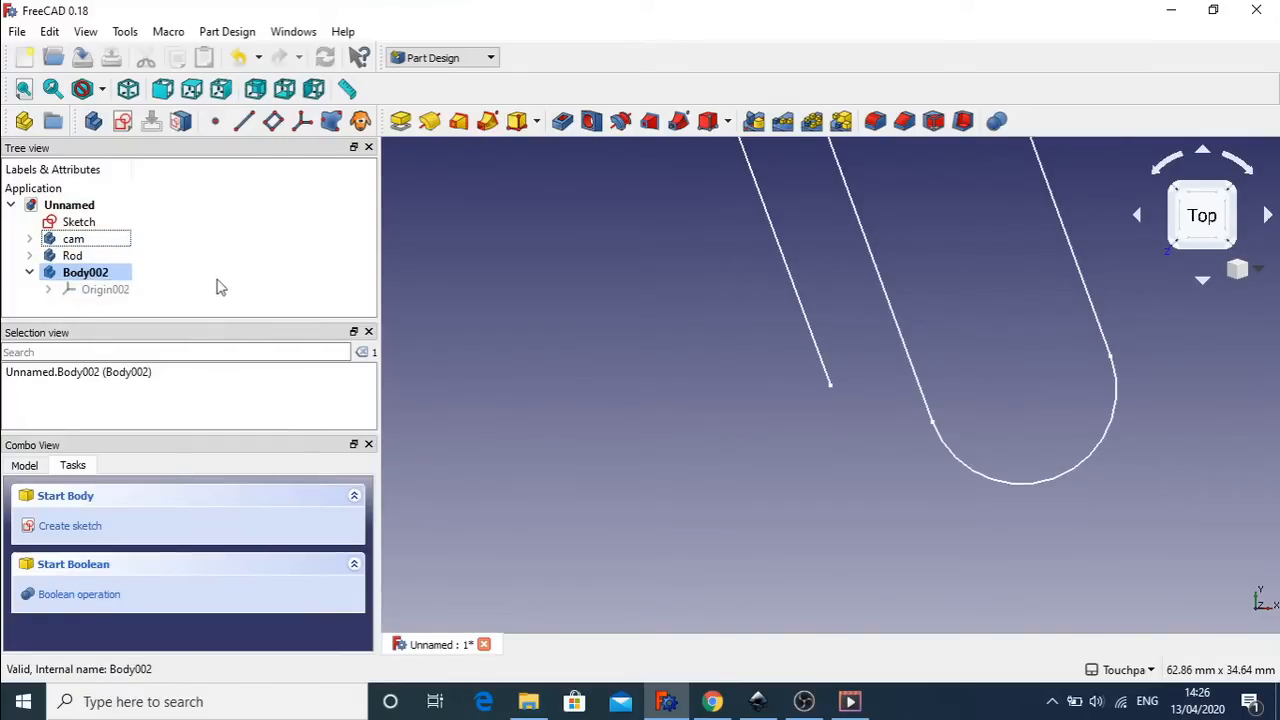
{"action": "left_click", "coordinate": [90, 527]}
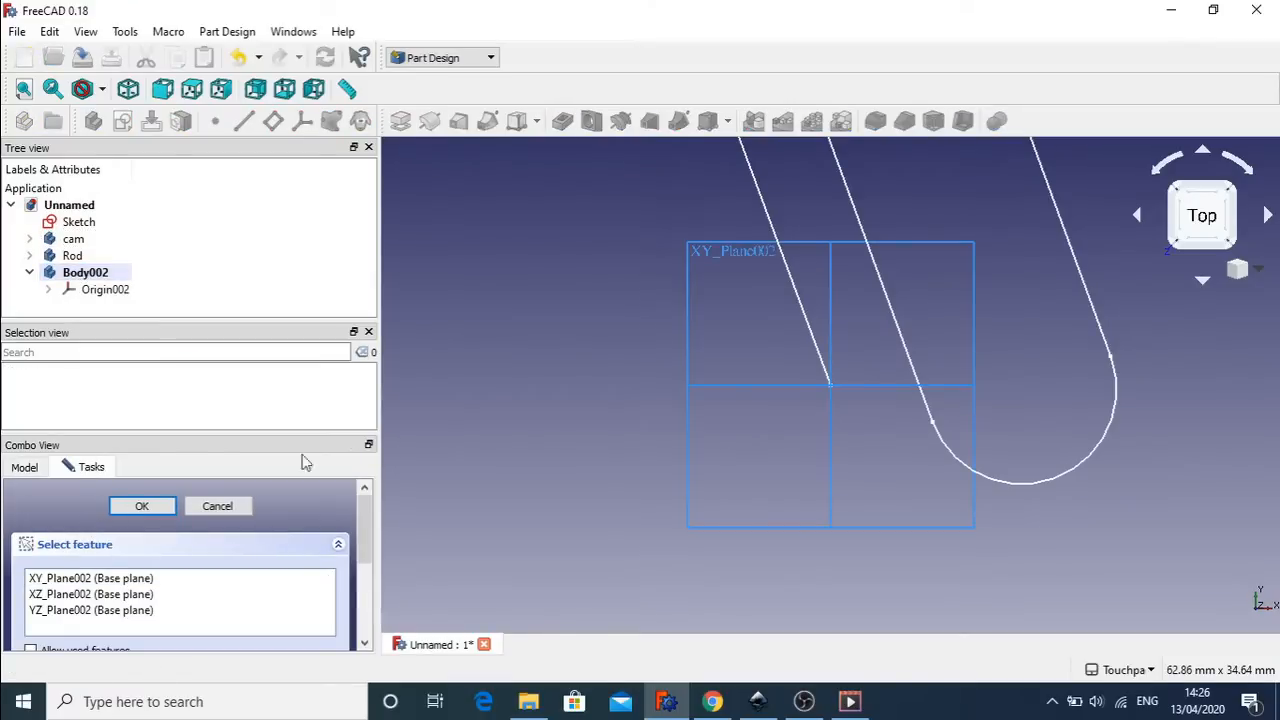
{"action": "left_click", "coordinate": [140, 578]}
{"action": "left_click", "coordinate": [160, 507]}
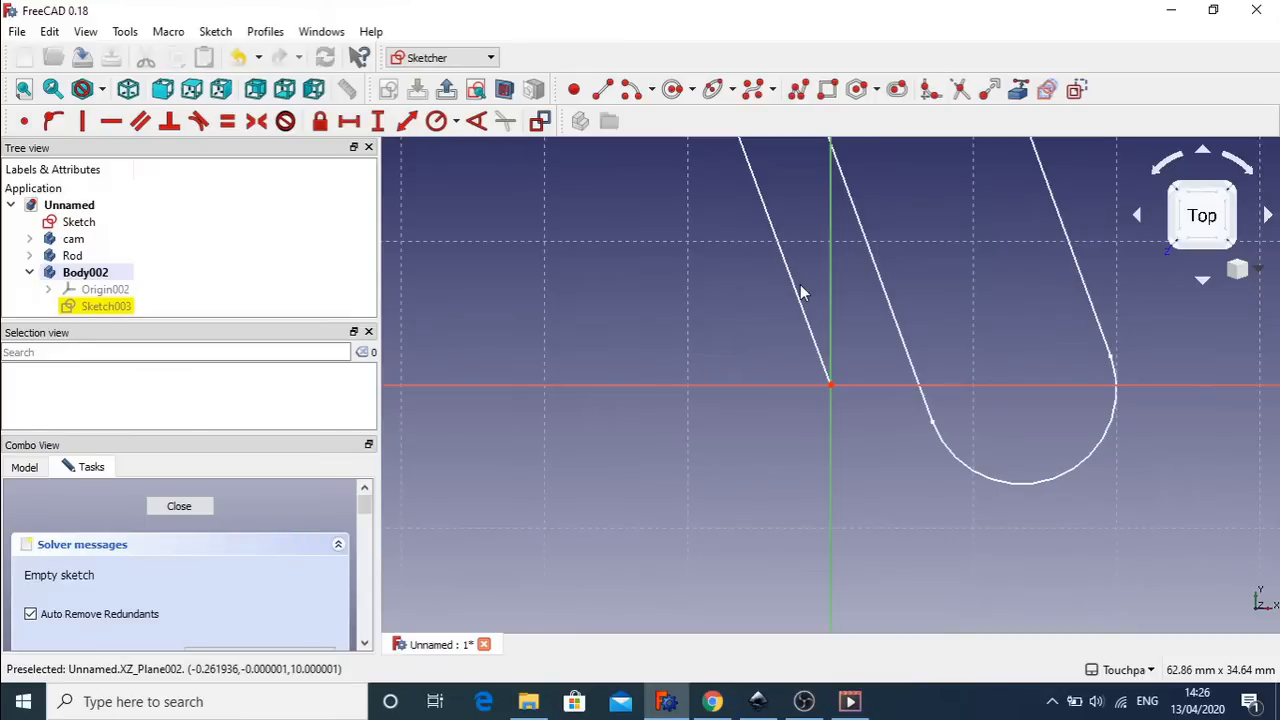
- Draw a short vertical slot above the rod slot, just beside the vertical axis, ending at about y = 87 mm, and close the sketch
{"action": "scroll", "coordinate": [800, 286], "scroll_direction": "down", "scroll_amount": 5}
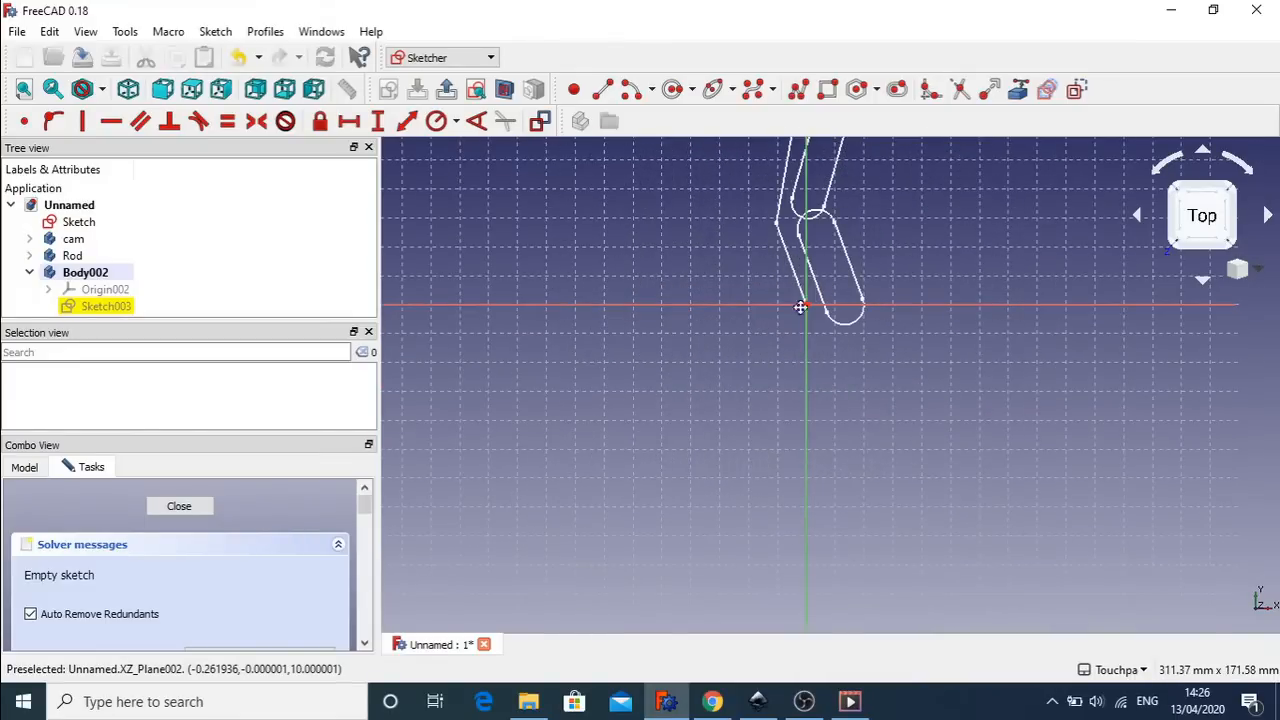
{"action": "middle_click_drag", "start_coordinate": [802, 292], "coordinate": [772, 556]}
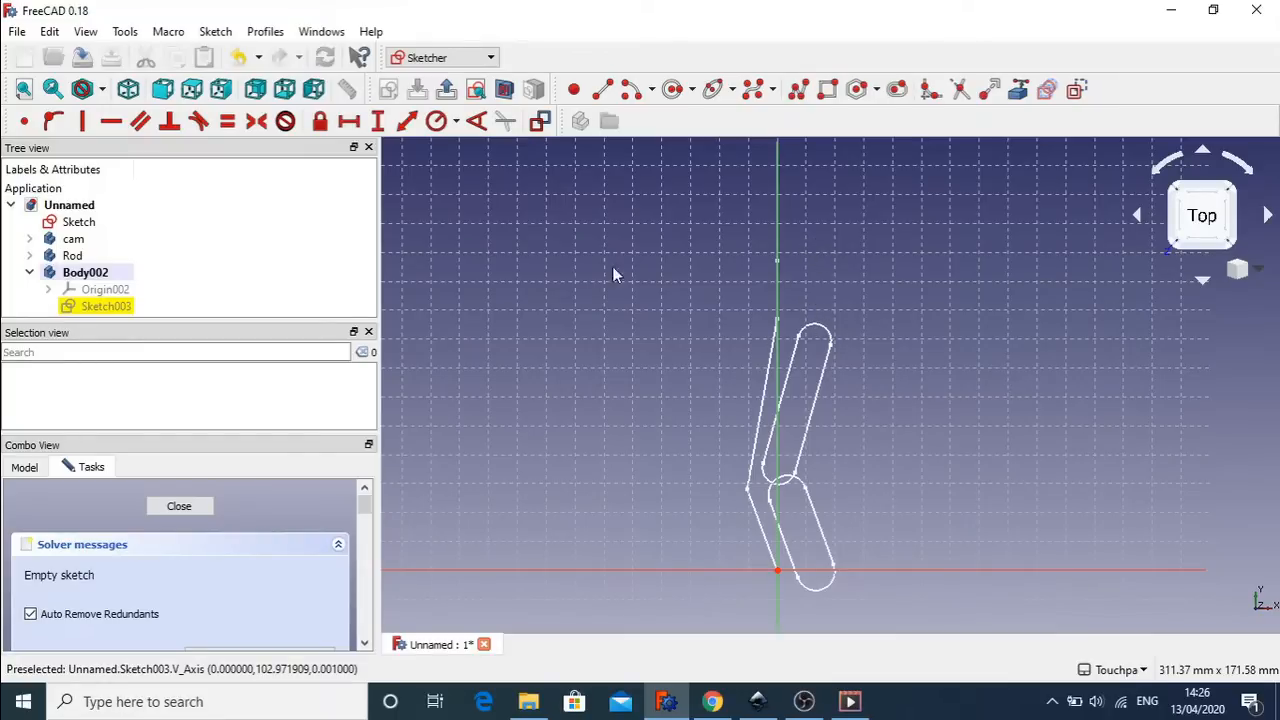
{"action": "left_click", "coordinate": [877, 90]}
{"action": "left_click", "coordinate": [897, 91]}
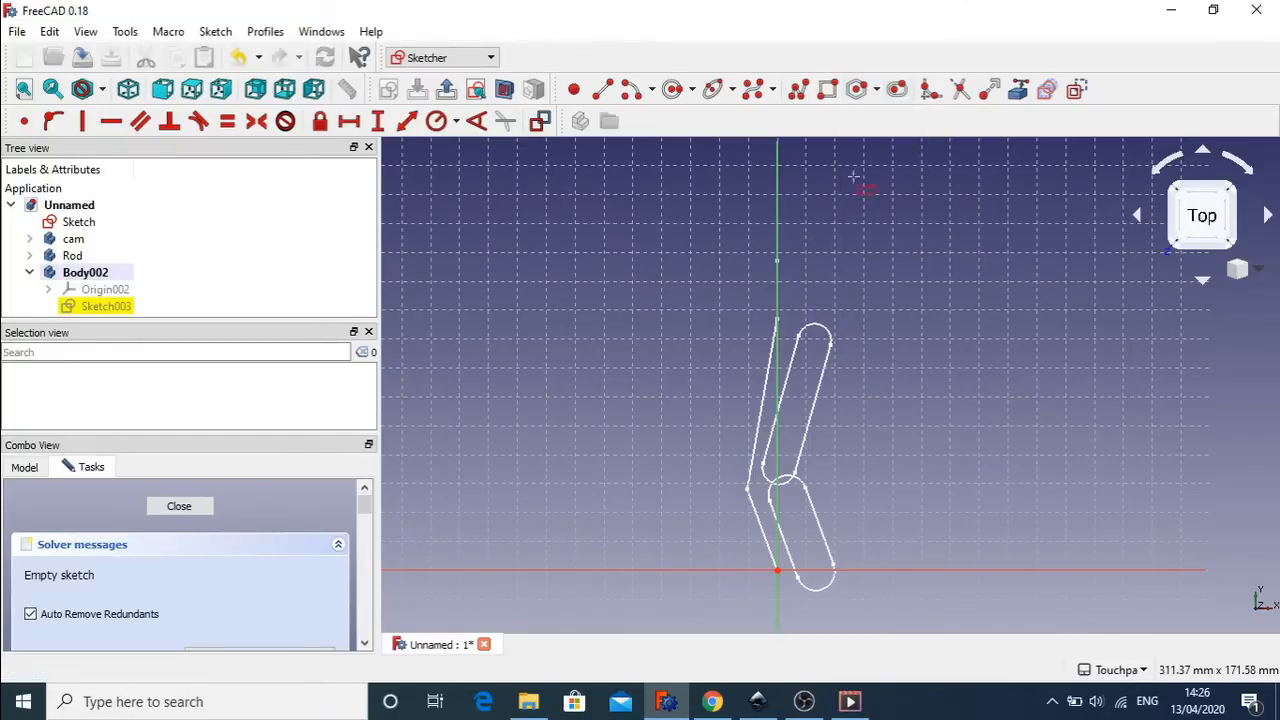
{"action": "left_click", "coordinate": [815, 270]}
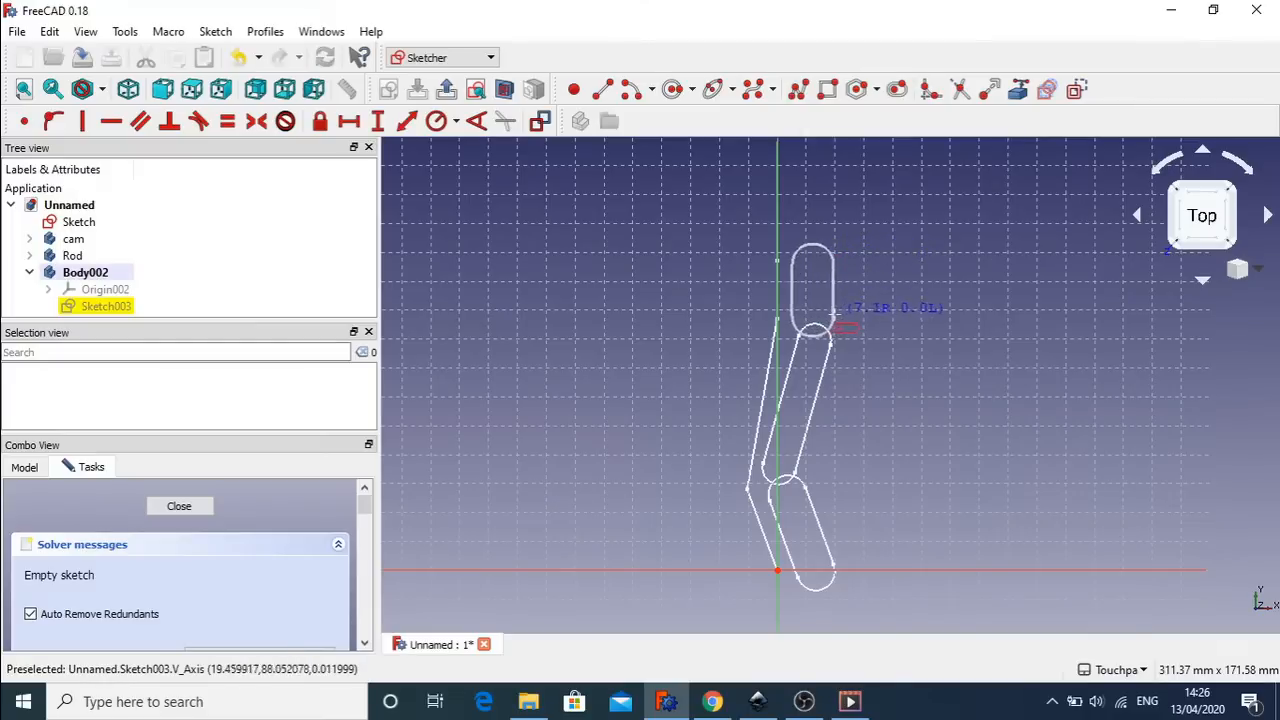
{"action": "left_click", "coordinate": [826, 310]}
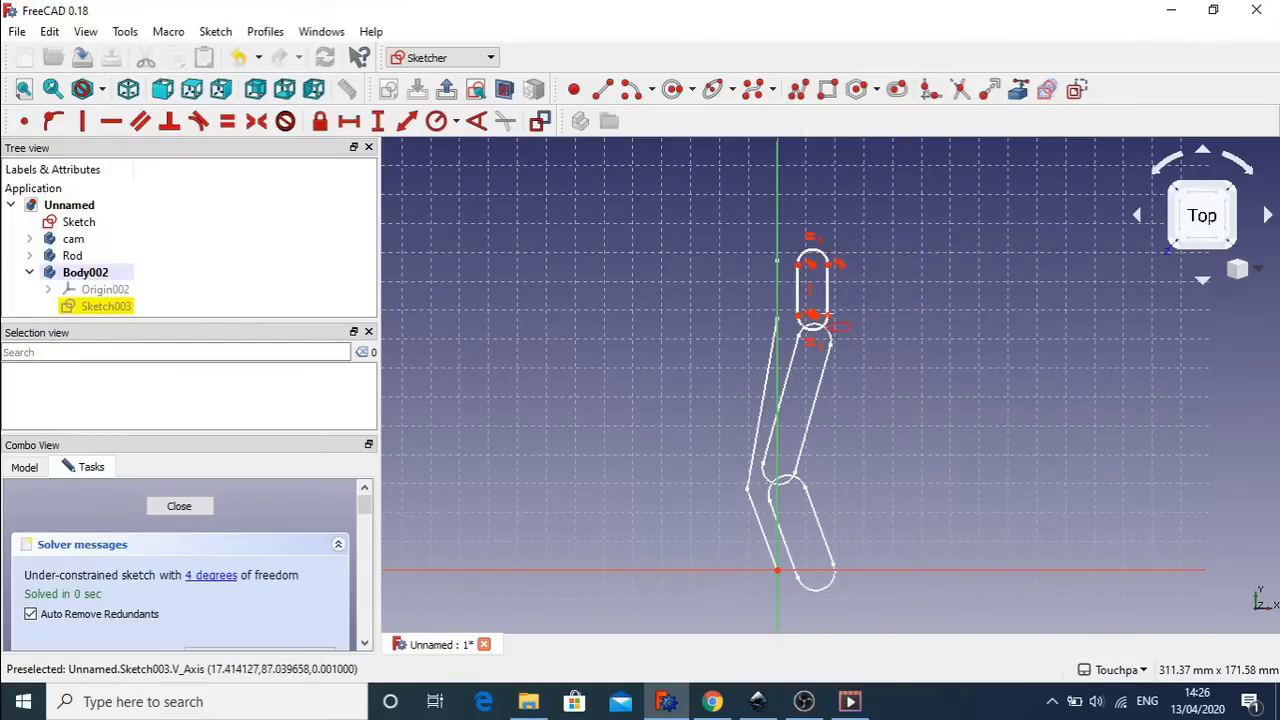
{"action": "right_click", "coordinate": [858, 313]}
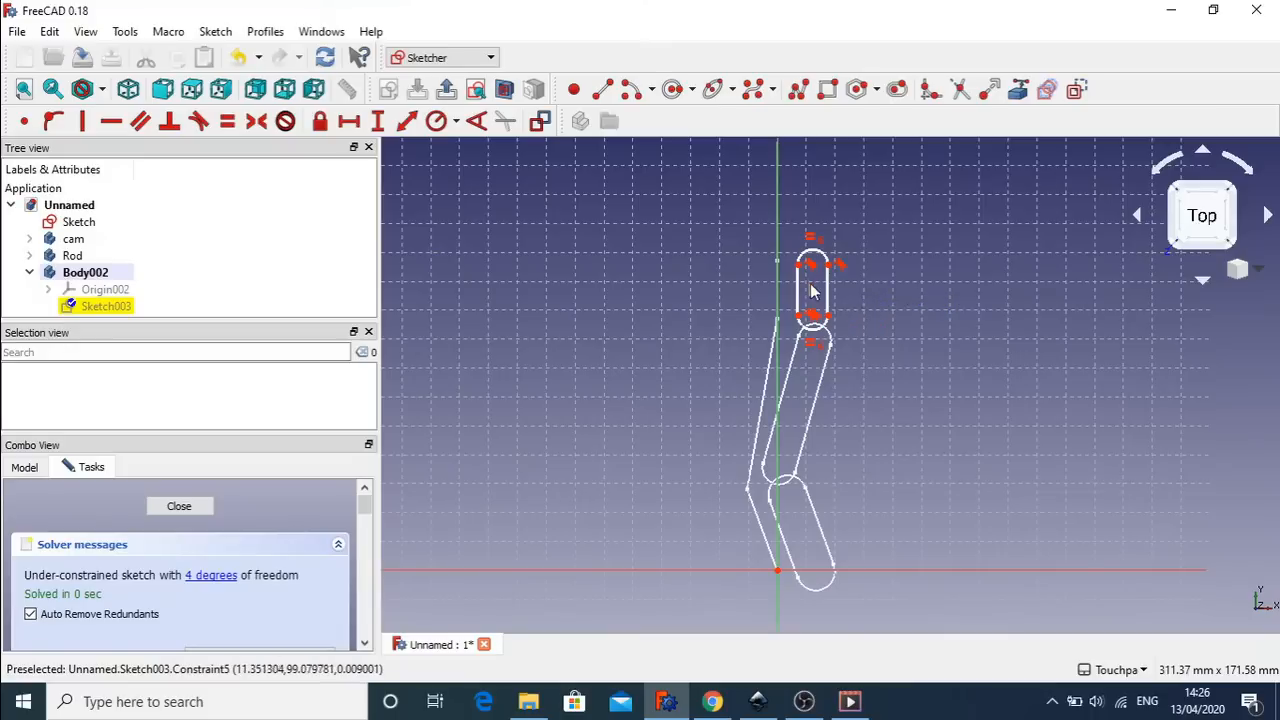
{"action": "left_click", "coordinate": [813, 296]}
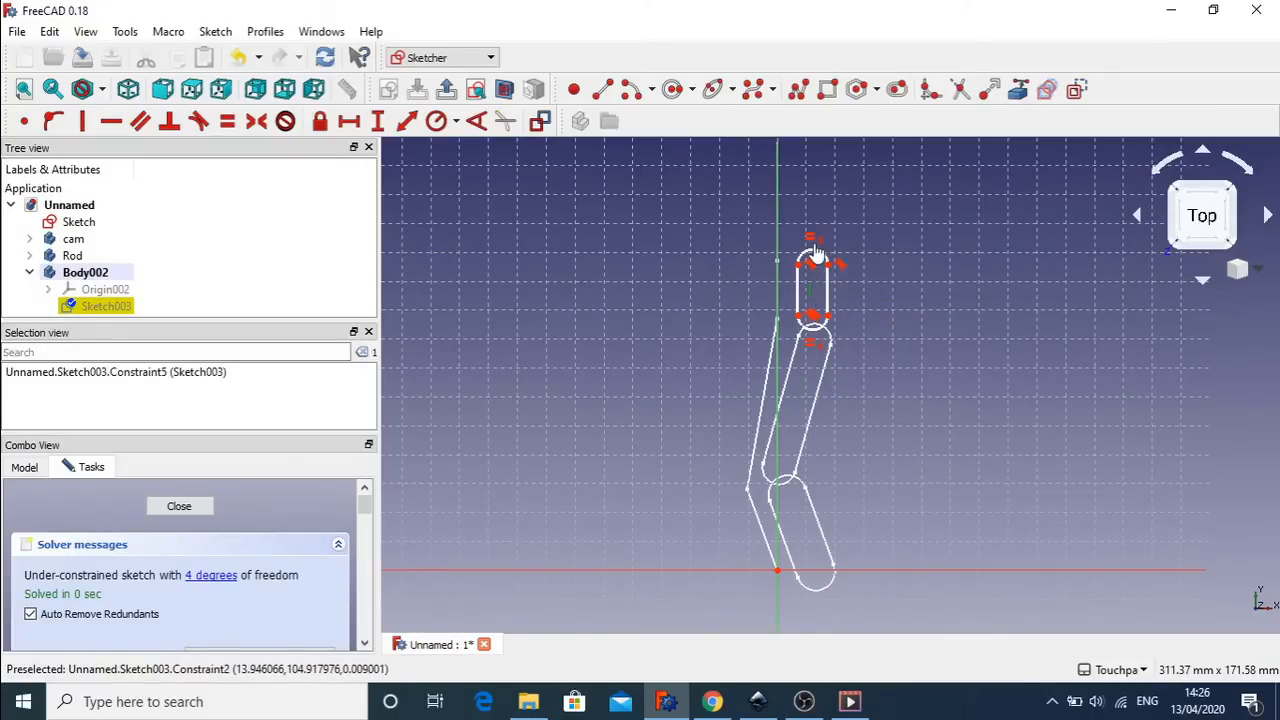
{"action": "left_click", "coordinate": [874, 333]}
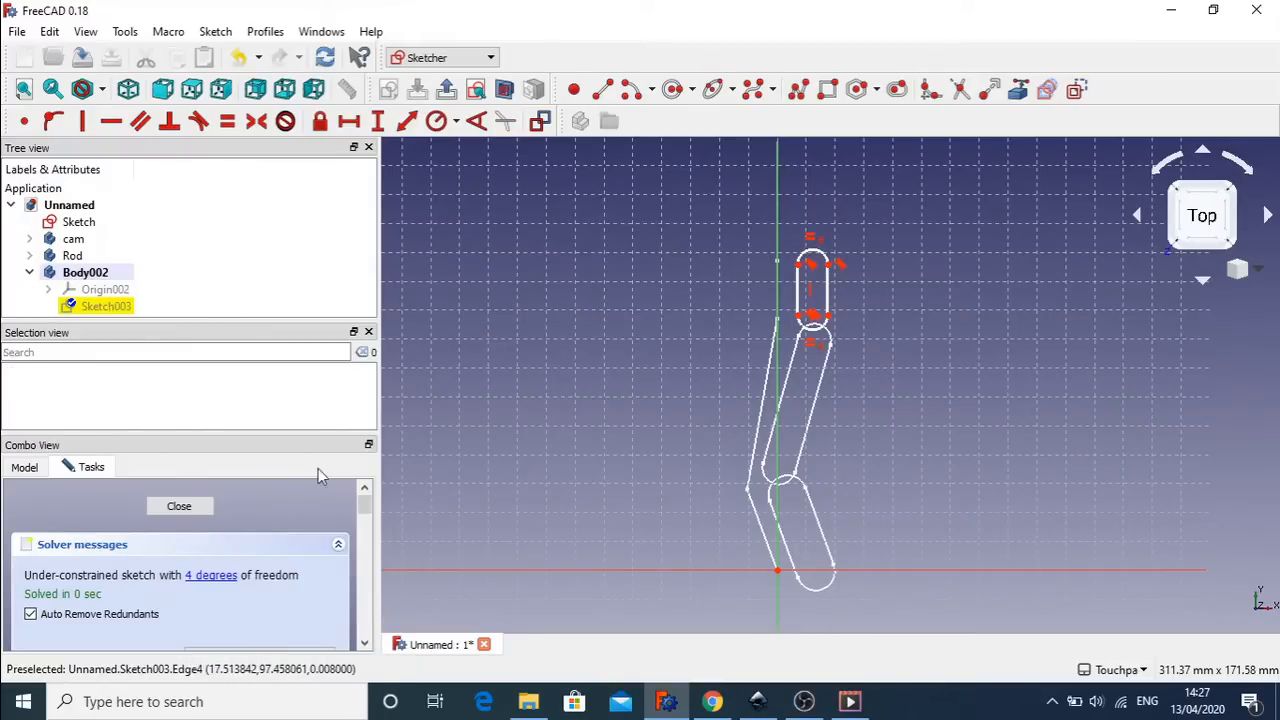
{"action": "left_click", "coordinate": [181, 508]}
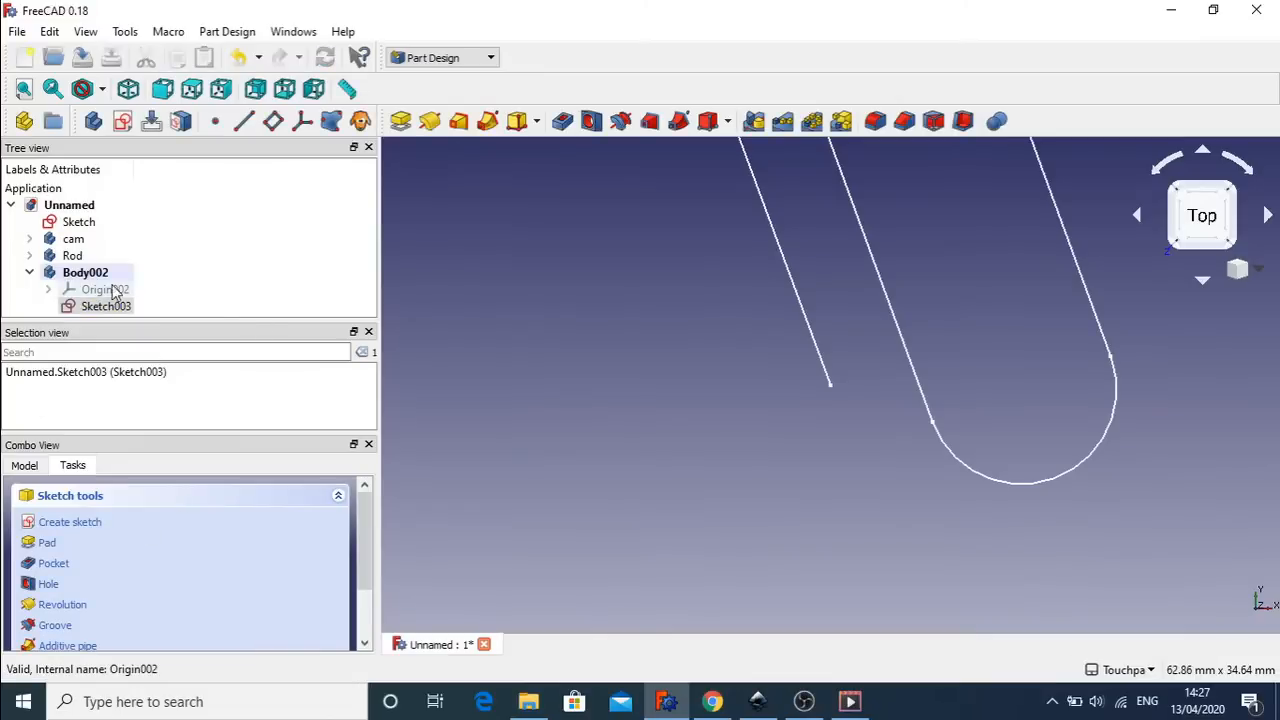
- Rename the third body, which holds the short vertical slot, as top-piston-link and collapse its tree entry
{"action": "left_click", "coordinate": [85, 273]}
{"action": "right_click", "coordinate": [85, 274]}
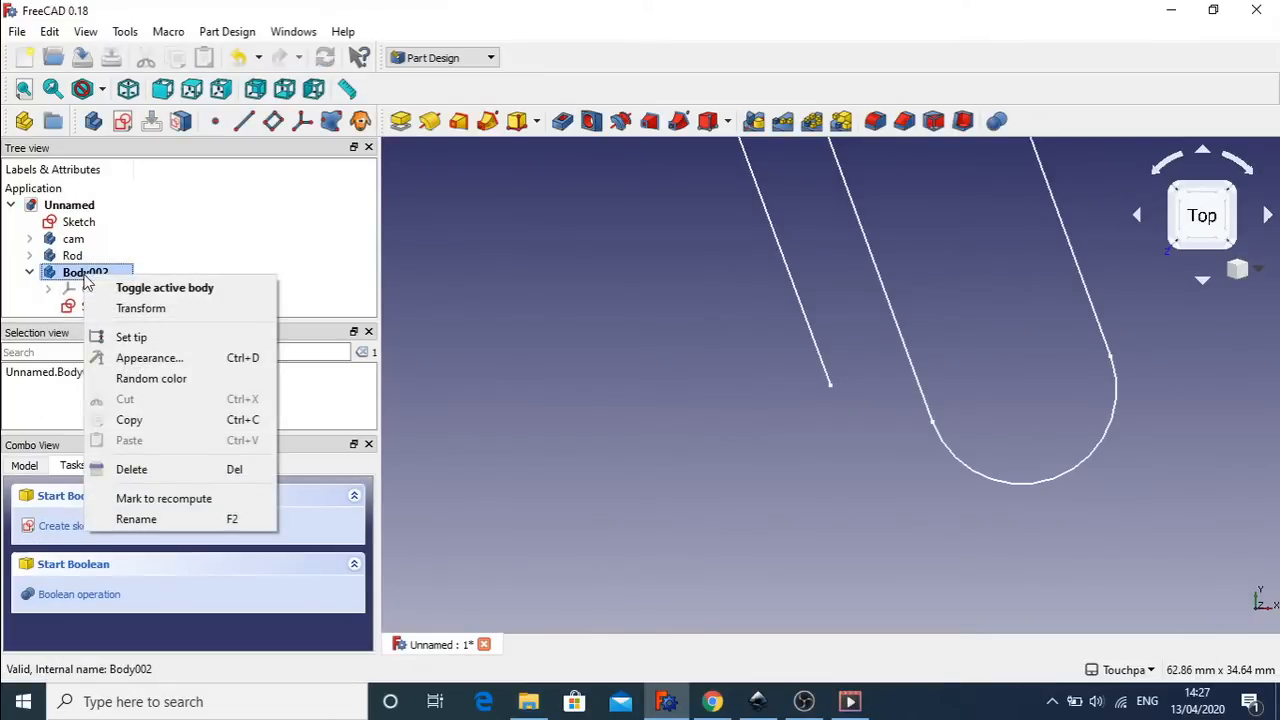
{"action": "left_click", "coordinate": [163, 520]}
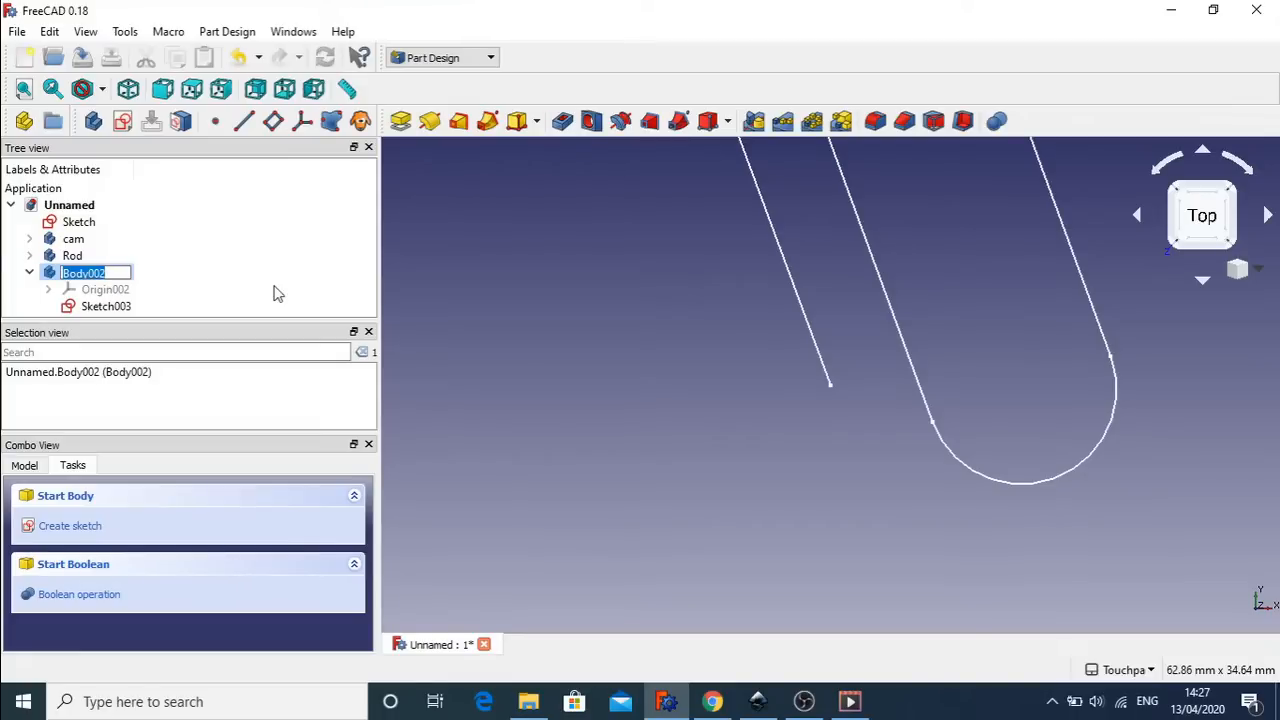
{"action": "type", "text": "top"}
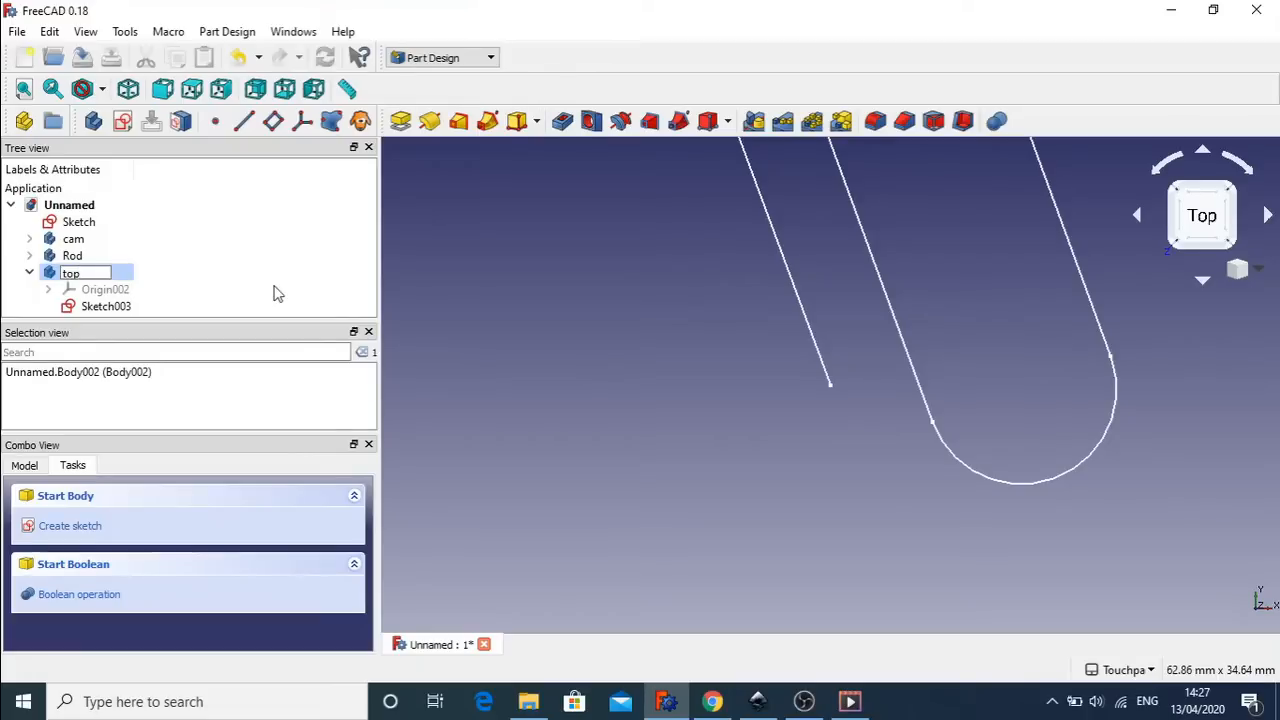
{"action": "type", "text": "iston-link"}
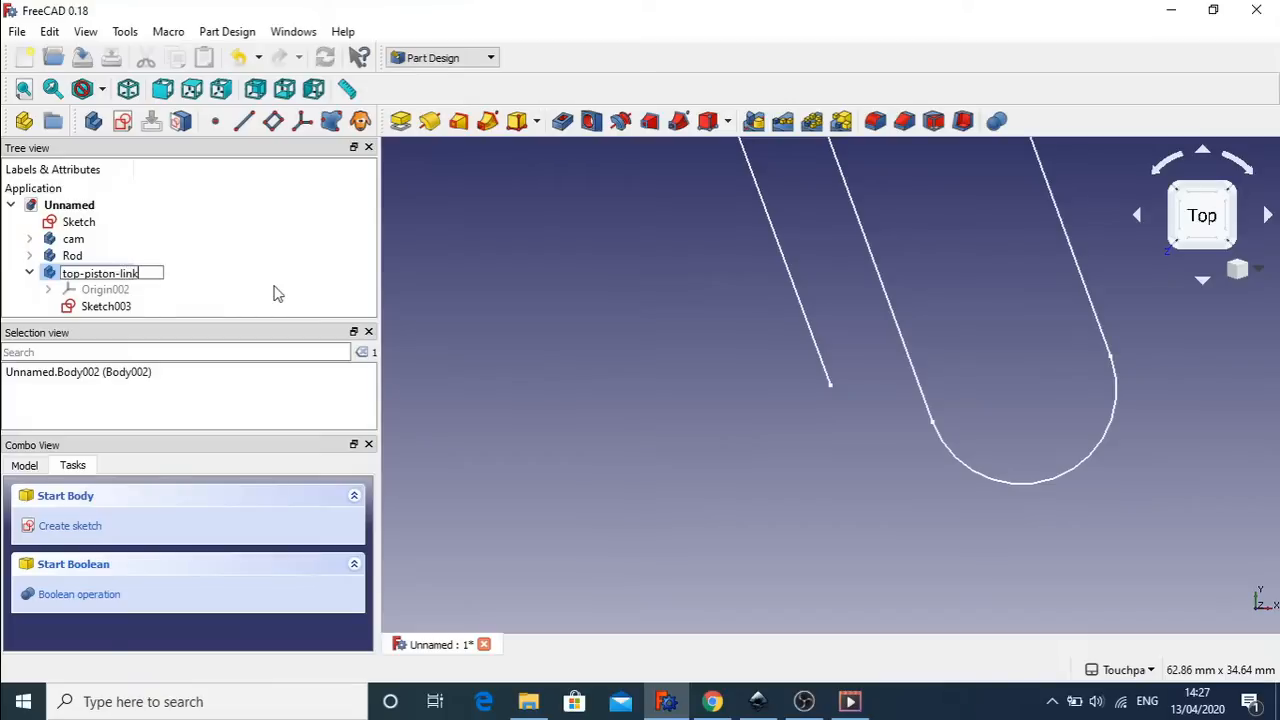
{"action": "key", "text": "Return"}
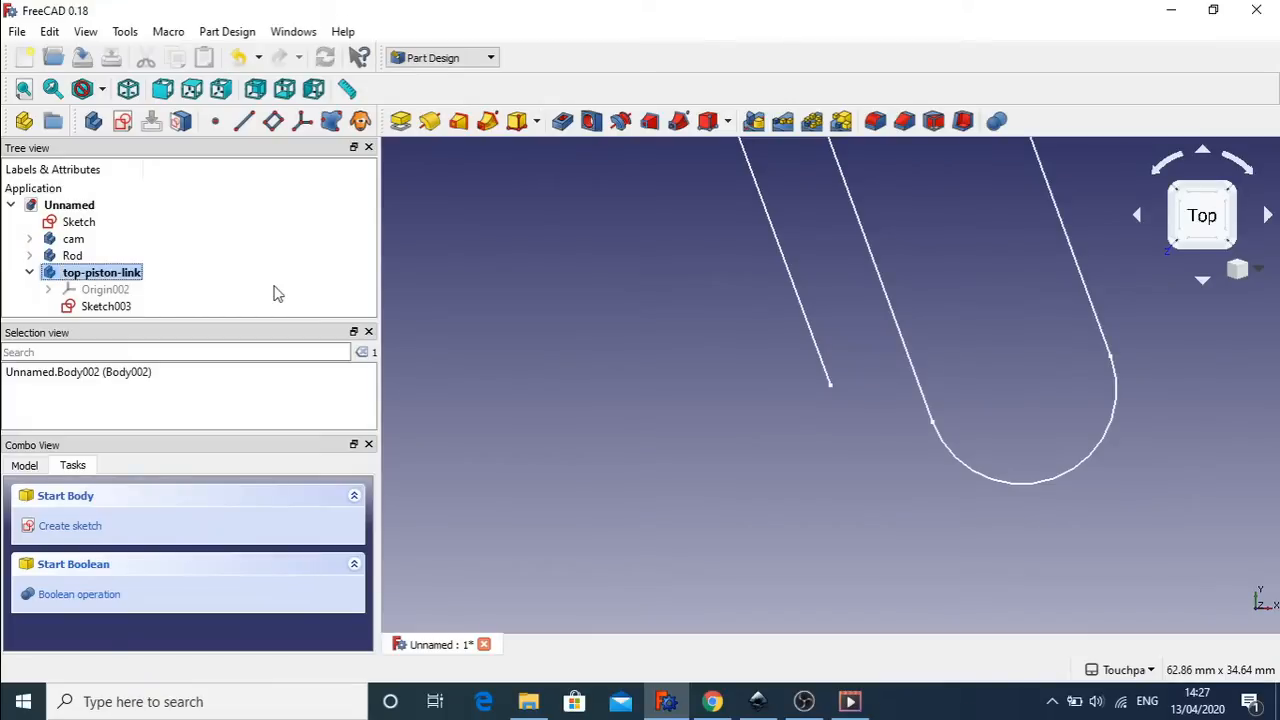
{"action": "left_click", "coordinate": [29, 273]}
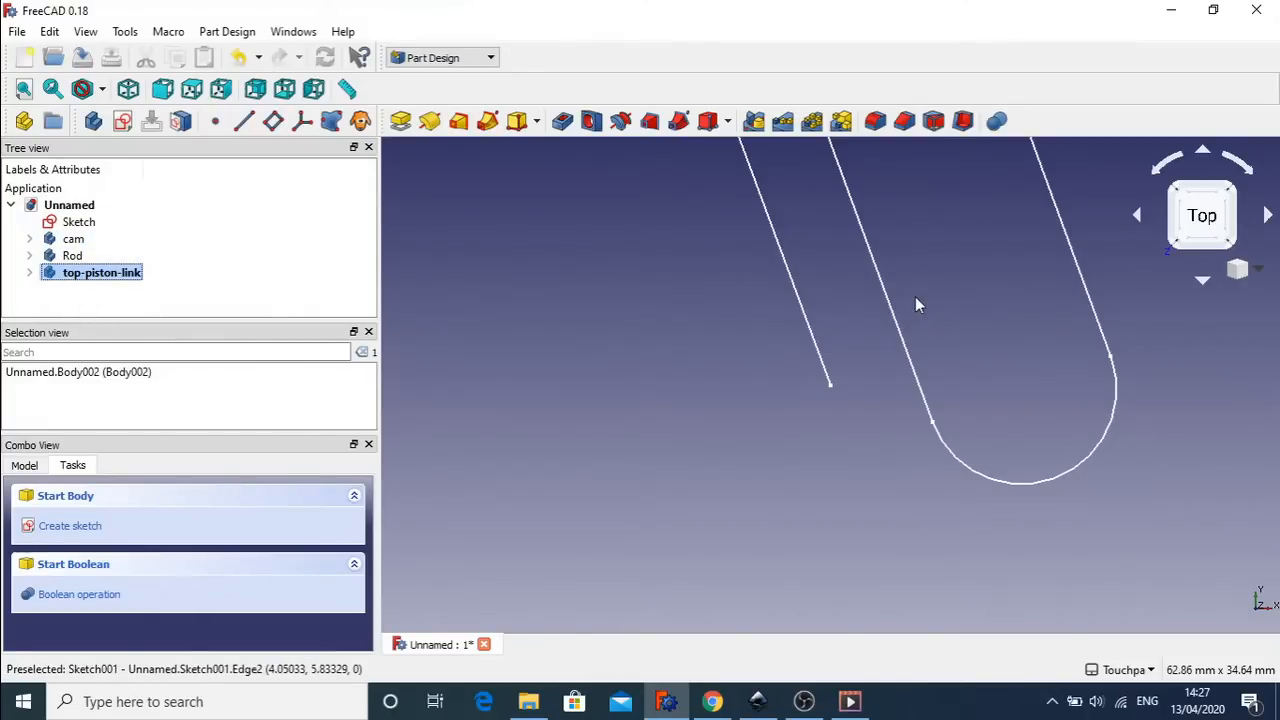
- Try to link the skeleton sketch's lines as external geometry in the cam body's sketch, and close the sketch
{"action": "scroll", "coordinate": [916, 300], "scroll_direction": "down", "scroll_amount": 5}
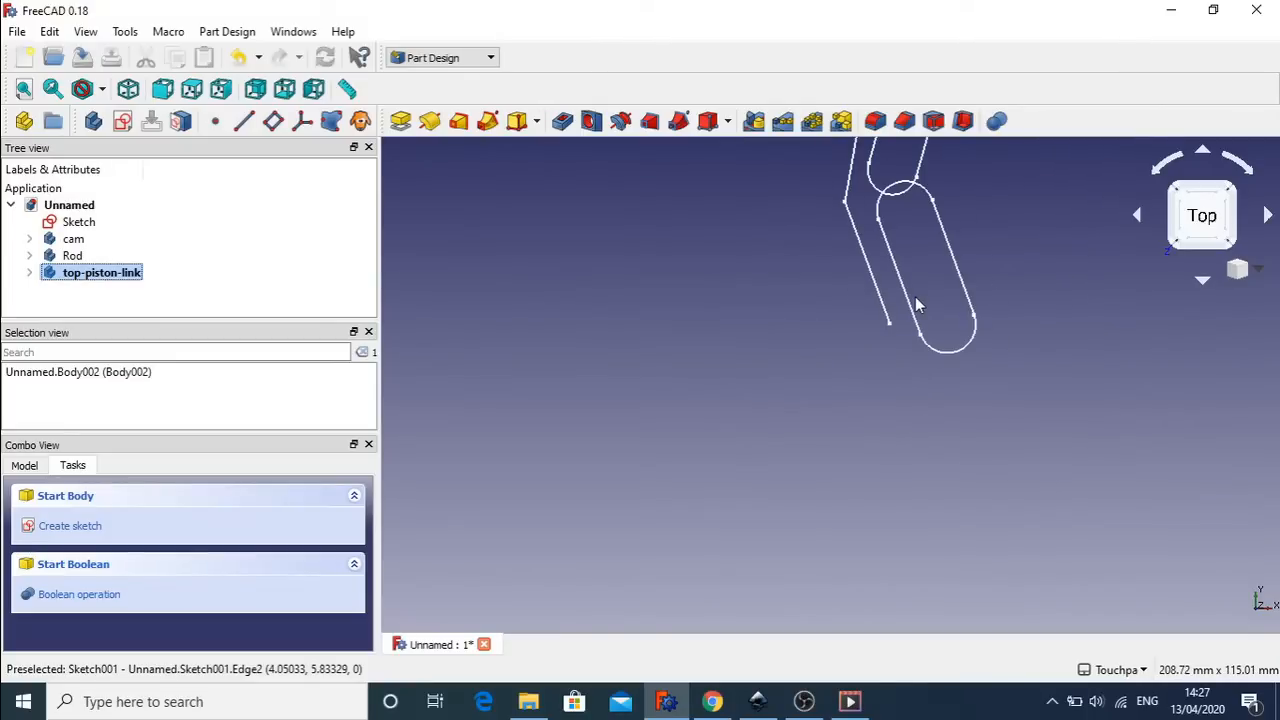
{"action": "middle_click_drag", "start_coordinate": [915, 300], "coordinate": [789, 591], "text": "shift"}
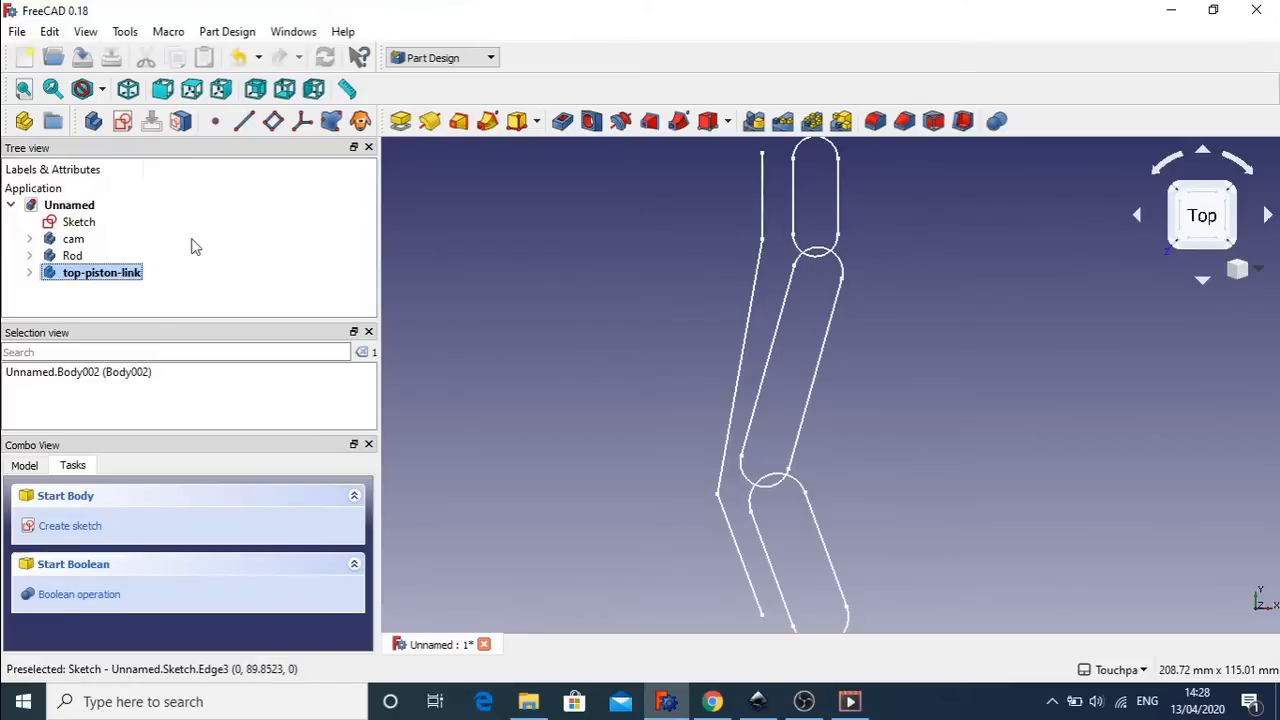
{"action": "left_click", "coordinate": [30, 239]}
{"action": "double_click", "coordinate": [105, 272]}
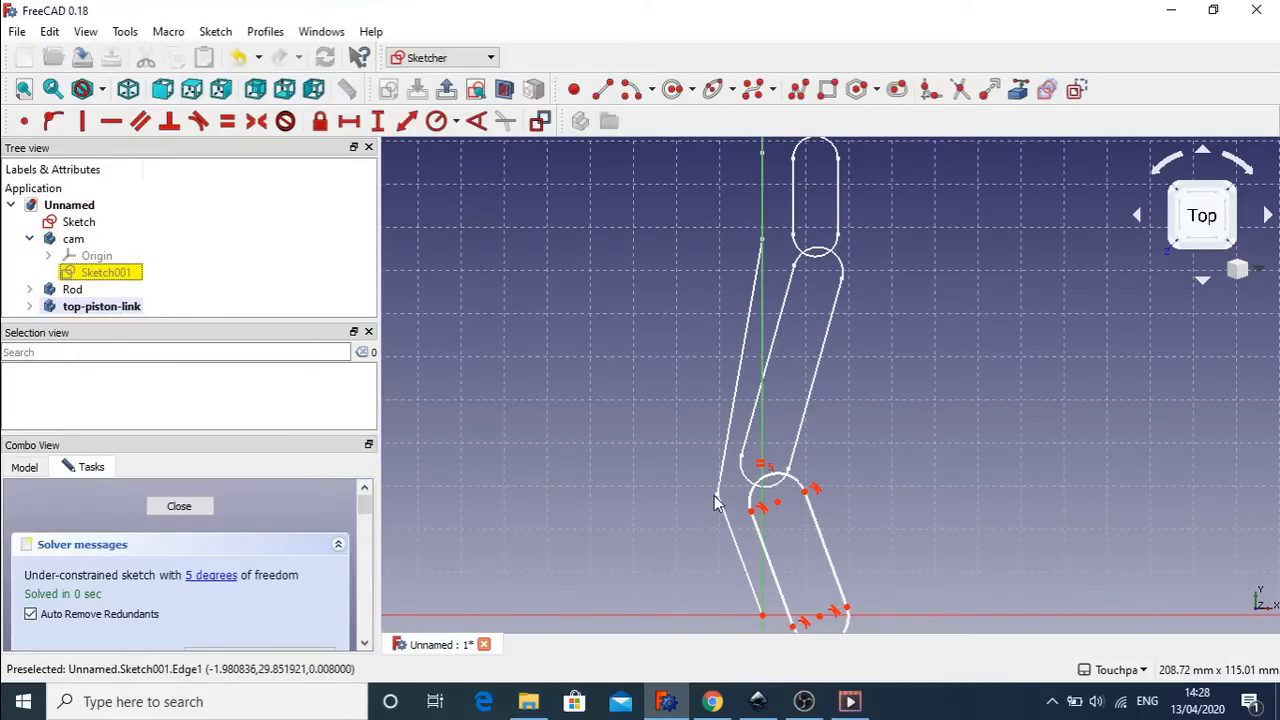
{"action": "left_click", "coordinate": [1018, 89]}
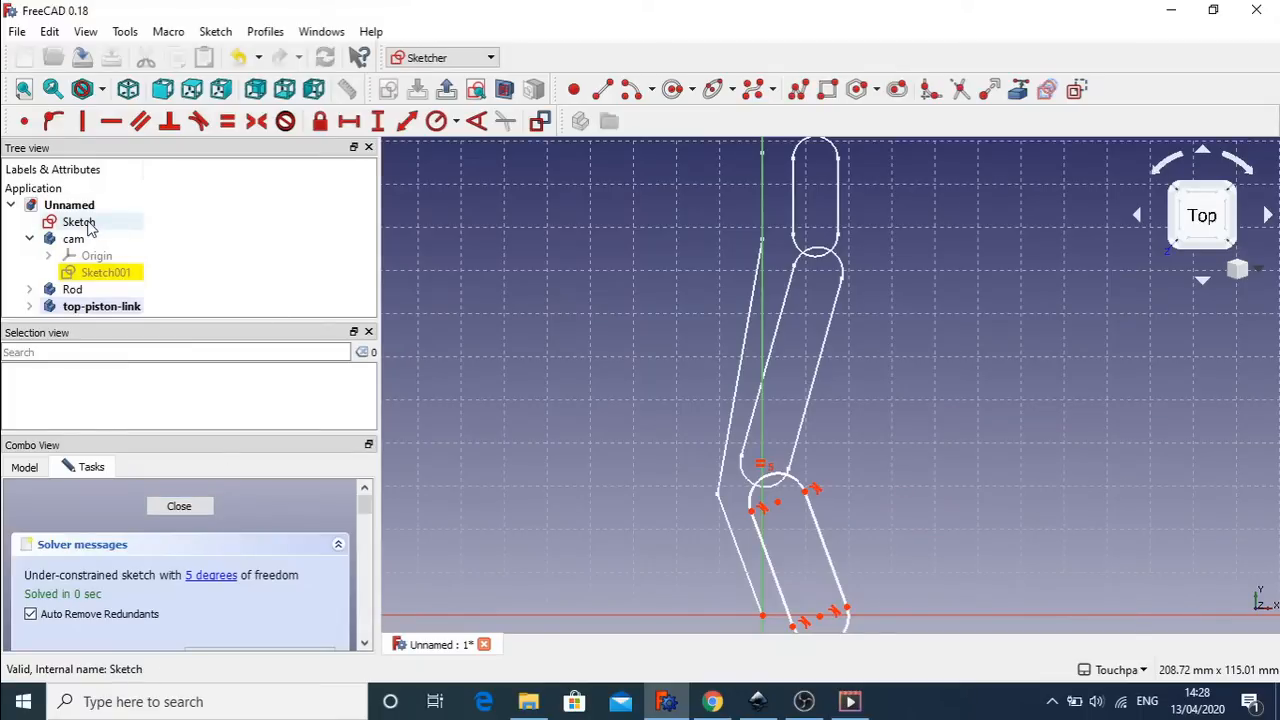
{"action": "left_click", "coordinate": [181, 507]}
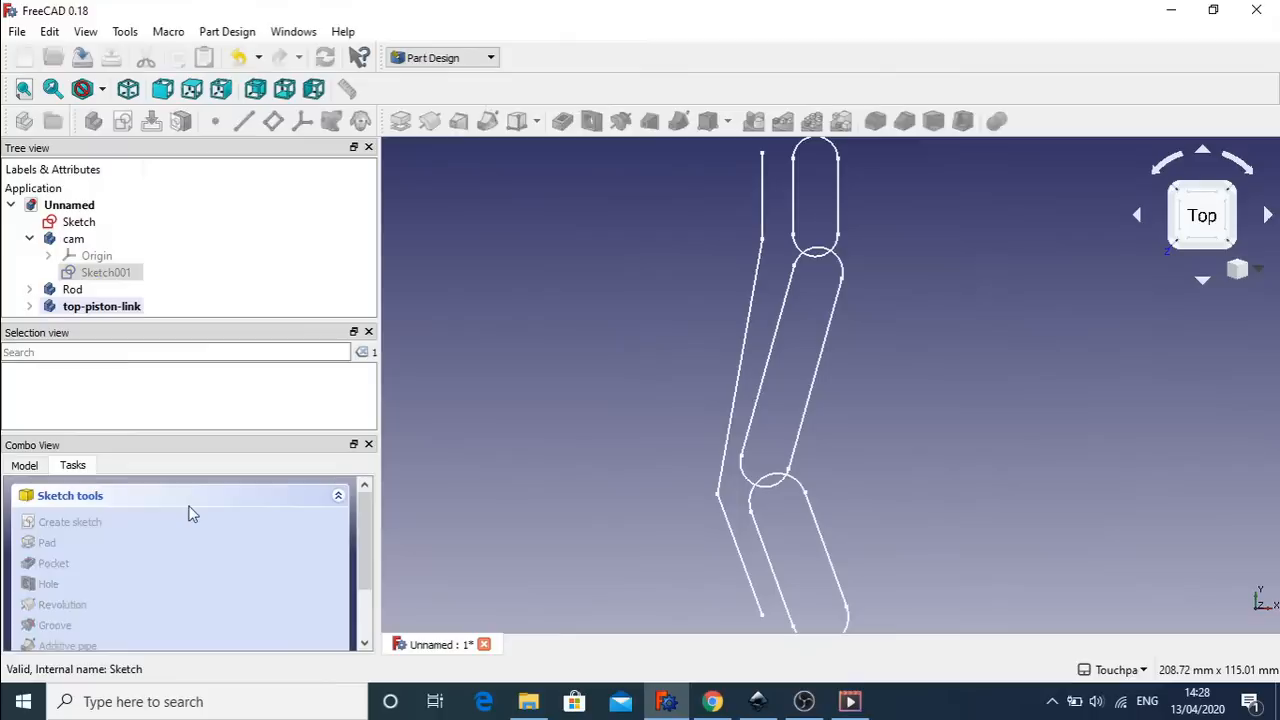
{"action": "left_click", "coordinate": [806, 701]}
{"action": "left_click", "coordinate": [806, 701]}
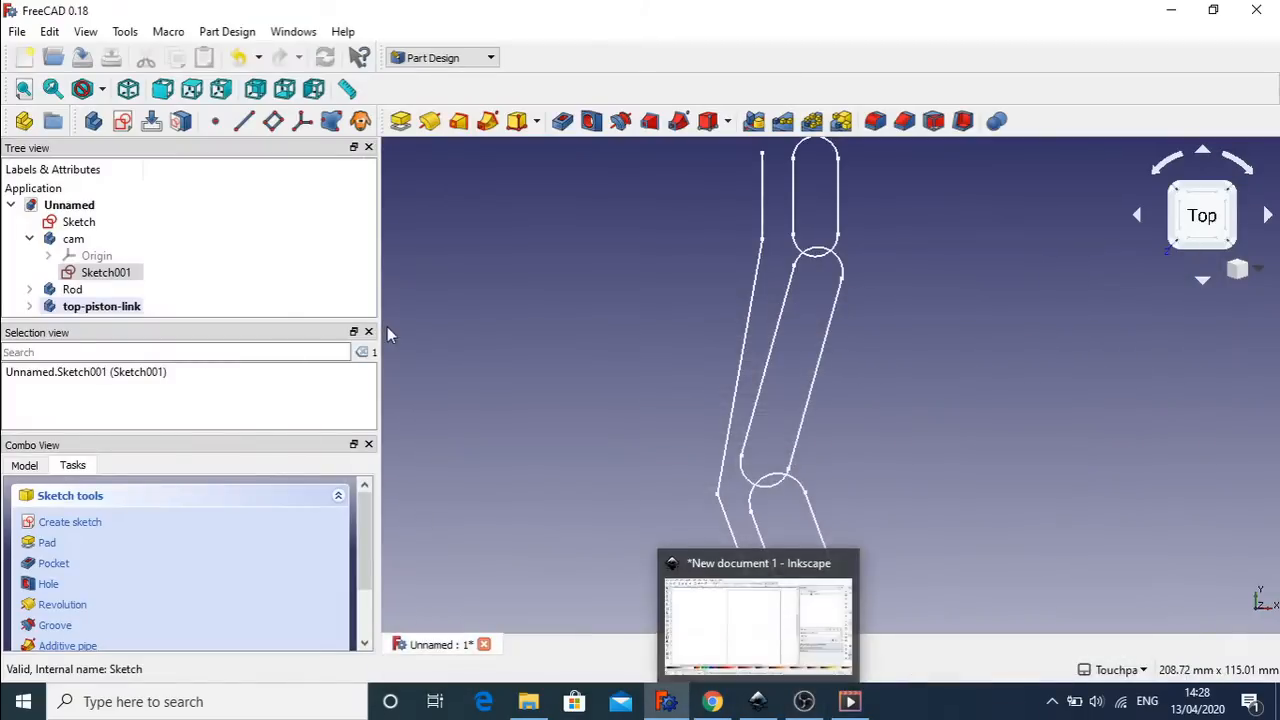
- Rename the skeleton sketch outside the bodies as MasterSketch
{"action": "left_click", "coordinate": [78, 221]}
{"action": "right_click", "coordinate": [79, 221]}
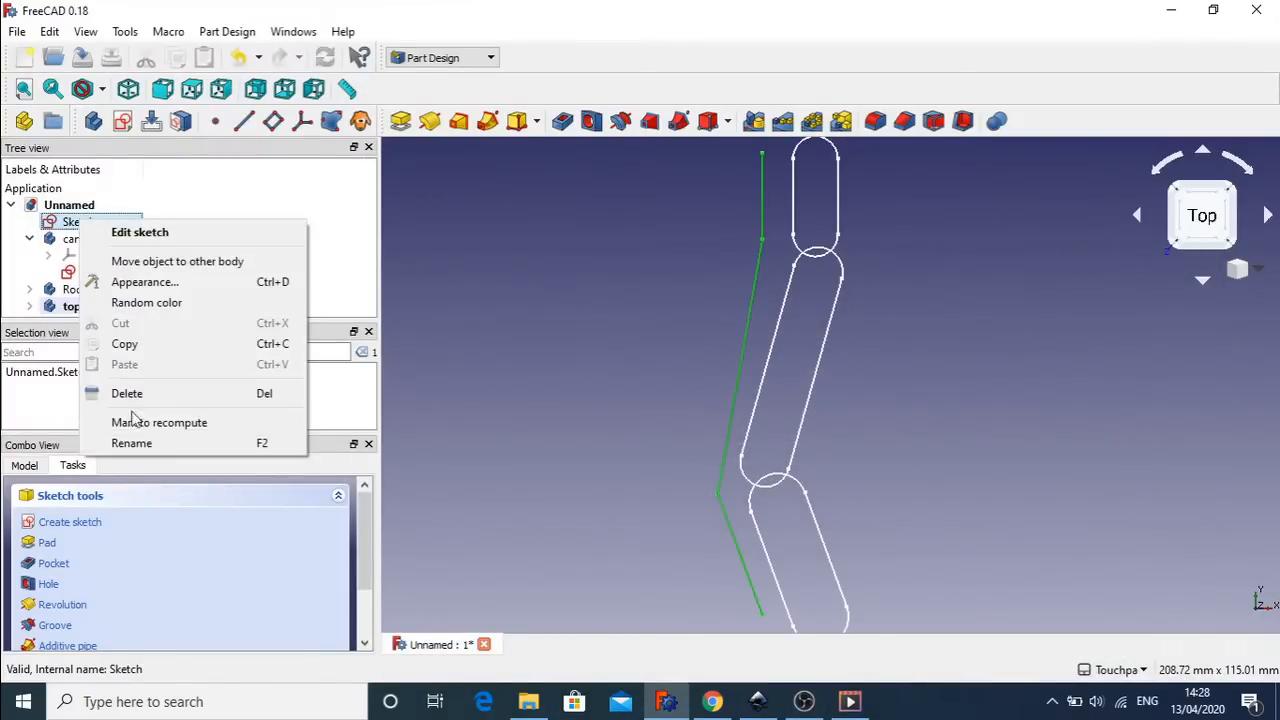
{"action": "left_click", "coordinate": [155, 443]}
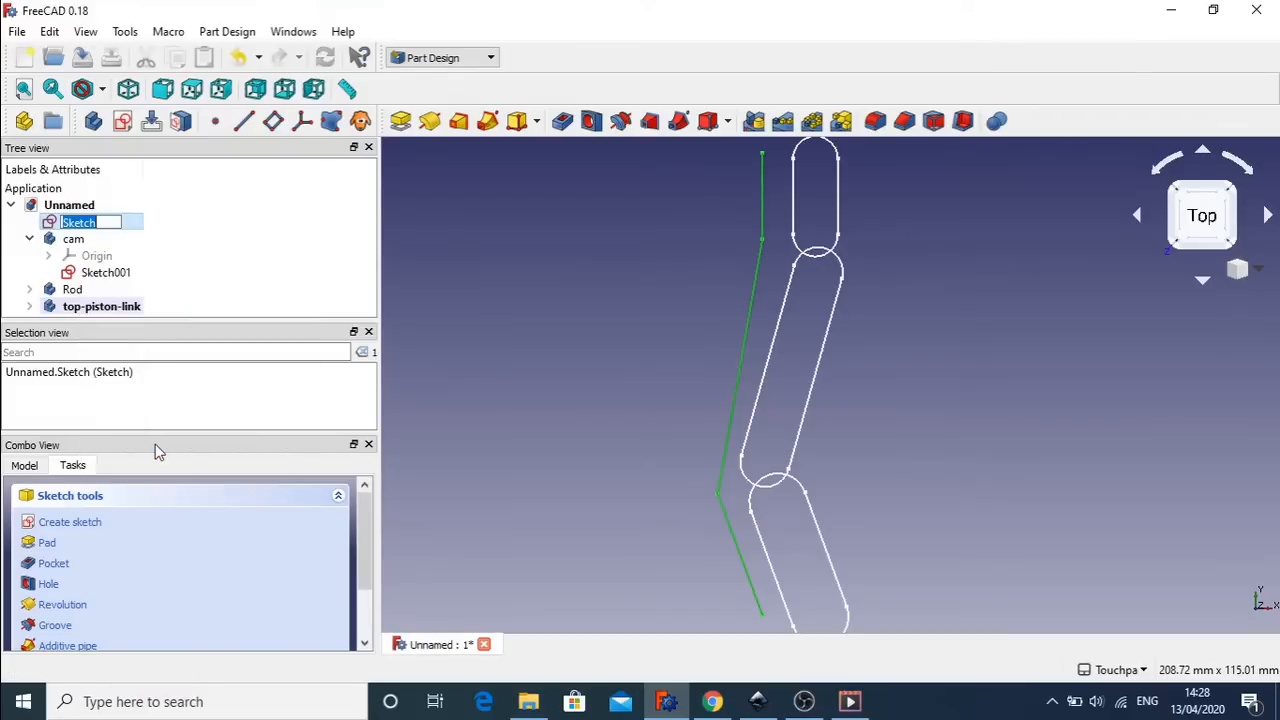
{"action": "type", "text": "Master"}
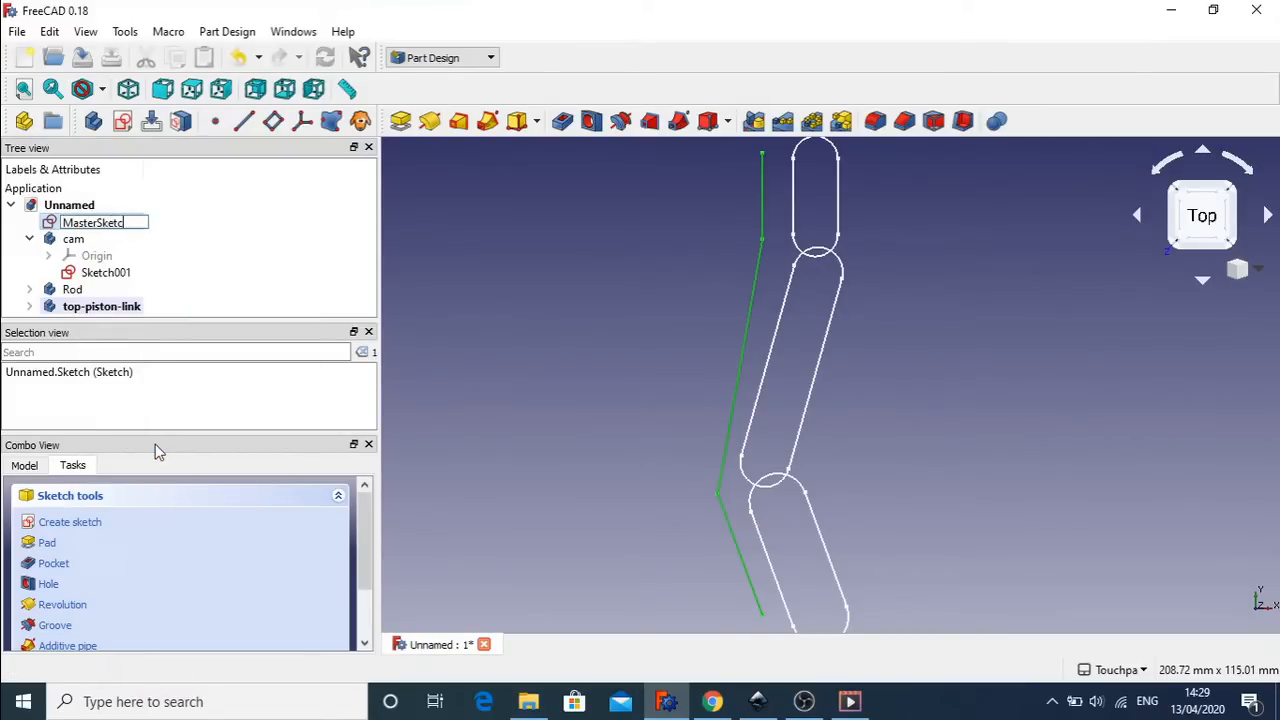
{"action": "type", "text": "Sketch"}
{"action": "key", "text": "Return"}
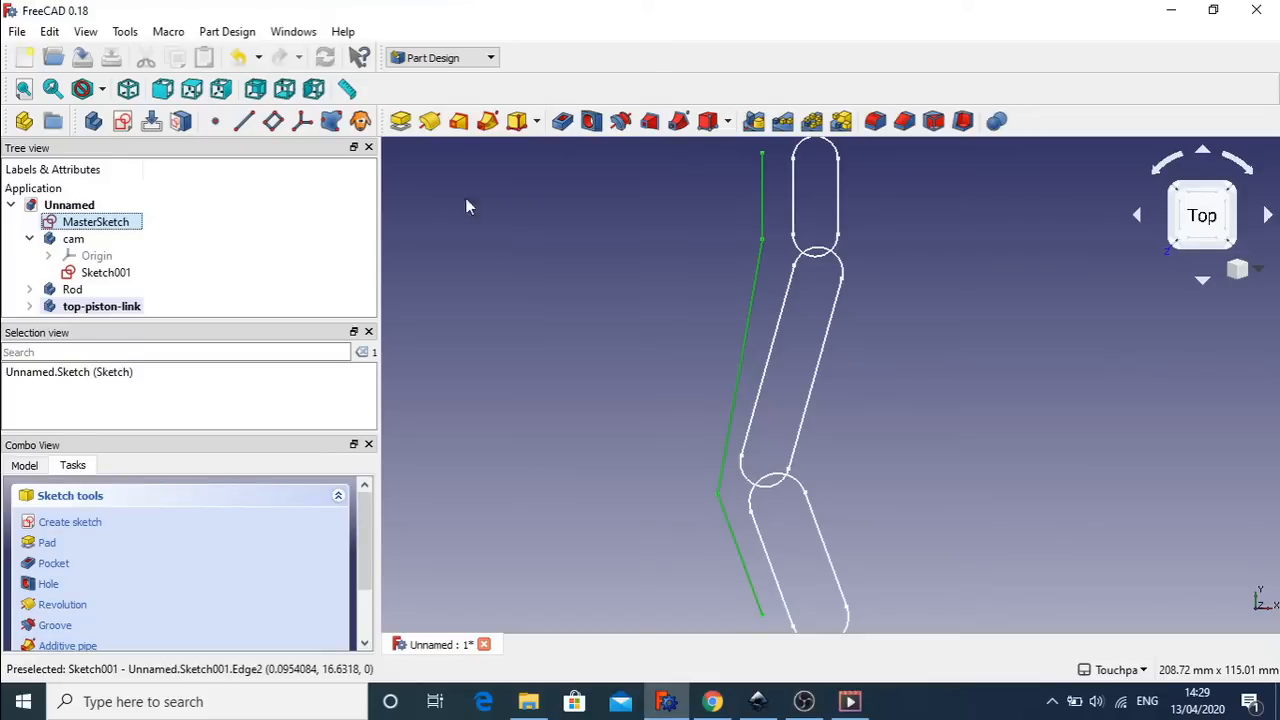
{"action": "left_click", "coordinate": [517, 278]}
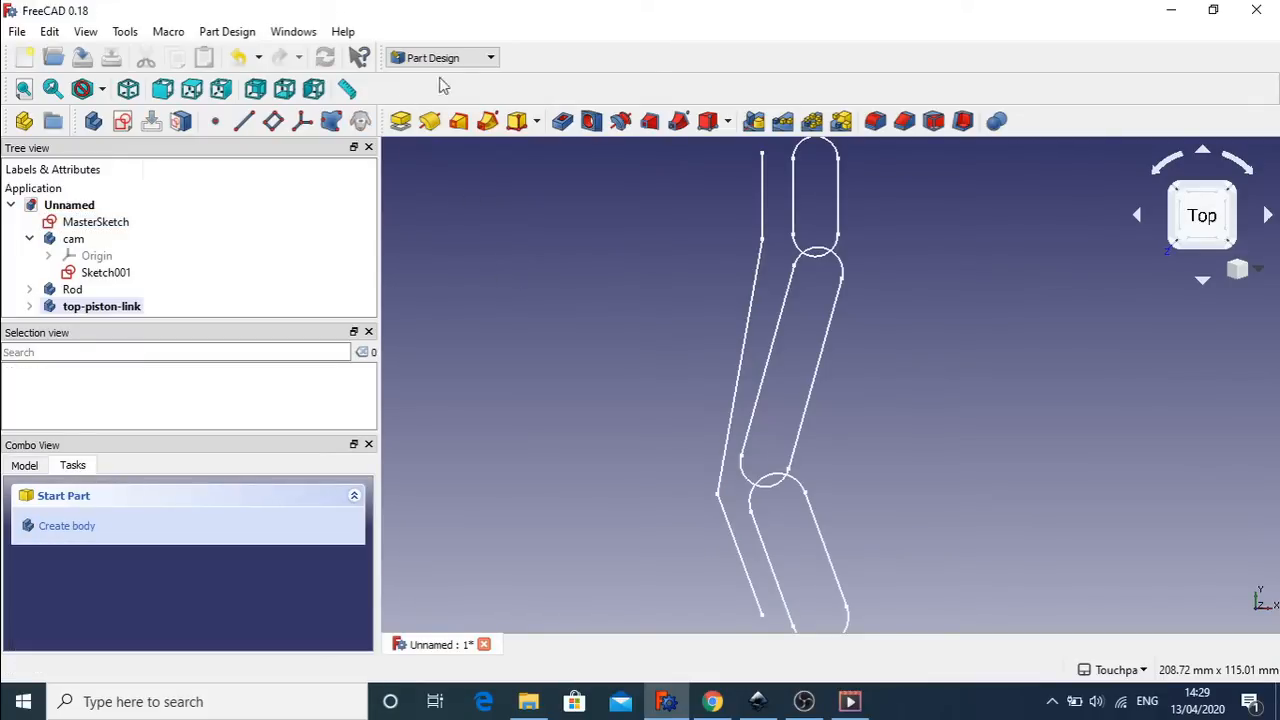
- Clone MasterSketch in the Draft workbench and move the clone into the cam body
{"action": "left_click", "coordinate": [476, 60]}
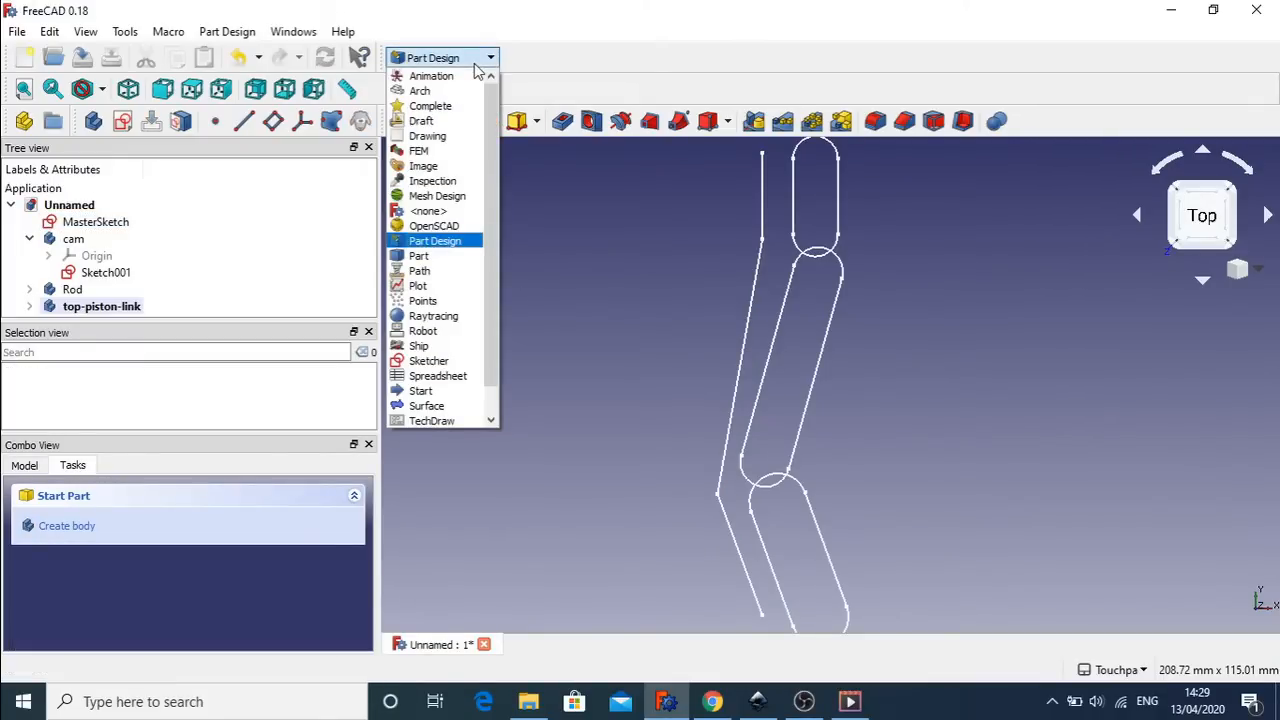
{"action": "left_click", "coordinate": [418, 119]}
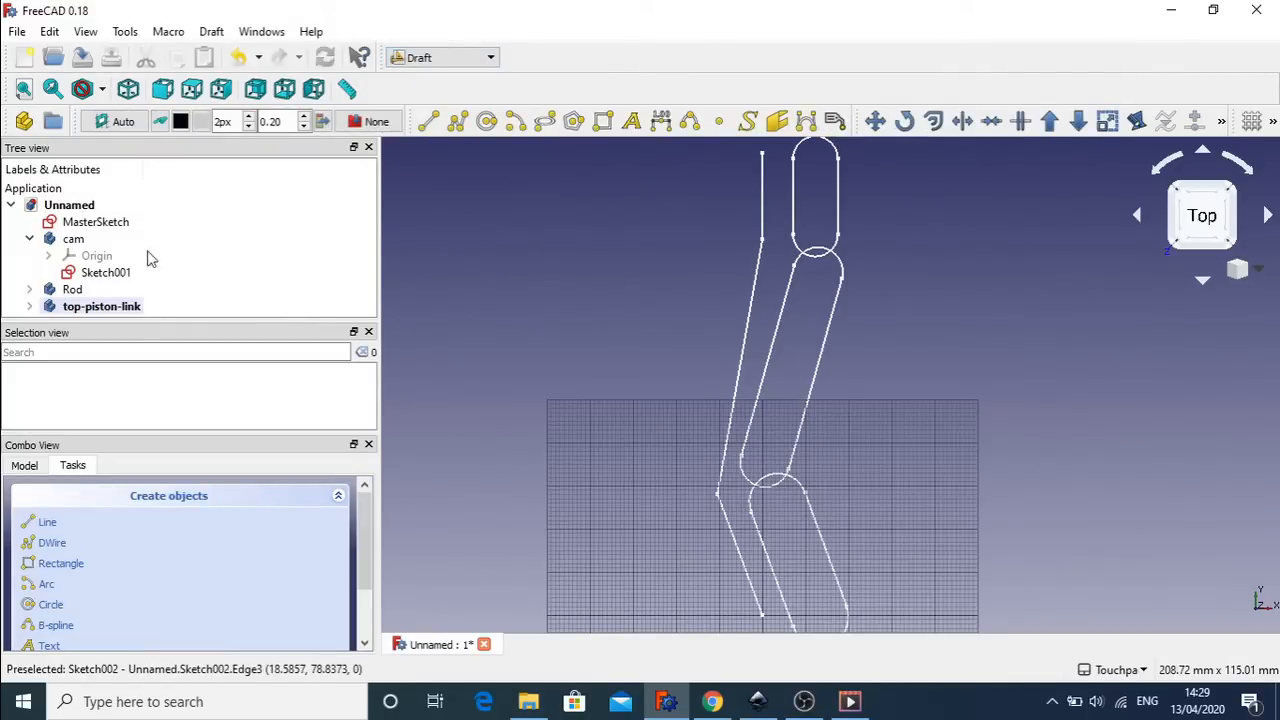
{"action": "left_click", "coordinate": [100, 222]}
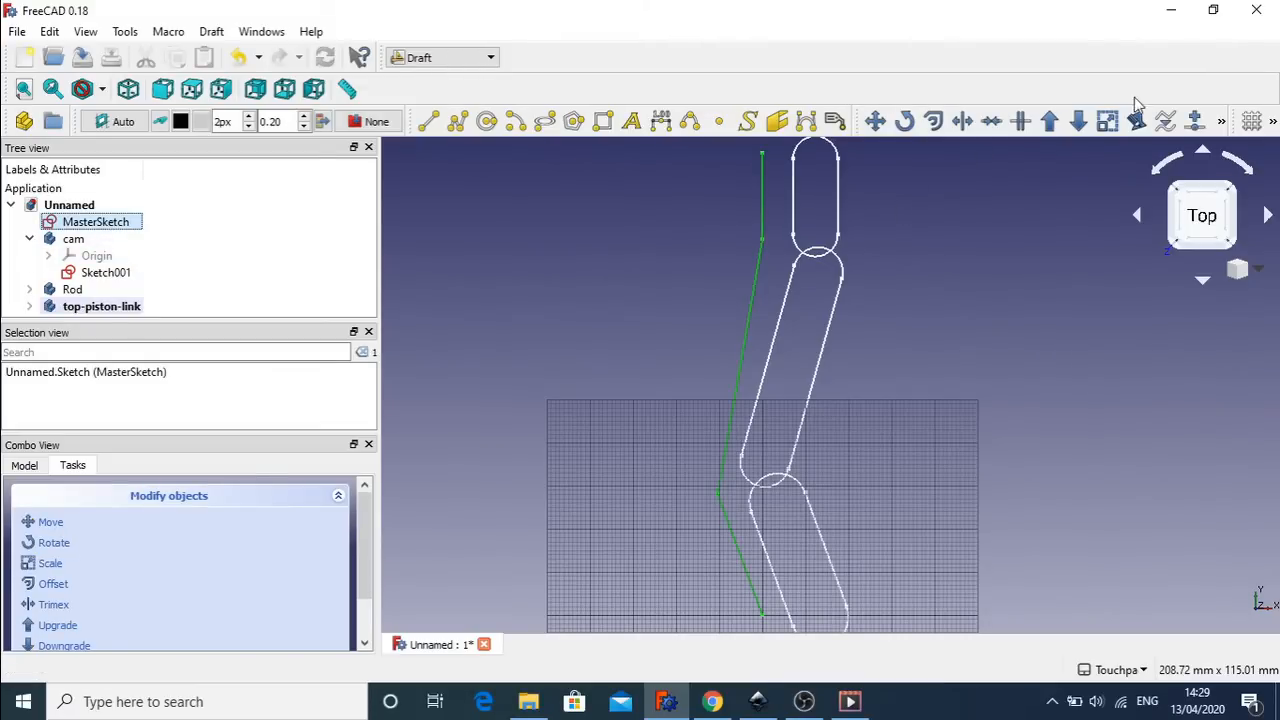
{"action": "left_click", "coordinate": [1222, 121]}
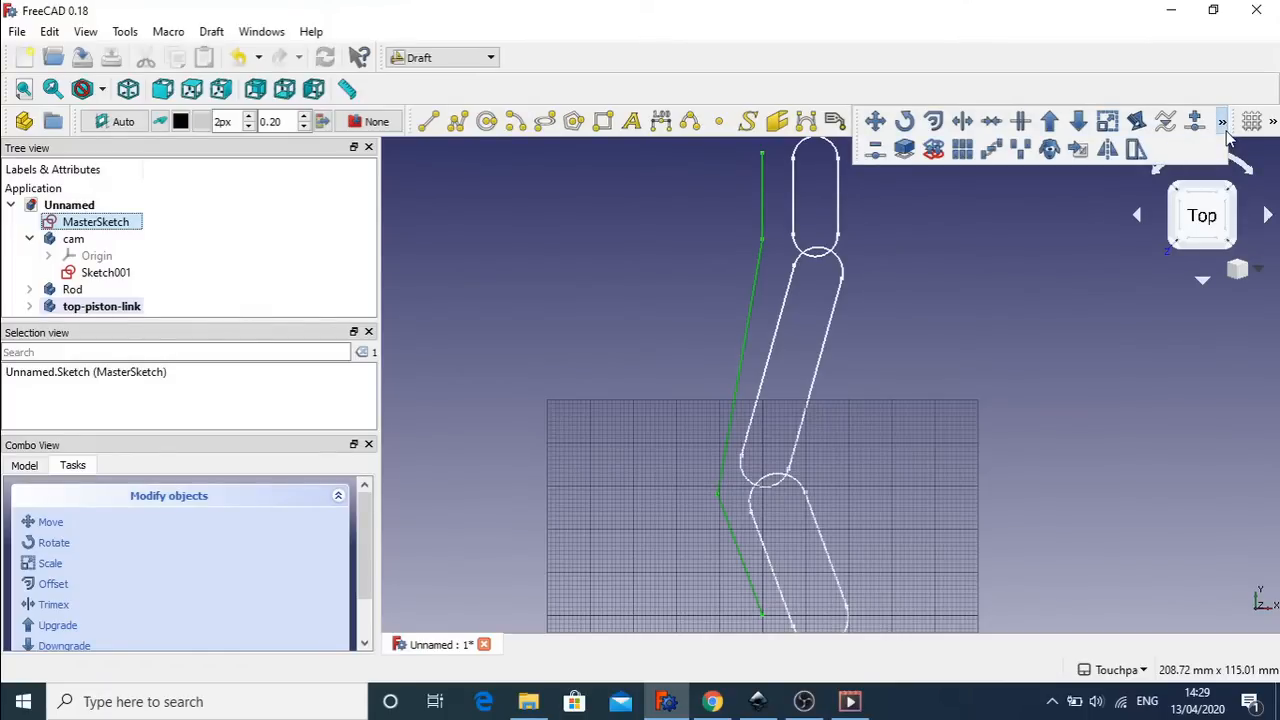
{"action": "left_click", "coordinate": [1050, 150]}
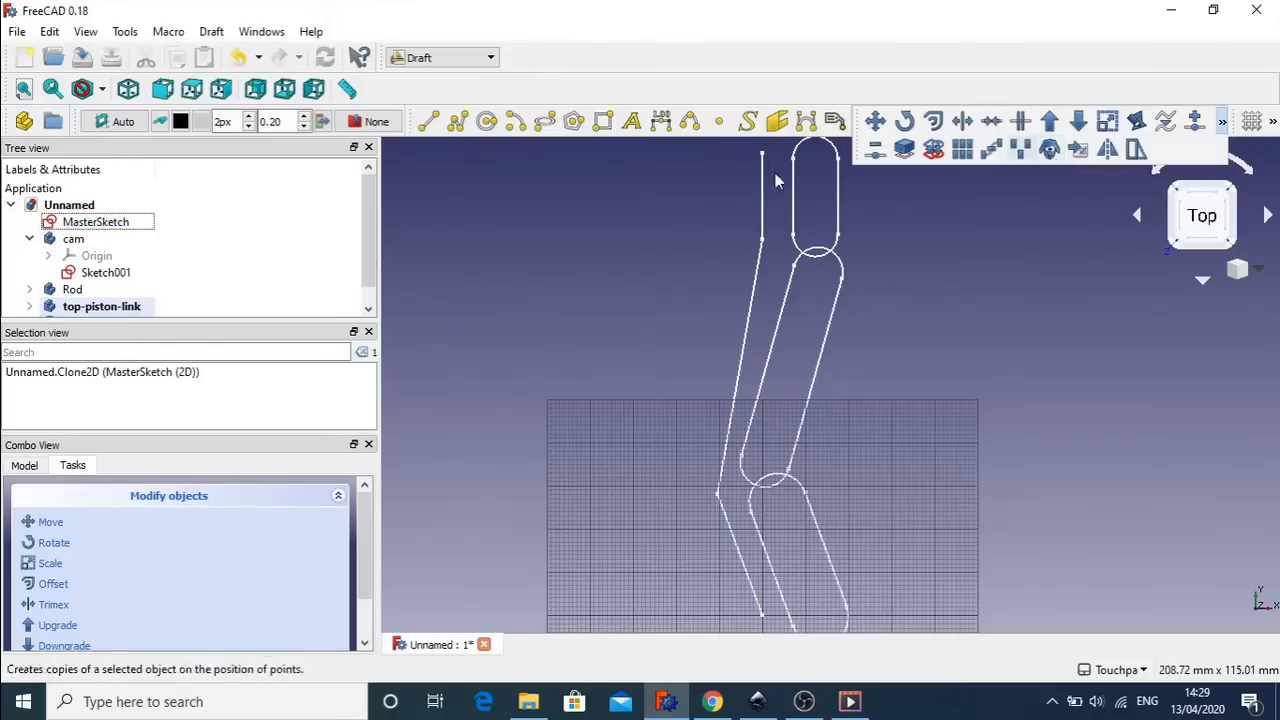
{"action": "scroll", "coordinate": [371, 197], "scroll_direction": "down", "scroll_amount": 1}
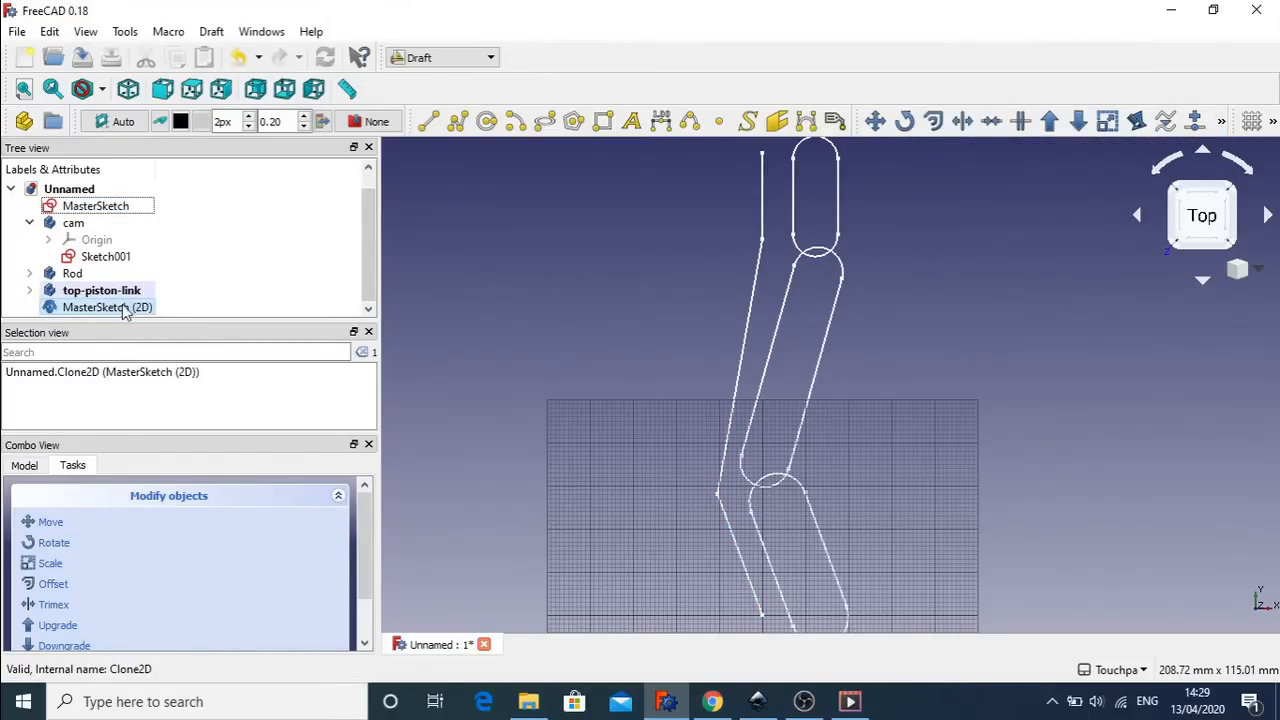
{"action": "left_click_drag", "start_coordinate": [115, 314], "coordinate": [72, 230]}
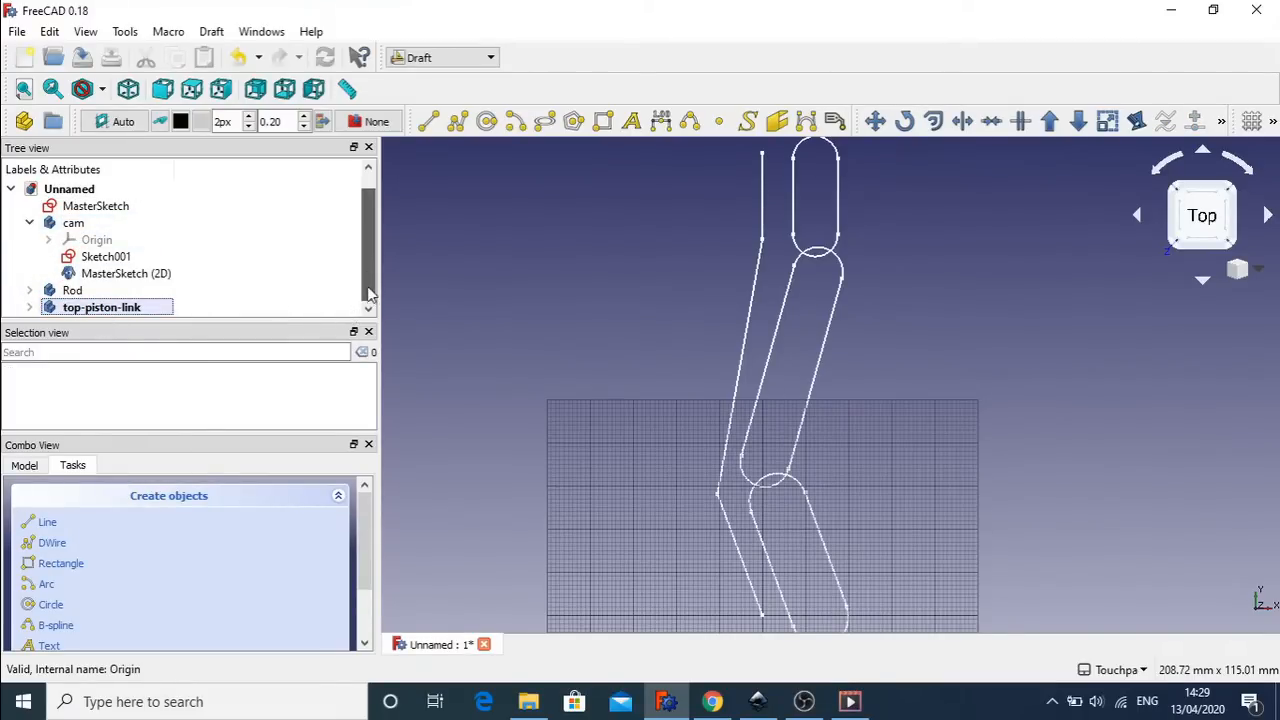
- Edit the cam sketch, hide the original MasterSketch, and link the clone's lower crank line as external geometry
{"action": "double_click", "coordinate": [118, 257]}
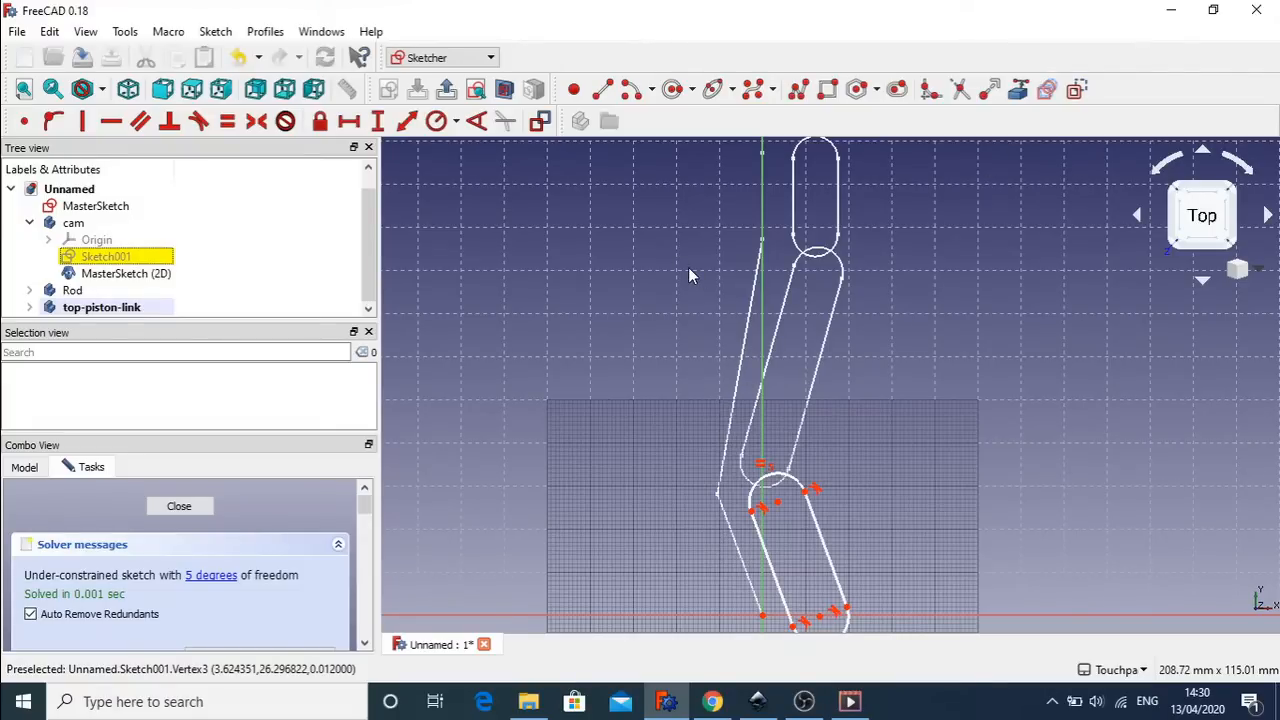
{"action": "left_click", "coordinate": [1019, 91]}
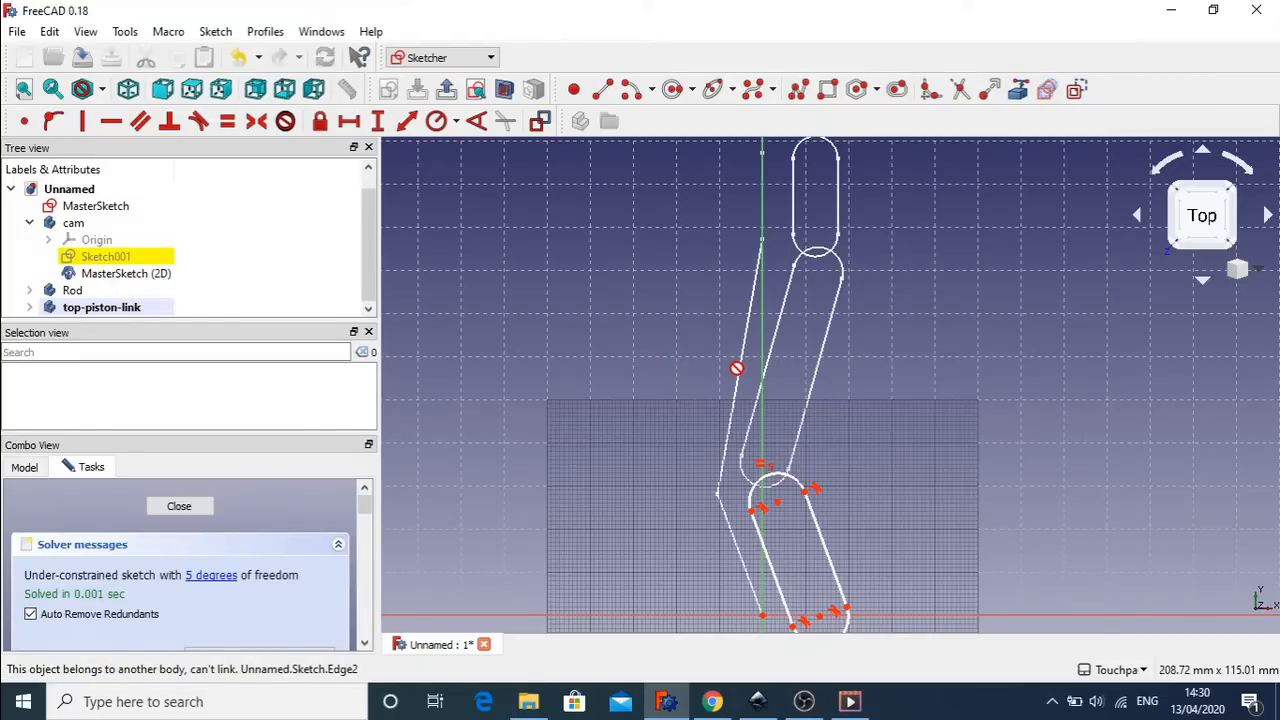
{"action": "left_click", "coordinate": [104, 208]}
{"action": "right_click", "coordinate": [106, 217]}
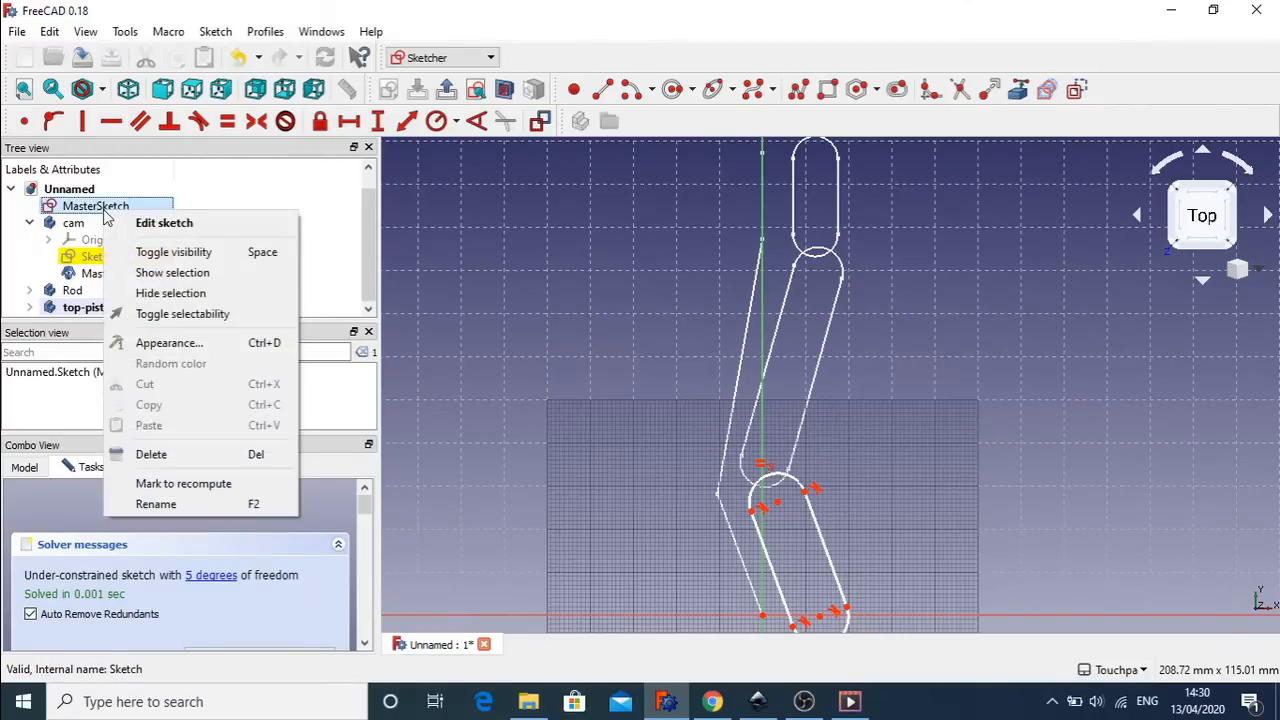
{"action": "left_click", "coordinate": [174, 252]}
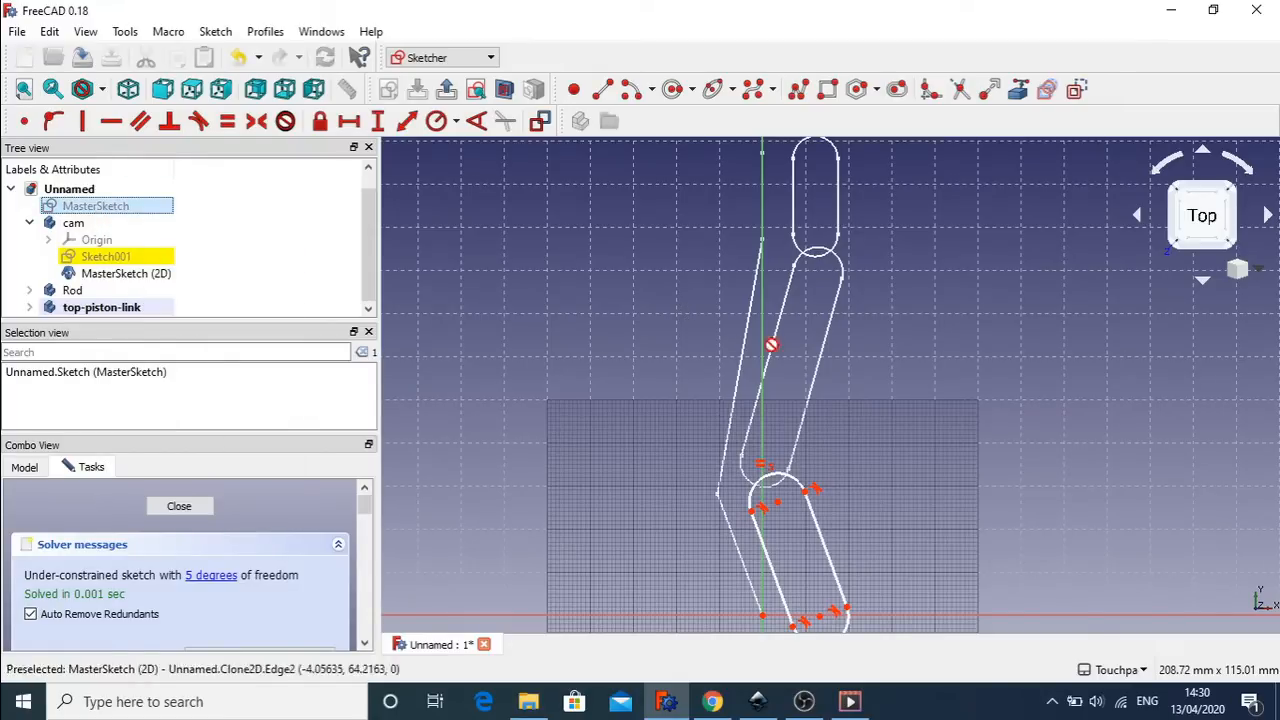
{"action": "left_click", "coordinate": [1018, 94]}
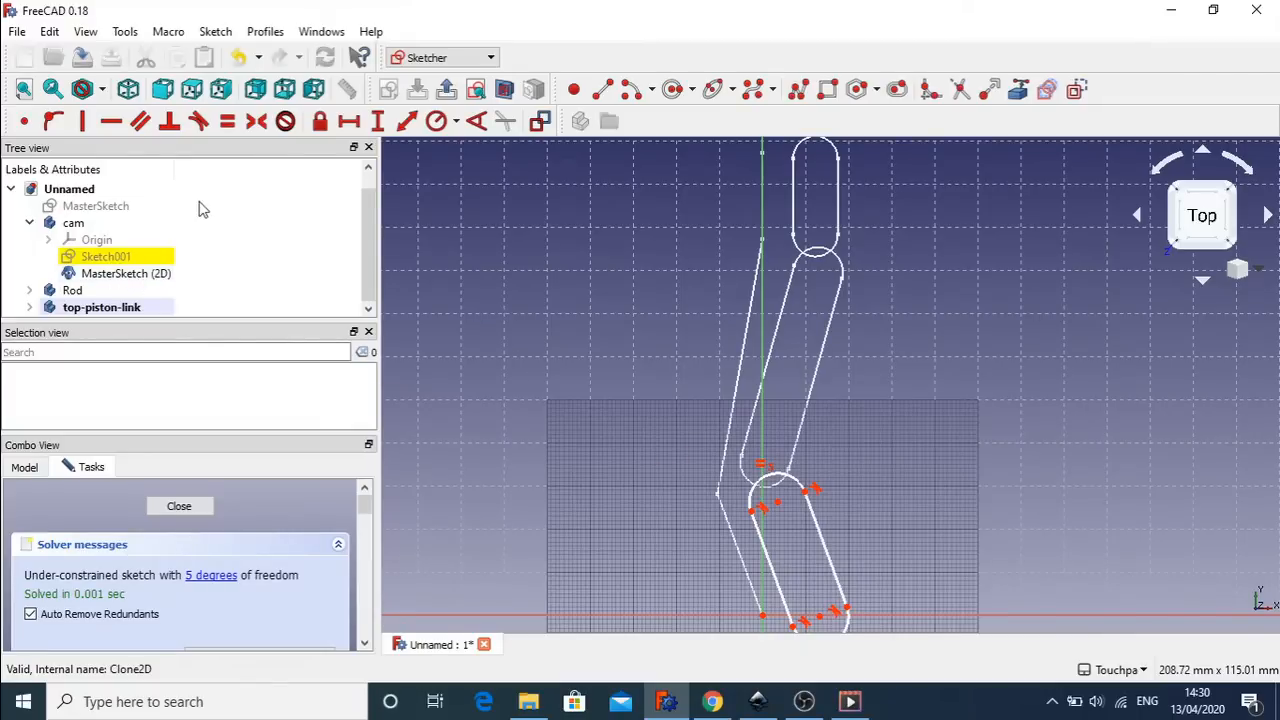
{"action": "left_click", "coordinate": [745, 573]}
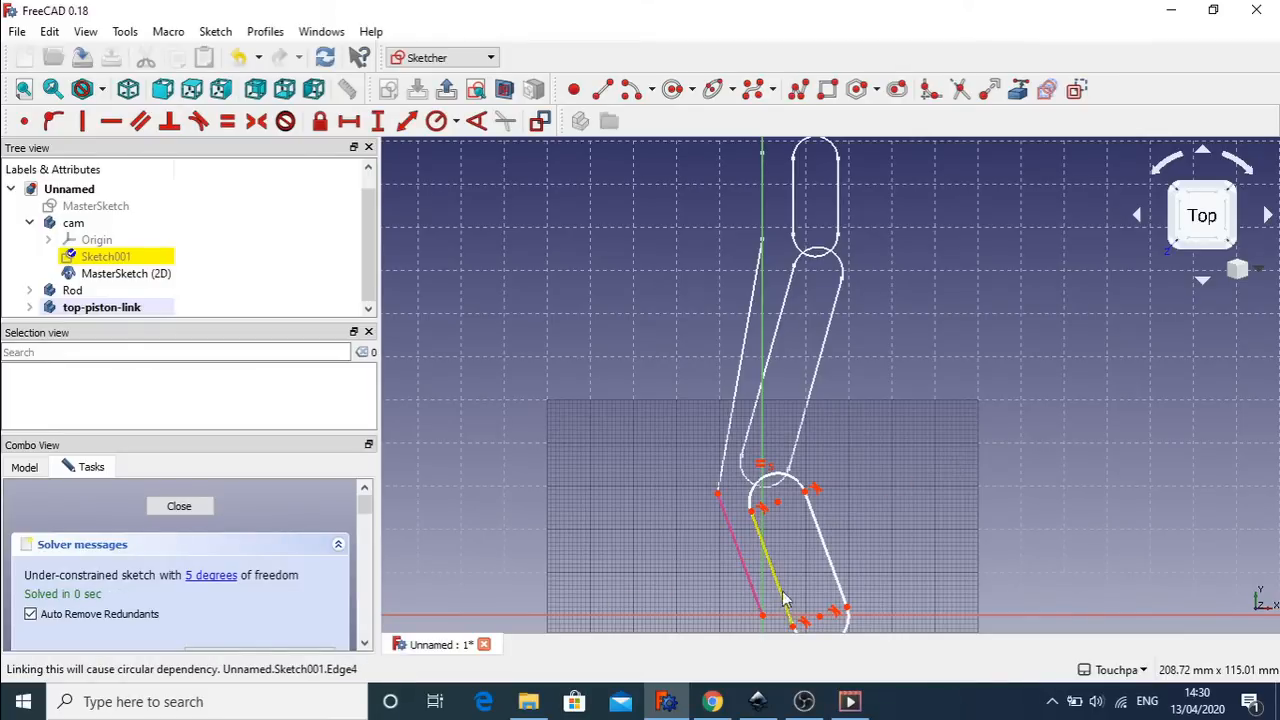
- Make the centre of the cam slot's lower arc coincident with the origin and widen the slot
{"action": "left_click_drag", "start_coordinate": [828, 613], "coordinate": [808, 618]}
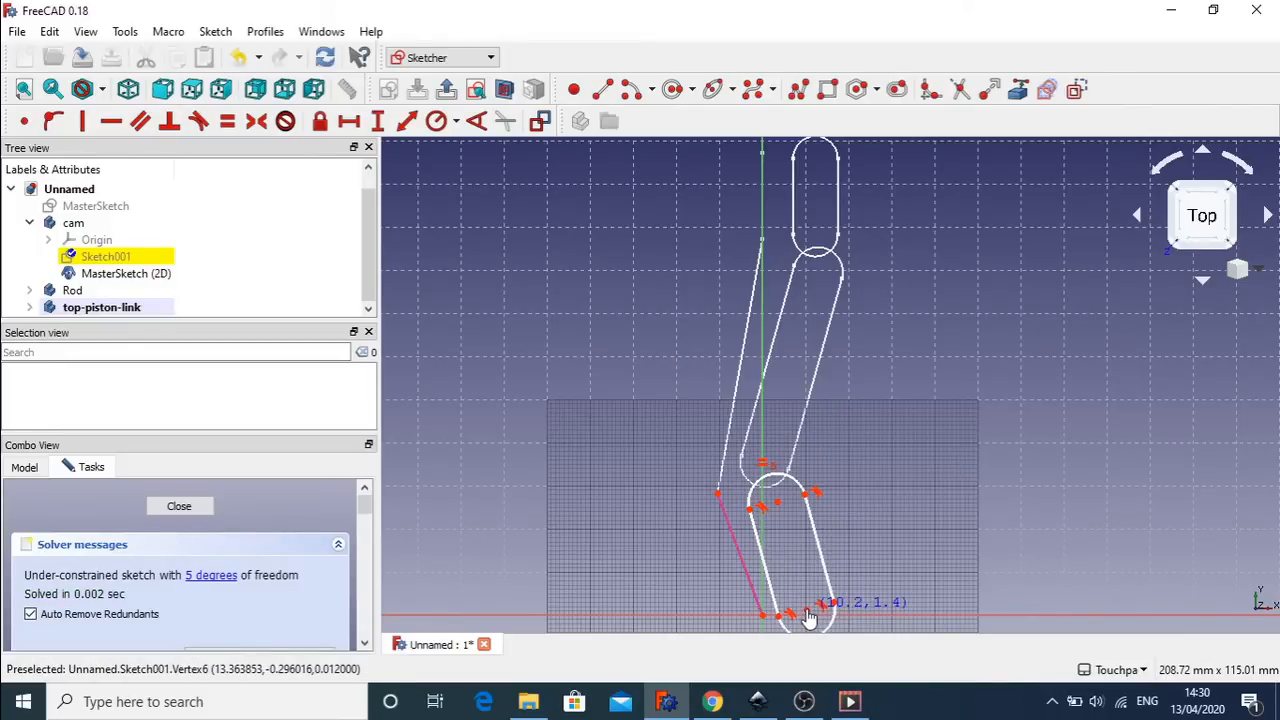
{"action": "left_click", "coordinate": [808, 614]}
{"action": "left_click", "coordinate": [762, 618]}
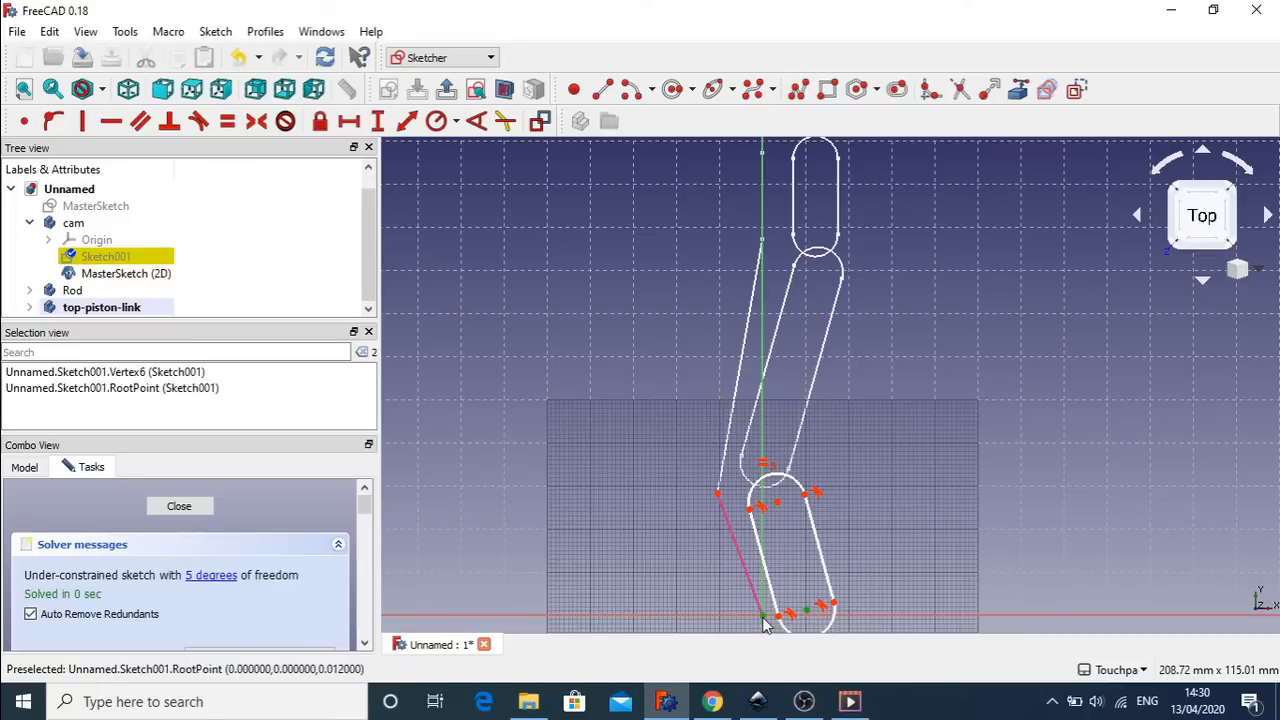
{"action": "left_click", "coordinate": [24, 120]}
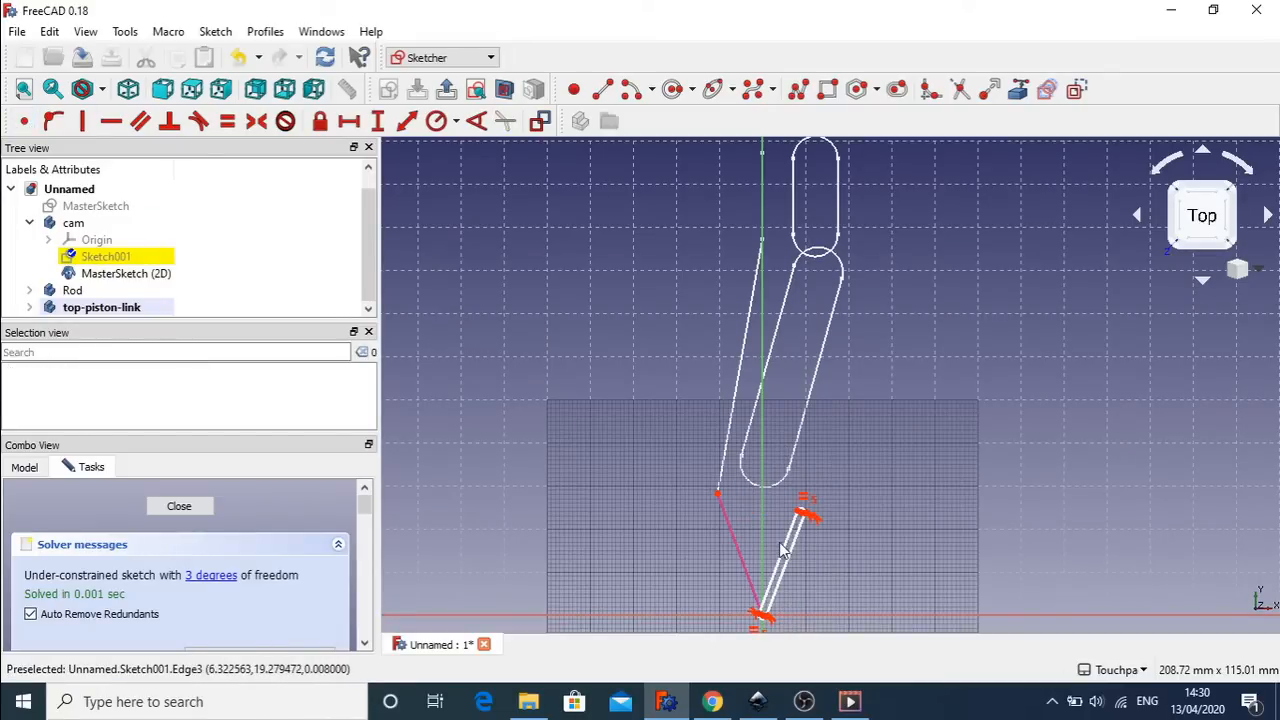
{"action": "left_click_drag", "start_coordinate": [787, 549], "coordinate": [769, 539]}
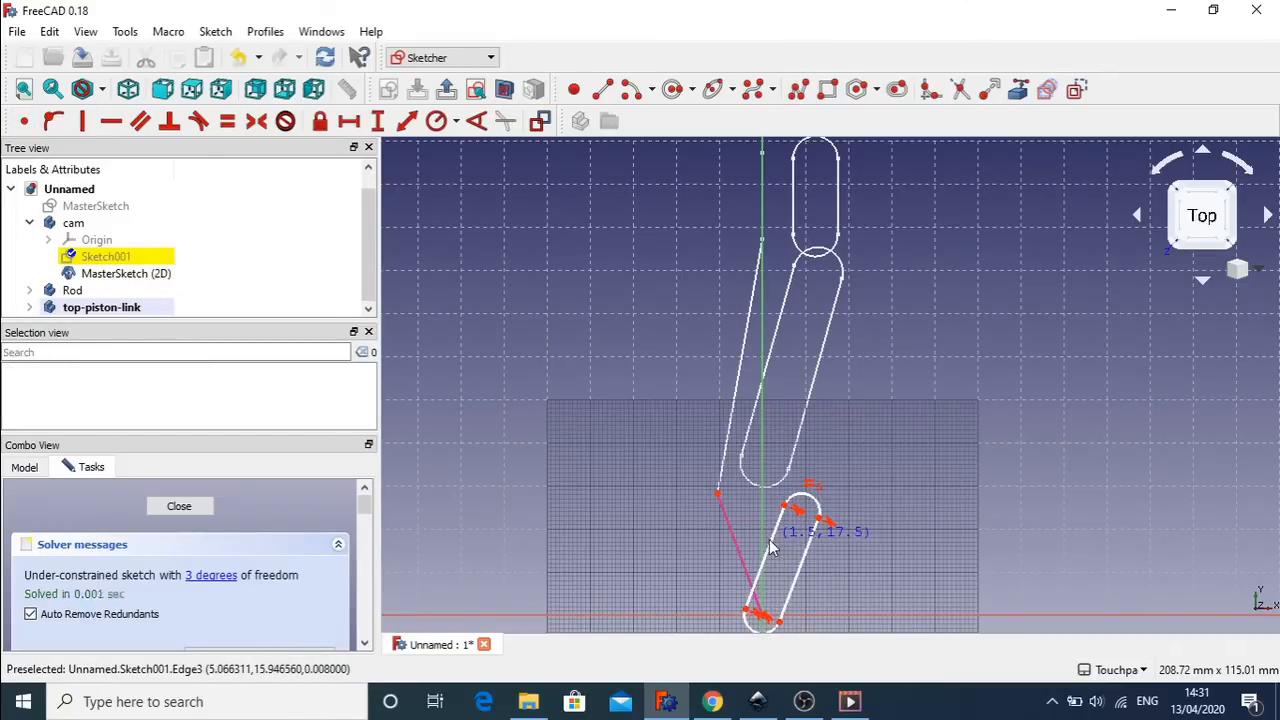
- Dimension the cam slot's width between the endpoints of its upper arc, accepting the proposed length
{"action": "left_click", "coordinate": [820, 518]}
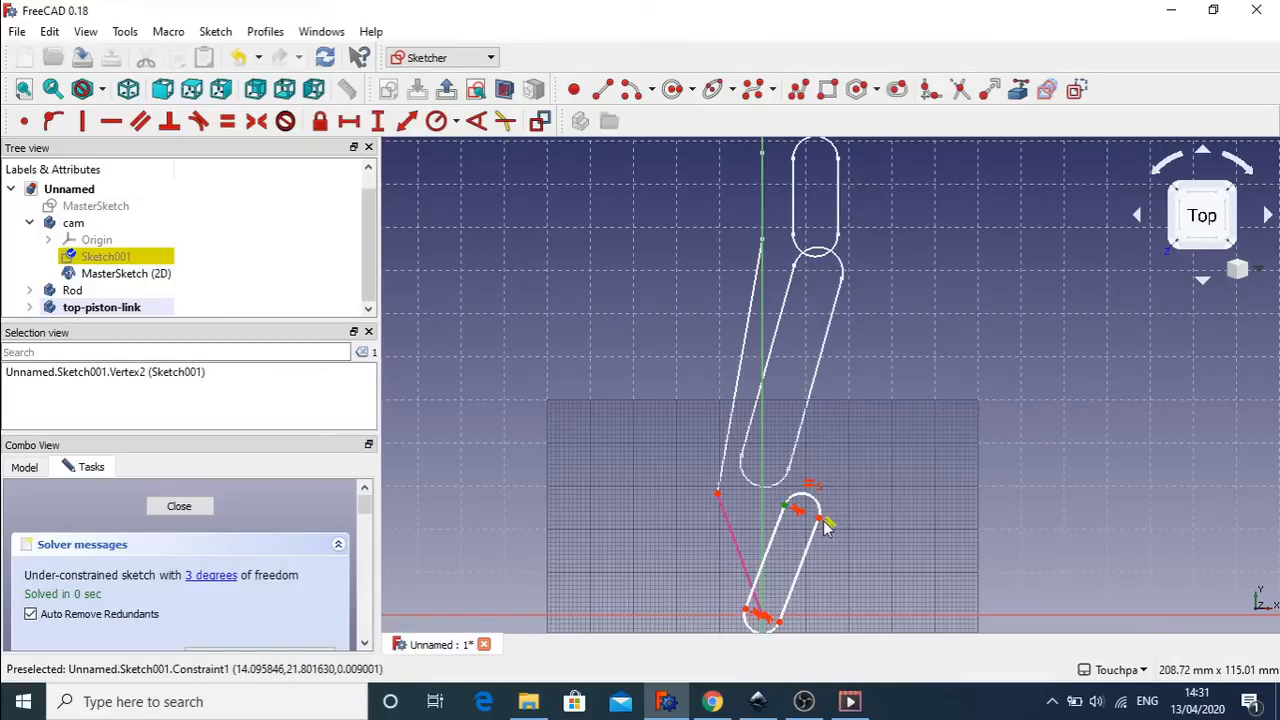
{"action": "left_click", "coordinate": [820, 521]}
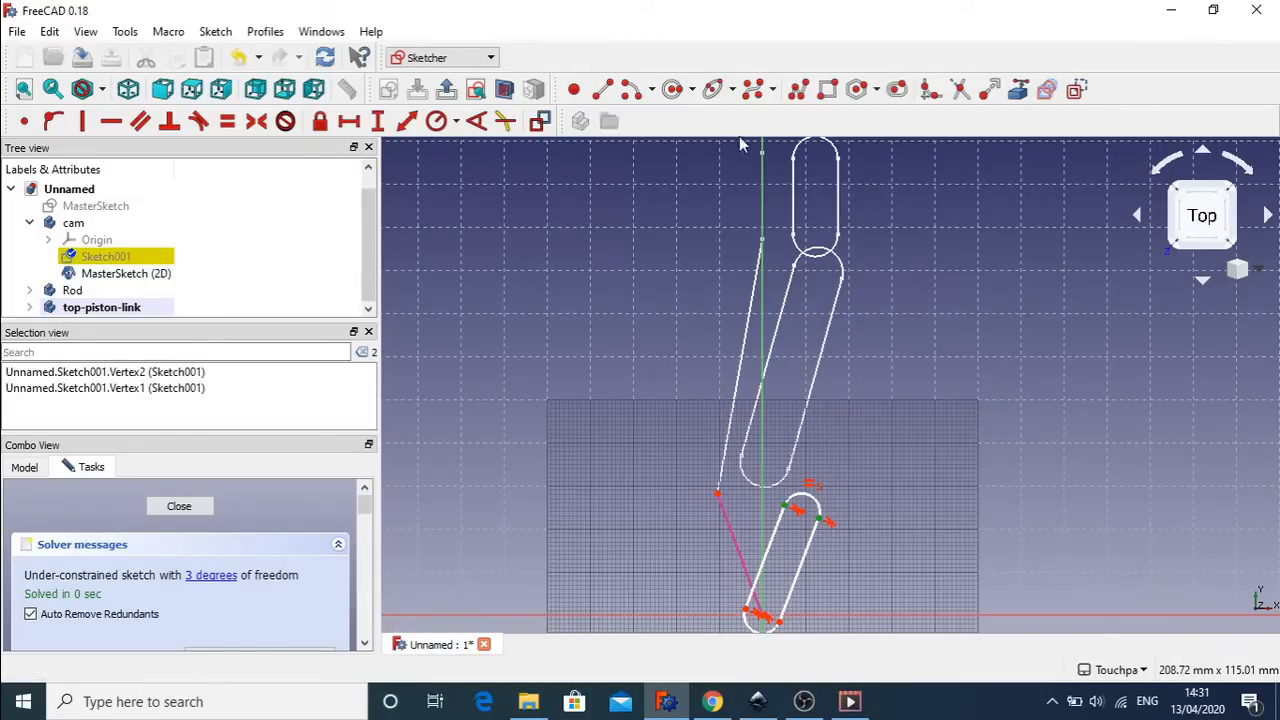
{"action": "left_click", "coordinate": [406, 124]}
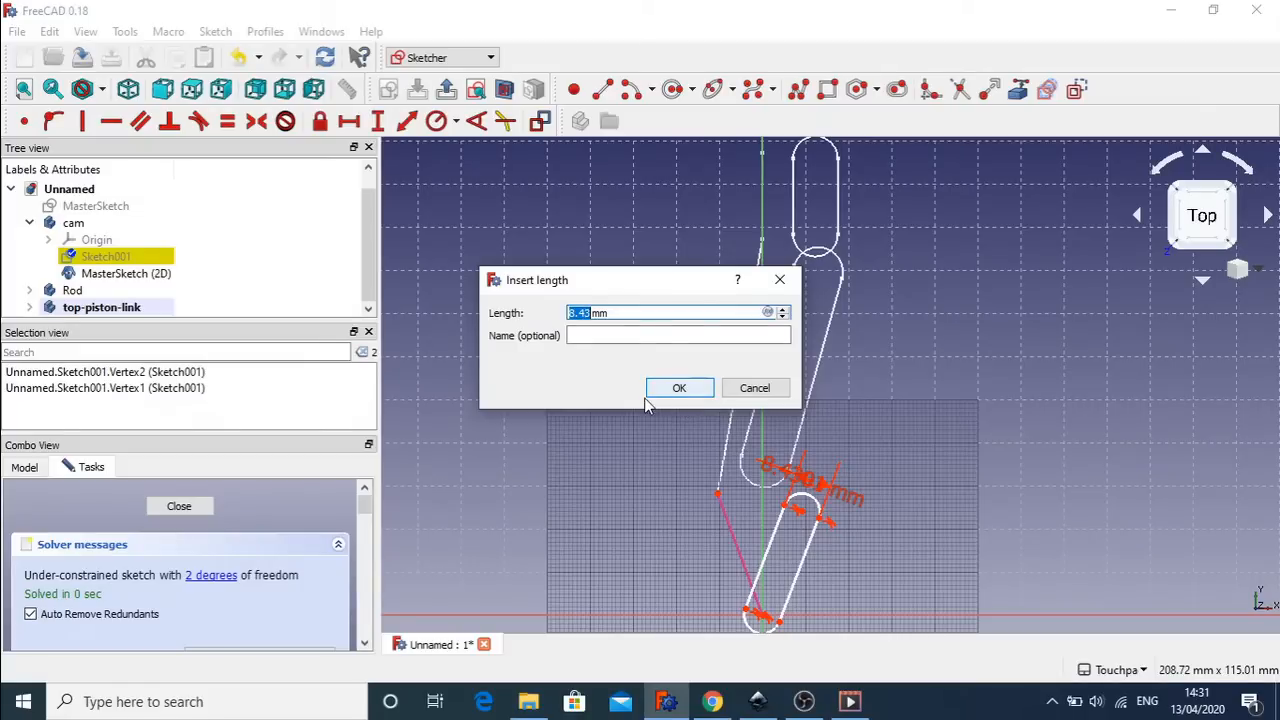
{"action": "left_click", "coordinate": [676, 390]}
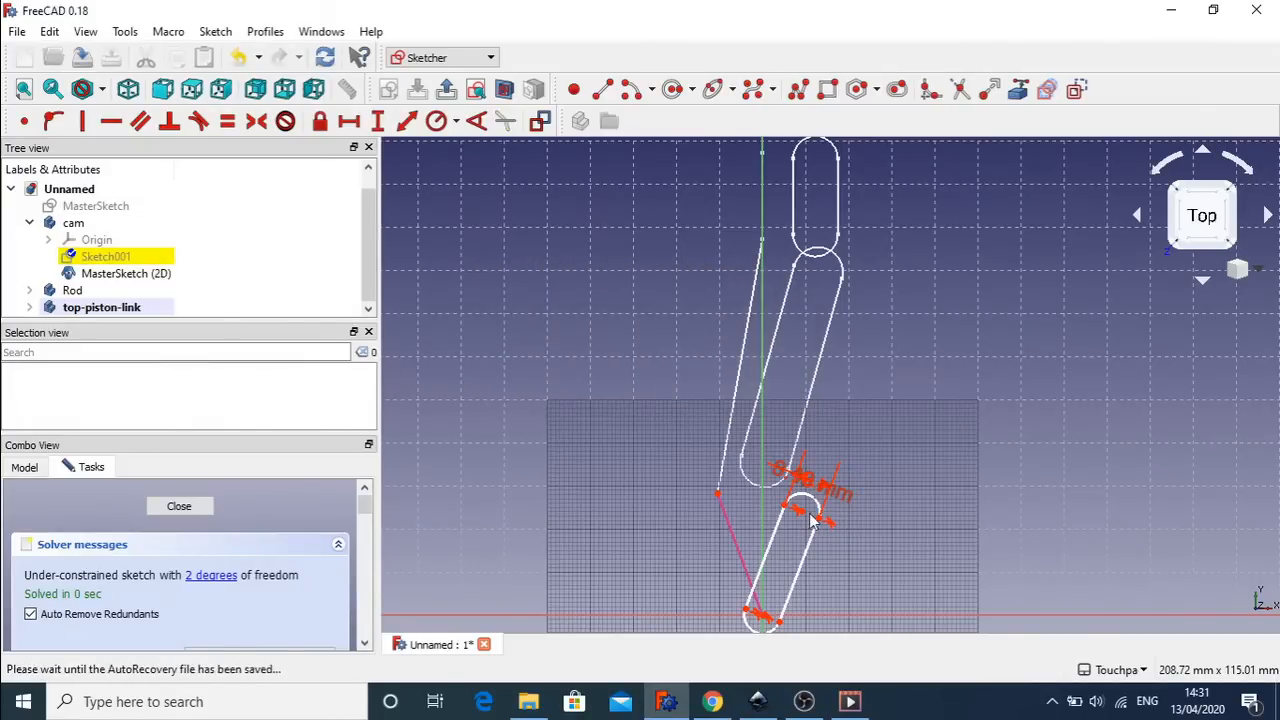
- Make the centre of the cam slot's upper arc coincident with the upper end of the linked crank line and close the sketch
{"action": "mouse_move", "coordinate": [805, 512]}
{"action": "left_mouse_down"}
{"action": "mouse_move", "coordinate": [762, 510]}
{"action": "mouse_move", "coordinate": [762, 425]}
{"action": "mouse_move", "coordinate": [776, 520]}
{"action": "mouse_move", "coordinate": [805, 402]}
{"action": "mouse_move", "coordinate": [768, 515]}
{"action": "mouse_move", "coordinate": [791, 524]}
{"action": "left_mouse_up"}
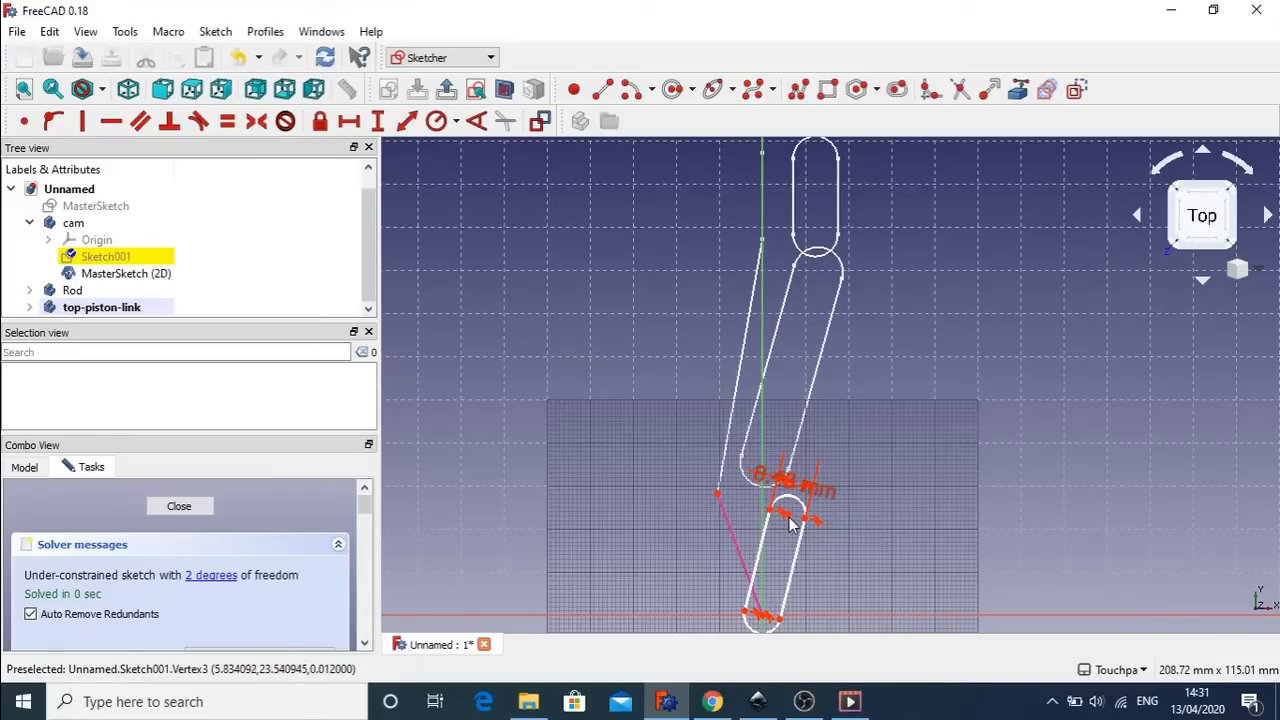
{"action": "left_click", "coordinate": [791, 524]}
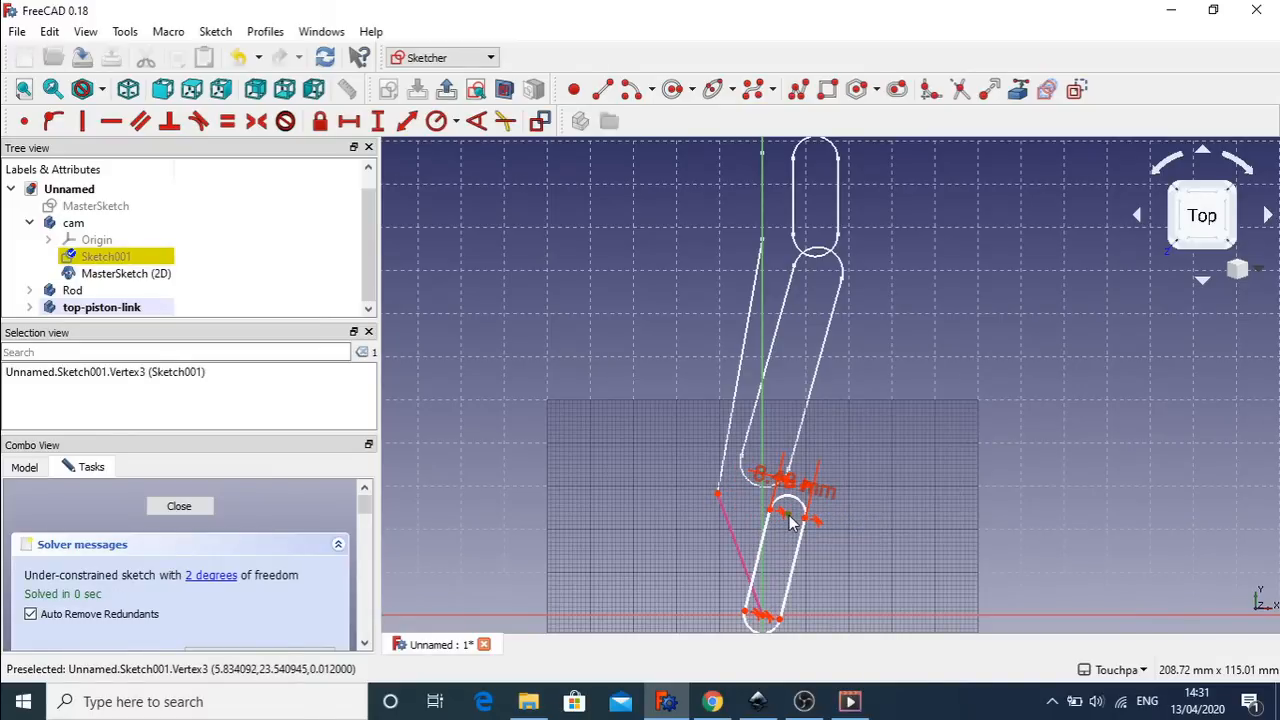
{"action": "left_click", "coordinate": [717, 494]}
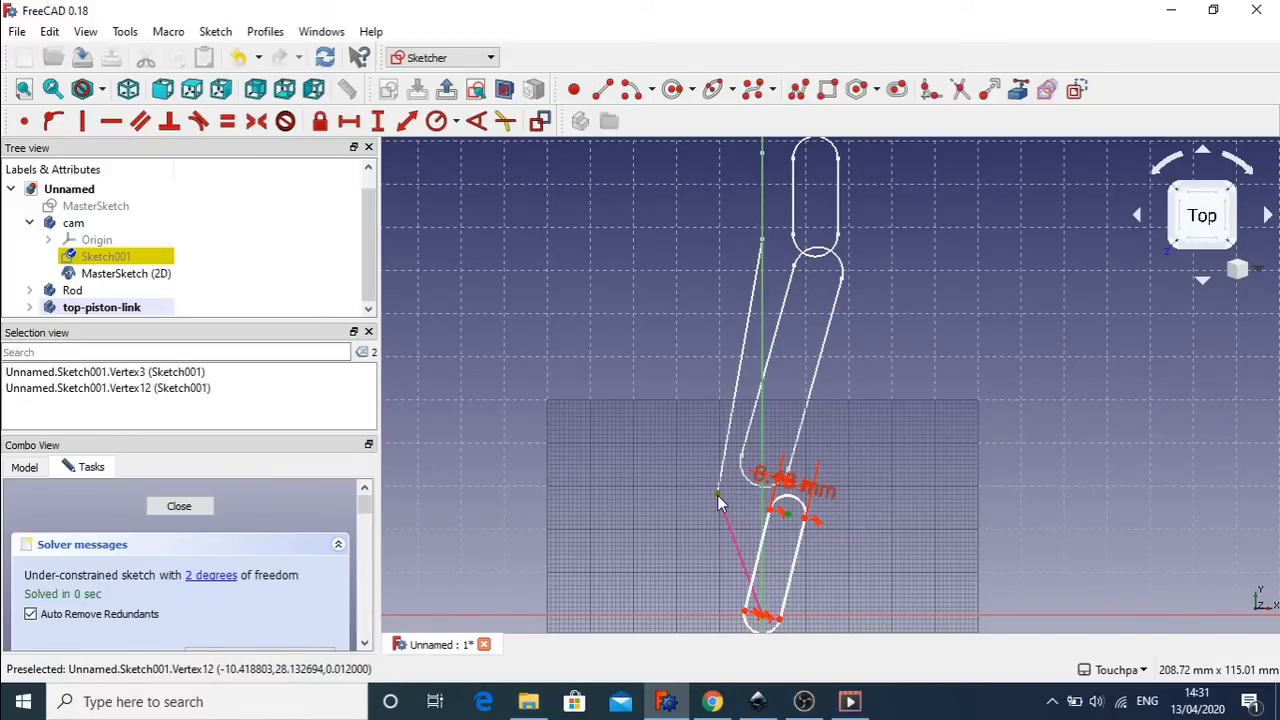
{"action": "left_click", "coordinate": [24, 121]}
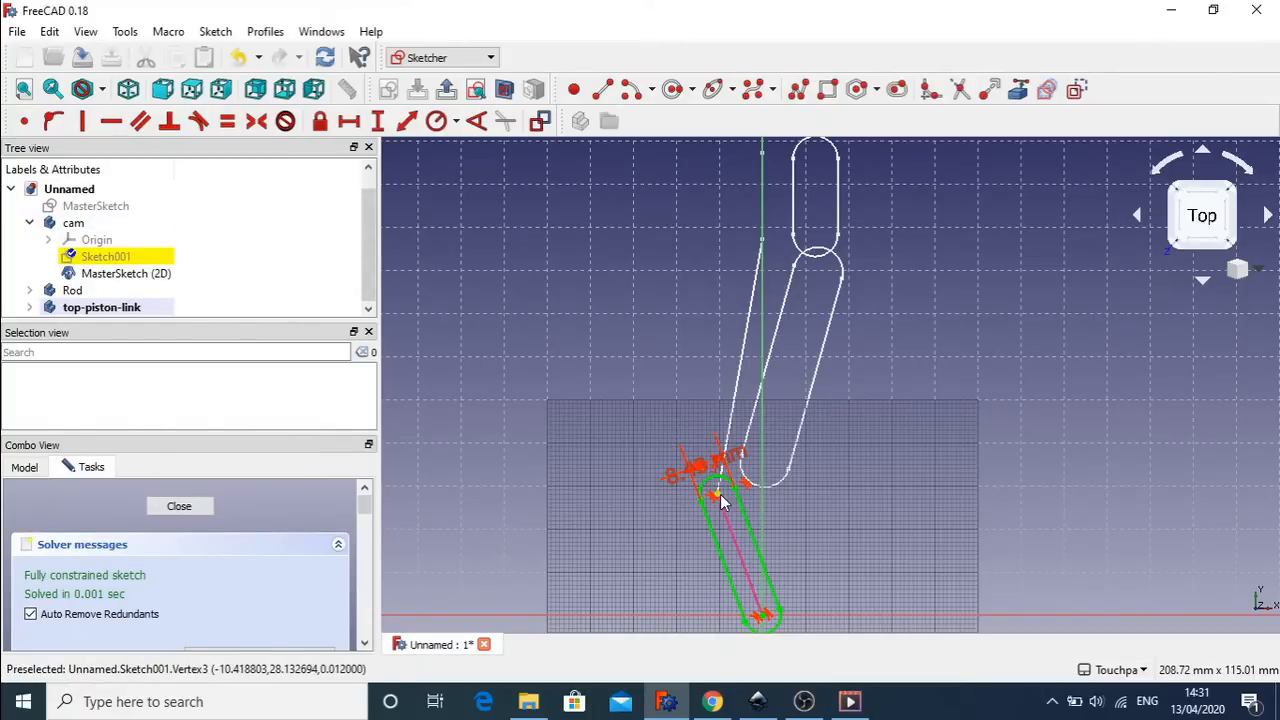
{"action": "left_click", "coordinate": [179, 507]}
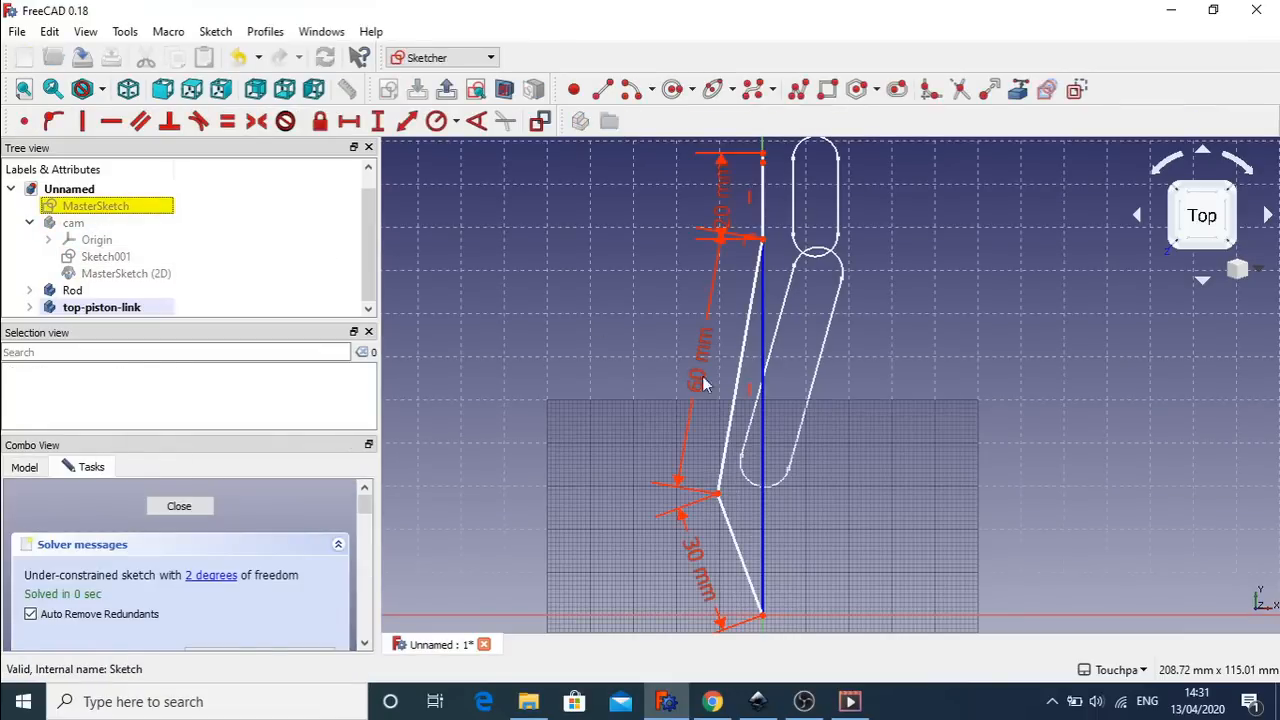
- Swing the crank-rod joint in MasterSketch down in two edits to about (-28.5, 9.4), closing the sketch each time to check the cam follows
{"action": "left_click_drag", "start_coordinate": [717, 495], "coordinate": [692, 510]}
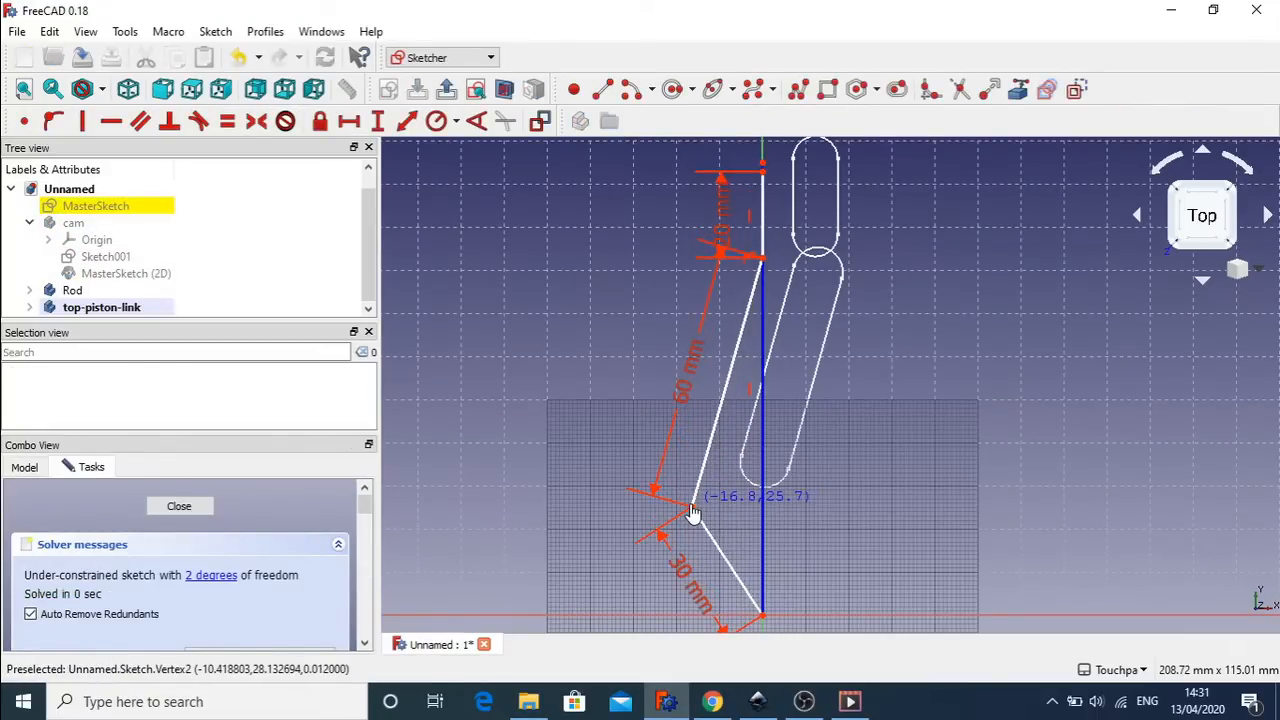
{"action": "left_click", "coordinate": [180, 507]}
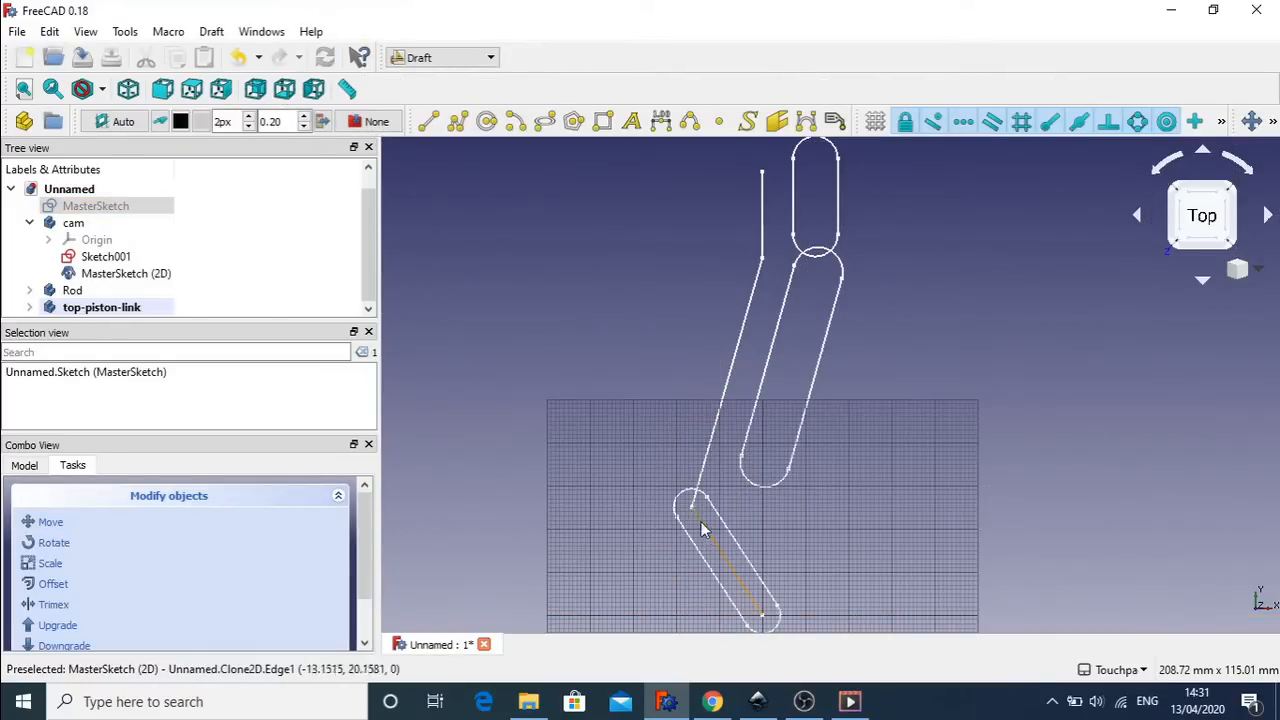
{"action": "double_click", "coordinate": [96, 206]}
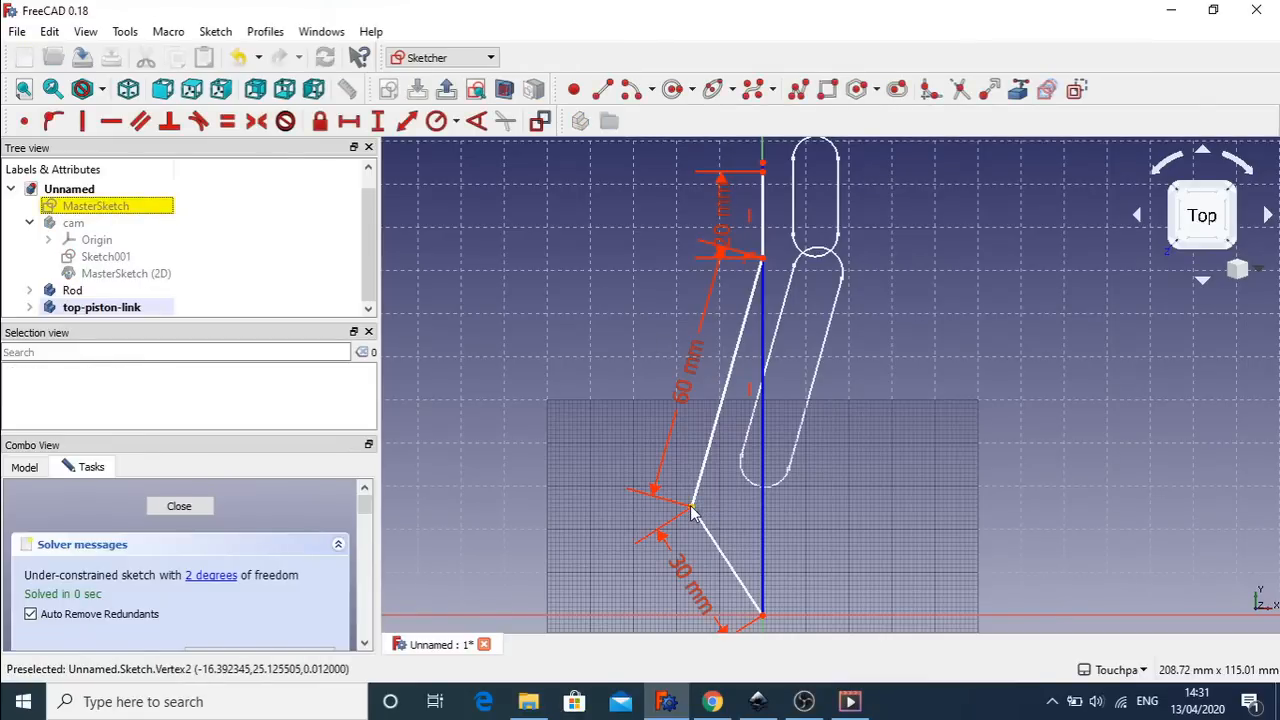
{"action": "left_click_drag", "start_coordinate": [693, 510], "coordinate": [579, 553]}
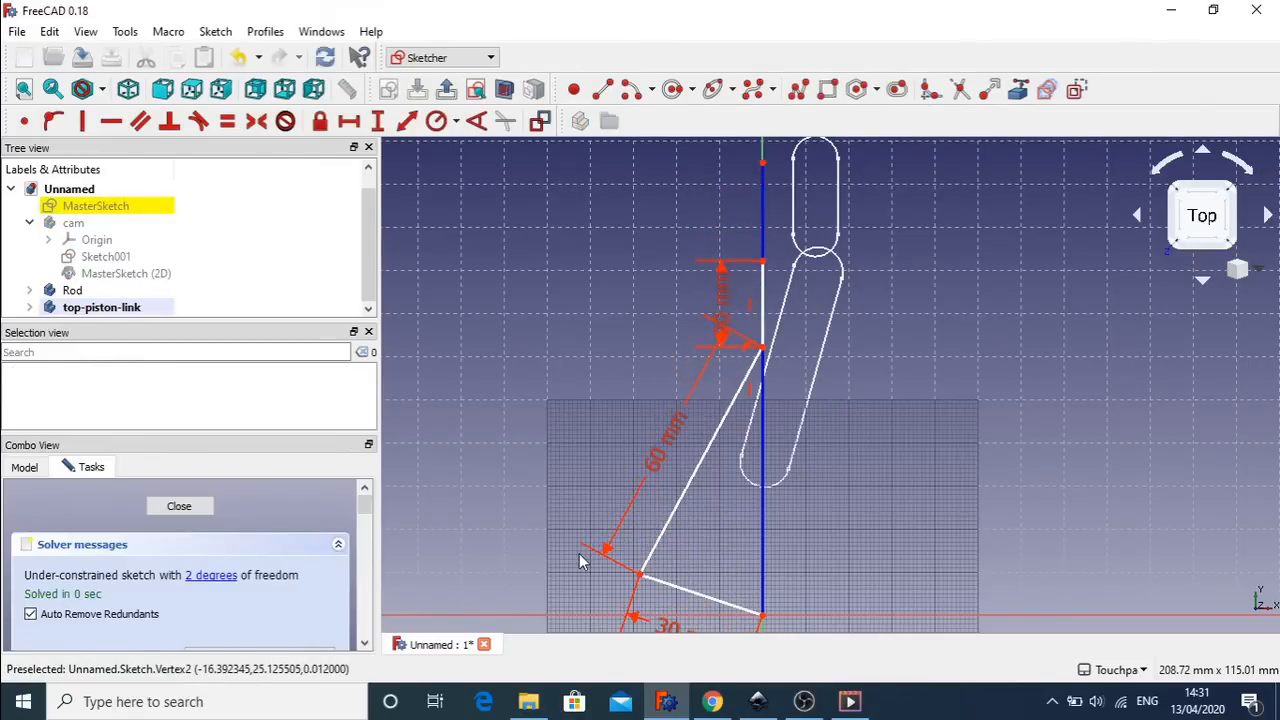
{"action": "left_click", "coordinate": [179, 506]}
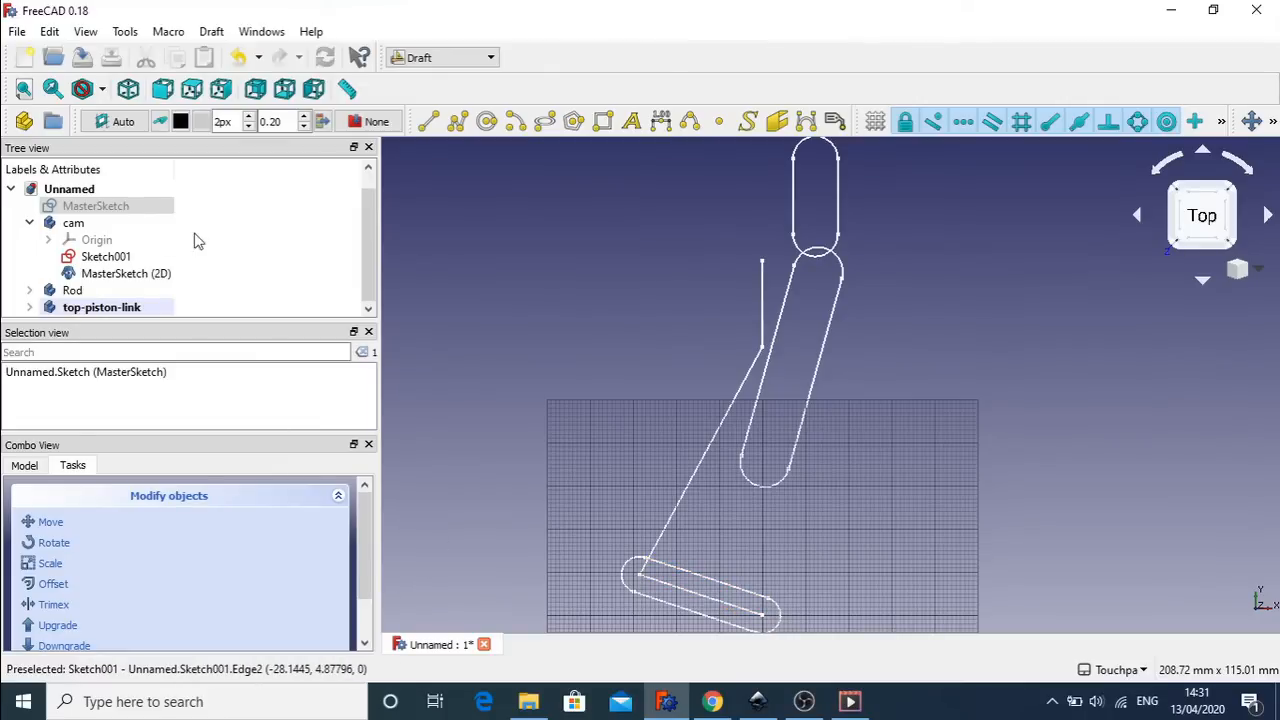
- Create a second Draft clone of the original MasterSketch and select the new clone
{"action": "left_click", "coordinate": [126, 274]}
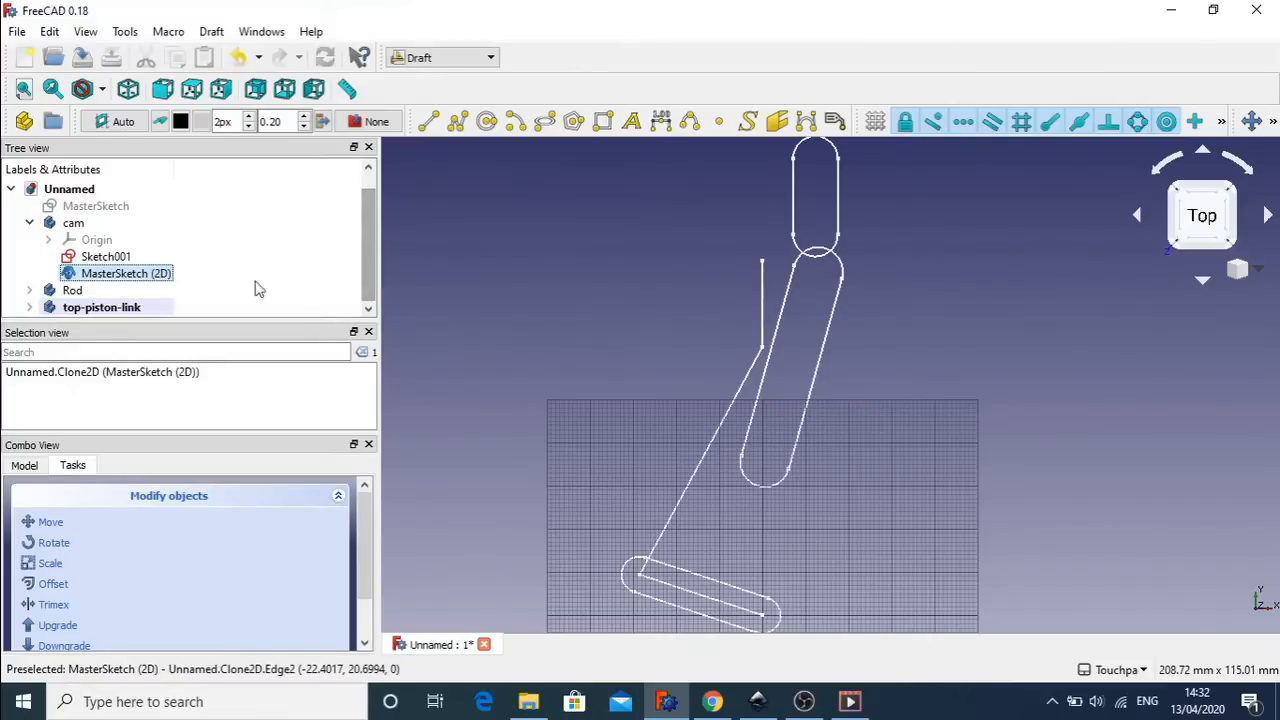
{"action": "left_click", "coordinate": [85, 210]}
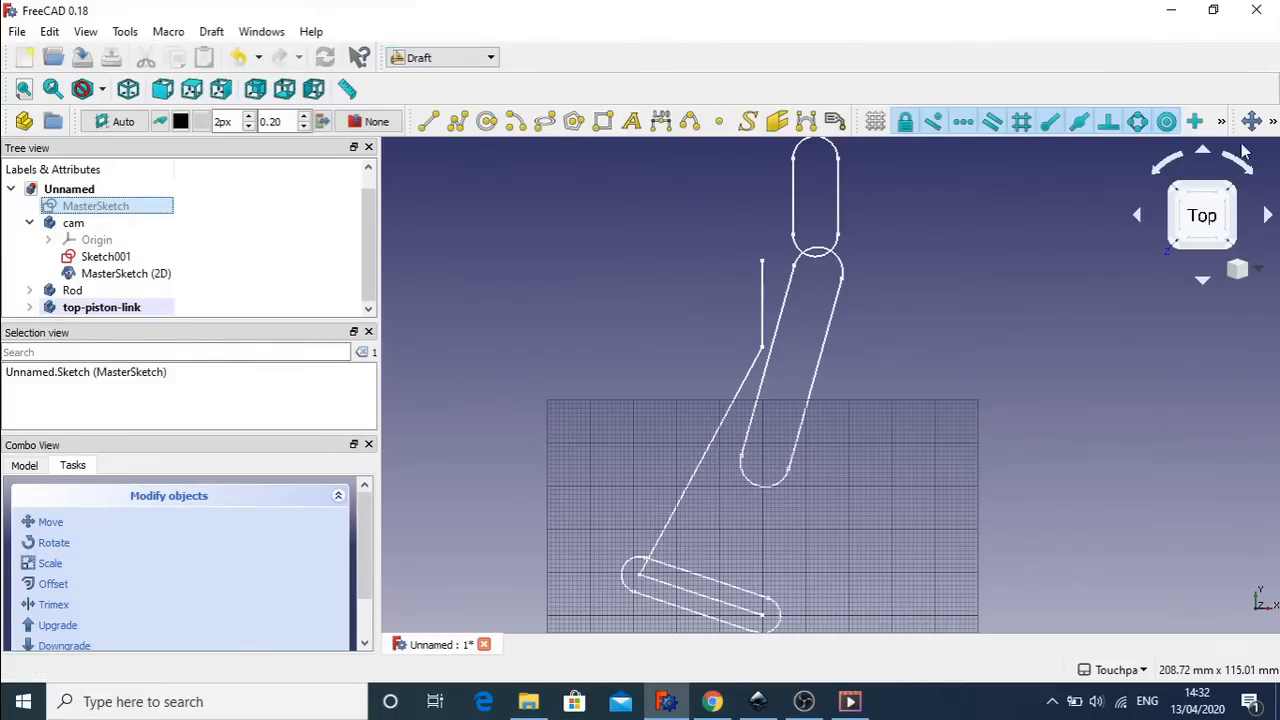
{"action": "left_click", "coordinate": [1272, 121]}
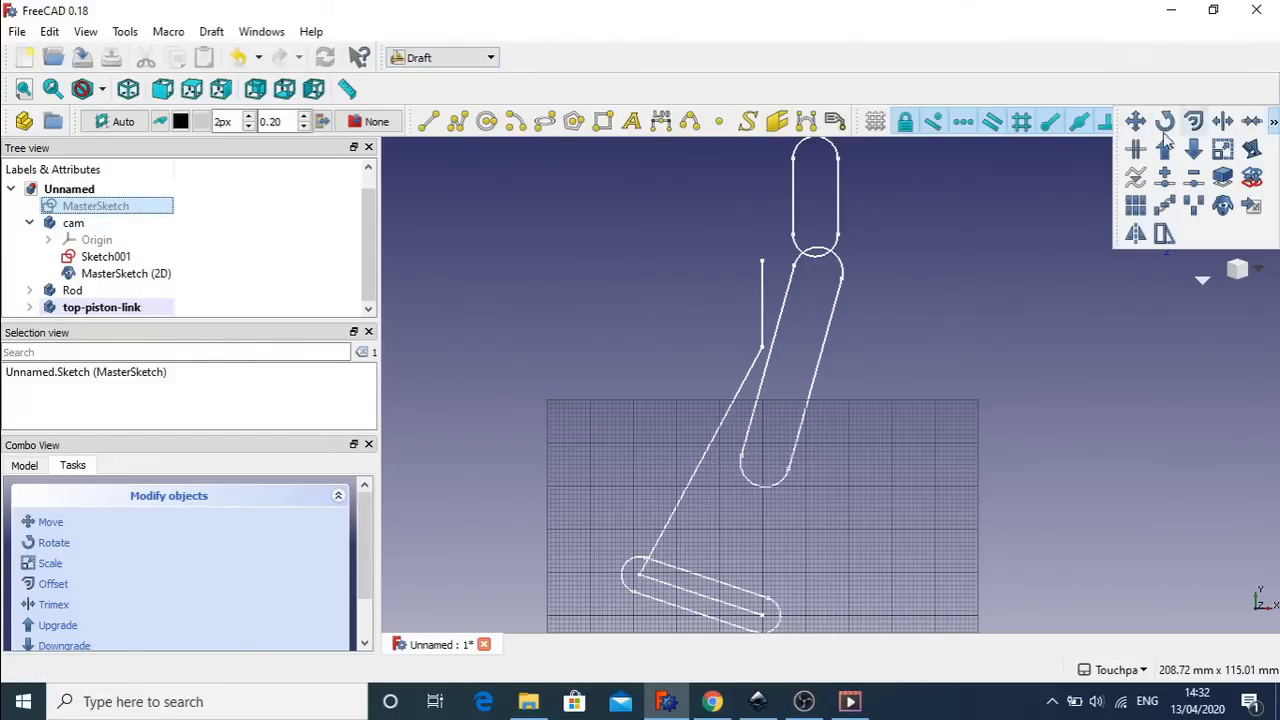
{"action": "left_click", "coordinate": [1223, 207]}
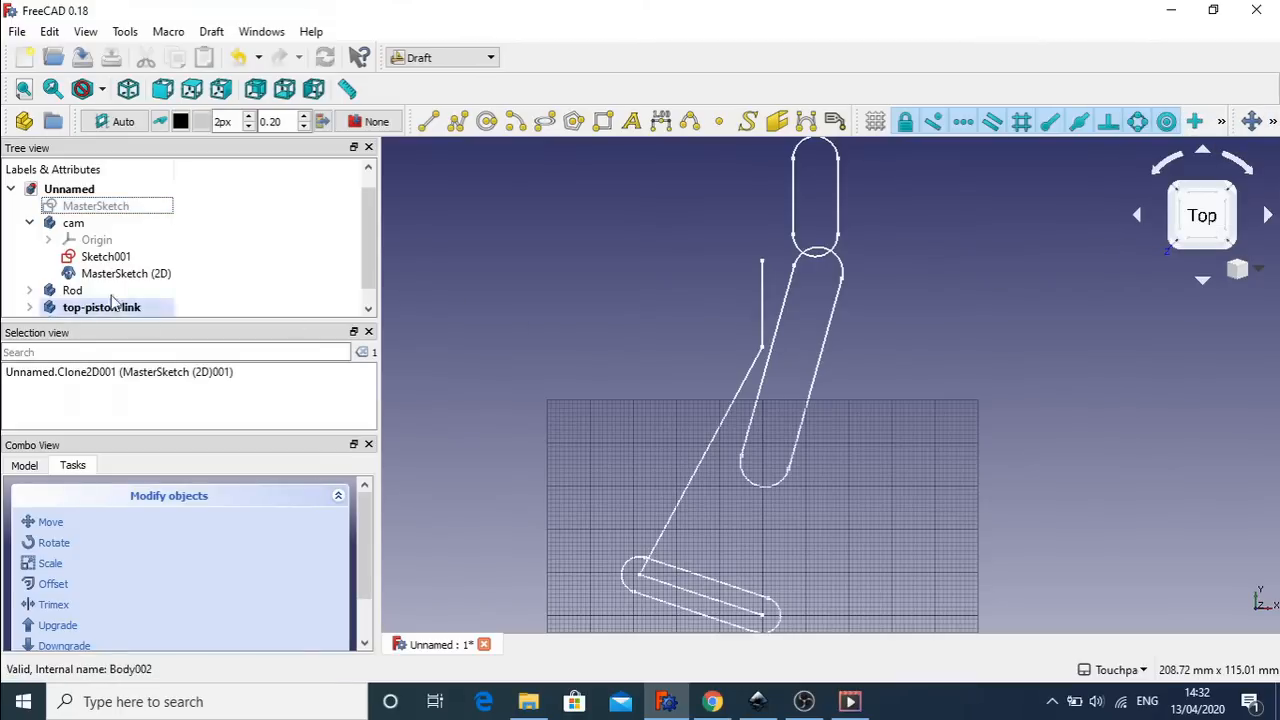
{"action": "left_click_drag", "start_coordinate": [364, 254], "coordinate": [368, 269]}
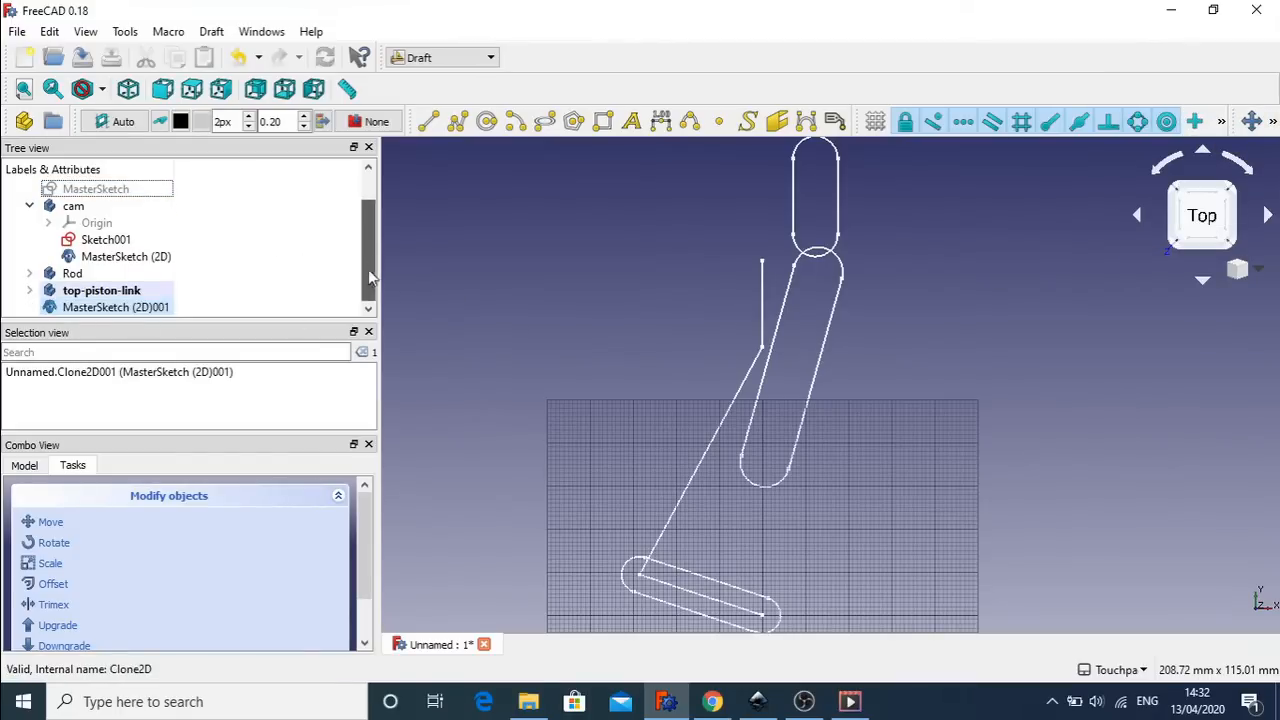
{"action": "left_click", "coordinate": [110, 310]}
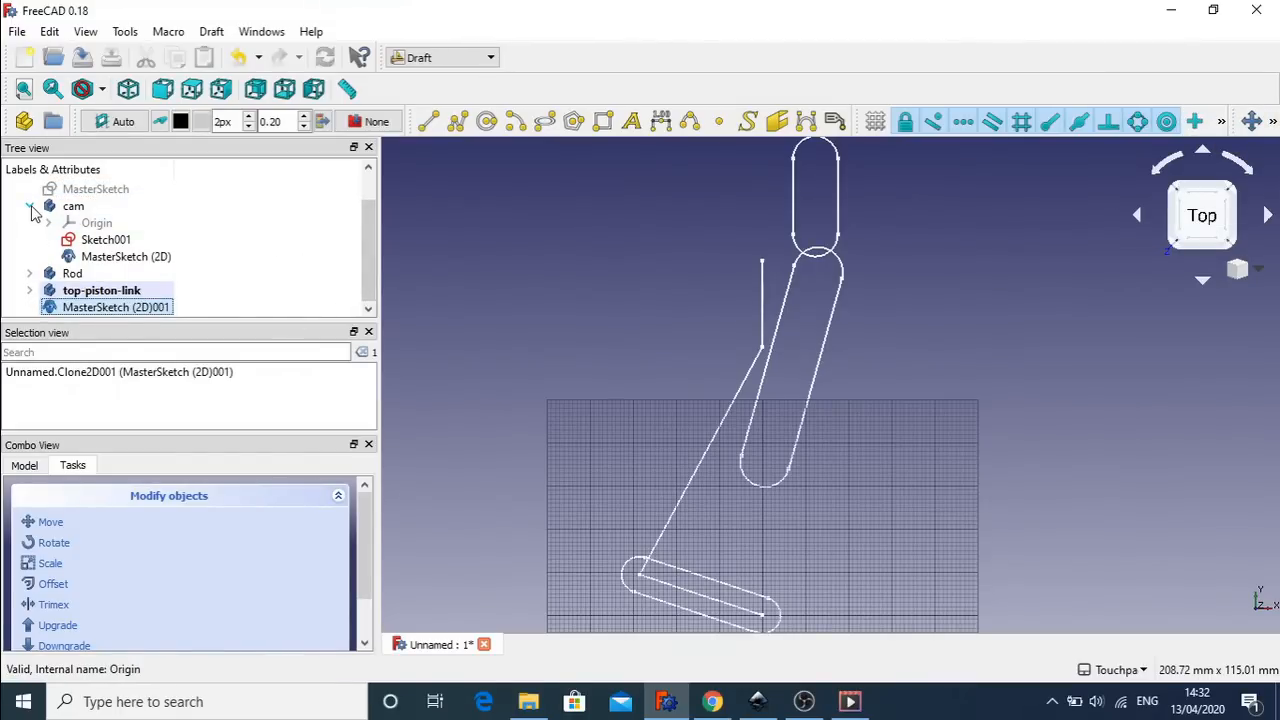
- Hide the MasterSketch clone inside the cam body and collapse that body in the model tree
{"action": "left_click", "coordinate": [106, 240]}
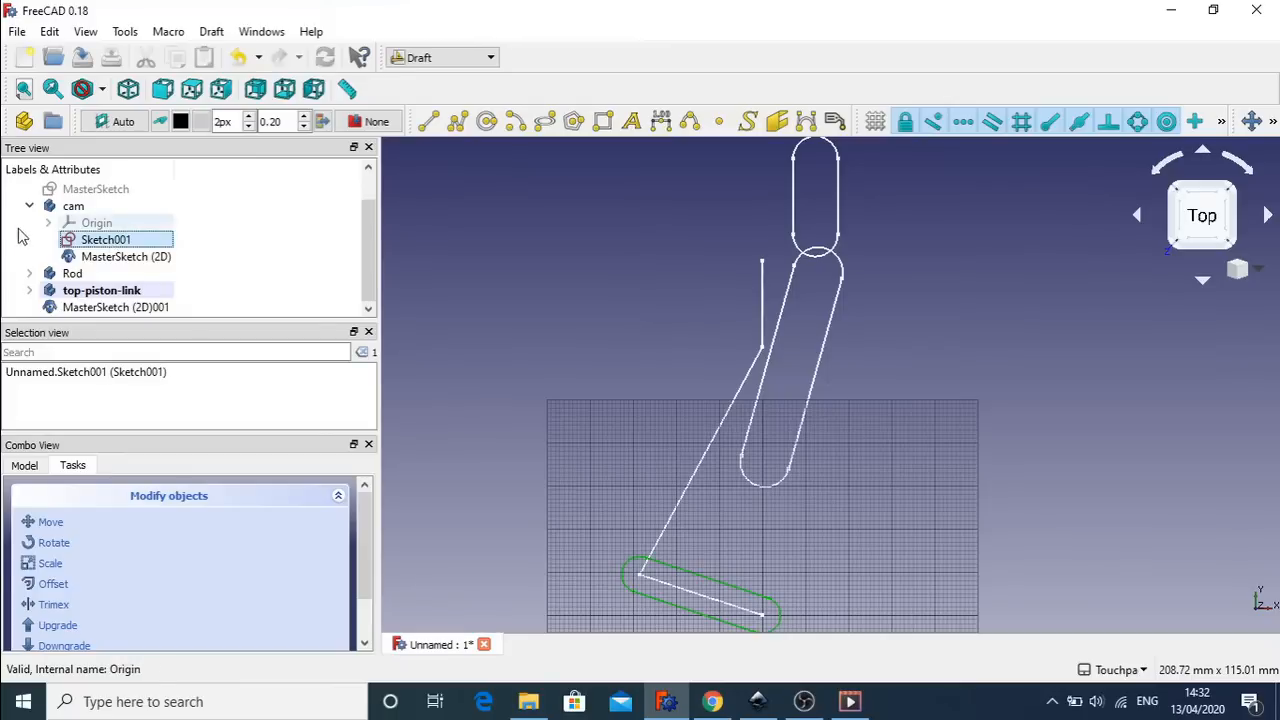
{"action": "left_click", "coordinate": [137, 258]}
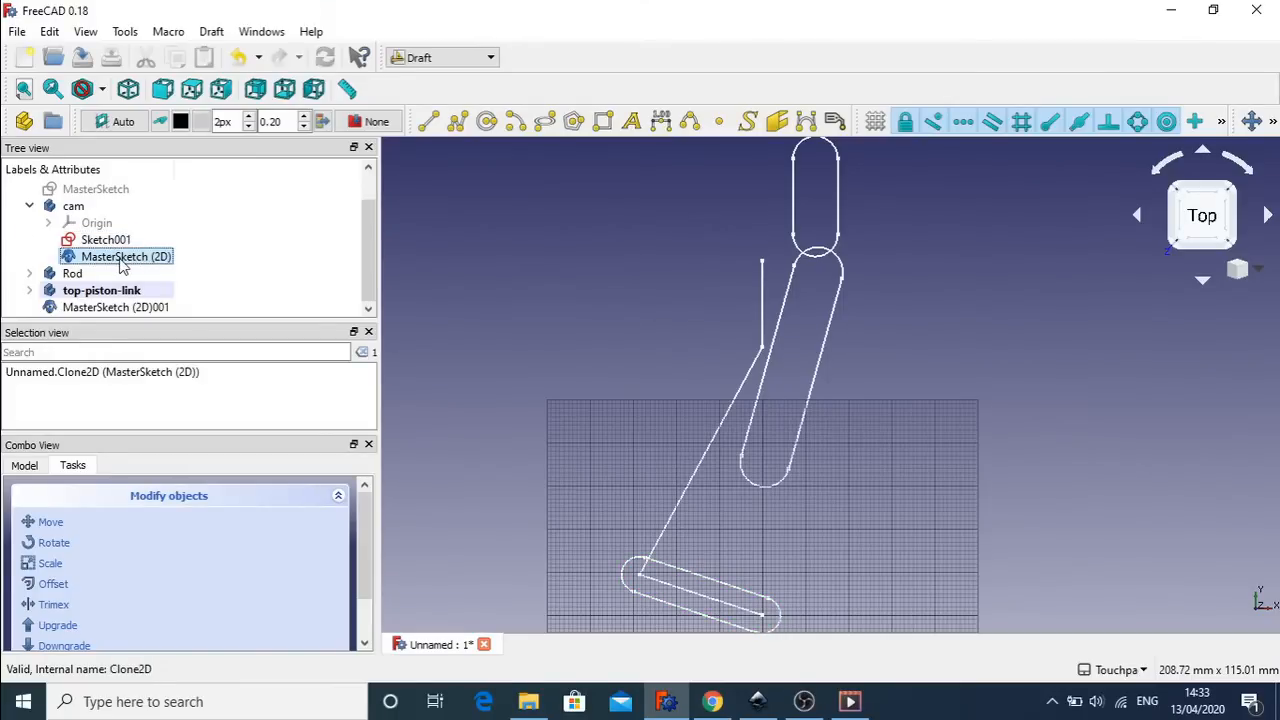
{"action": "right_click", "coordinate": [121, 263]}
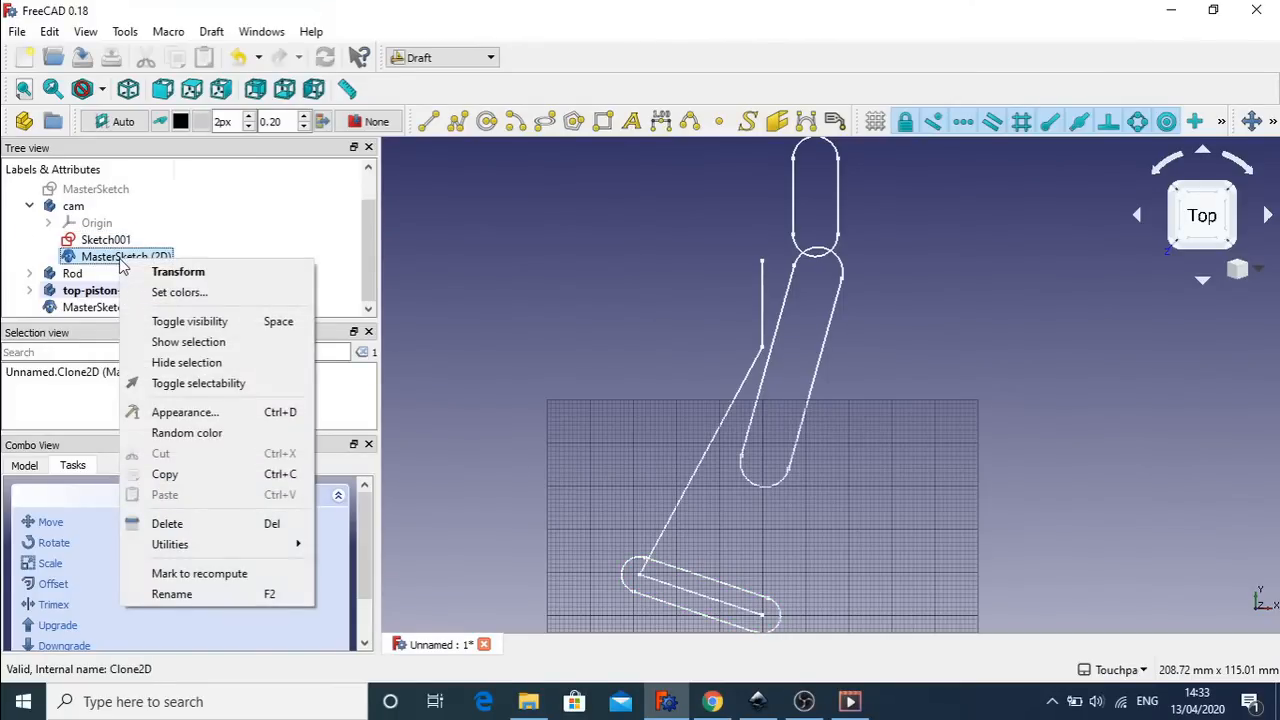
{"action": "left_click", "coordinate": [178, 324]}
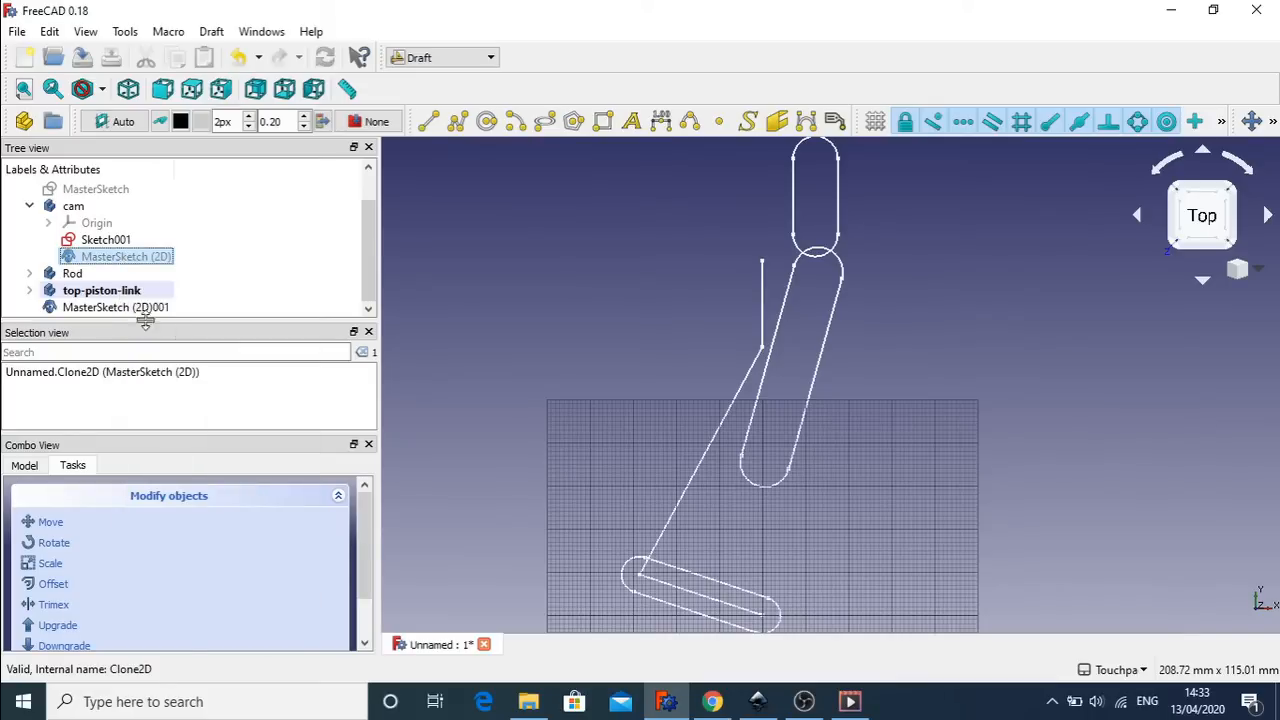
{"action": "left_click", "coordinate": [30, 208]}
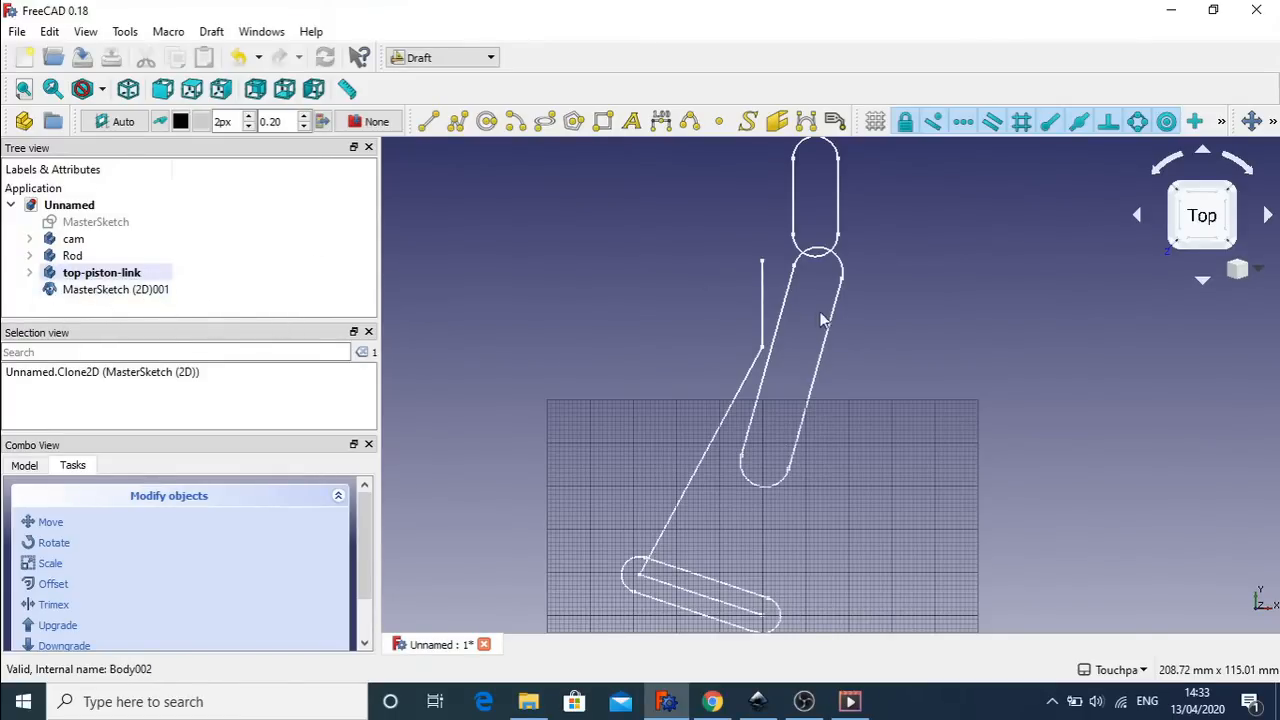
- Move the new MasterSketch clone into the Rod body
{"action": "mouse_move", "coordinate": [106, 292]}
{"action": "left_mouse_down"}
{"action": "mouse_move", "coordinate": [13, 278]}
{"action": "mouse_move", "coordinate": [83, 250]}
{"action": "mouse_move", "coordinate": [82, 295]}
{"action": "mouse_move", "coordinate": [72, 256]}
{"action": "left_mouse_up"}
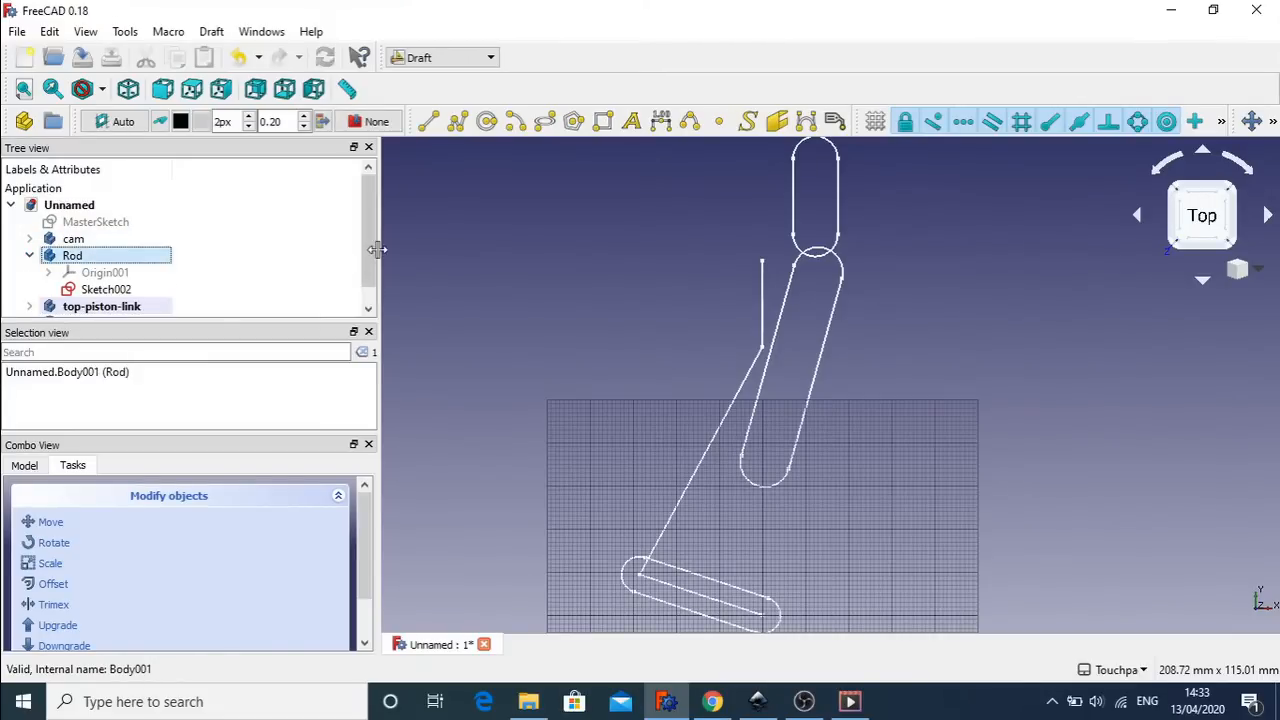
{"action": "scroll", "coordinate": [368, 246], "scroll_direction": "down", "scroll_amount": 1}
{"action": "mouse_move", "coordinate": [168, 307]}
{"action": "left_mouse_down"}
{"action": "mouse_move", "coordinate": [157, 309]}
{"action": "mouse_move", "coordinate": [180, 248]}
{"action": "mouse_move", "coordinate": [87, 247]}
{"action": "left_mouse_up"}
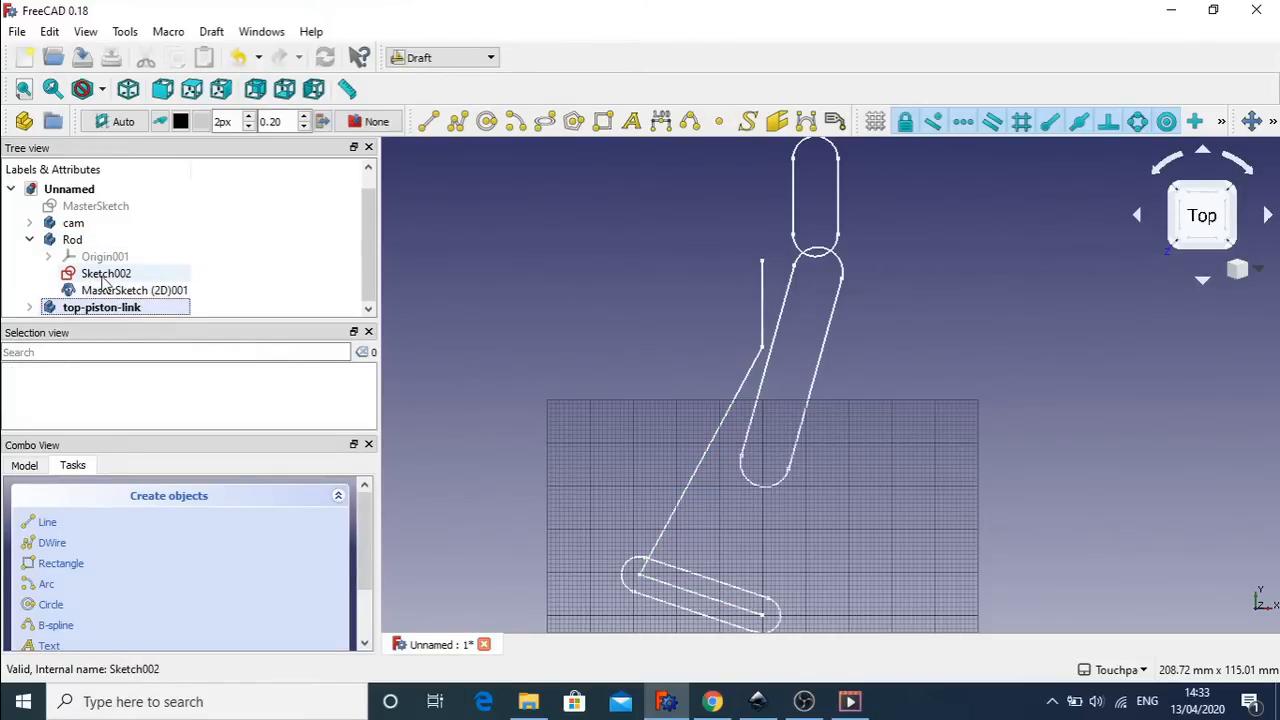
- Edit the rod sketch and link the clone's sloping connecting-rod line as external geometry
{"action": "double_click", "coordinate": [104, 273]}
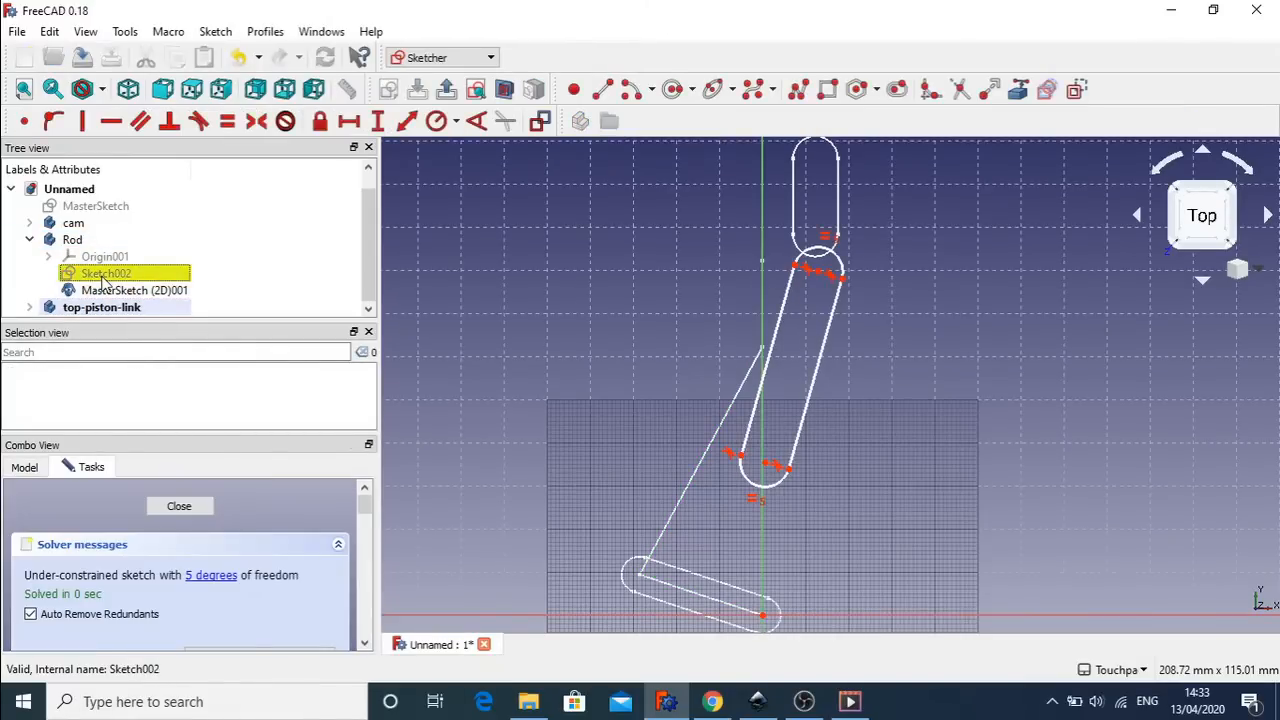
{"action": "left_click", "coordinate": [1017, 90]}
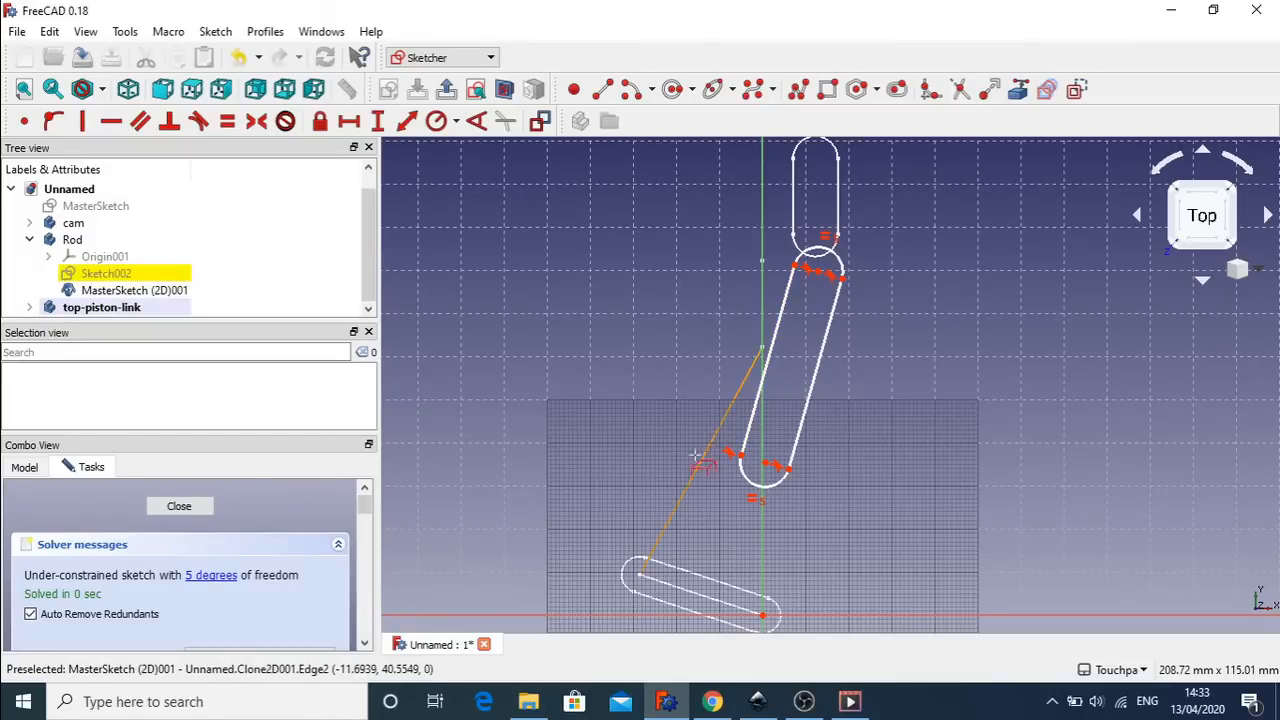
{"action": "left_click", "coordinate": [696, 478]}
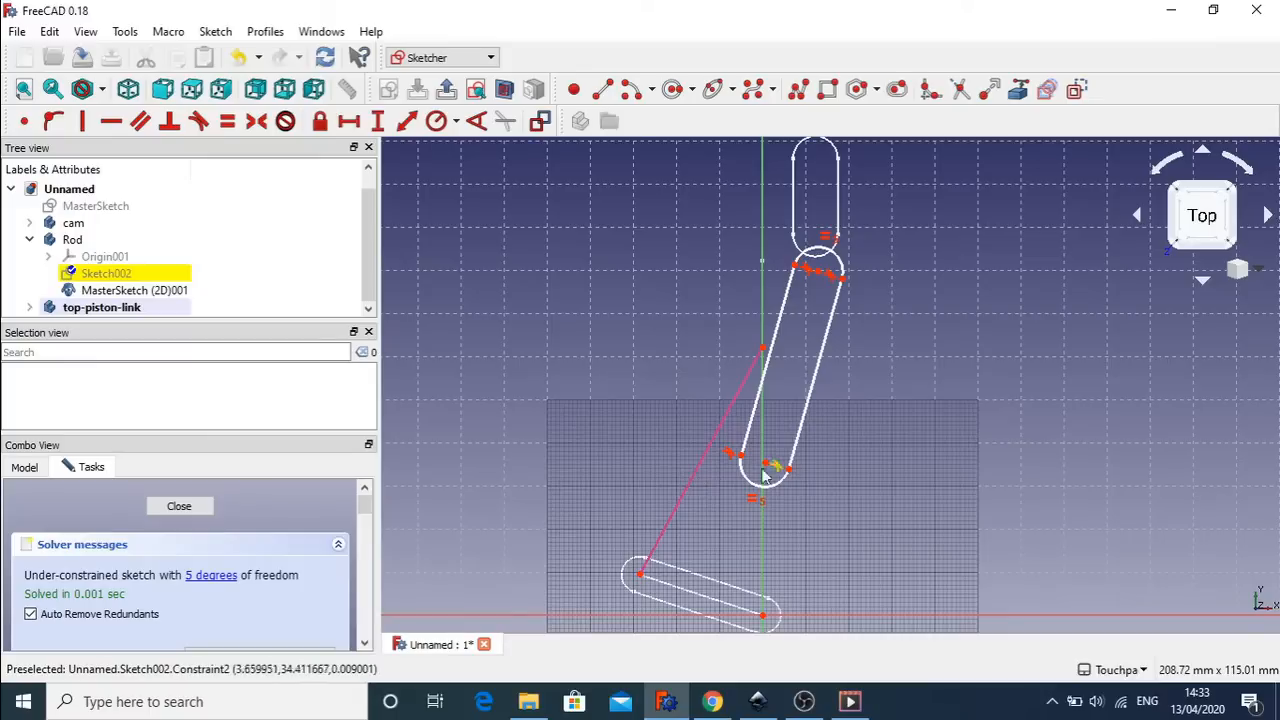
- Make the centre of the rod slot's lower arc coincident with the lower end of the linked rod line
{"action": "left_click_drag", "start_coordinate": [765, 467], "coordinate": [647, 590]}
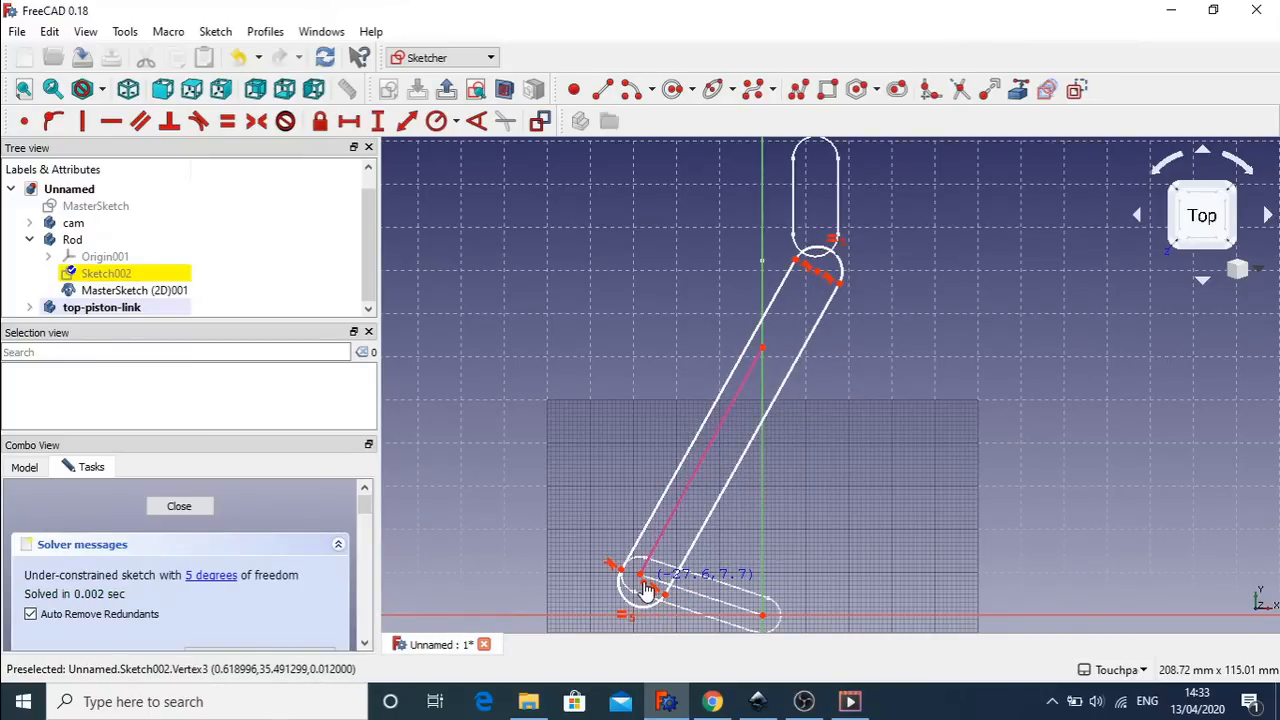
{"action": "left_click", "coordinate": [646, 587]}
{"action": "left_click", "coordinate": [641, 583]}
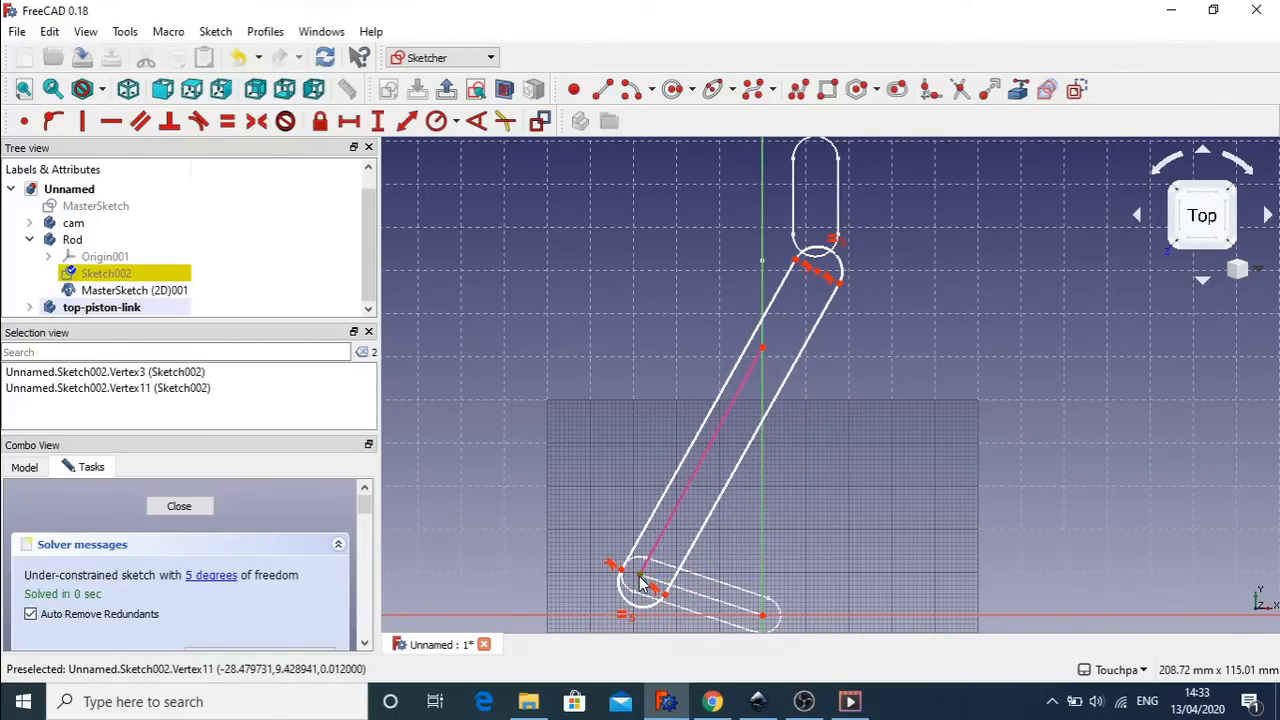
{"action": "left_click", "coordinate": [24, 121]}
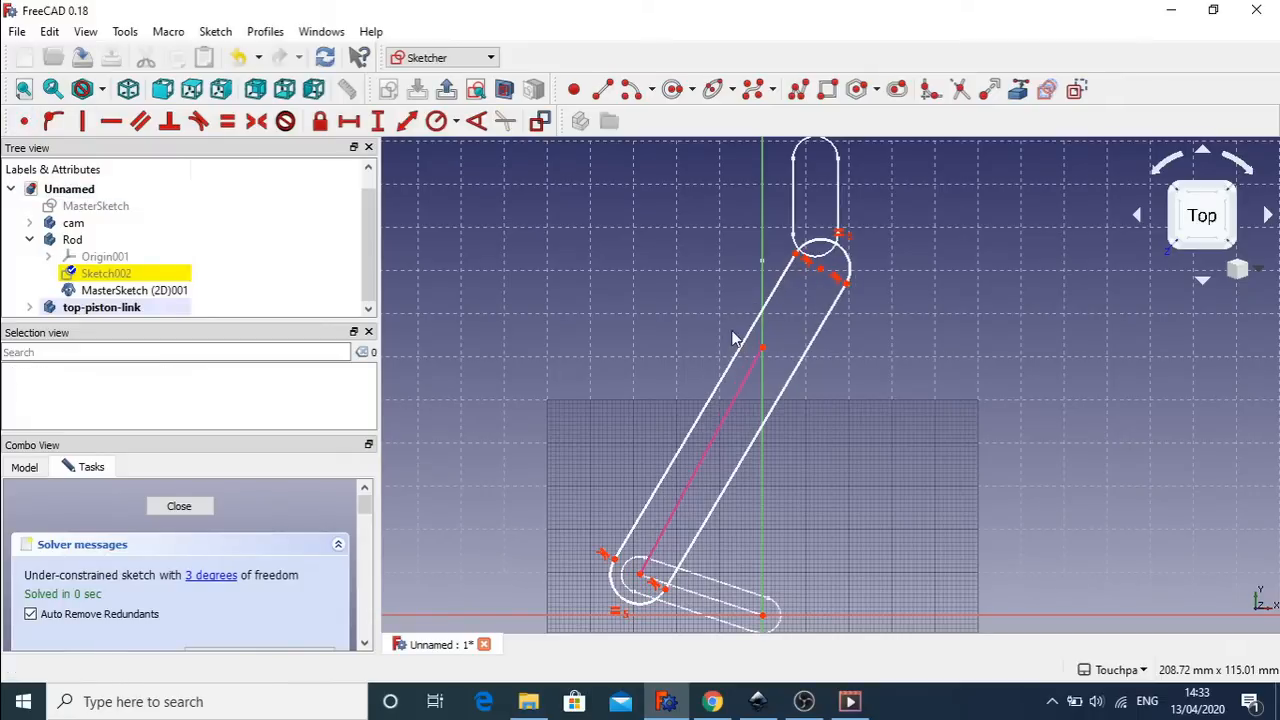
- Bring the rod slot's upper end closer to the linked rod line and dimension the distance between the upper arc's endpoints, keeping the proposed length
{"action": "left_click_drag", "start_coordinate": [819, 268], "coordinate": [793, 320]}
{"action": "left_click", "coordinate": [806, 321]}
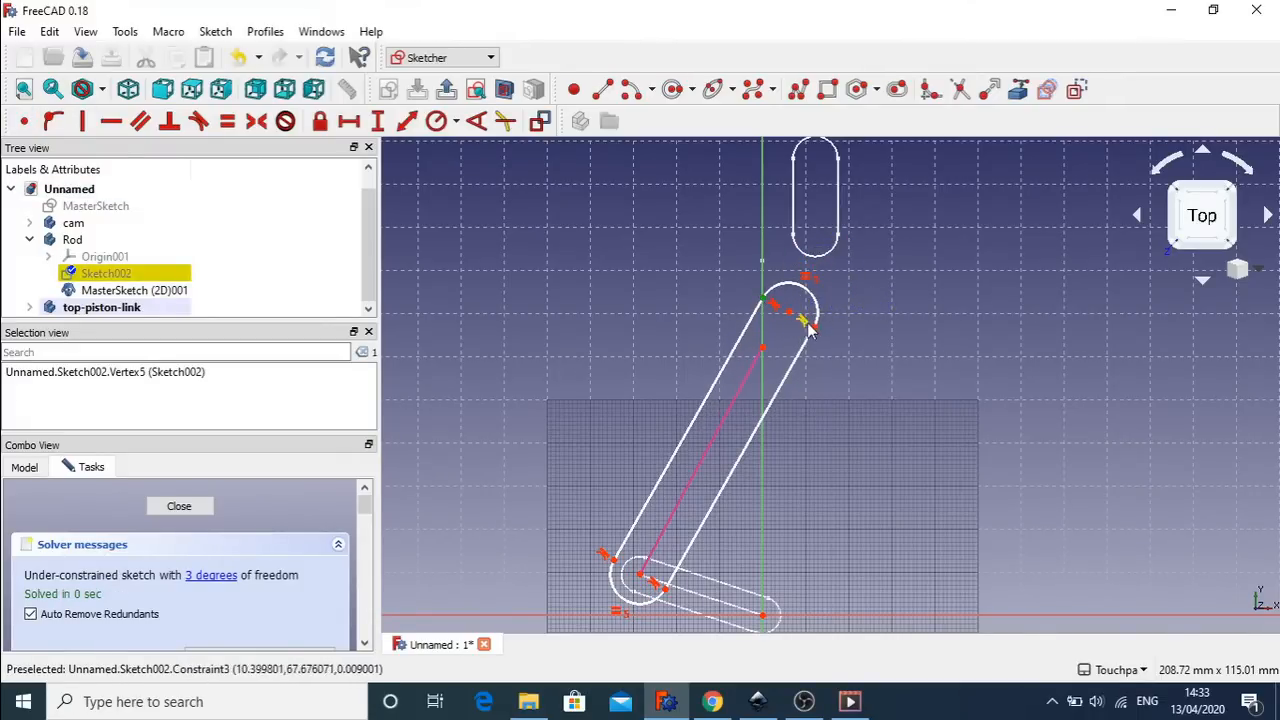
{"action": "left_click", "coordinate": [813, 327]}
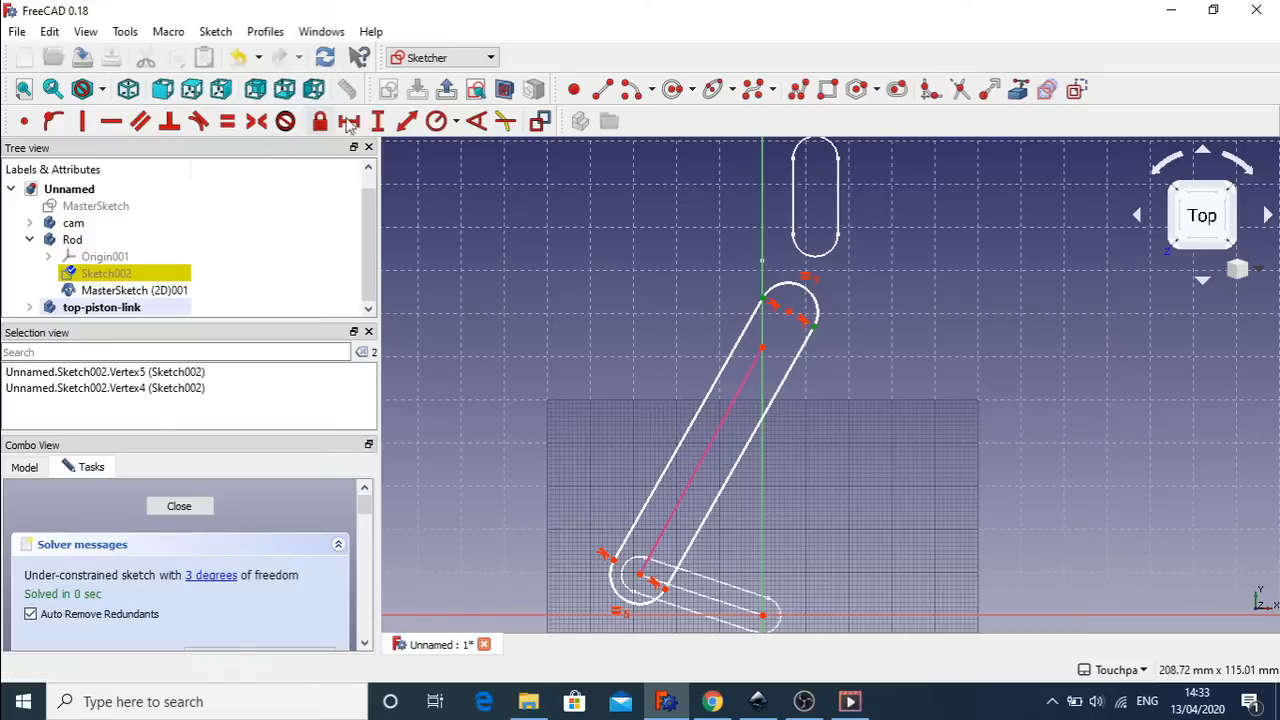
{"action": "left_click", "coordinate": [407, 121]}
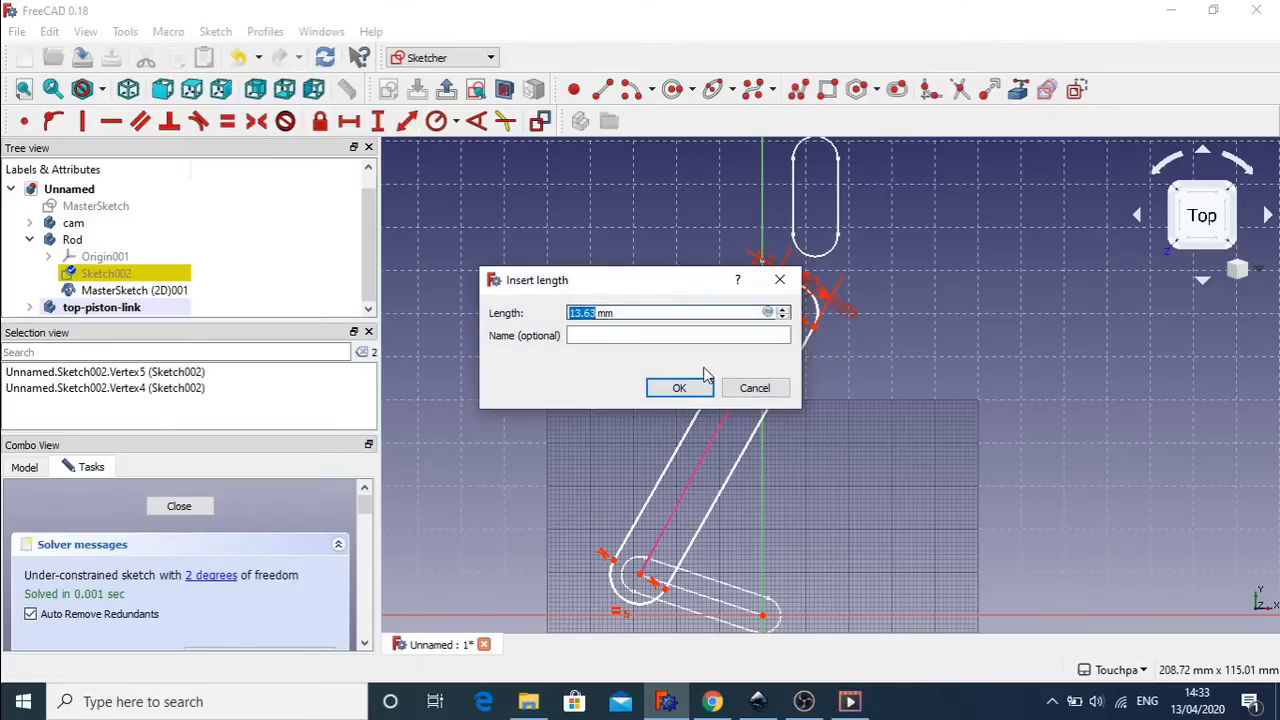
{"action": "left_click", "coordinate": [679, 388]}
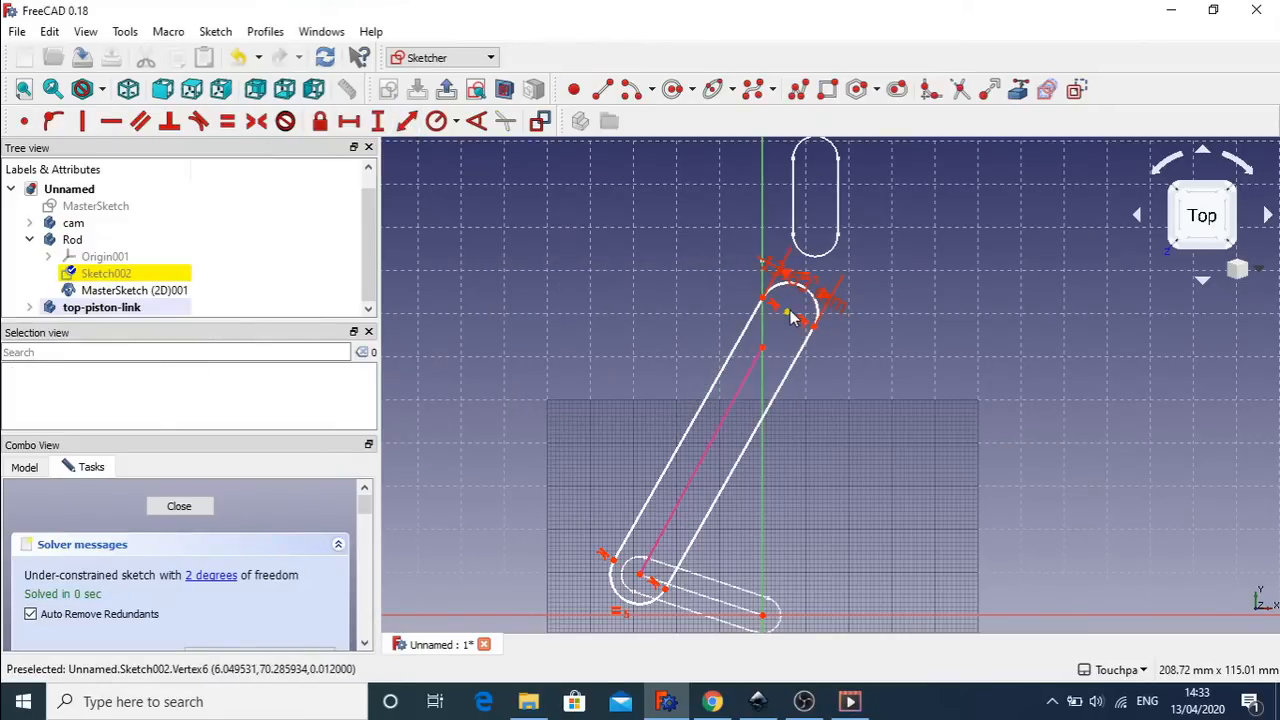
- Make the centre of the rod slot's upper arc coincident with the upper end of the linked rod line and finish the sketch
{"action": "left_click_drag", "start_coordinate": [790, 316], "coordinate": [777, 340]}
{"action": "left_click", "coordinate": [775, 345]}
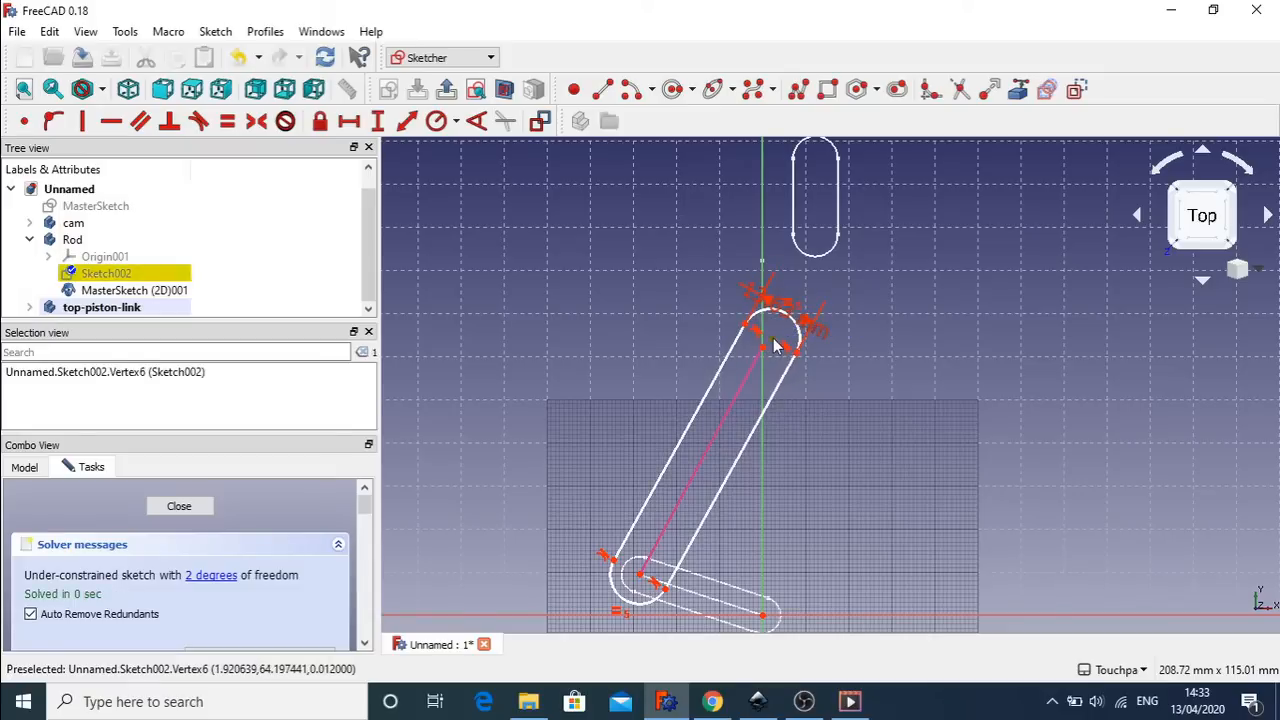
{"action": "left_click", "coordinate": [761, 349]}
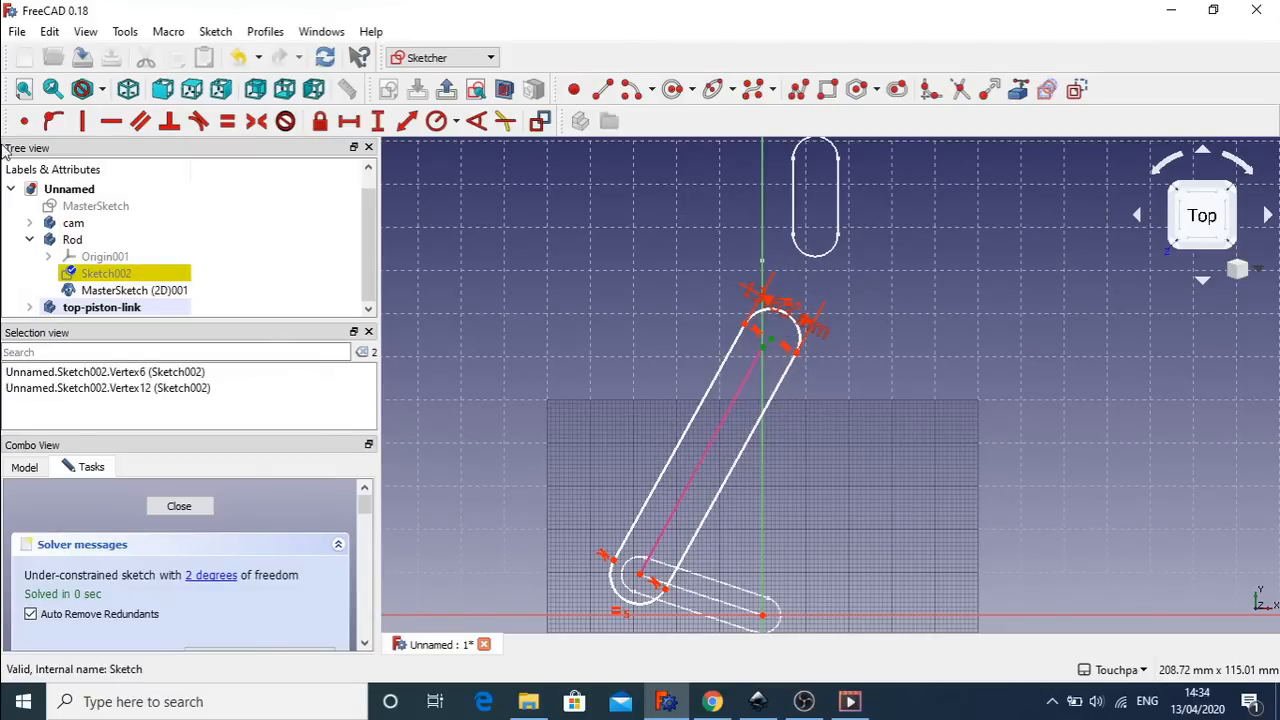
{"action": "left_click", "coordinate": [24, 121]}
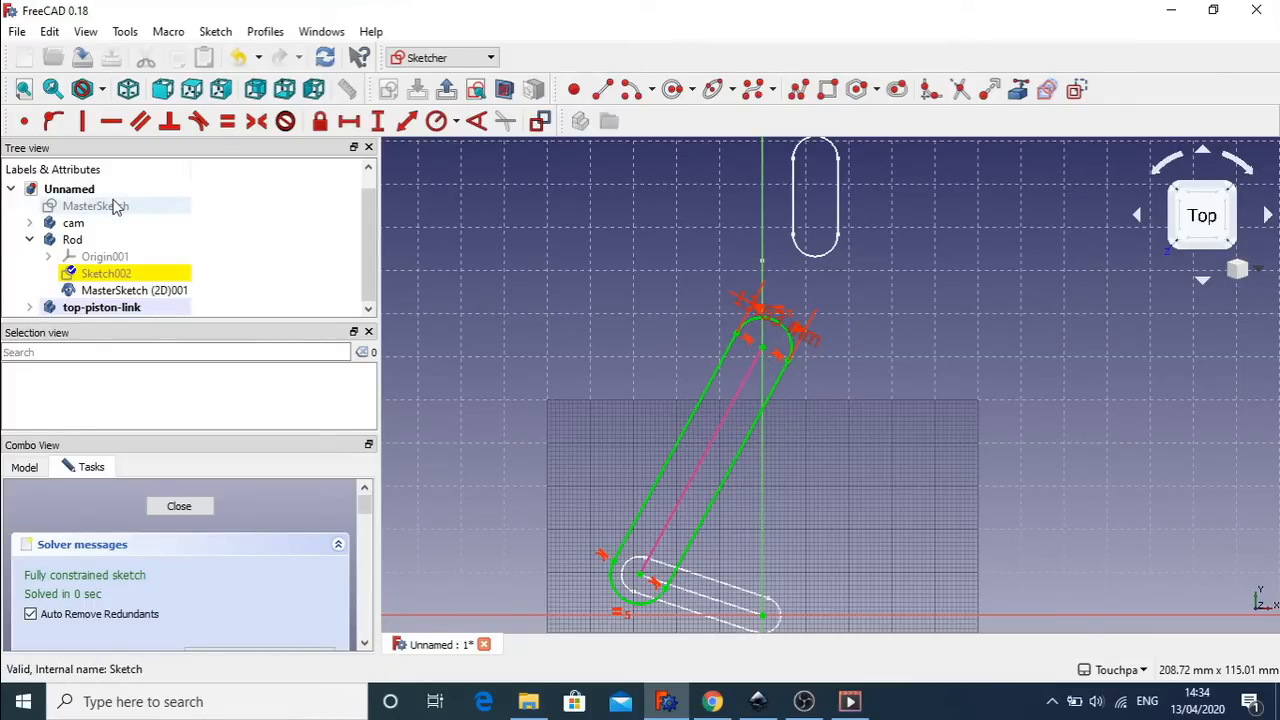
{"action": "left_click", "coordinate": [199, 509]}
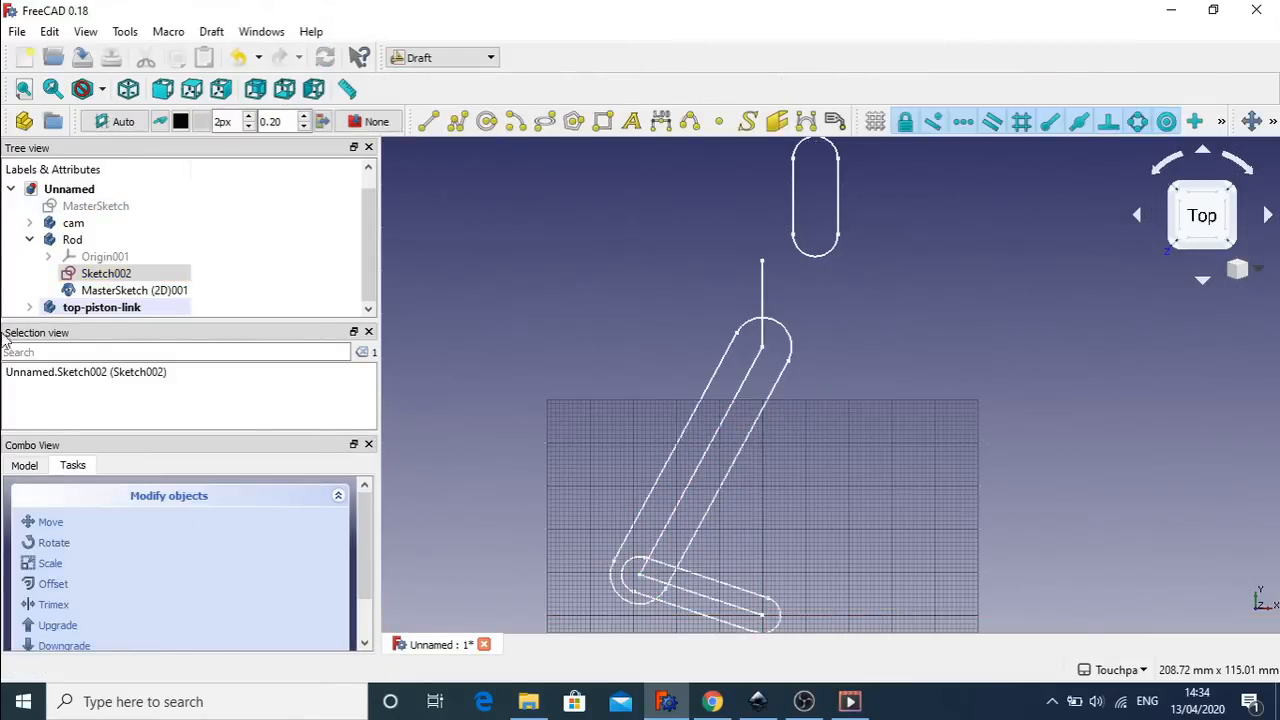
- Open the MasterSketch for editing
{"action": "double_click", "coordinate": [114, 210]}
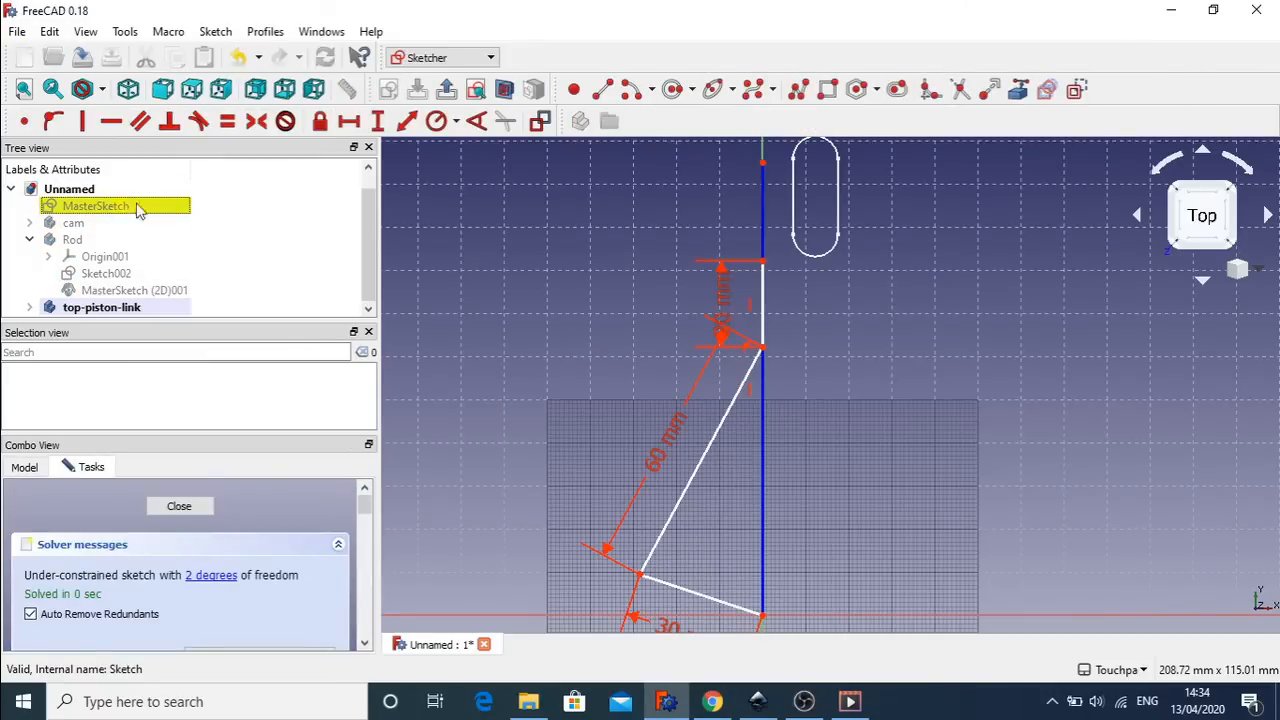
- Reposition the MasterSketch linkage so the crank-rod joint lies about 9 mm right of the vertical axis, and close the sketch
{"action": "left_click_drag", "start_coordinate": [764, 356], "coordinate": [770, 340]}
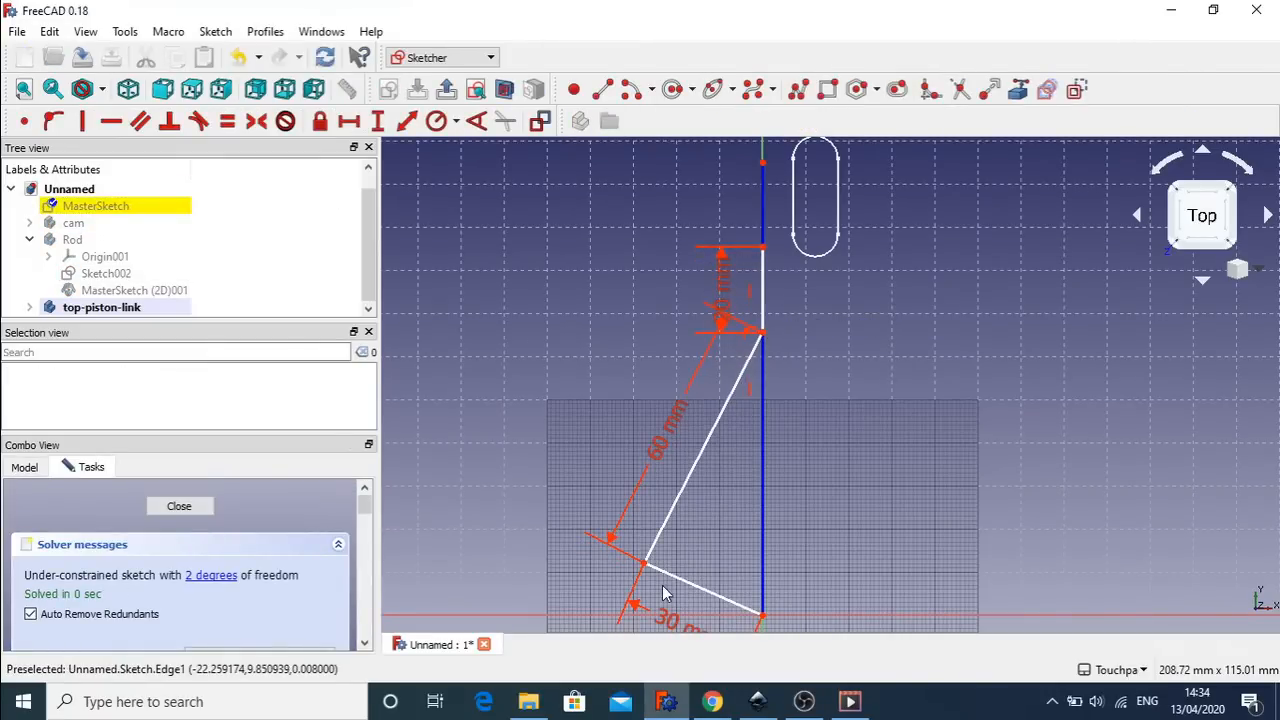
{"action": "mouse_move", "coordinate": [658, 562]}
{"action": "left_mouse_down"}
{"action": "mouse_move", "coordinate": [740, 518]}
{"action": "mouse_move", "coordinate": [800, 510]}
{"action": "mouse_move", "coordinate": [834, 534]}
{"action": "mouse_move", "coordinate": [790, 493]}
{"action": "mouse_move", "coordinate": [806, 503]}
{"action": "mouse_move", "coordinate": [802, 491]}
{"action": "left_mouse_up"}
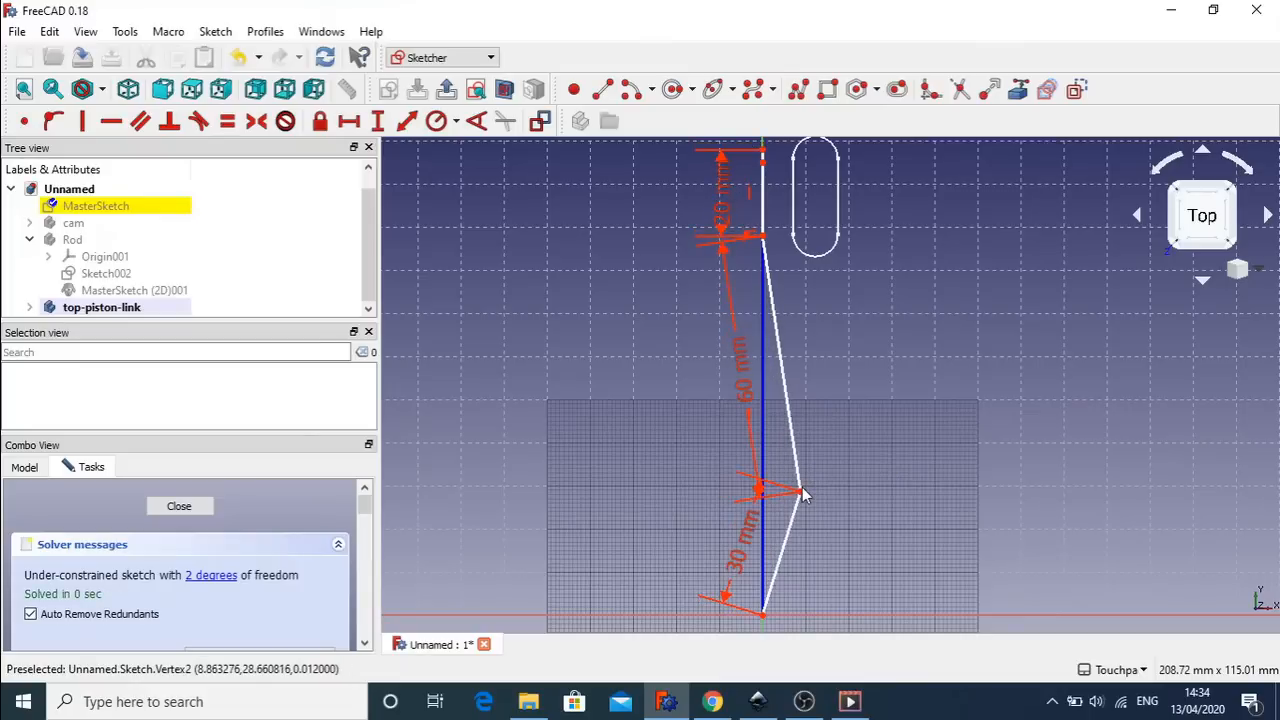
{"action": "left_click", "coordinate": [179, 506]}
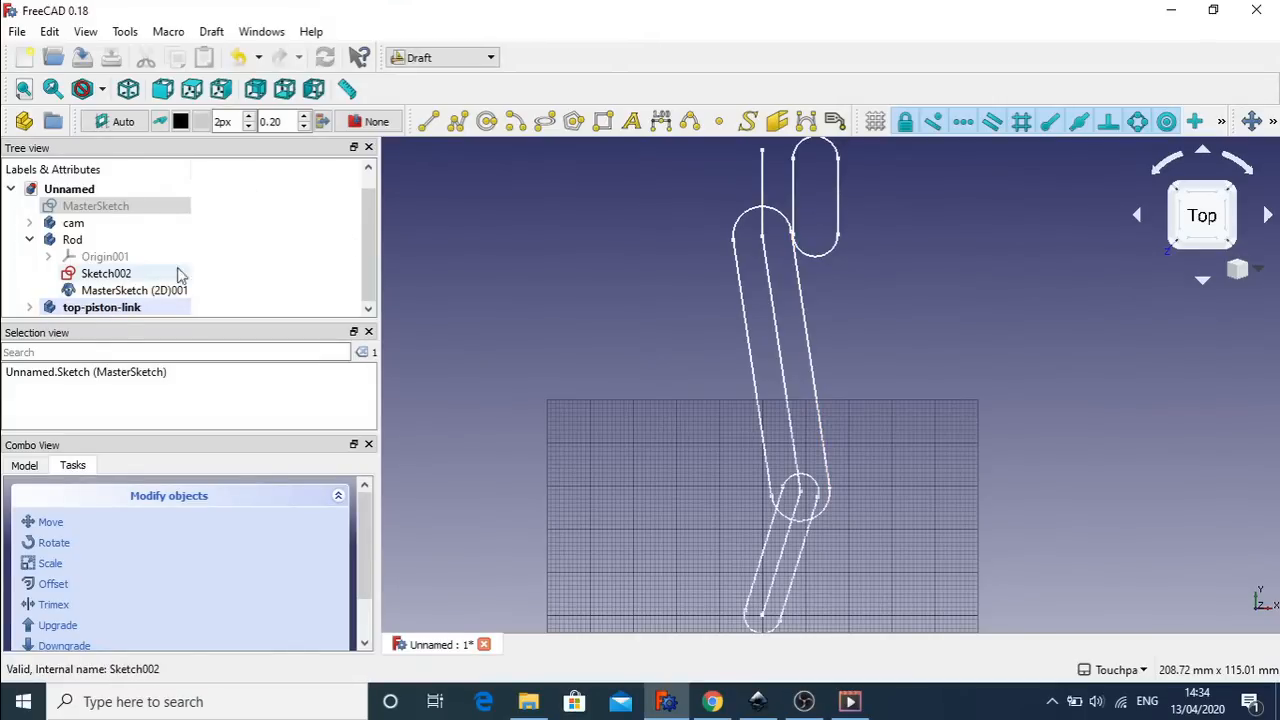
- Create a Draft clone of MasterSketch
{"action": "right_click", "coordinate": [97, 211]}
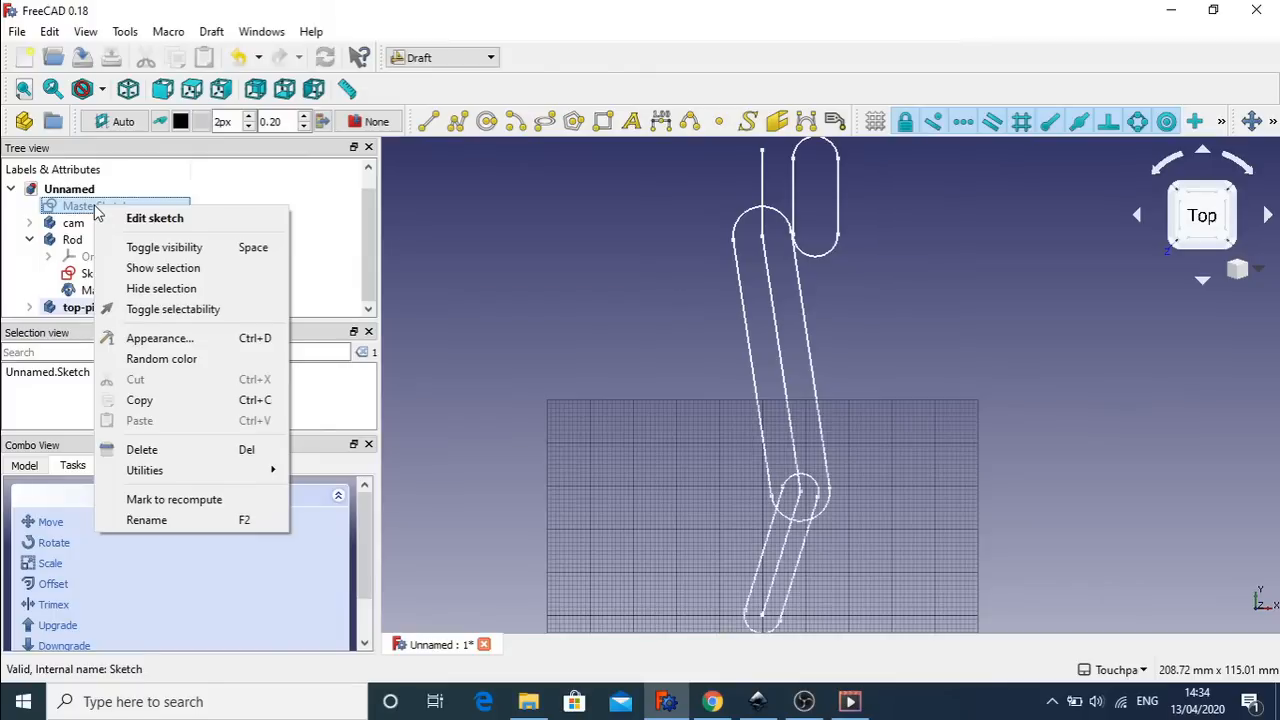
{"action": "left_click", "coordinate": [1272, 121]}
{"action": "left_click", "coordinate": [1272, 121]}
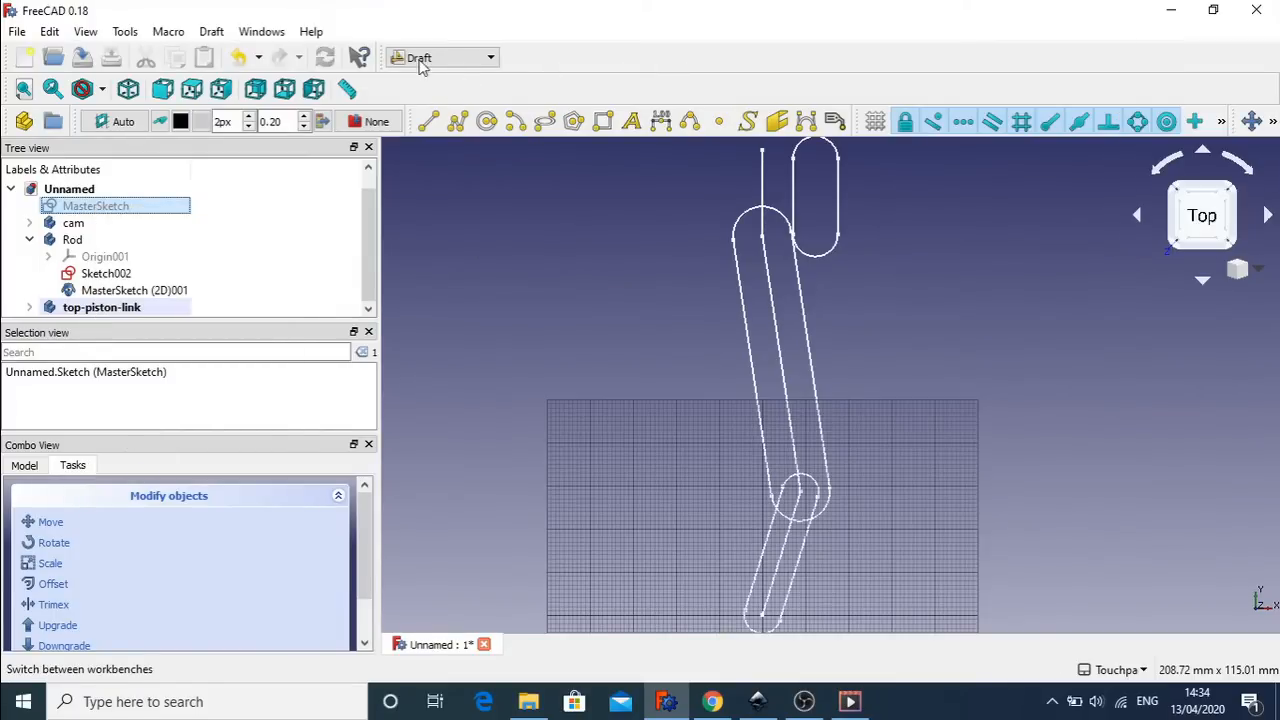
{"action": "left_click", "coordinate": [1272, 124]}
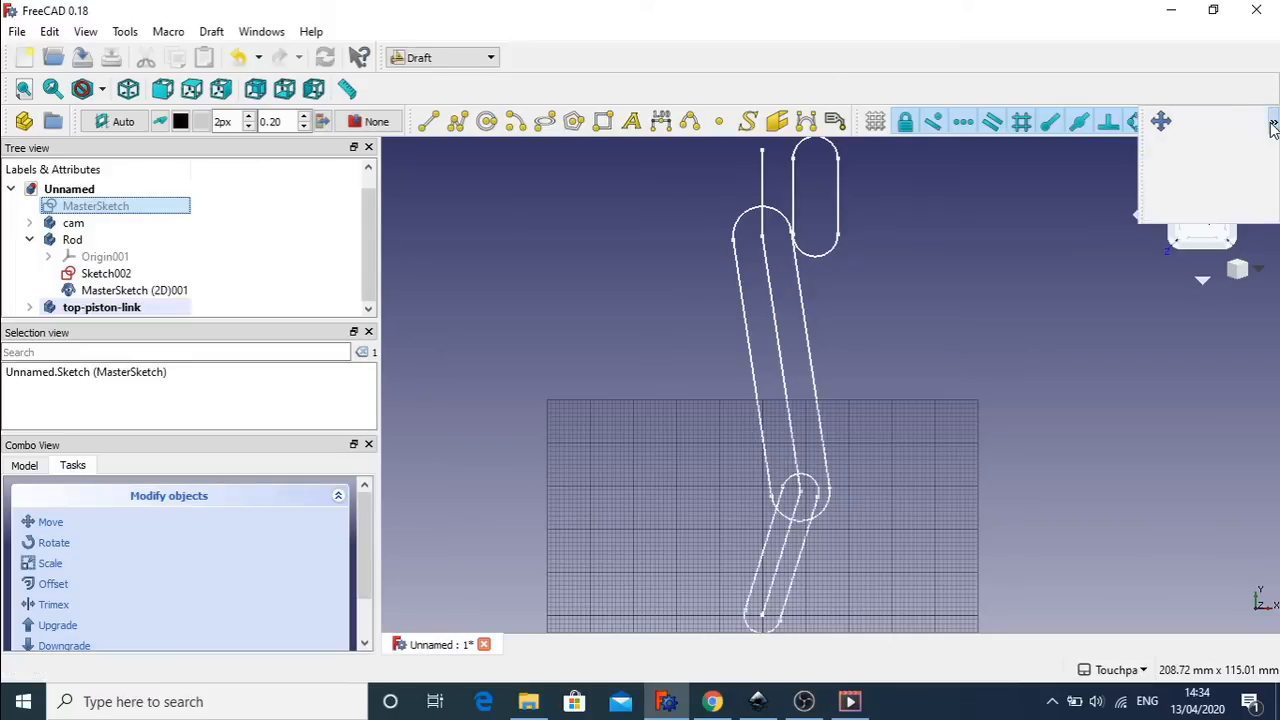
{"action": "left_click", "coordinate": [1223, 206]}
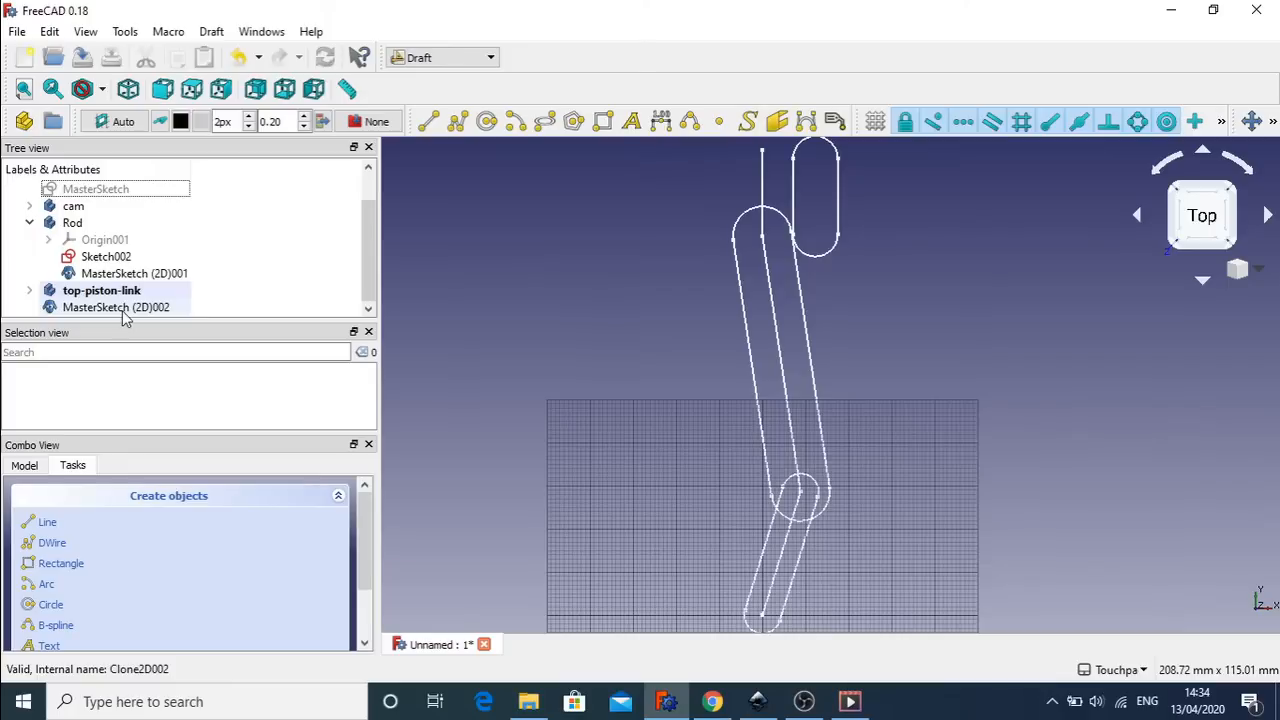
- Move the MasterSketch (2D)002 clone into the top-piston-link body
{"action": "left_click", "coordinate": [31, 223]}
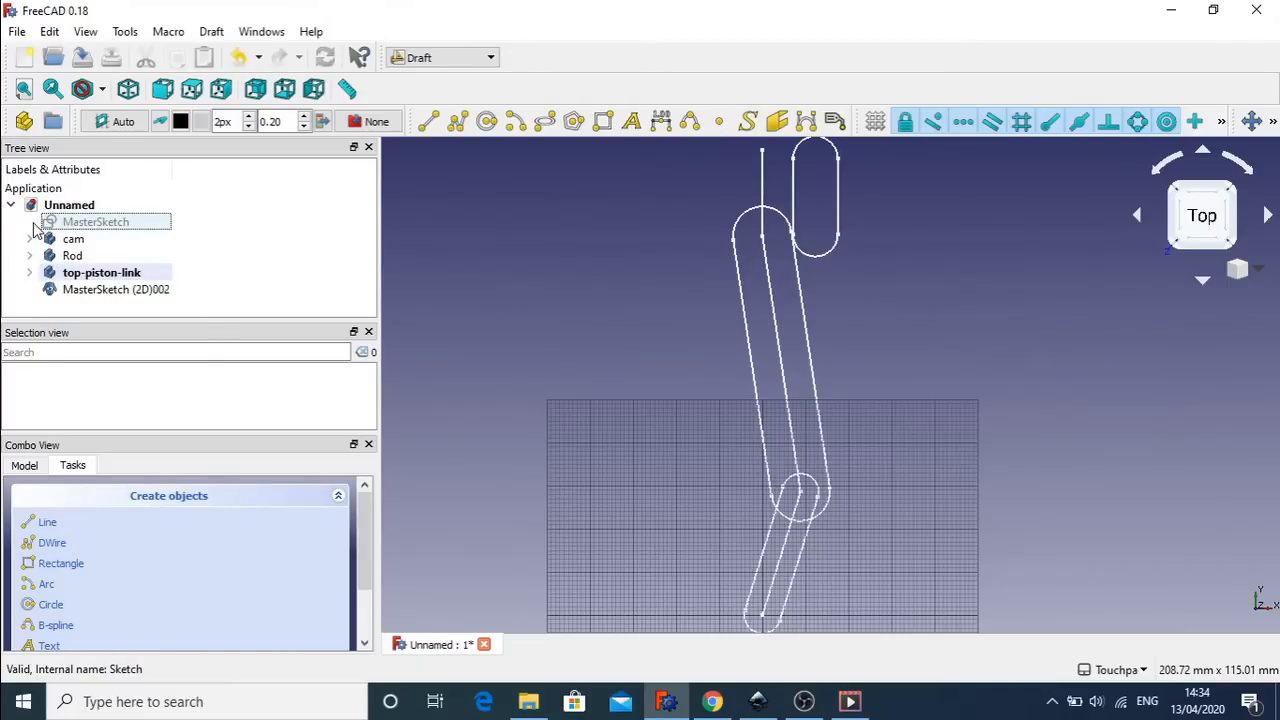
{"action": "left_click", "coordinate": [31, 274]}
{"action": "scroll", "coordinate": [367, 240], "scroll_direction": "down", "scroll_amount": 1}
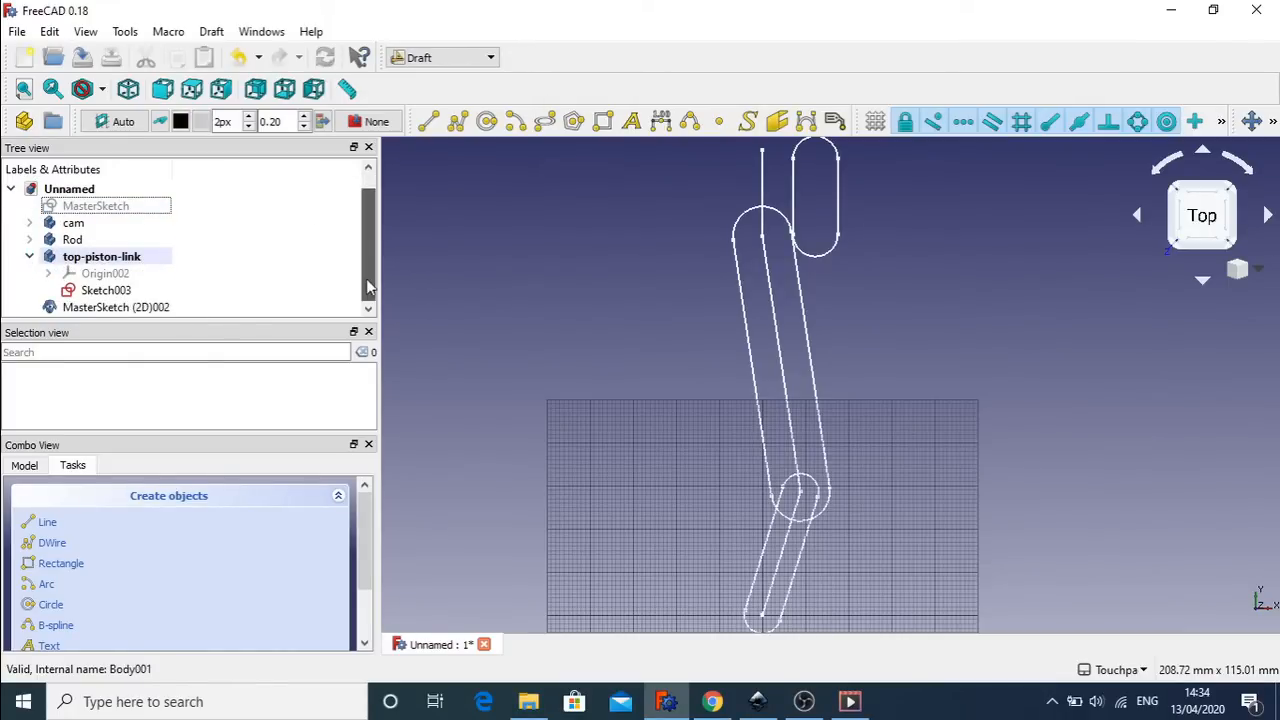
{"action": "left_click_drag", "start_coordinate": [116, 307], "coordinate": [117, 265]}
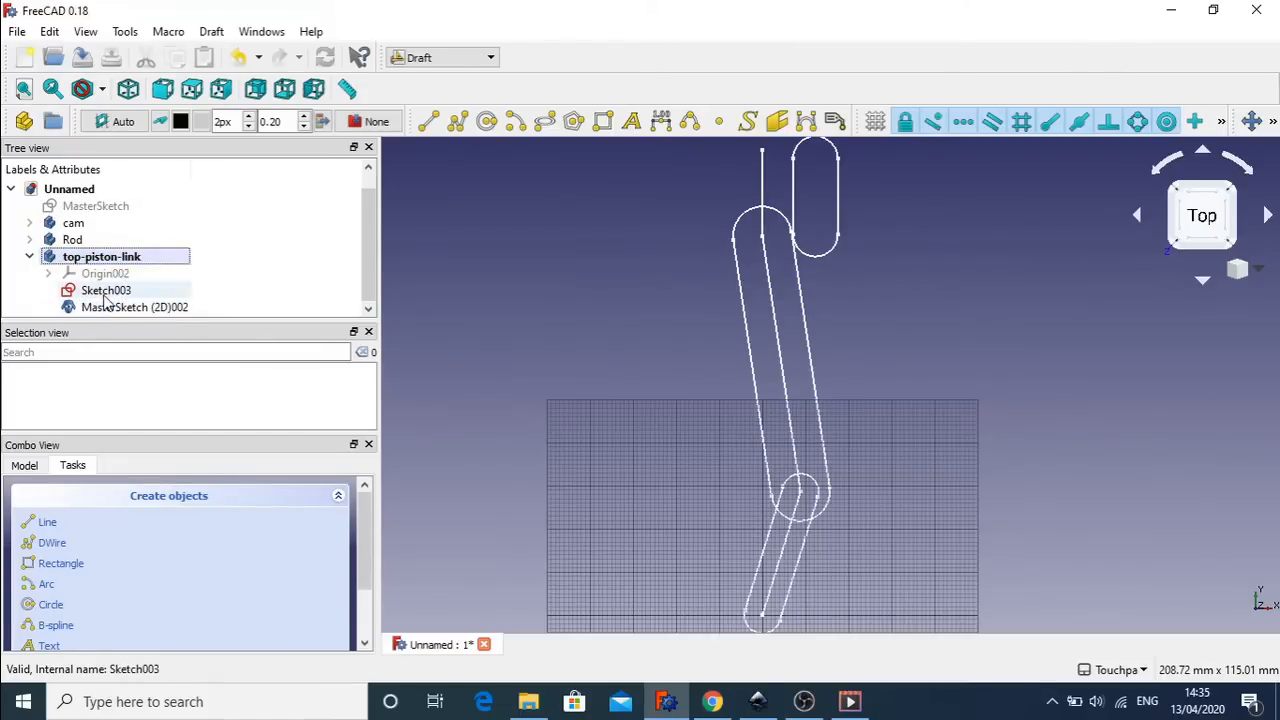
- Edit Sketch003 in the top-piston-link body and try to link the geometry at the rod's upper end as external geometry
{"action": "double_click", "coordinate": [105, 290]}
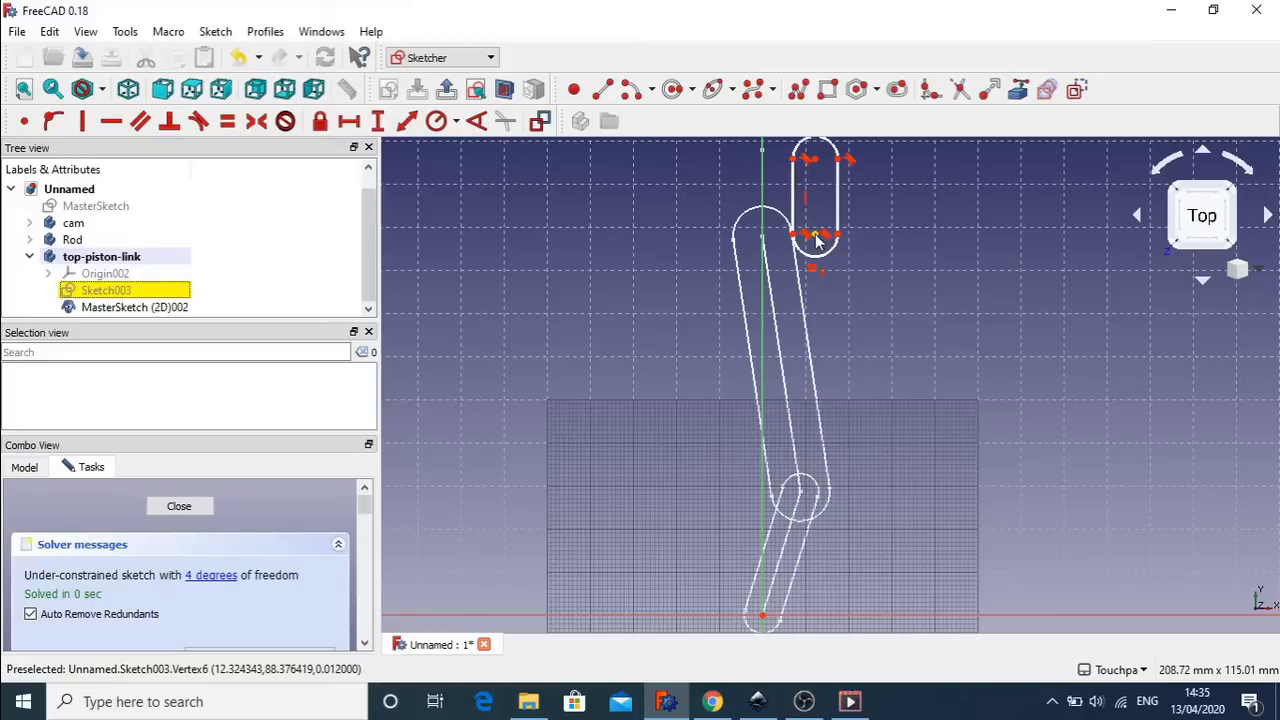
{"action": "left_click", "coordinate": [1018, 92]}
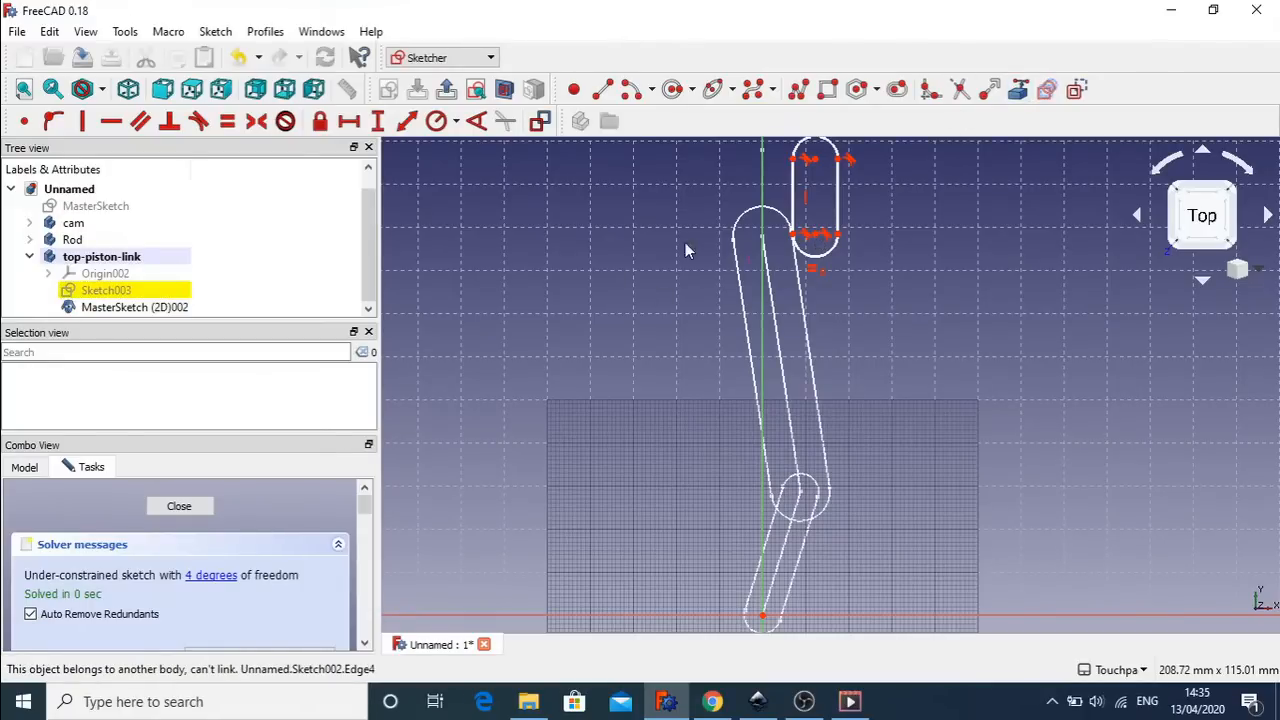
{"action": "left_click", "coordinate": [763, 239]}
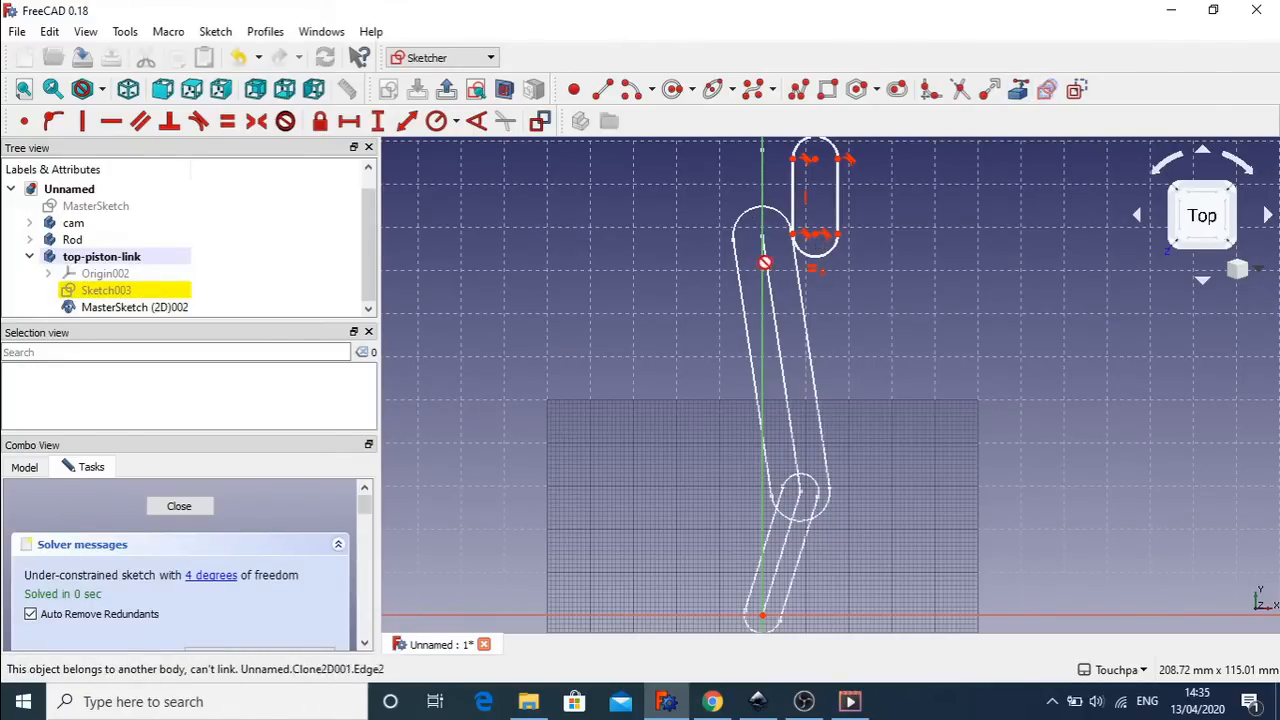
{"action": "left_click", "coordinate": [757, 192]}
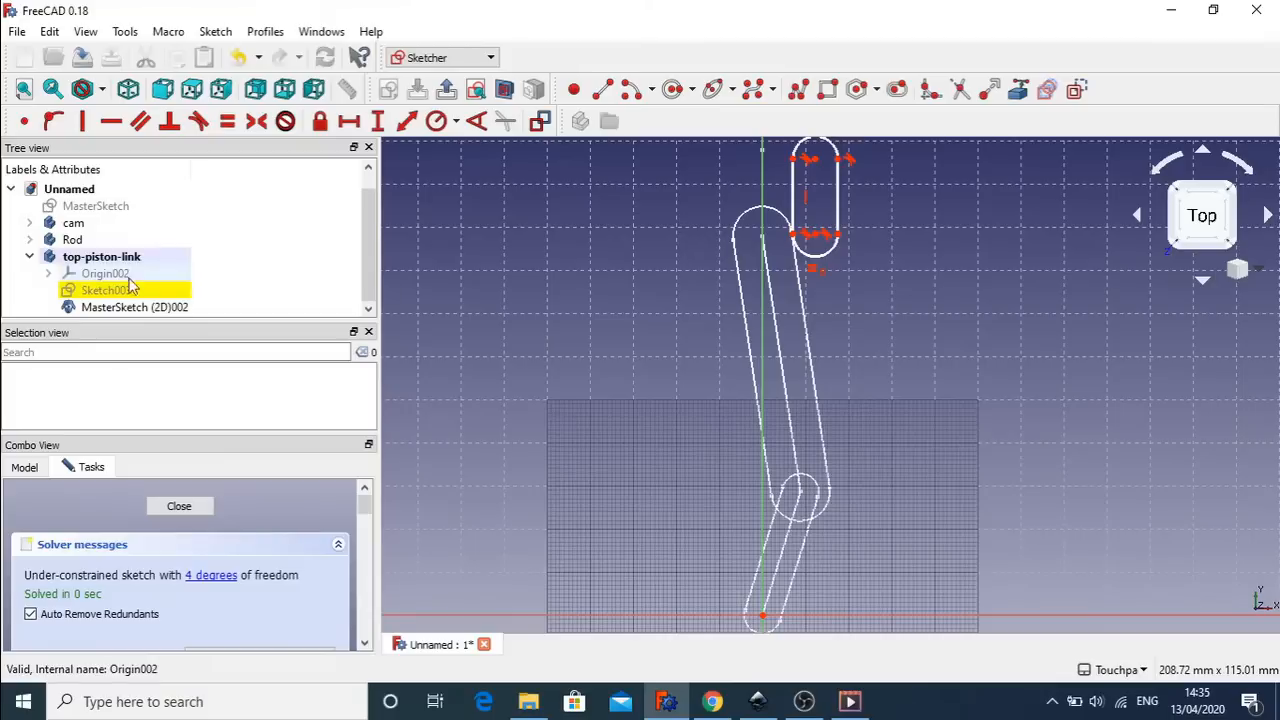
- Hide the MasterSketch (2D)001 clone in the Rod body
{"action": "left_click", "coordinate": [31, 241]}
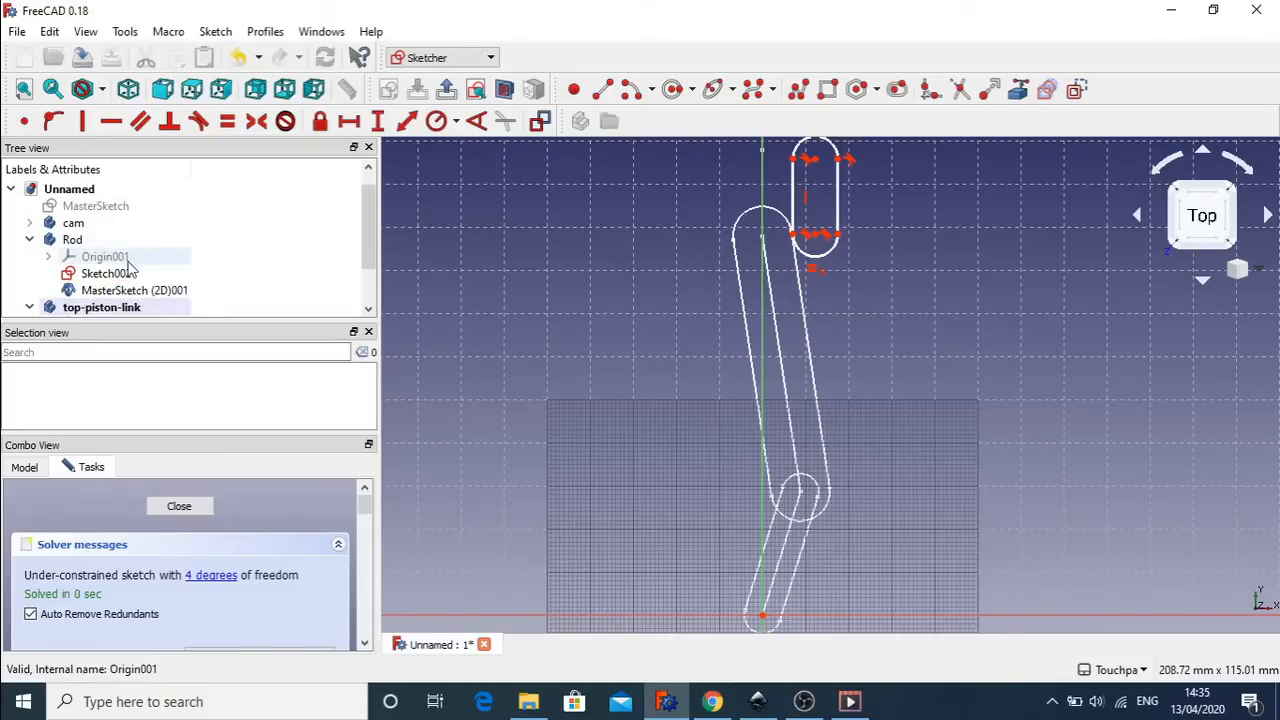
{"action": "left_click", "coordinate": [107, 289]}
{"action": "right_click", "coordinate": [107, 292]}
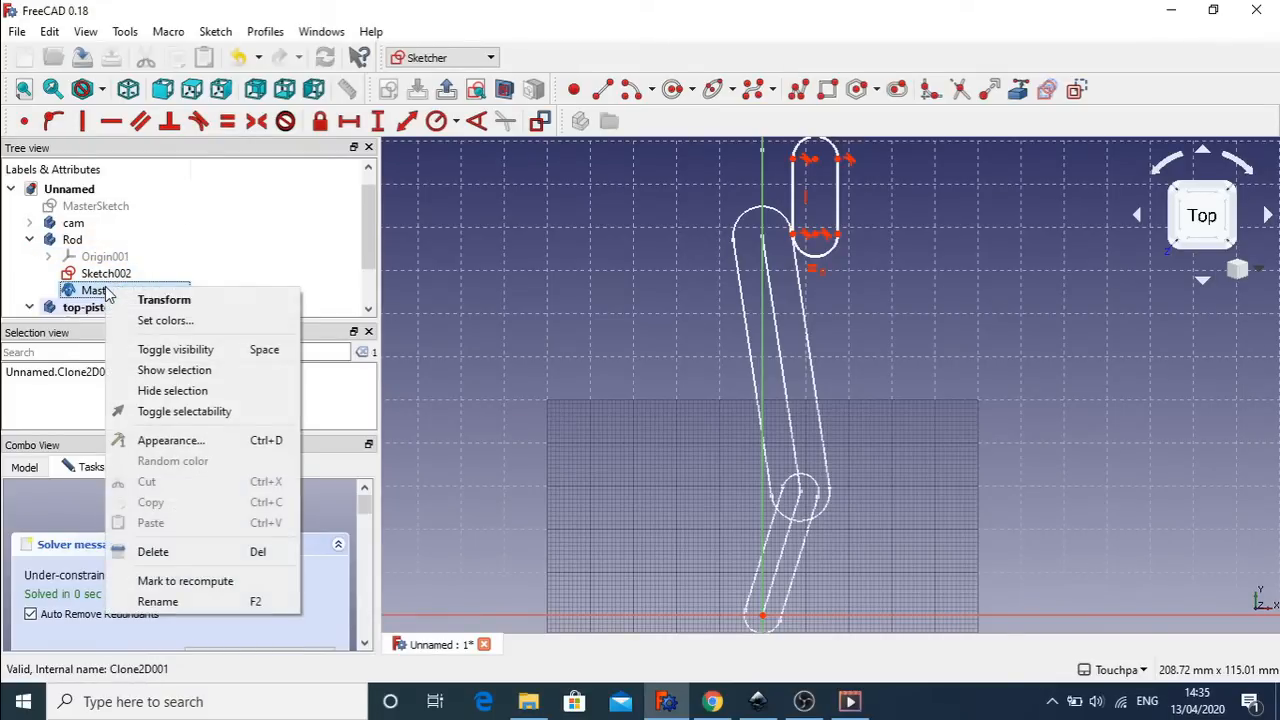
{"action": "left_click", "coordinate": [217, 351]}
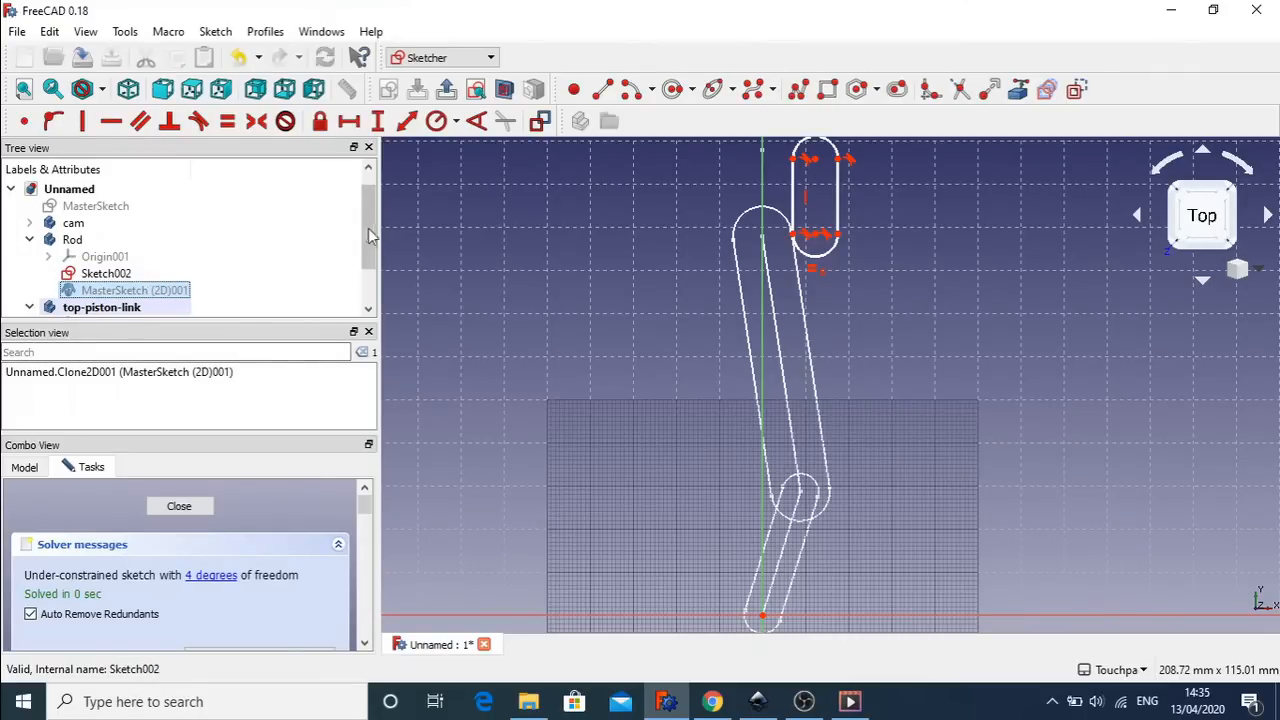
{"action": "left_click_drag", "start_coordinate": [370, 231], "coordinate": [370, 270]}
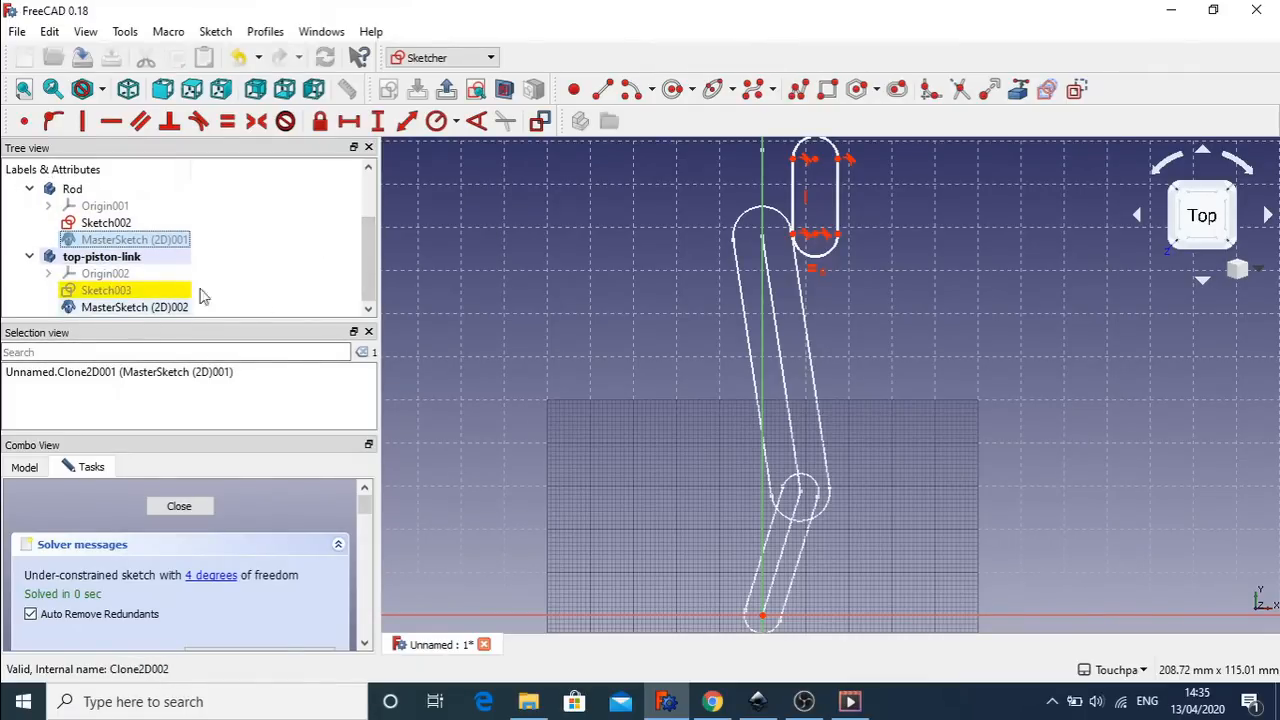
- Link the master clone's upper vertical line as external geometry and make the slot's lower arc centre coincident with its lower endpoint
{"action": "left_click", "coordinate": [1018, 91]}
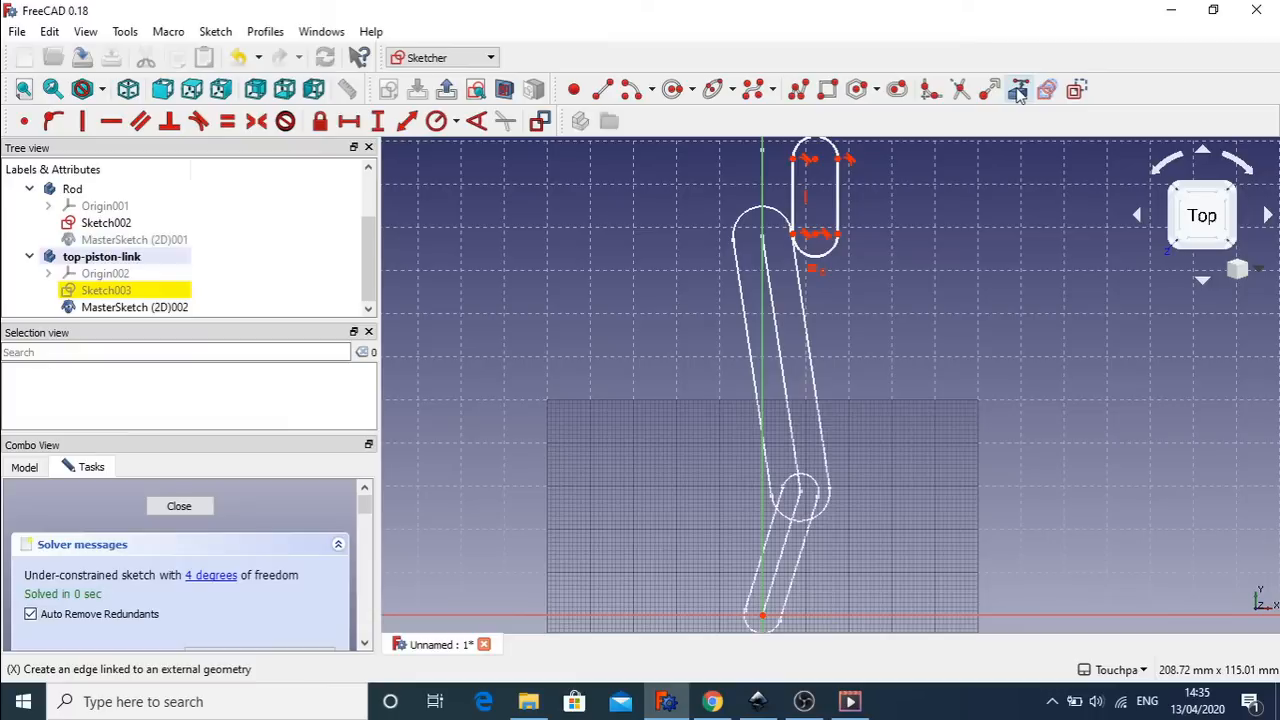
{"action": "left_click", "coordinate": [762, 228]}
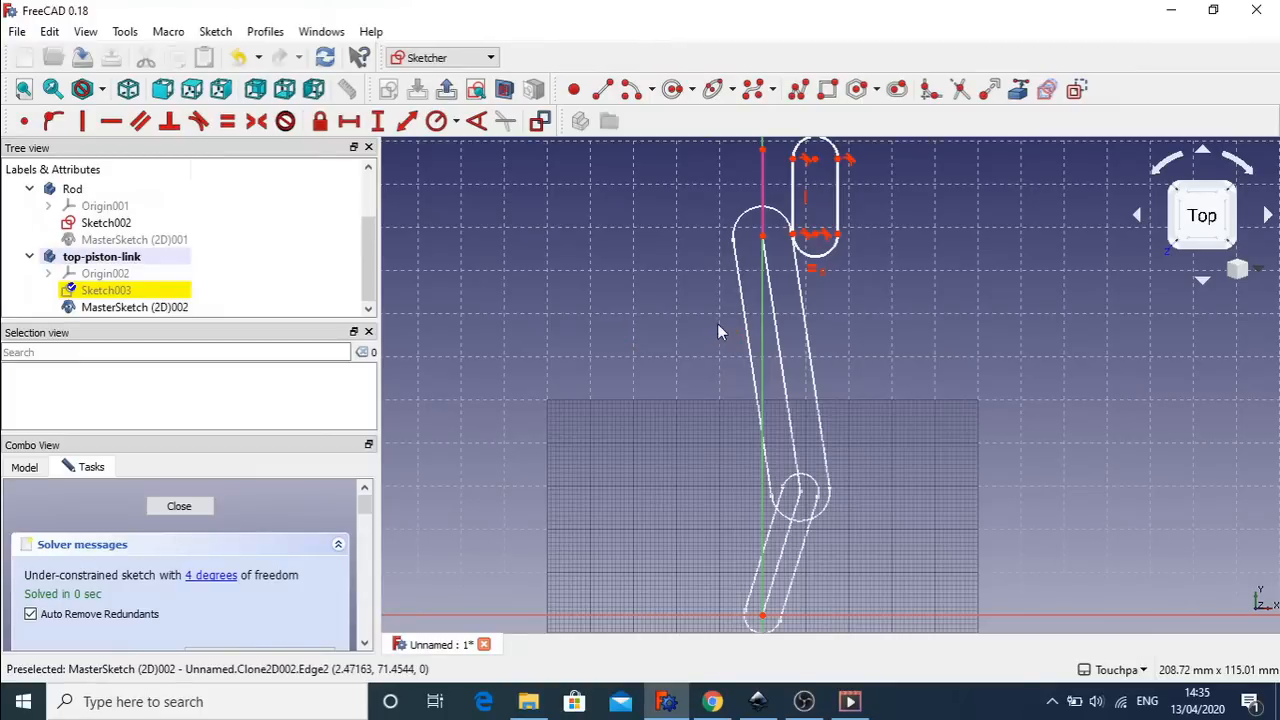
{"action": "left_click", "coordinate": [817, 242]}
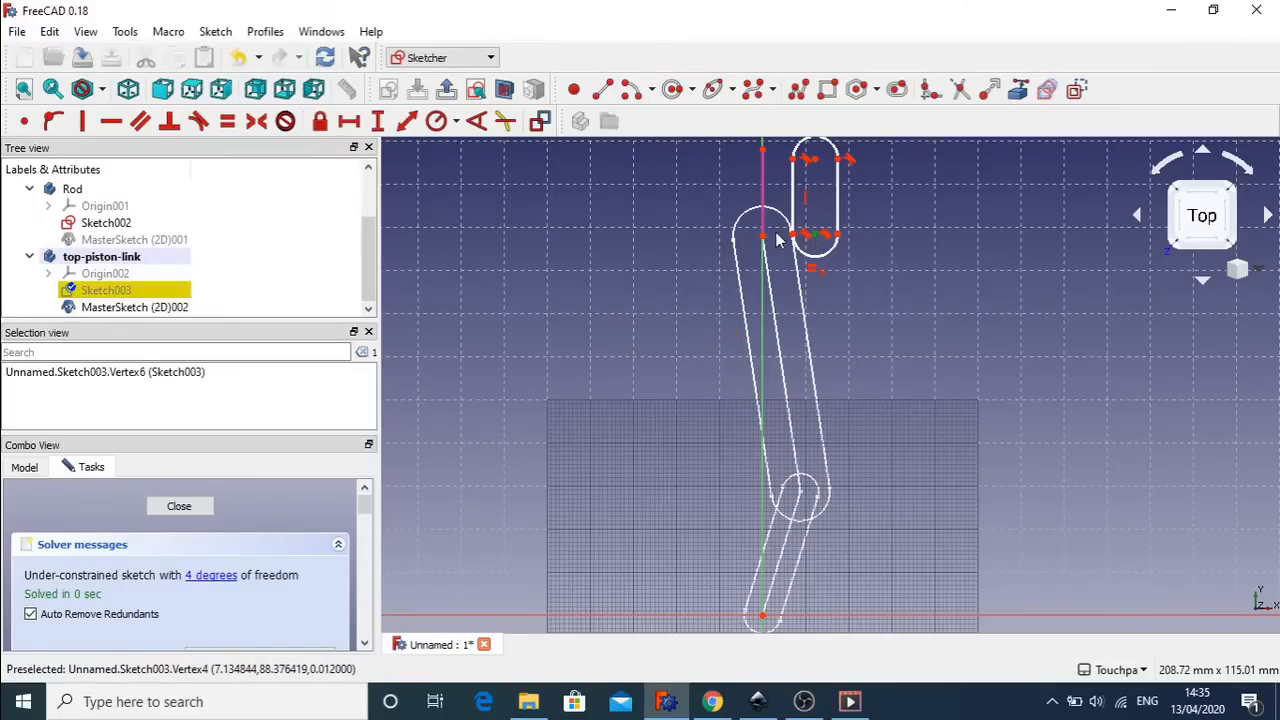
{"action": "left_click", "coordinate": [762, 240]}
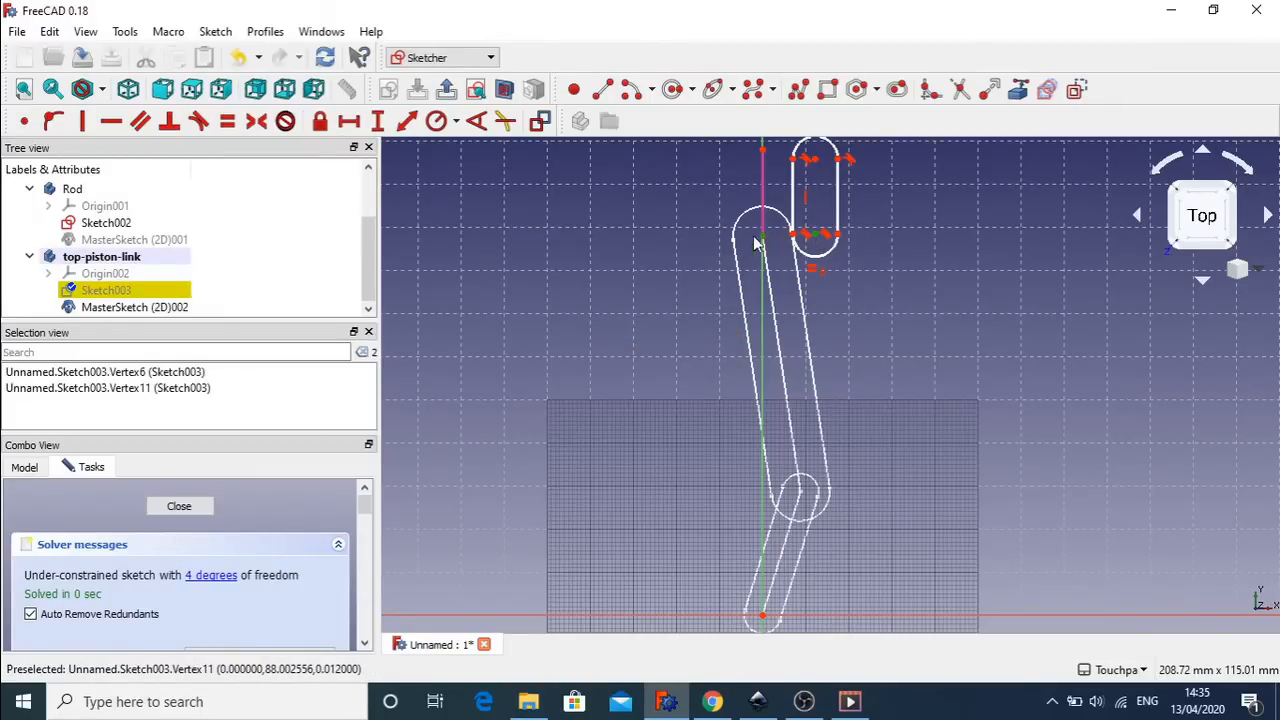
{"action": "left_click", "coordinate": [24, 122]}
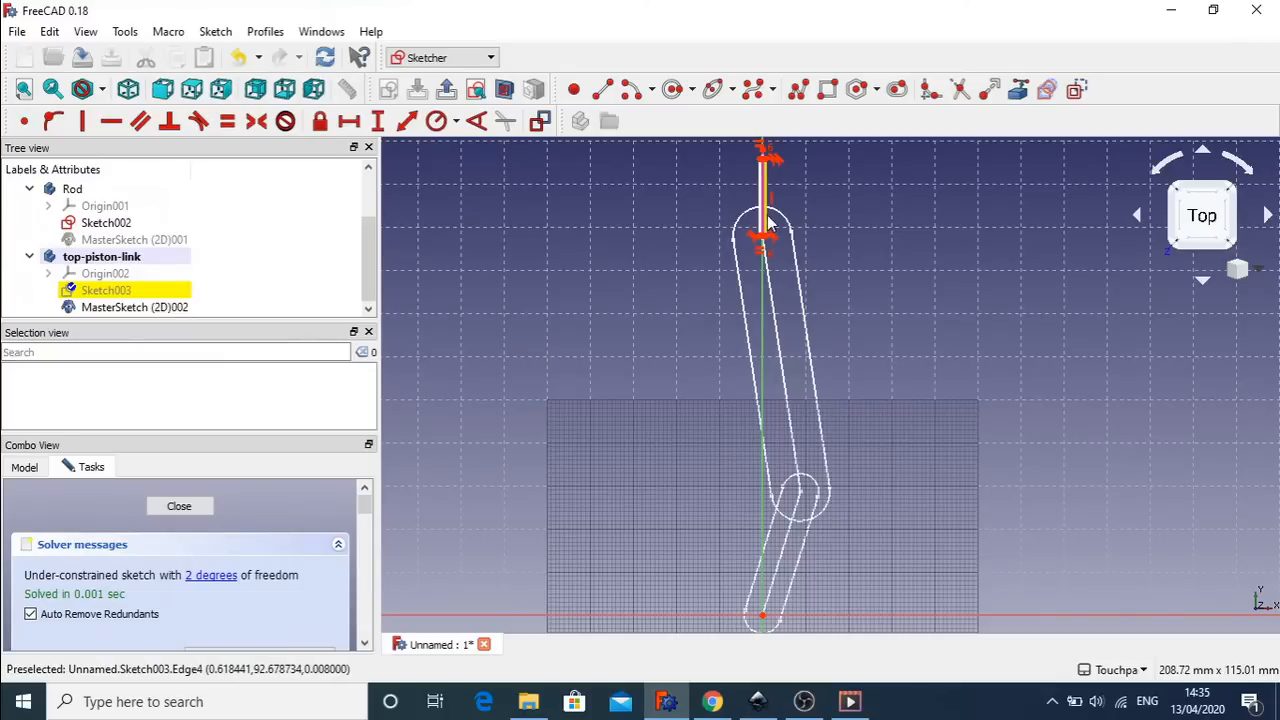
- Widen the slot to about 11 mm and constrain its straight side to a length of 17.87 mm
{"action": "left_click_drag", "start_coordinate": [783, 225], "coordinate": [793, 224]}
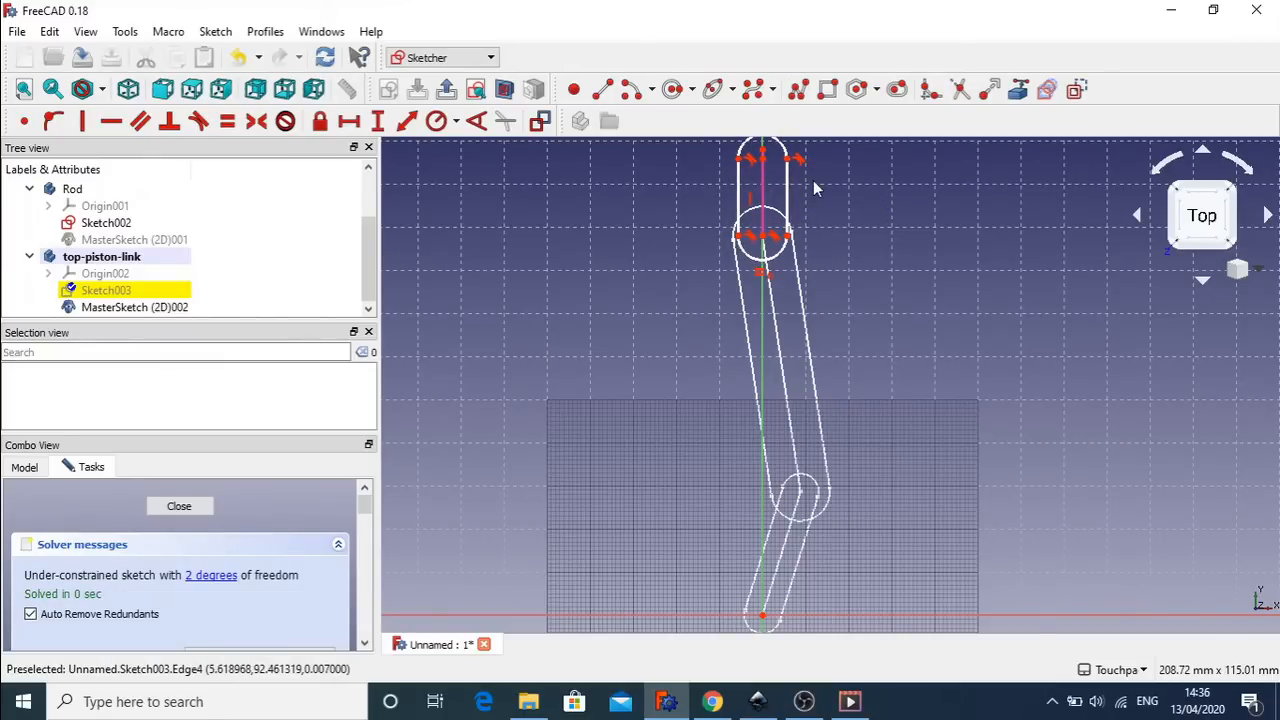
{"action": "left_click", "coordinate": [787, 240]}
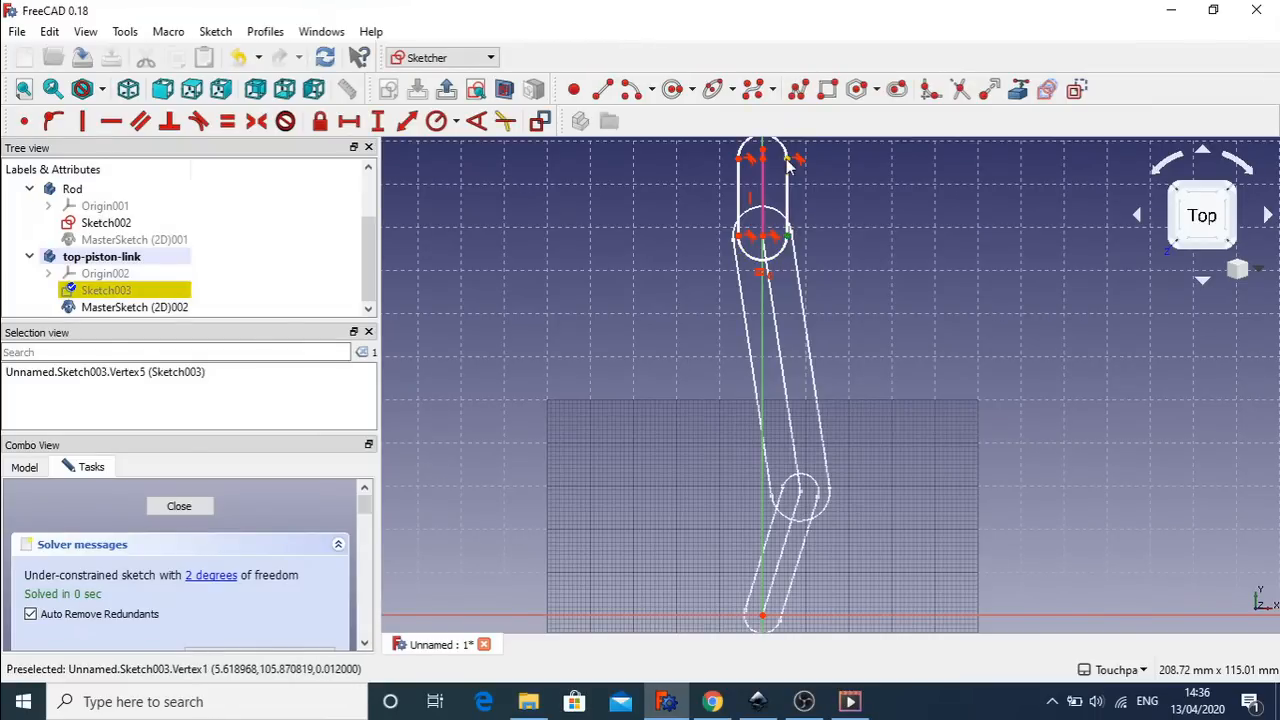
{"action": "left_click", "coordinate": [788, 164]}
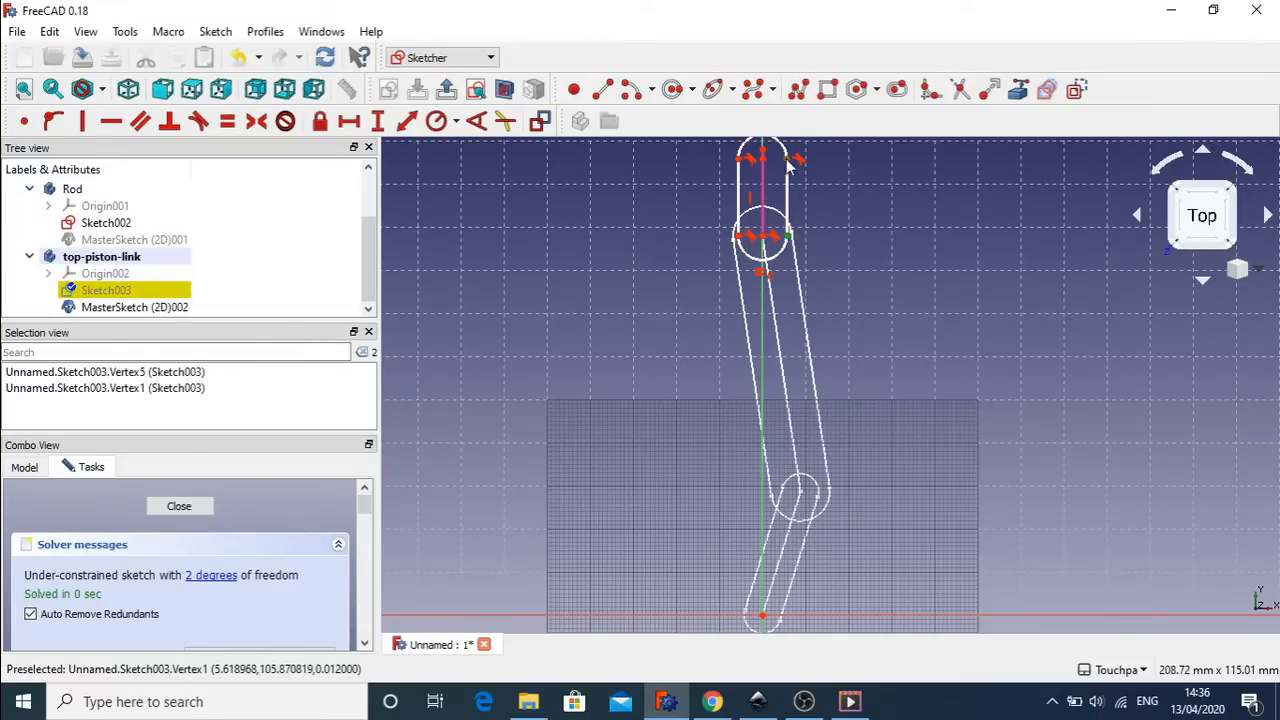
{"action": "left_click", "coordinate": [407, 122]}
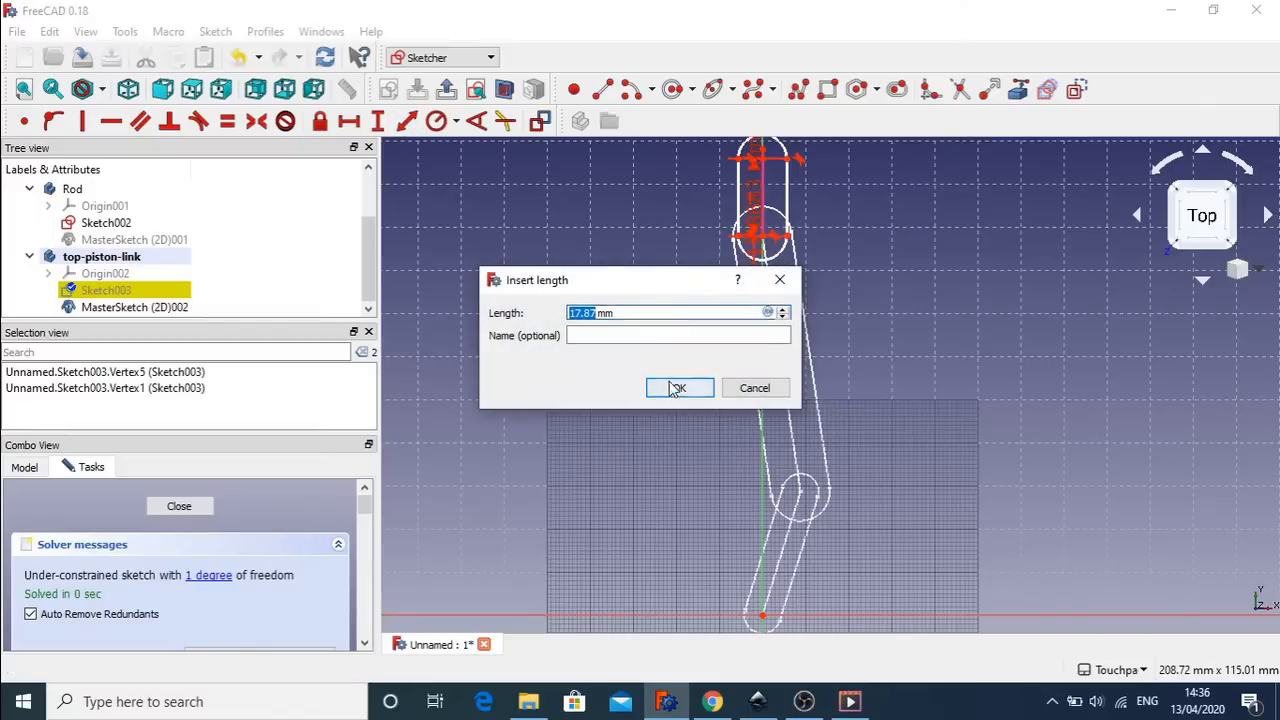
{"action": "left_click", "coordinate": [672, 386]}
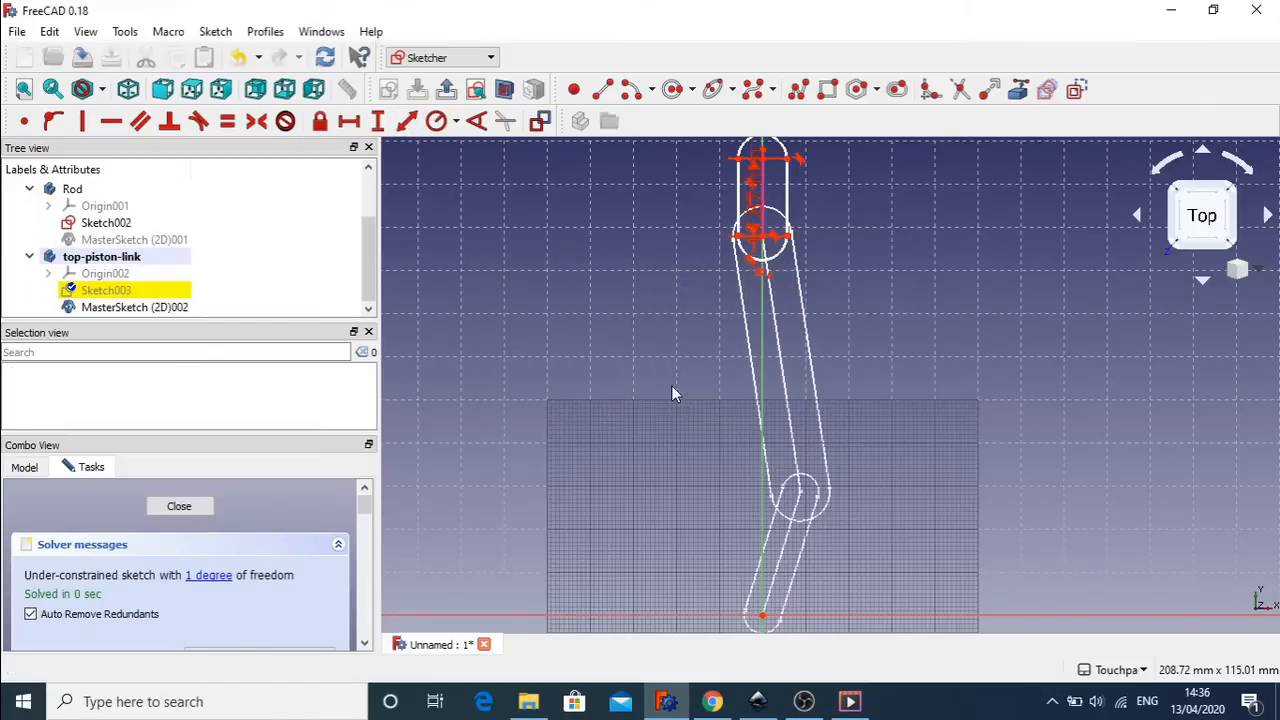
- Constrain the distance between the slot's two upper side endpoints to 11.24 mm and close the sketch
{"action": "left_click", "coordinate": [758, 167]}
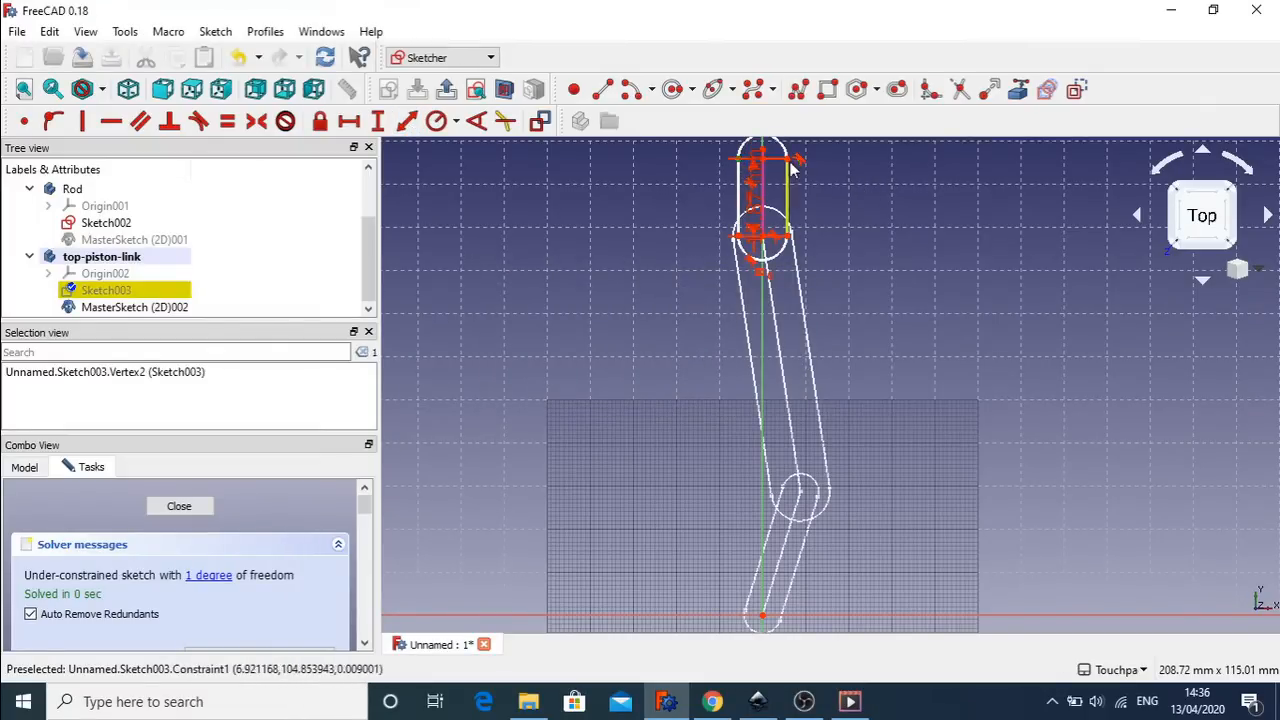
{"action": "left_click", "coordinate": [789, 166]}
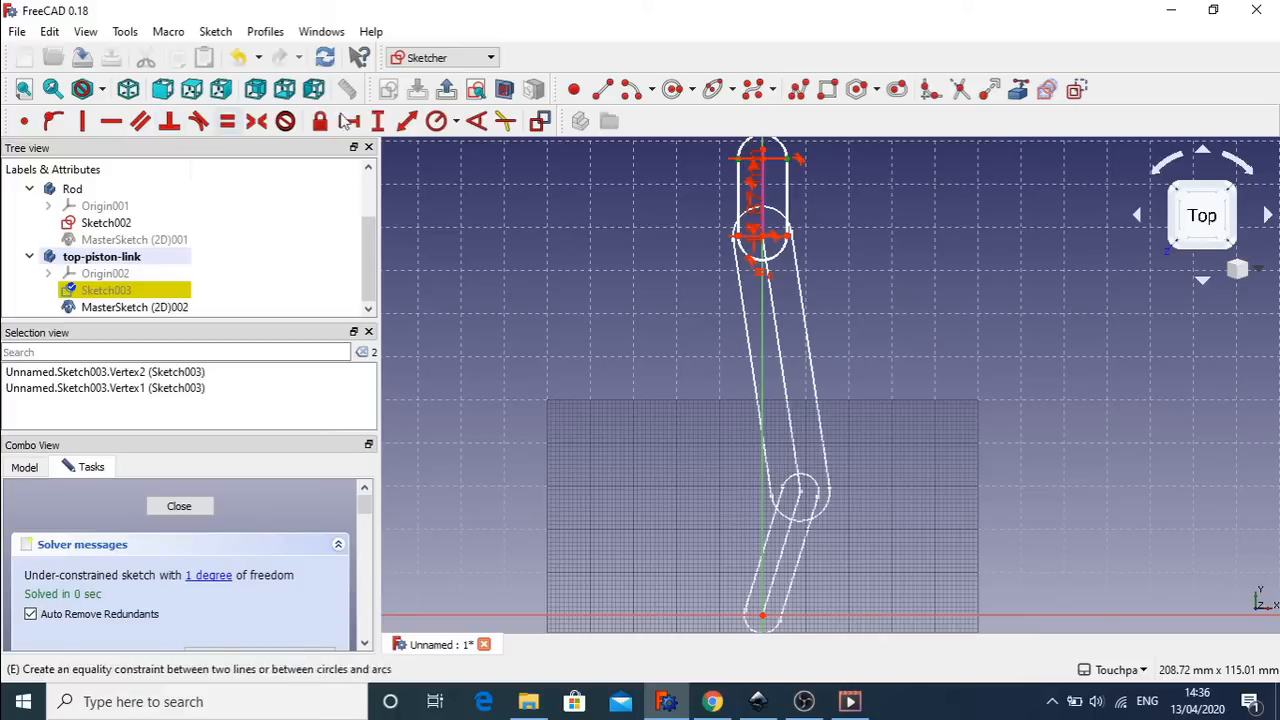
{"action": "left_click", "coordinate": [406, 121]}
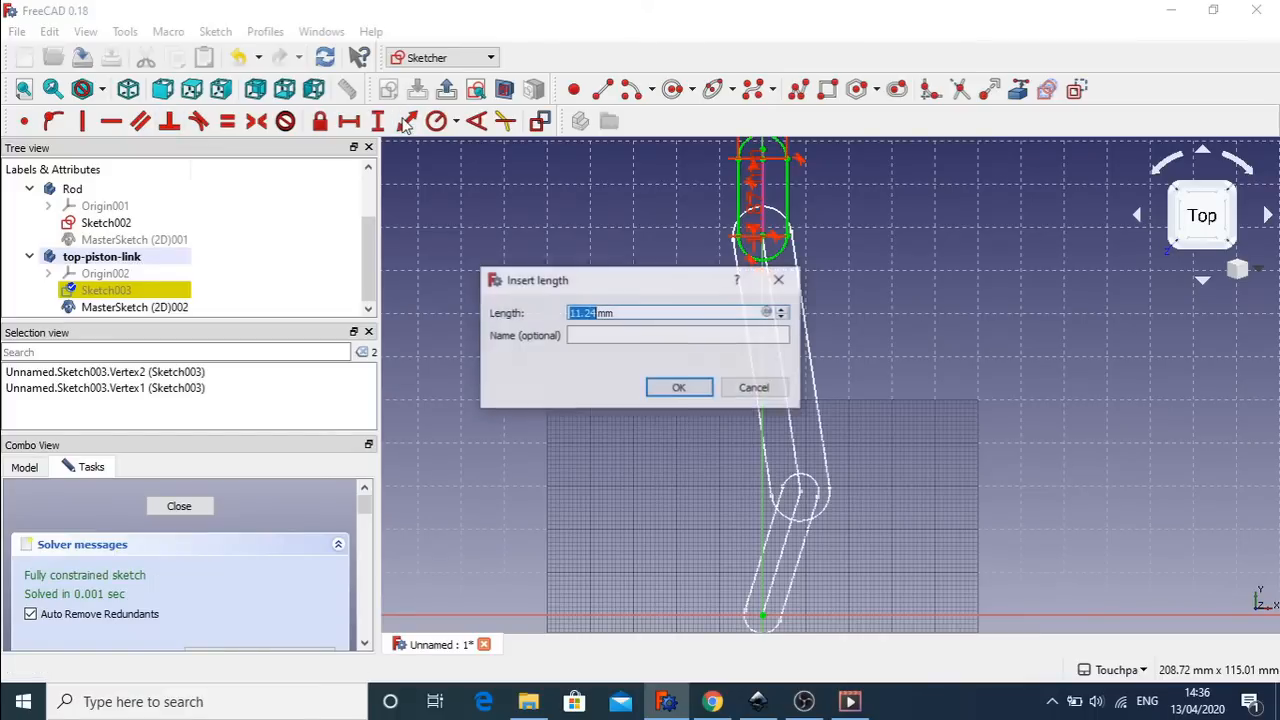
{"action": "left_click", "coordinate": [677, 389]}
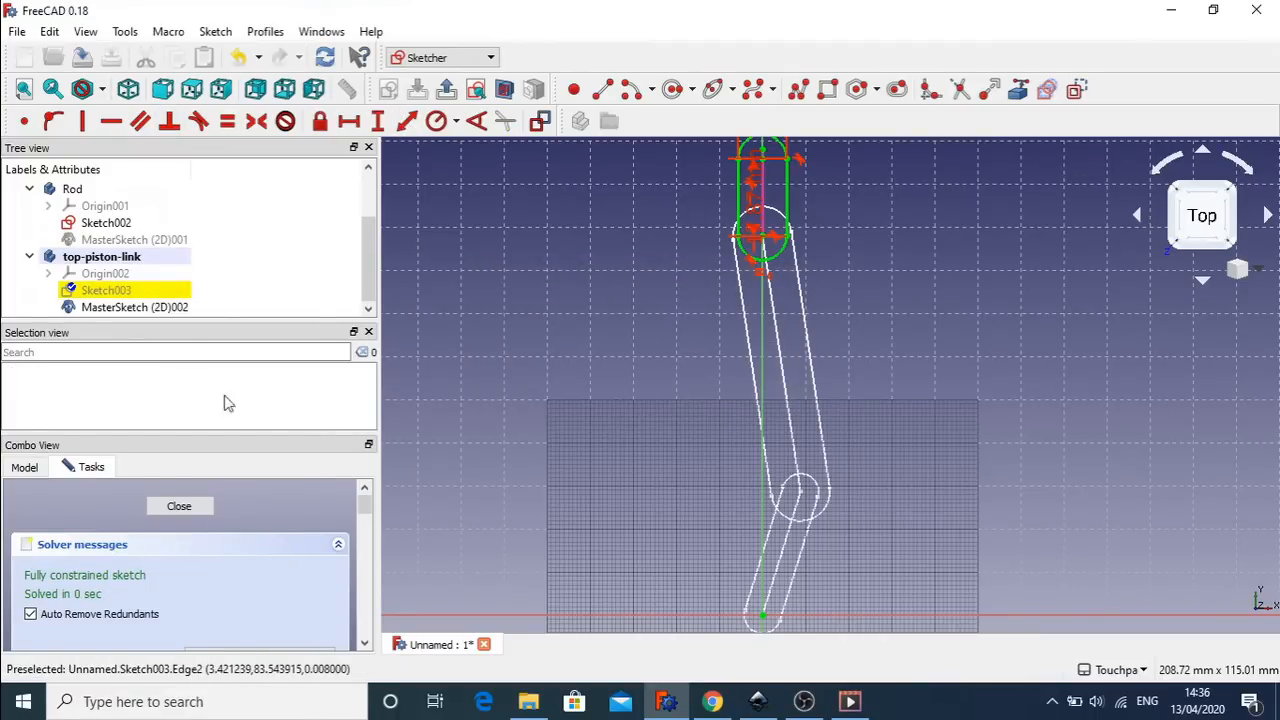
{"action": "left_click", "coordinate": [178, 507]}
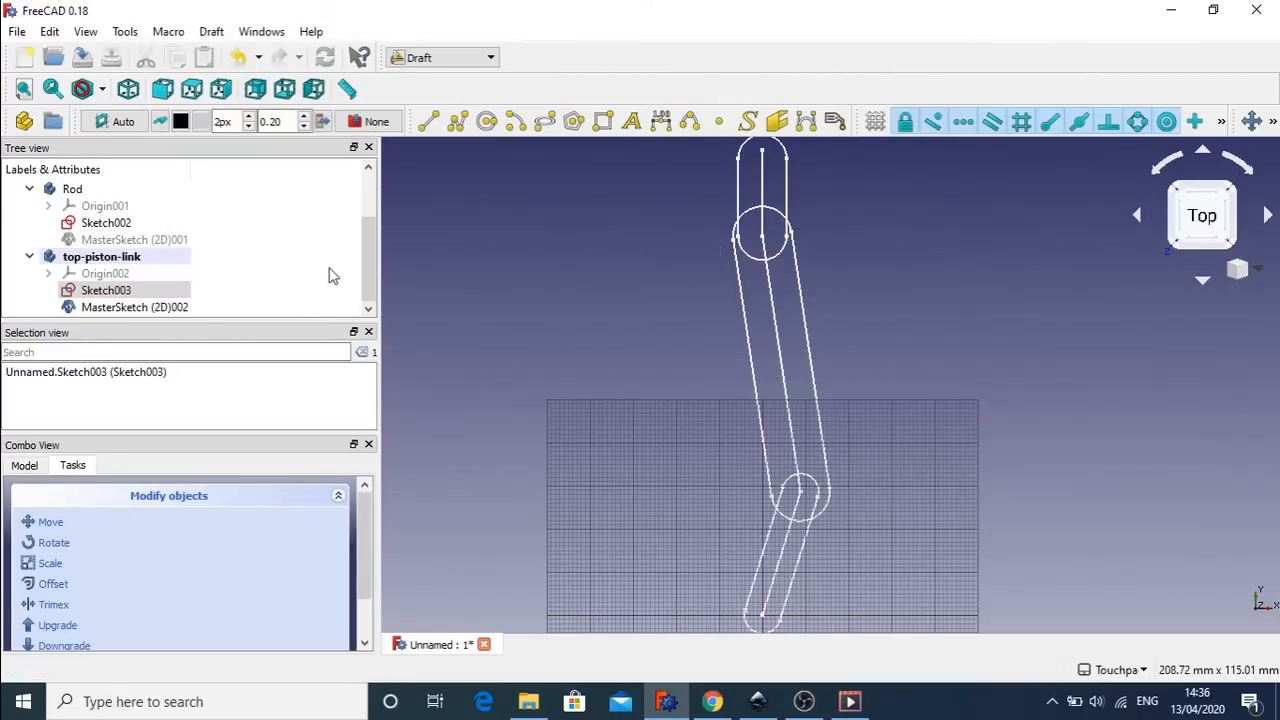
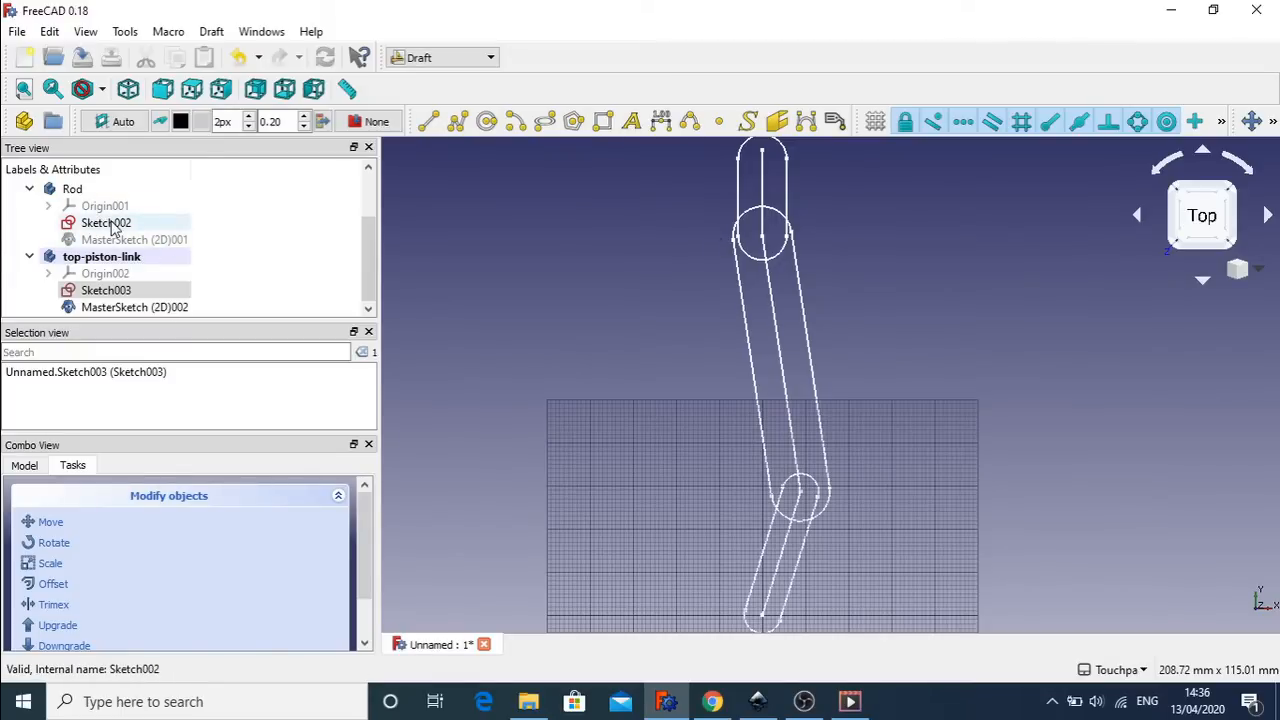
{"action": "scroll", "coordinate": [364, 241], "scroll_direction": "up", "scroll_amount": 2}
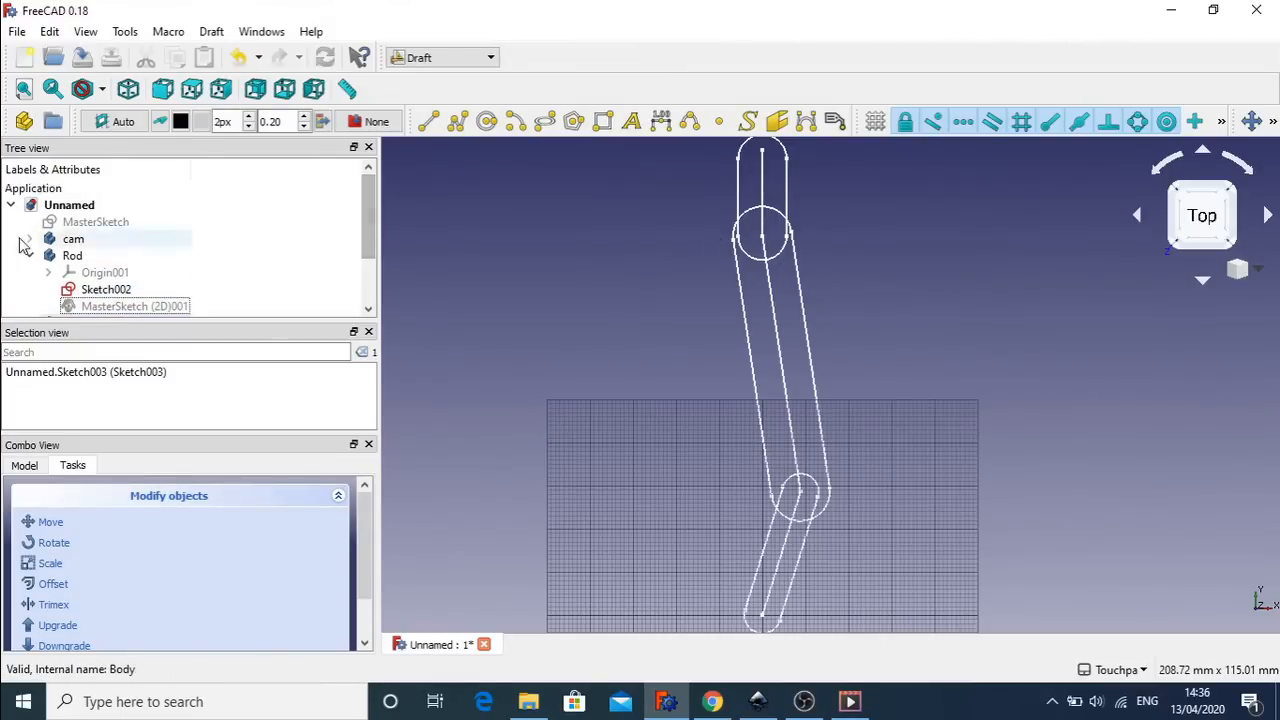
- Edit MasterSketch to move the cam–rod joint down and outward so the 30 mm cam line lies nearly horizontal, and close the sketch
{"action": "double_click", "coordinate": [100, 221]}
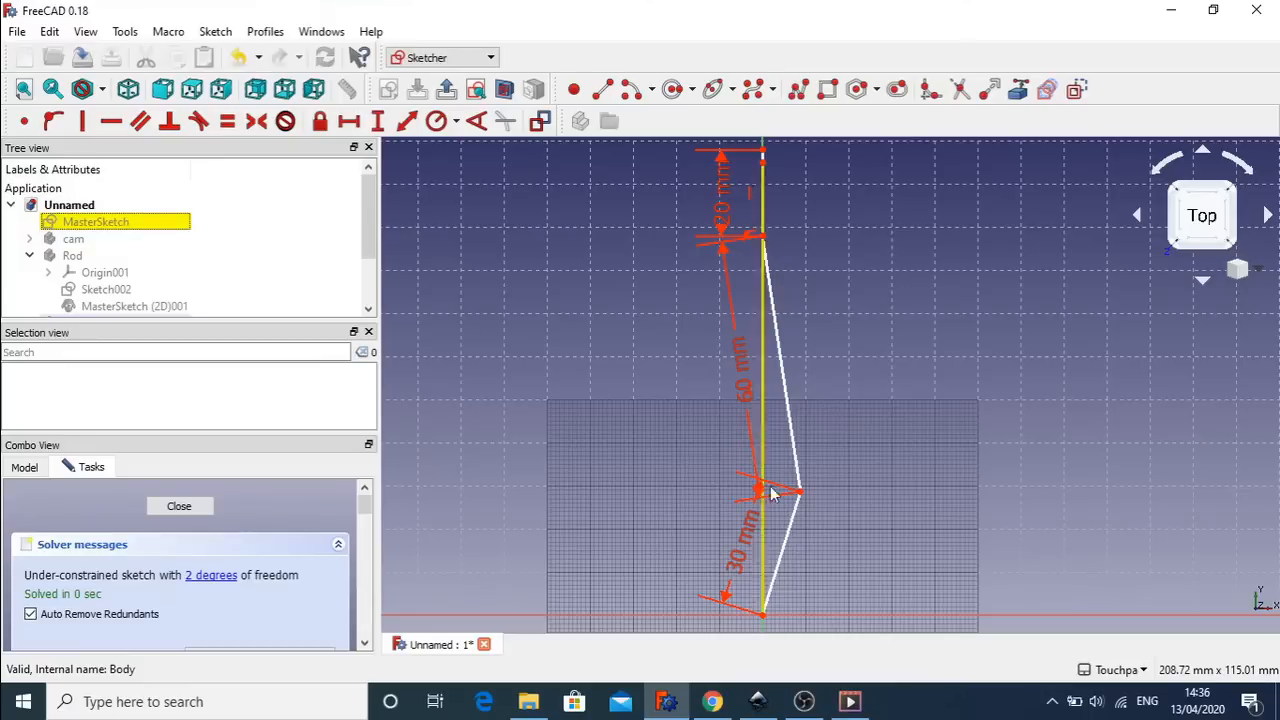
{"action": "mouse_move", "coordinate": [800, 497]}
{"action": "left_mouse_down"}
{"action": "mouse_move", "coordinate": [866, 603]}
{"action": "mouse_move", "coordinate": [880, 603]}
{"action": "left_mouse_up"}
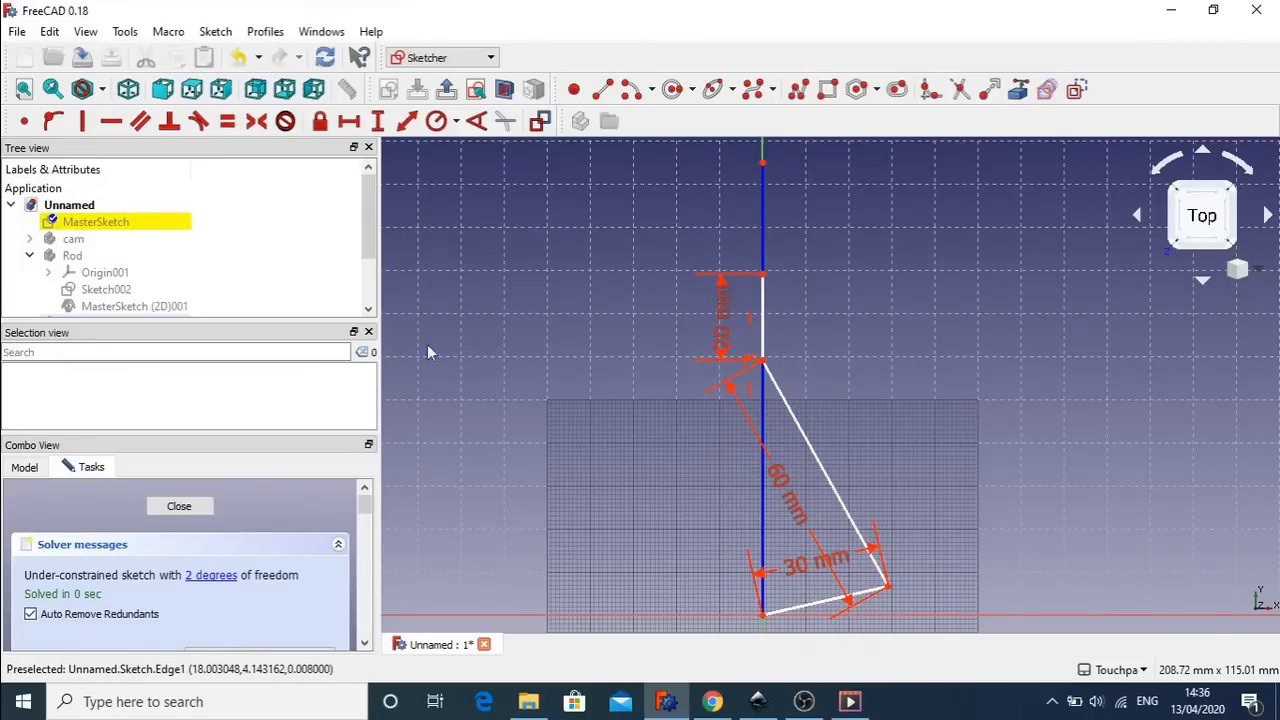
{"action": "left_click", "coordinate": [172, 504]}
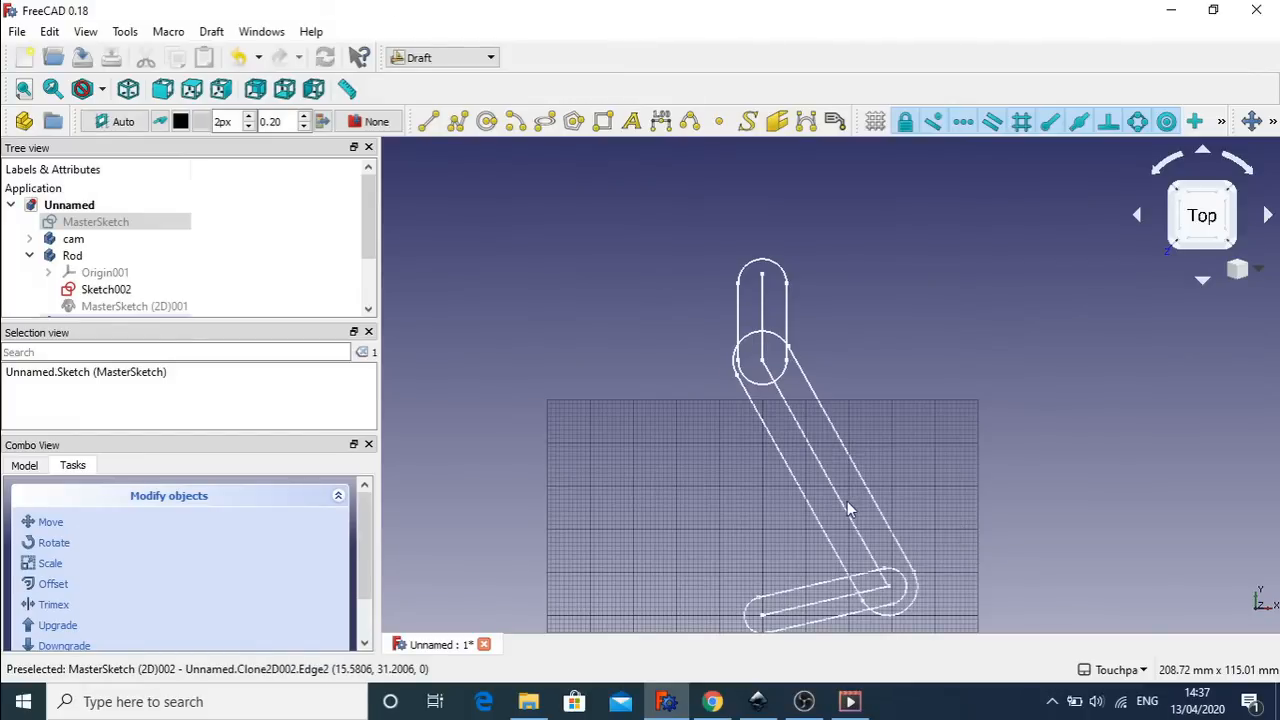
- Select Sketch001 in the cam body and switch to the Part Design workbench
{"action": "left_click", "coordinate": [31, 240]}
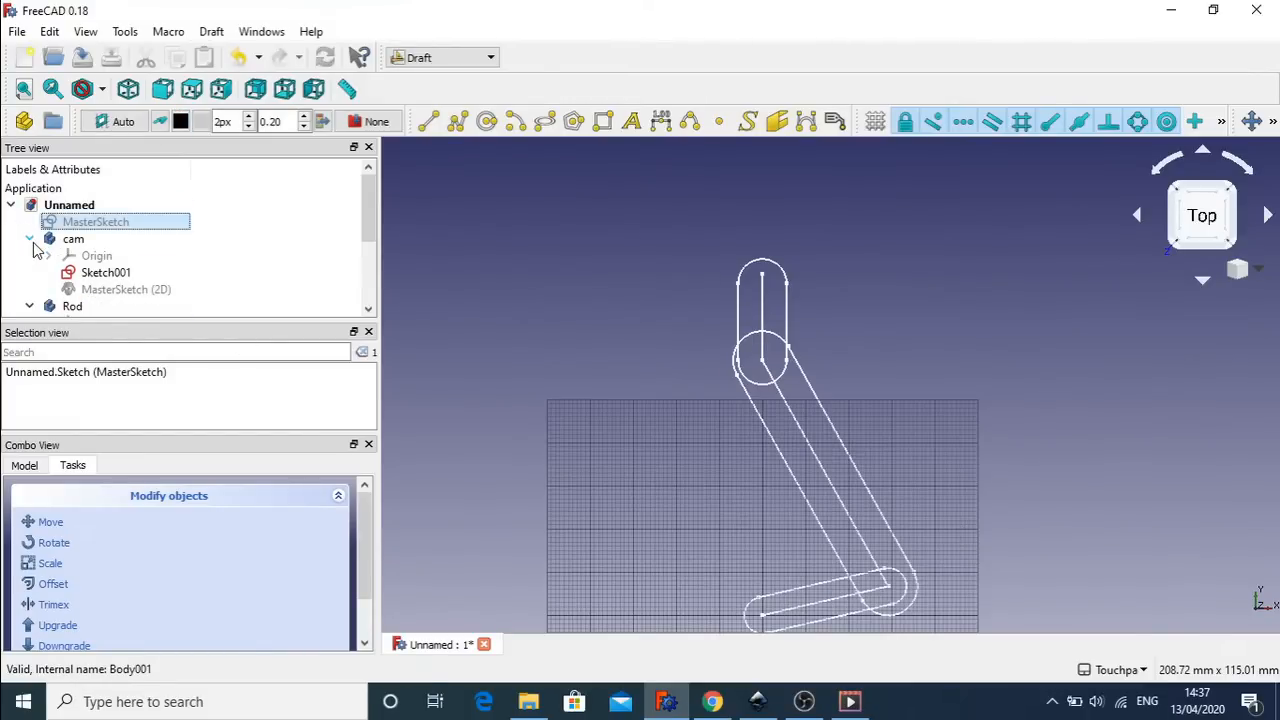
{"action": "left_click", "coordinate": [127, 275]}
{"action": "left_click", "coordinate": [478, 60]}
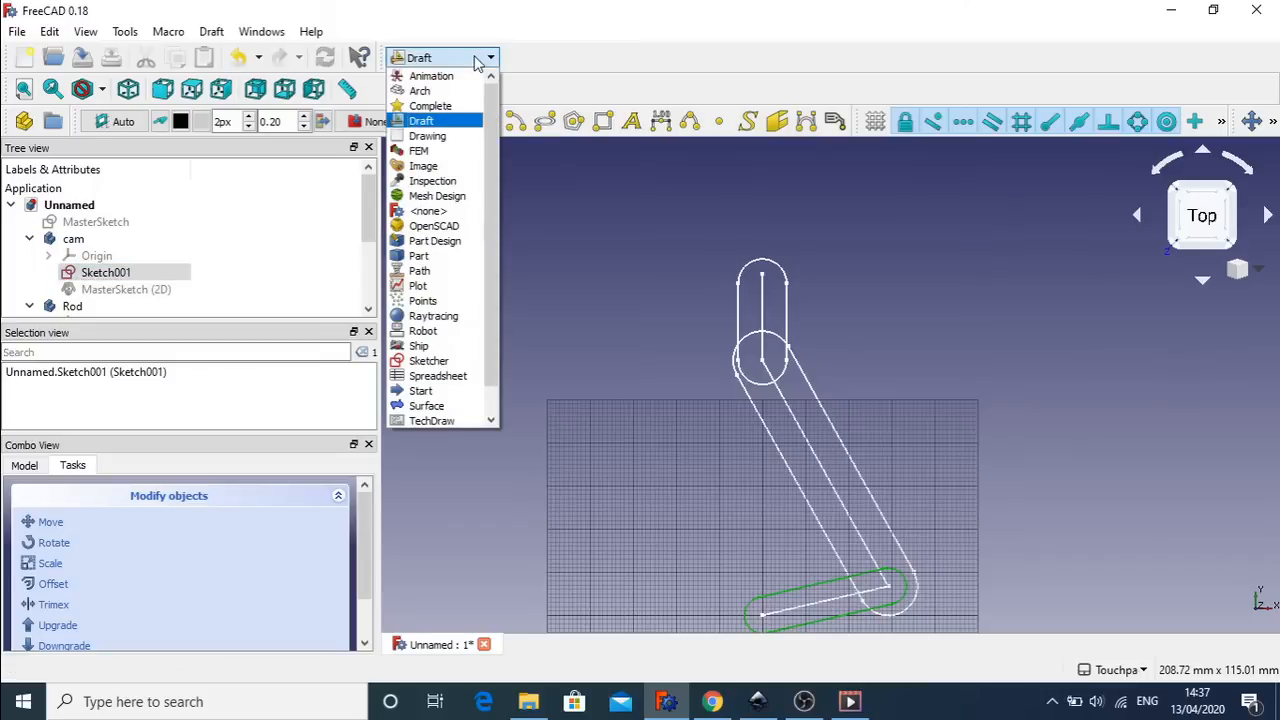
{"action": "left_click", "coordinate": [440, 241]}
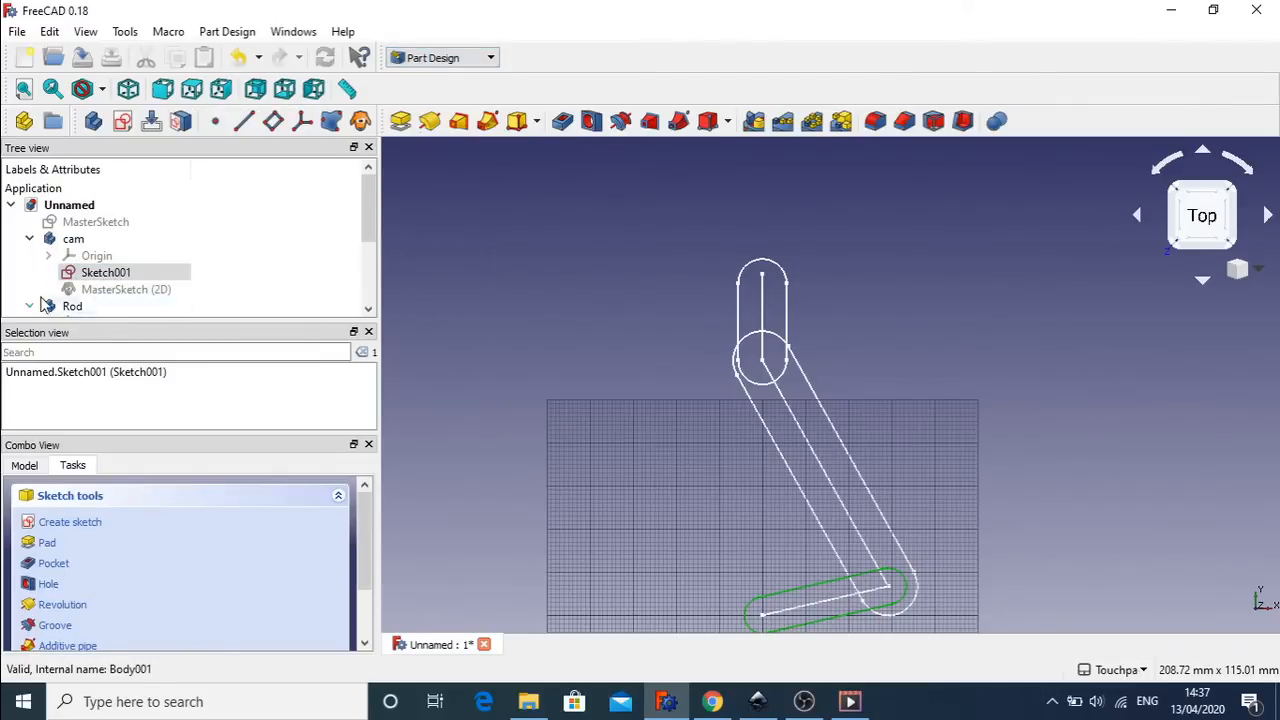
{"action": "left_click", "coordinate": [50, 542]}
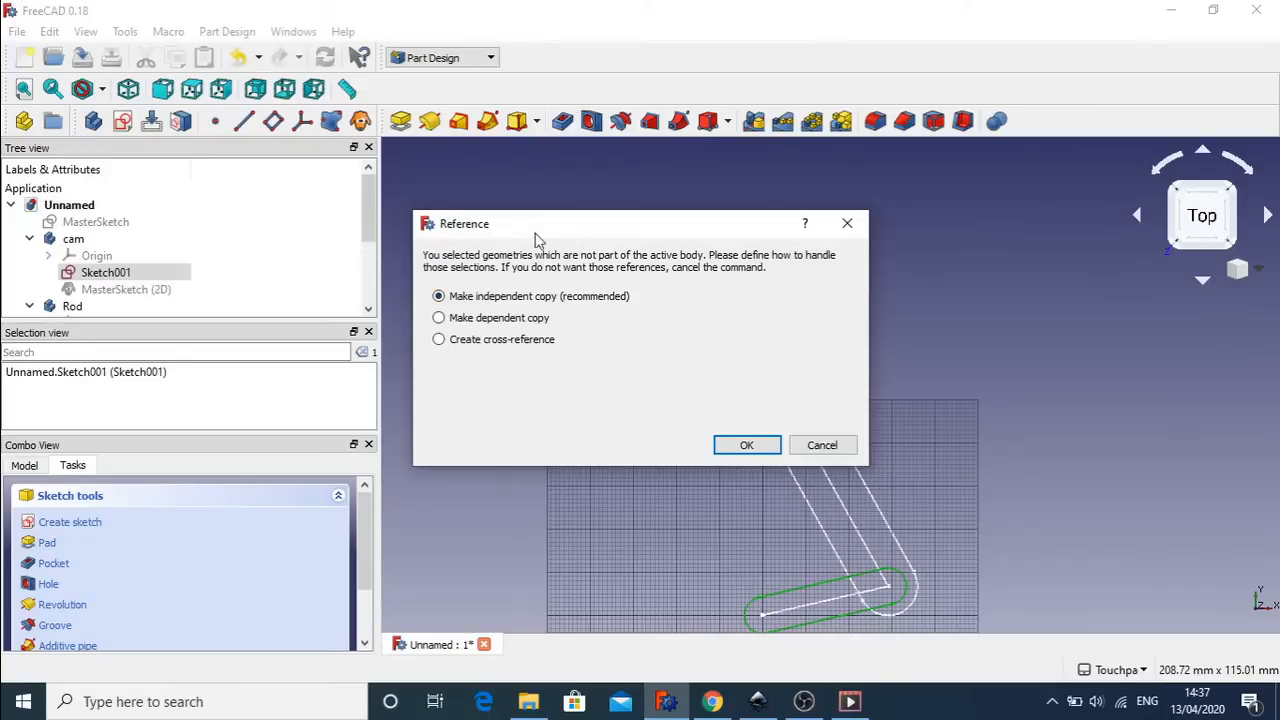
{"action": "left_click", "coordinate": [820, 445]}
{"action": "mouse_move", "coordinate": [365, 218]}
{"action": "left_mouse_down"}
{"action": "mouse_move", "coordinate": [372, 277]}
{"action": "mouse_move", "coordinate": [372, 197]}
{"action": "left_mouse_up"}
- Make cam the active body and pad its Sketch001 to a length of 10 mm
{"action": "left_click", "coordinate": [73, 240]}
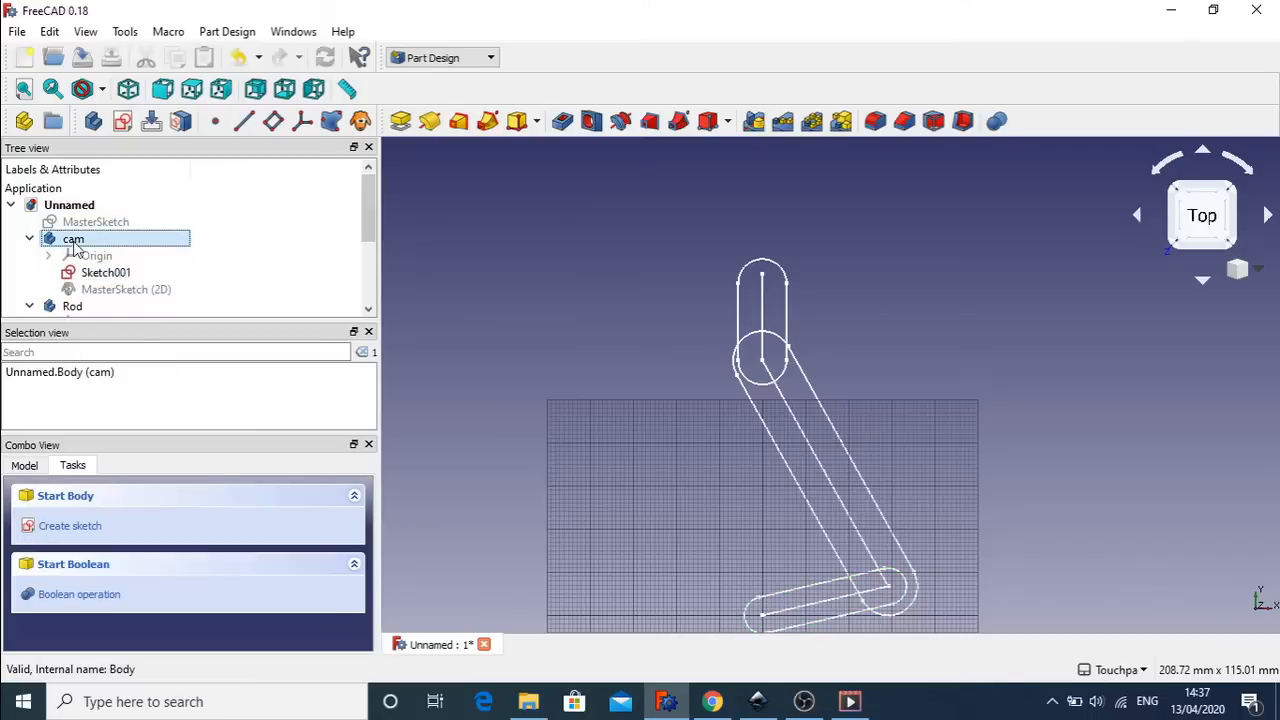
{"action": "right_click", "coordinate": [76, 248]}
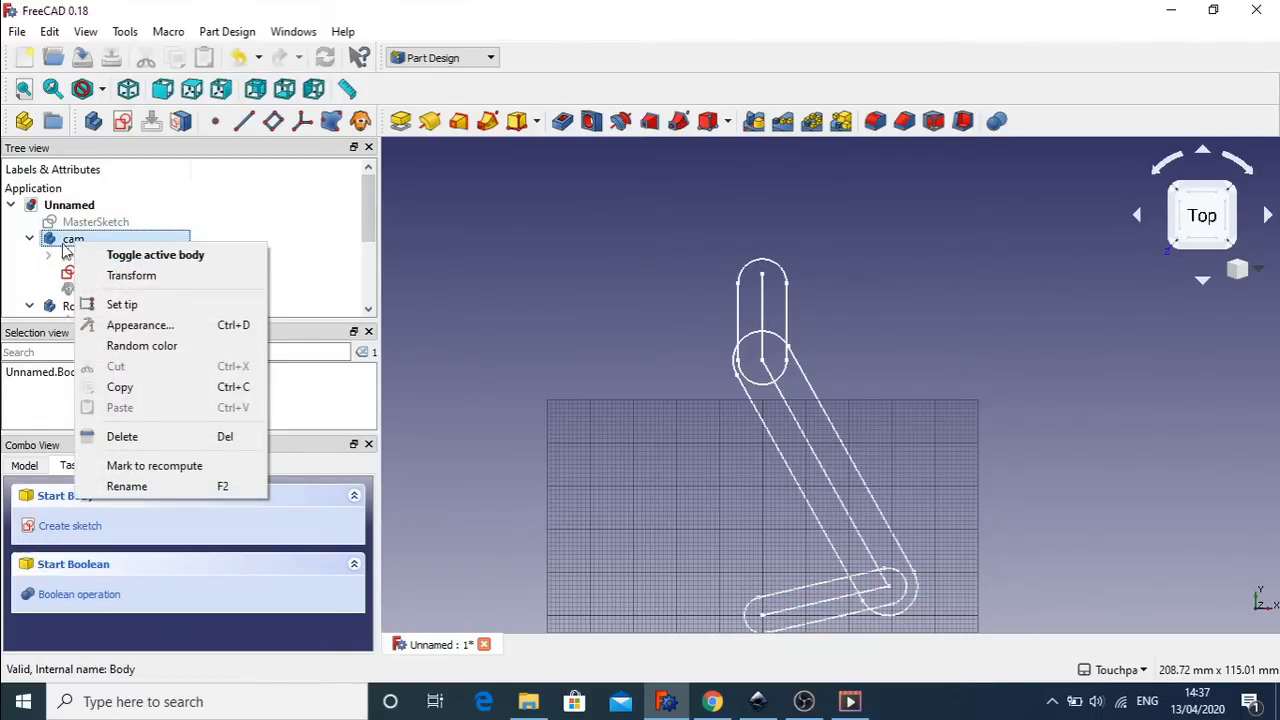
{"action": "left_click", "coordinate": [150, 255]}
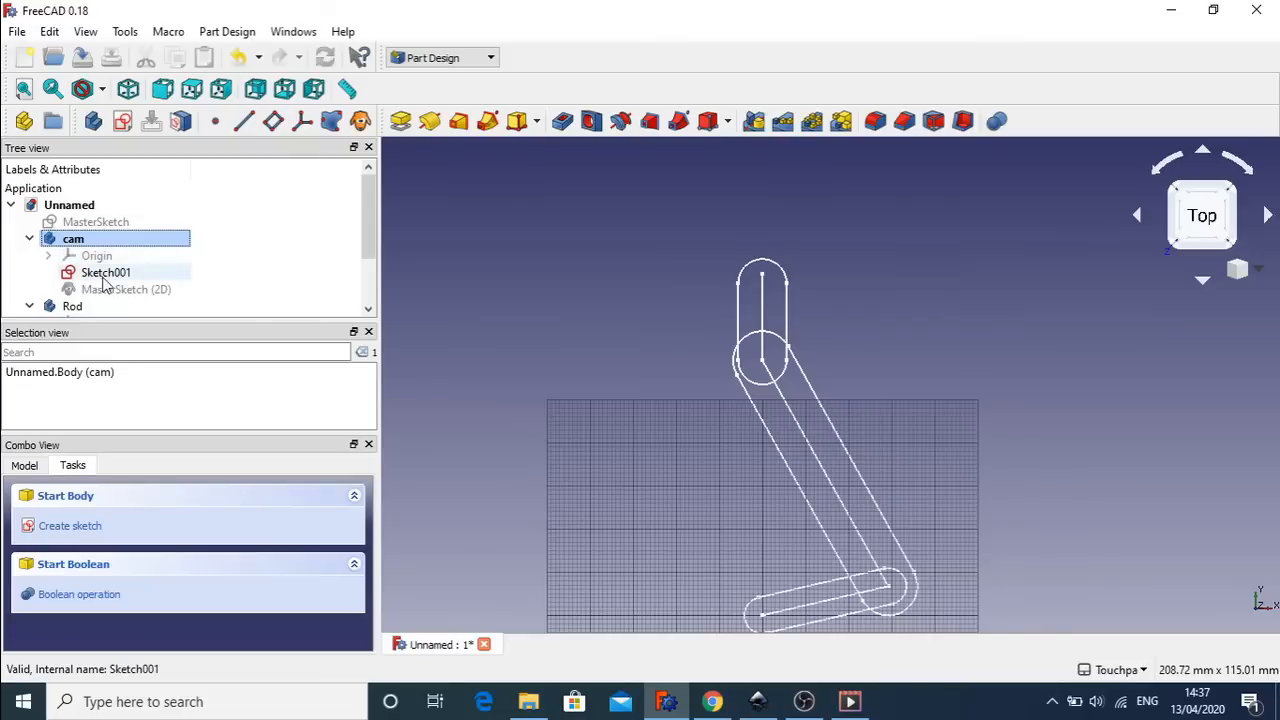
{"action": "left_click", "coordinate": [104, 276]}
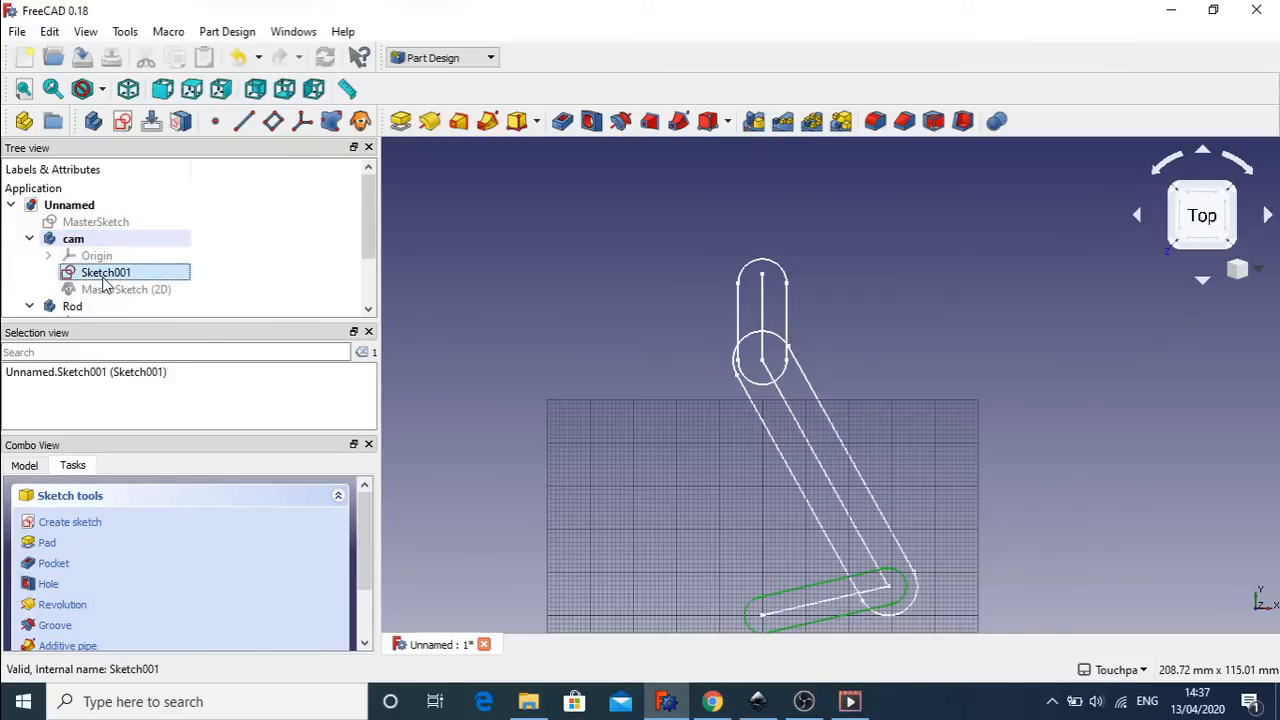
{"action": "left_click", "coordinate": [46, 545]}
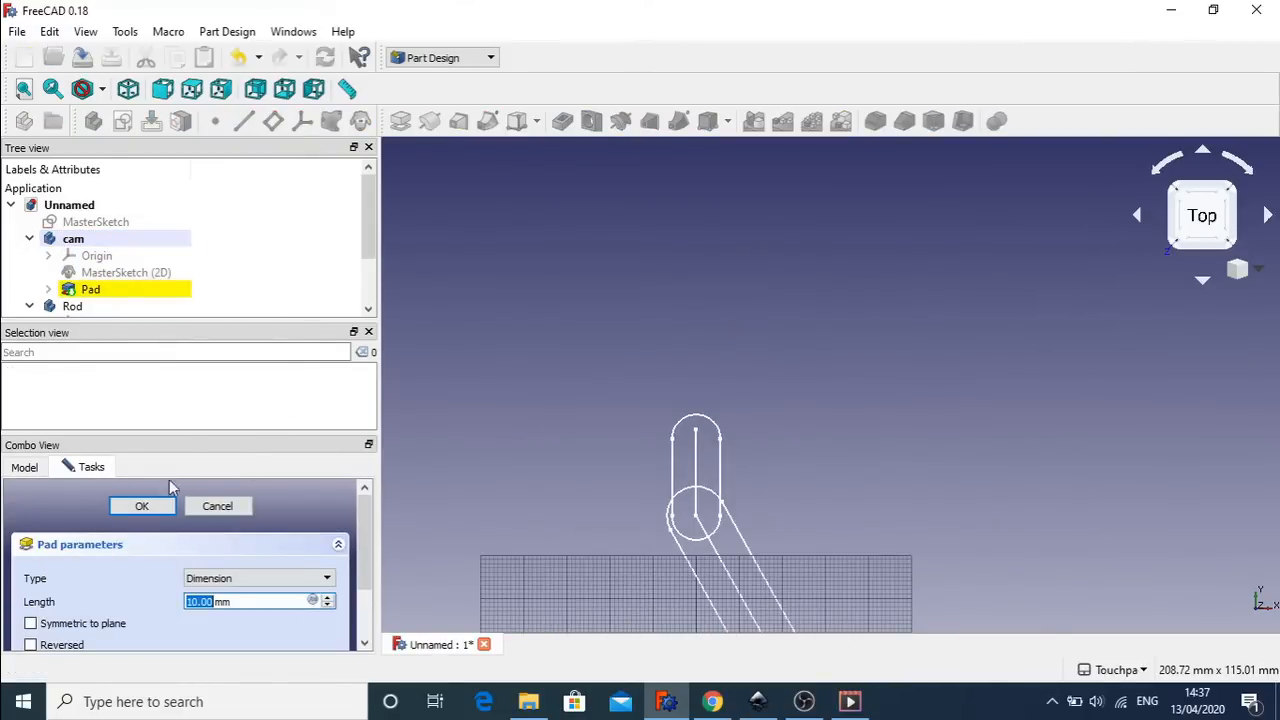
{"action": "left_click", "coordinate": [153, 509]}
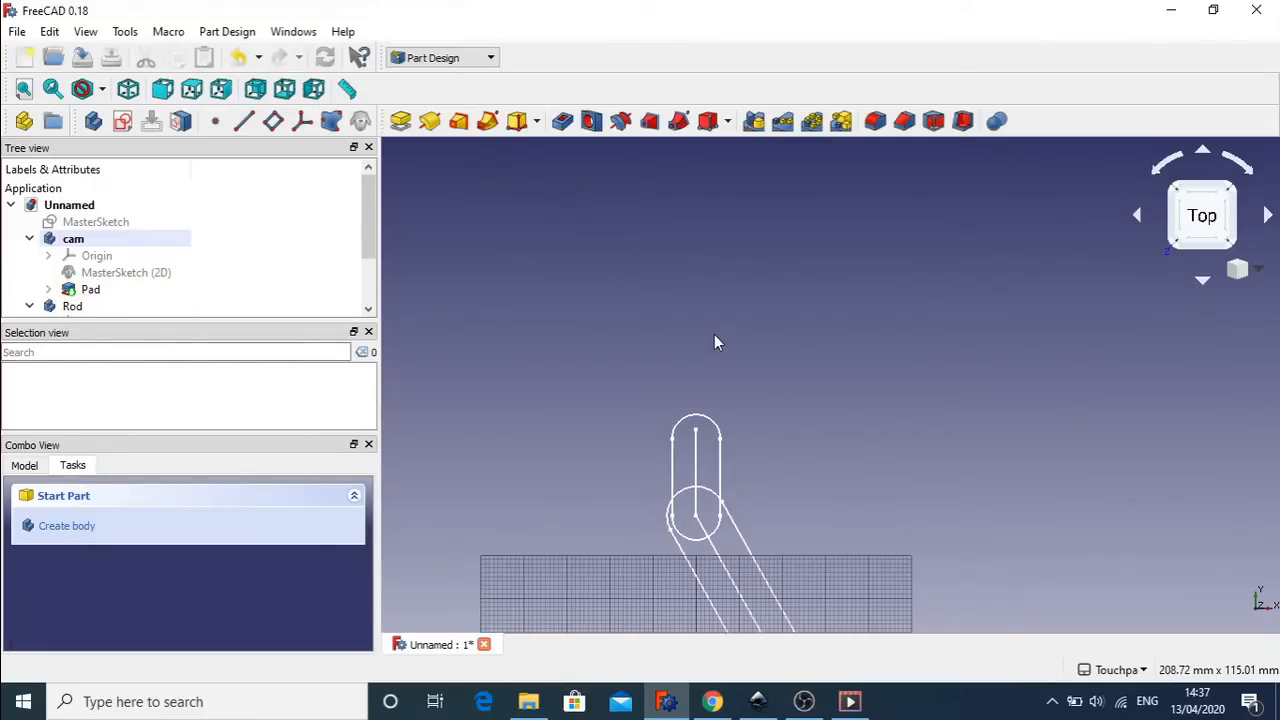
- Make Rod the active body and pad its Sketch002 to a length of 10 mm
{"action": "mouse_move", "coordinate": [710, 325]}
{"action": "middle_mouse_down", "text": "shift"}
{"action": "mouse_move", "coordinate": [686, 163]}
{"action": "mouse_move", "coordinate": [671, 166]}
{"action": "mouse_move", "coordinate": [681, 180]}
{"action": "middle_mouse_up", "text": "shift"}
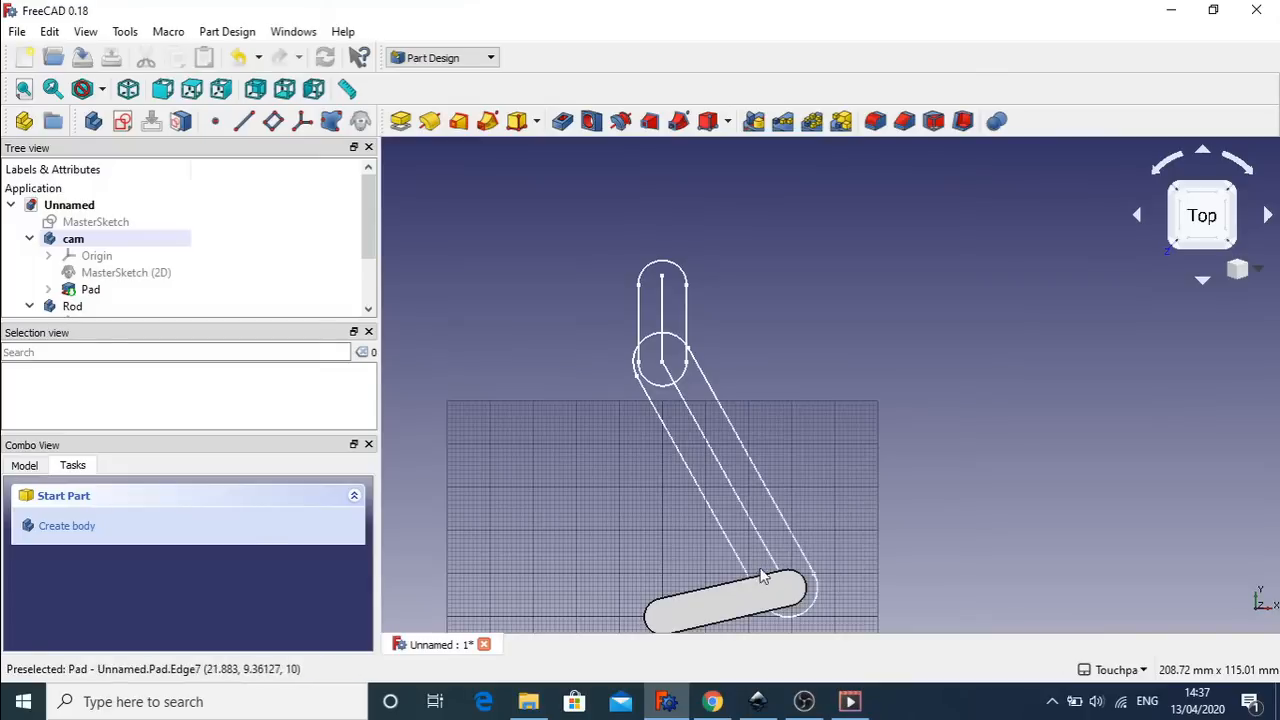
{"action": "left_click_drag", "start_coordinate": [366, 218], "coordinate": [367, 266]}
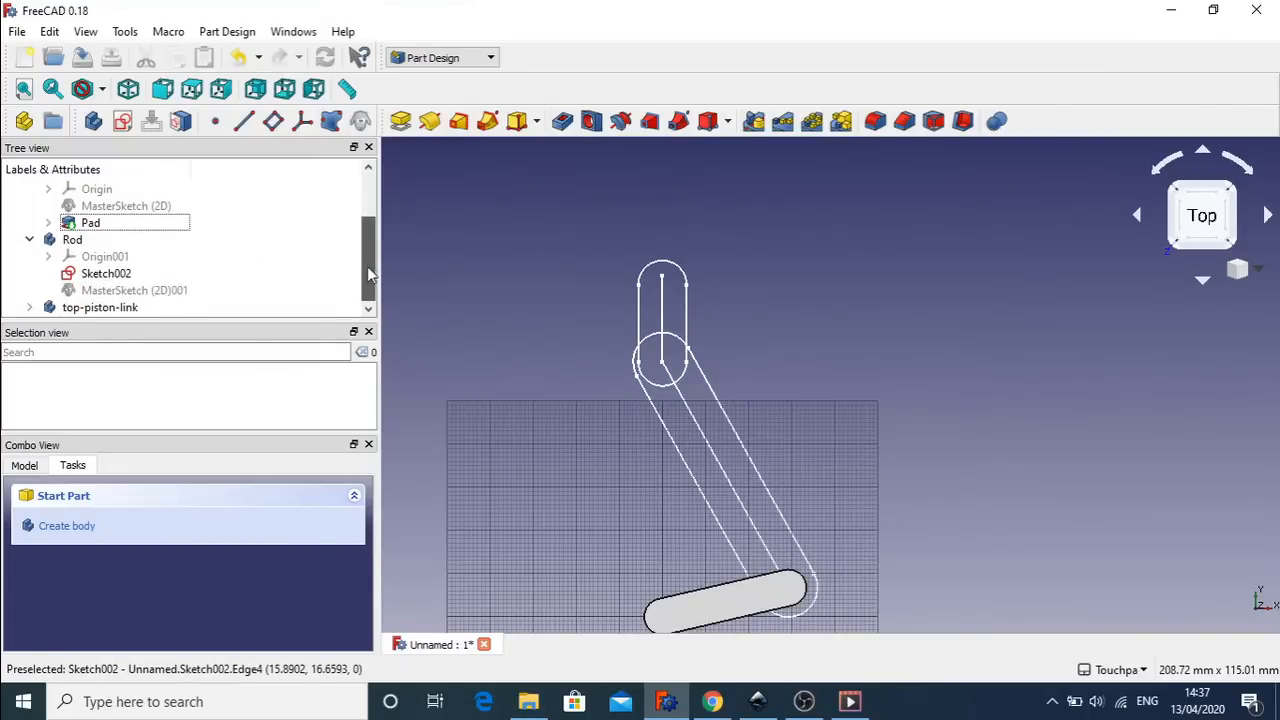
{"action": "left_click", "coordinate": [73, 241]}
{"action": "right_click", "coordinate": [75, 248]}
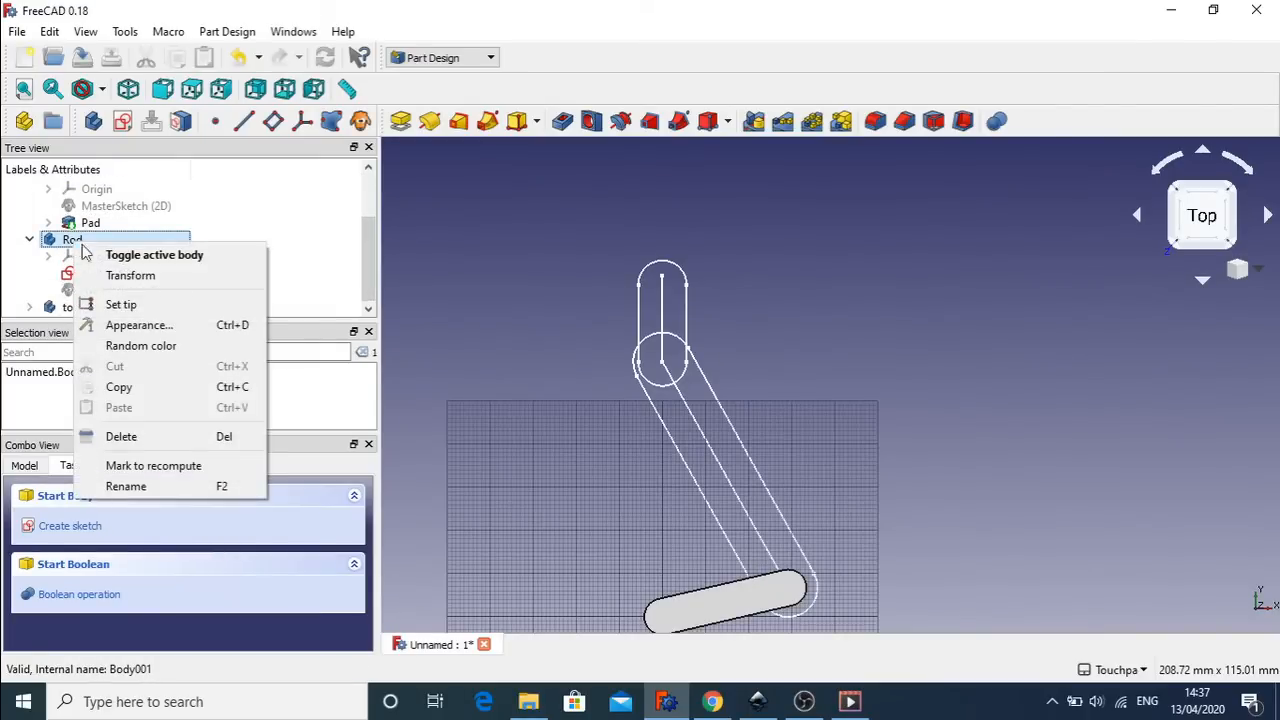
{"action": "left_click", "coordinate": [116, 256]}
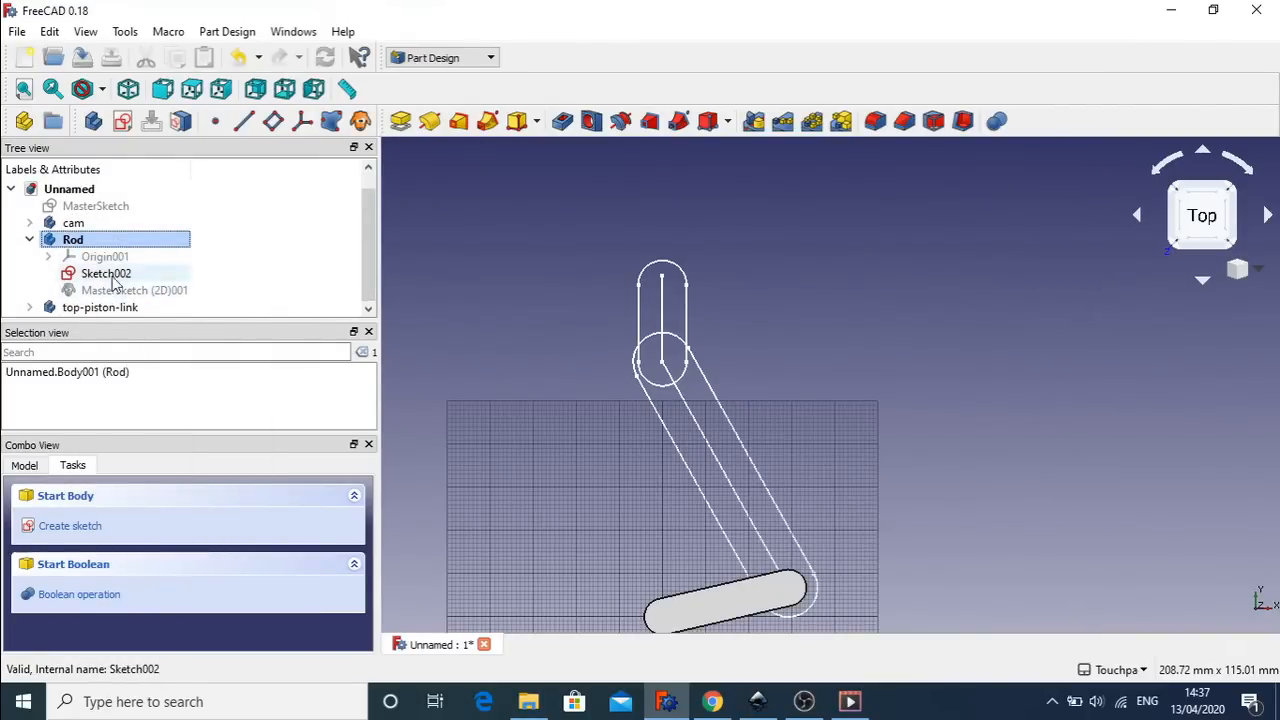
{"action": "left_click", "coordinate": [105, 273]}
{"action": "left_click", "coordinate": [40, 542]}
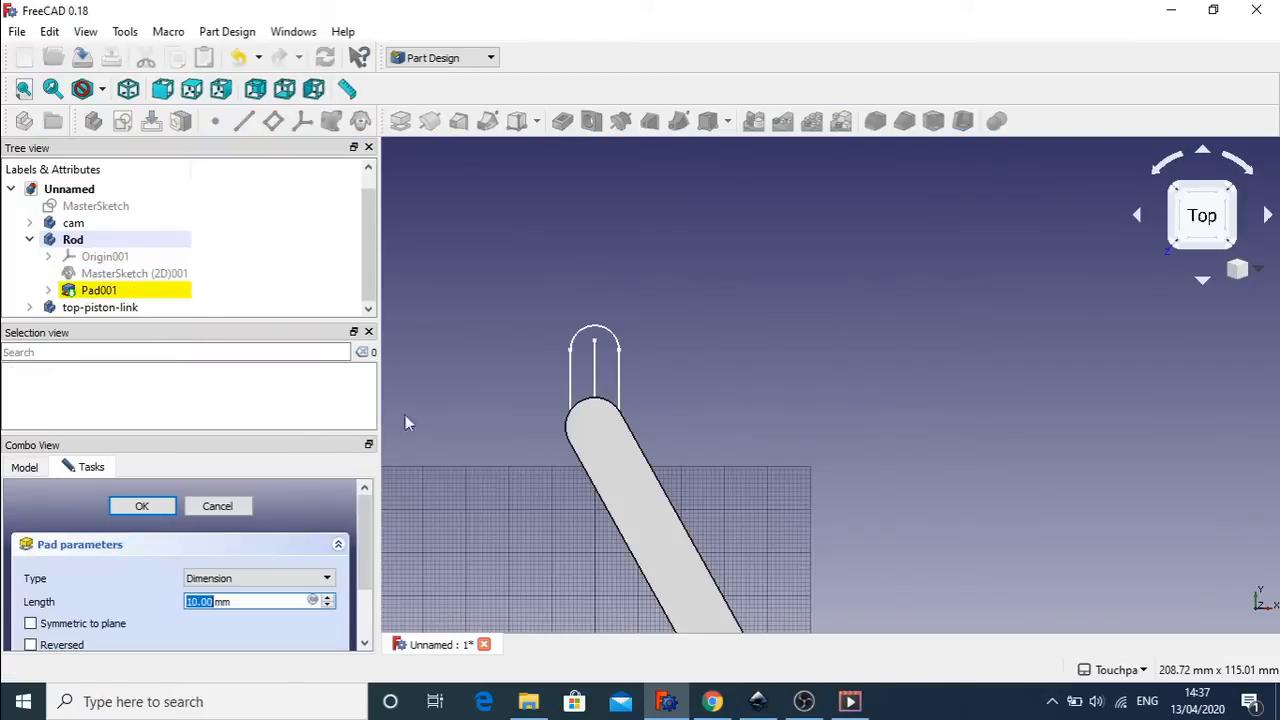
{"action": "left_click", "coordinate": [143, 508]}
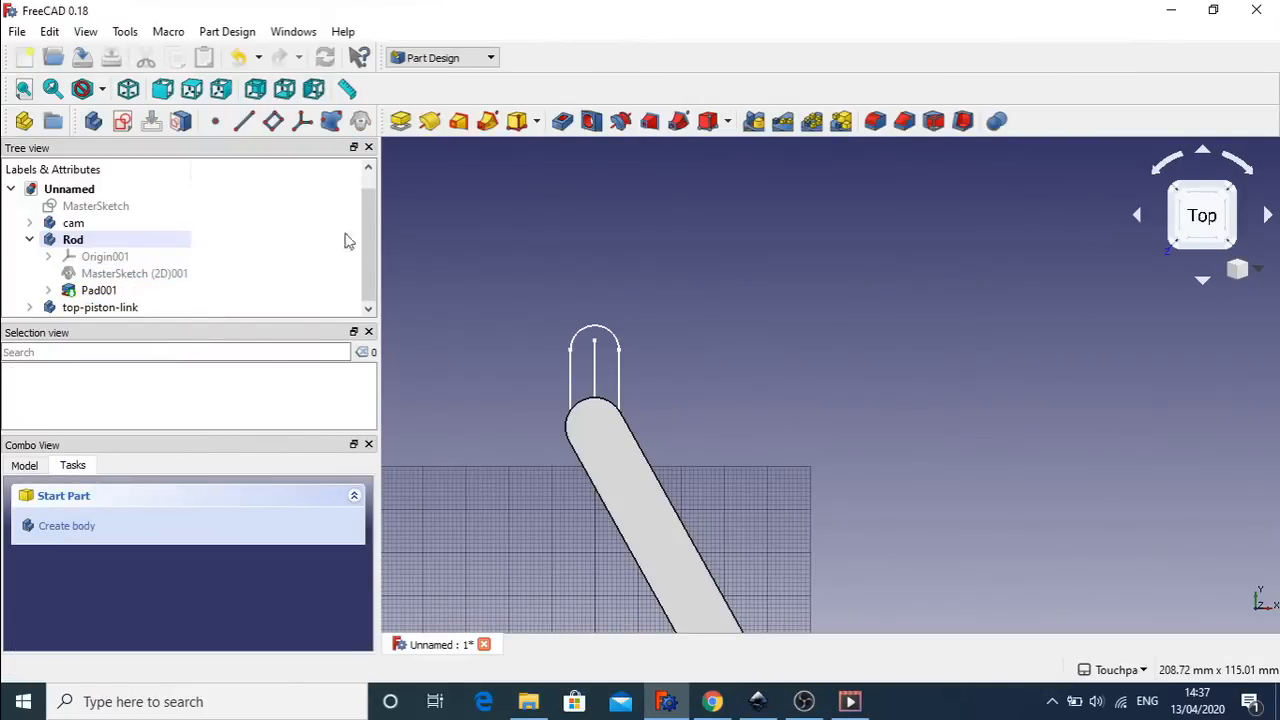
- Make top-piston-link the active body and pad its Sketch003 to a length of 10 mm
{"action": "left_click", "coordinate": [30, 308]}
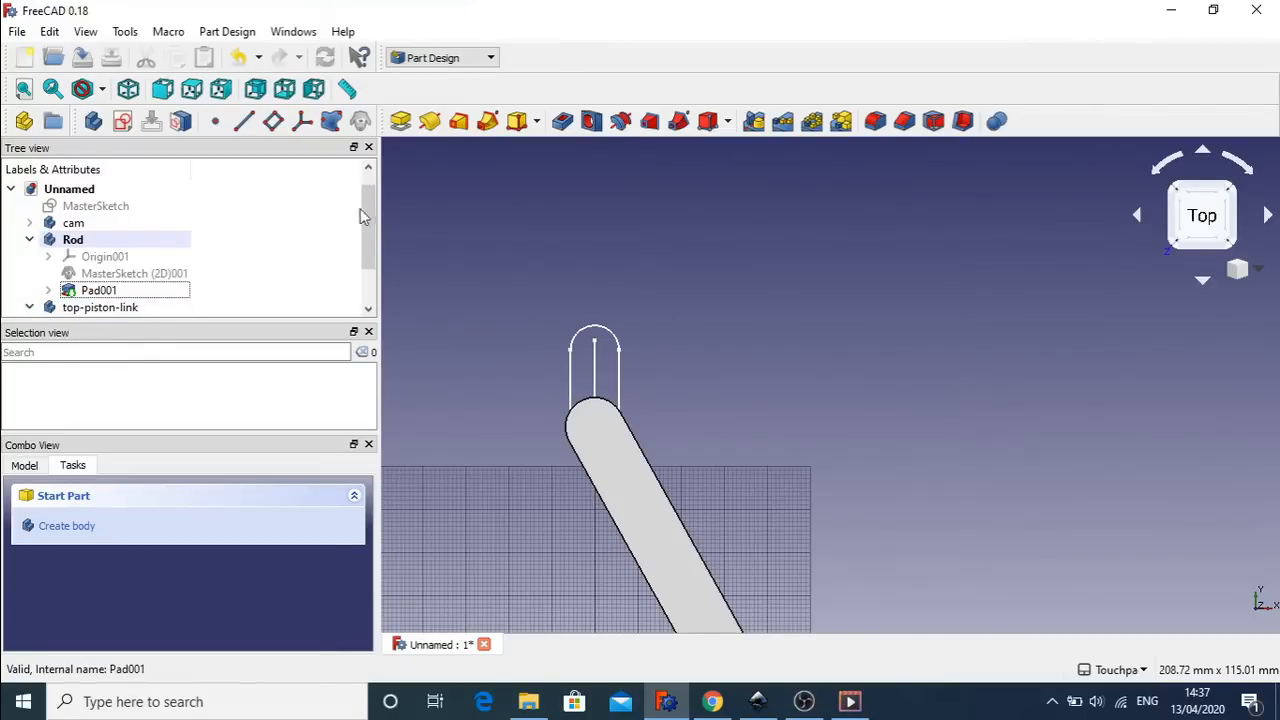
{"action": "left_click_drag", "start_coordinate": [366, 214], "coordinate": [375, 272]}
{"action": "left_click", "coordinate": [123, 292]}
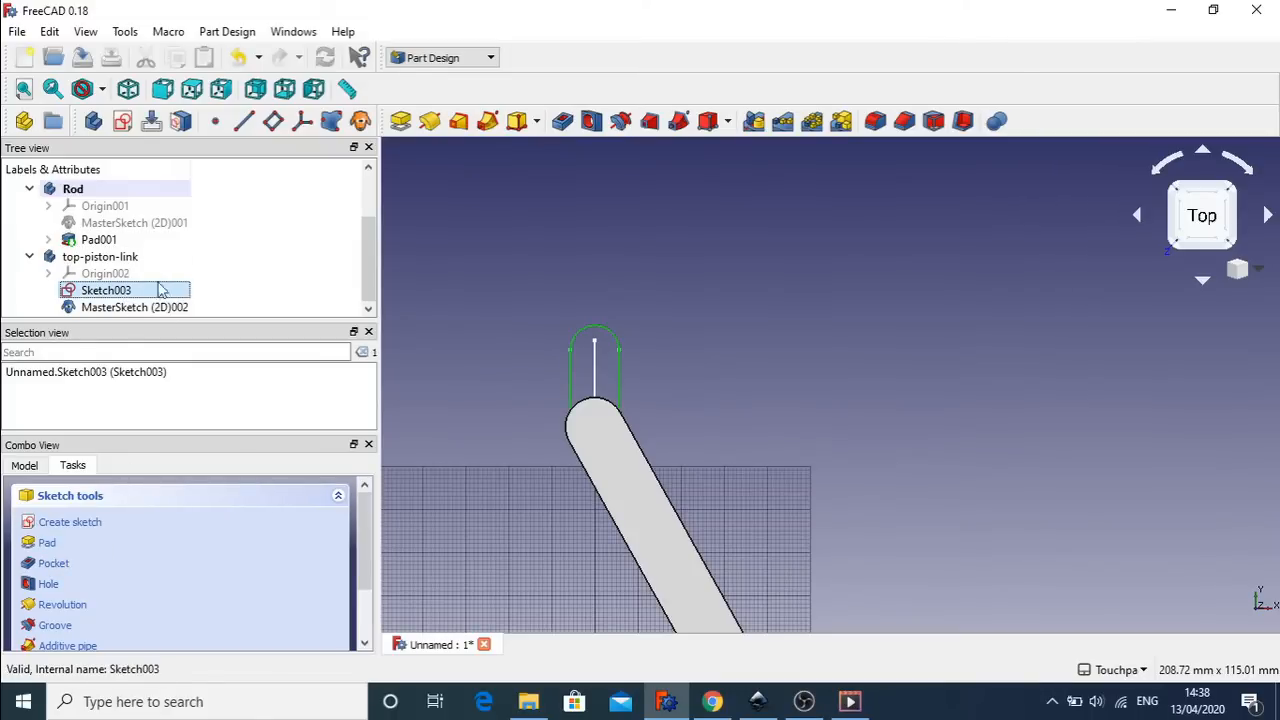
{"action": "left_click", "coordinate": [100, 258]}
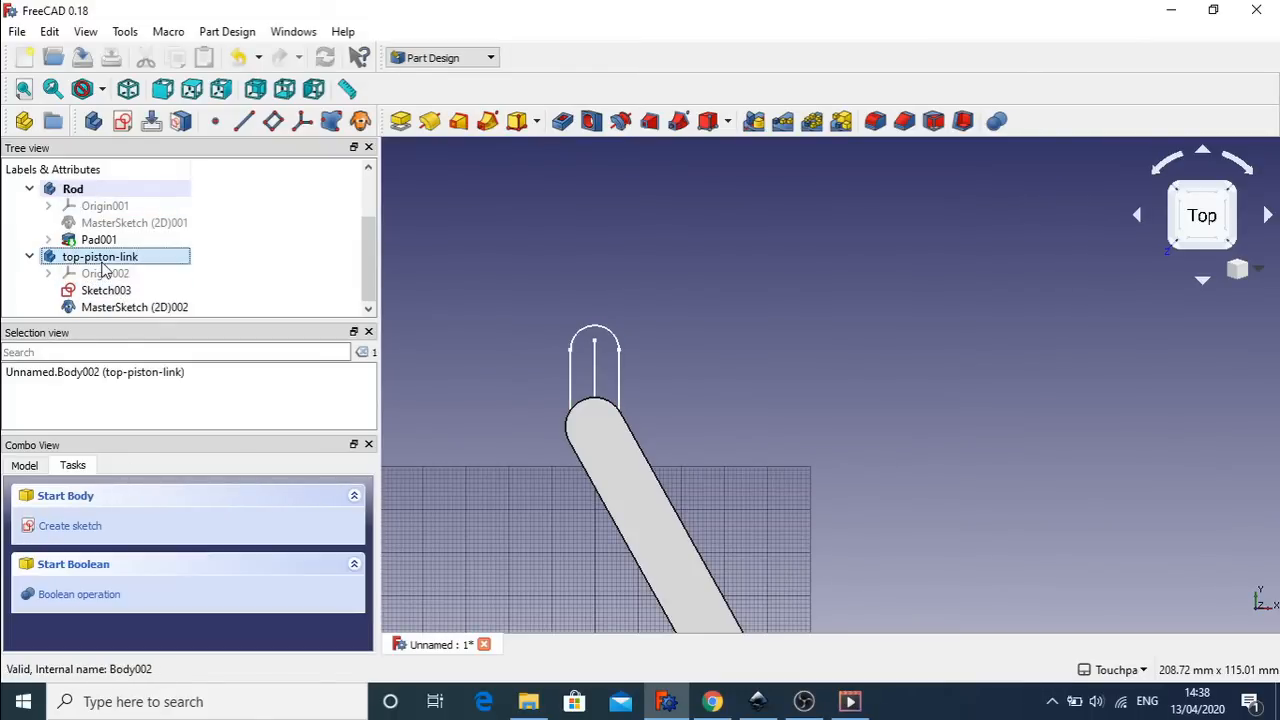
{"action": "right_click", "coordinate": [102, 260]}
{"action": "left_click", "coordinate": [145, 274]}
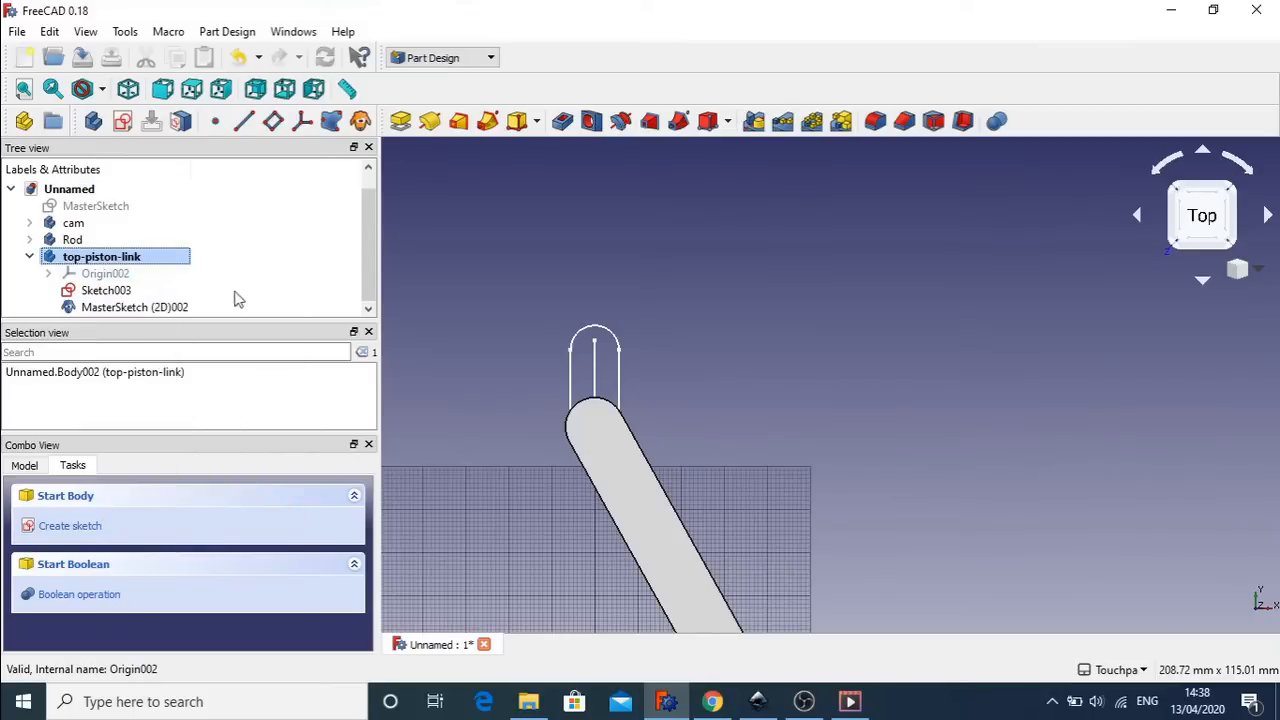
{"action": "left_click", "coordinate": [111, 290]}
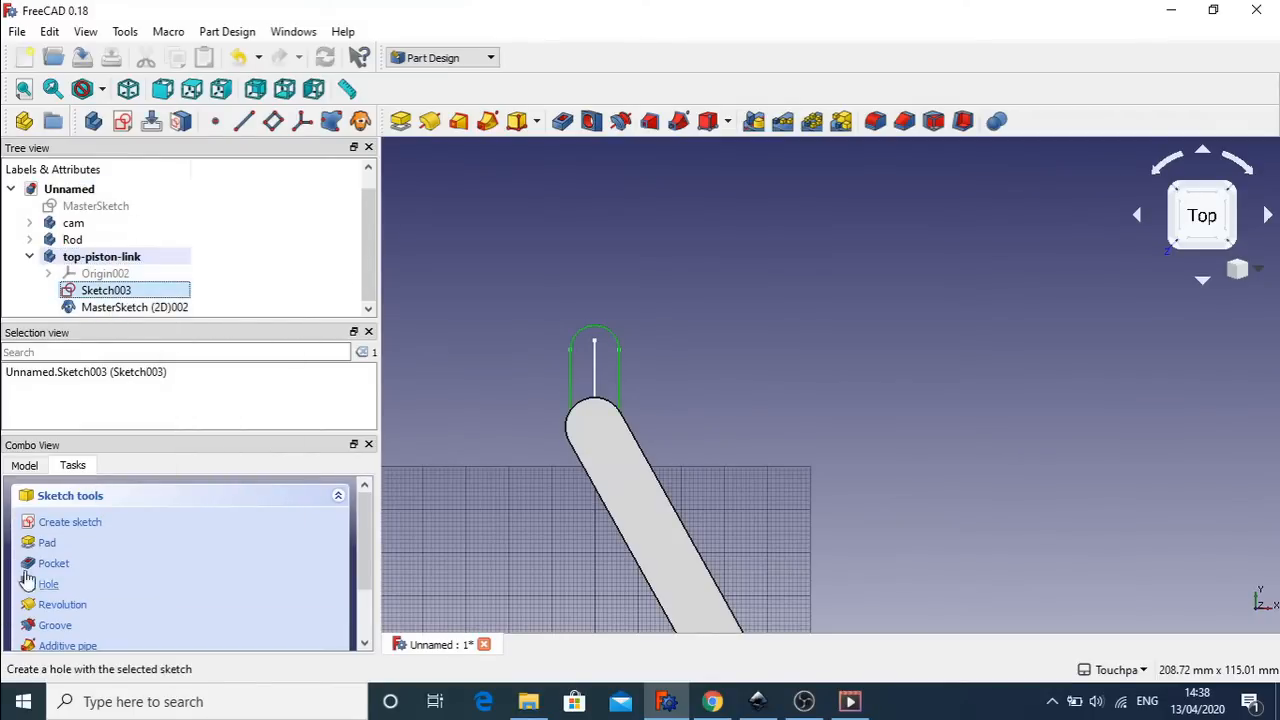
{"action": "left_click", "coordinate": [45, 542]}
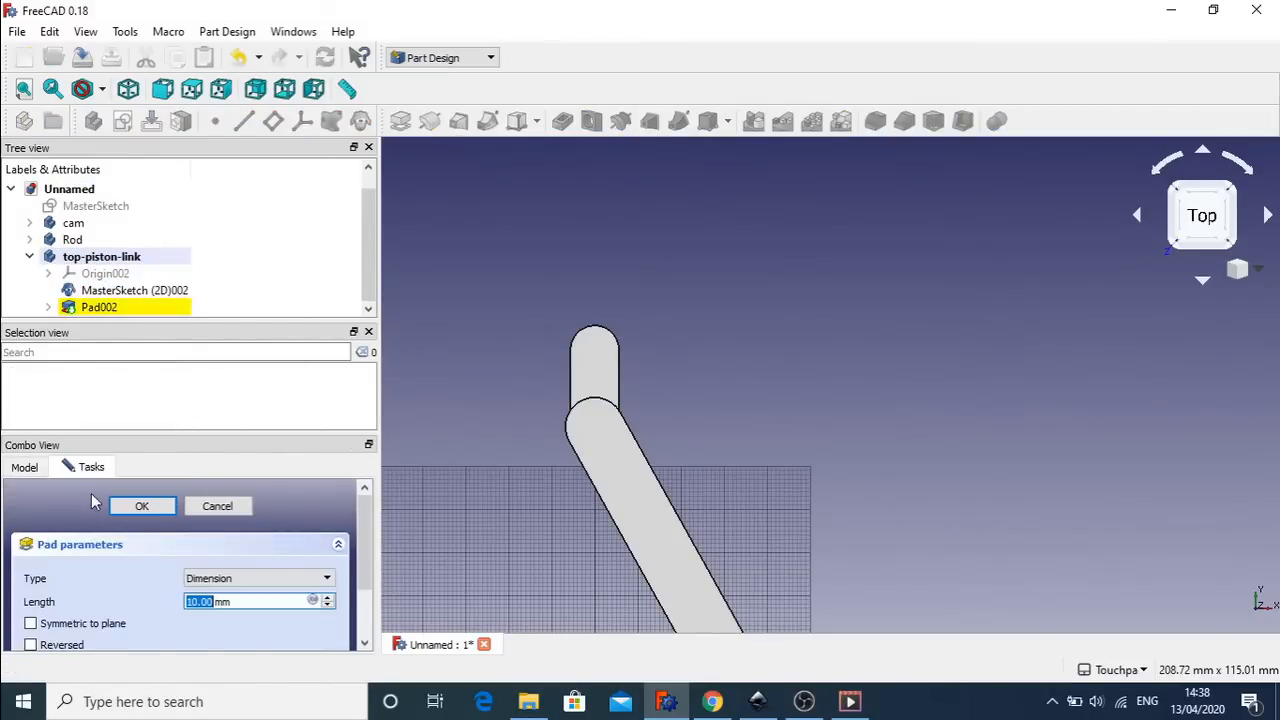
{"action": "left_click", "coordinate": [143, 506]}
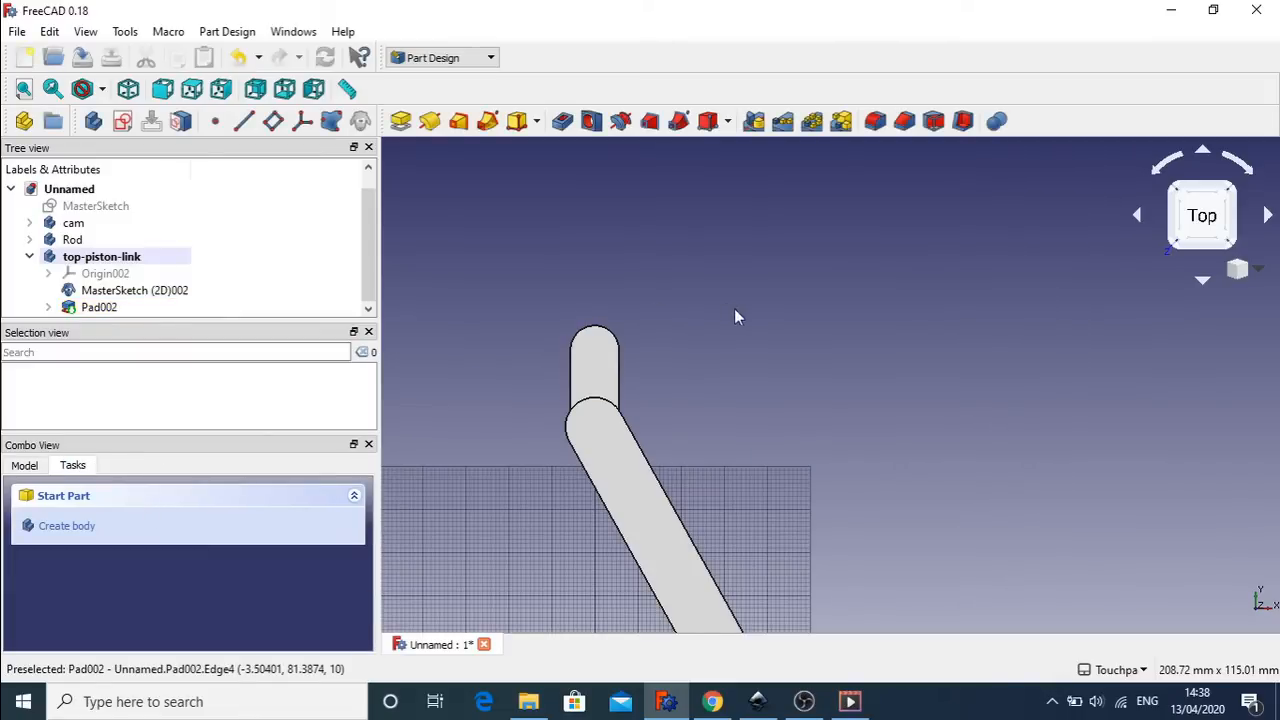
- Edit MasterSketch to move the cam–rod joint below the horizontal axis, slightly beyond the vertical axis, and close the sketch
{"action": "scroll", "coordinate": [744, 313], "scroll_direction": "down", "scroll_amount": 4}
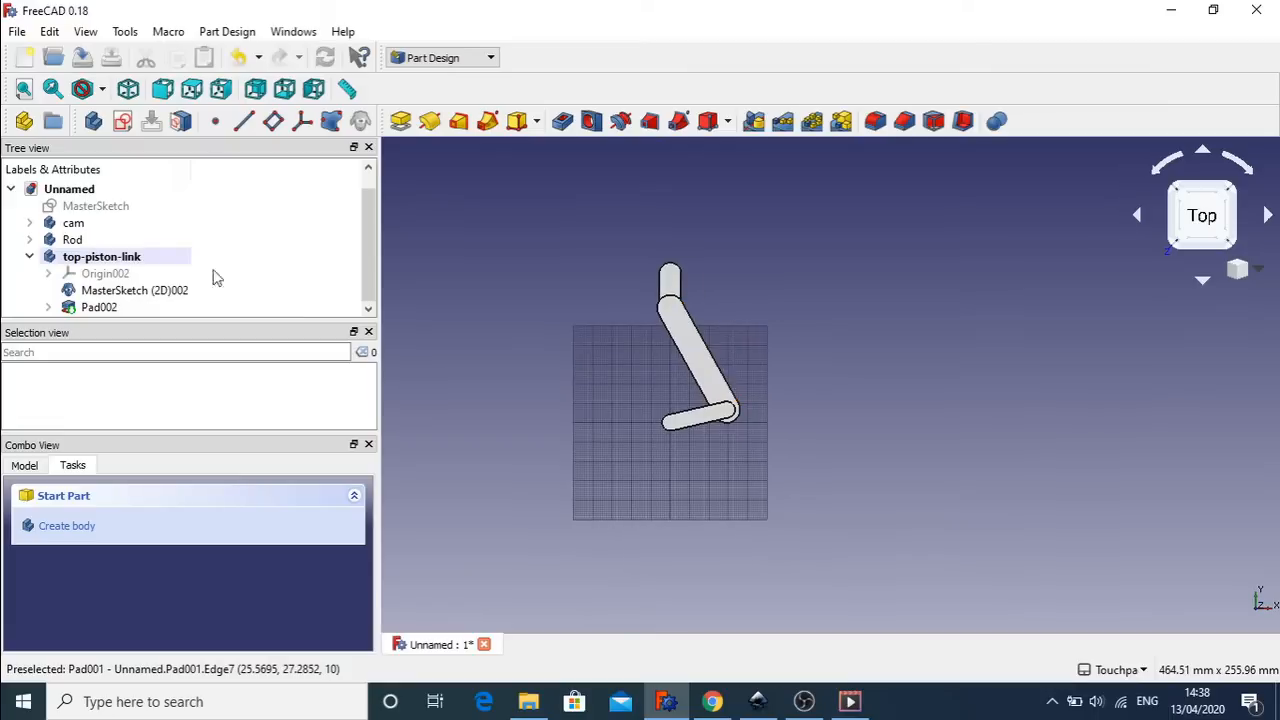
{"action": "left_click", "coordinate": [107, 212]}
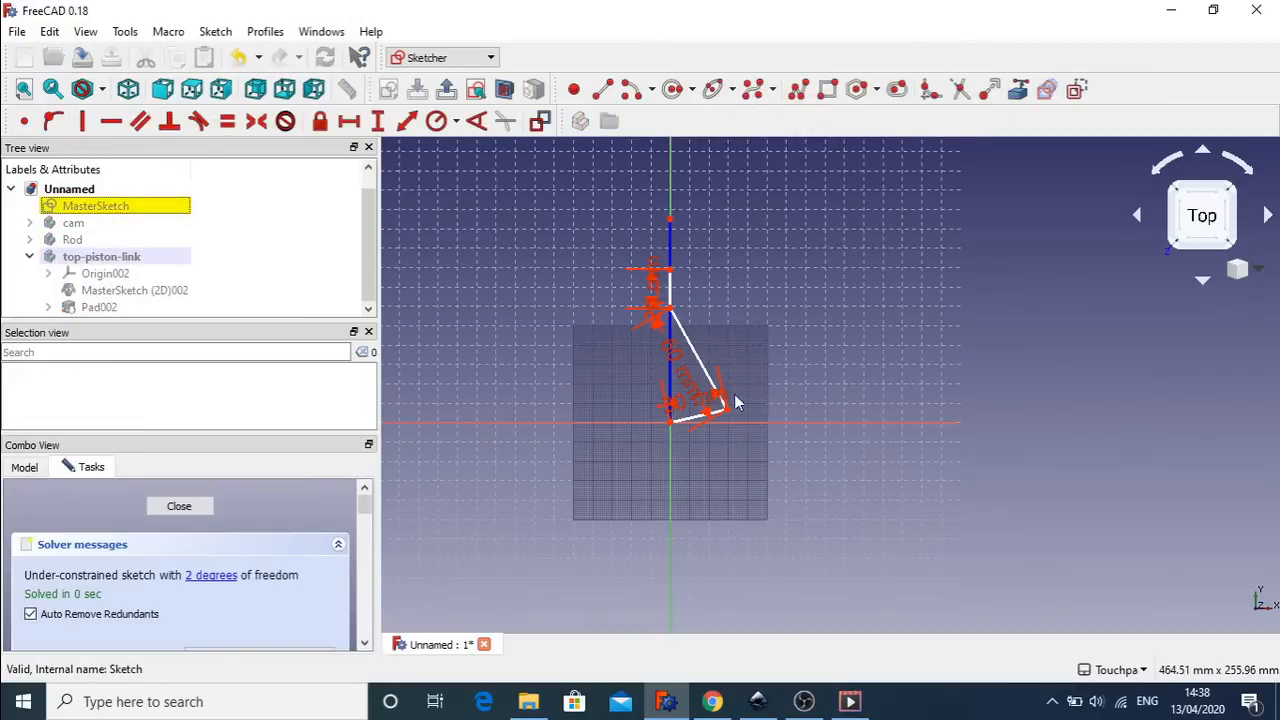
{"action": "mouse_move", "coordinate": [730, 412]}
{"action": "left_mouse_down"}
{"action": "mouse_move", "coordinate": [720, 409]}
{"action": "mouse_move", "coordinate": [703, 475]}
{"action": "left_mouse_up"}
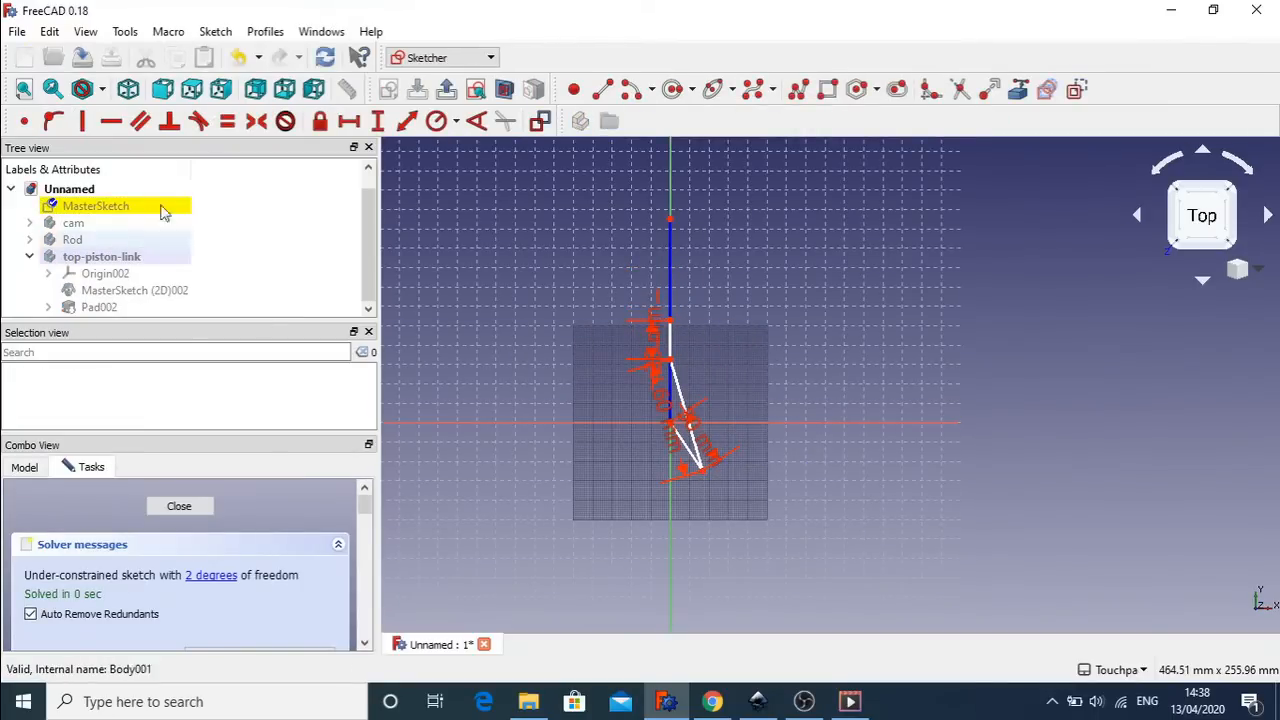
{"action": "left_click", "coordinate": [179, 506]}
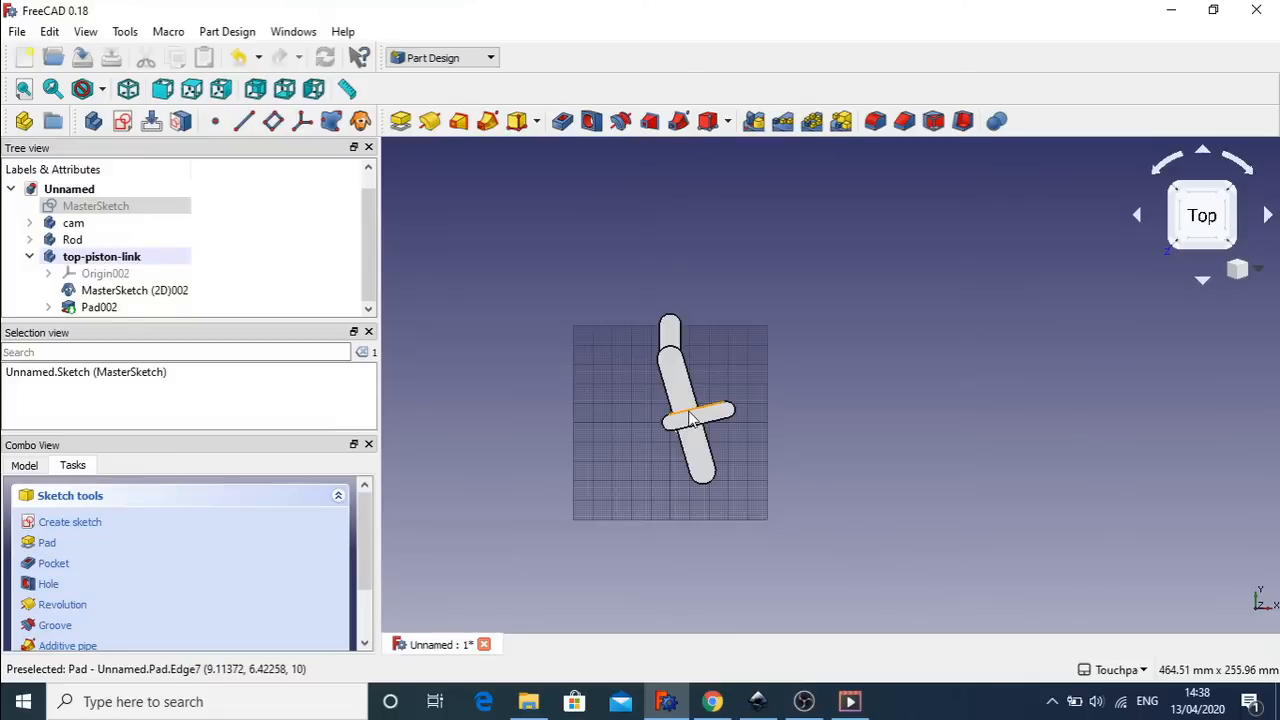
- Open the cam's Sketch001 and check how the slot's two arc centres are attached to the cloned master line
{"action": "scroll", "coordinate": [707, 407], "scroll_direction": "up", "scroll_amount": 4}
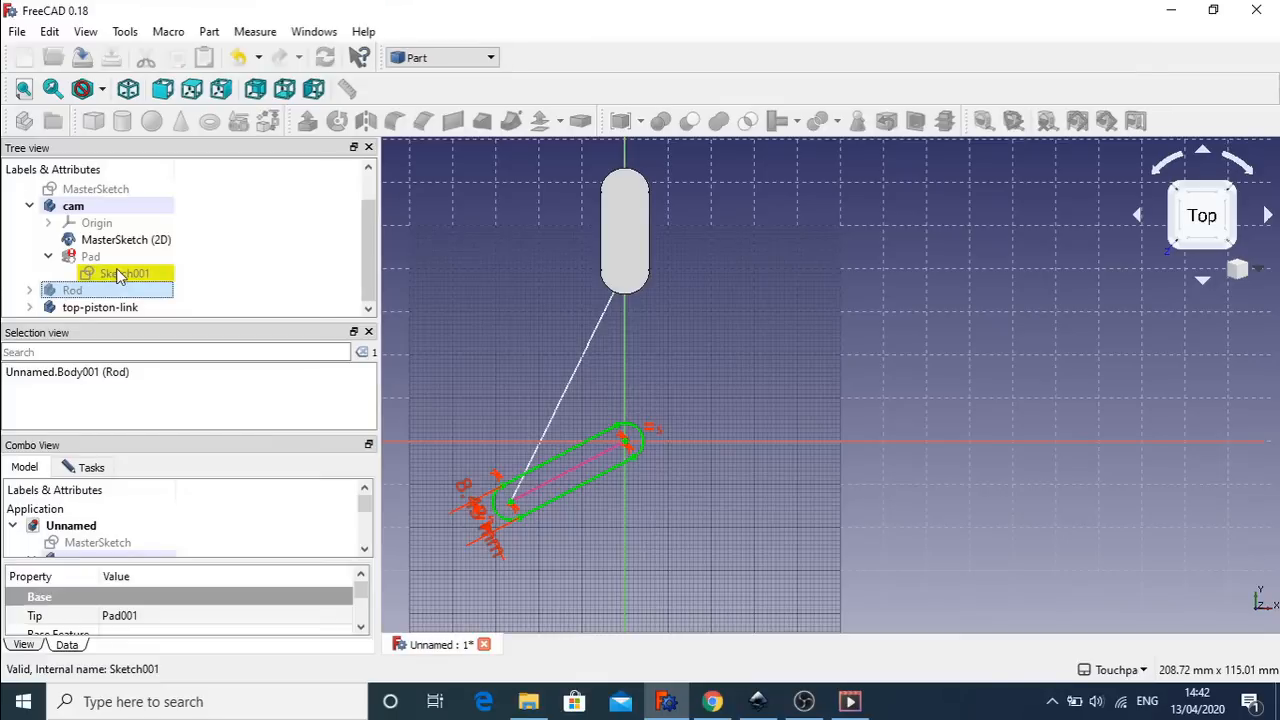
{"action": "double_click", "coordinate": [116, 270]}
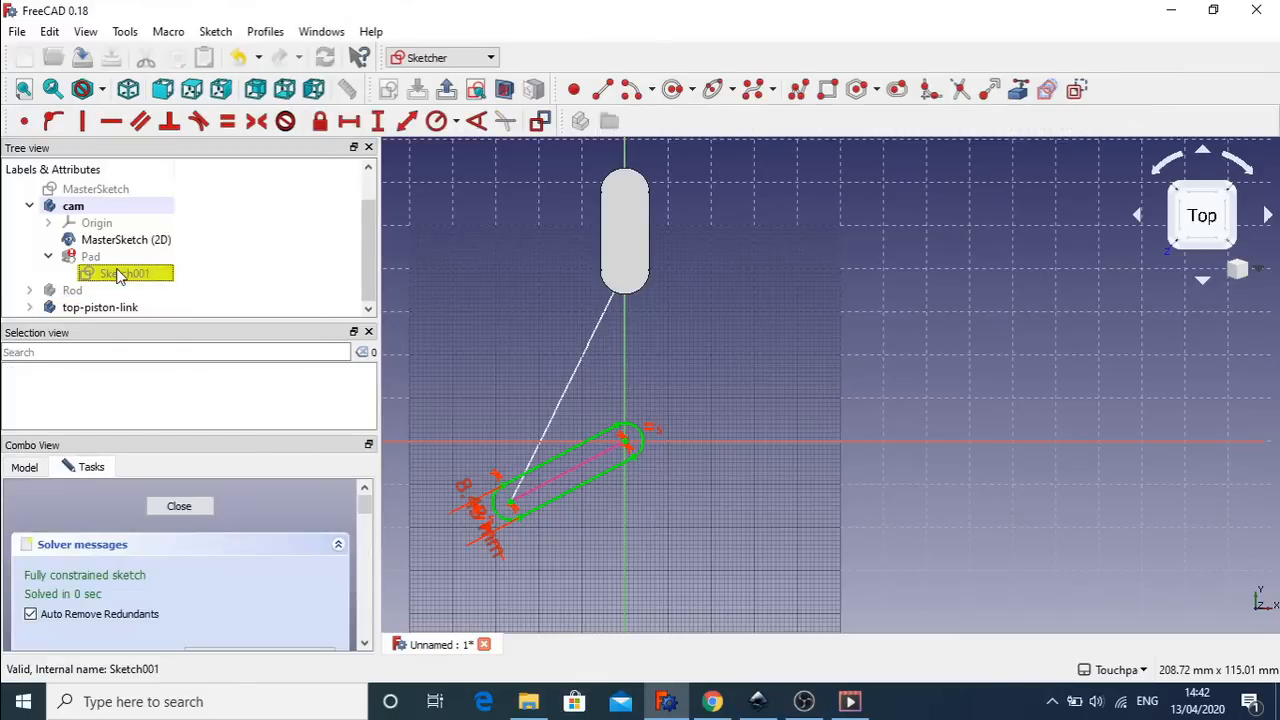
{"action": "scroll", "coordinate": [559, 475], "scroll_direction": "up", "scroll_amount": 6}
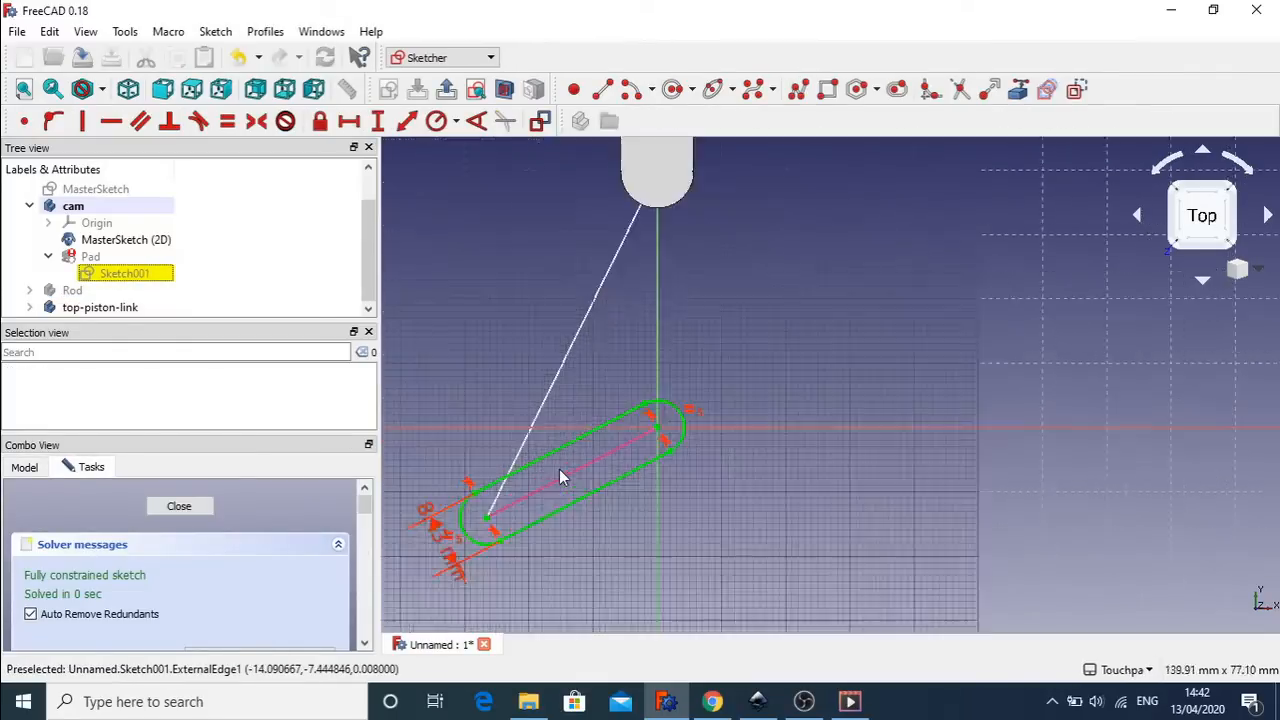
{"action": "scroll", "coordinate": [560, 476], "scroll_direction": "down", "scroll_amount": 4}
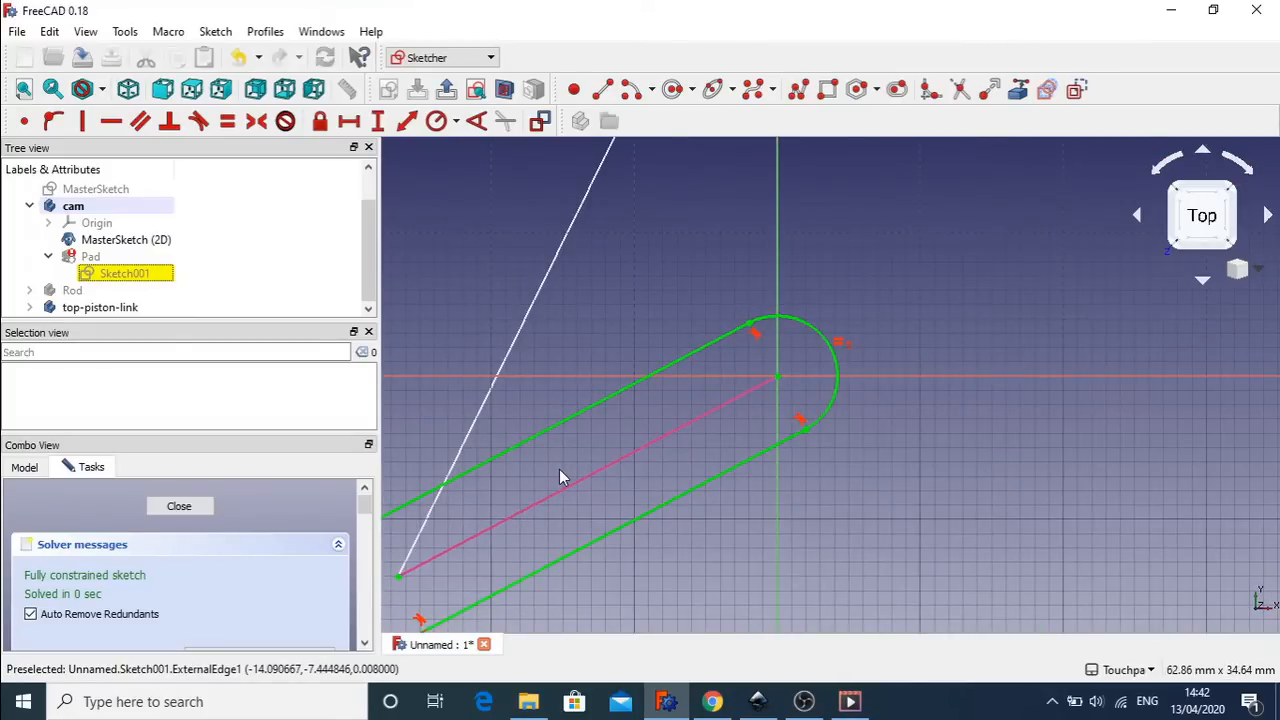
{"action": "mouse_move", "coordinate": [559, 469]}
{"action": "middle_mouse_down"}
{"action": "mouse_move", "coordinate": [634, 471]}
{"action": "mouse_move", "coordinate": [837, 391]}
{"action": "mouse_move", "coordinate": [864, 330]}
{"action": "middle_mouse_up"}
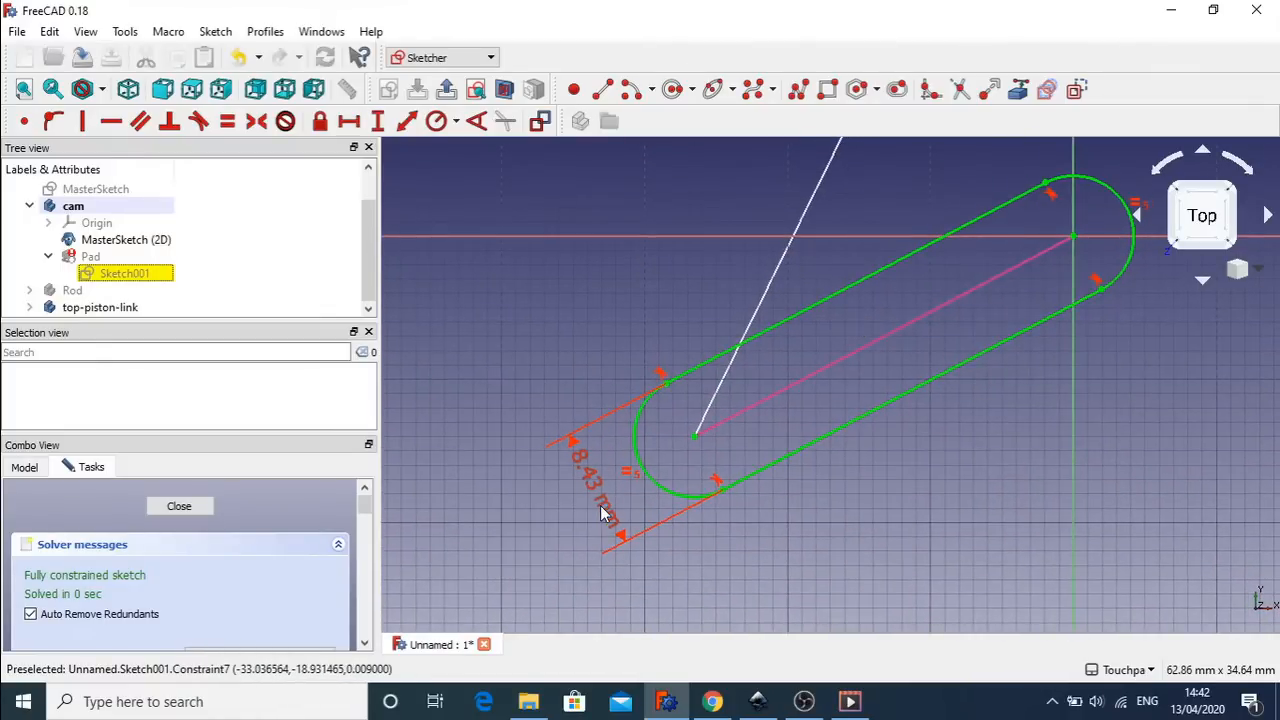
{"action": "left_click", "coordinate": [696, 437]}
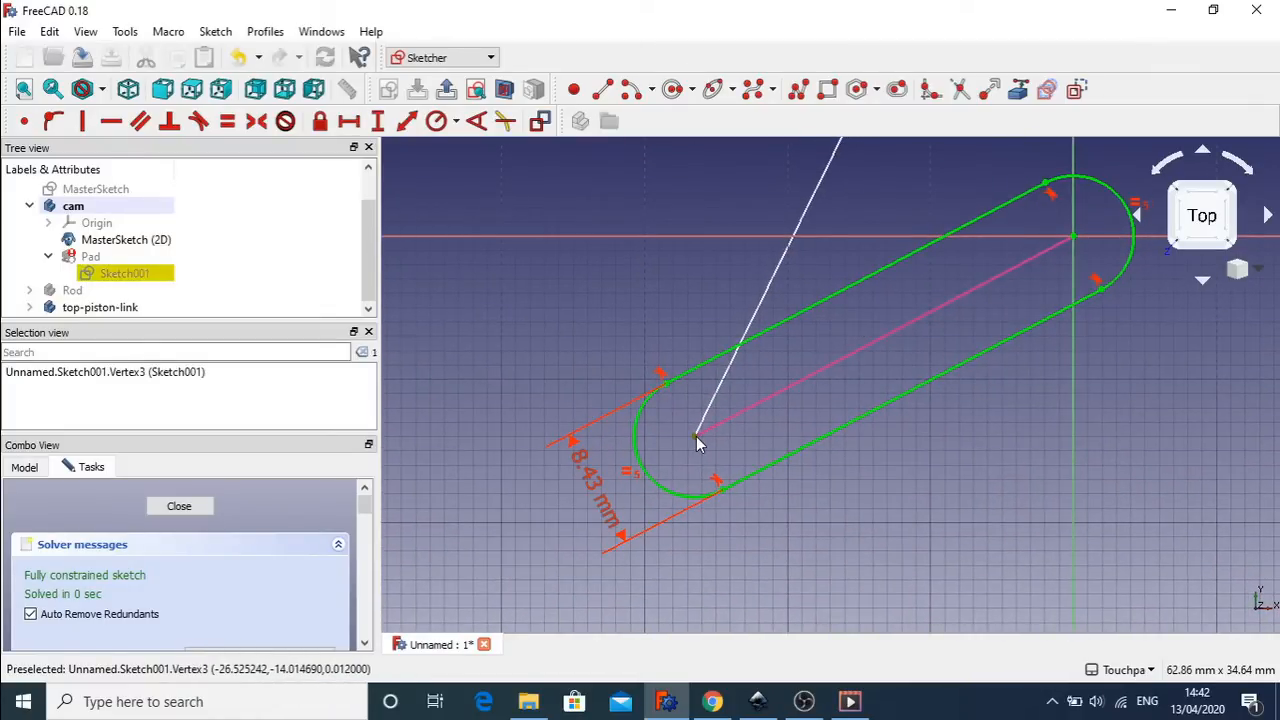
{"action": "left_click", "coordinate": [687, 447]}
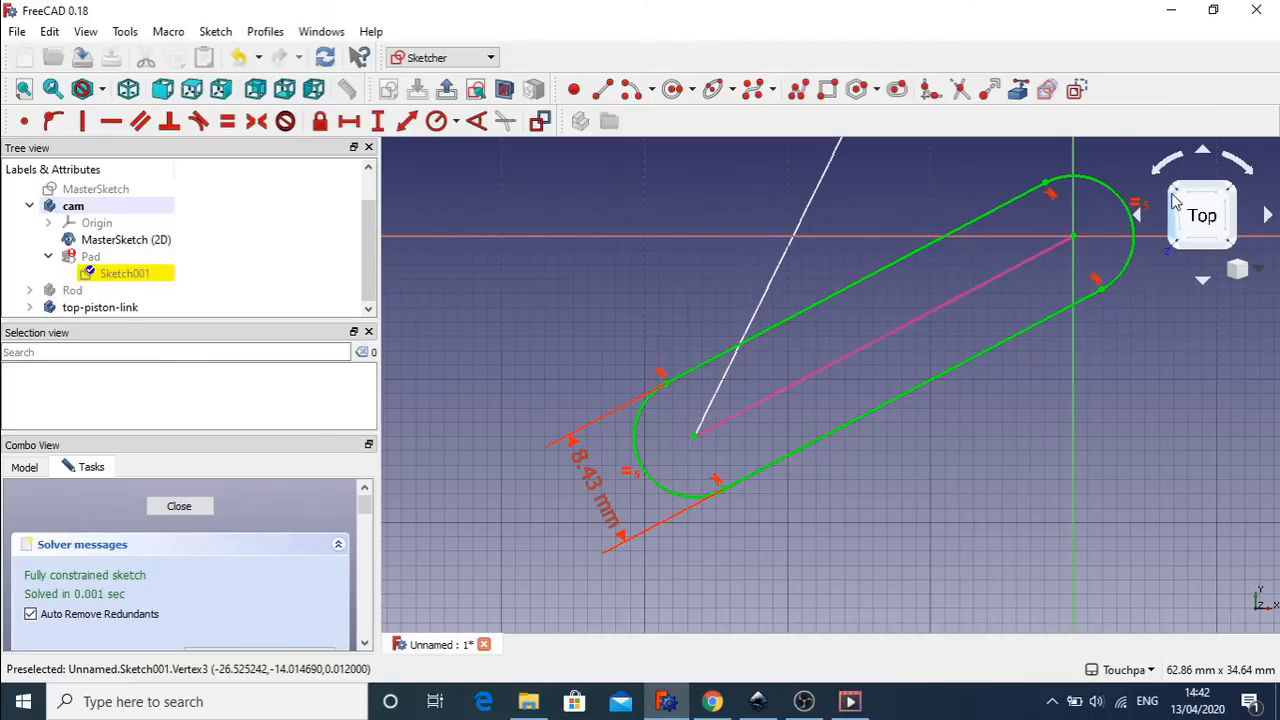
{"action": "left_click", "coordinate": [1072, 237]}
{"action": "left_click", "coordinate": [1073, 236]}
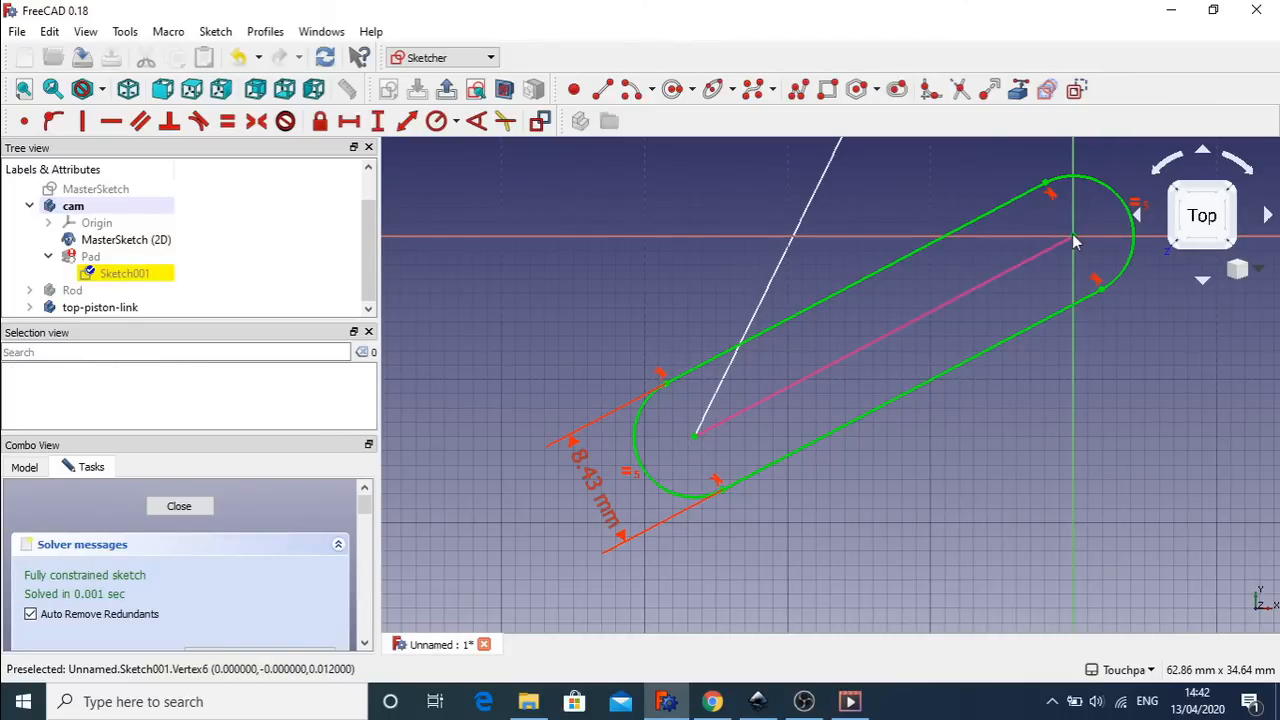
{"action": "left_click_drag", "start_coordinate": [707, 432], "coordinate": [736, 447]}
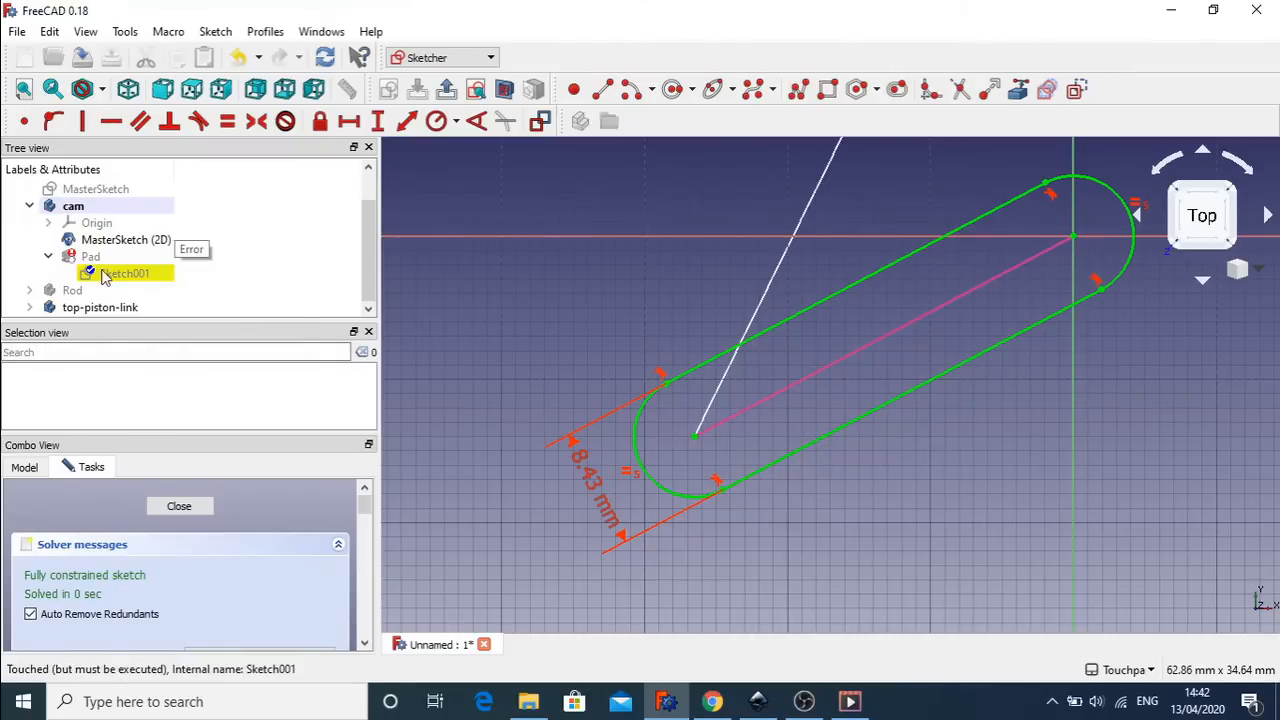
- Delete the coincident constraint Constraint8 from the cam's Sketch001
{"action": "left_click_drag", "start_coordinate": [365, 502], "coordinate": [367, 586]}
{"action": "left_click", "coordinate": [86, 601]}
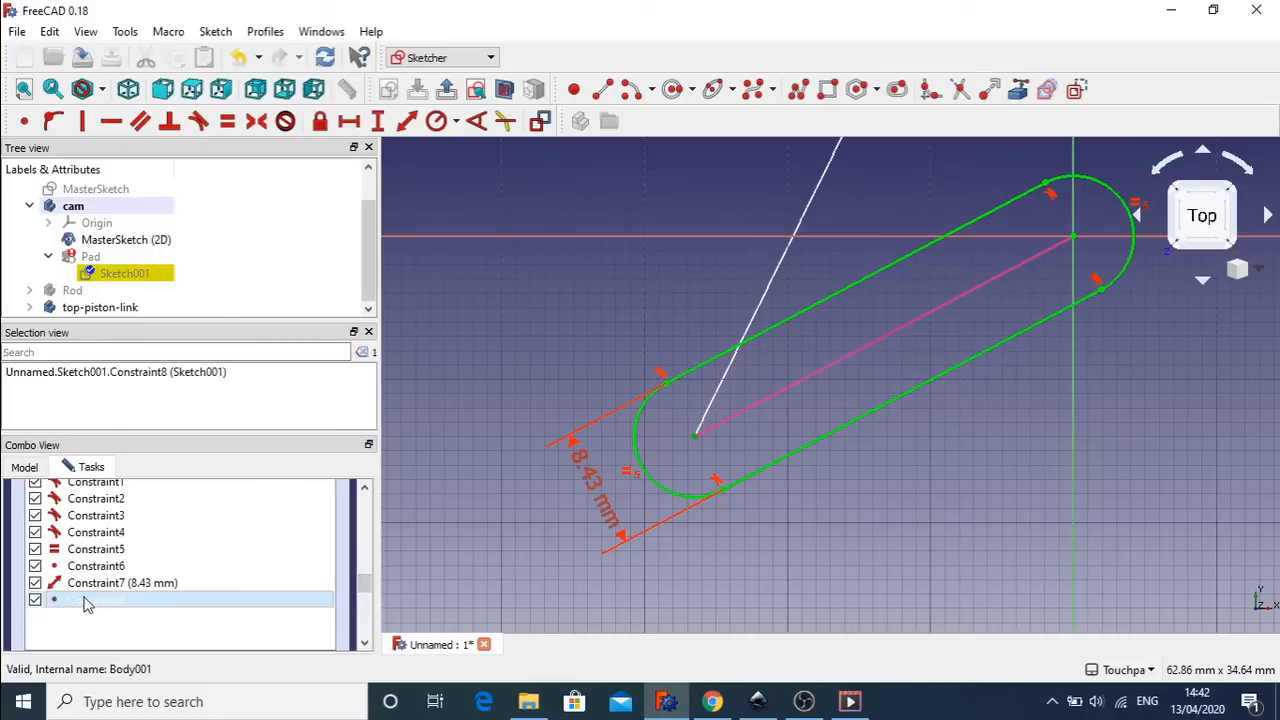
{"action": "right_click", "coordinate": [86, 603]}
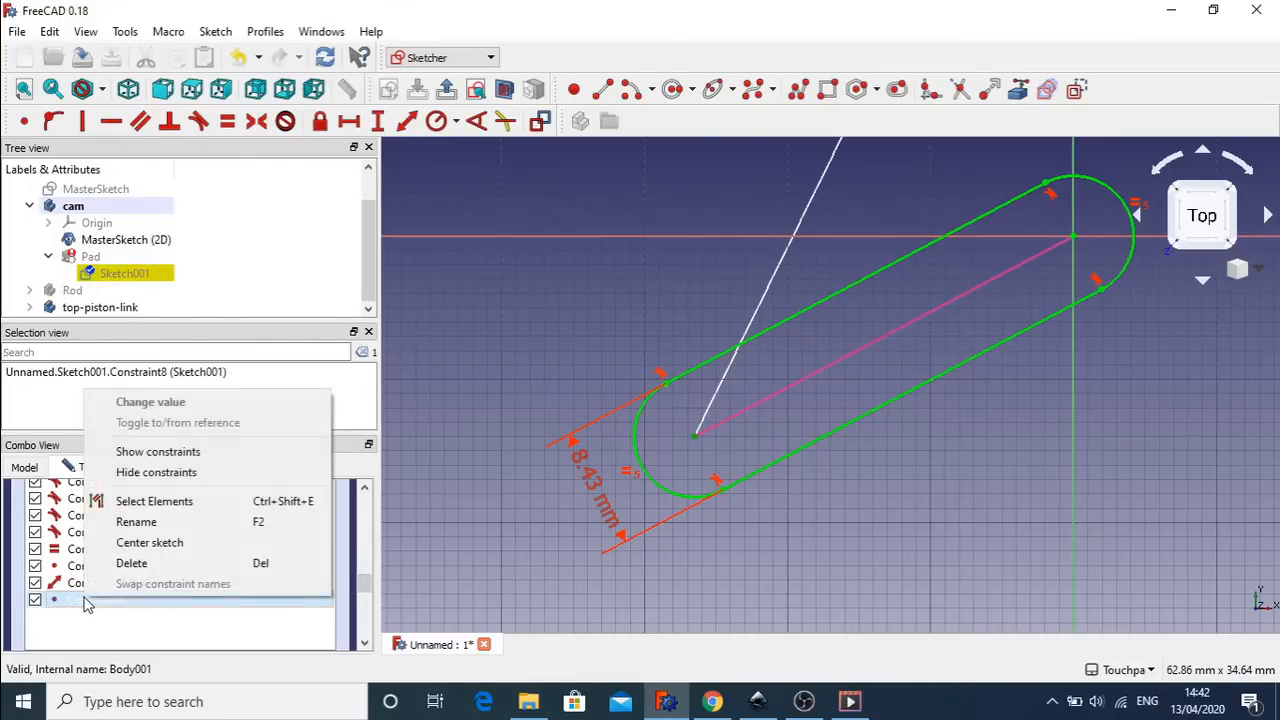
{"action": "left_click", "coordinate": [133, 563]}
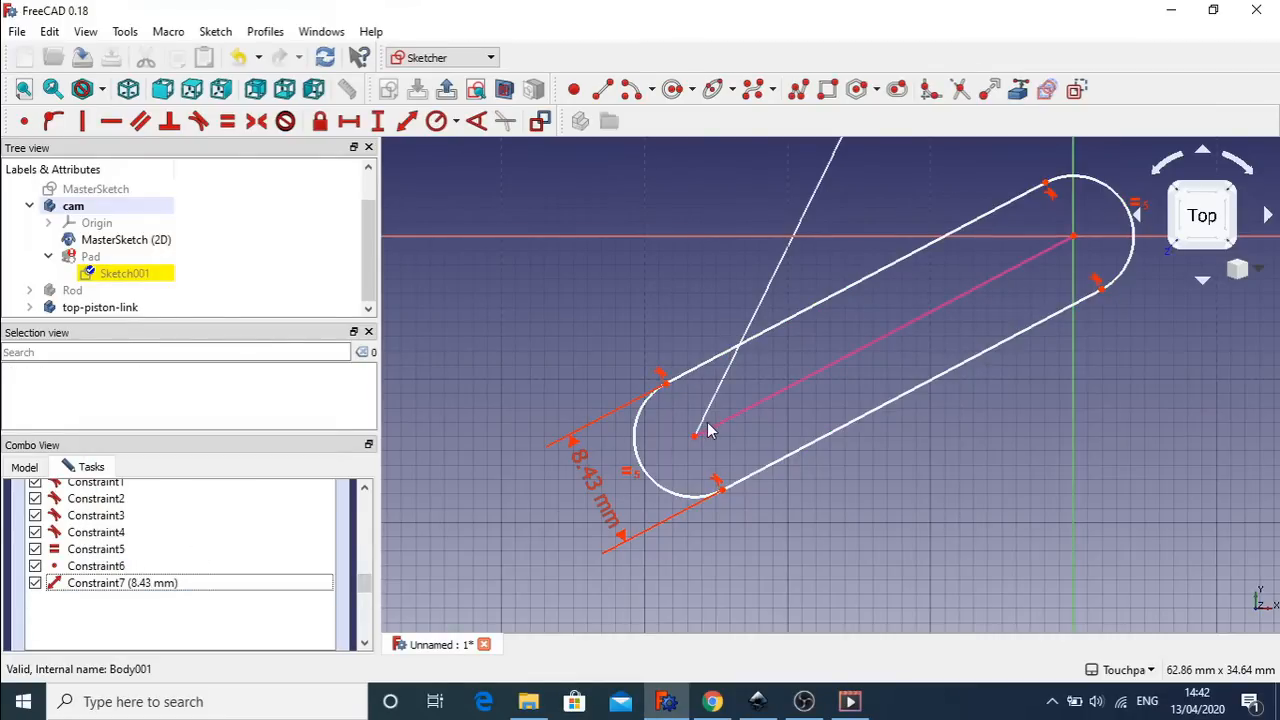
- Make the slot's free arc centre coincident with the cloned cam–rod joint again, and recompute the cam's Pad by reopening and accepting it
{"action": "left_click_drag", "start_coordinate": [697, 438], "coordinate": [849, 508]}
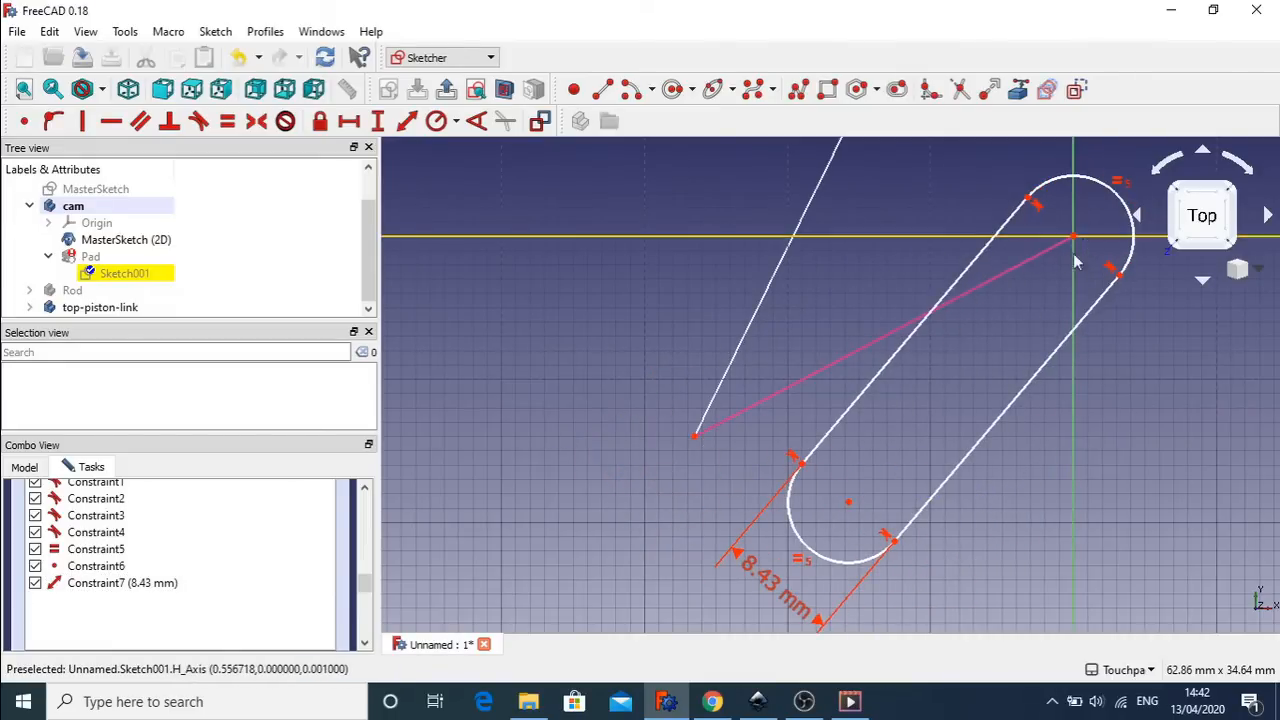
{"action": "left_click_drag", "start_coordinate": [849, 510], "coordinate": [714, 467]}
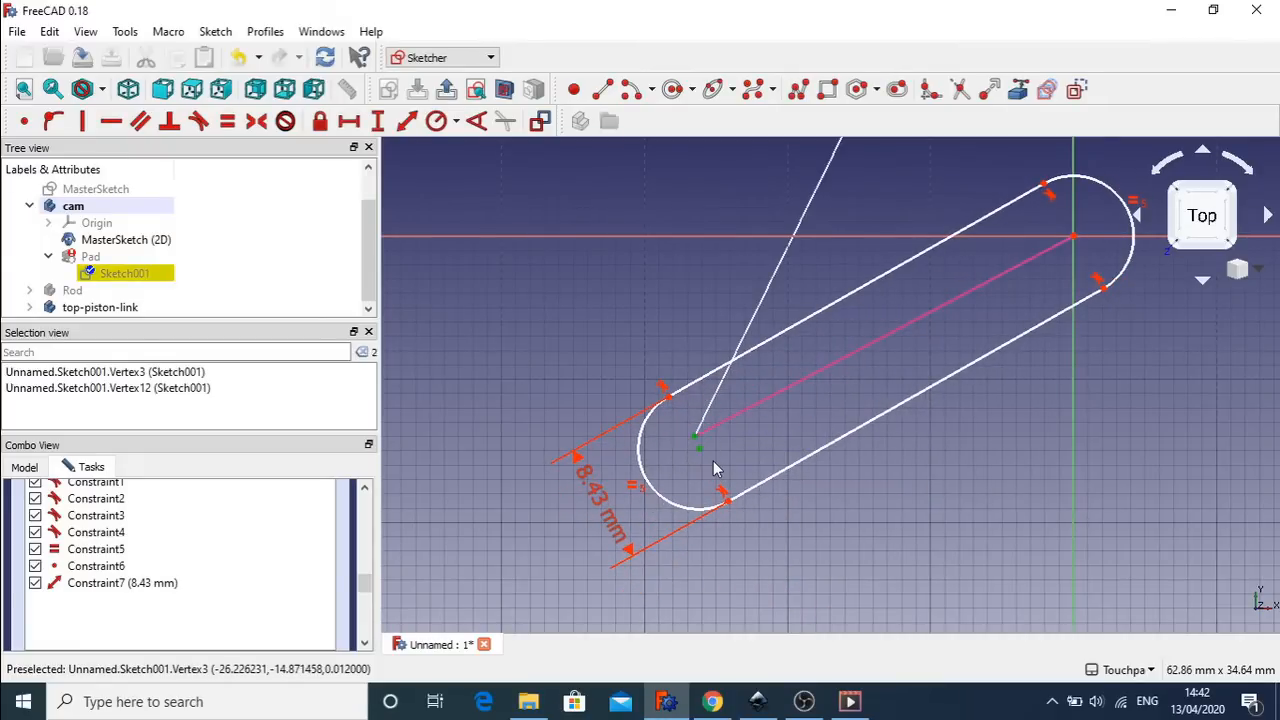
{"action": "left_click", "coordinate": [25, 121]}
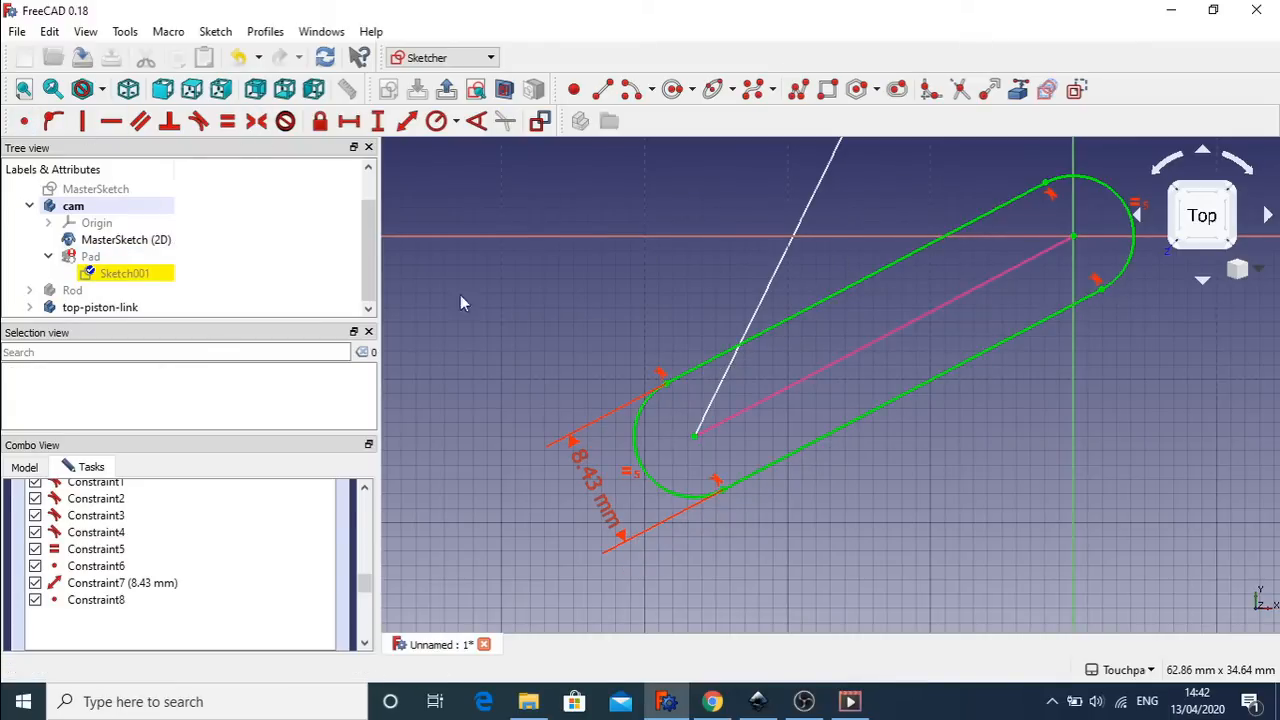
{"action": "double_click", "coordinate": [91, 258]}
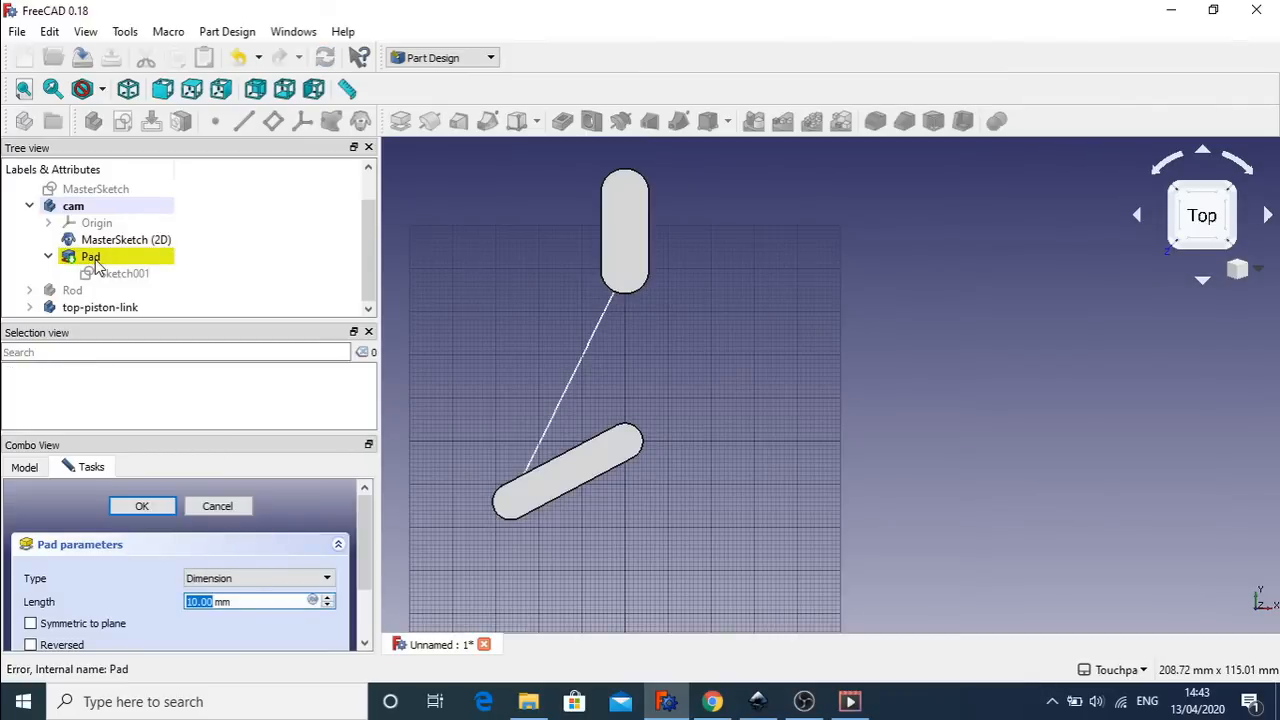
{"action": "left_click", "coordinate": [148, 507]}
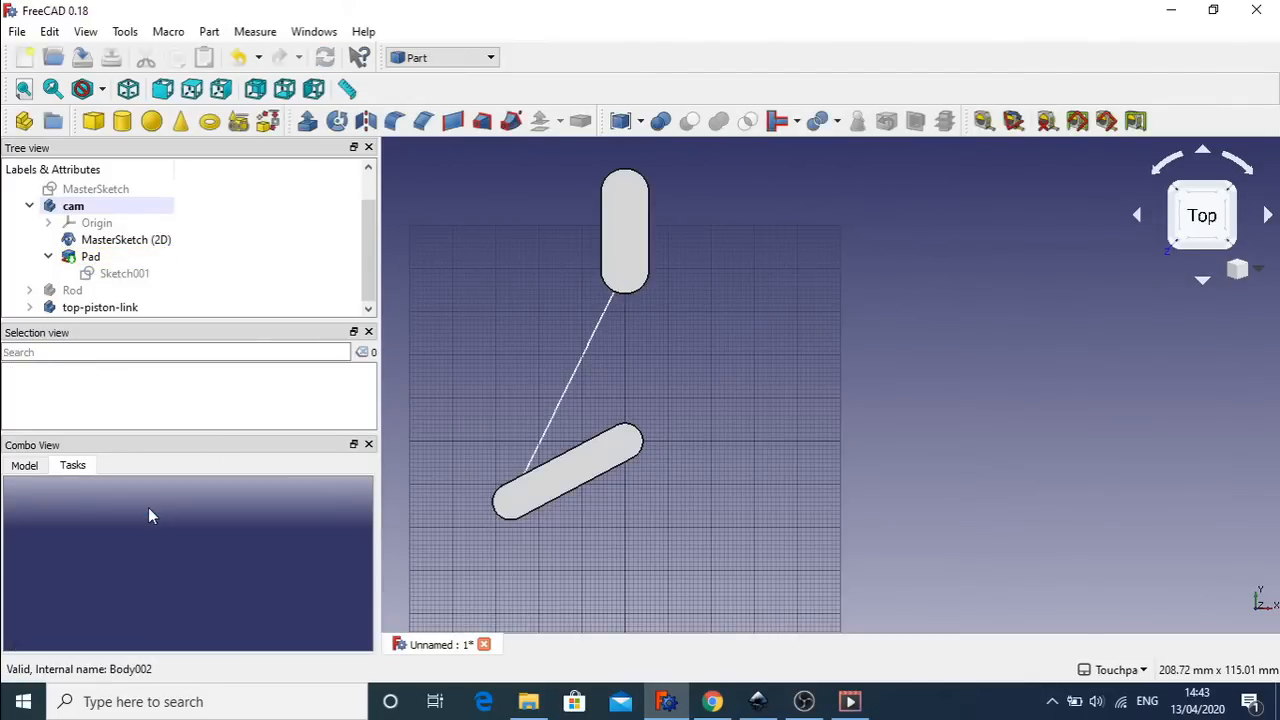
- Edit MasterSketch to move the cam–rod joint above the horizontal axis on the negative X side, and close the sketch
{"action": "left_click", "coordinate": [111, 195]}
{"action": "double_click", "coordinate": [108, 192]}
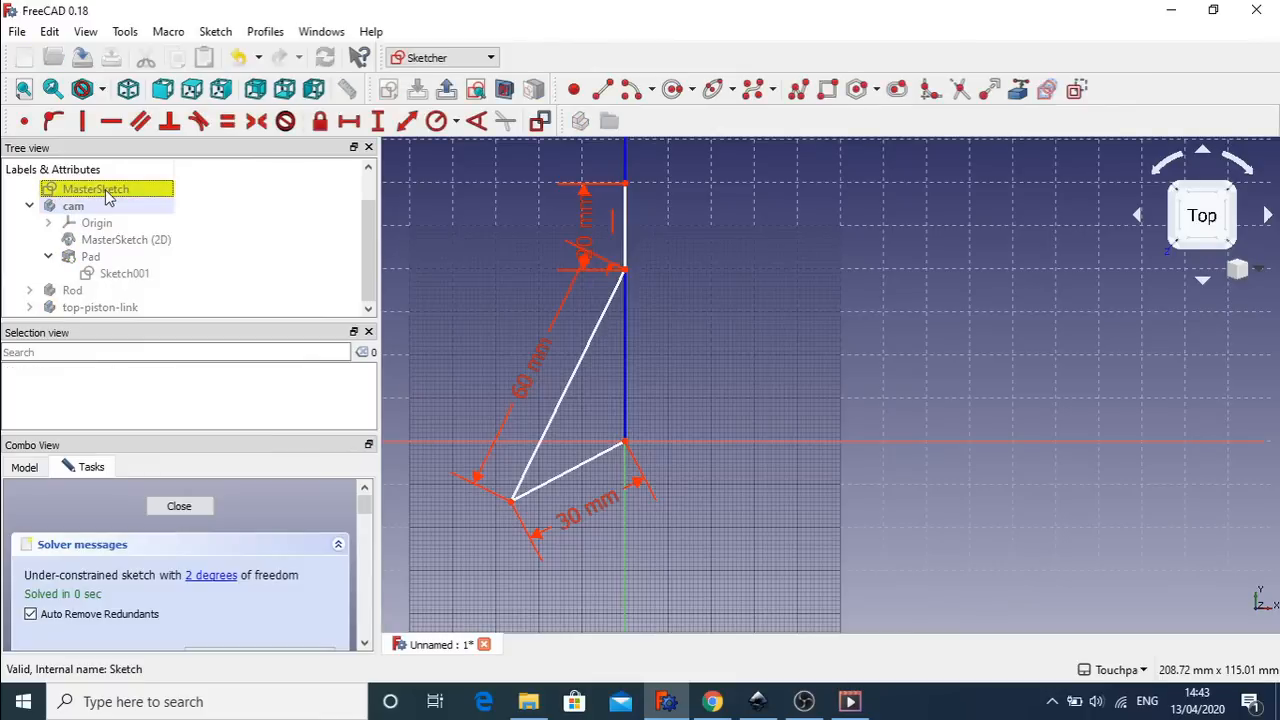
{"action": "left_click_drag", "start_coordinate": [512, 510], "coordinate": [507, 389]}
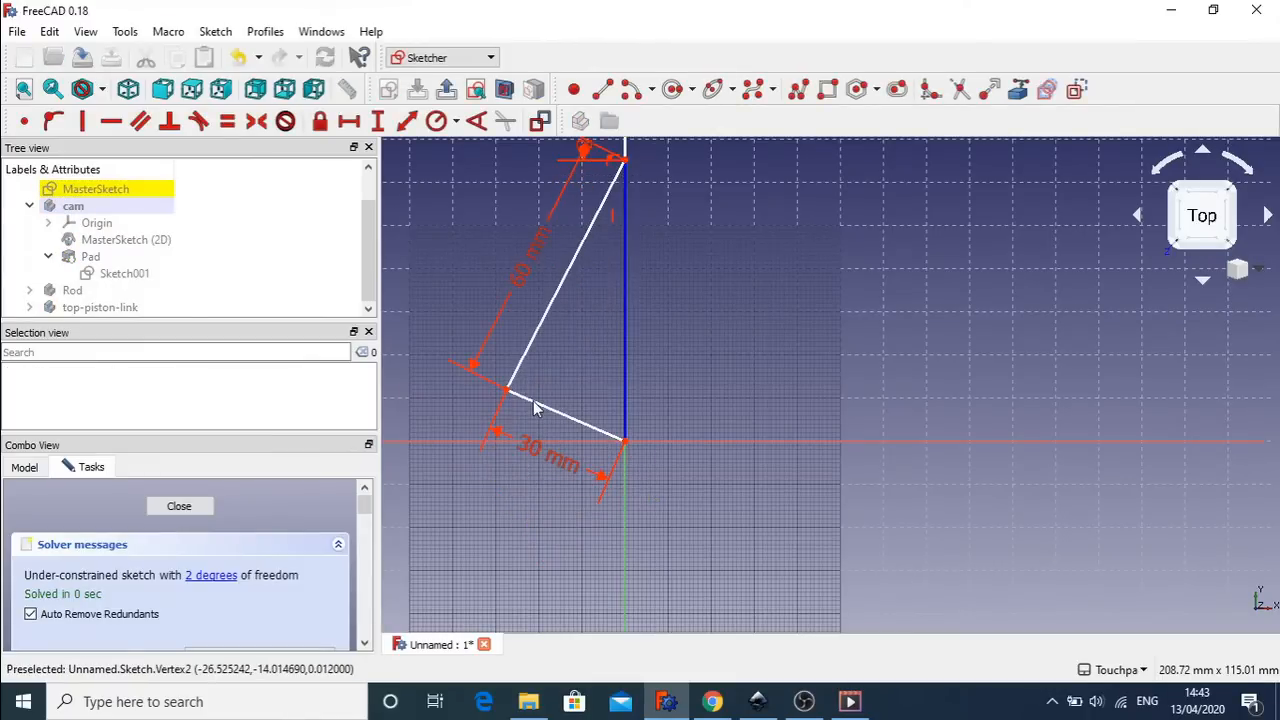
{"action": "left_click", "coordinate": [180, 507]}
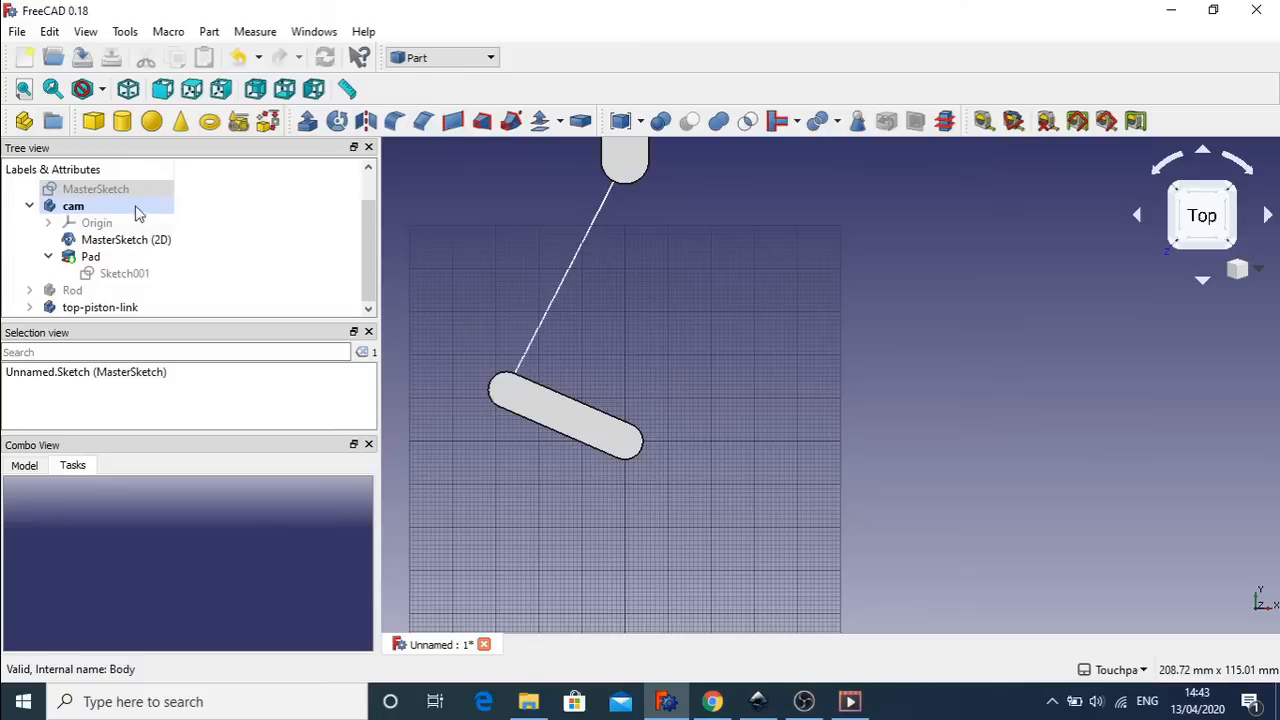
- Edit MasterSketch to swing the cam–rod joint nearly upright, just past the vertical axis on the positive X side, and close it
{"action": "double_click", "coordinate": [128, 274]}
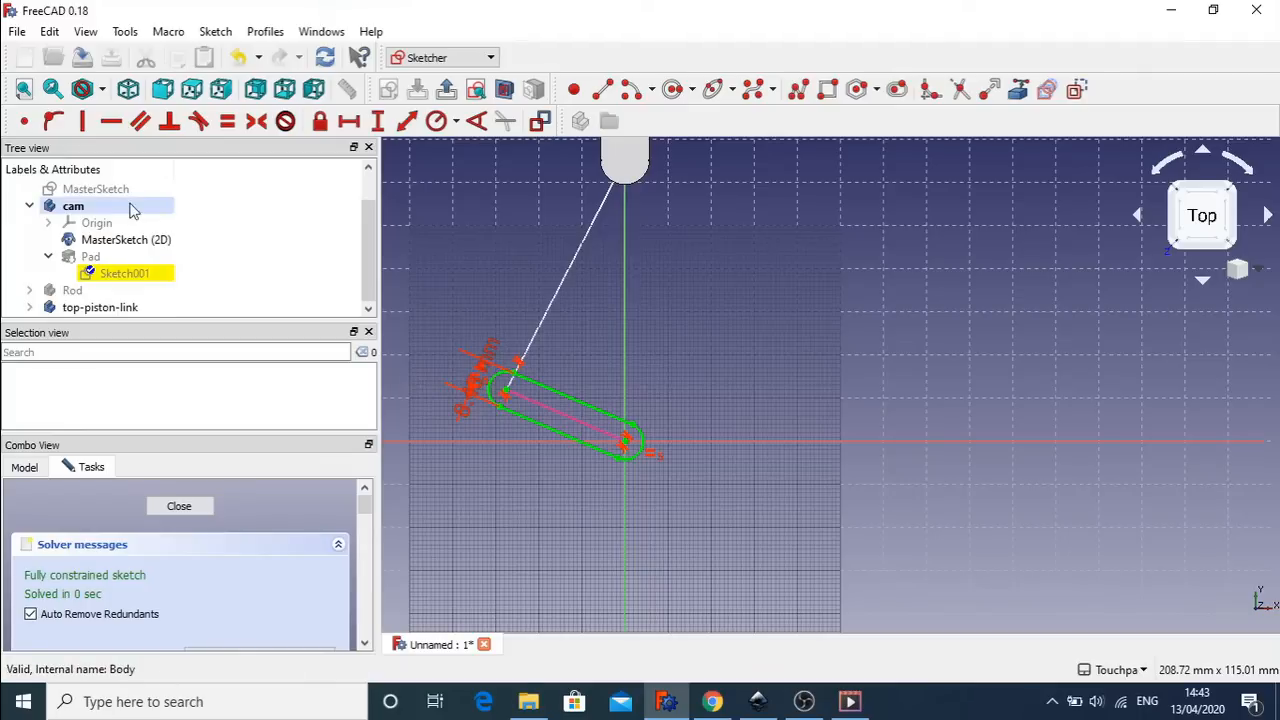
{"action": "double_click", "coordinate": [96, 189]}
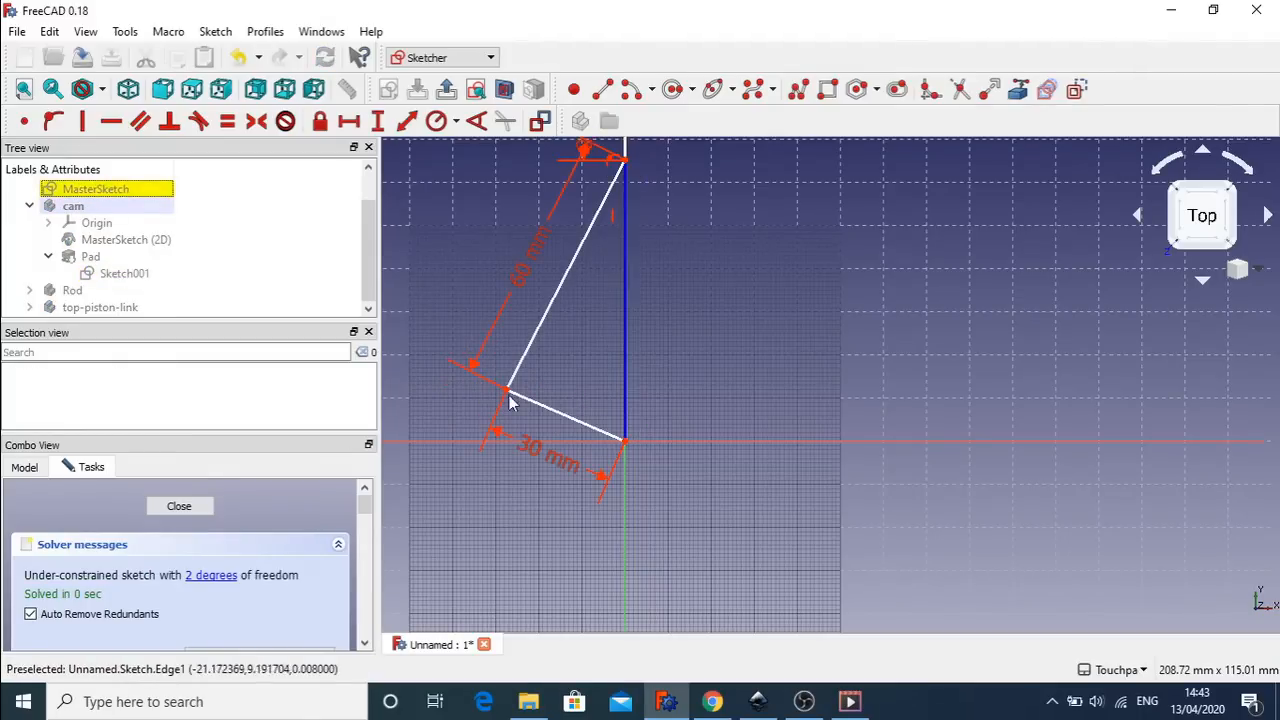
{"action": "left_click_drag", "start_coordinate": [508, 392], "coordinate": [646, 334]}
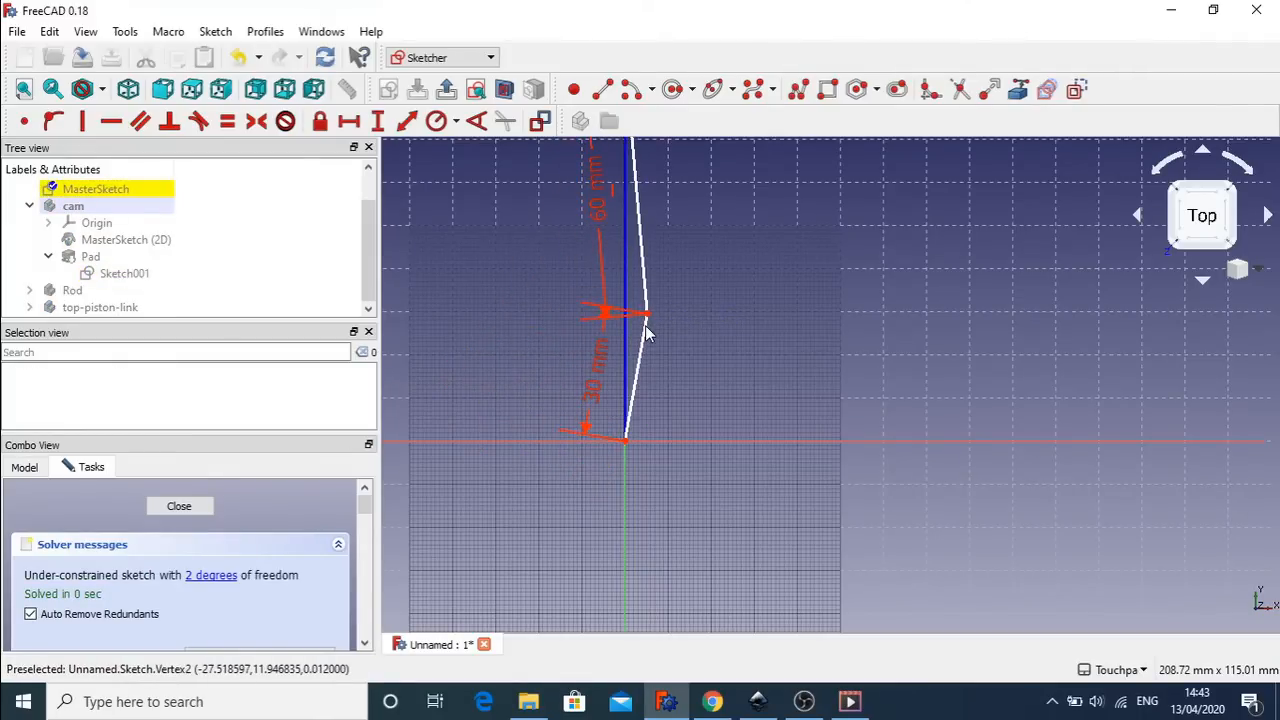
{"action": "left_click", "coordinate": [193, 507]}
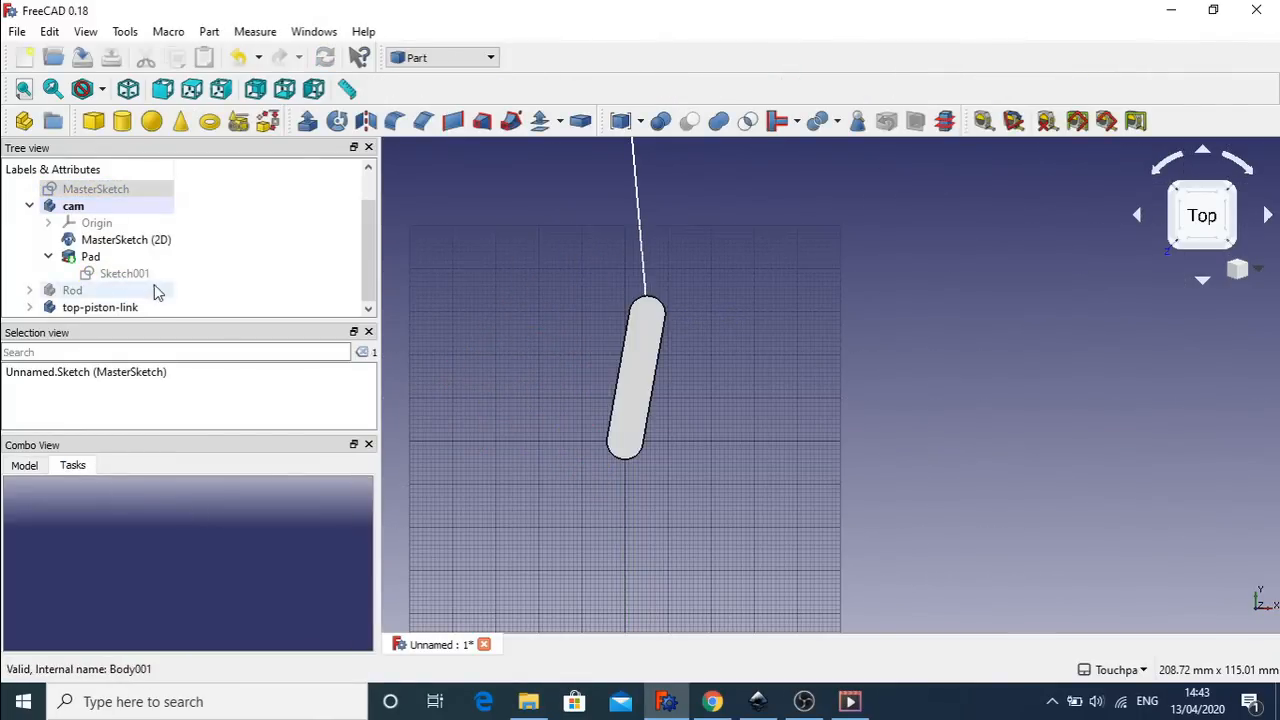
- Edit MasterSketch to lower the cam–rod joint farther out on the positive X side, still above the horizontal axis, and close it
{"action": "double_click", "coordinate": [106, 199]}
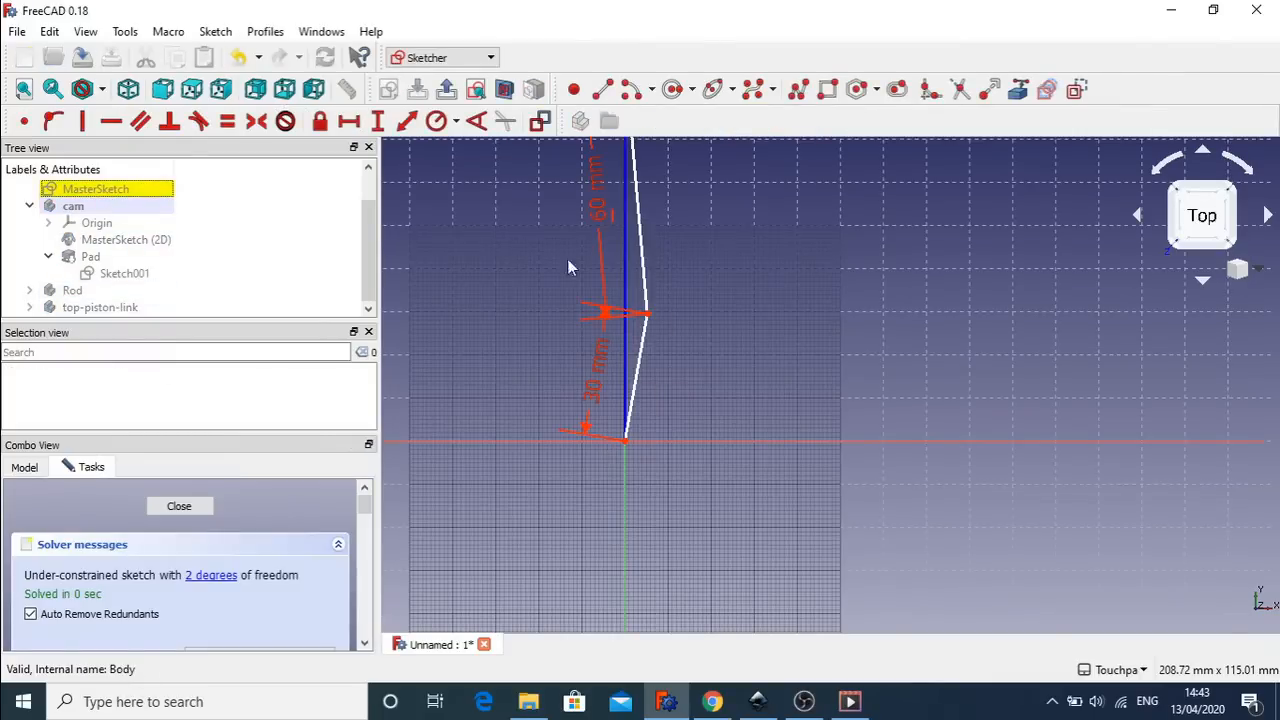
{"action": "mouse_move", "coordinate": [651, 318]}
{"action": "left_mouse_down"}
{"action": "mouse_move", "coordinate": [757, 390]}
{"action": "mouse_move", "coordinate": [755, 378]}
{"action": "left_mouse_up"}
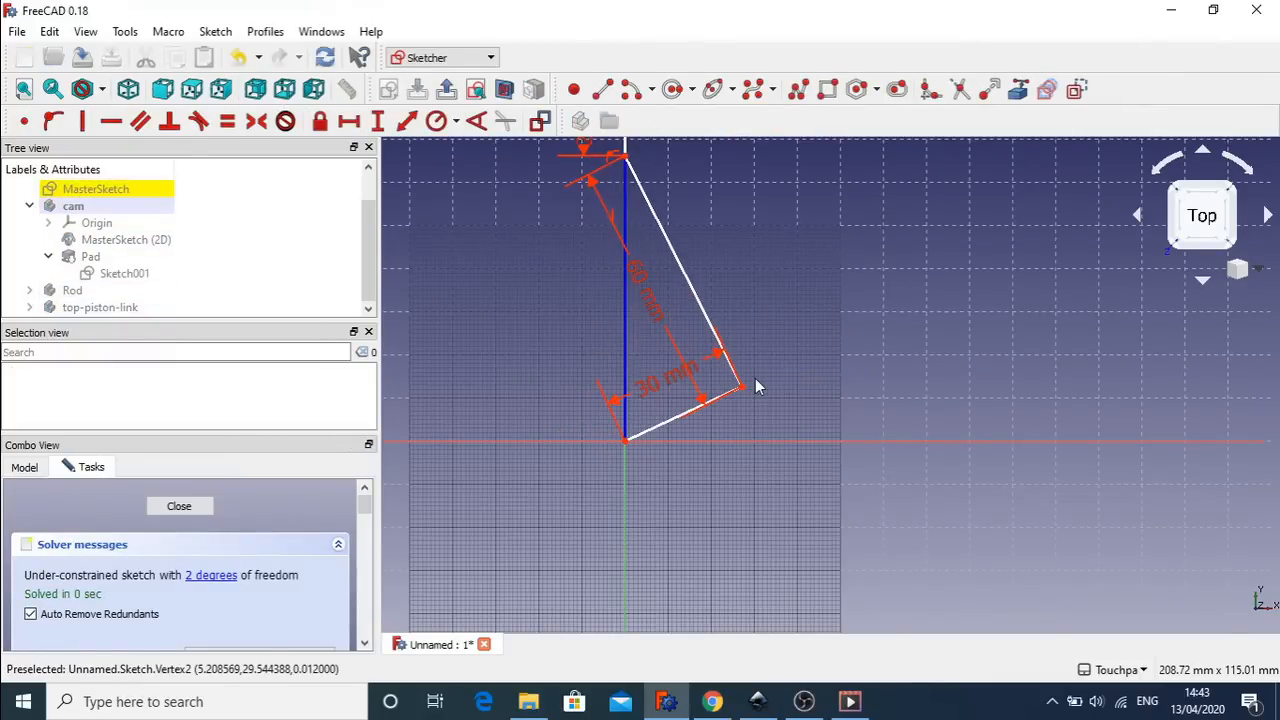
{"action": "left_click", "coordinate": [188, 509]}
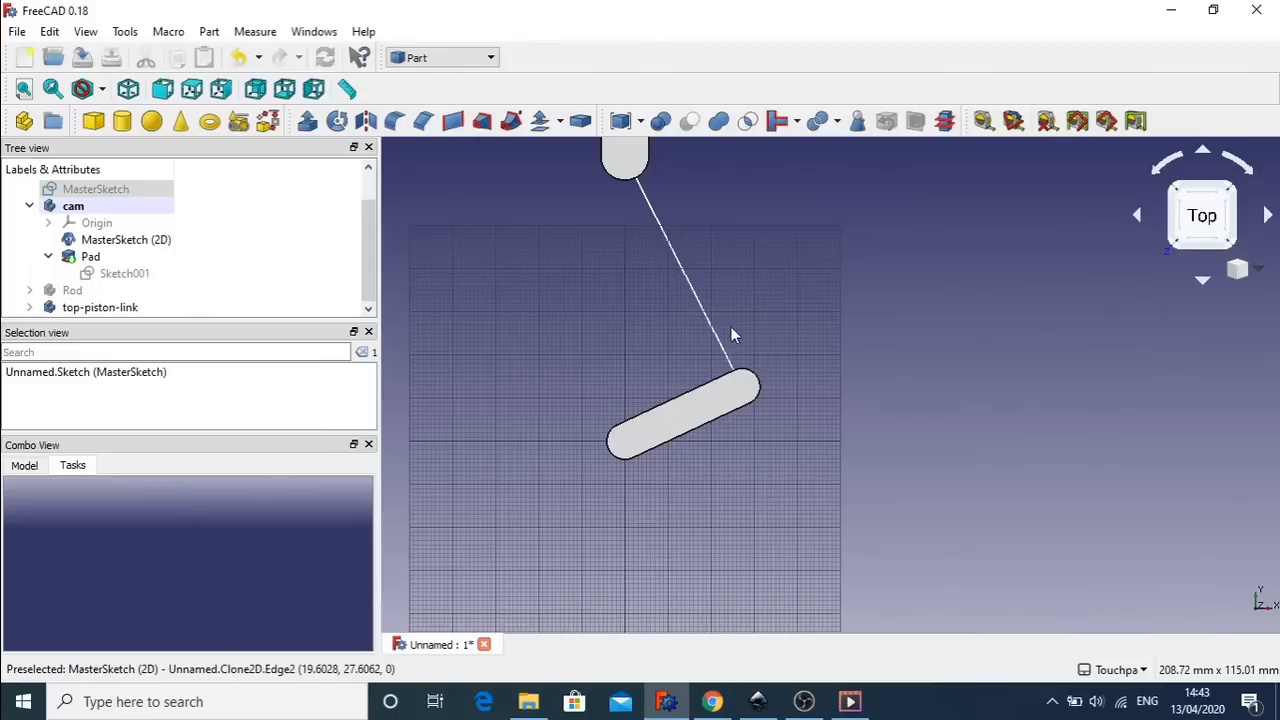
- Make Rod the active body
{"action": "left_click", "coordinate": [121, 274]}
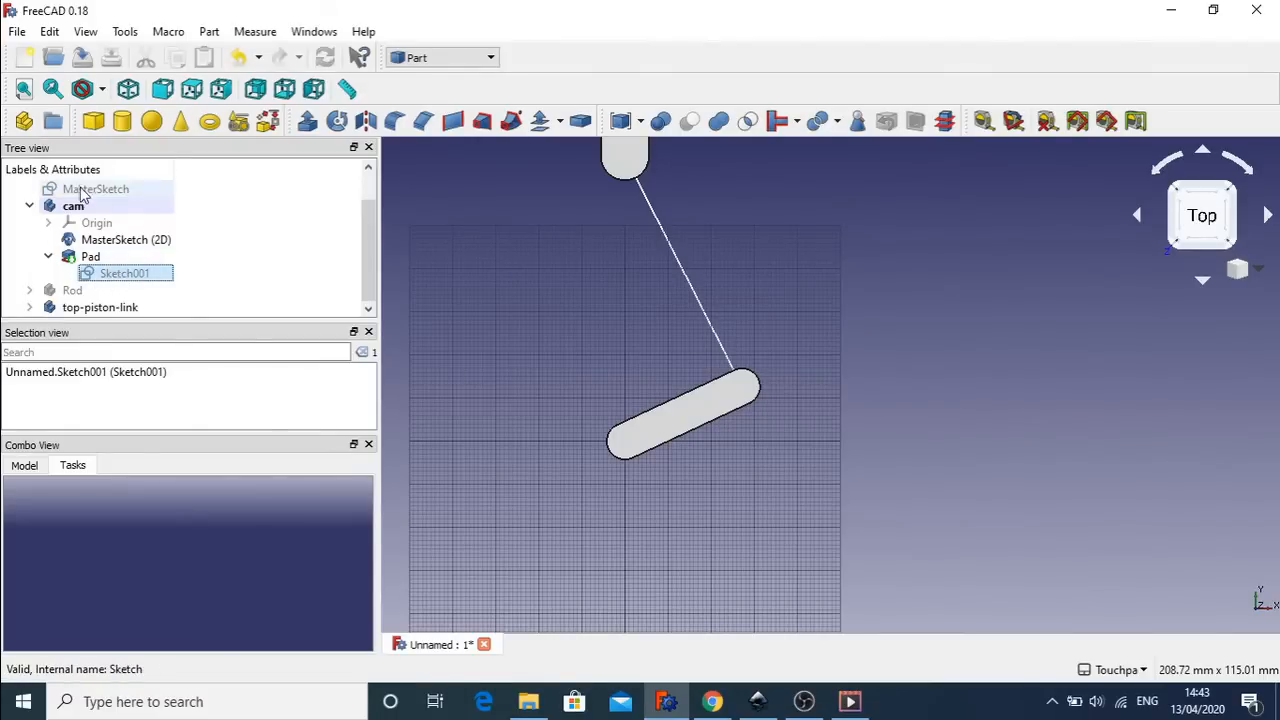
{"action": "left_click", "coordinate": [72, 291]}
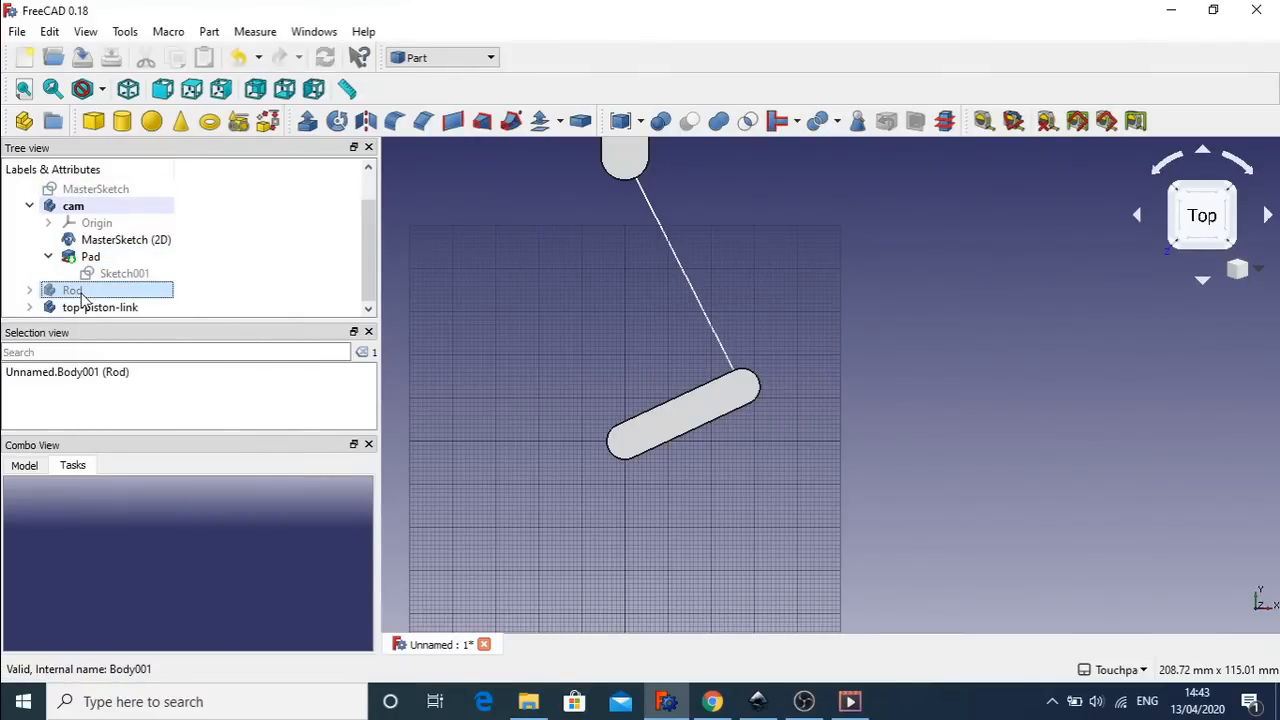
{"action": "right_click", "coordinate": [82, 296]}
{"action": "left_click", "coordinate": [126, 298]}
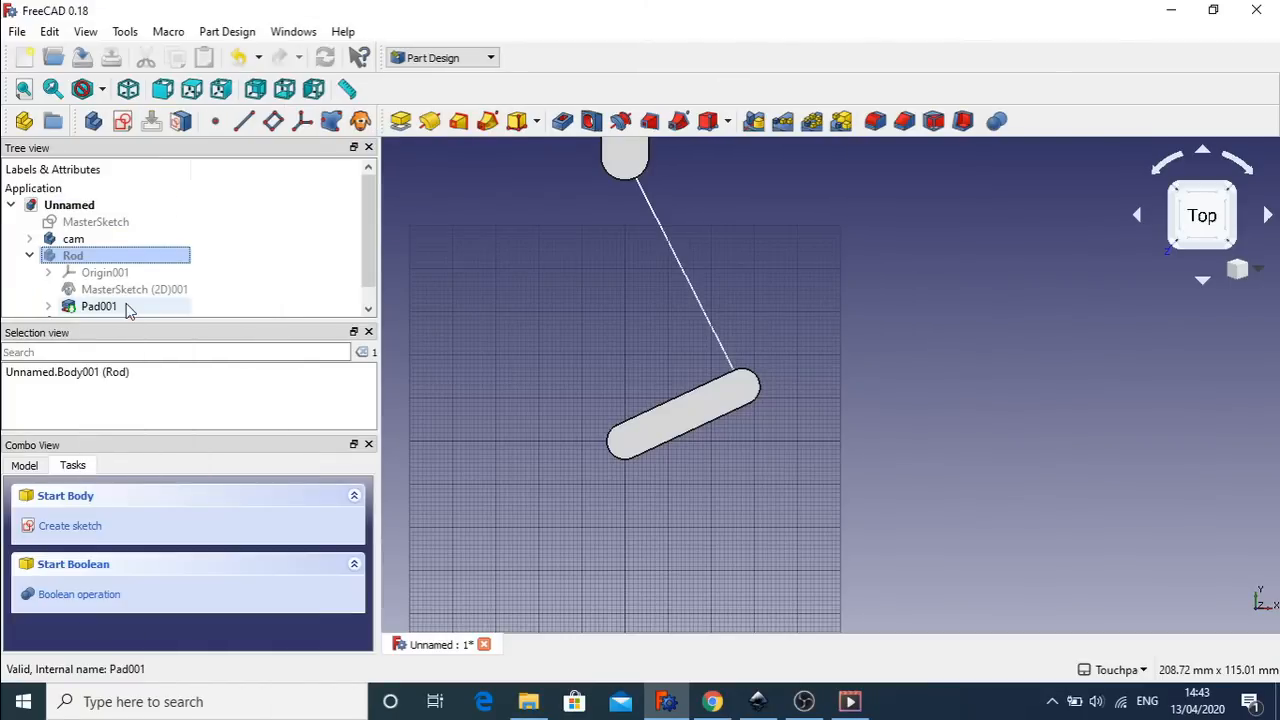
- Switch to the Part workbench, make the hidden Rod body visible, and select MasterSketch
{"action": "right_click", "coordinate": [87, 262]}
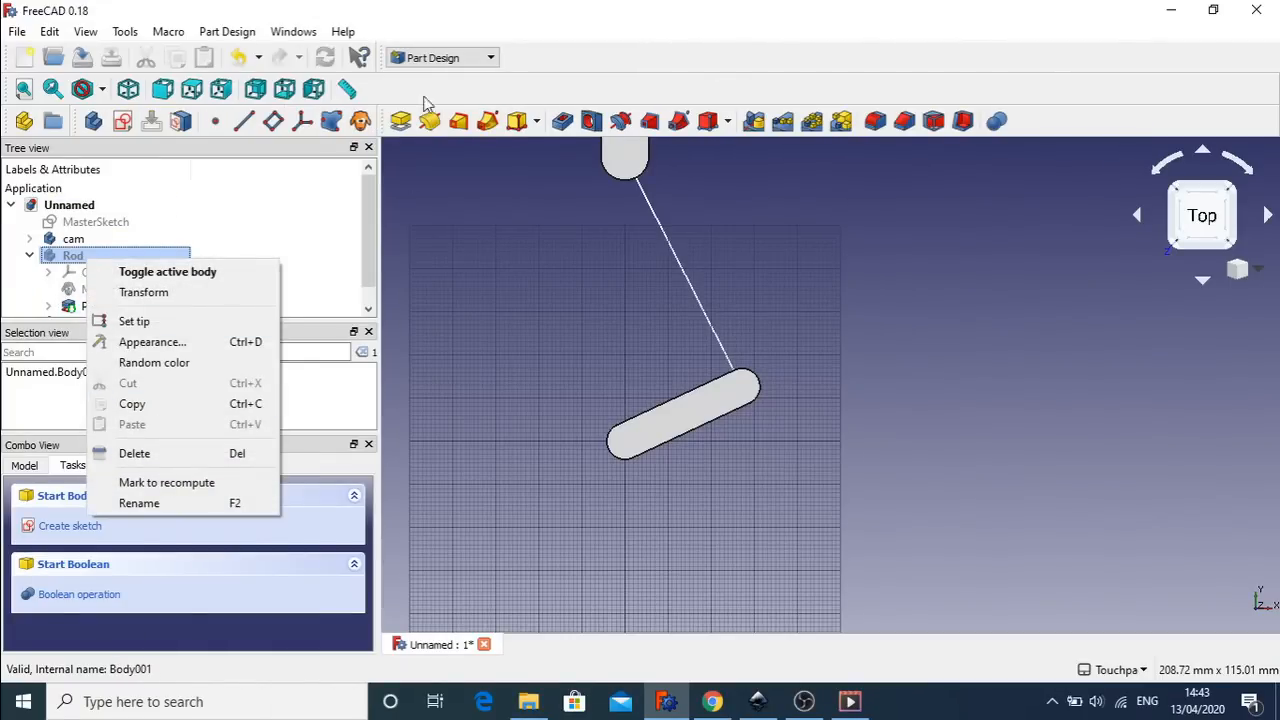
{"action": "left_click", "coordinate": [478, 65]}
{"action": "left_click", "coordinate": [478, 65]}
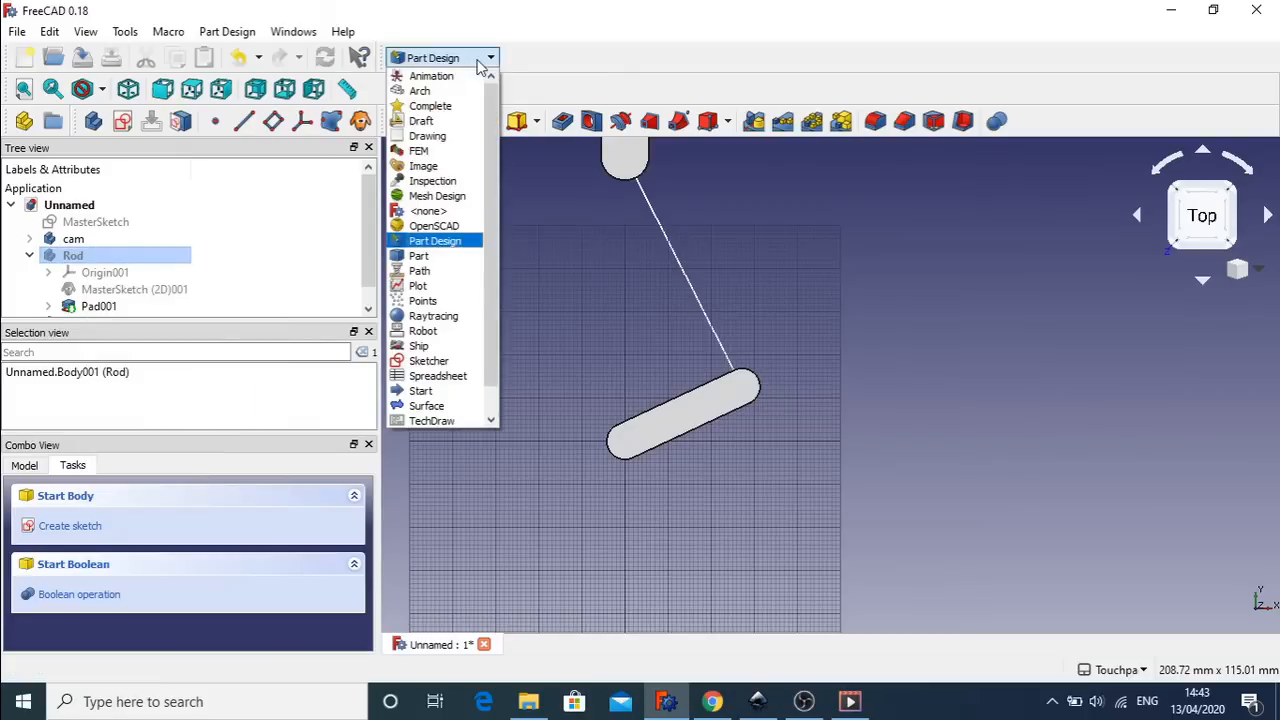
{"action": "left_click", "coordinate": [430, 254]}
{"action": "right_click", "coordinate": [111, 258]}
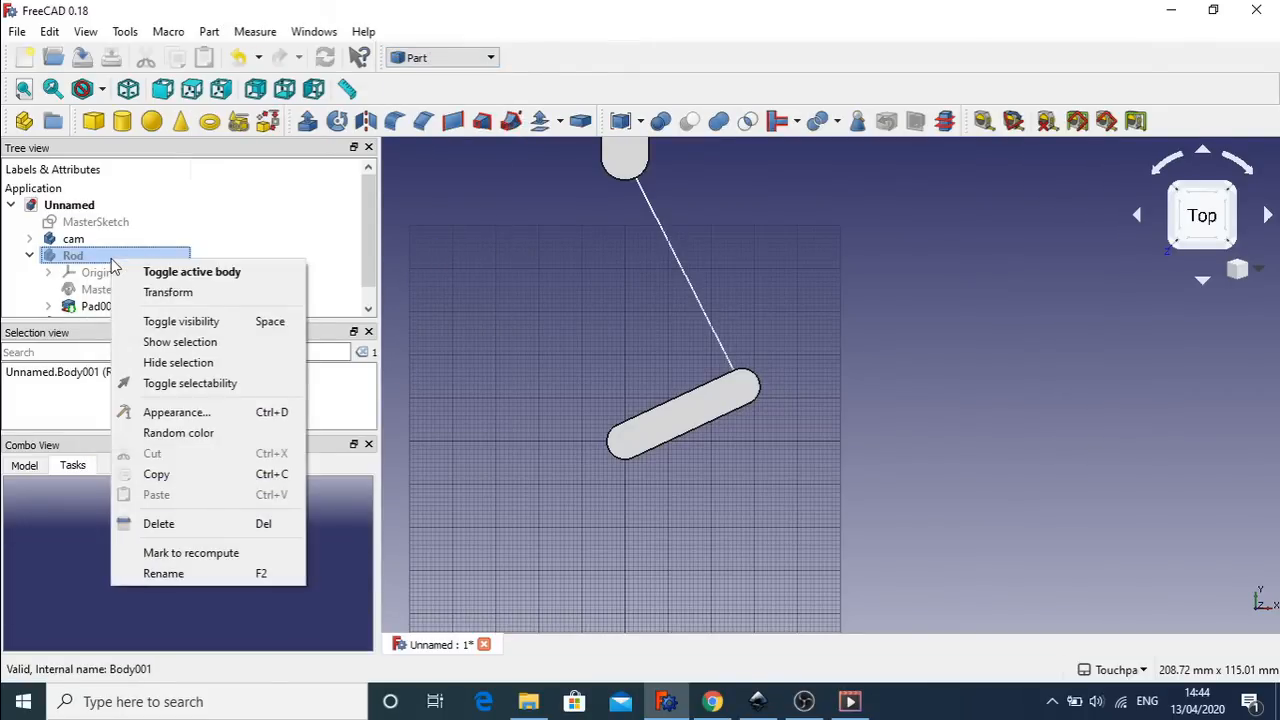
{"action": "left_click", "coordinate": [192, 322]}
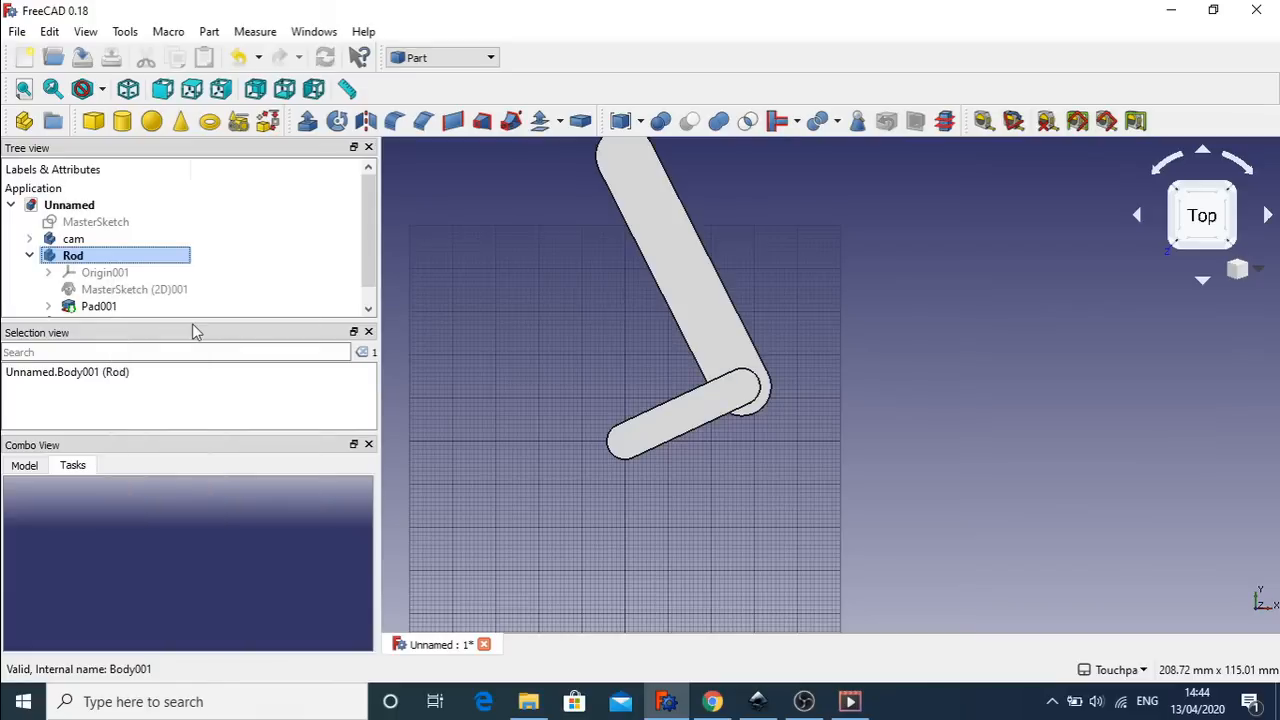
{"action": "left_click", "coordinate": [107, 230]}
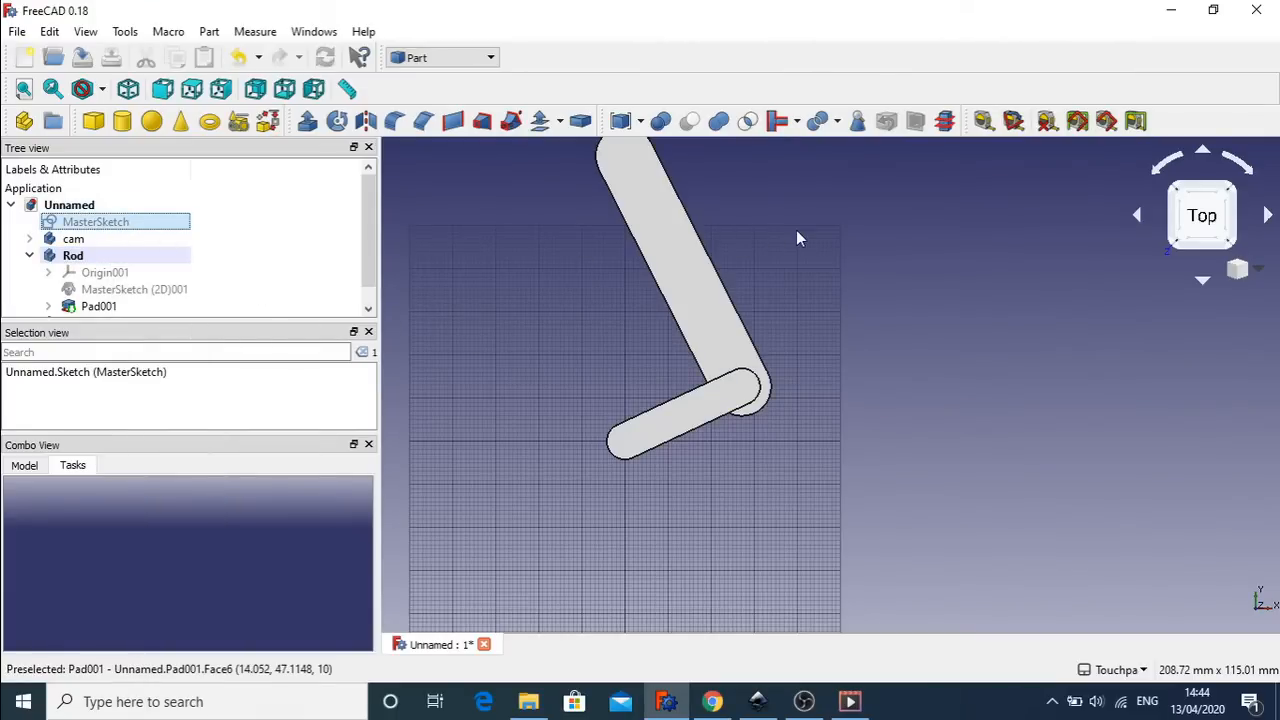
- Edit MasterSketch to swing the cam–rod joint below the horizontal axis on the positive X side, and close it
{"action": "scroll", "coordinate": [797, 238], "scroll_direction": "down", "scroll_amount": 3}
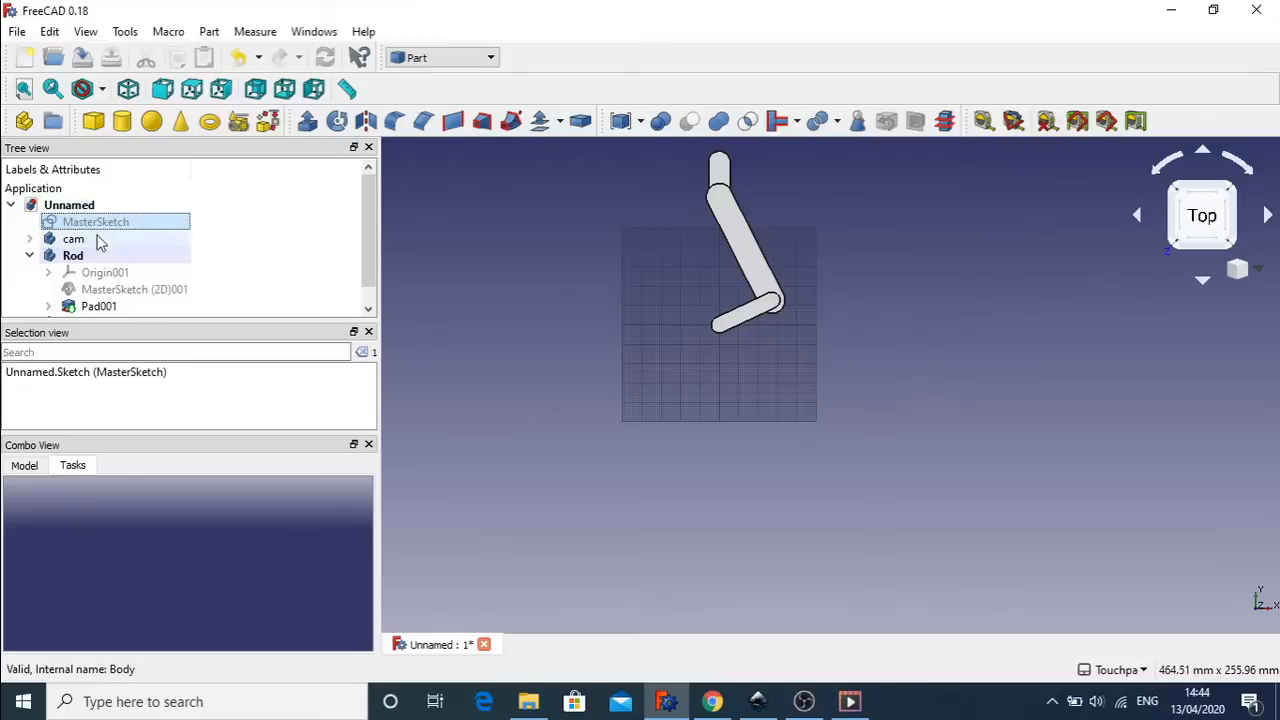
{"action": "left_click", "coordinate": [25, 90]}
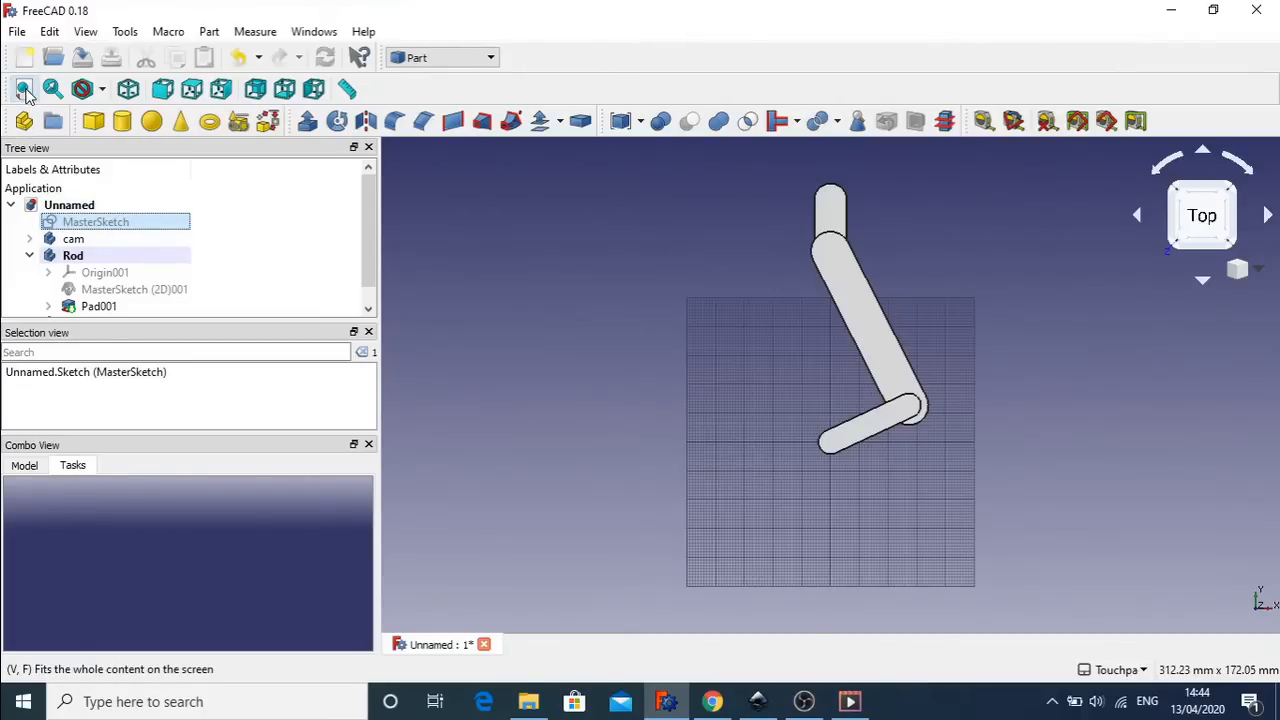
{"action": "double_click", "coordinate": [108, 222]}
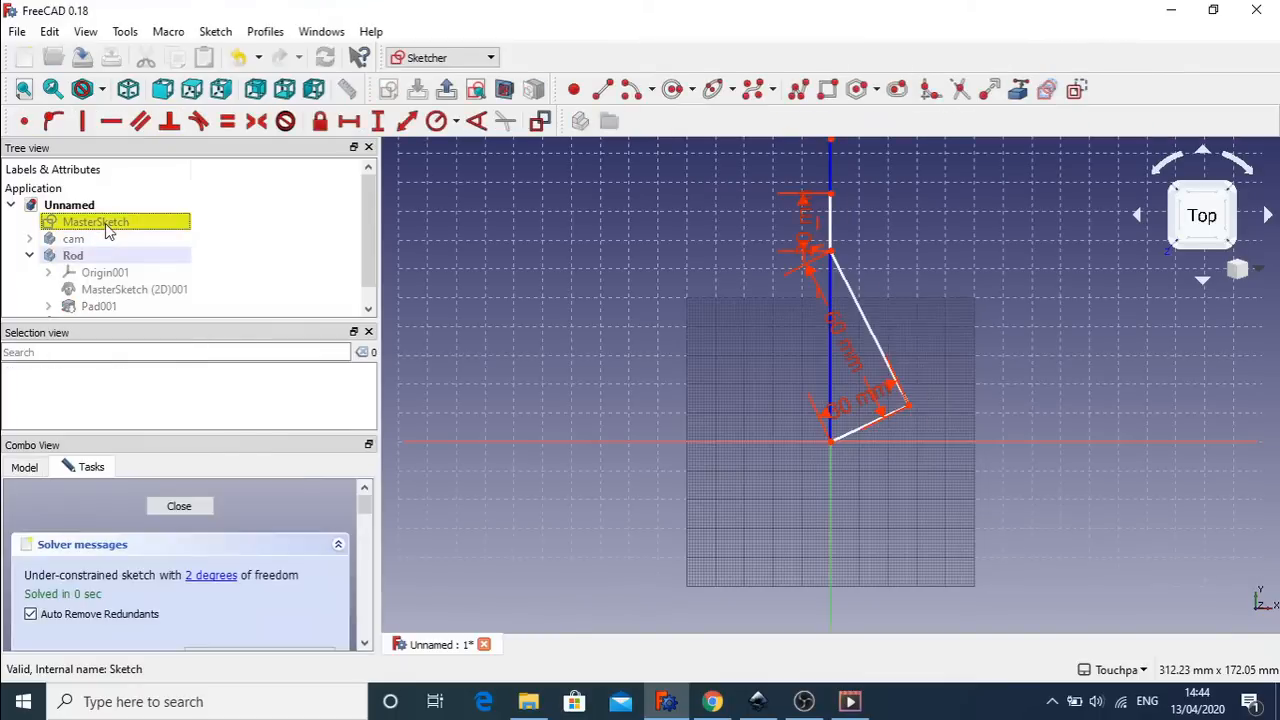
{"action": "left_click_drag", "start_coordinate": [912, 408], "coordinate": [905, 492]}
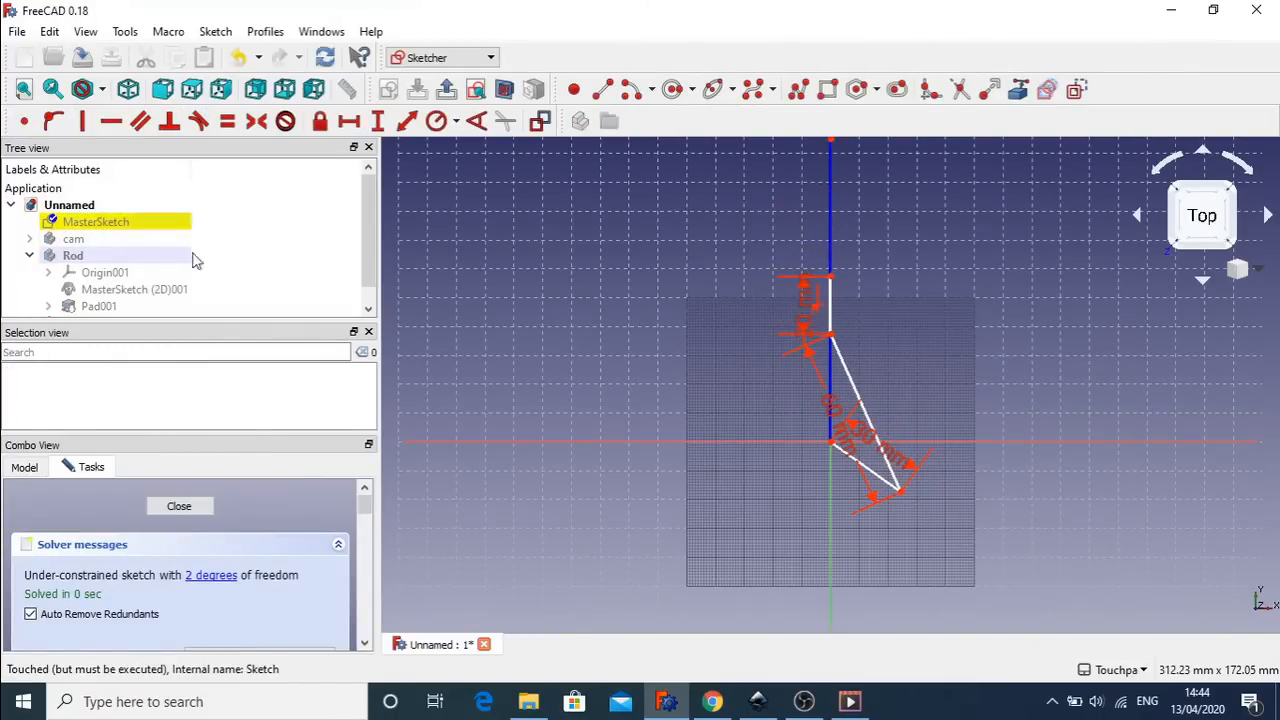
{"action": "left_click", "coordinate": [180, 507]}
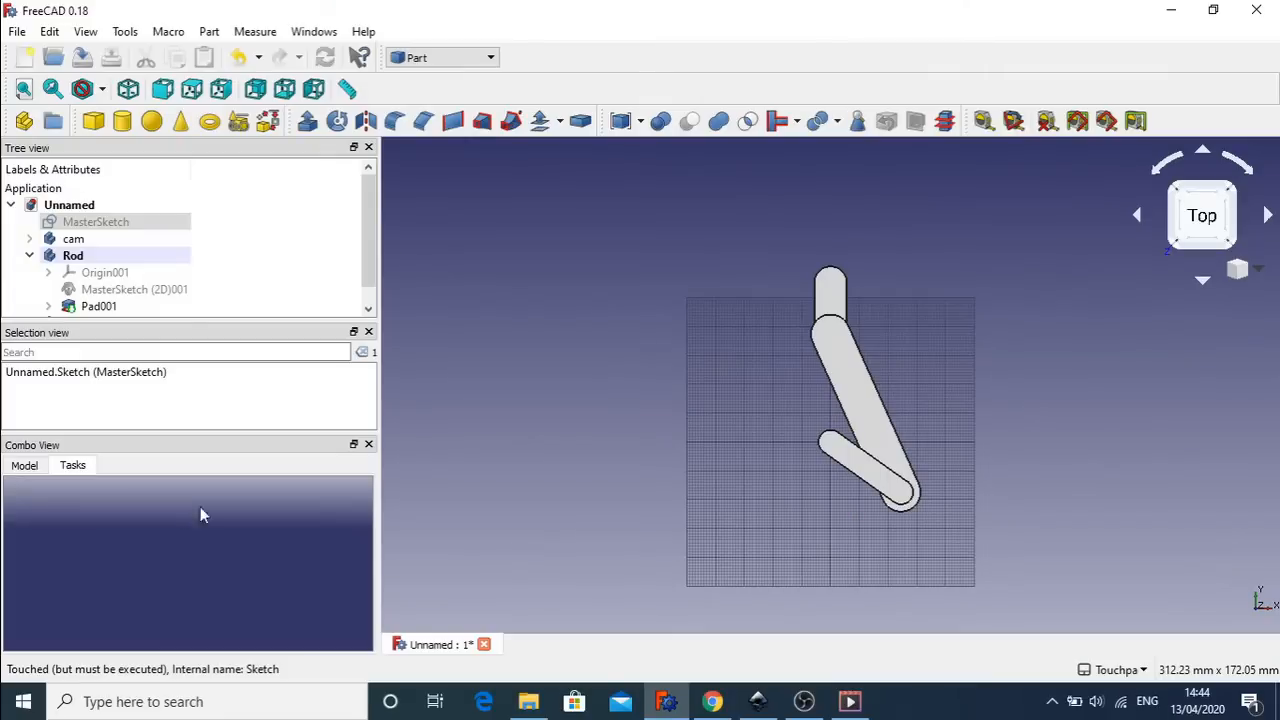
- Edit MasterSketch to swing the cam–rod joint across the vertical axis to the negative X side, below the horizontal axis, and close it
{"action": "double_click", "coordinate": [108, 223]}
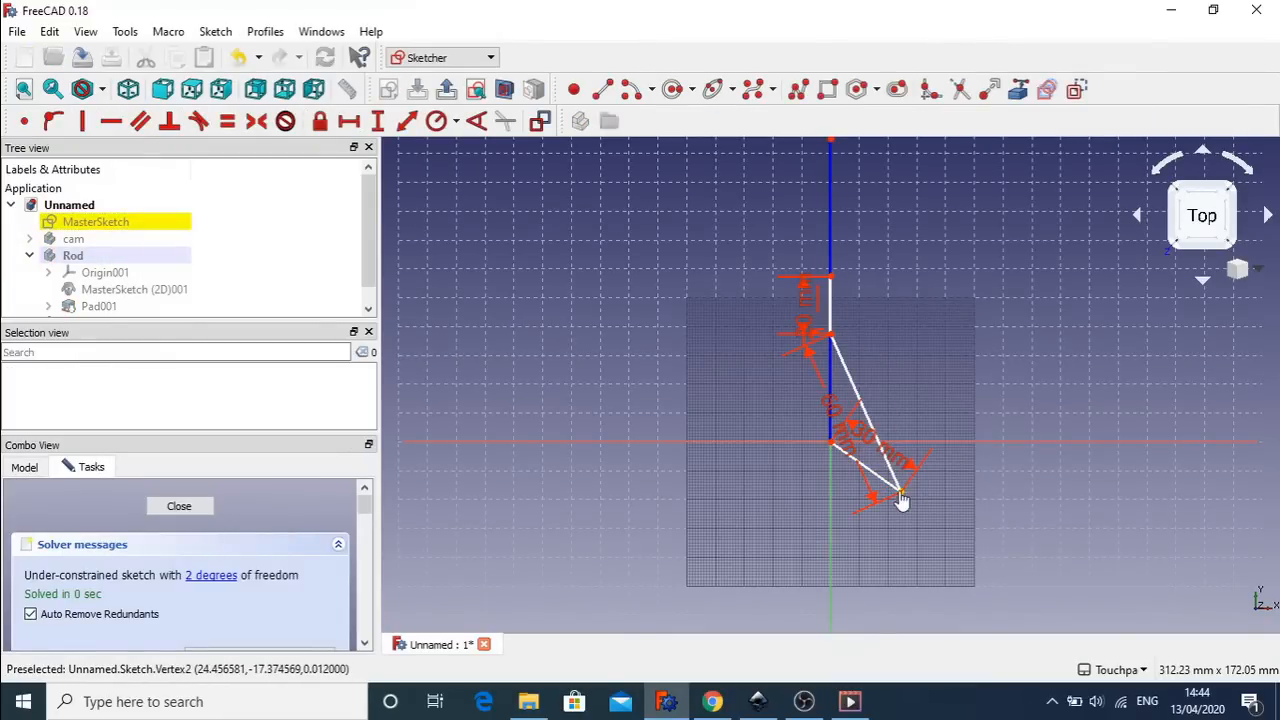
{"action": "left_click_drag", "start_coordinate": [903, 502], "coordinate": [790, 510]}
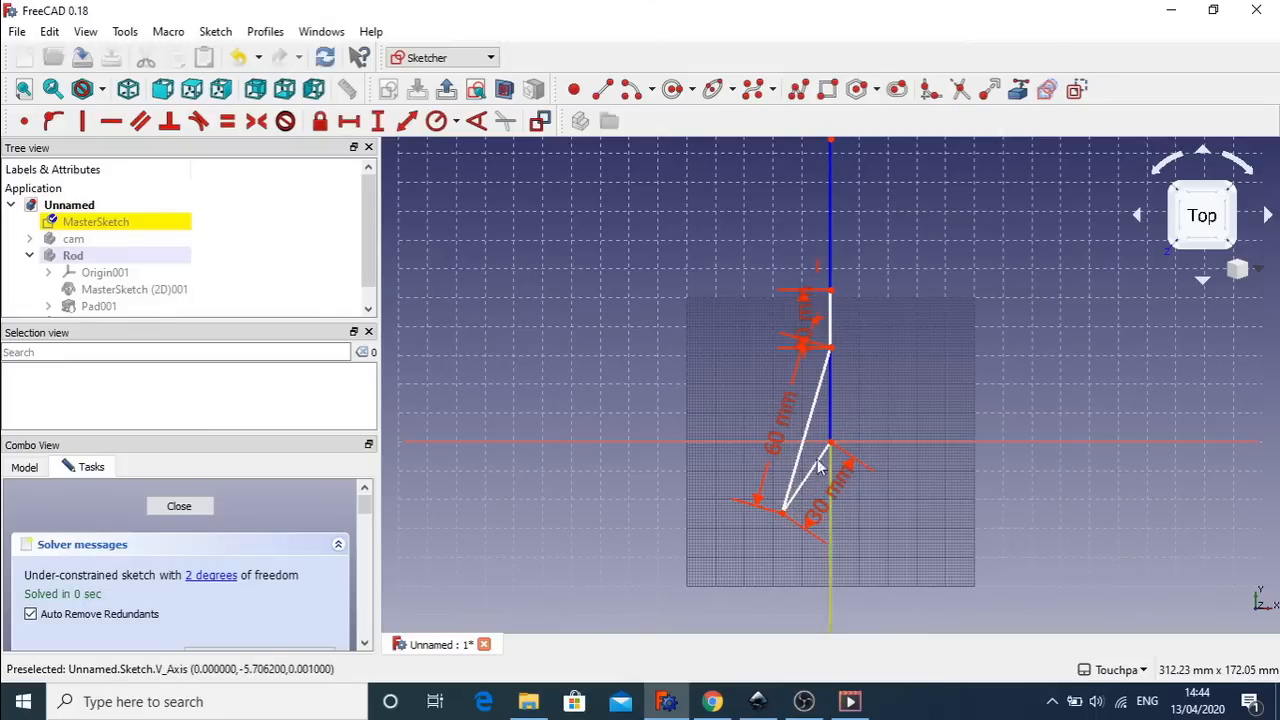
{"action": "left_click", "coordinate": [179, 506]}
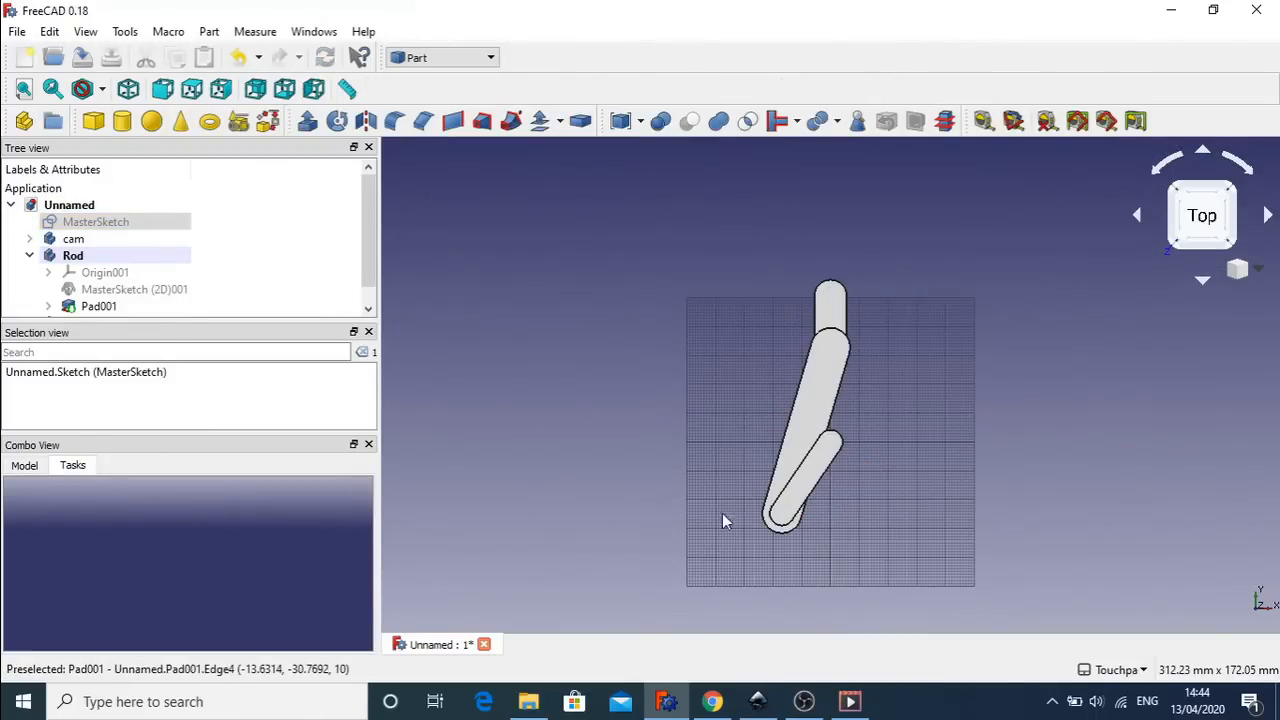
- Edit MasterSketch to constrain the angle between the cam line and the vertical piston-link line to 90°, and close it
{"action": "double_click", "coordinate": [125, 223]}
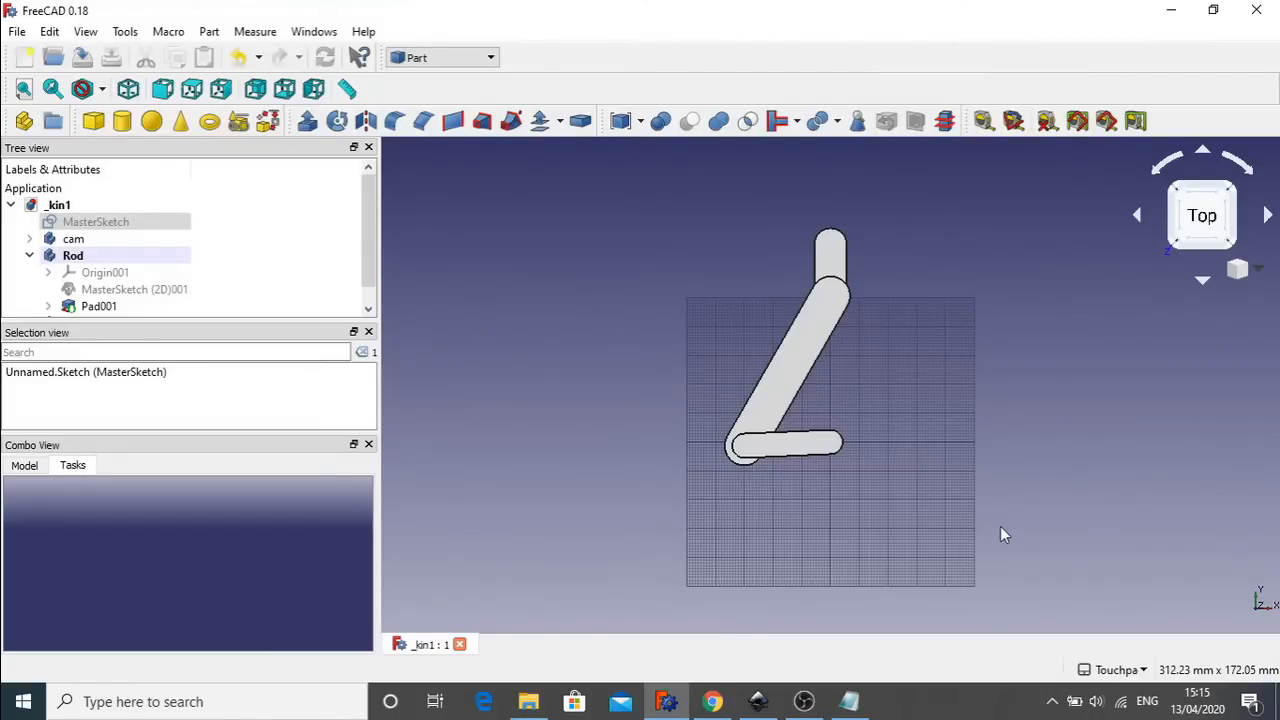
{"action": "double_click", "coordinate": [108, 226]}
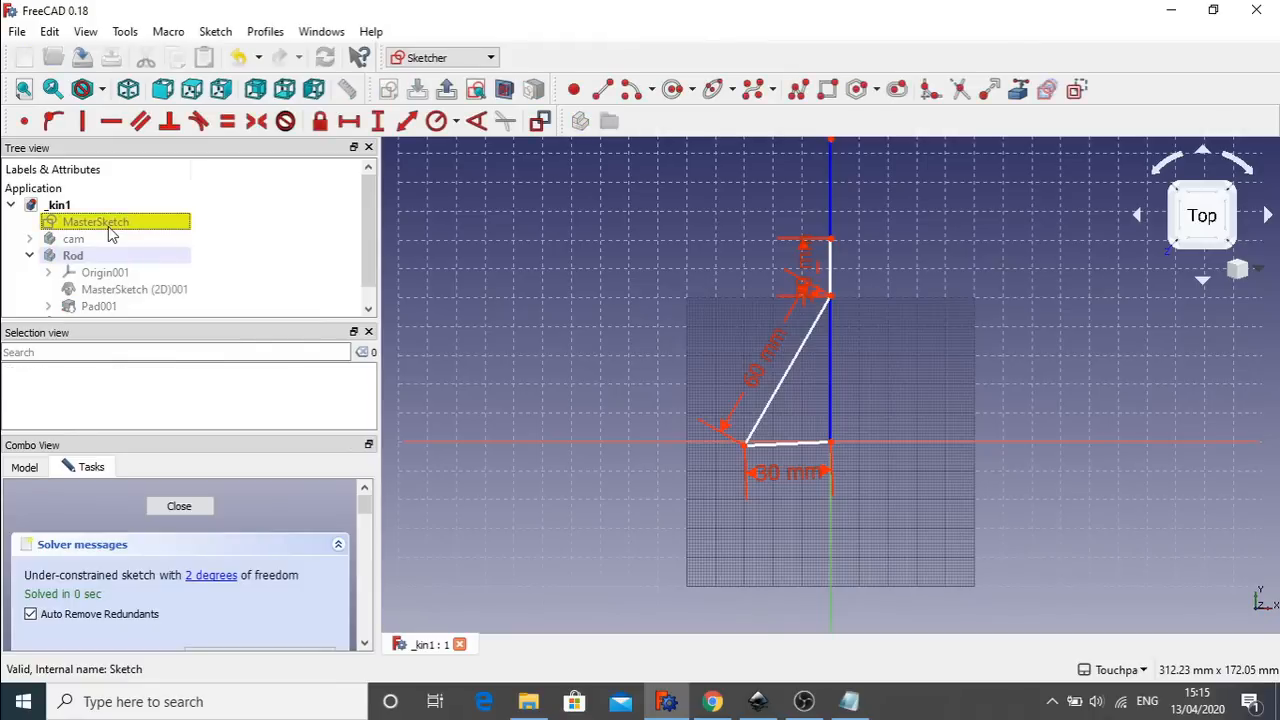
{"action": "left_click", "coordinate": [799, 444]}
{"action": "left_click", "coordinate": [829, 411]}
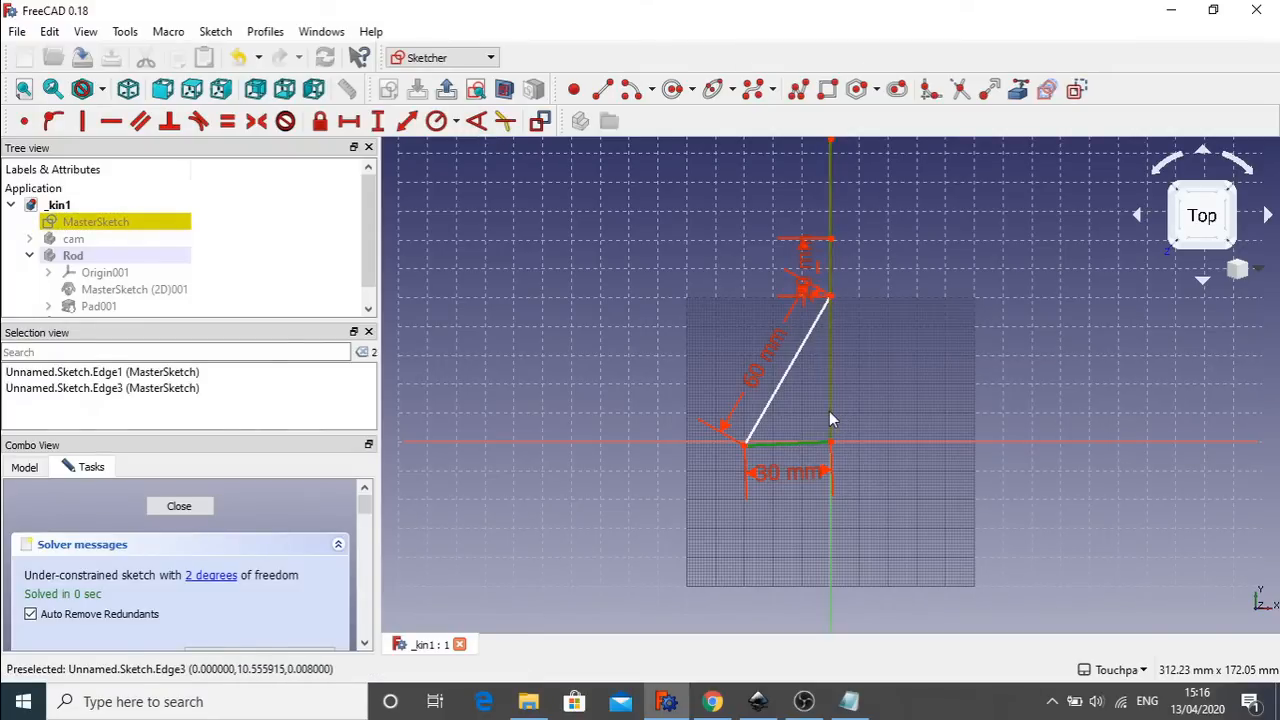
{"action": "left_click", "coordinate": [476, 122]}
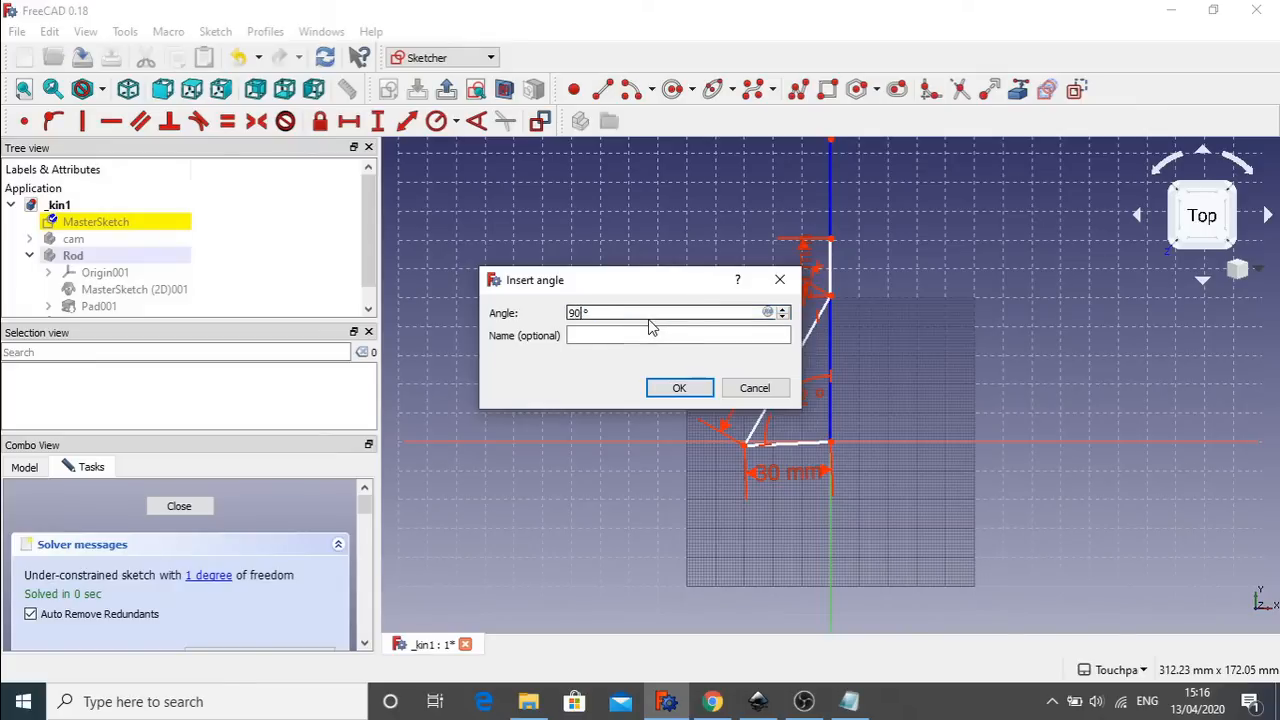
{"action": "key", "text": "Return"}
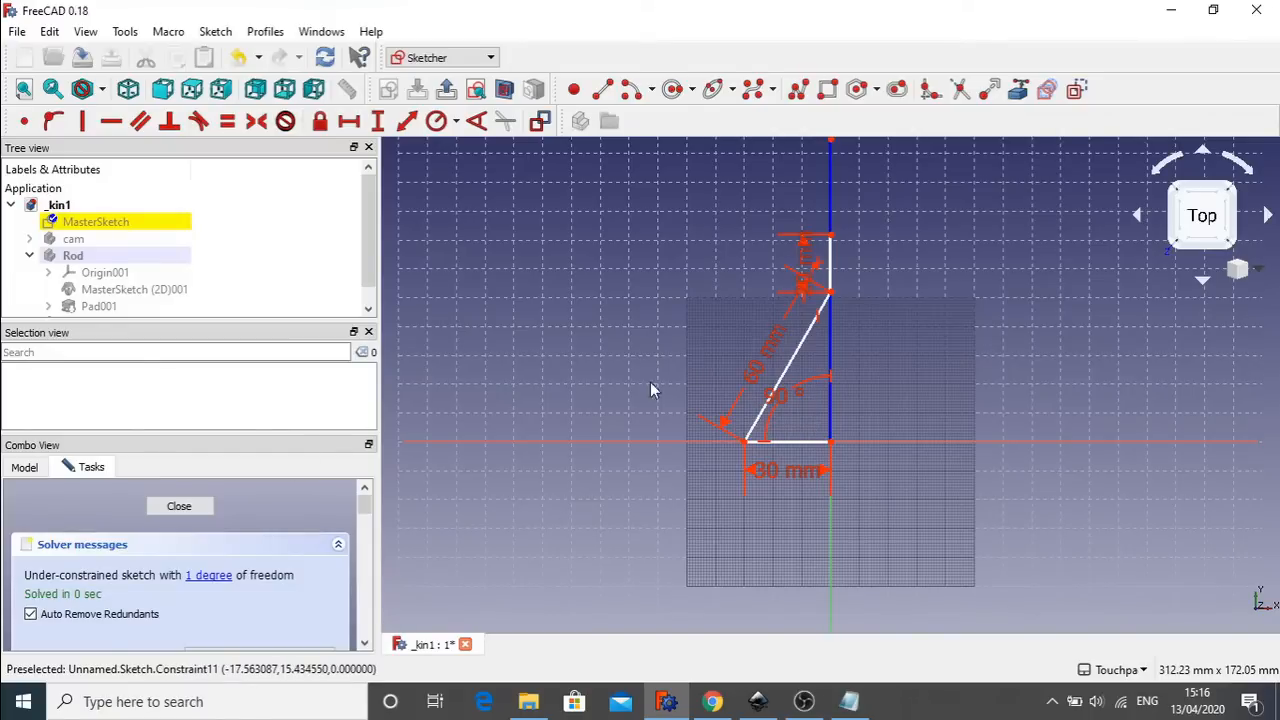
{"action": "left_click", "coordinate": [179, 508]}
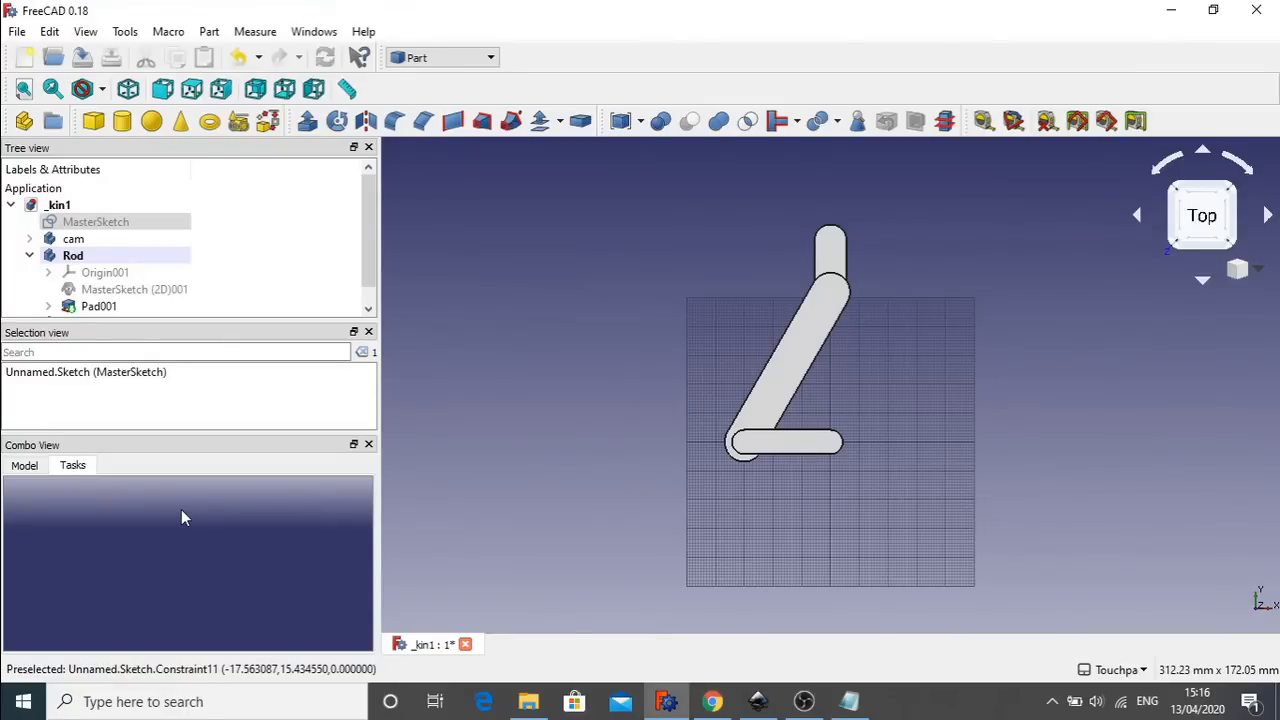
- Switch to the Part Design workbench, bring up MasterSketch's properties and close the Selection view
{"action": "left_click", "coordinate": [374, 268]}
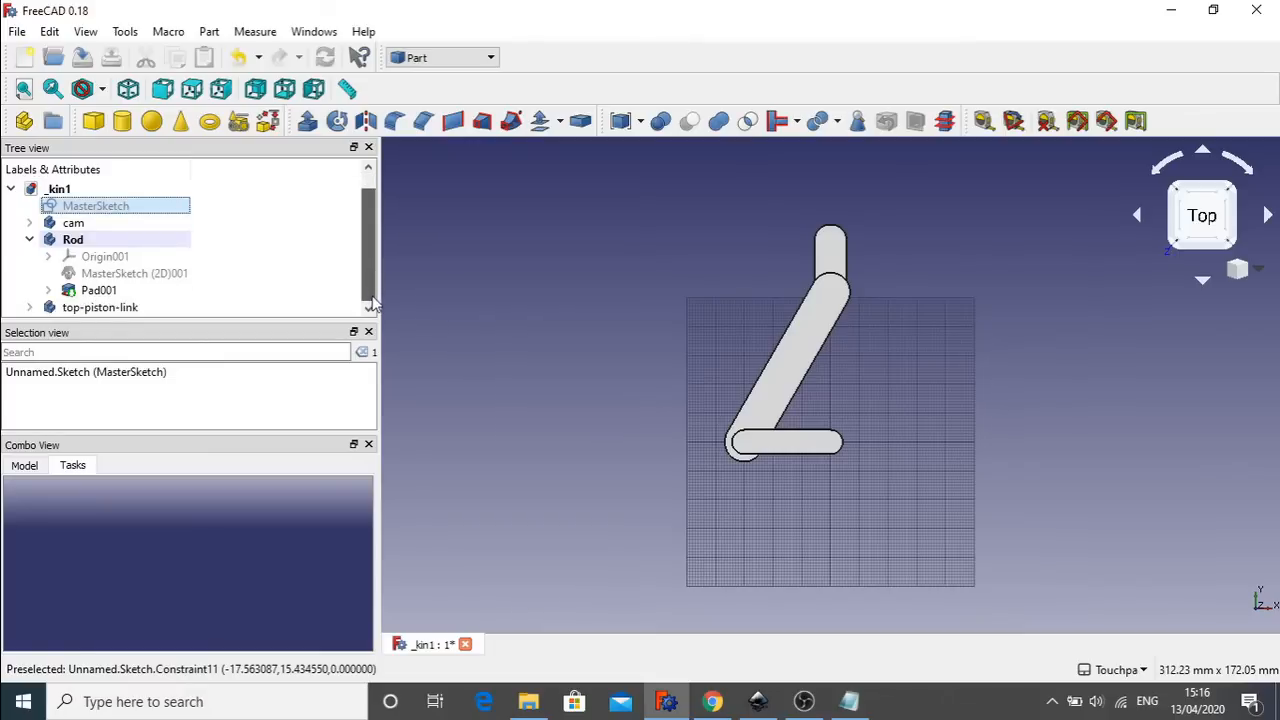
{"action": "left_click", "coordinate": [434, 57]}
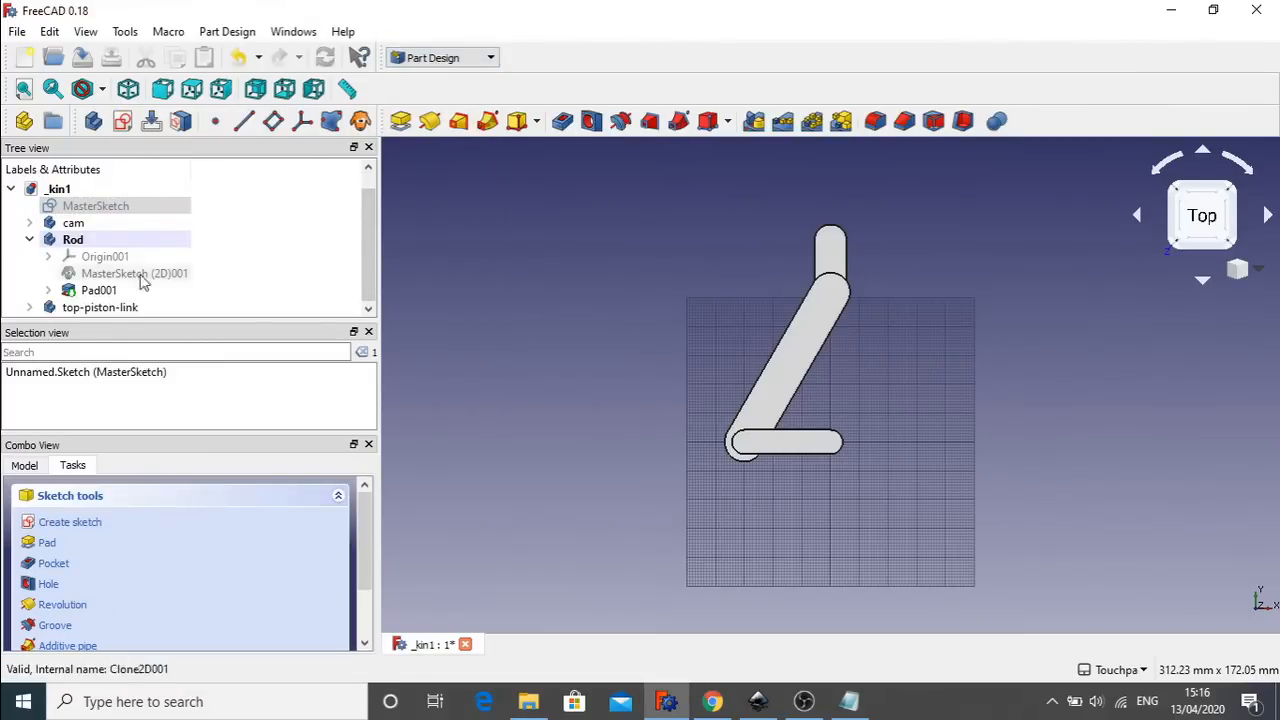
{"action": "left_click", "coordinate": [117, 208]}
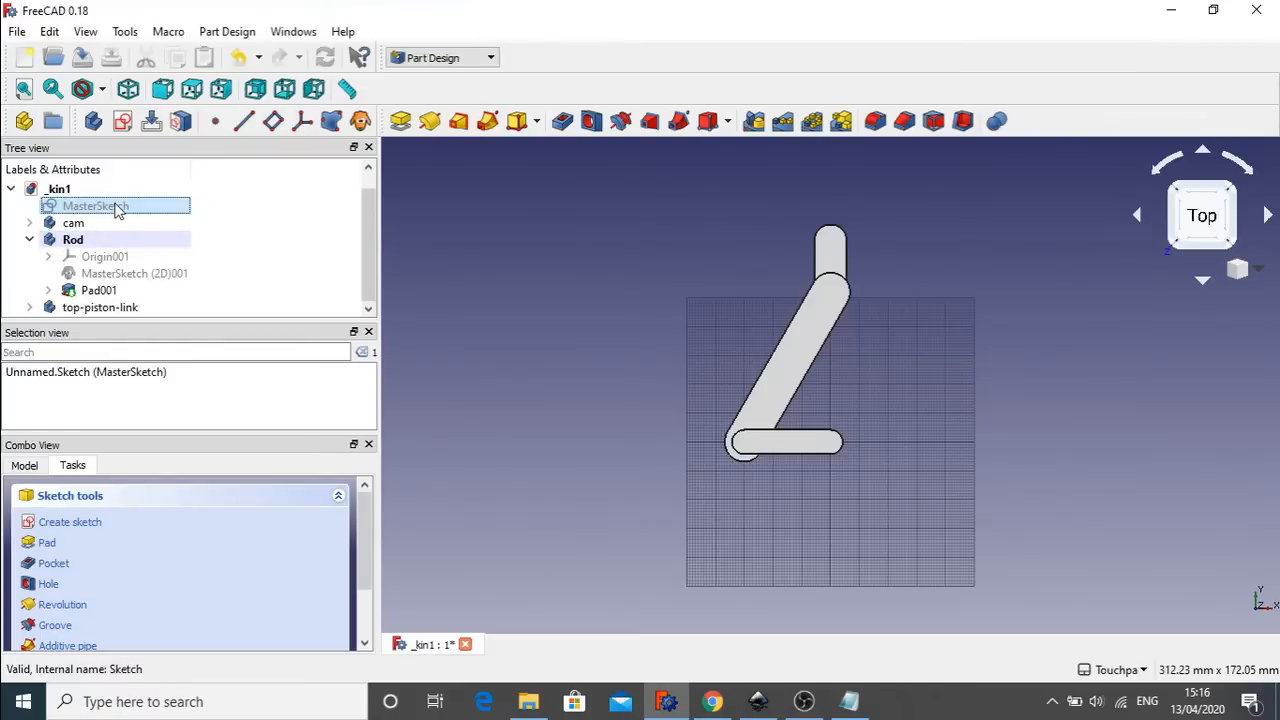
{"action": "left_click", "coordinate": [26, 467]}
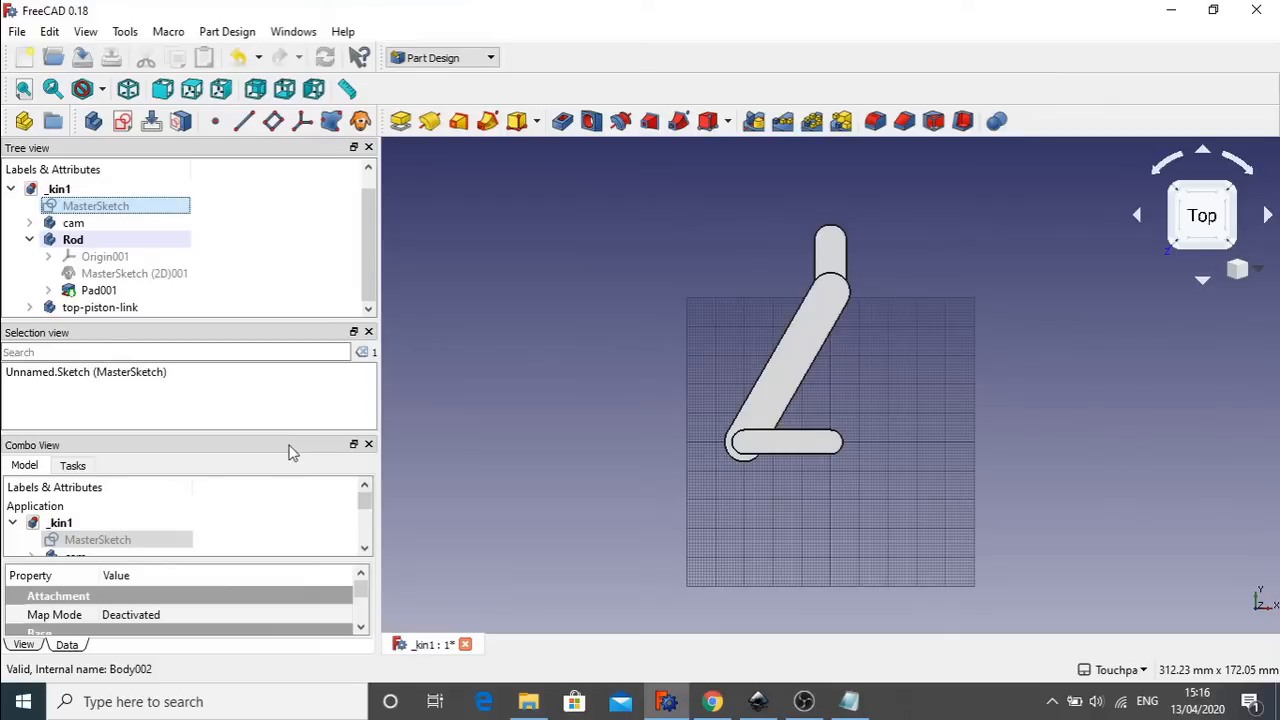
{"action": "left_click", "coordinate": [368, 332]}
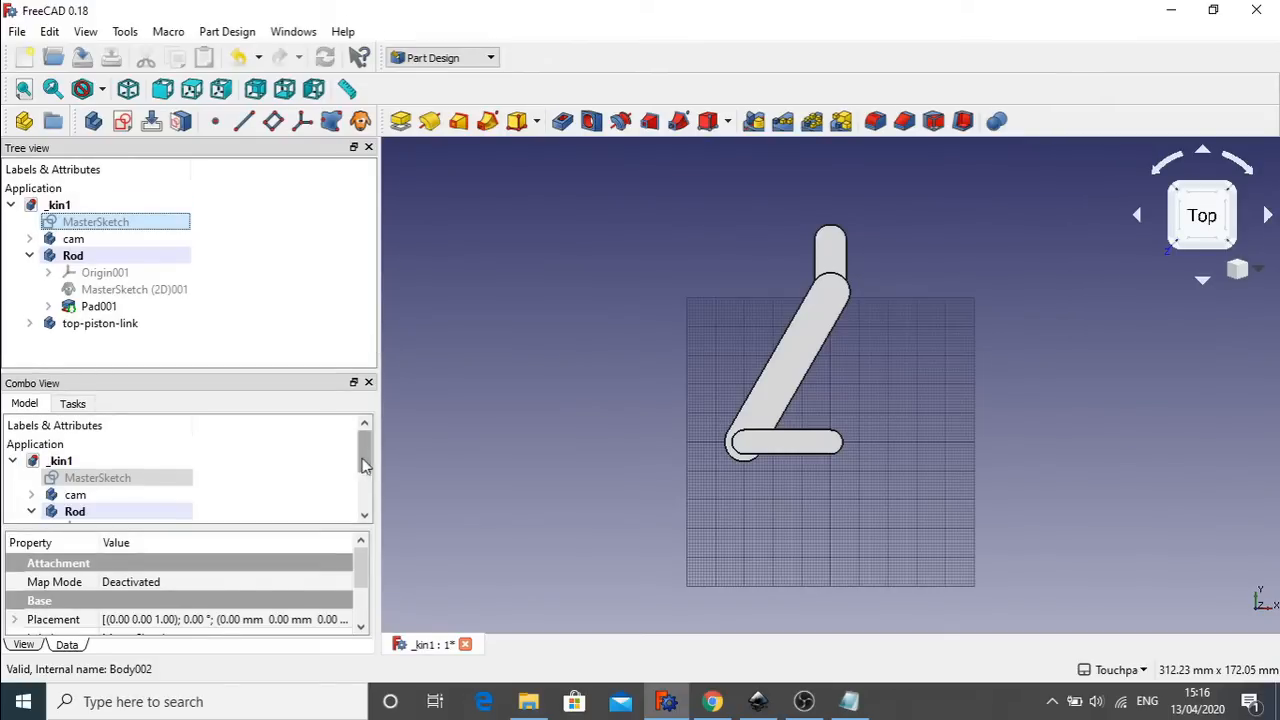
- Expand MasterSketch's Constraints property to show all its individual constraint values, down to the angle
{"action": "left_click_drag", "start_coordinate": [360, 570], "coordinate": [361, 614]}
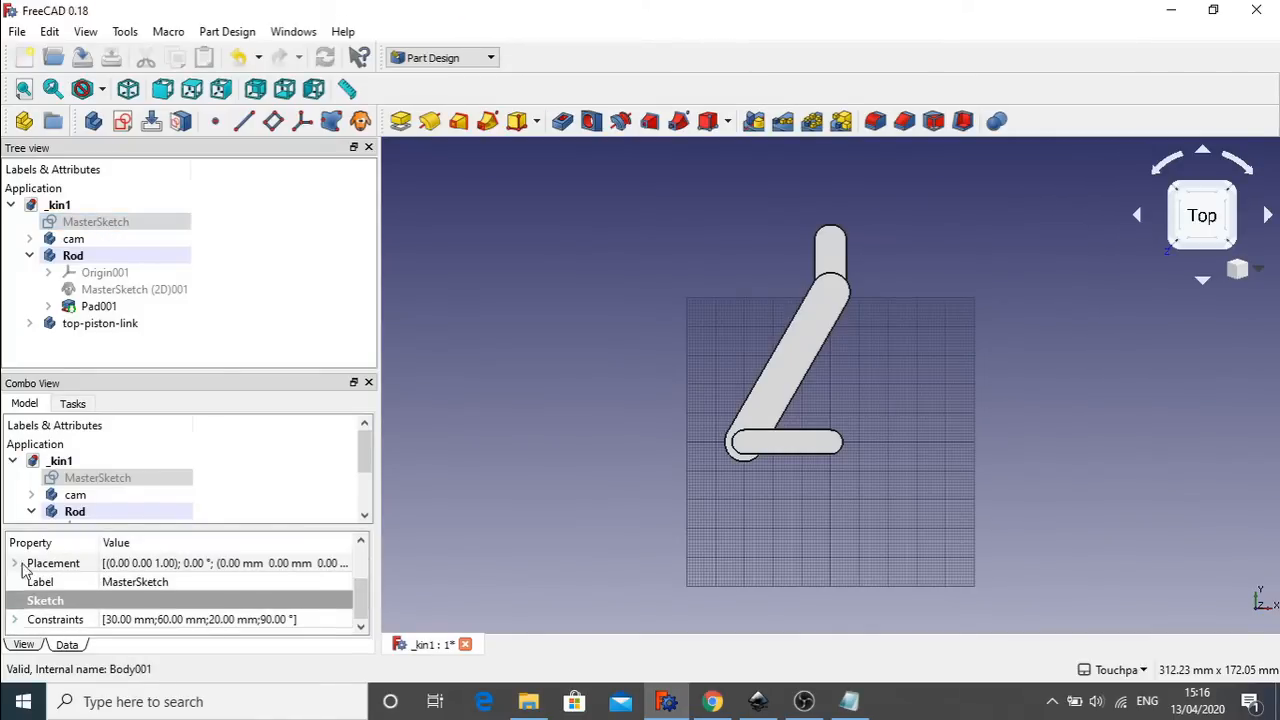
{"action": "left_click", "coordinate": [14, 619]}
{"action": "left_click", "coordinate": [361, 630]}
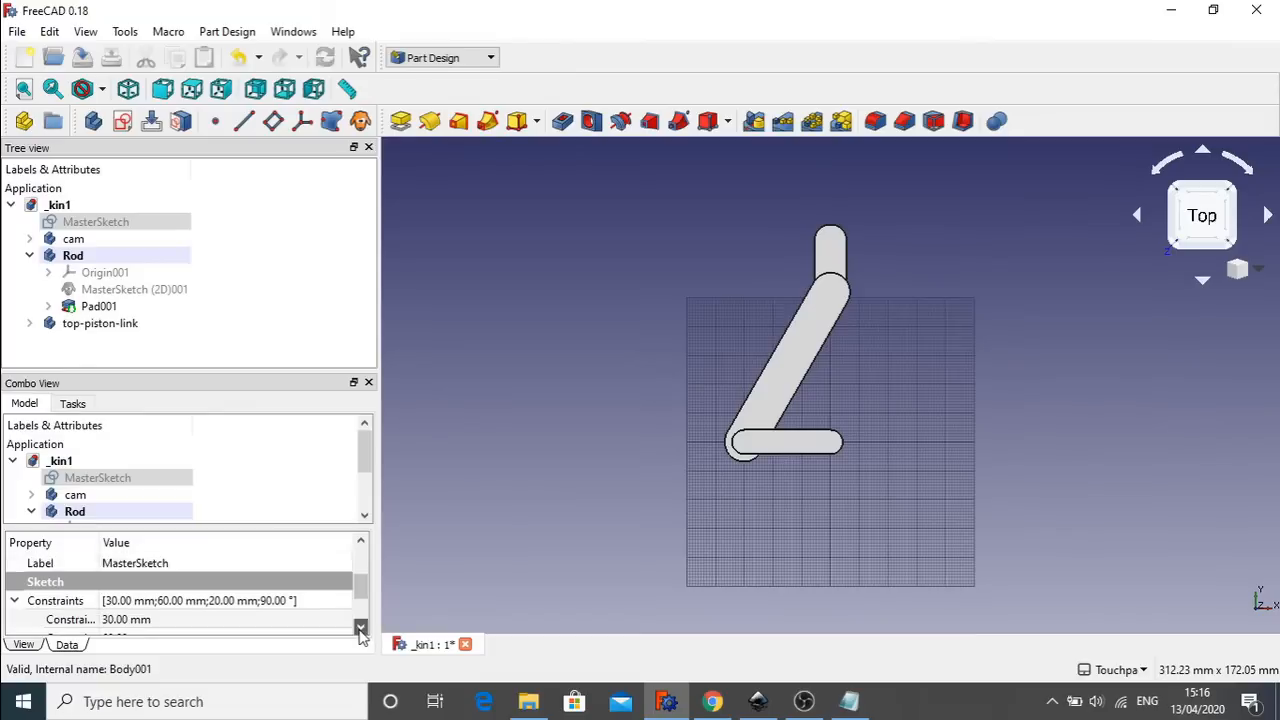
{"action": "left_click", "coordinate": [361, 630]}
{"action": "left_click", "coordinate": [361, 630]}
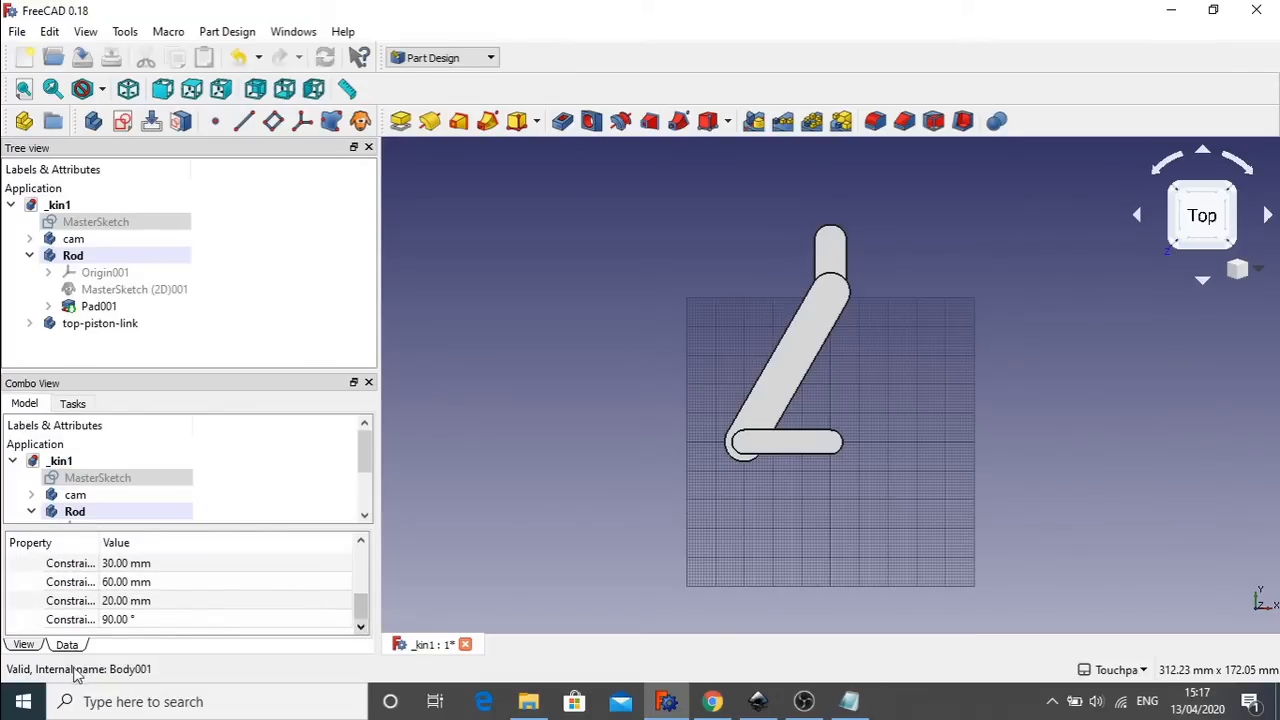
- Set the cam angle constraint in MasterSketch's properties to 94° and apply it to the model
{"action": "left_click", "coordinate": [188, 619]}
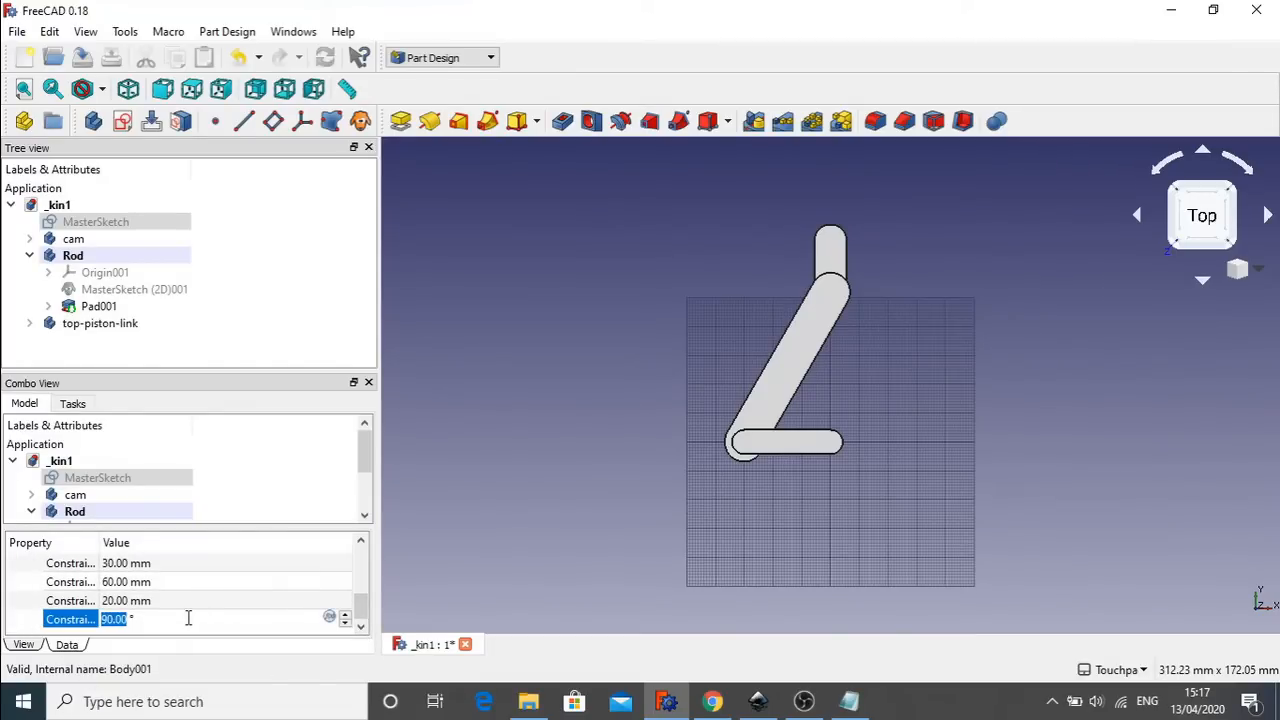
{"action": "type", "text": "93"}
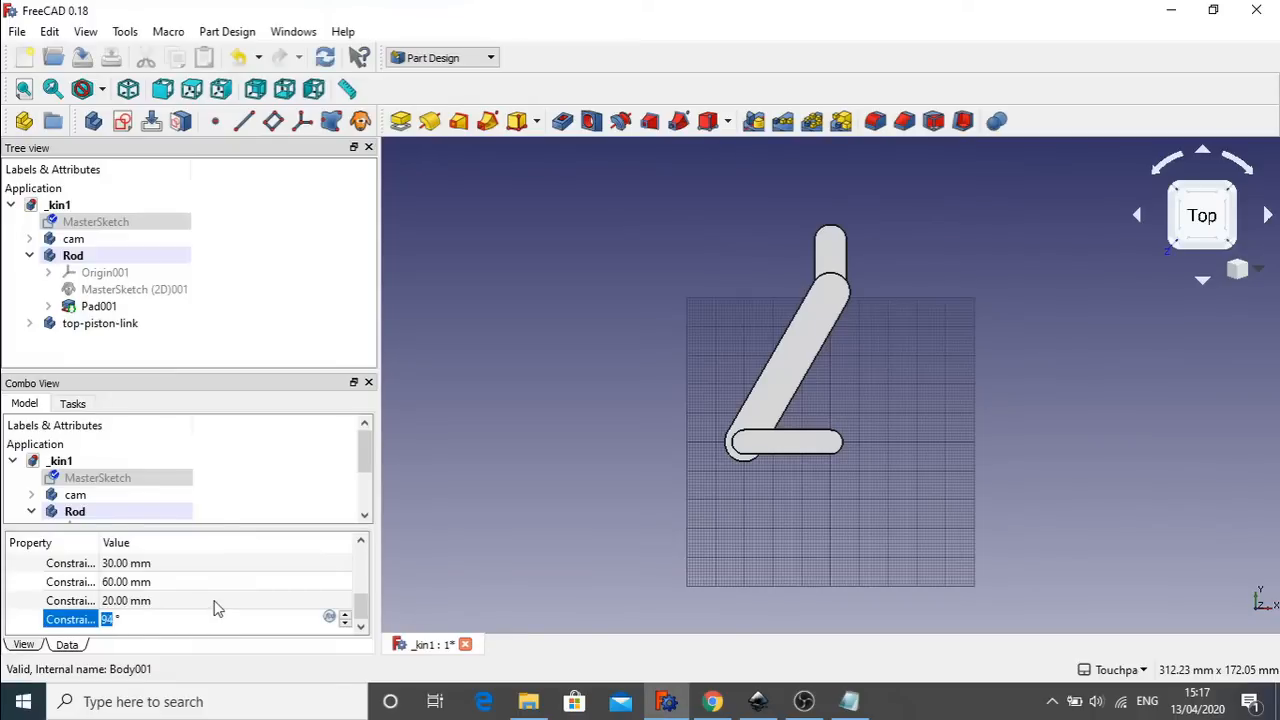
{"action": "left_click", "coordinate": [217, 602]}
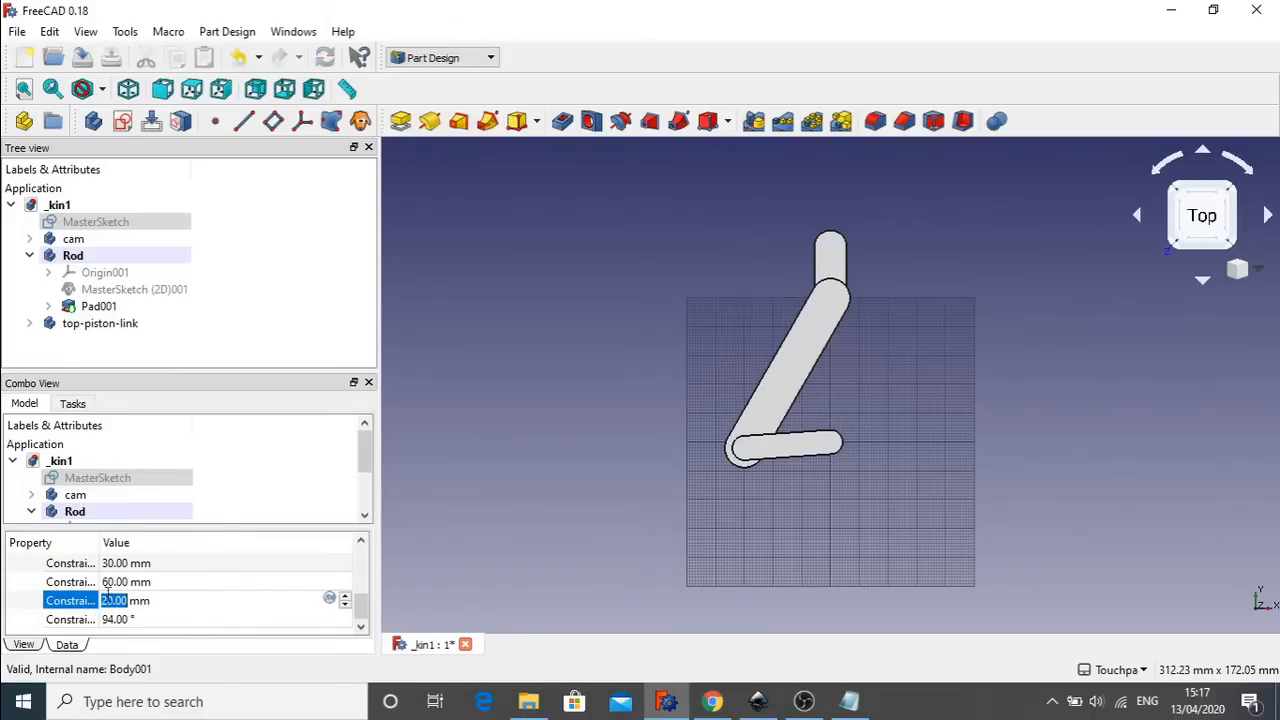
- Set MasterSketch's cam angle constraint to 60° and apply it to the linkage
{"action": "left_click", "coordinate": [148, 620]}
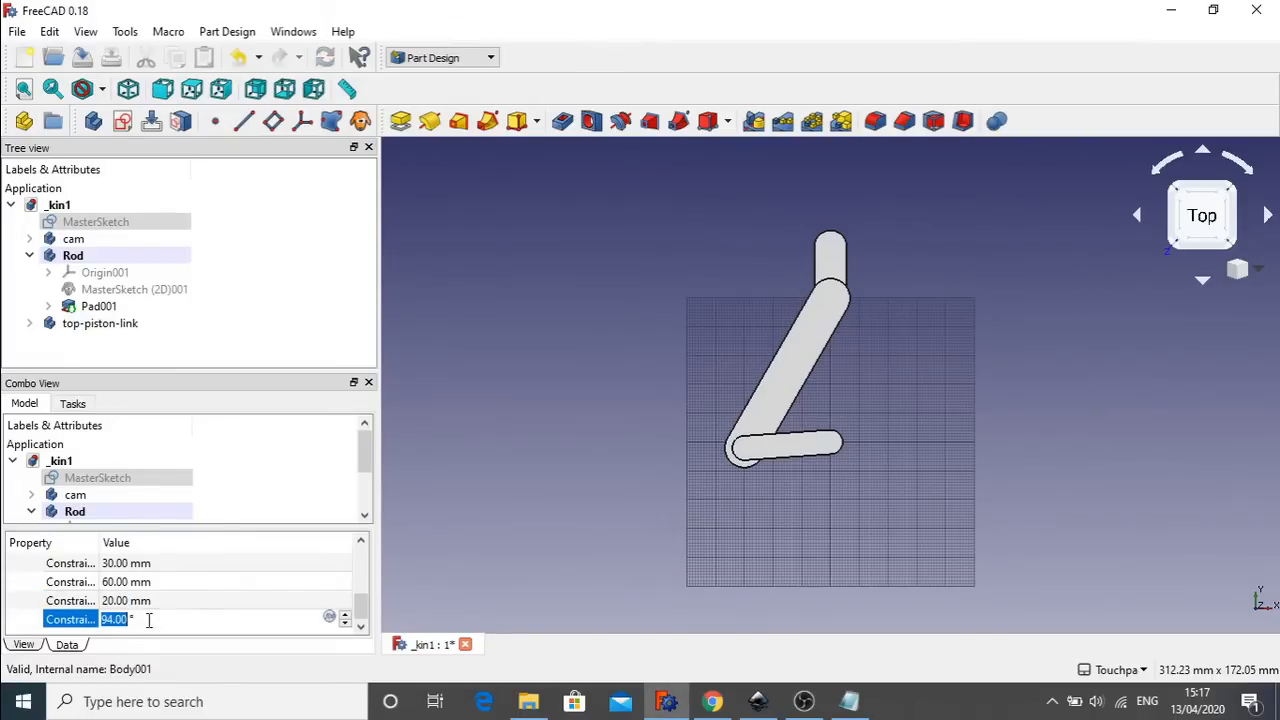
{"action": "type", "text": "99"}
{"action": "scroll", "coordinate": [156, 615], "scroll_direction": "down", "scroll_amount": 20}
{"action": "scroll", "coordinate": [156, 615], "scroll_direction": "down", "scroll_amount": 6}
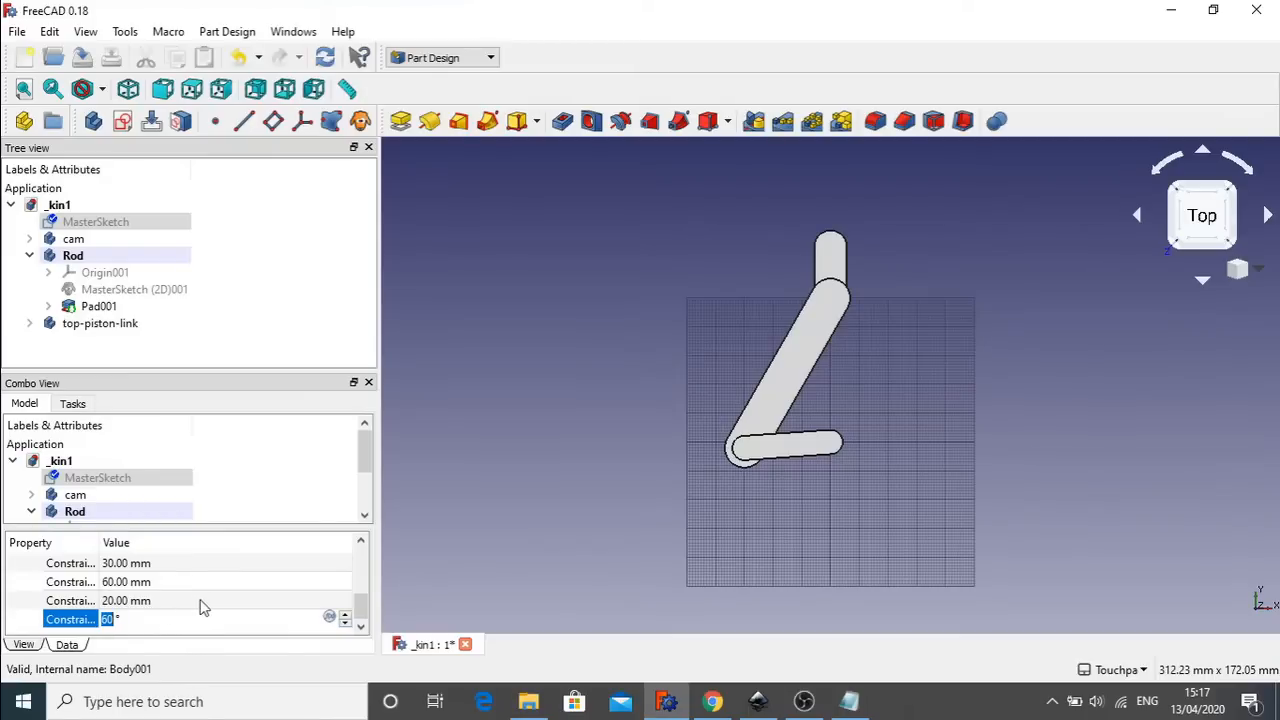
{"action": "left_click", "coordinate": [201, 600]}
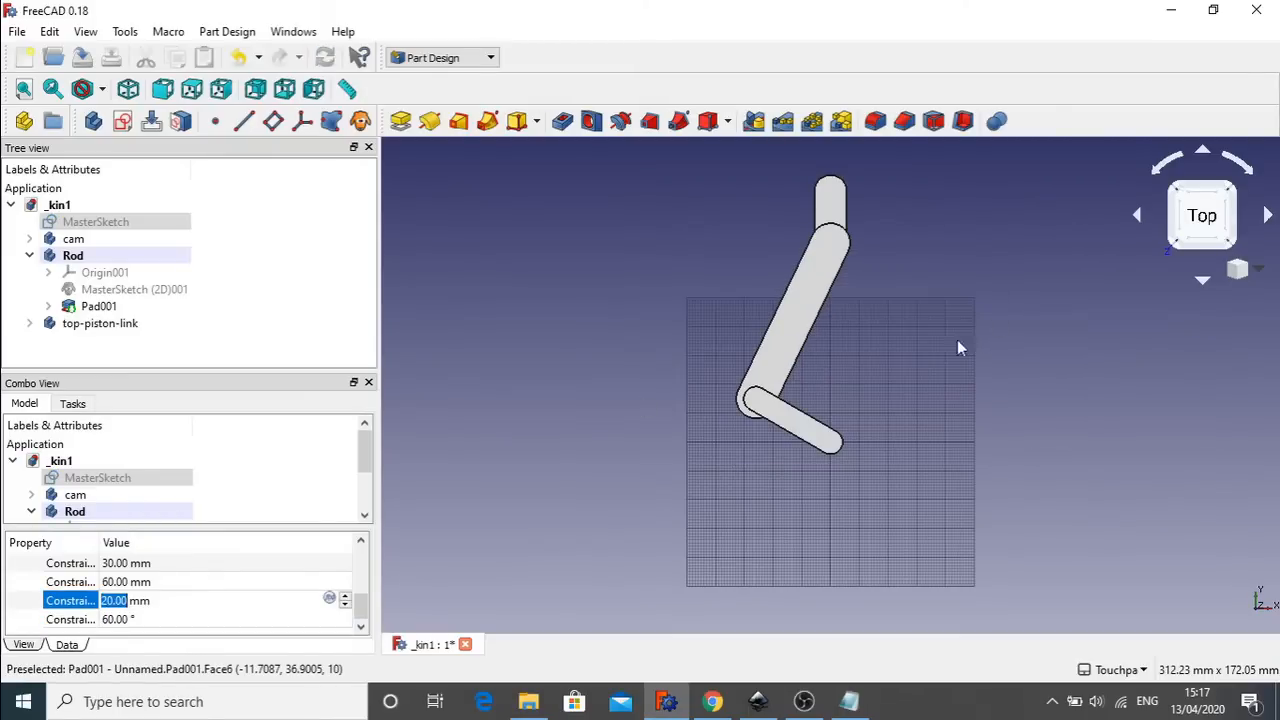
- Reduce MasterSketch's cam angle constraint to 51° and apply it to the linkage
{"action": "left_click", "coordinate": [167, 619]}
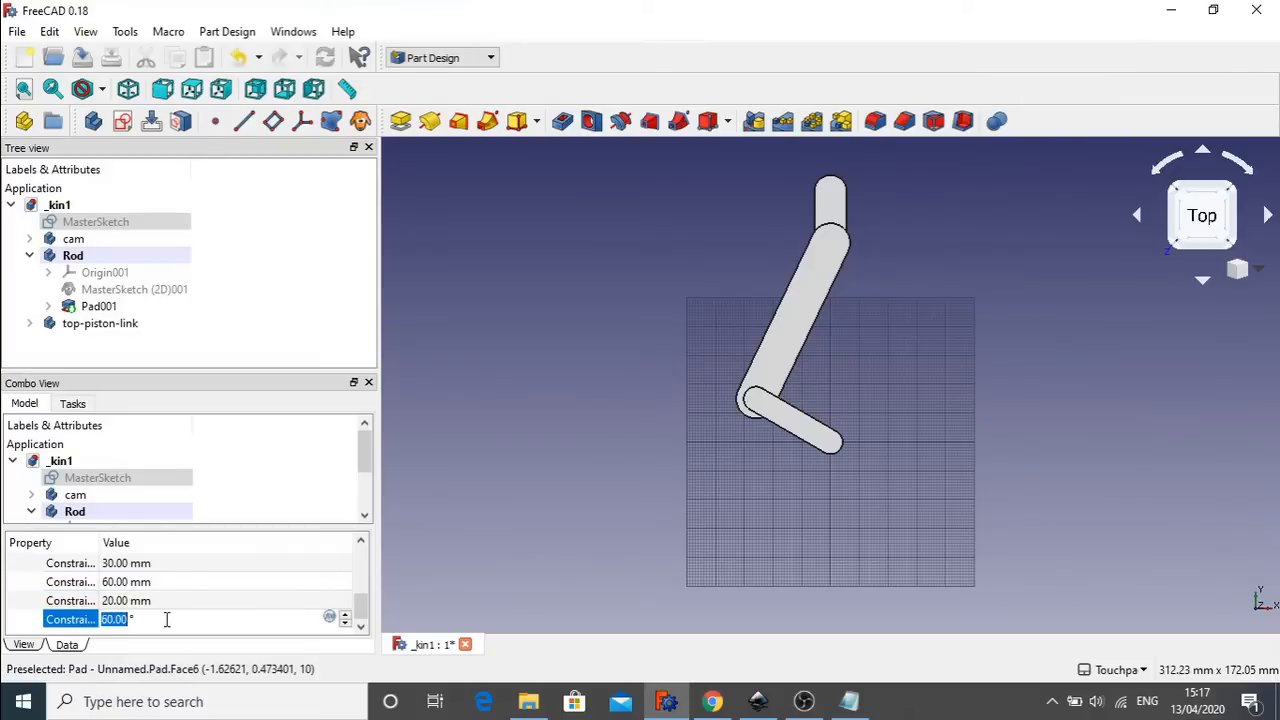
{"action": "type", "text": "57"}
{"action": "left_click", "coordinate": [203, 598]}
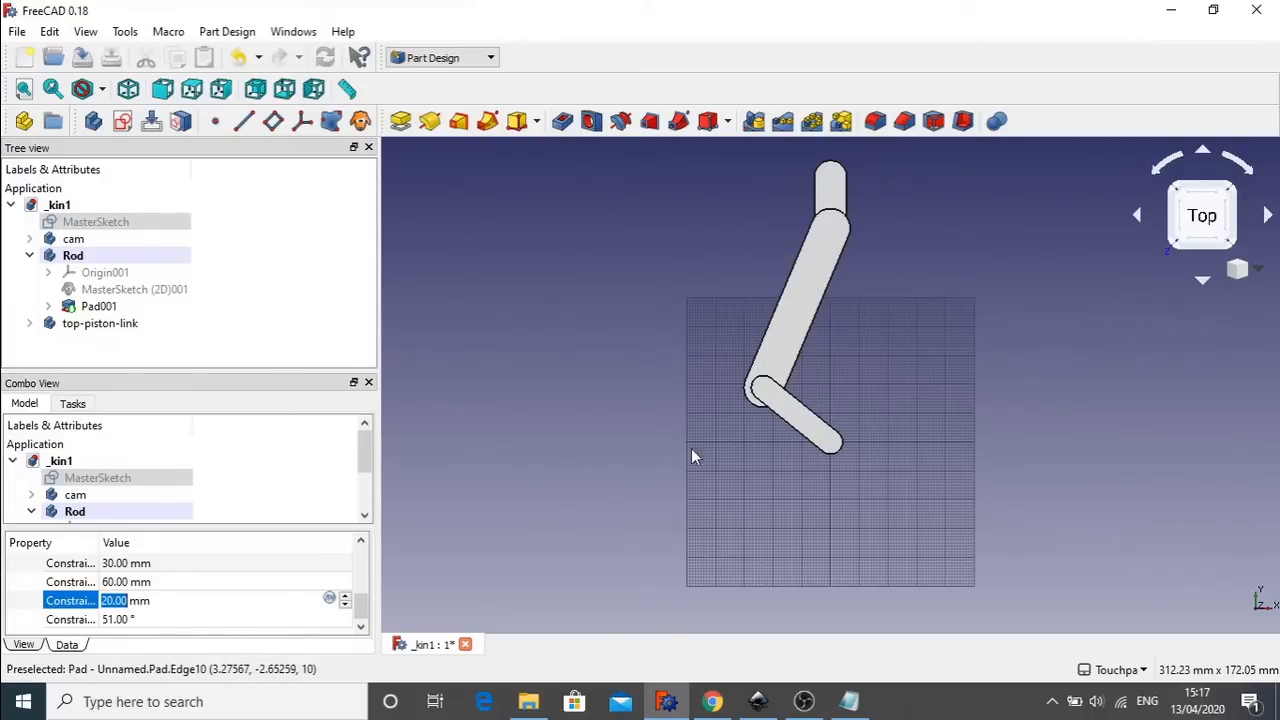
- With the linkage viewed obliquely in 3D, set MasterSketch's cam angle constraint to 69° and apply it
{"action": "left_click_drag", "start_coordinate": [840, 421], "coordinate": [406, 549], "text": "shift"}
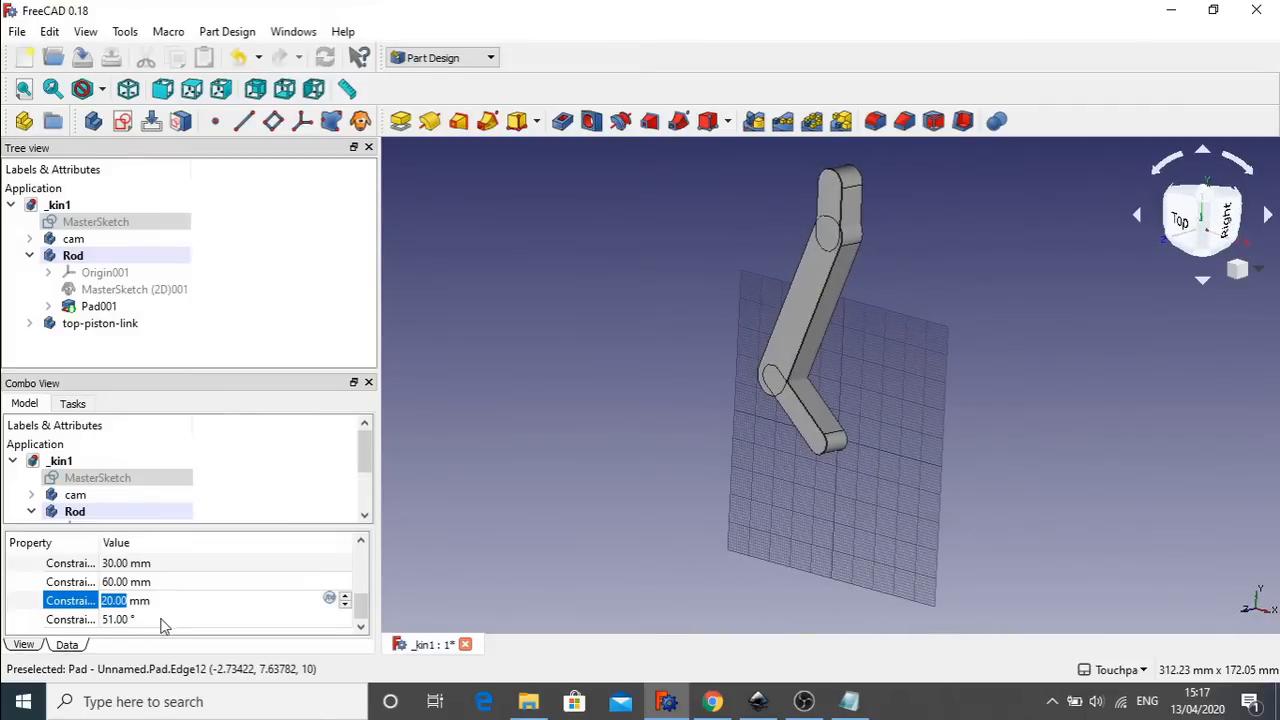
{"action": "left_click", "coordinate": [161, 619]}
{"action": "type", "text": "52"}
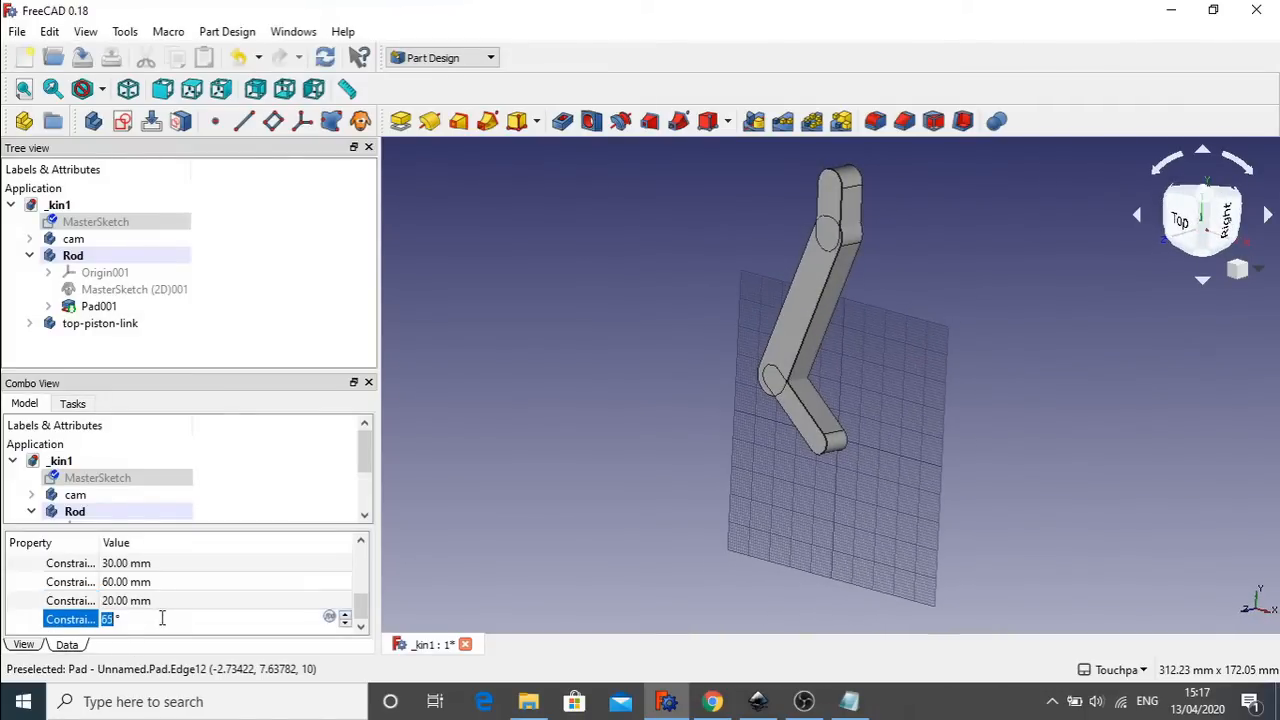
{"action": "left_click", "coordinate": [190, 598]}
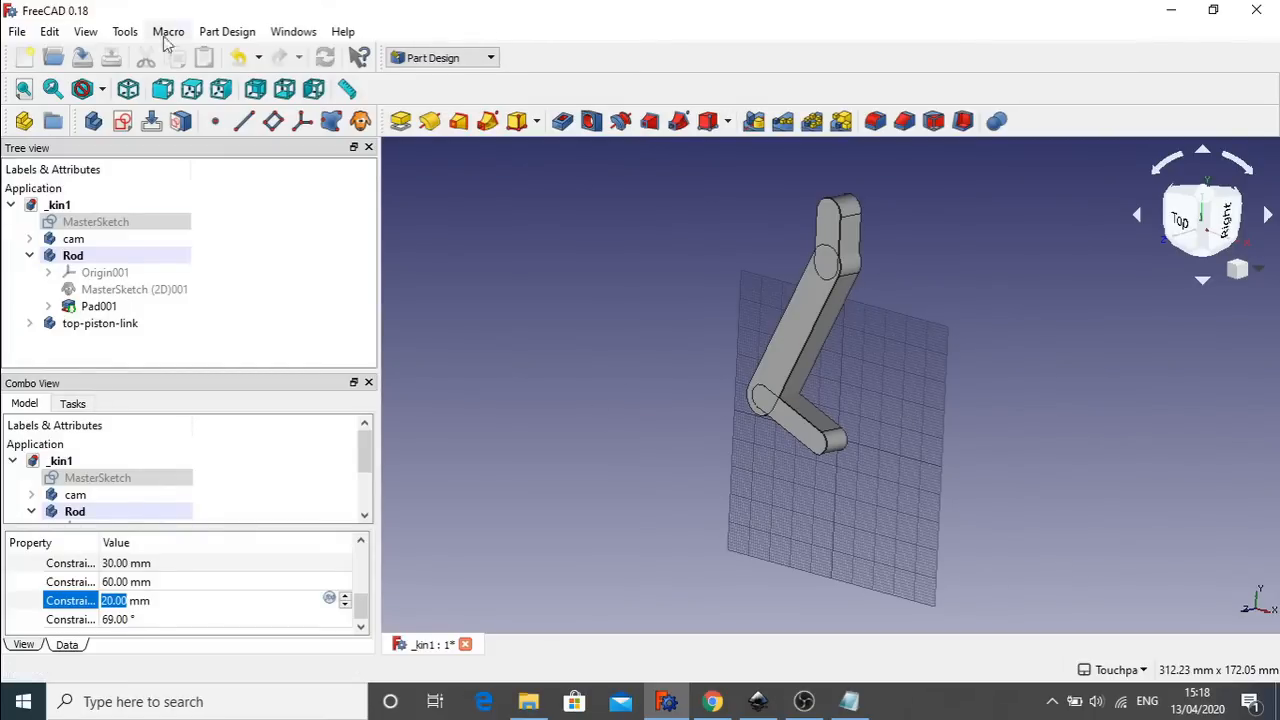
- Show the Python console and fit the whole linkage in the 3D view
{"action": "left_click", "coordinate": [86, 32]}
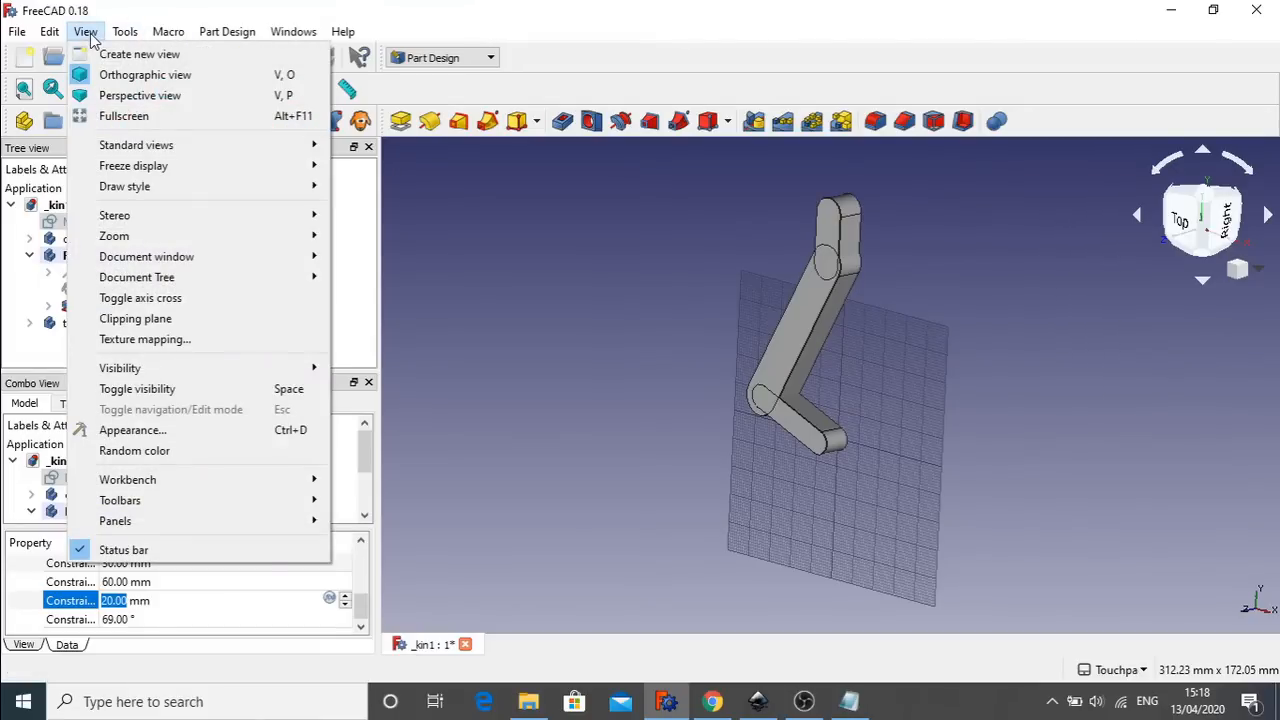
{"action": "mouse_move", "coordinate": [241, 523]}
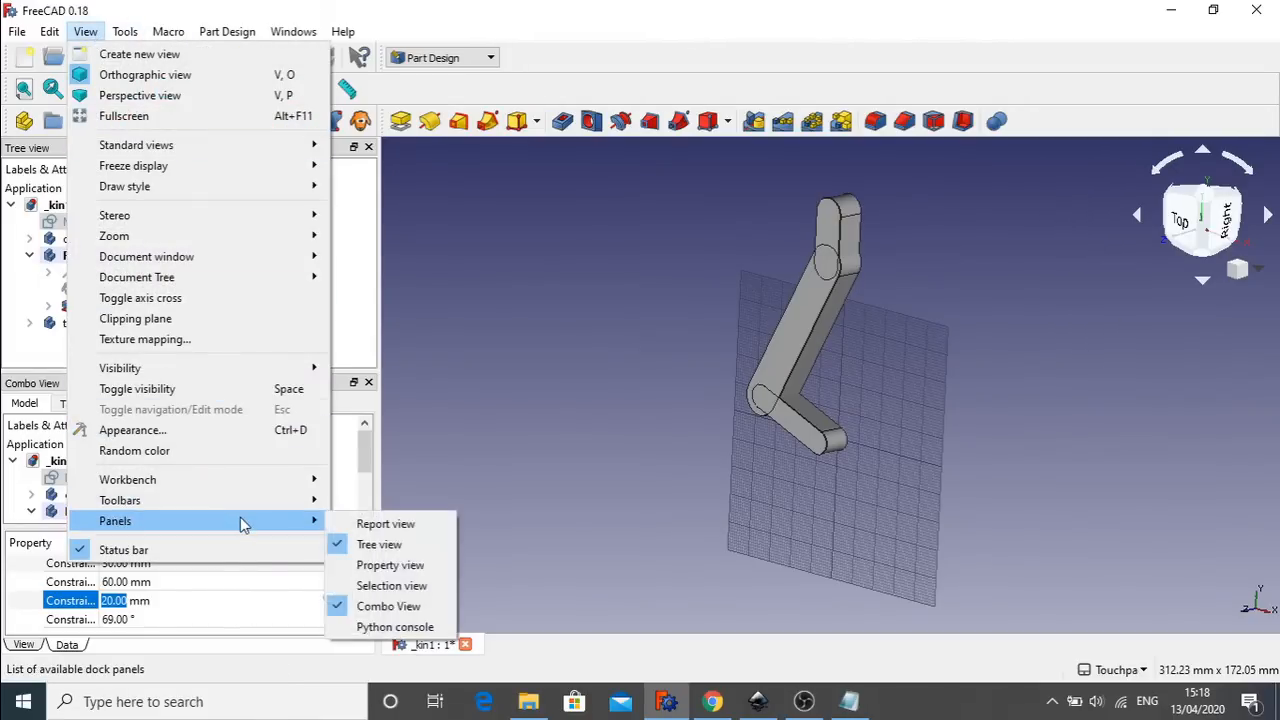
{"action": "left_click", "coordinate": [395, 627]}
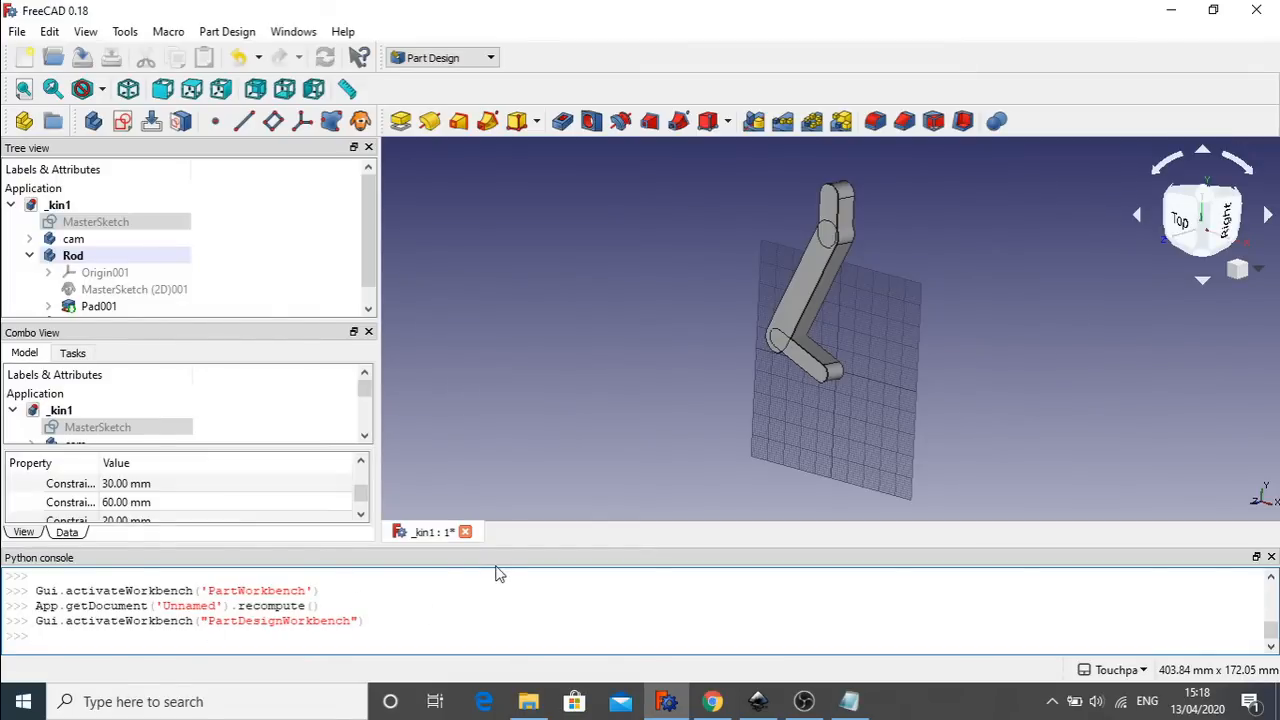
{"action": "left_click", "coordinate": [637, 317]}
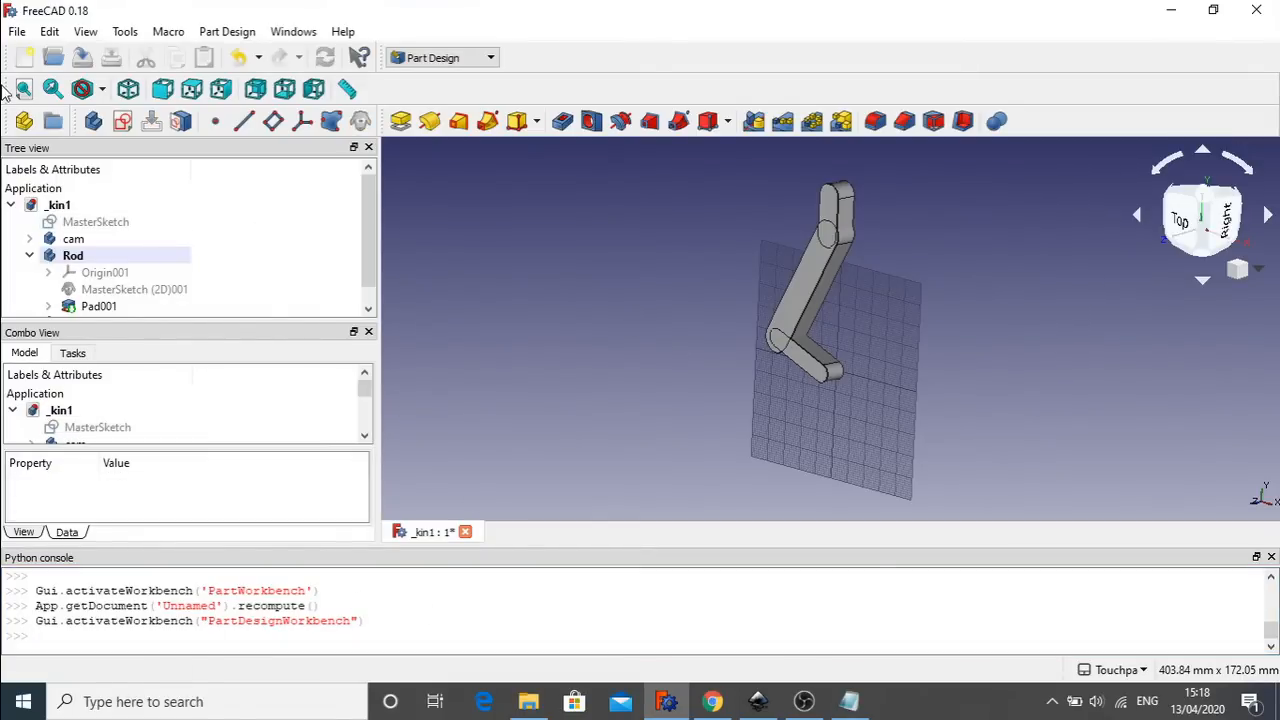
{"action": "left_click", "coordinate": [23, 90]}
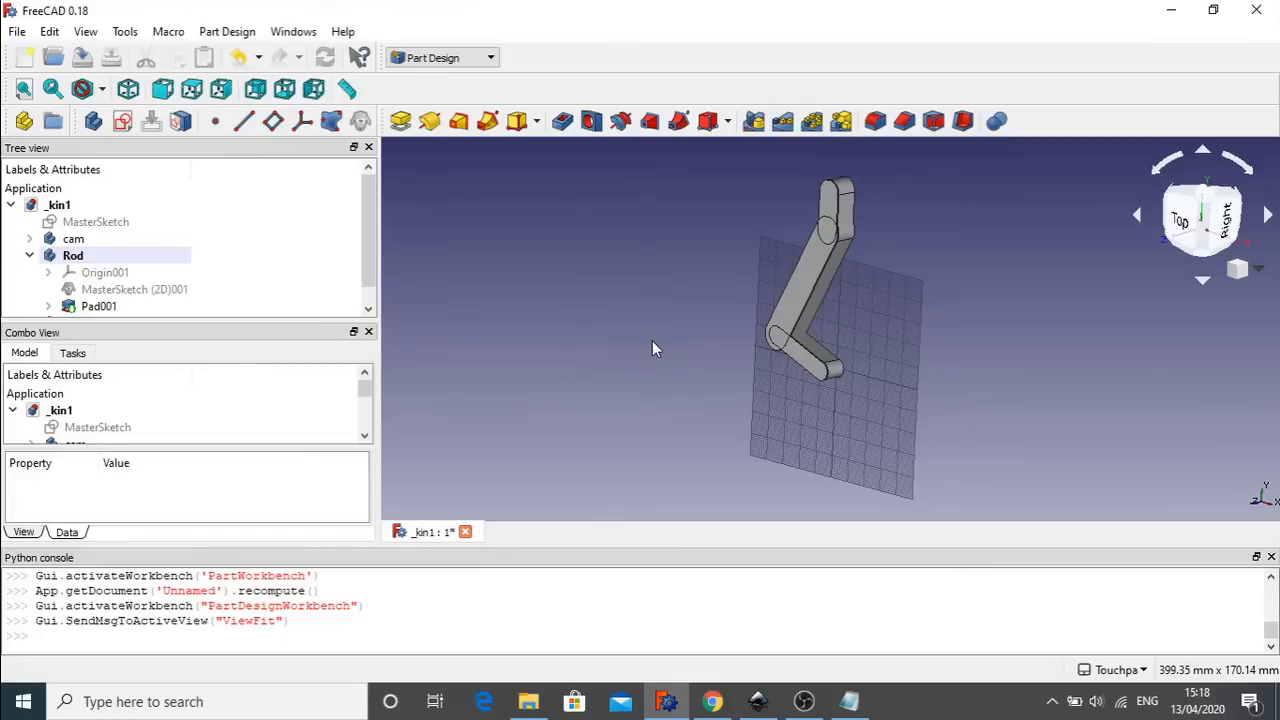
{"action": "left_click", "coordinate": [23, 90]}
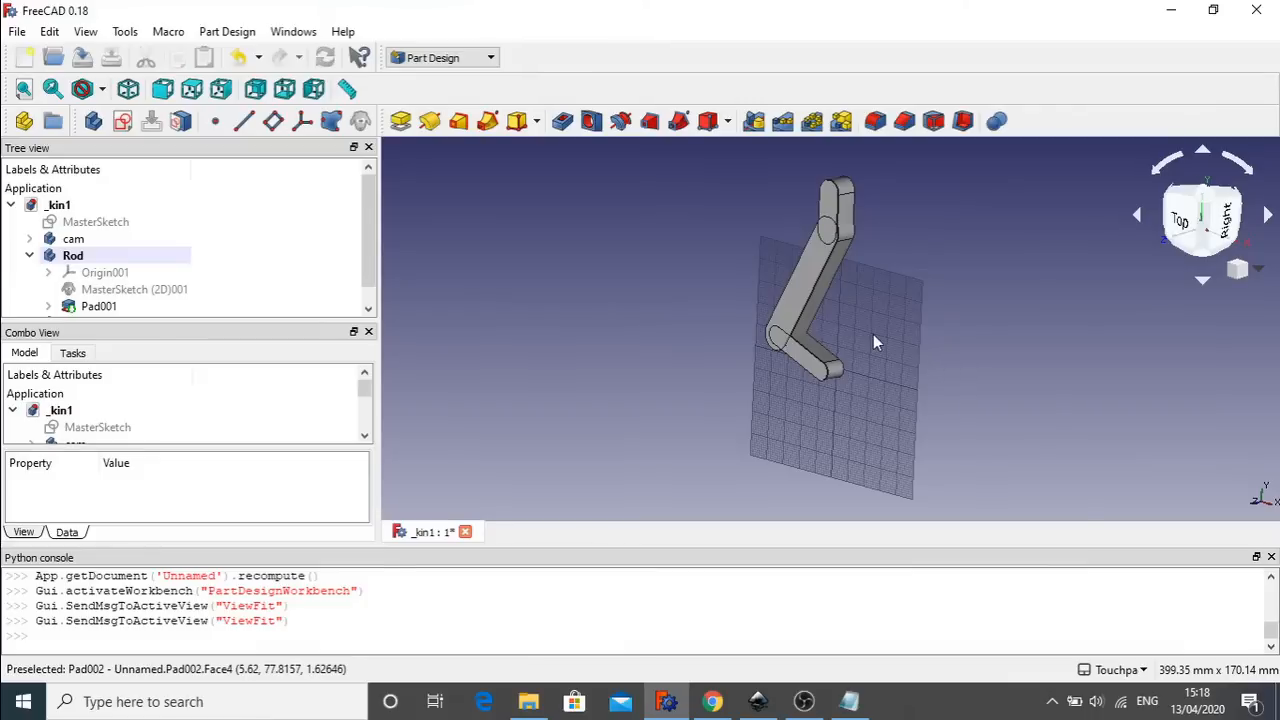
- Create a new user macro named pistonrot
{"action": "left_click", "coordinate": [170, 32]}
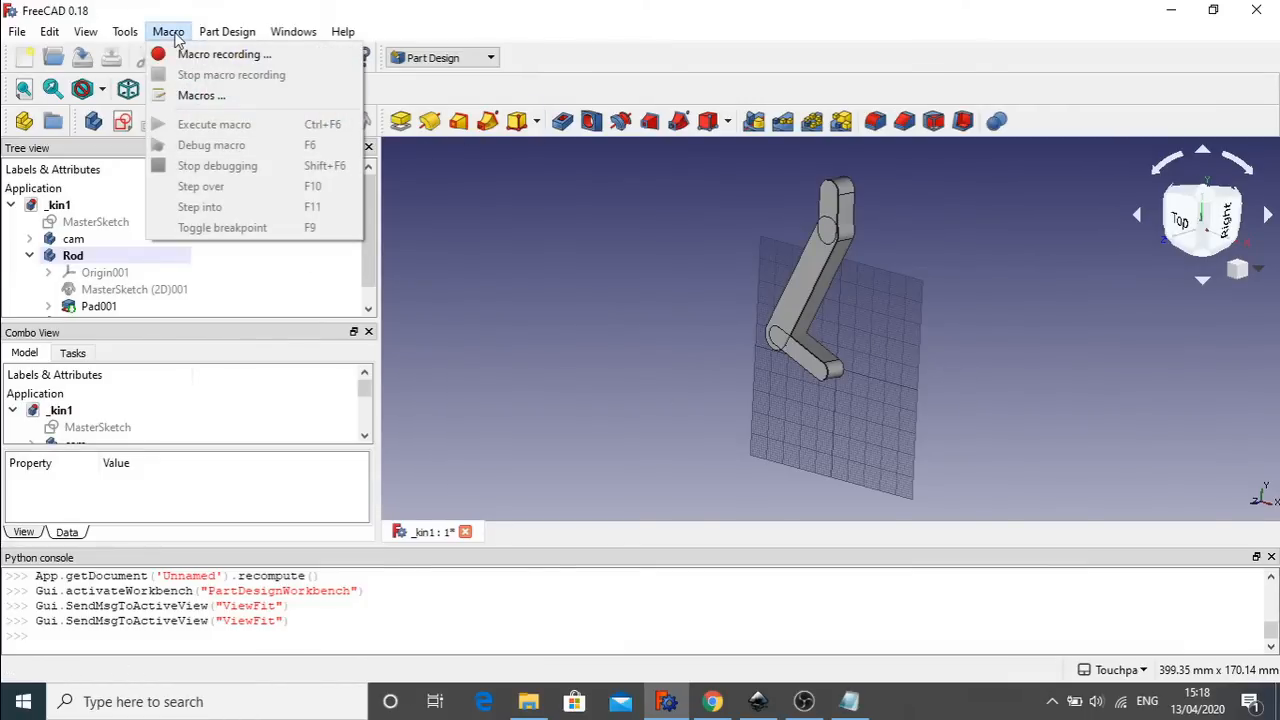
{"action": "left_click", "coordinate": [200, 95]}
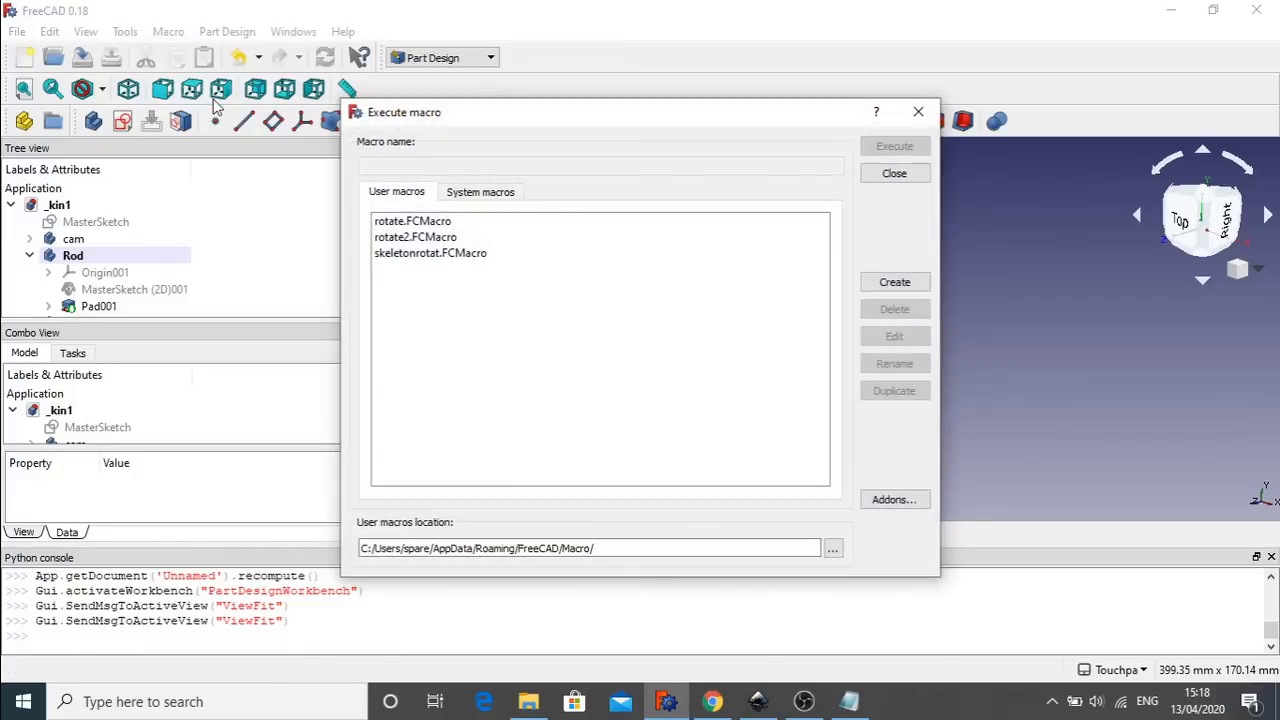
{"action": "left_click", "coordinate": [895, 284]}
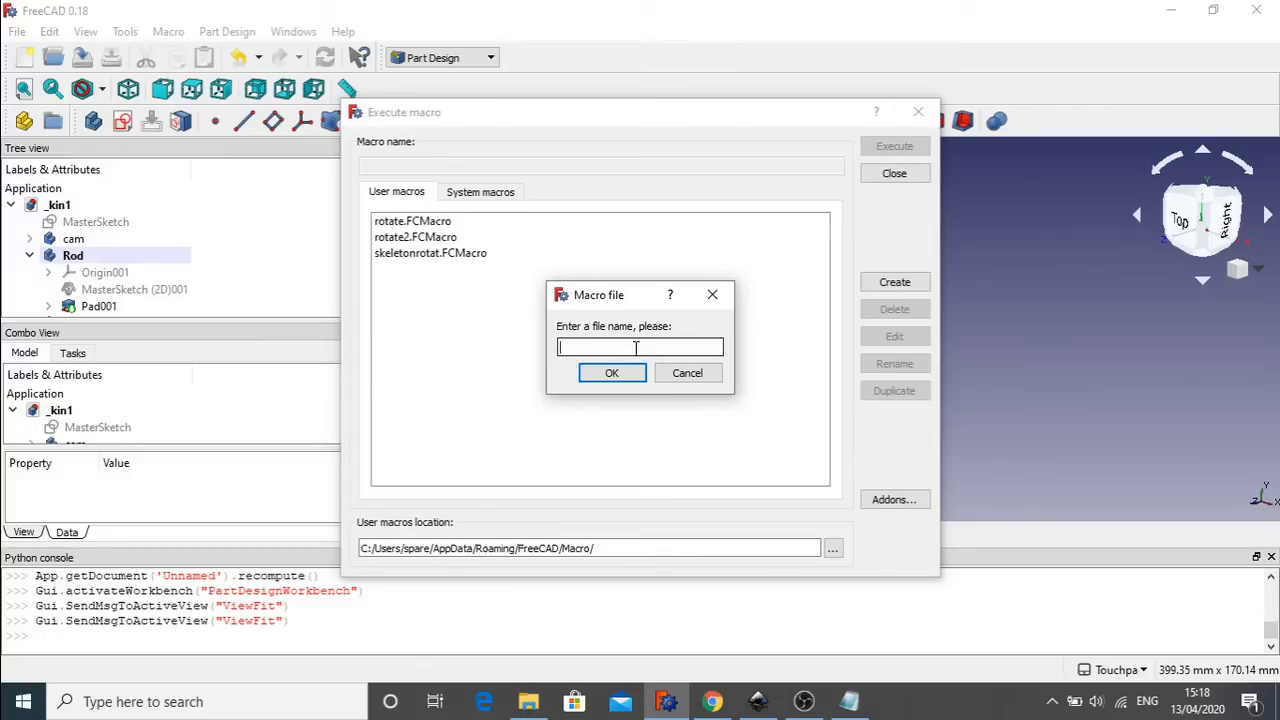
{"action": "type", "text": "pistonrot"}
{"action": "key", "text": "Return"}
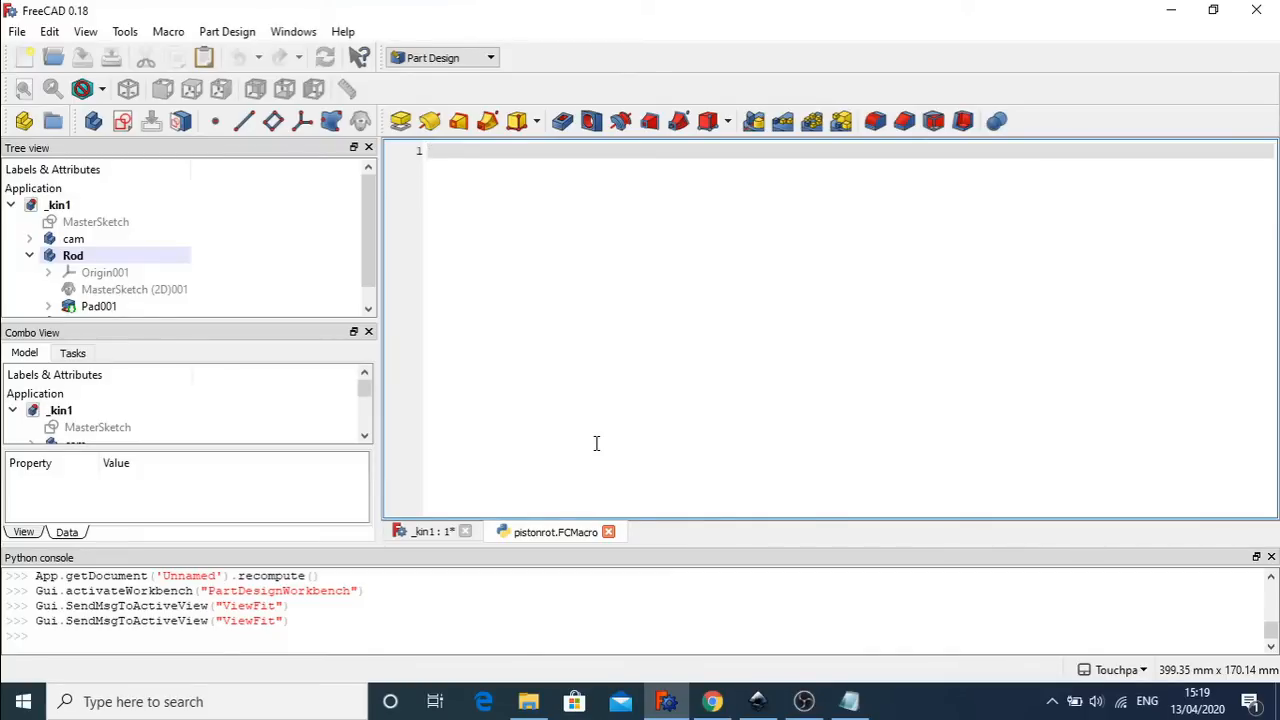
- Start the macro with "from PySide import QtCore" and, after a blank line, initialise the variable with "i = 0"
{"action": "type", "text": "from "}
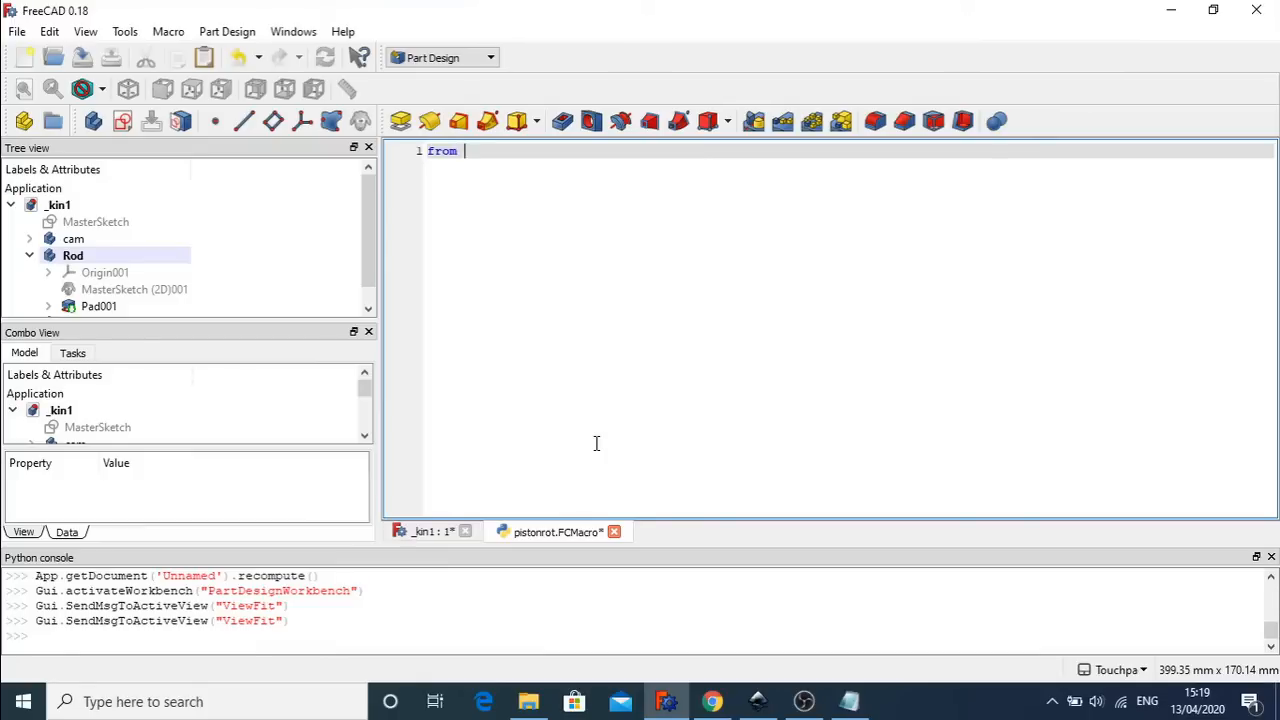
{"action": "type", "text": "PySide import QtCore"}
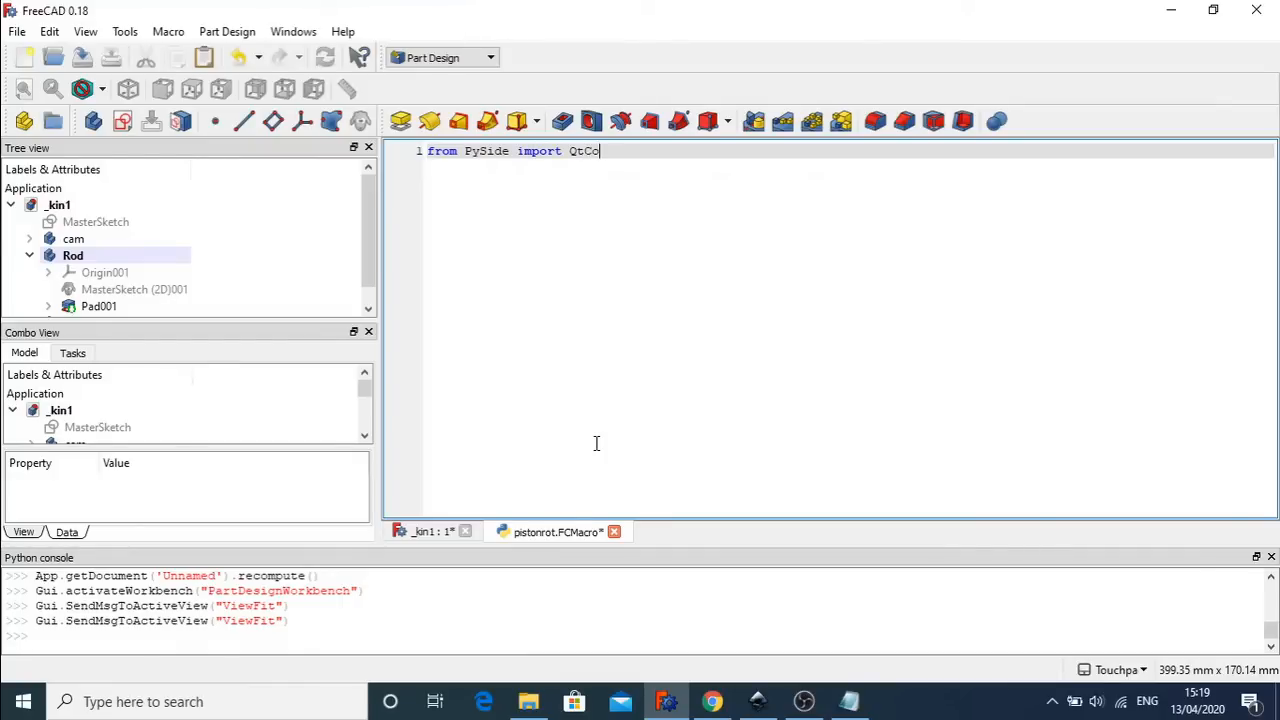
{"action": "key", "text": "Return"}
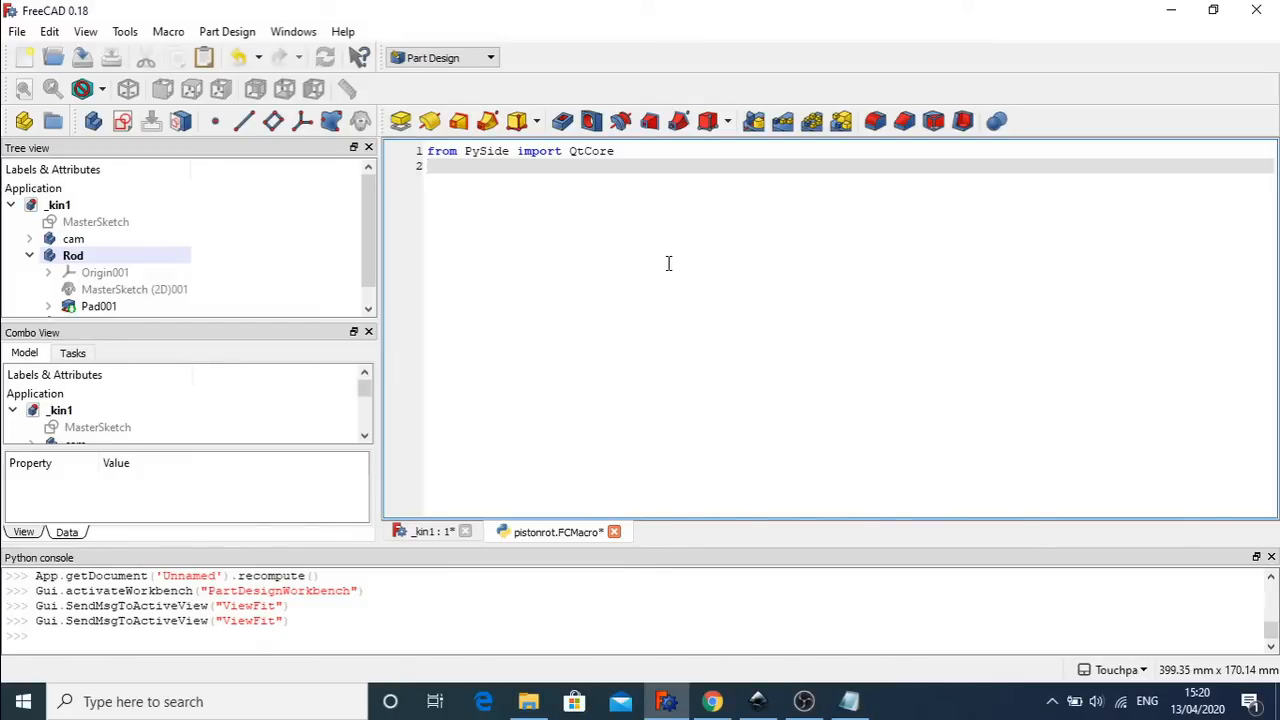
{"action": "key", "text": "Return"}
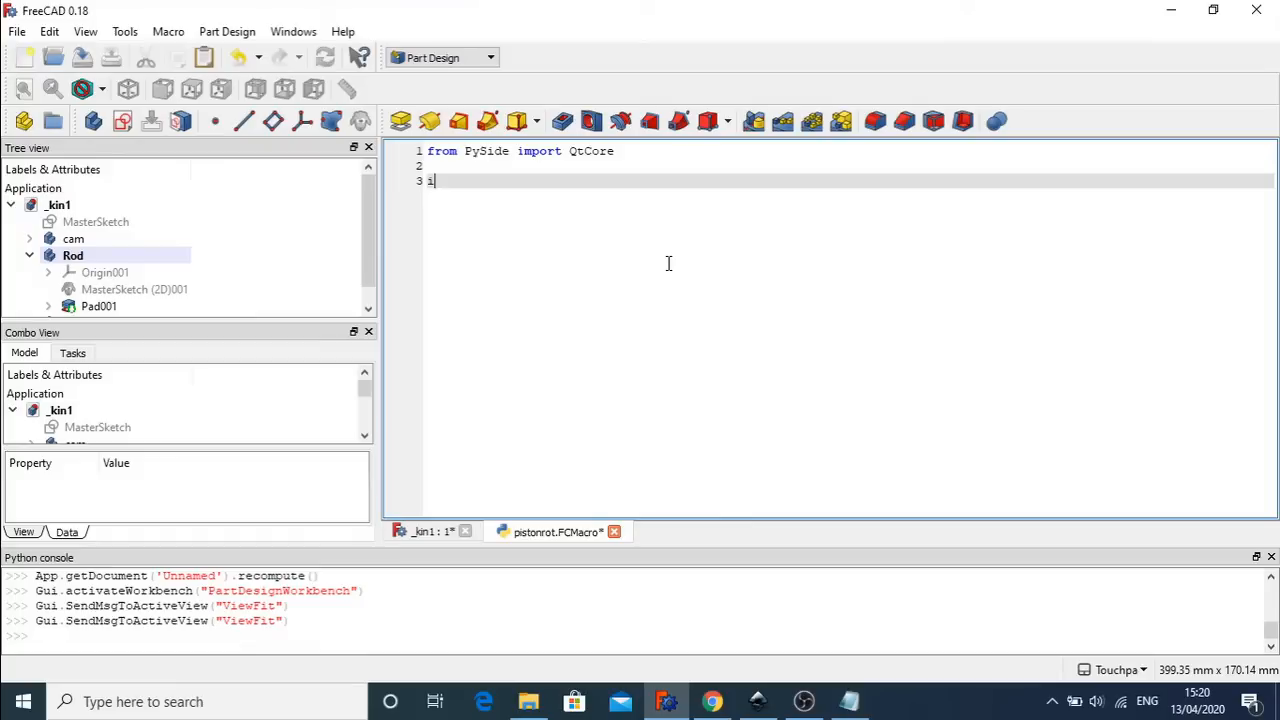
{"action": "type", "text": "0"}
{"action": "key", "text": "Return"}
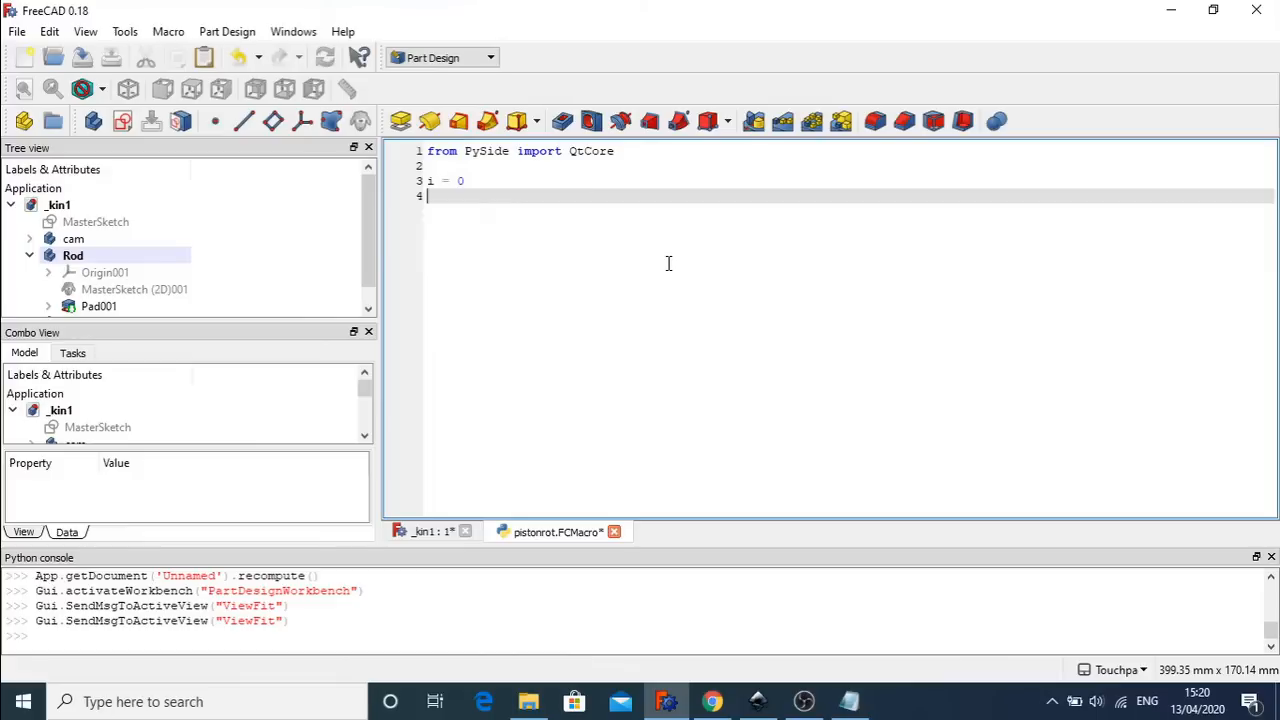
- Define the function "update ():" with the indented lines "global i" and "i =+ 0.5", followed by a blank line
{"action": "key", "text": "Return"}
{"action": "type", "text": "def update"}
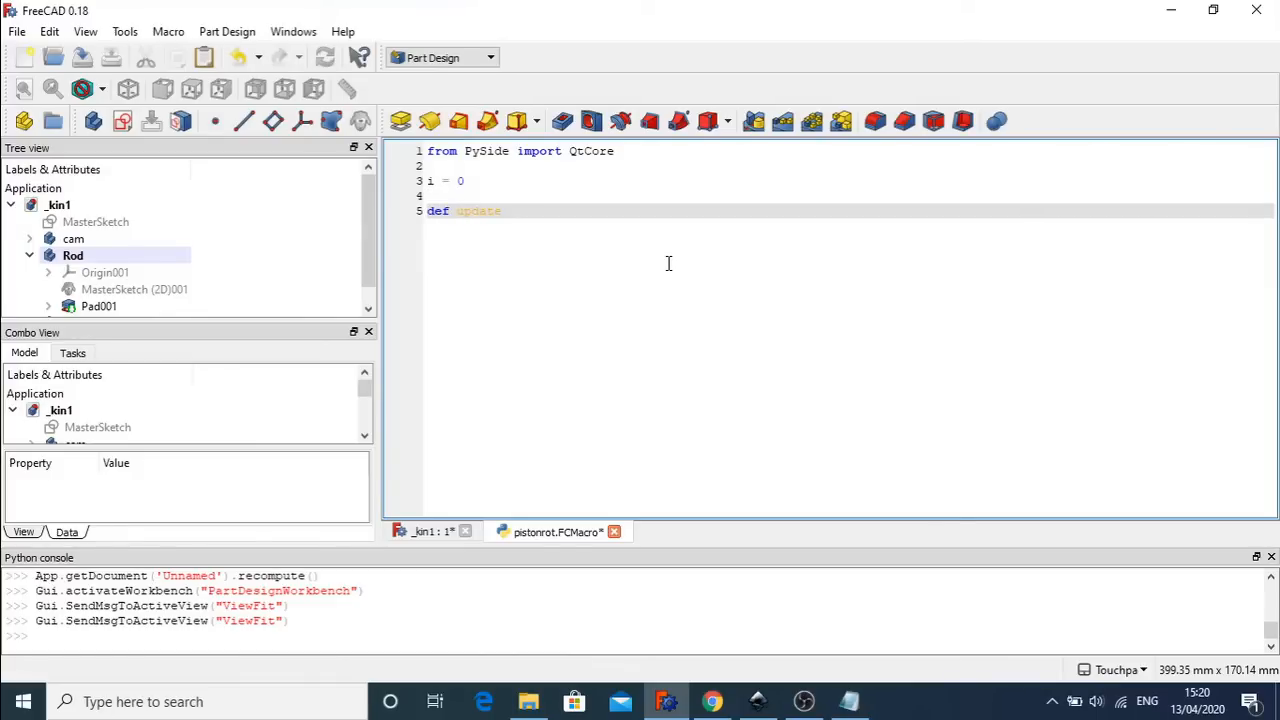
{"action": "key", "text": "BackSpace"}
{"action": "key", "text": "BackSpace"}
{"action": "type", "text": "()"}
{"action": "key", "text": "Return"}
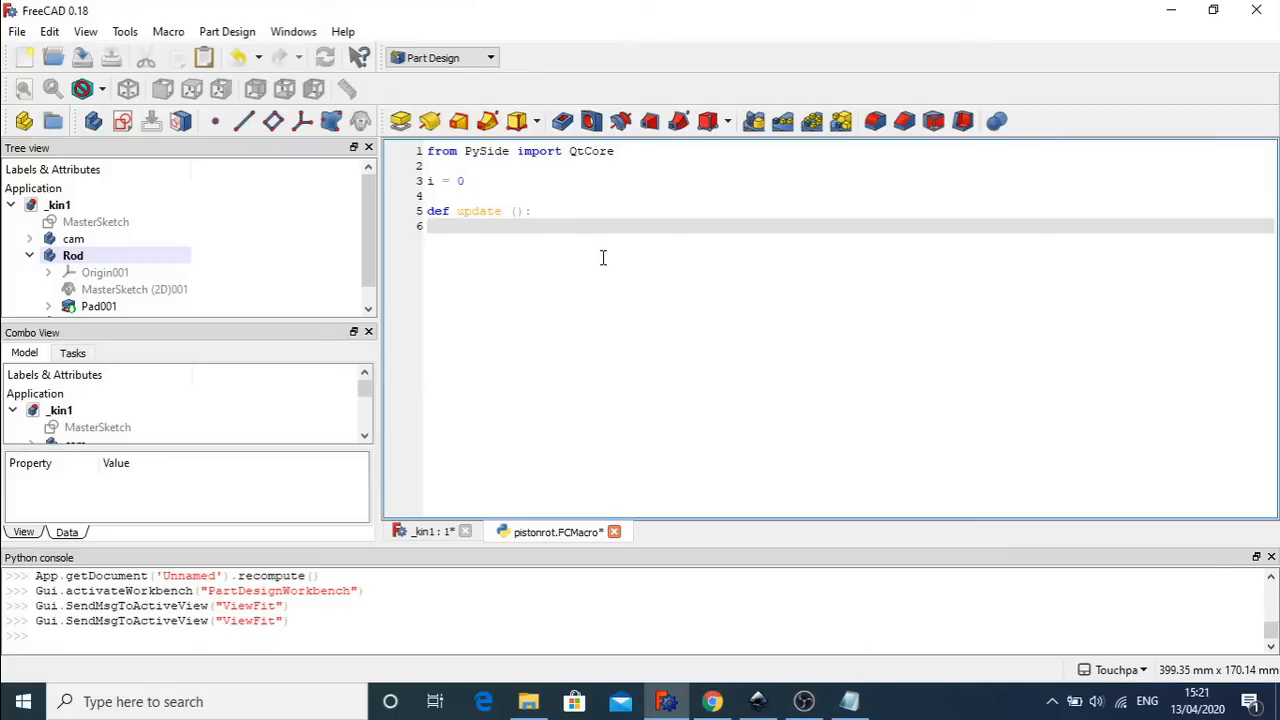
{"action": "type", "text": "global i"}
{"action": "key", "text": "Return"}
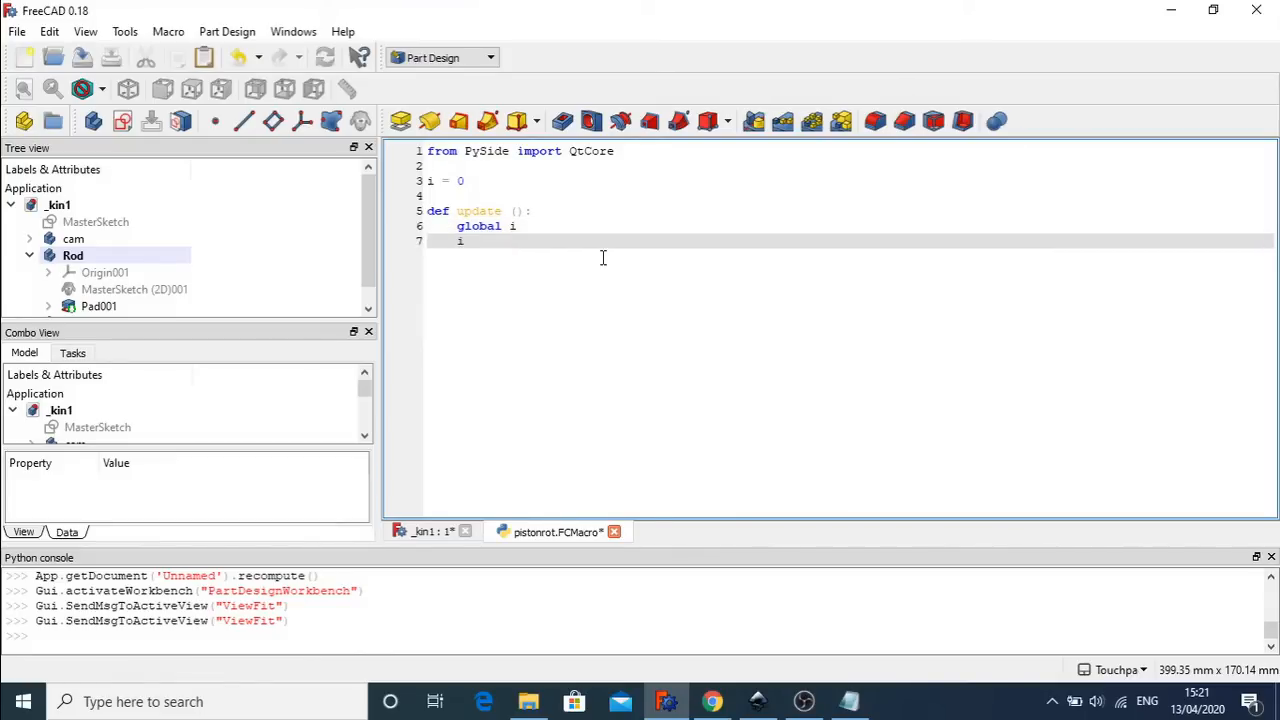
{"action": "type", "text": "i += 0.5"}
{"action": "key", "text": "Return"}
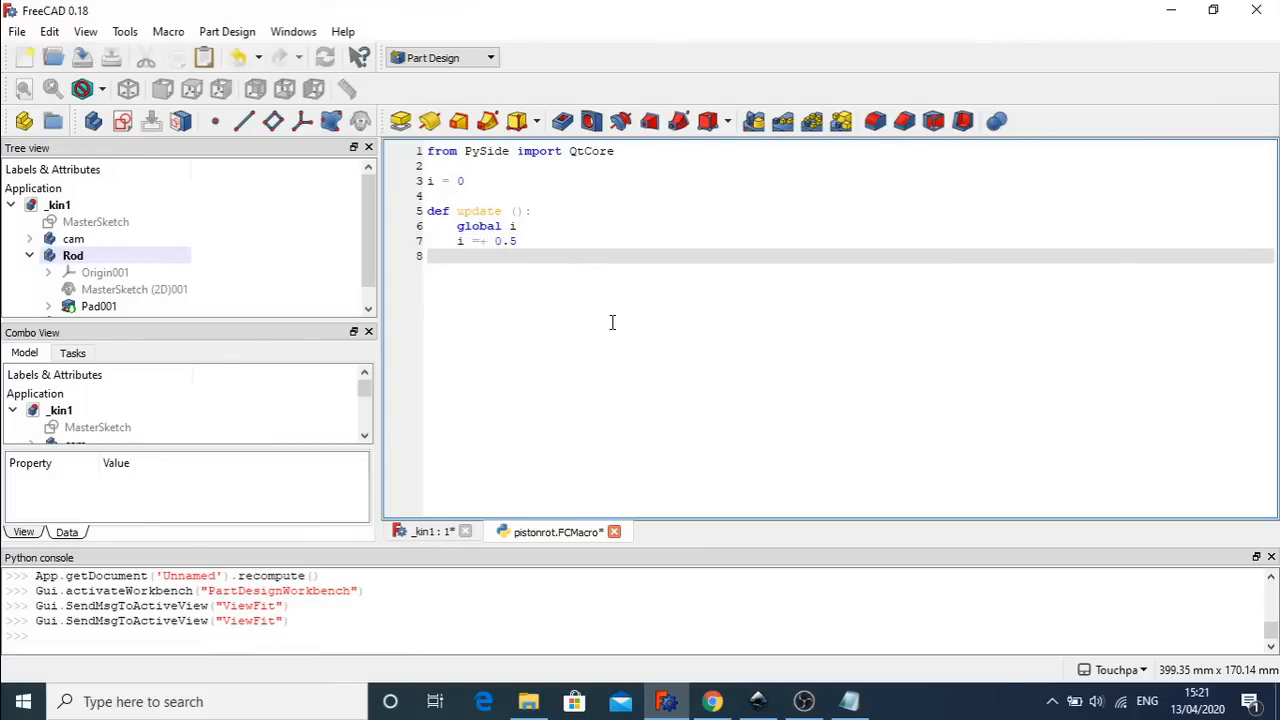
{"action": "key", "text": "Return"}
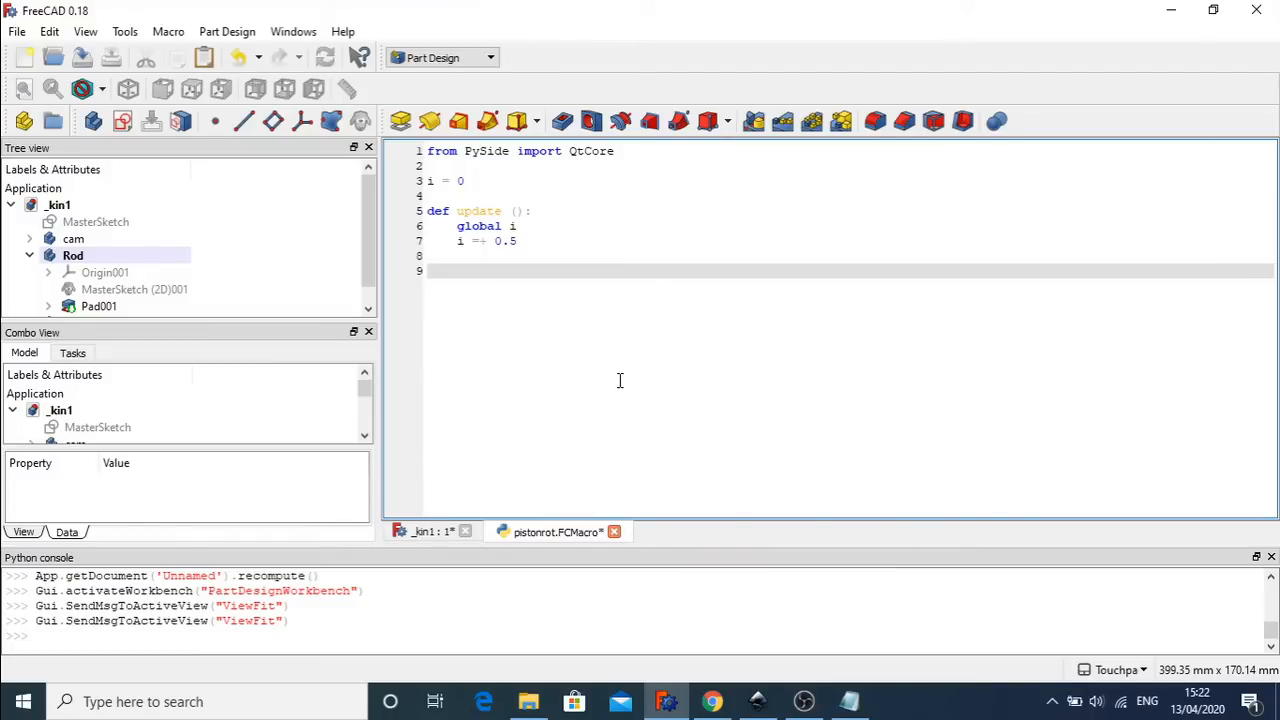
- Below the function, add the lines "timer = QtCore.QTimer()" and "timer.connect.timeout(update)"
{"action": "type", "text": "timer = QtCore.QTimer("}
{"action": "key", "text": "Return"}
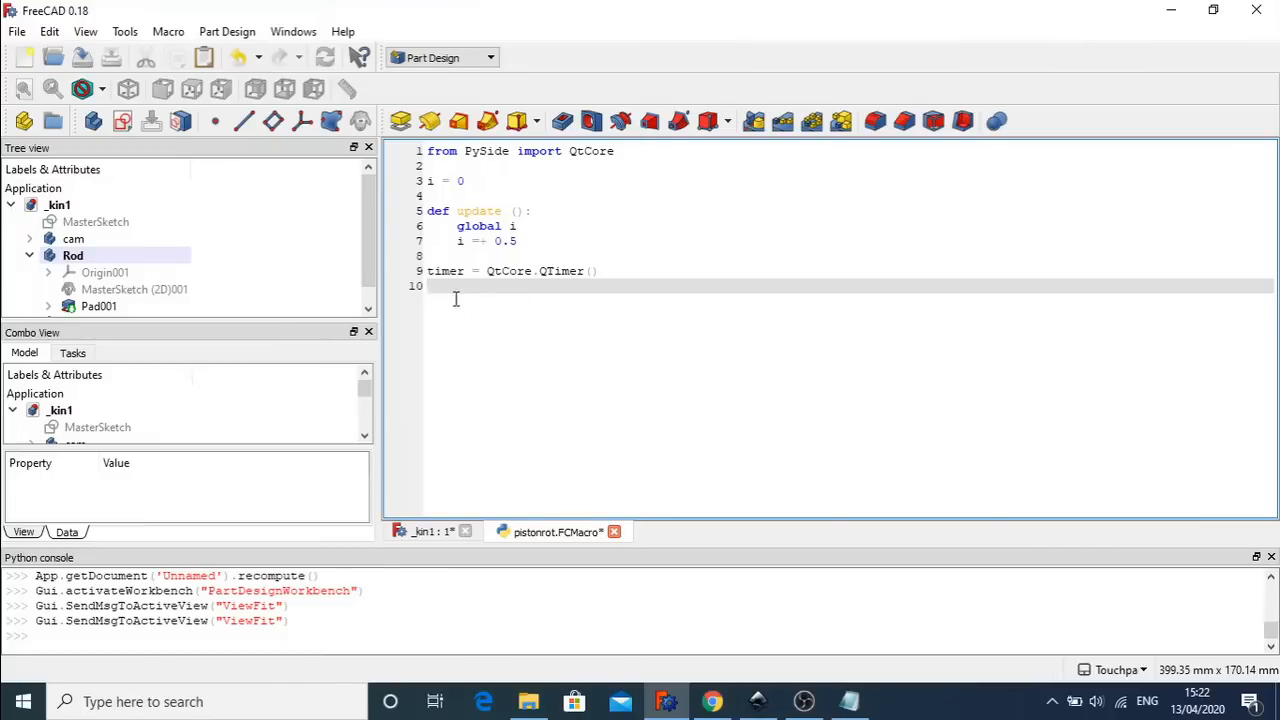
{"action": "type", "text": "timer.connect.timeout(udatep"}
{"action": "left_click", "coordinate": [684, 285]}
{"action": "key", "text": "Return"}
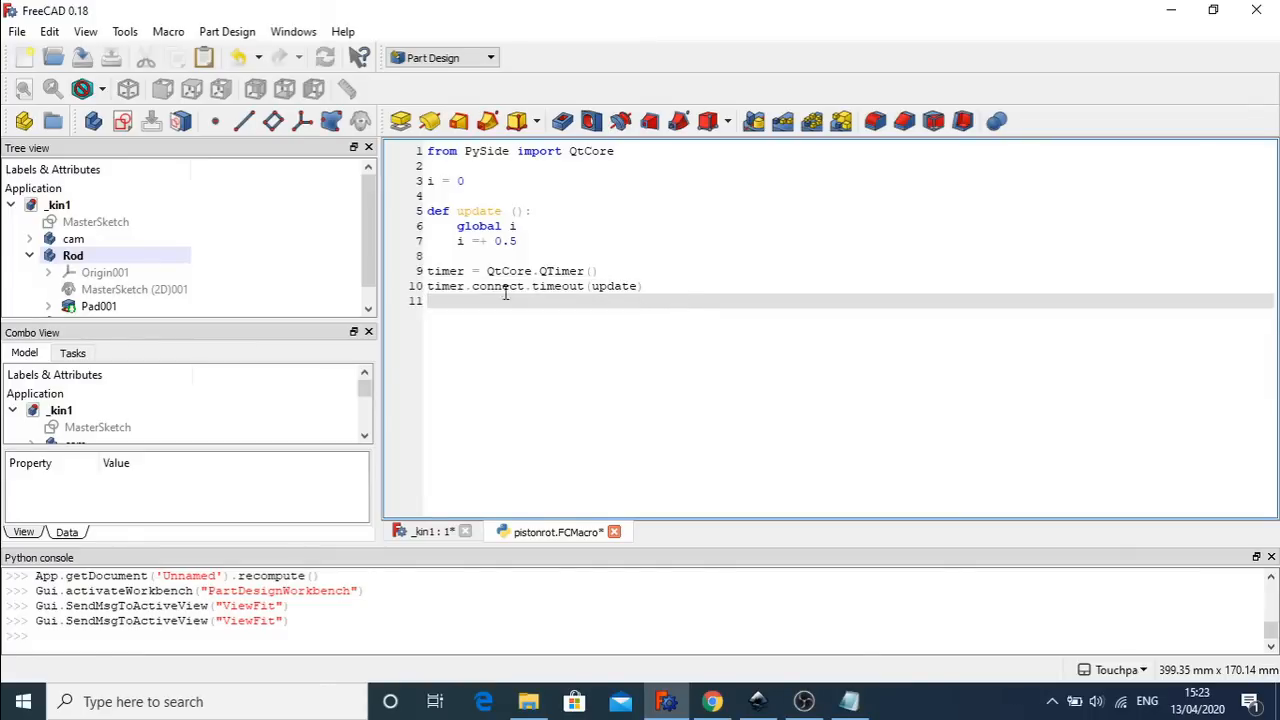
- Swap connect and timeout in the timer connection line so it reads "timer.timeout.connect(update)"
{"action": "double_click", "coordinate": [552, 290]}
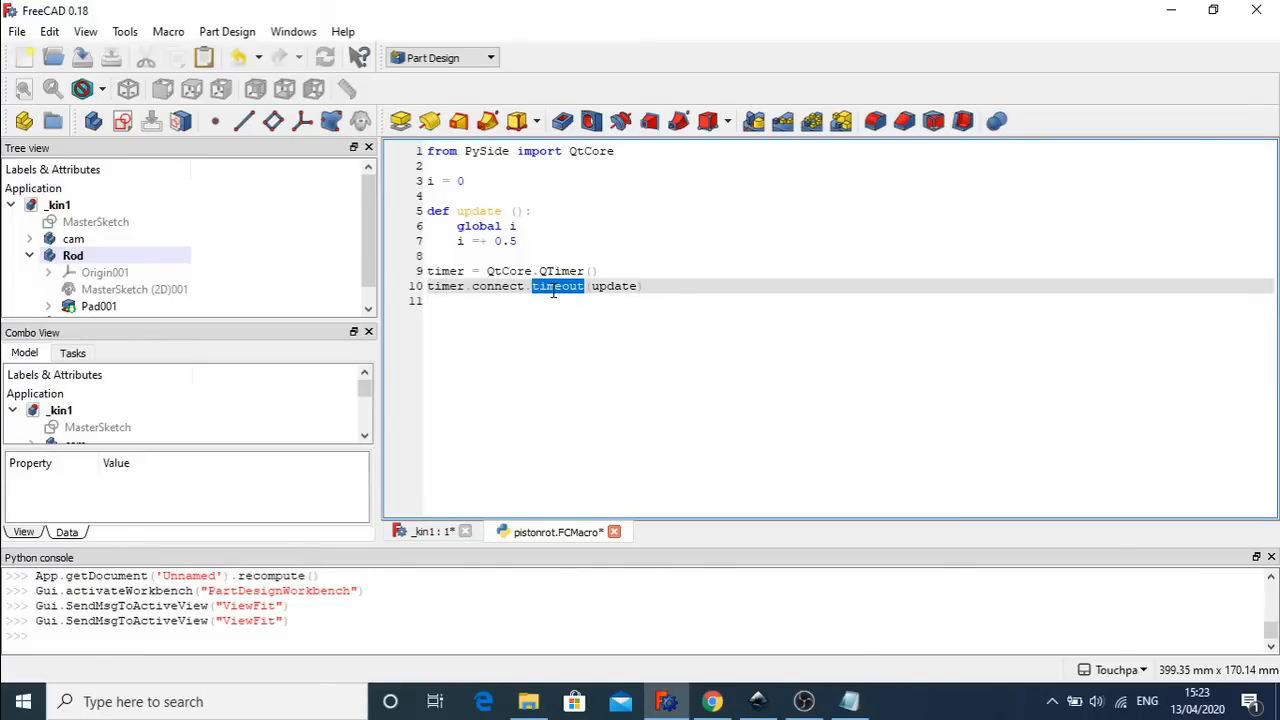
{"action": "key", "text": "ctrl+x"}
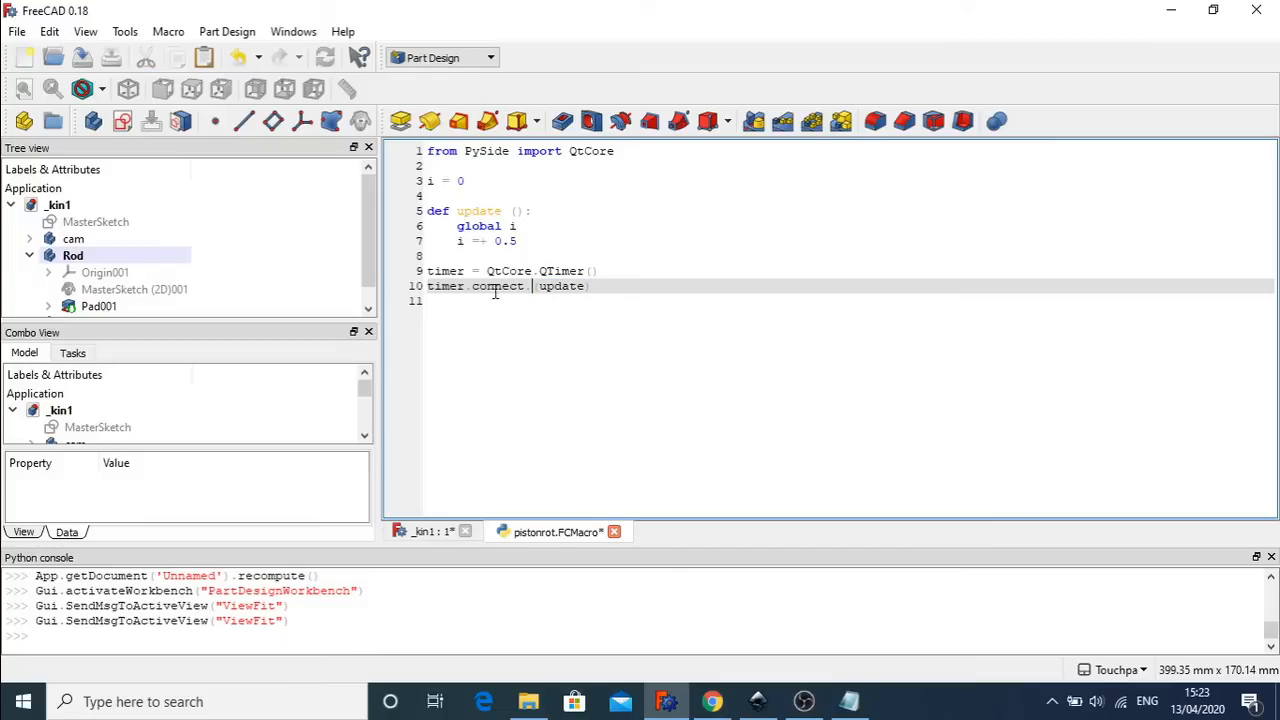
{"action": "double_click", "coordinate": [497, 288]}
{"action": "left_click", "coordinate": [471, 288]}
{"action": "key", "text": "ctrl+v"}
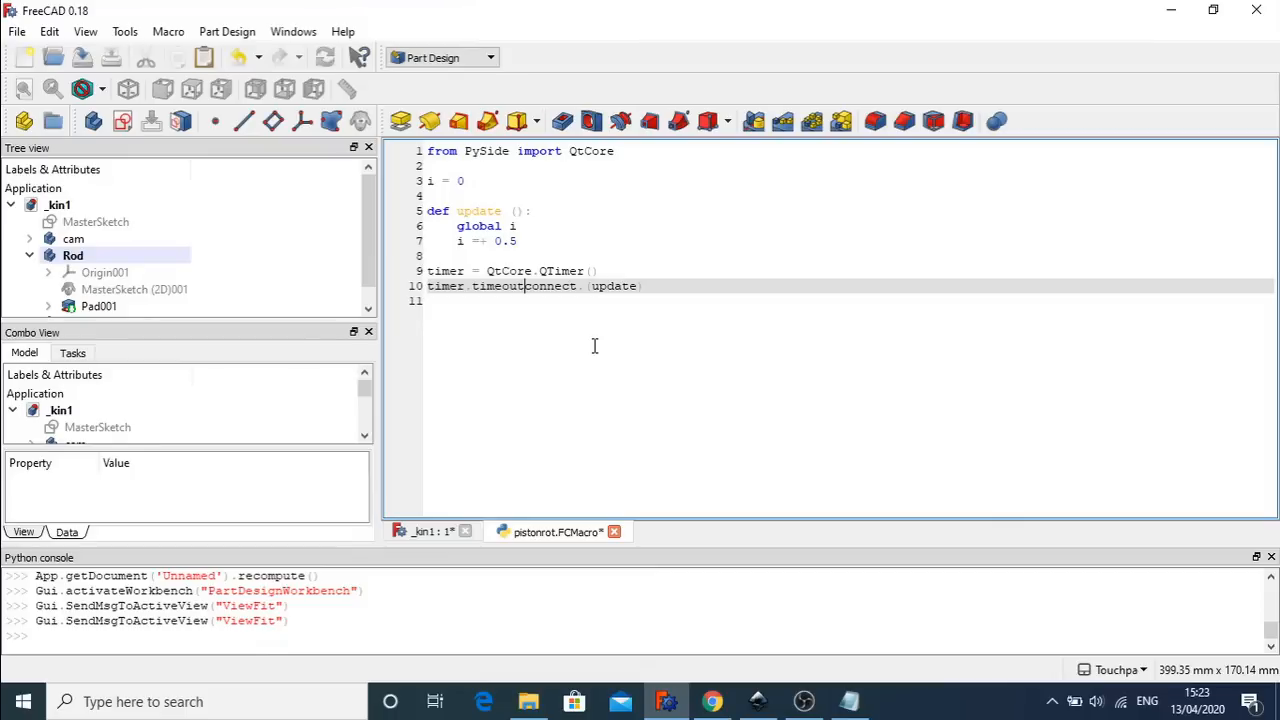
{"action": "type", "text": "."}
{"action": "key", "text": "Right"}
{"action": "key", "text": "Right"}
{"action": "key", "text": "Right"}
{"action": "key", "text": "Right"}
{"action": "key", "text": "Delete"}
{"action": "key", "text": "Left"}
{"action": "key", "text": "Right"}
{"action": "key", "text": "Right"}
{"action": "key", "text": "Right"}
{"action": "key", "text": "Right"}
{"action": "key", "text": "Right"}
{"action": "key", "text": "Right"}
{"action": "key", "text": "Right"}
{"action": "key", "text": "Right"}
{"action": "key", "text": "Right"}
{"action": "key", "text": "Right"}
{"action": "key", "text": "Right"}
{"action": "key", "text": "Right"}
{"action": "key", "text": "Right"}
{"action": "key", "text": "Right"}
{"action": "key", "text": "Right"}
{"action": "key", "text": "Right"}
{"action": "key", "text": "Right"}
{"action": "key", "text": "Right"}
{"action": "key", "text": "Right"}
{"action": "key", "text": "Right"}
- Add the line "timer.start(1)" below the timer connection line
{"action": "key", "text": "Return"}
{"action": "type", "text": "ti"}
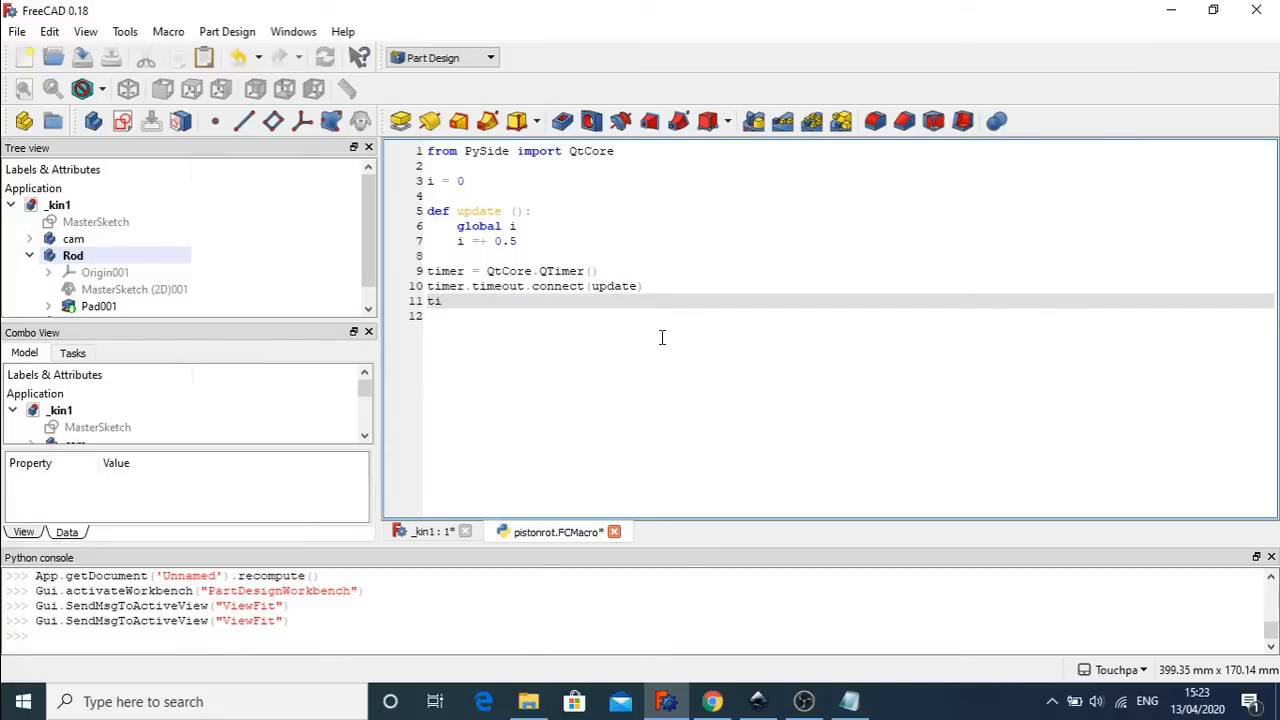
{"action": "type", "text": "mer.start(1)"}
- Copy the entire macro code into the Python console and run it there
{"action": "left_click_drag", "start_coordinate": [550, 302], "coordinate": [400, 152]}
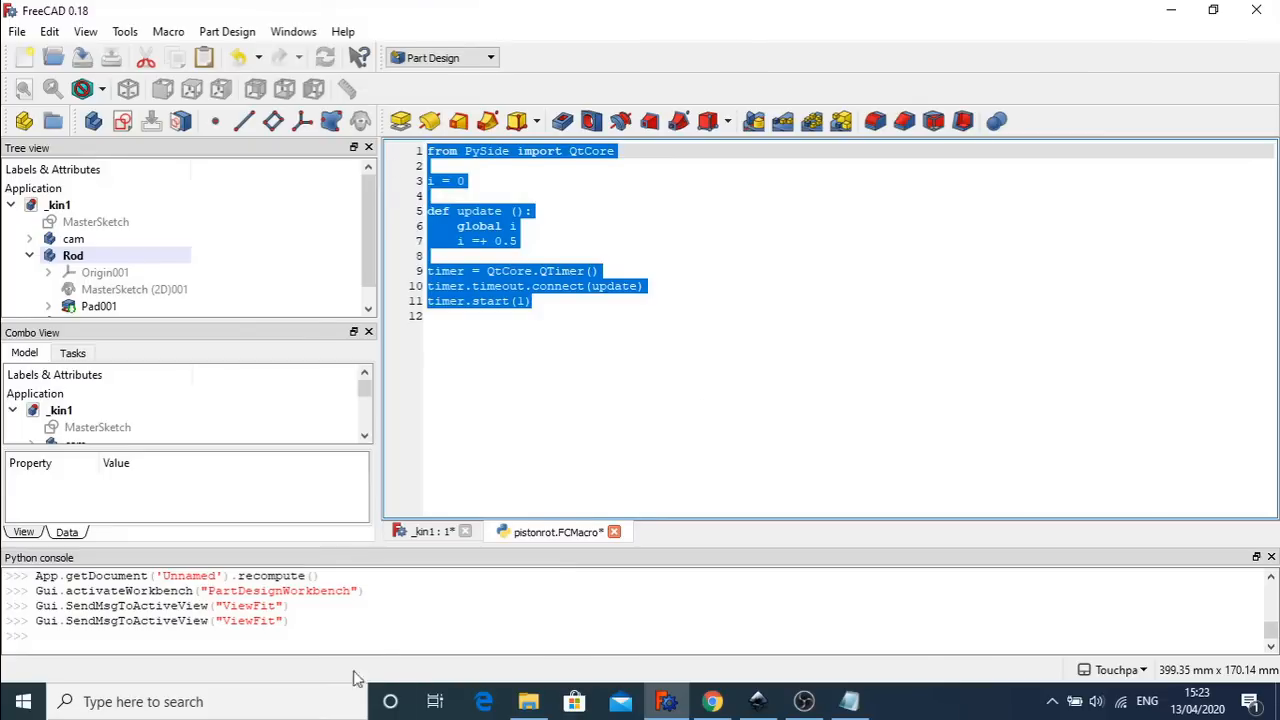
{"action": "left_click", "coordinate": [412, 625]}
{"action": "key", "text": "ctrl+v"}
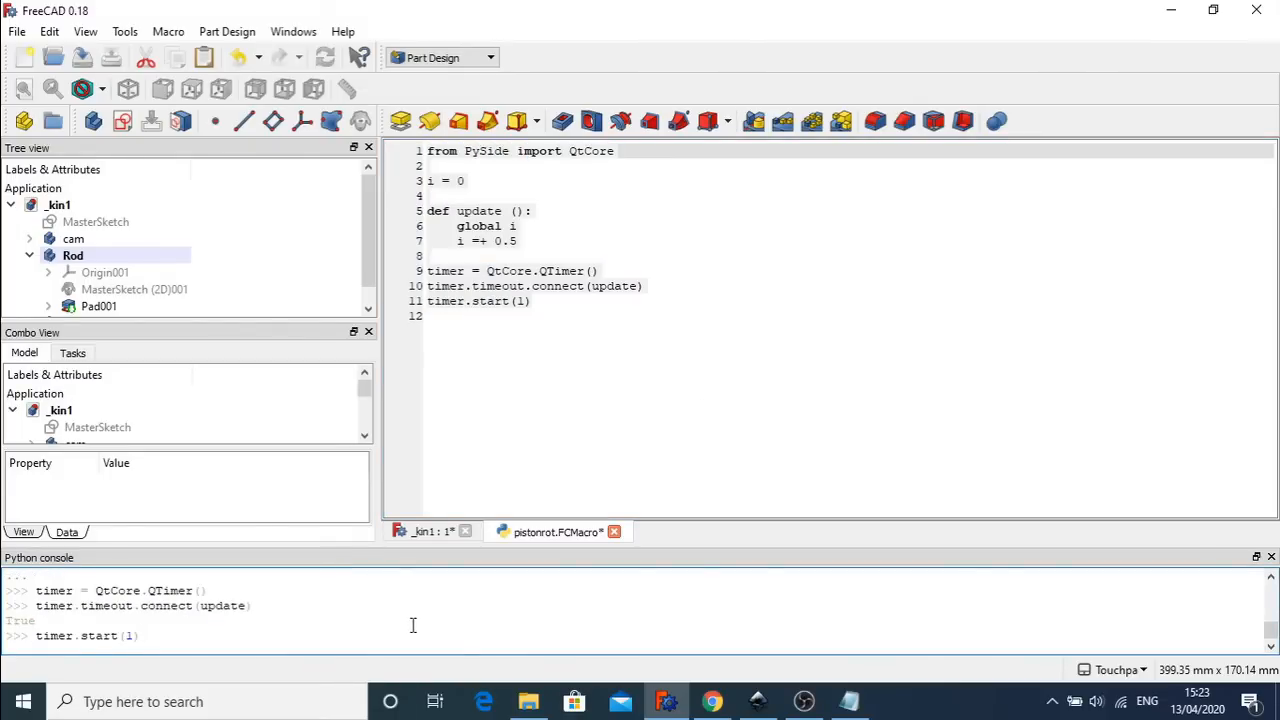
{"action": "key", "text": "Return"}
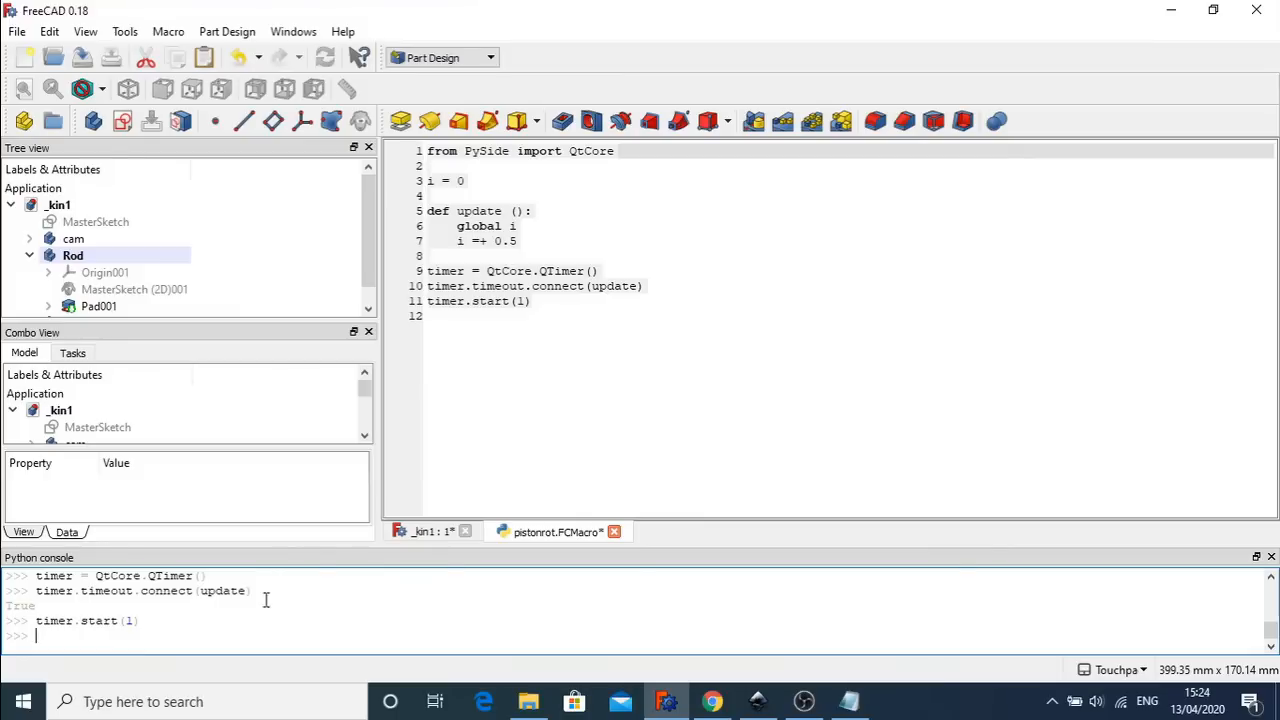
- Run "timer.stop()" in the Python console and save the pistonrot macro
{"action": "type", "text": "timer.stop"}
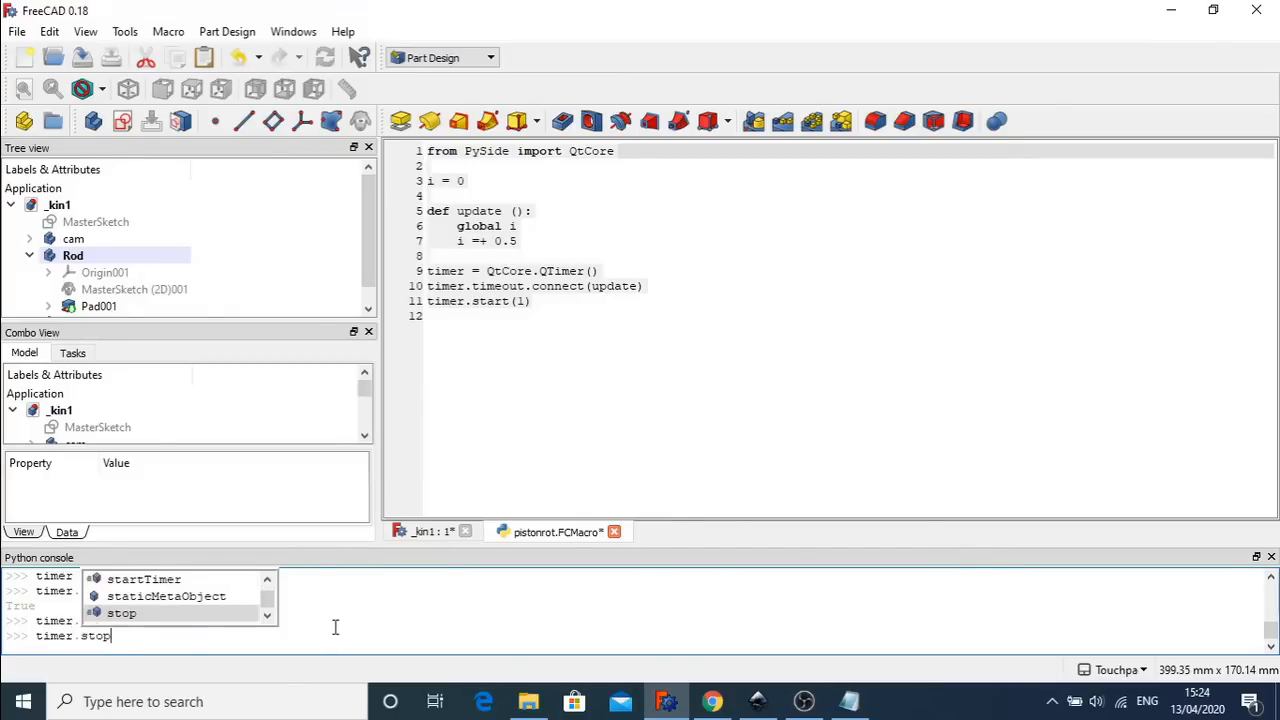
{"action": "type", "text": "()"}
{"action": "key", "text": "Return"}
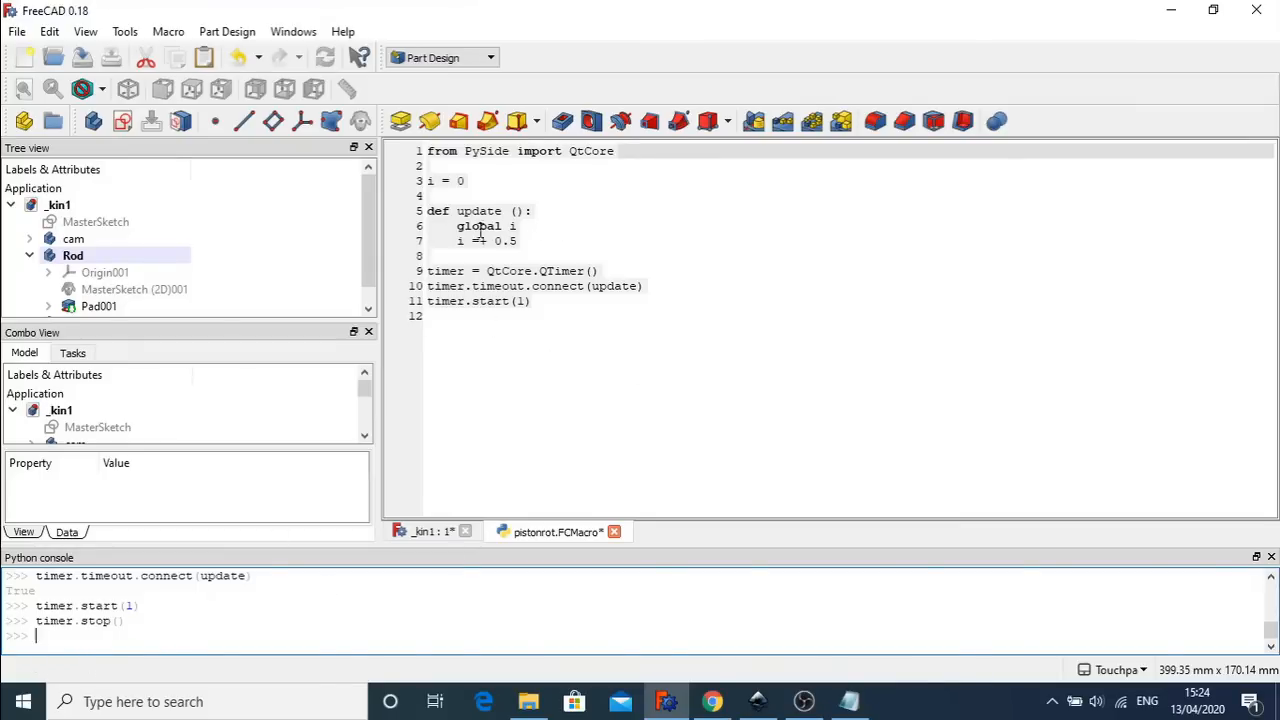
{"action": "left_click", "coordinate": [552, 231]}
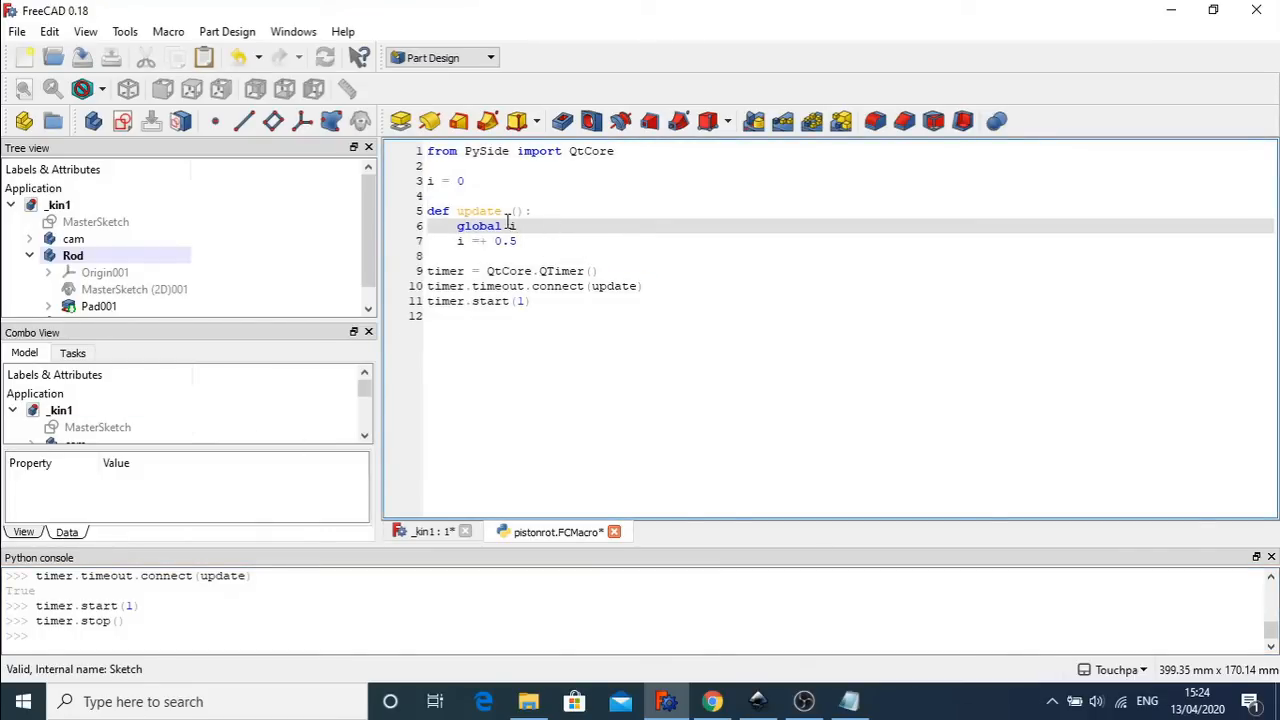
{"action": "key", "text": "ctrl+s"}
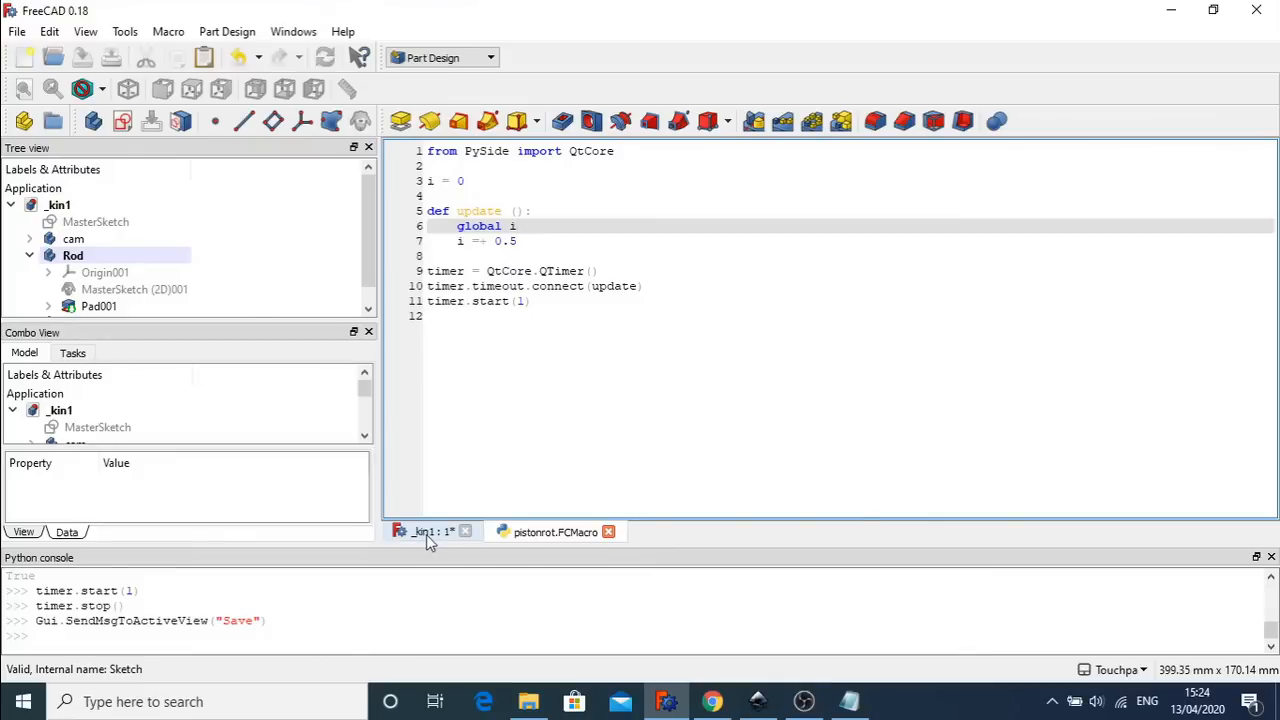
- Open MasterSketch in the _kin1 document and set the cam's angle constraint to 50°
{"action": "left_click", "coordinate": [426, 534]}
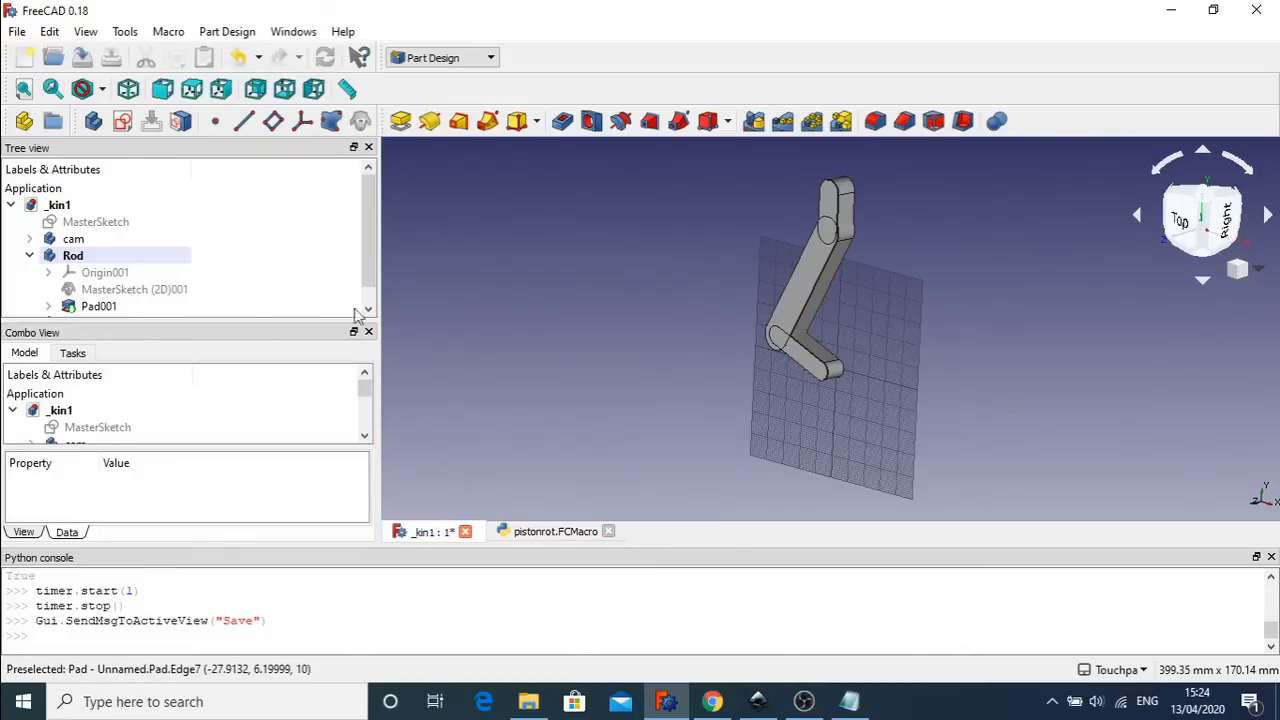
{"action": "double_click", "coordinate": [117, 222]}
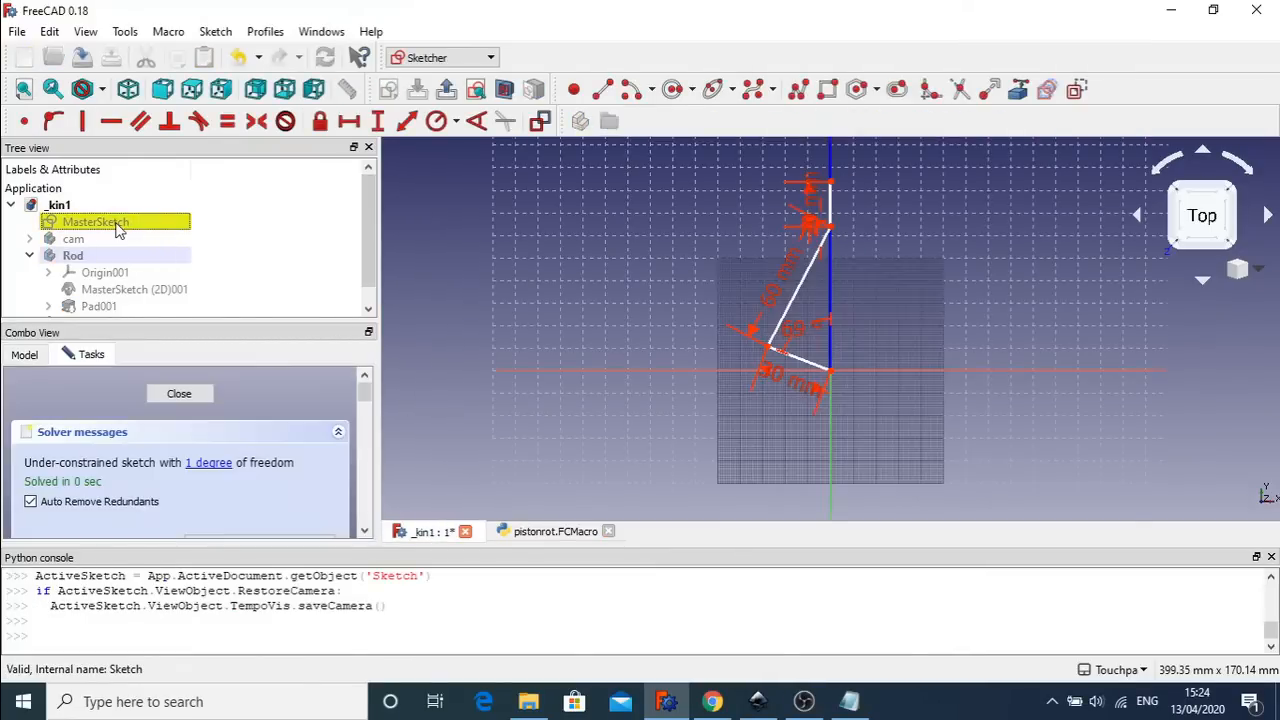
{"action": "left_click", "coordinate": [796, 336]}
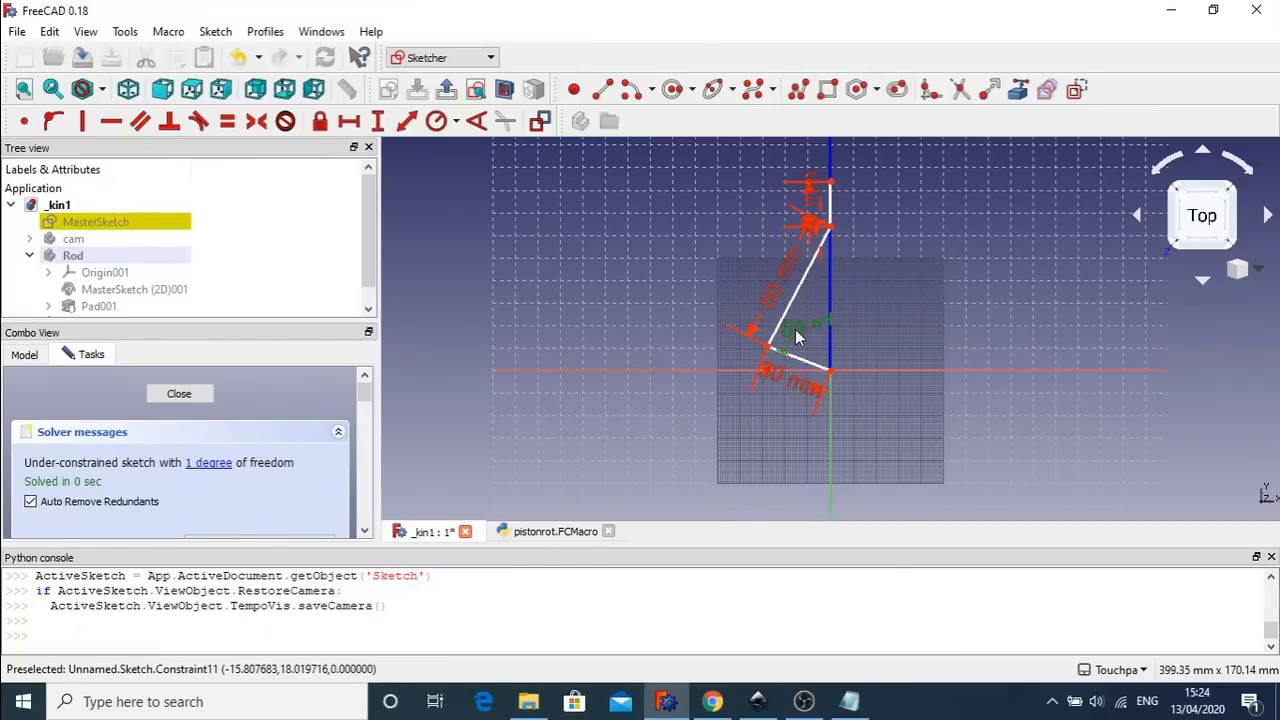
{"action": "double_click", "coordinate": [796, 336]}
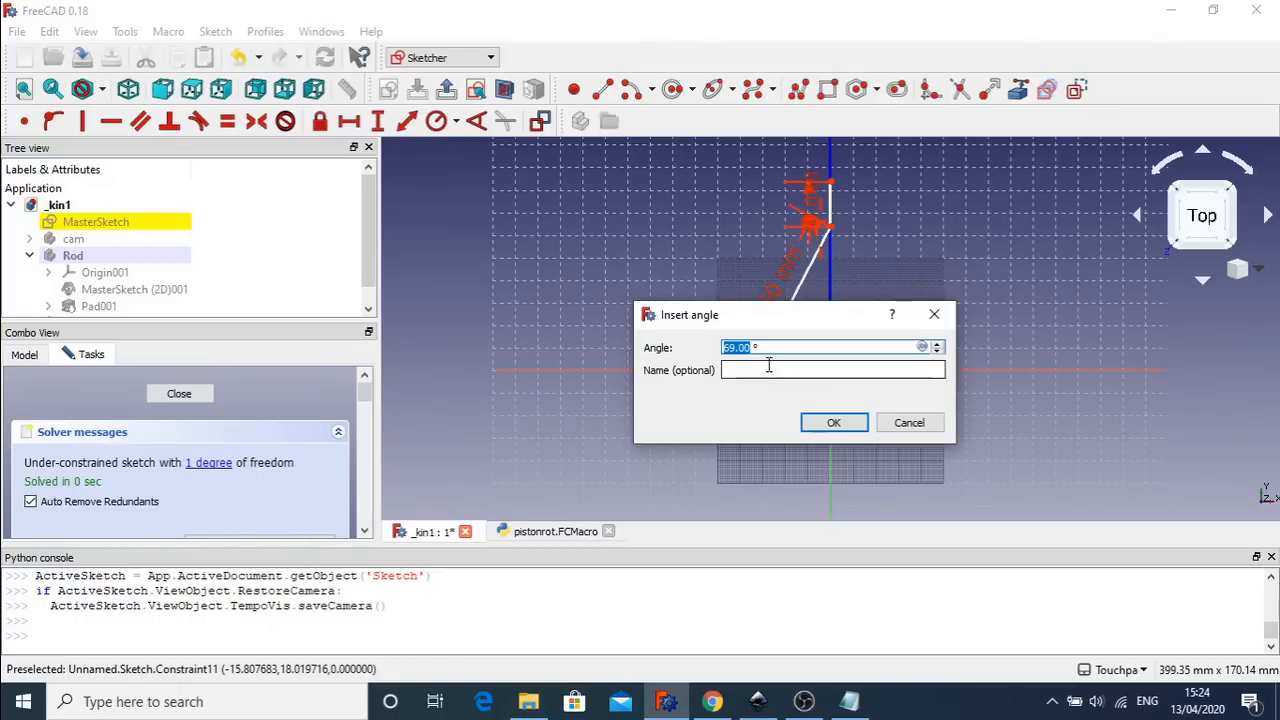
{"action": "type", "text": "50"}
{"action": "key", "text": "Return"}
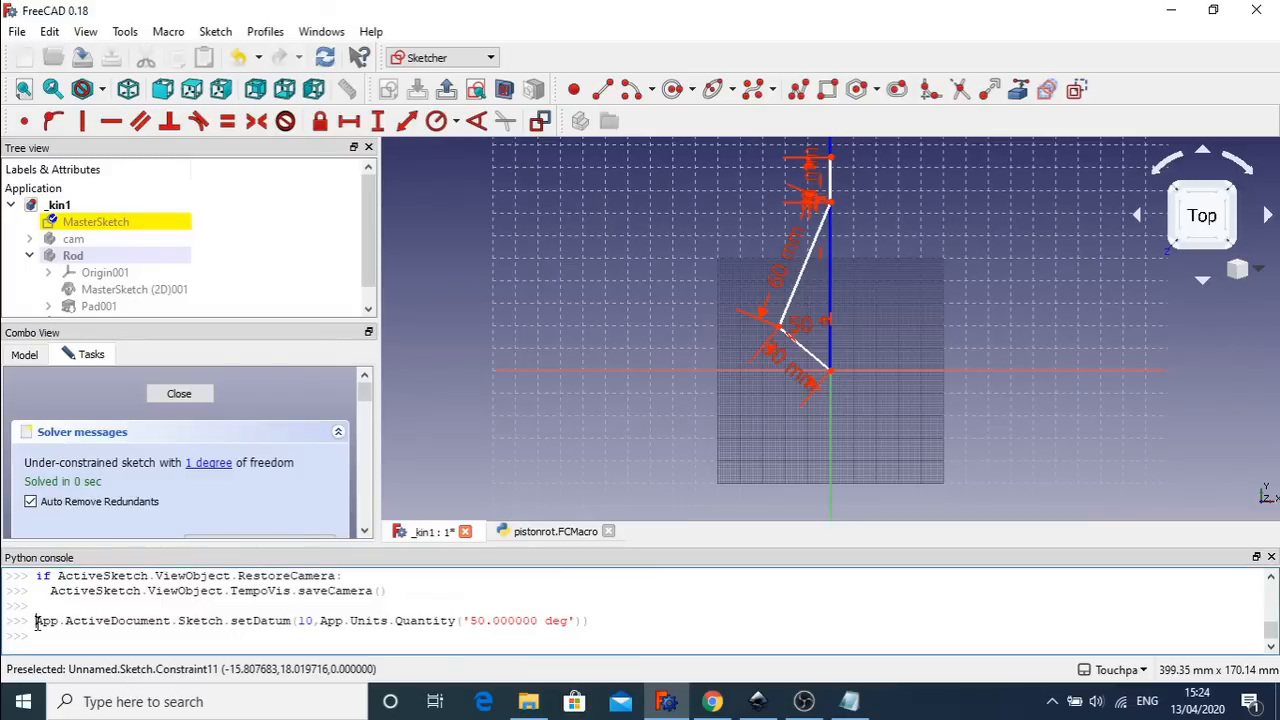
- Copy the logged setDatum command from the Python console into the macro as an indented line below "global i"
{"action": "left_click_drag", "start_coordinate": [38, 621], "coordinate": [594, 621]}
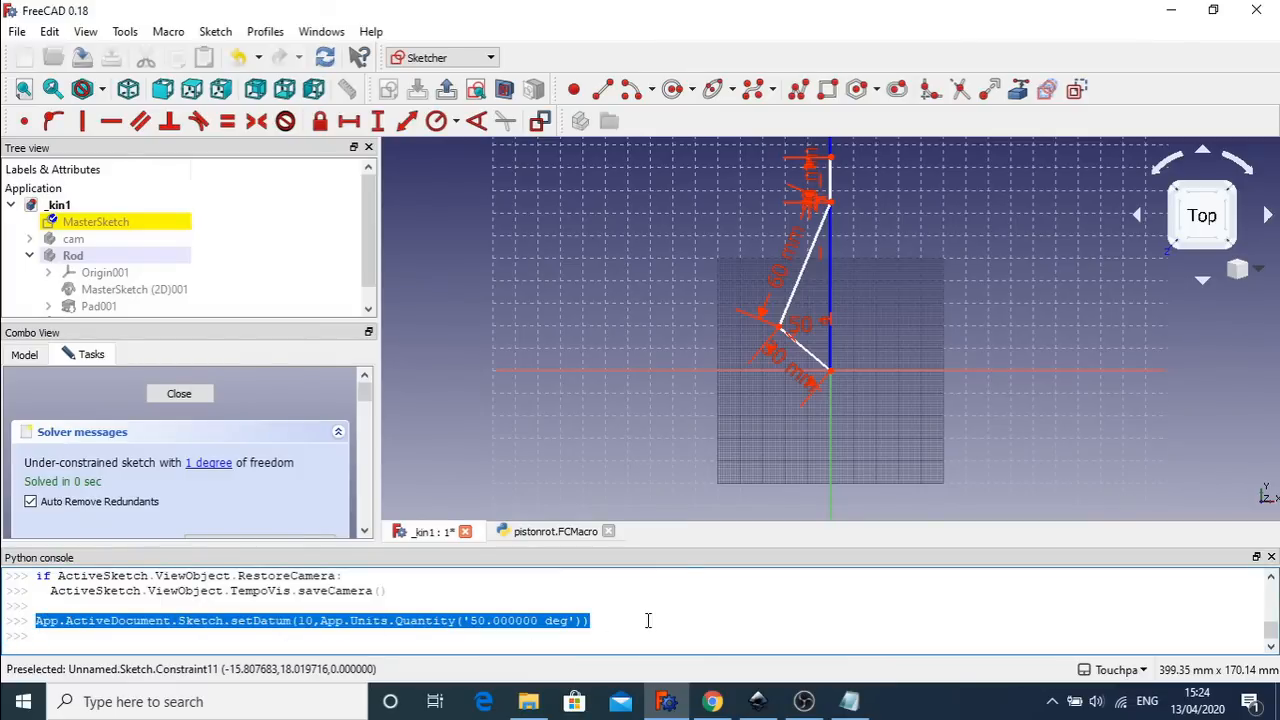
{"action": "left_click", "coordinate": [530, 532]}
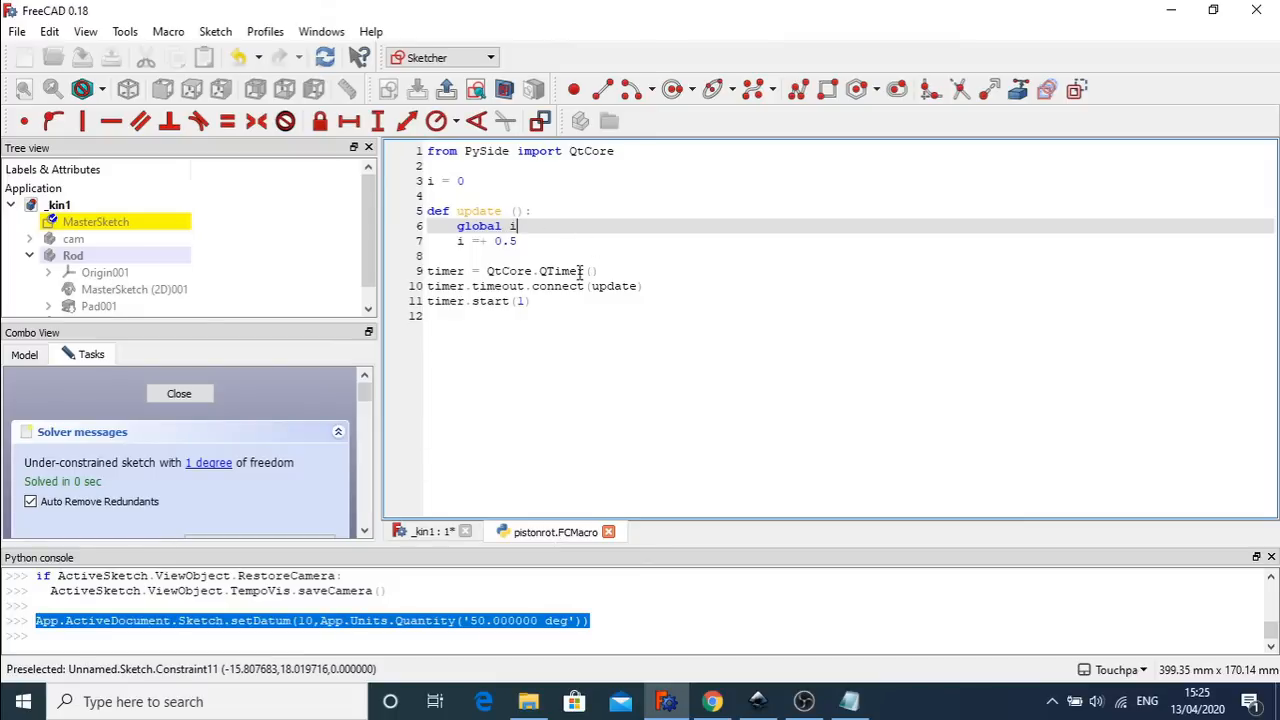
{"action": "key", "text": "Return"}
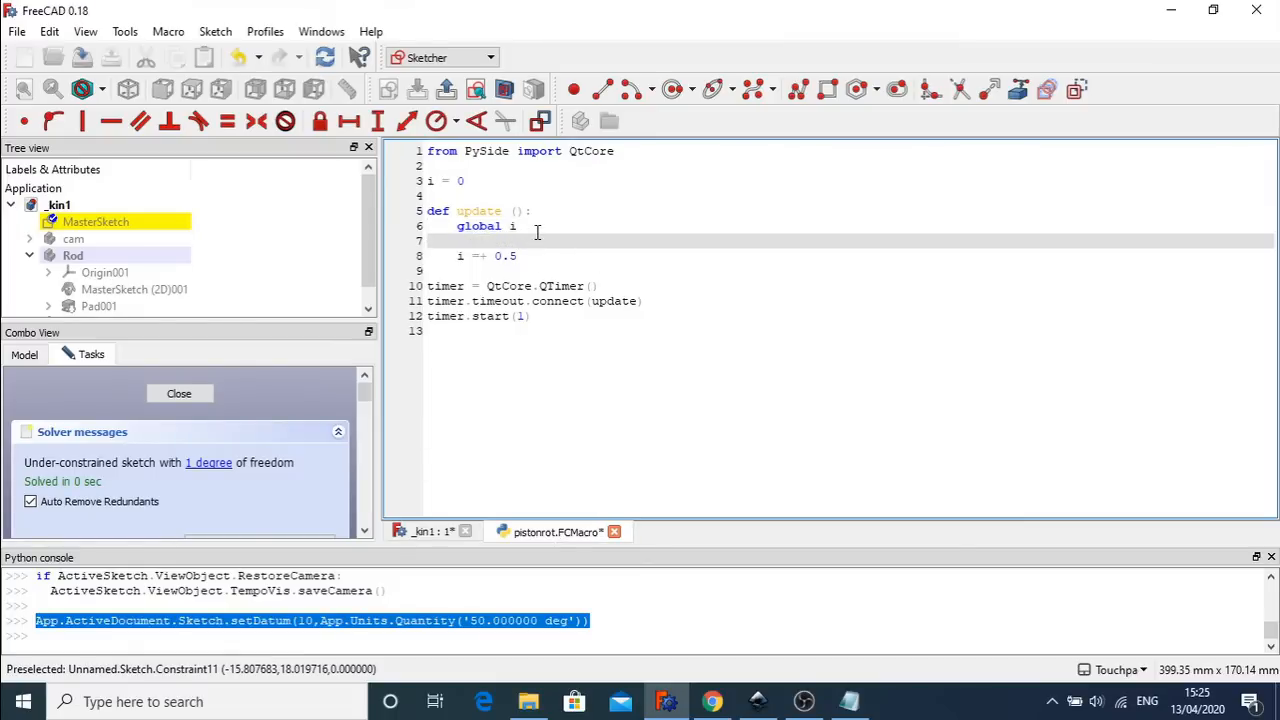
{"action": "type", "text": "App.ActiveDocument.Sketch.setDatum(10,App.Units.Quantity('50.000000 deg'))"}
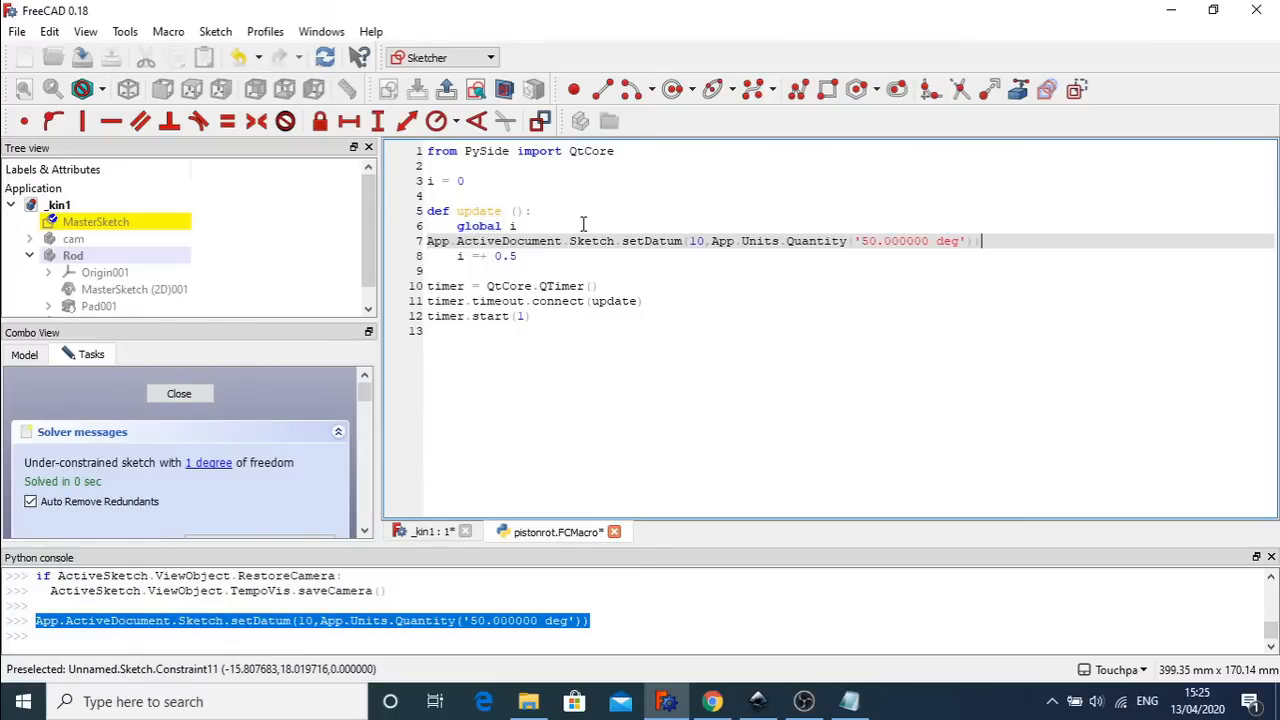
{"action": "left_click", "coordinate": [428, 241]}
{"action": "key", "text": "Tab"}
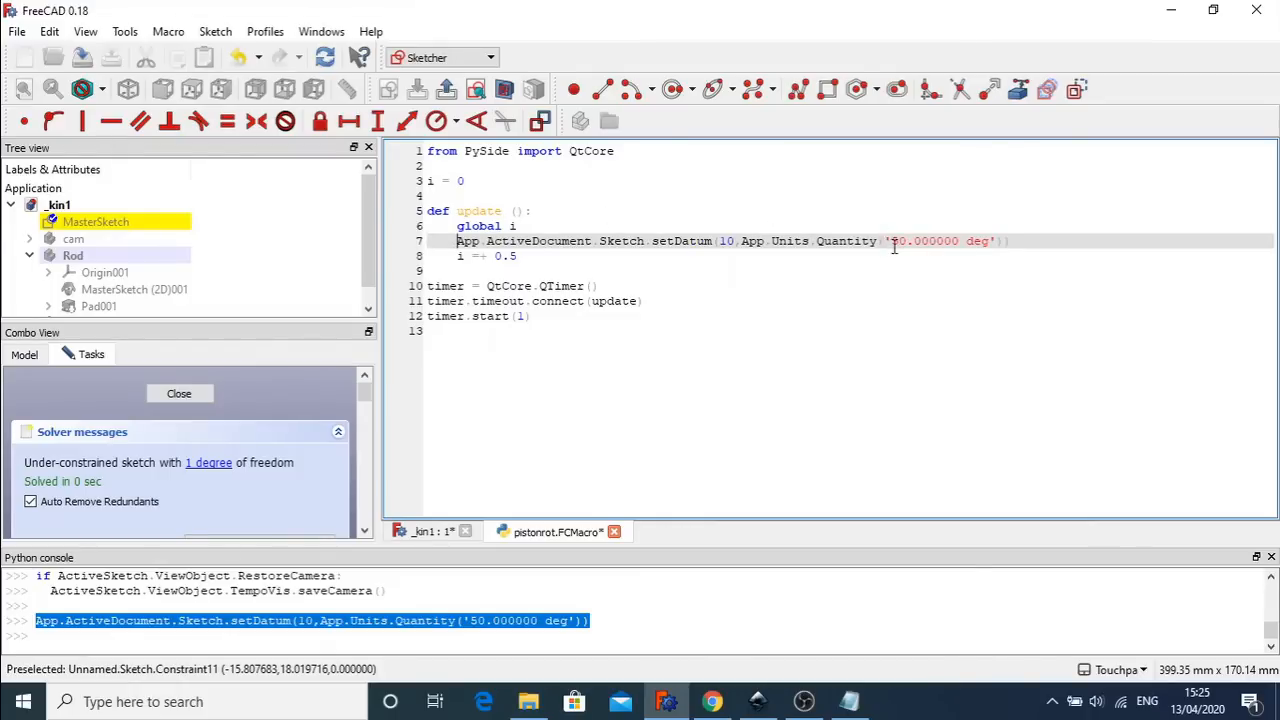
- Replace the fixed 50.000000 value in the setDatum line so the quantity reads "str(i)+' deg'"
{"action": "left_click_drag", "start_coordinate": [893, 241], "coordinate": [958, 240]}
{"action": "key", "text": "BackSpace"}
{"action": "type", "text": "str(i)+"}
{"action": "left_click", "coordinate": [944, 241]}
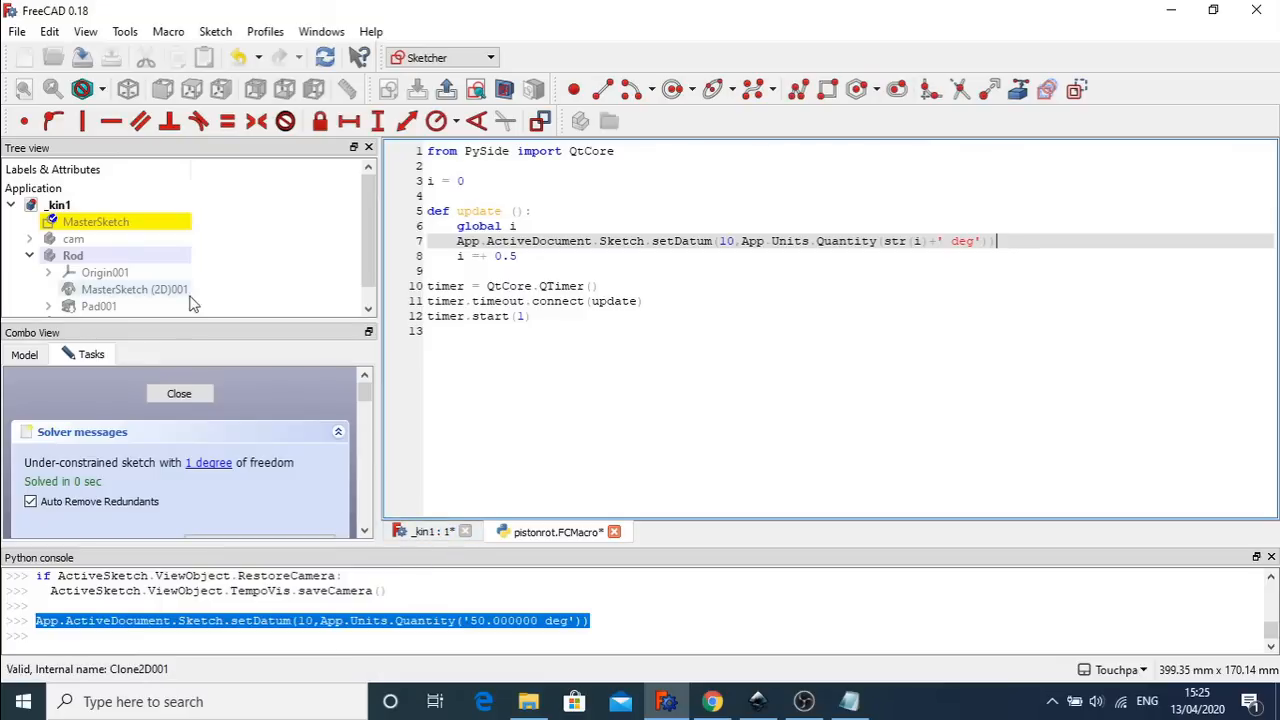
- Reopen and close MasterSketch, and select the logged "App.getDocument('Unnamed').recompute()" command in the Python console for copying
{"action": "double_click", "coordinate": [107, 226]}
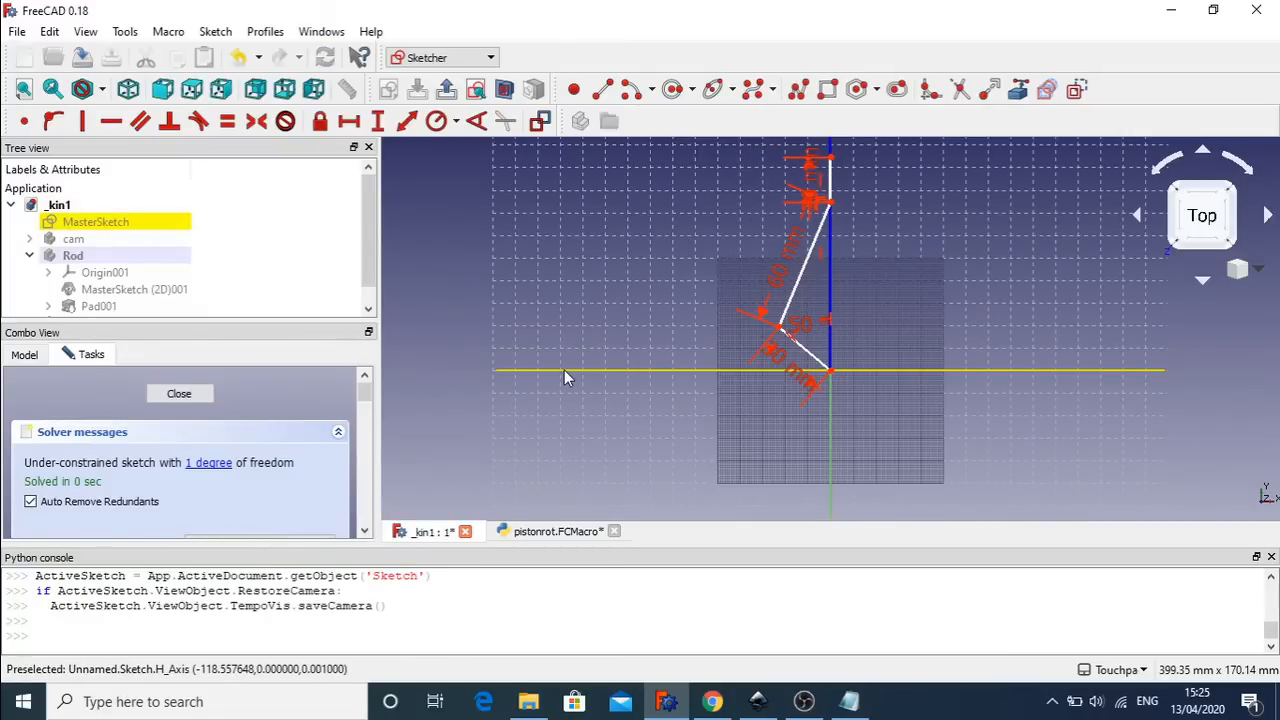
{"action": "left_click", "coordinate": [179, 395]}
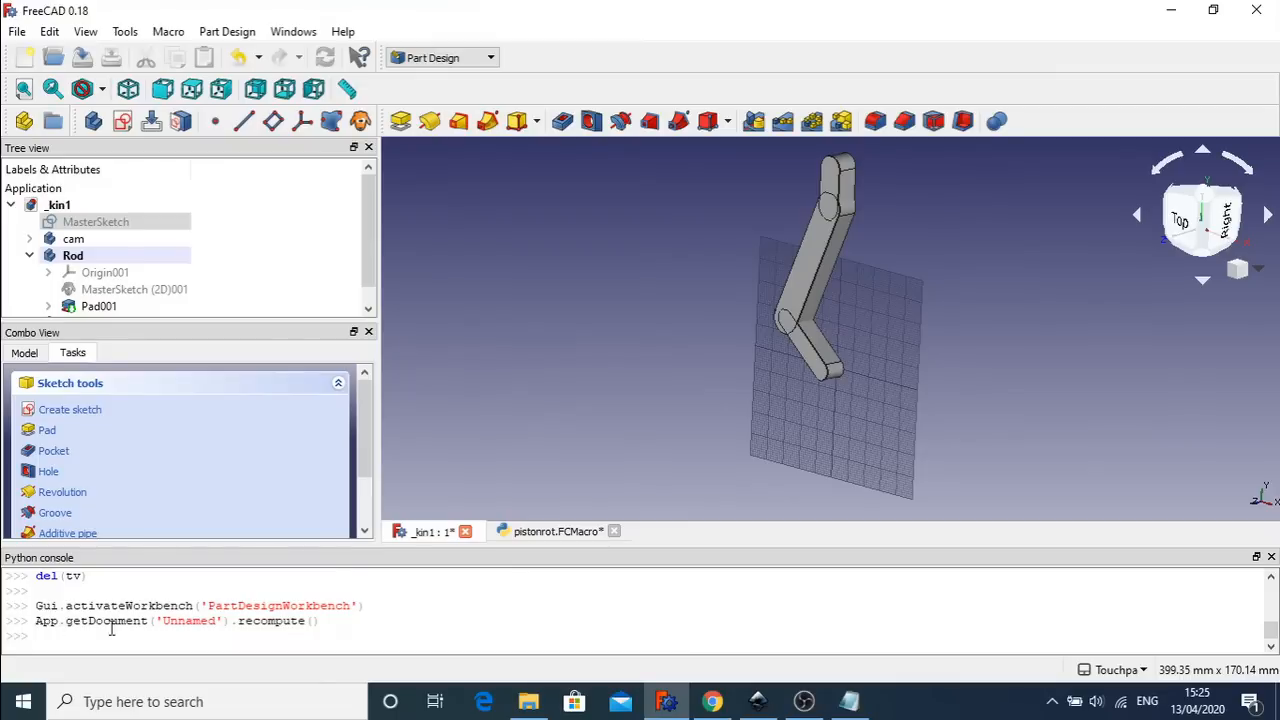
{"action": "double_click", "coordinate": [272, 621]}
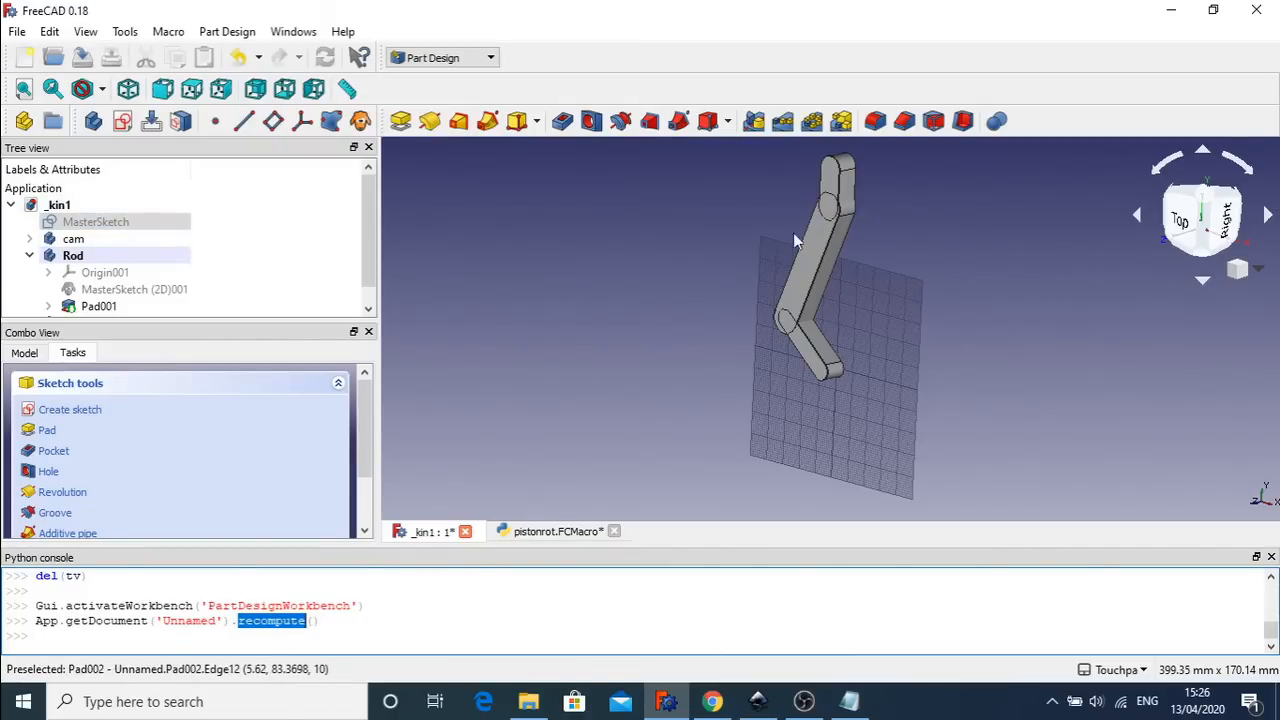
{"action": "left_click", "coordinate": [334, 630]}
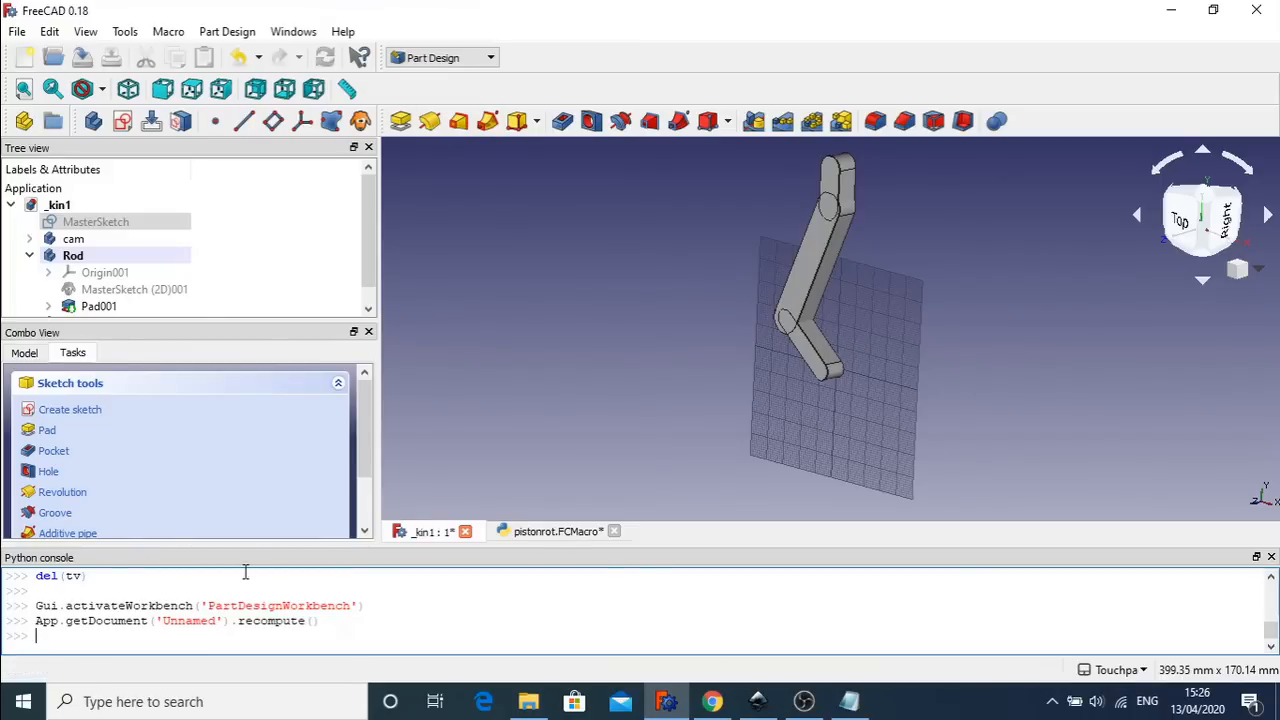
{"action": "right_click", "coordinate": [334, 624]}
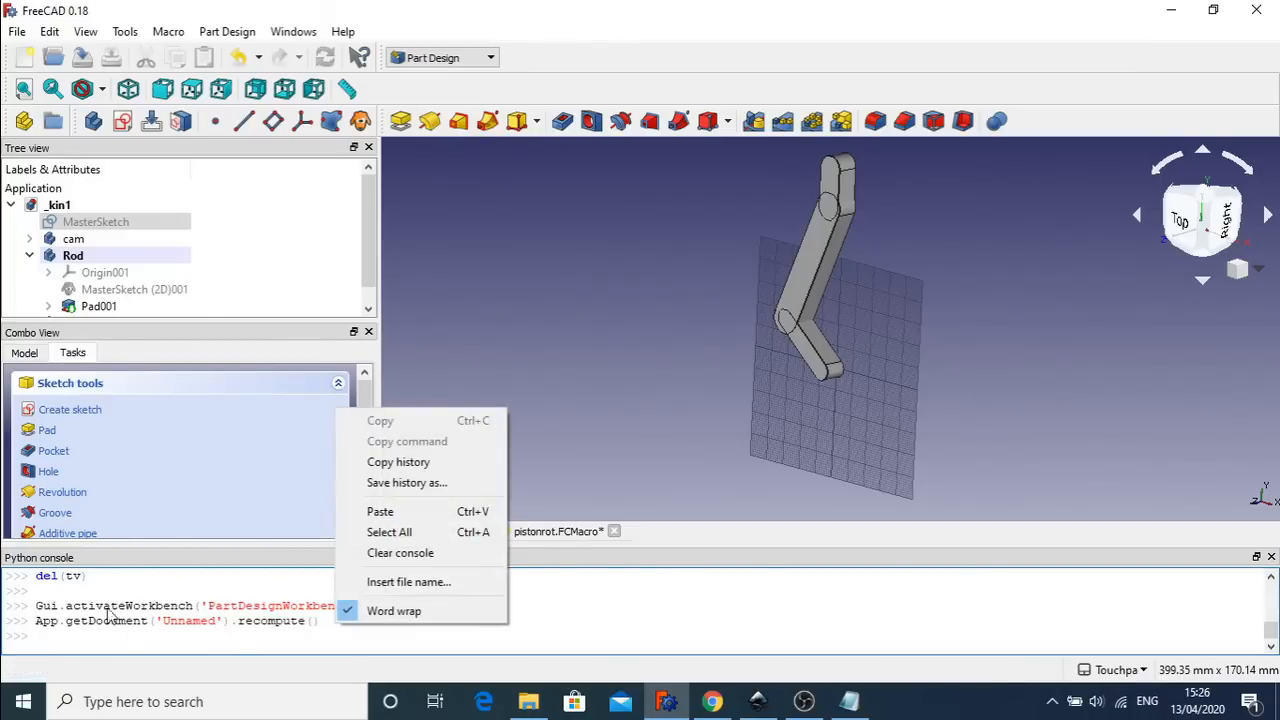
{"action": "left_click", "coordinate": [268, 640]}
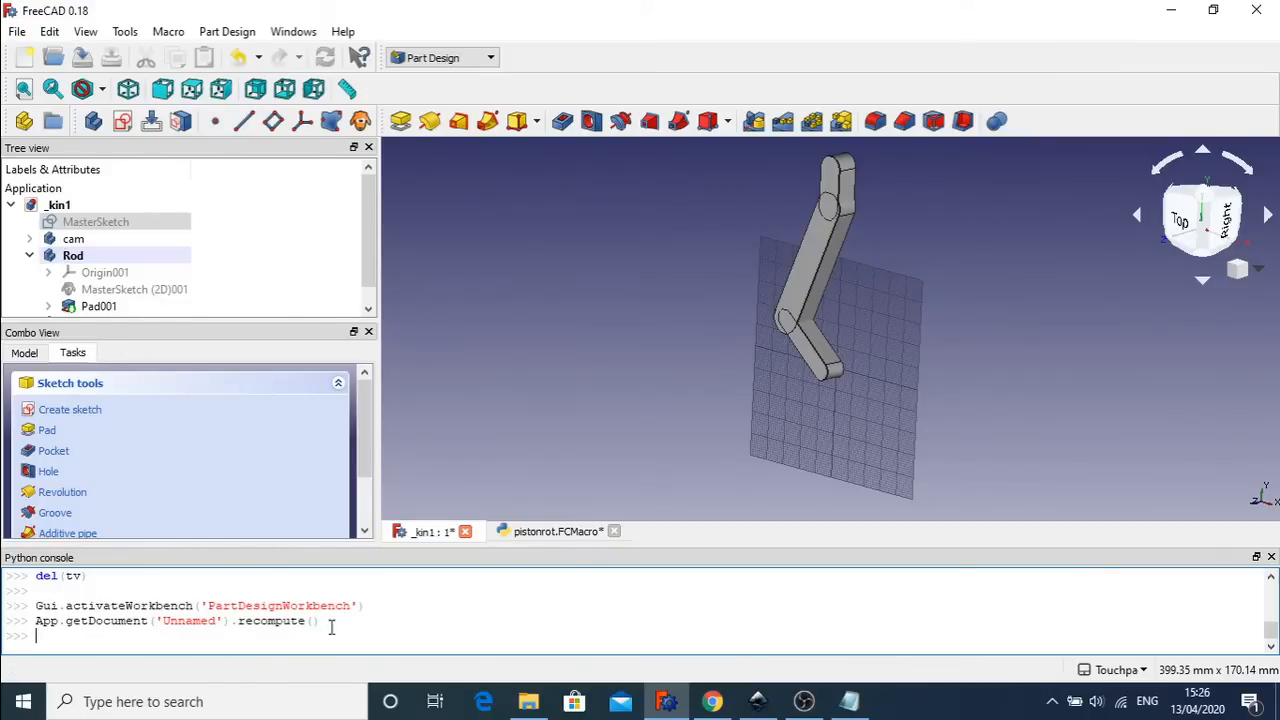
{"action": "left_click_drag", "start_coordinate": [343, 628], "coordinate": [76, 624]}
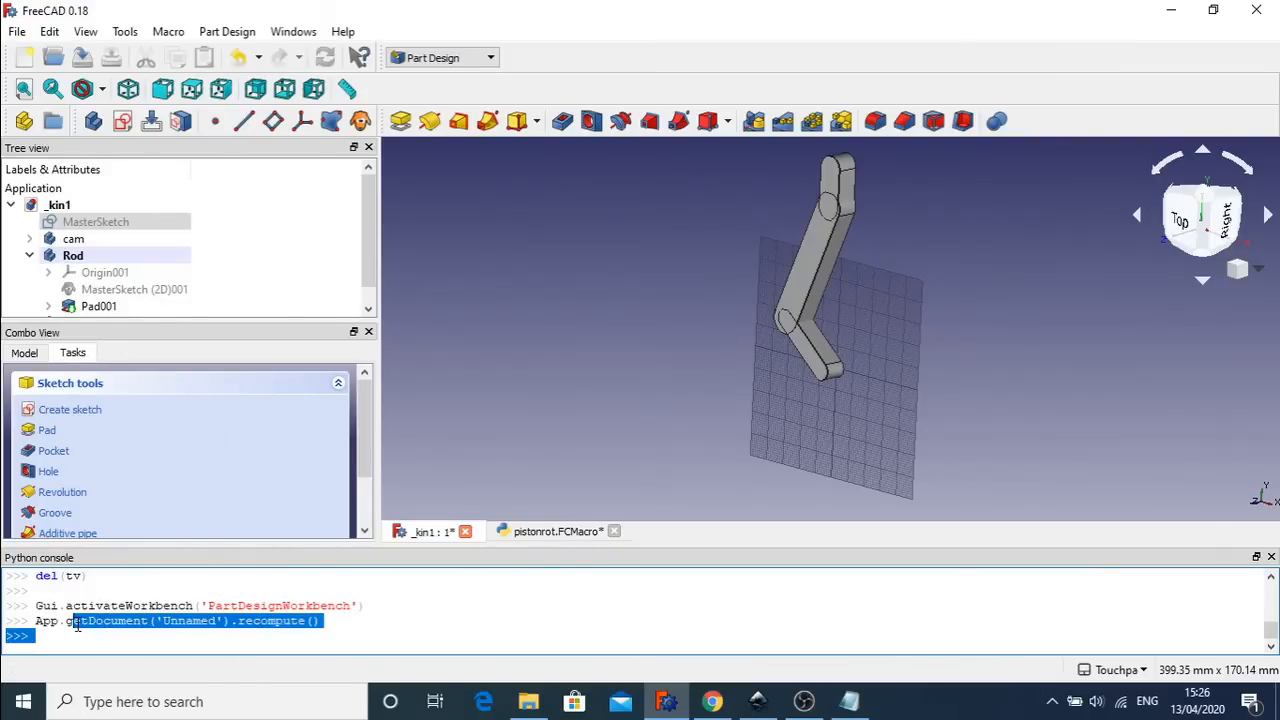
{"action": "left_click", "coordinate": [334, 621]}
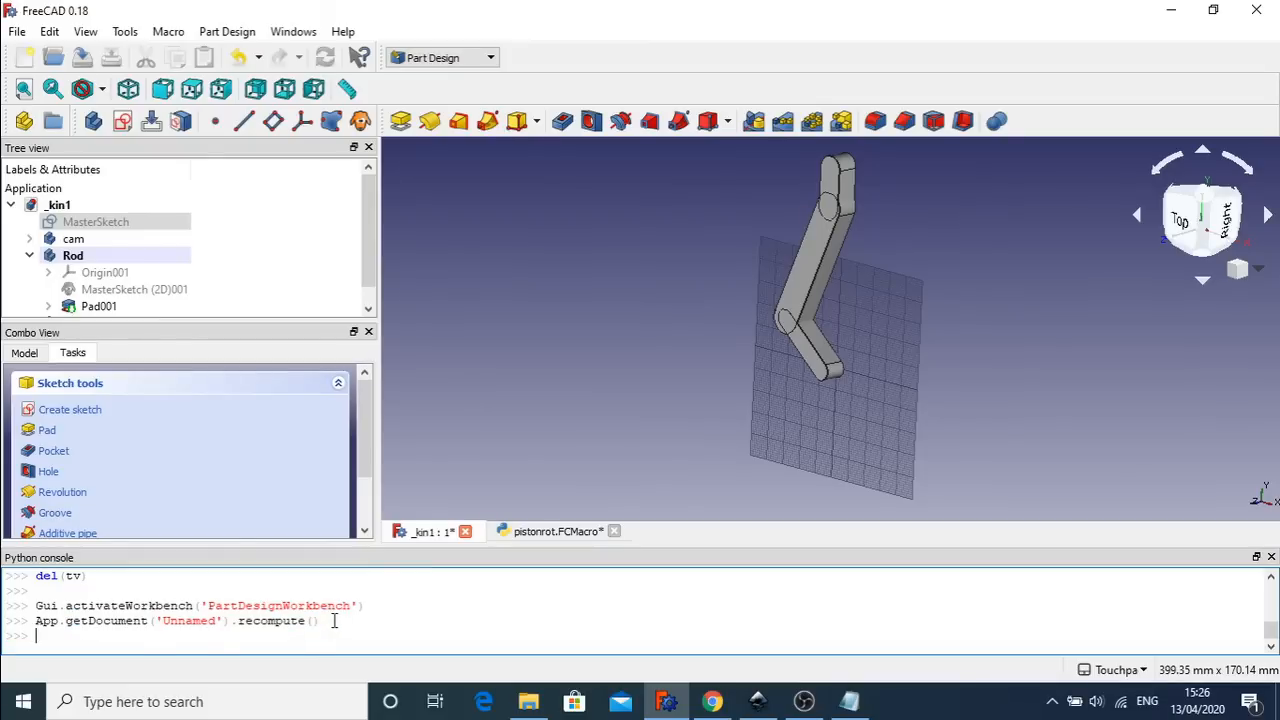
{"action": "right_click", "coordinate": [48, 622]}
{"action": "left_click", "coordinate": [34, 621]}
{"action": "left_click_drag", "start_coordinate": [34, 621], "coordinate": [350, 618]}
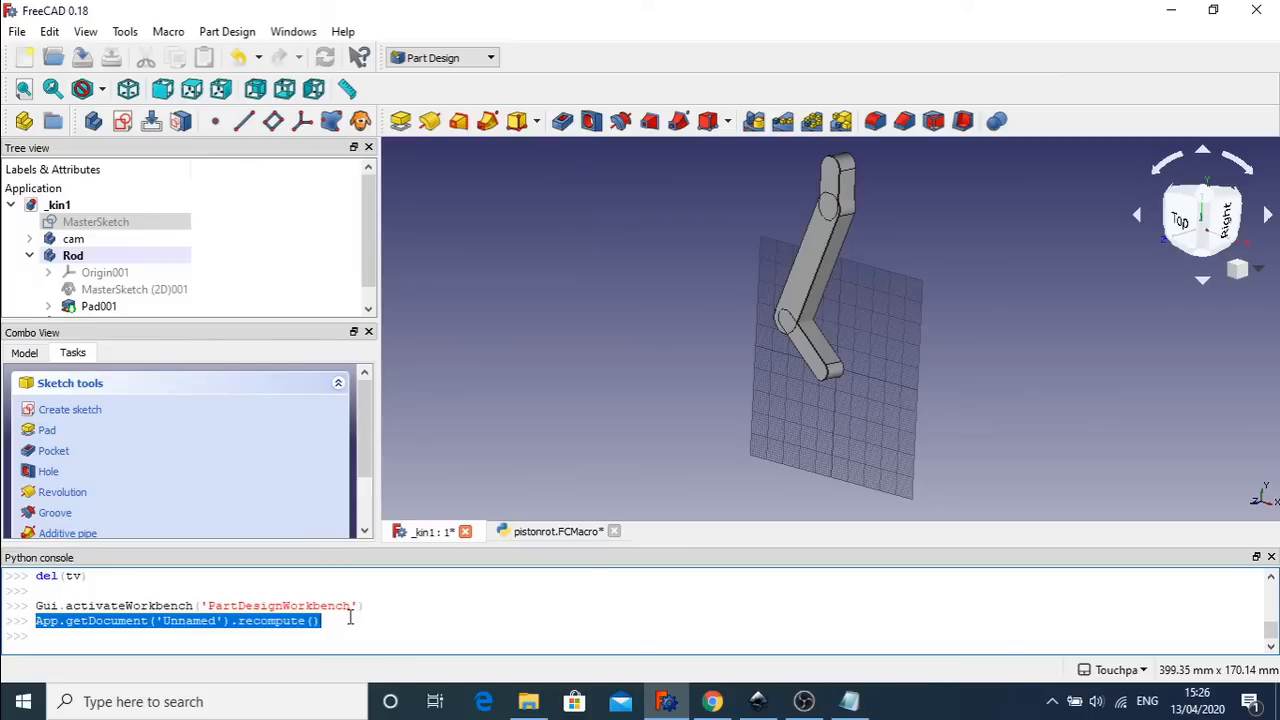
- Insert "App.getDocument('Unnamed').recompute()" as an indented line below the setDatum line and save the pistonrot macro
{"action": "left_click", "coordinate": [540, 535]}
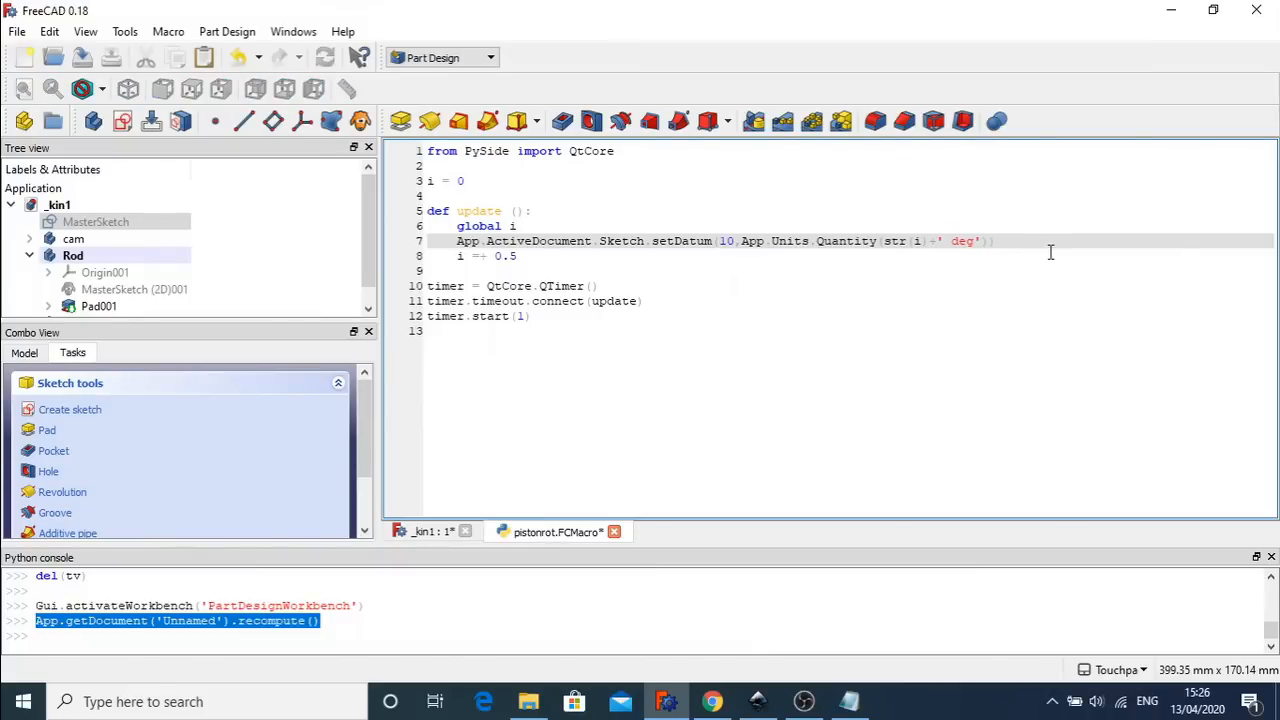
{"action": "type", "text": "App.getDocument('Unnamed').recompute()"}
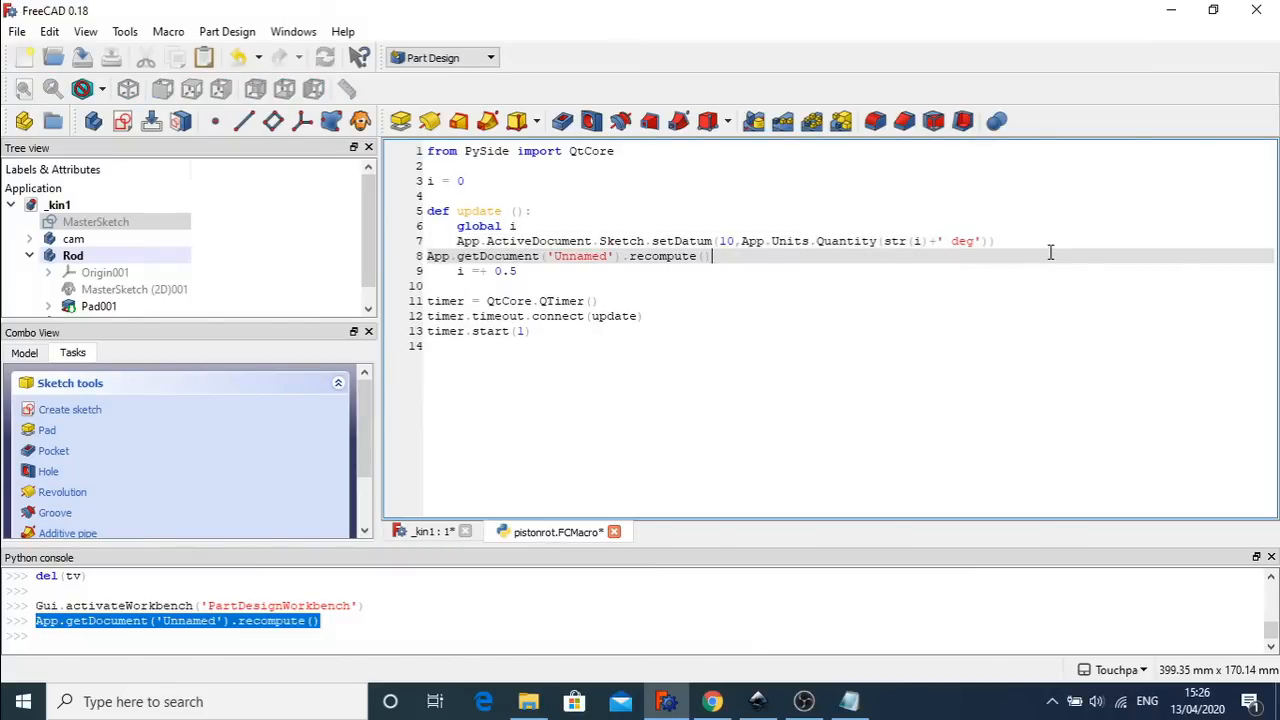
{"action": "left_click", "coordinate": [428, 257]}
{"action": "key", "text": "Tab"}
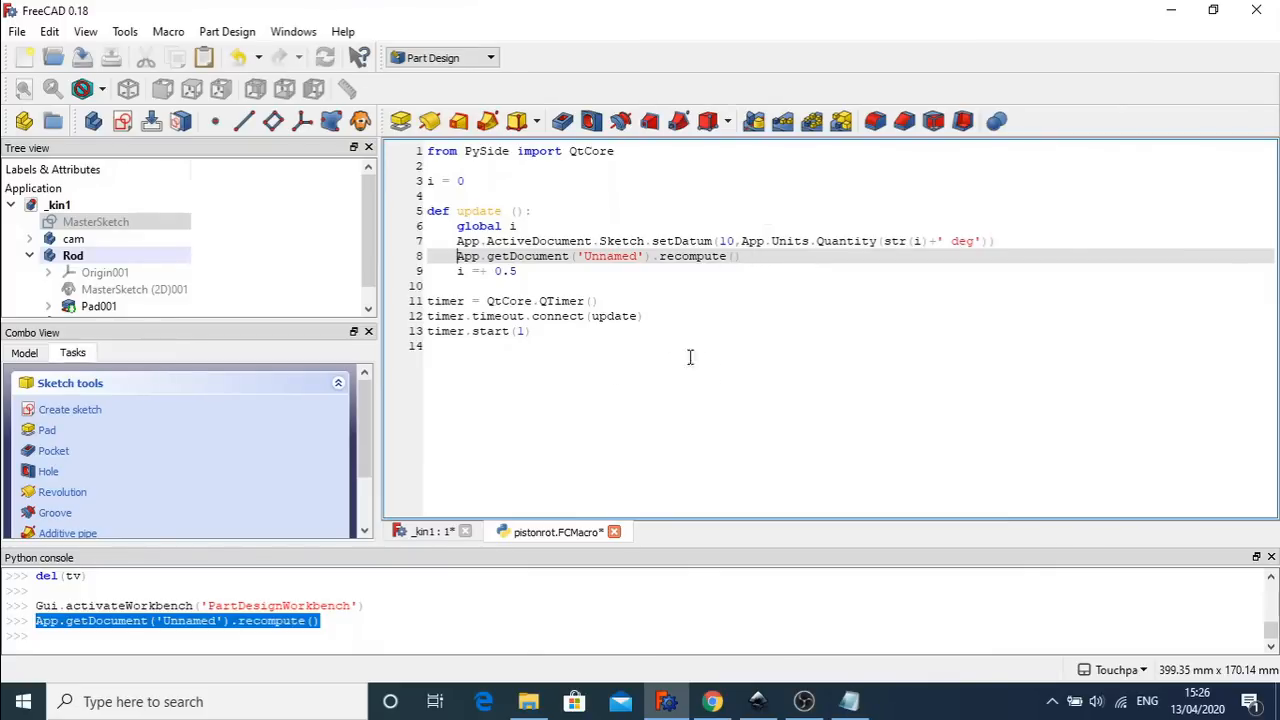
{"action": "key", "text": "ctrl+s"}
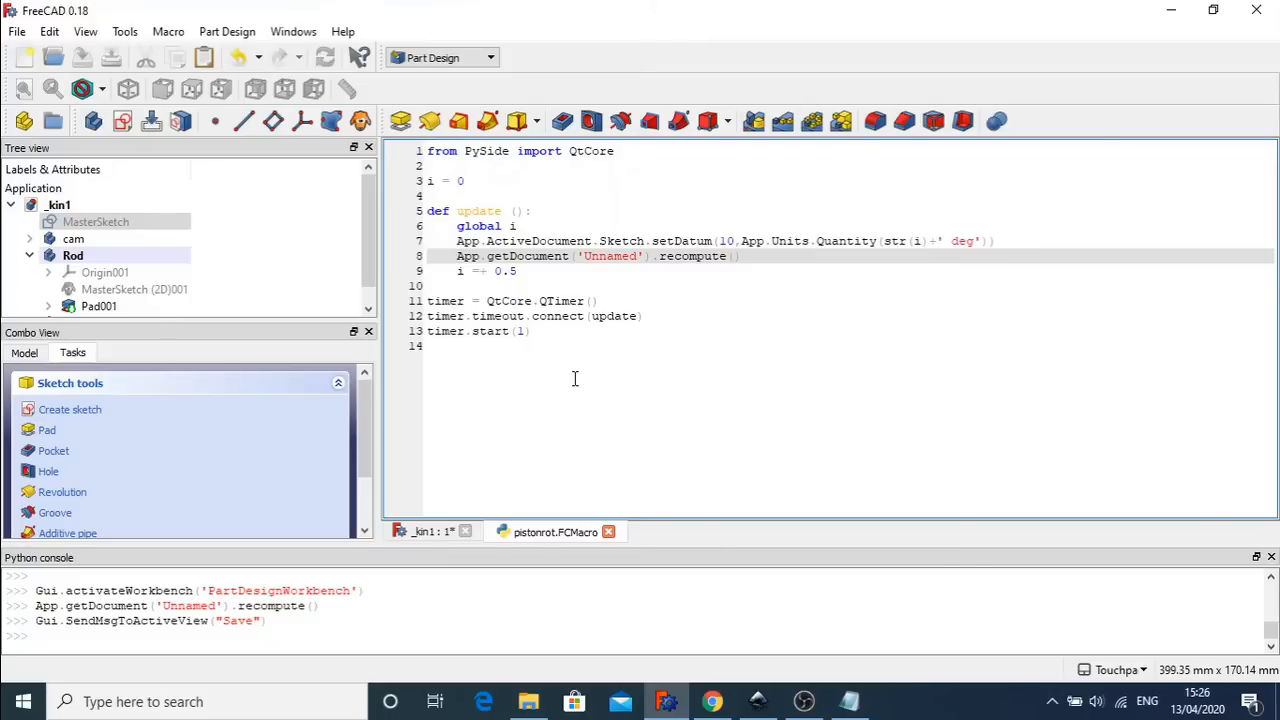
- Run the entire macro code in the Python console with the _kin1 model in view, and stop it with "timer.stop()"
{"action": "key", "text": "ctrl+a"}
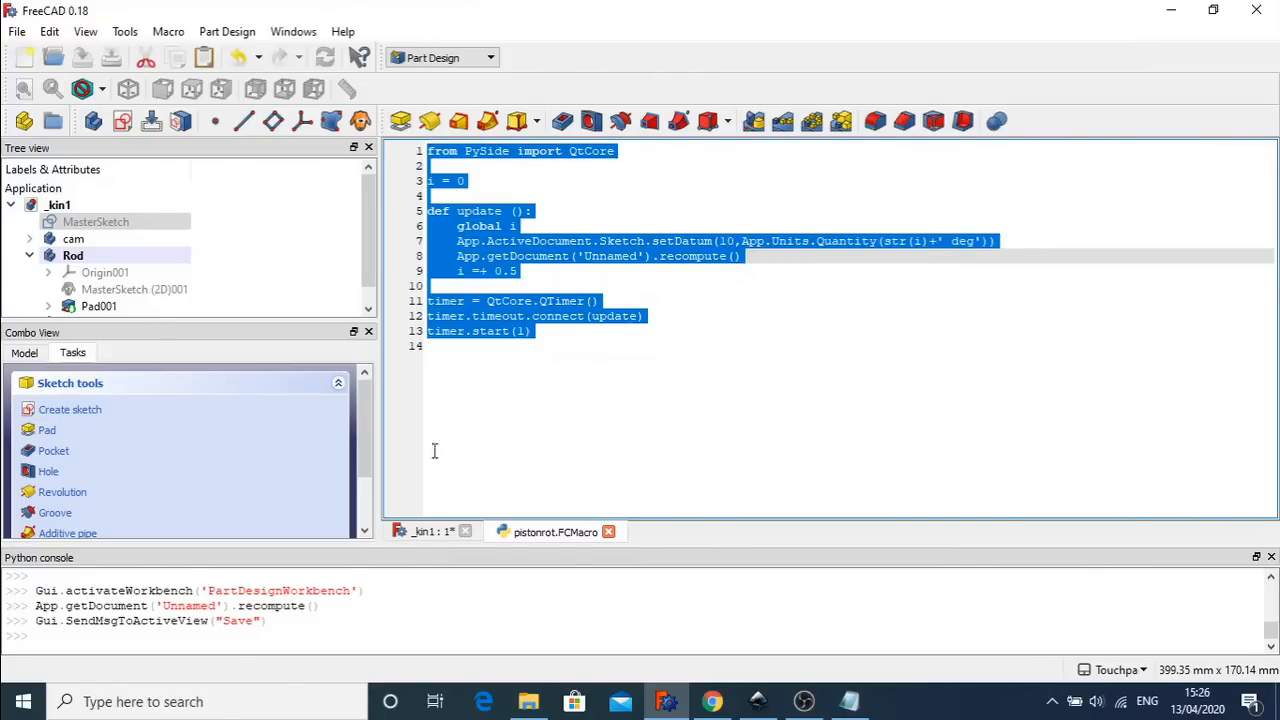
{"action": "left_click", "coordinate": [424, 532]}
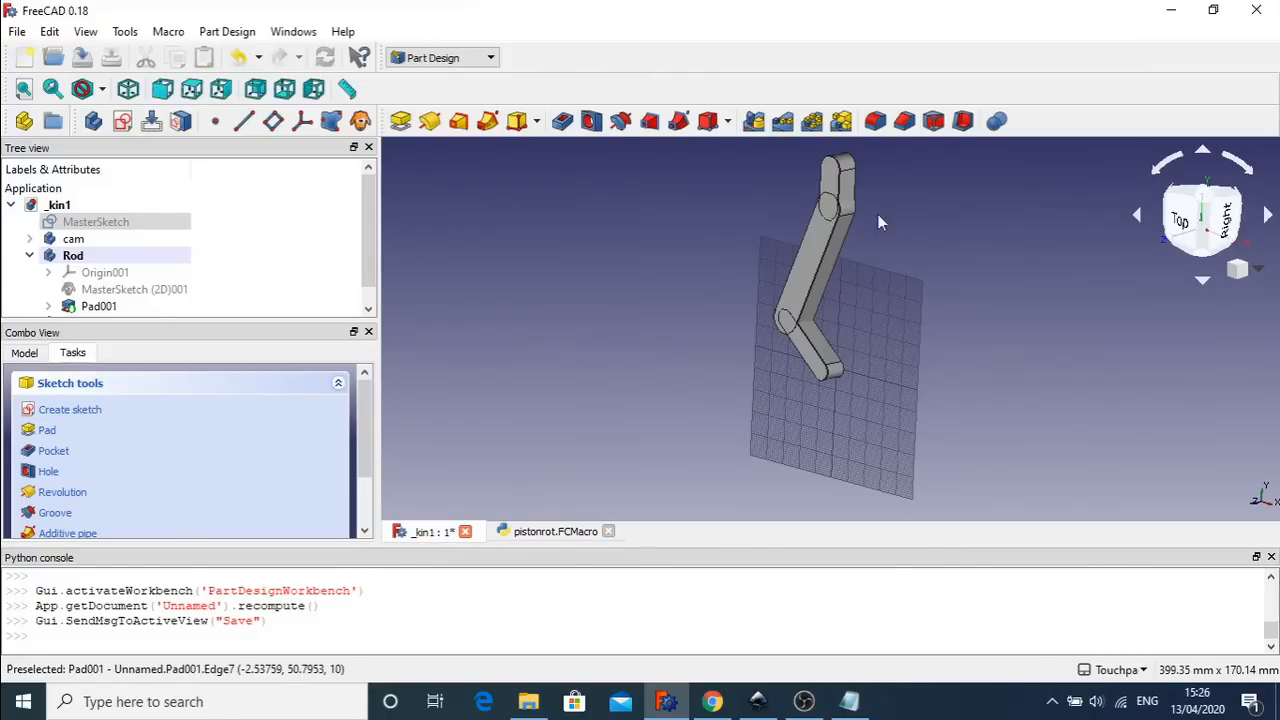
{"action": "right_click", "coordinate": [318, 640]}
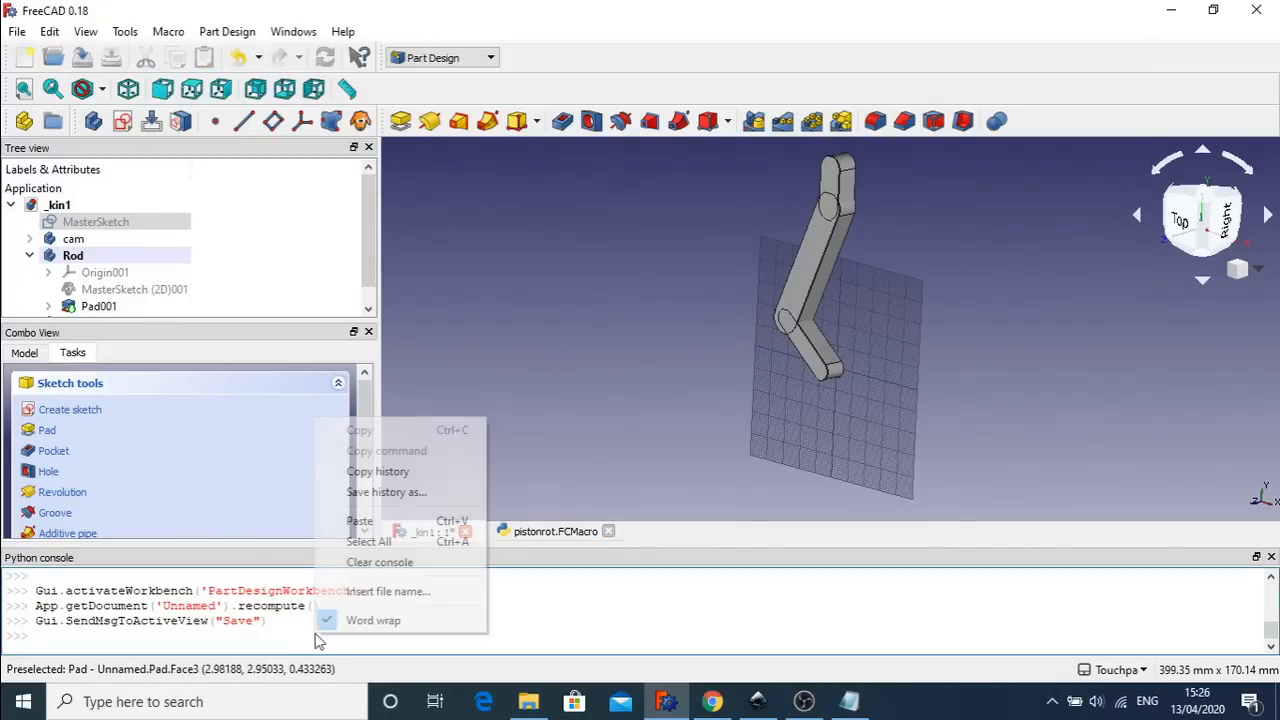
{"action": "left_click", "coordinate": [316, 640]}
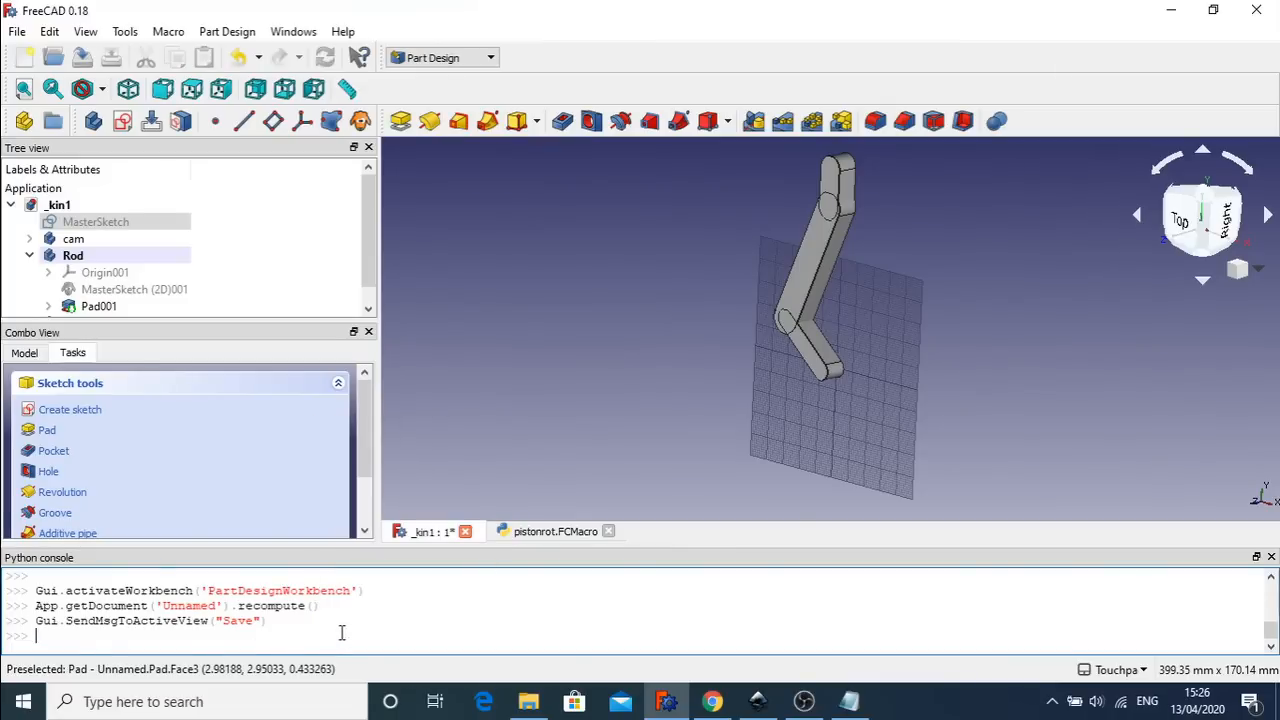
{"action": "type", "text": "timer = QtCore.QTimer() timer.timeout.connect(update) timer.start(1)"}
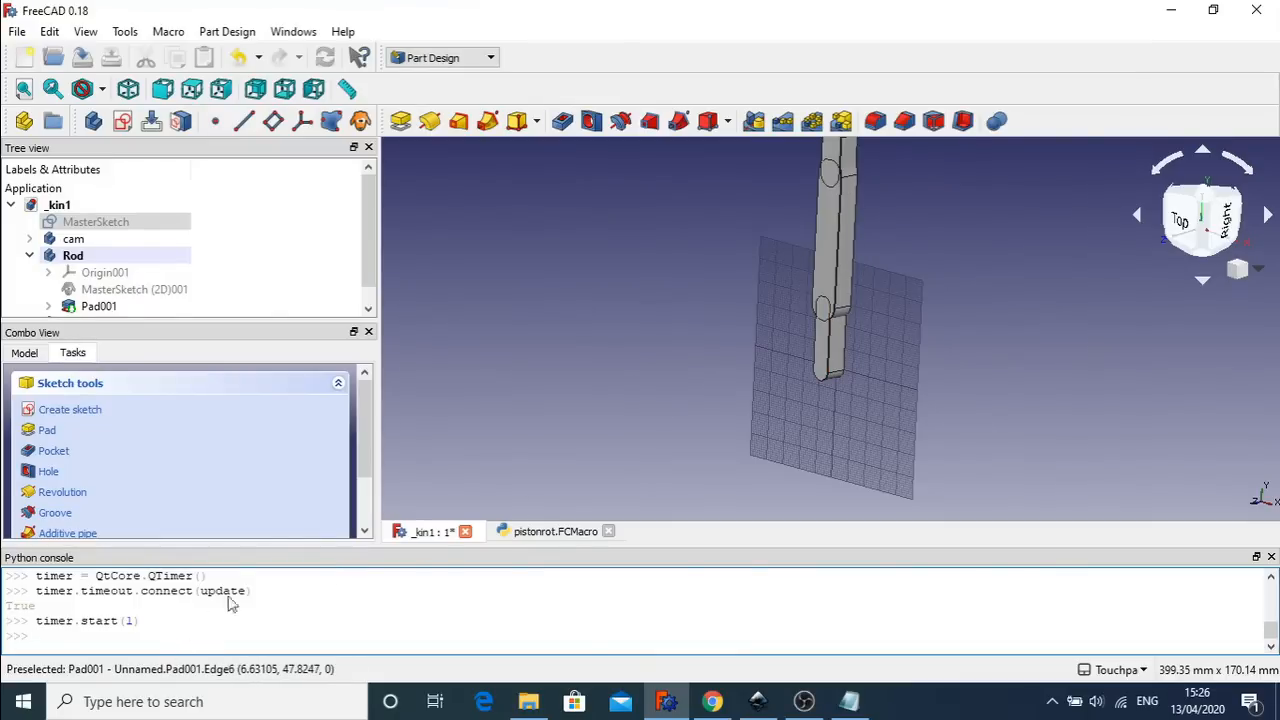
{"action": "key", "text": "Return"}
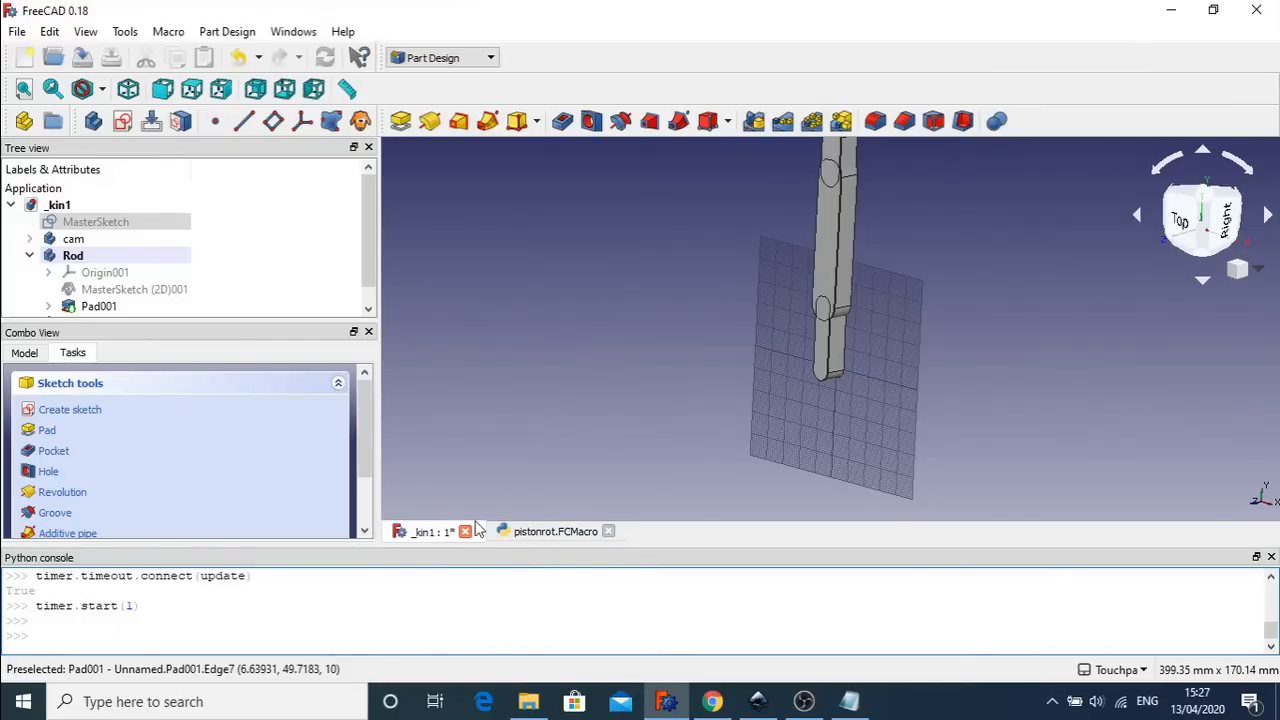
{"action": "type", "text": ".stop()"}
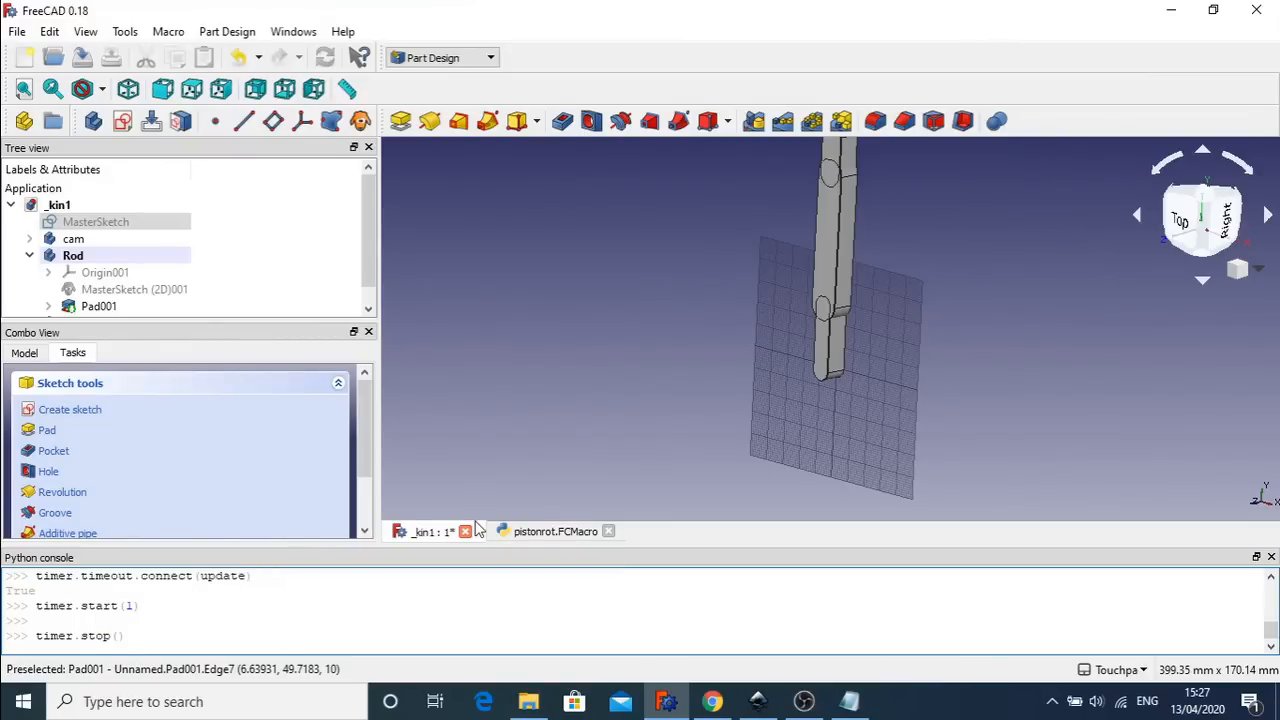
{"action": "key", "text": "Return"}
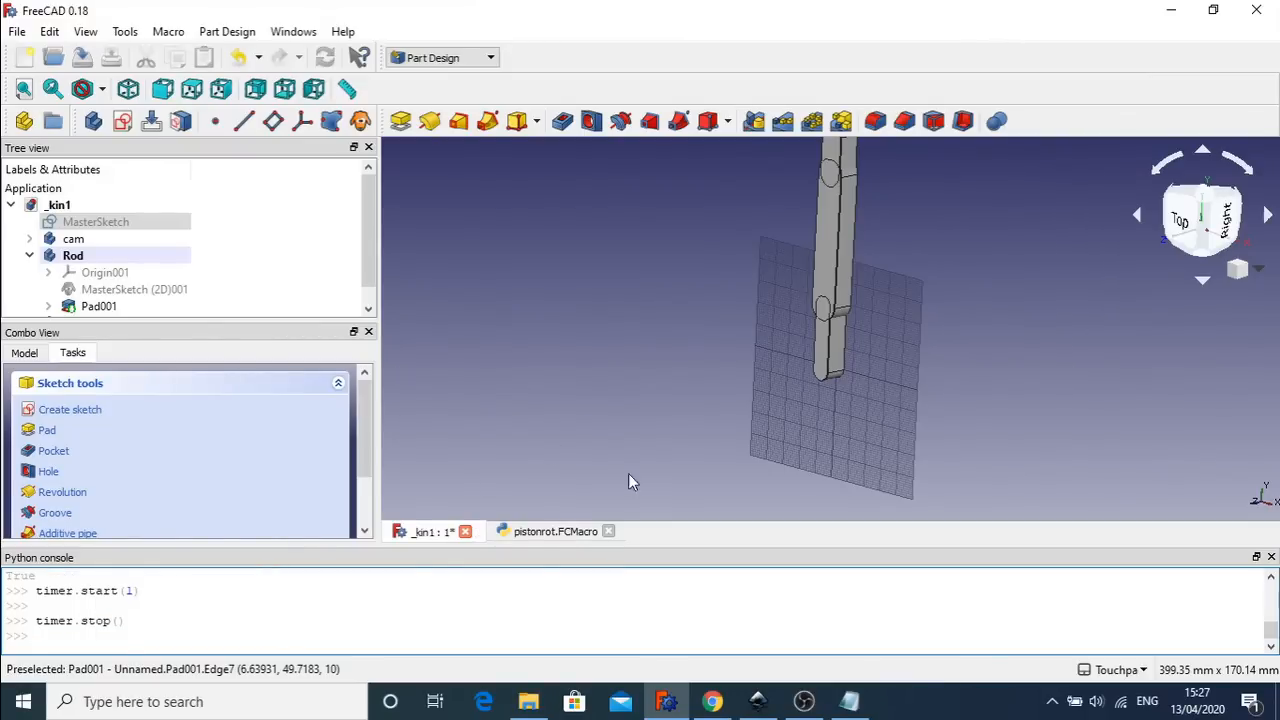
- Correct the increment line in the pistonrot macro's update function so it reads "i += 0.5"
{"action": "left_click", "coordinate": [545, 534]}
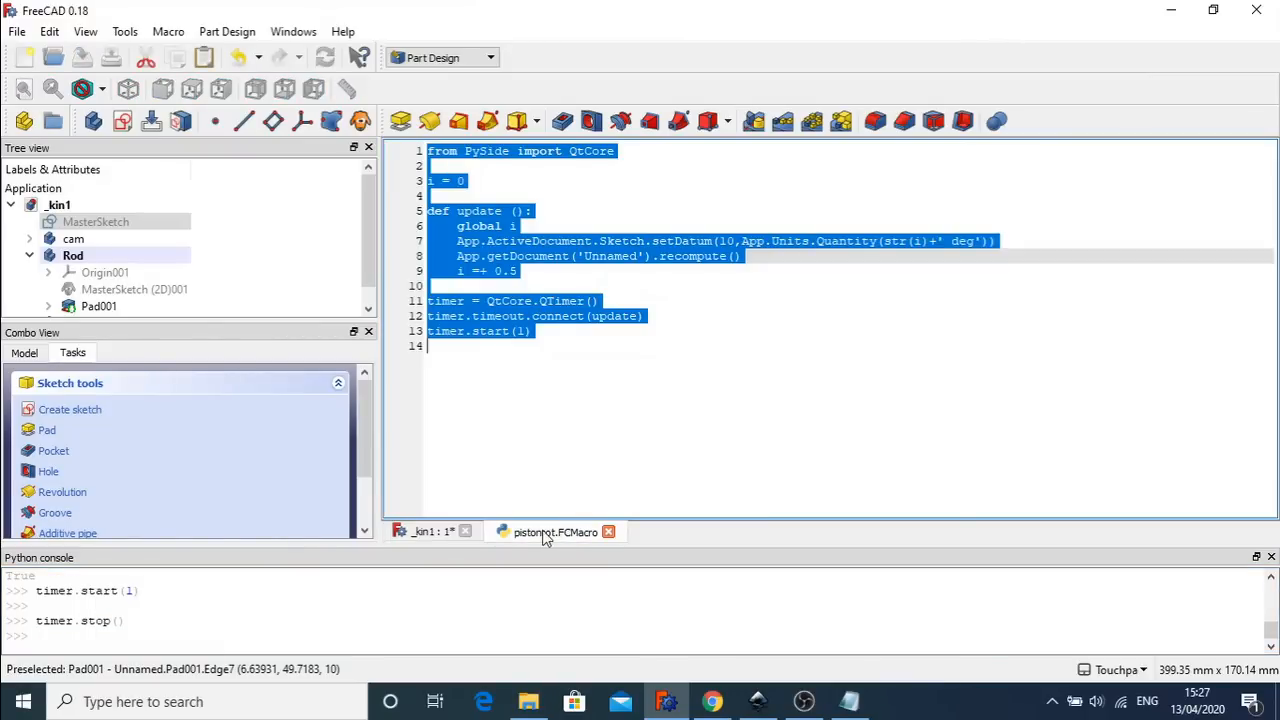
{"action": "left_click", "coordinate": [742, 298]}
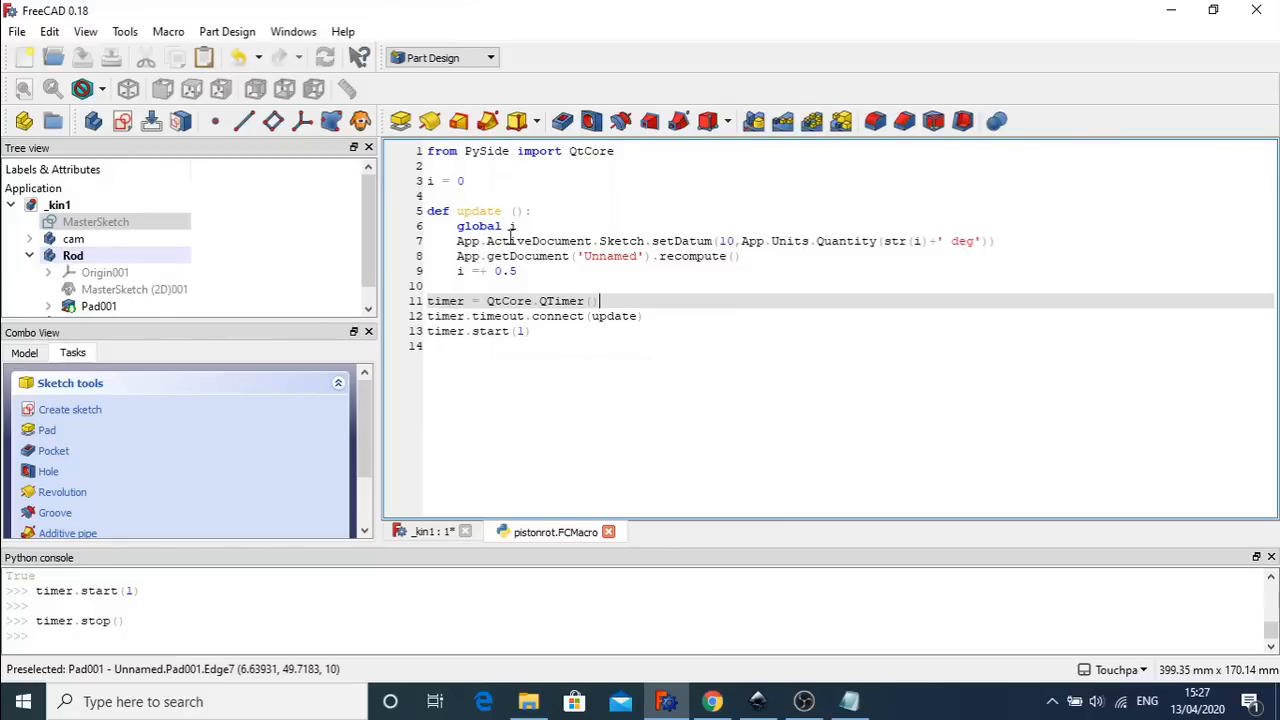
{"action": "left_click", "coordinate": [479, 272]}
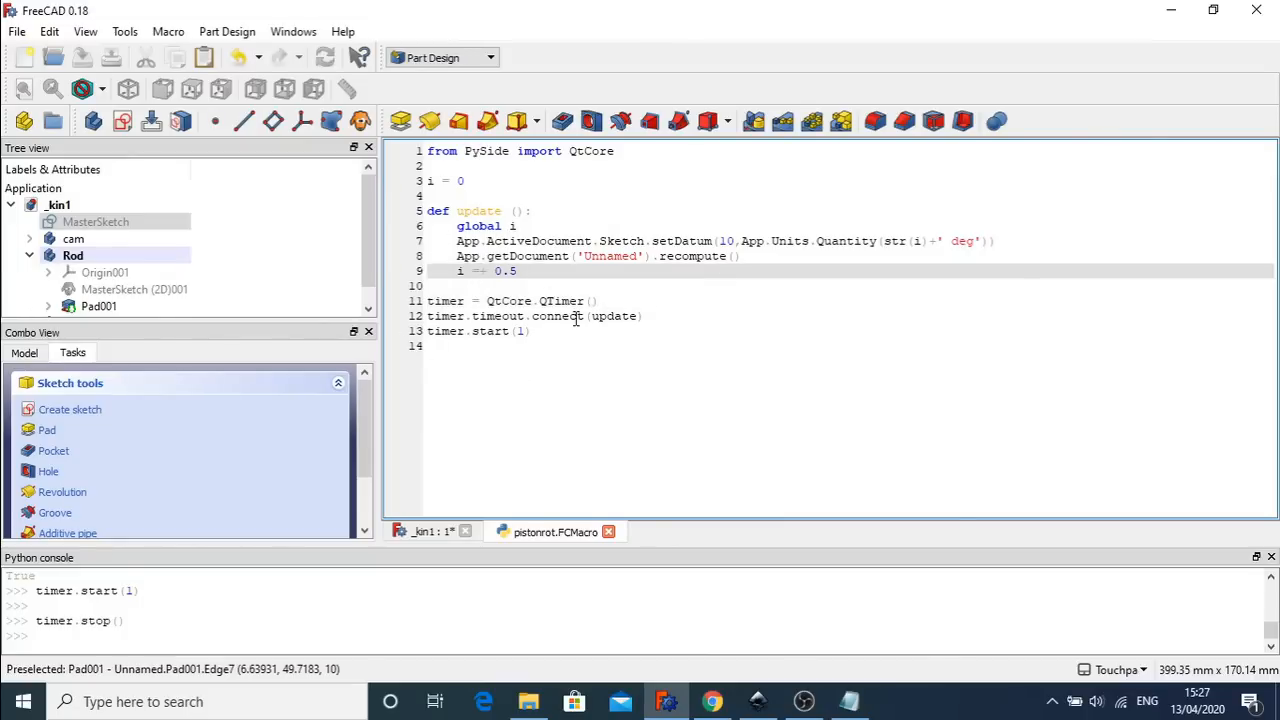
{"action": "key", "text": "BackSpace"}
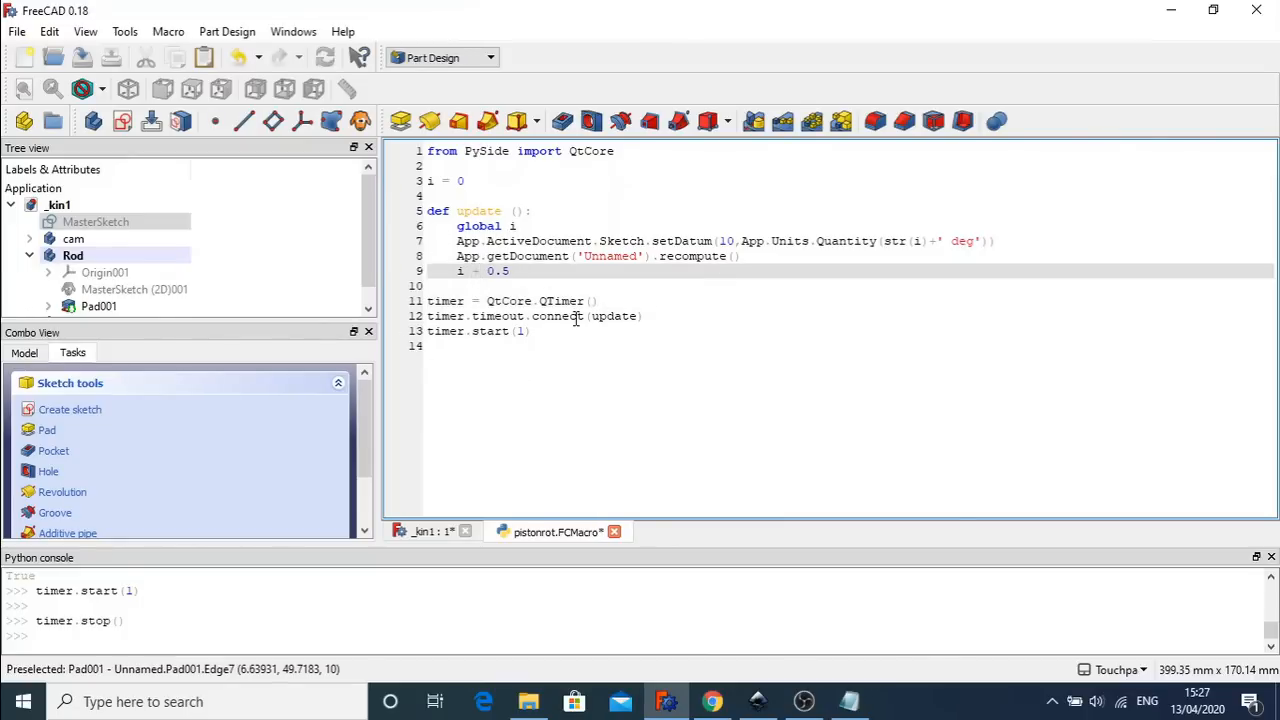
{"action": "type", "text": "="}
- Run the corrected macro code in the Python console with the _kin1 model in view, and stop it with "timer.stop()"
{"action": "left_click_drag", "start_coordinate": [551, 334], "coordinate": [386, 158]}
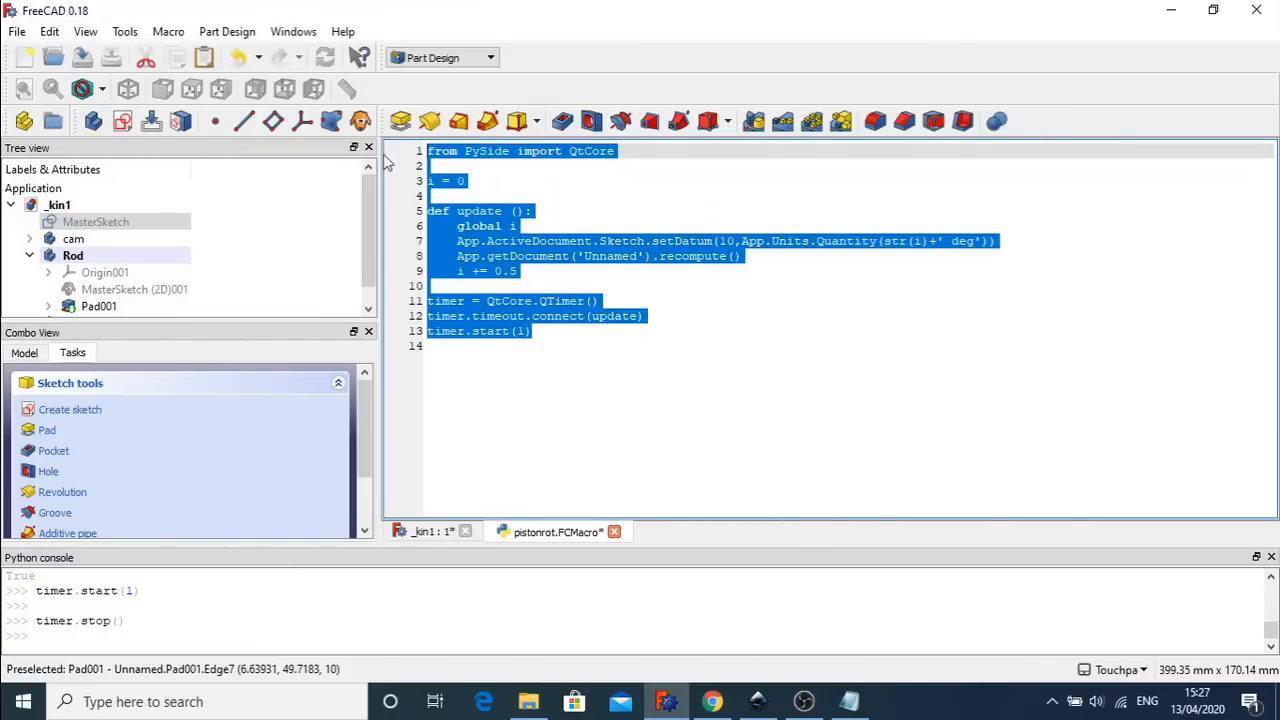
{"action": "left_click", "coordinate": [425, 532]}
{"action": "left_click", "coordinate": [234, 634]}
{"action": "type", "text": "timer = QtCore.QTimer() timer.timeout.connect(update) timer.start(1)"}
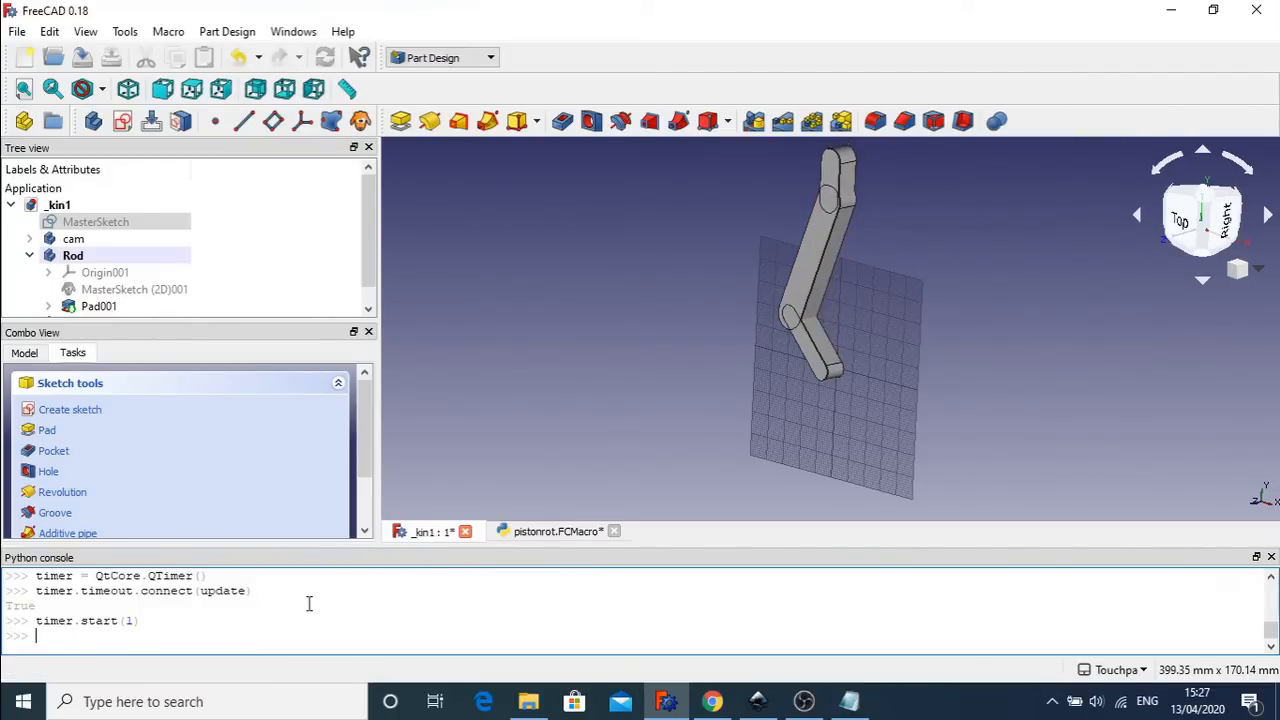
{"action": "type", "text": "timer"}
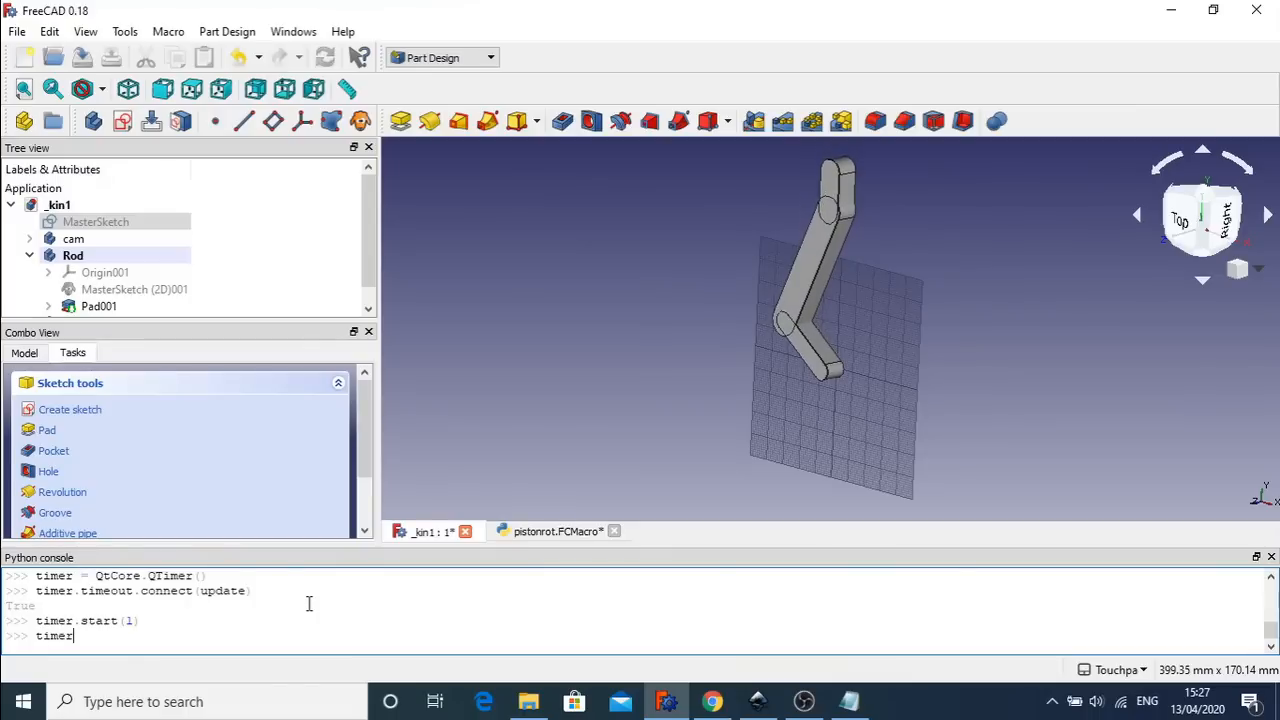
{"action": "type", "text": ".stop()"}
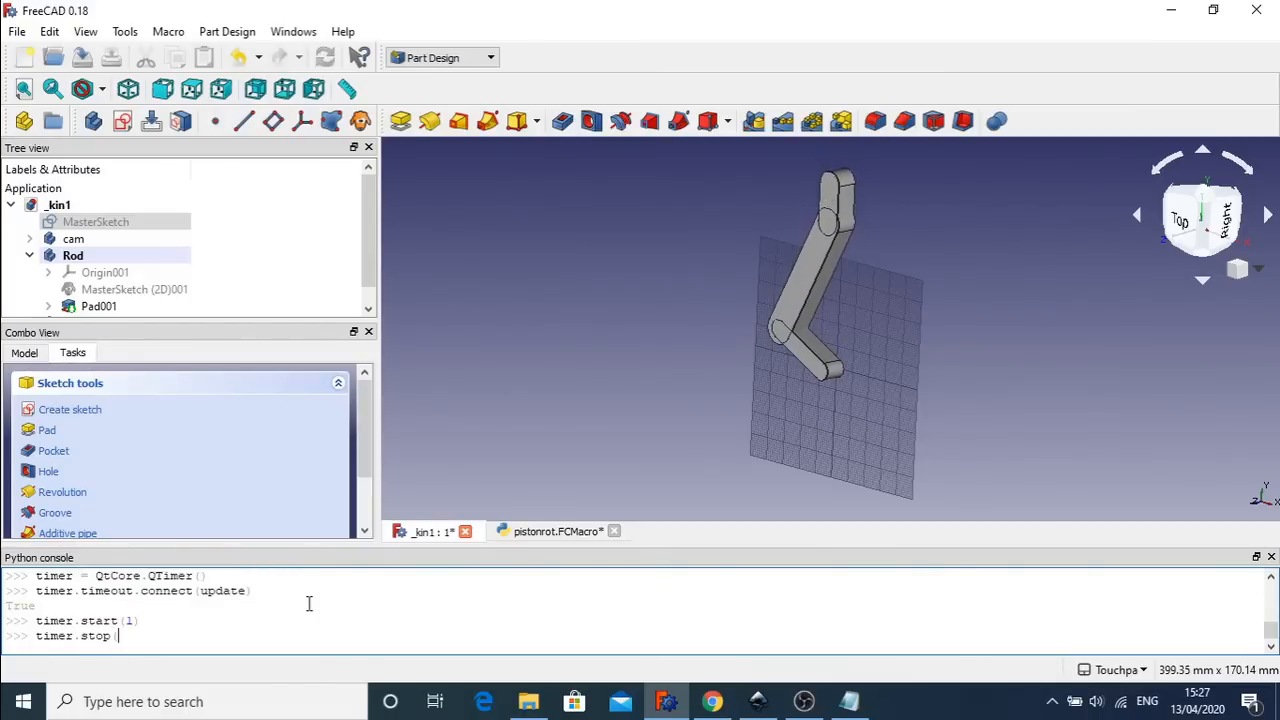
{"action": "key", "text": "Return"}
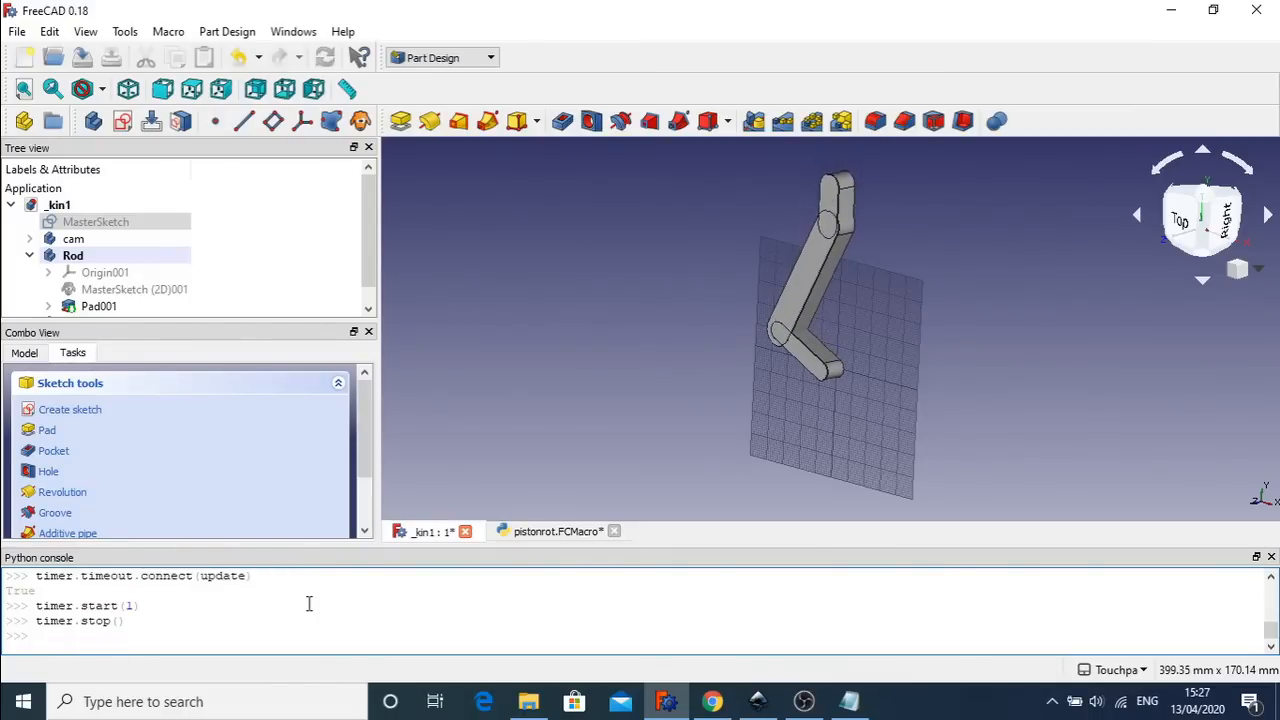
- Set the increment of i in the pistonrot macro's update function to 2 and save the macro
{"action": "left_click", "coordinate": [548, 532]}
{"action": "left_click", "coordinate": [634, 301]}
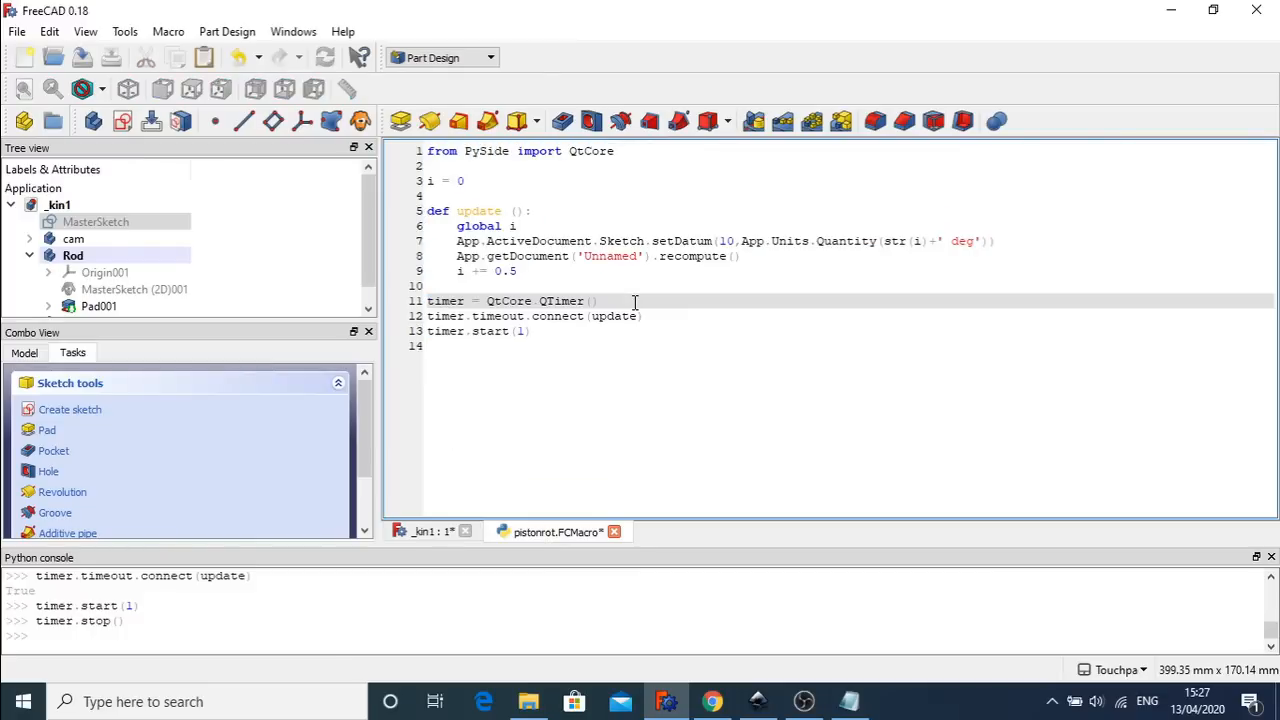
{"action": "double_click", "coordinate": [505, 271]}
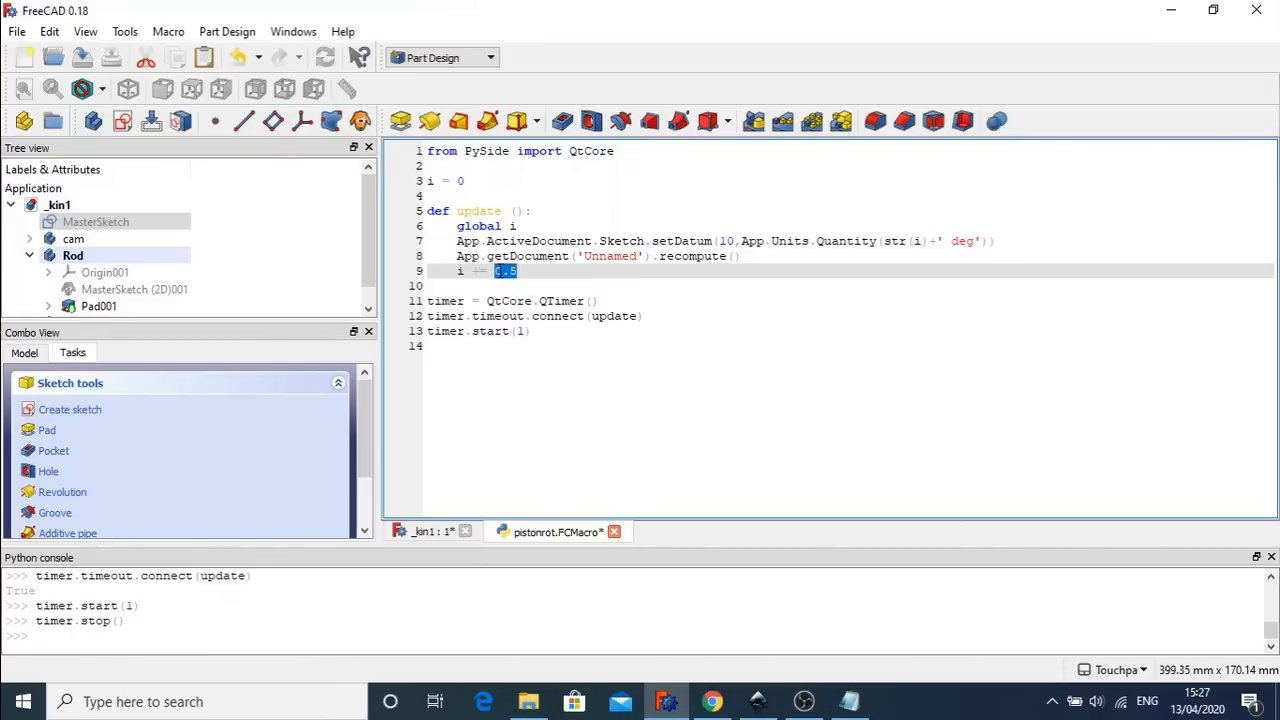
{"action": "type", "text": "2"}
{"action": "key", "text": "ctrl+s"}
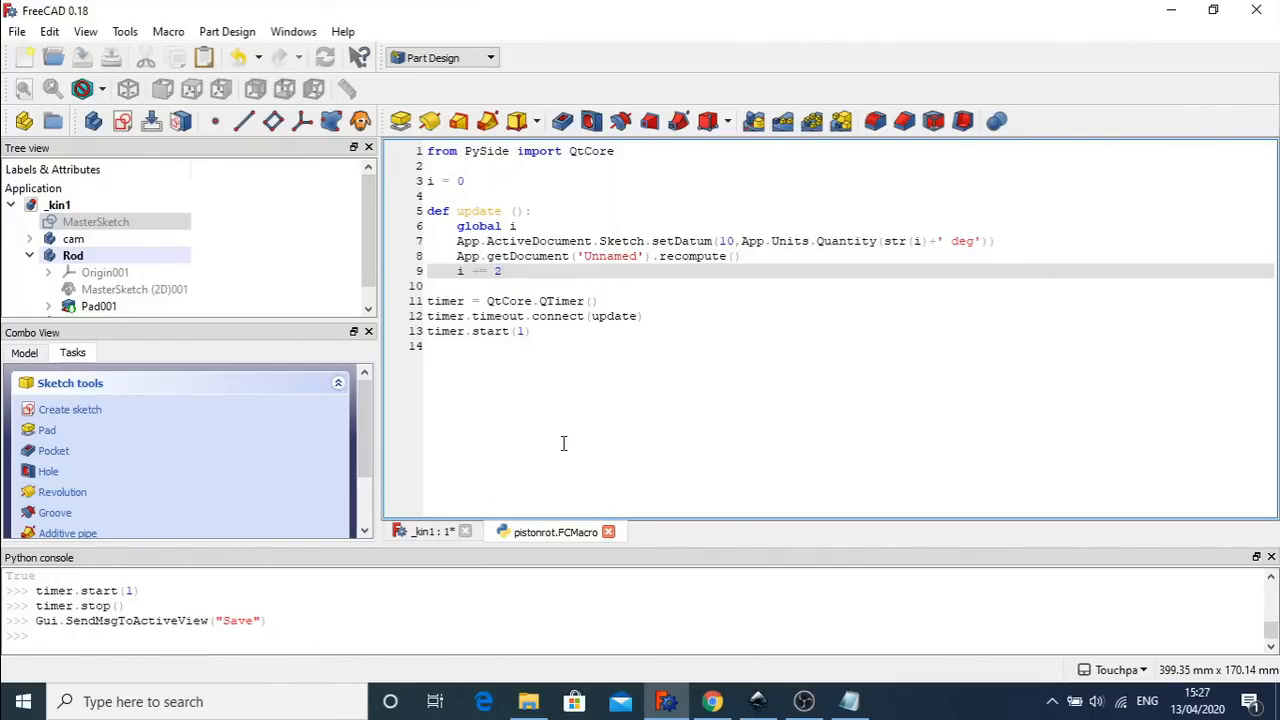
- Run the whole saved macro code in the Python console with the _kin1 model in view to animate the linkage
{"action": "key", "text": "ctrl+a"}
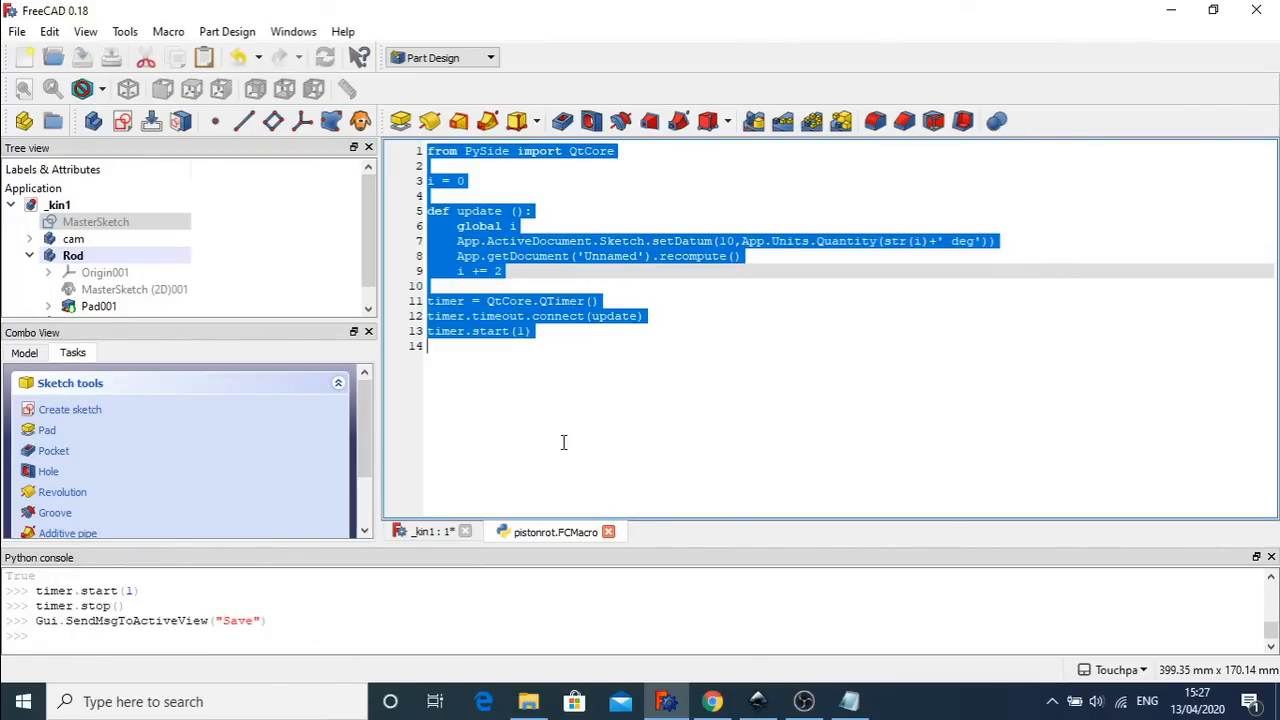
{"action": "left_click", "coordinate": [423, 531]}
{"action": "left_click", "coordinate": [289, 634]}
{"action": "key", "text": "ctrl+v"}
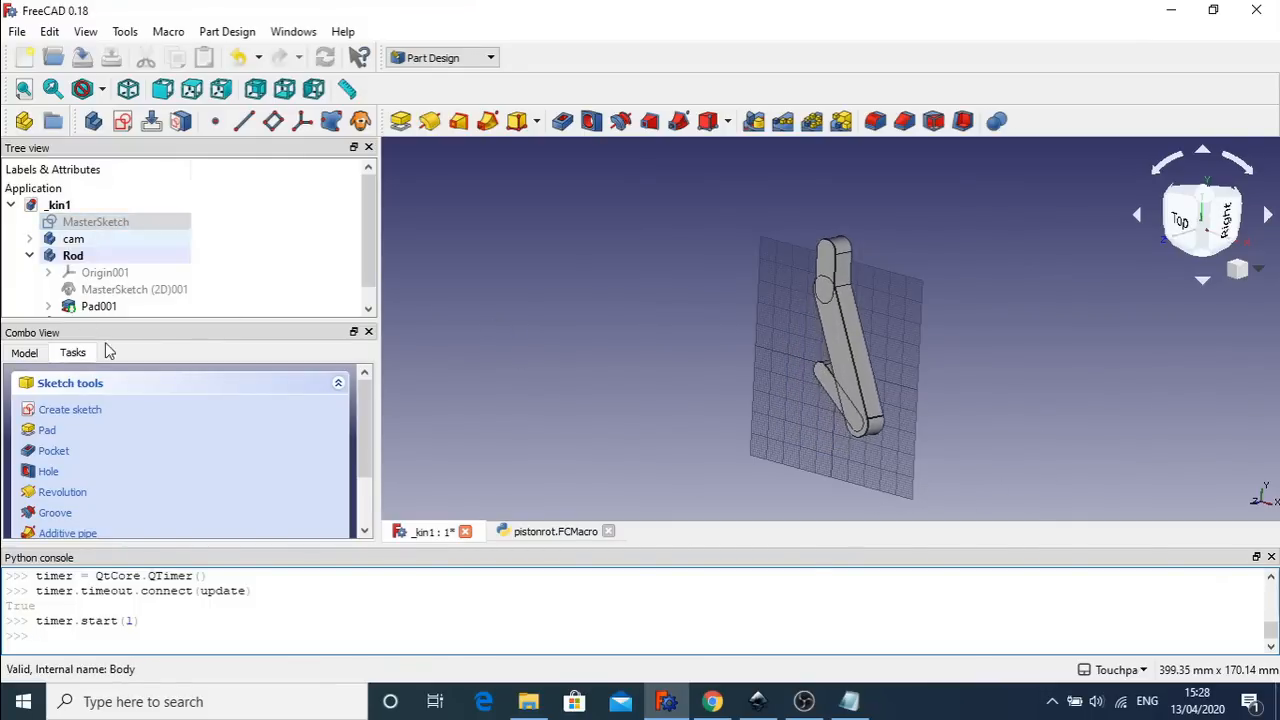
{"action": "scroll", "coordinate": [367, 270], "scroll_direction": "down", "scroll_amount": 1}
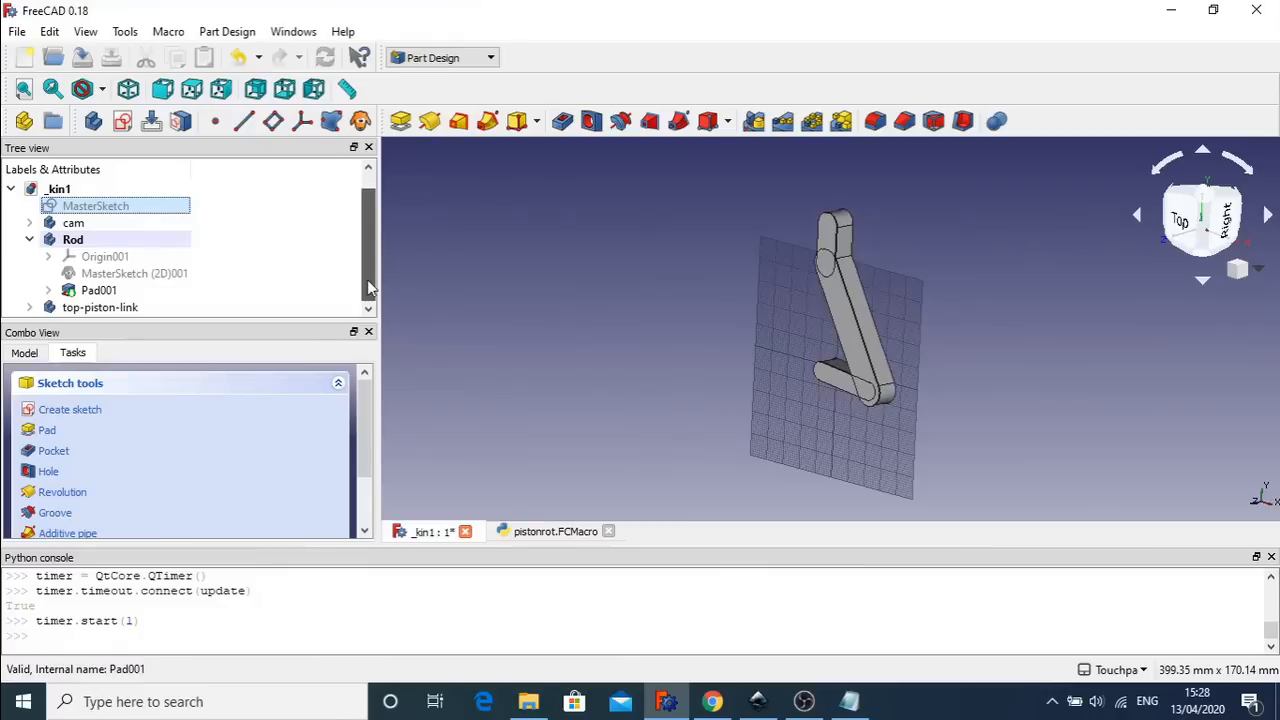